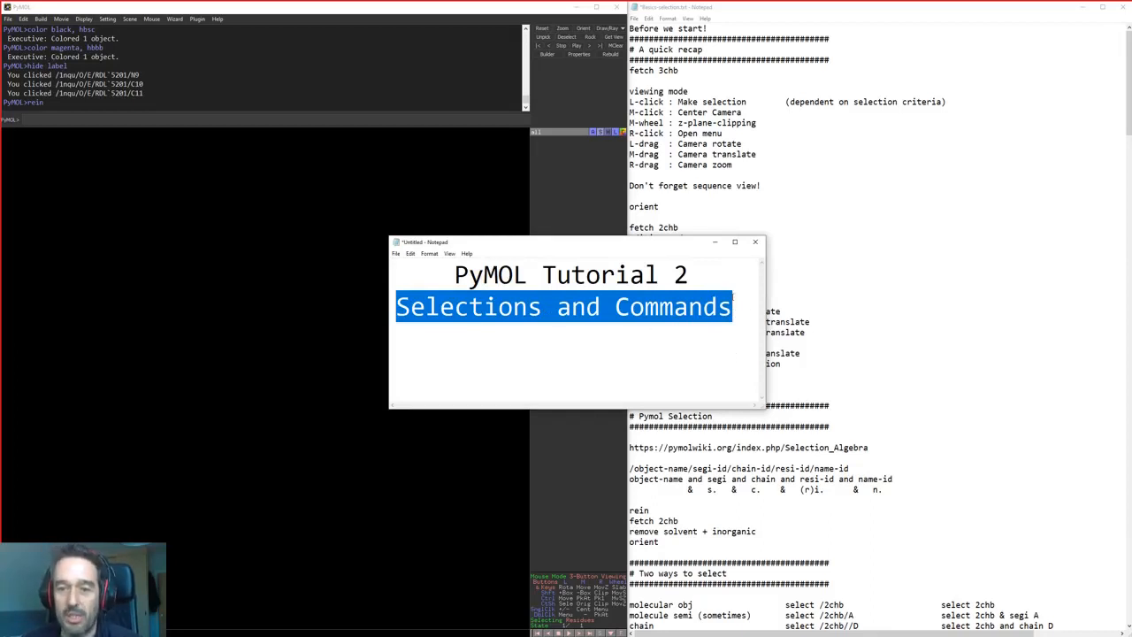
Close the untitled PyMOL Tutorial 2 title note without saving it
{"action": "left_click", "coordinate": [754, 242]}
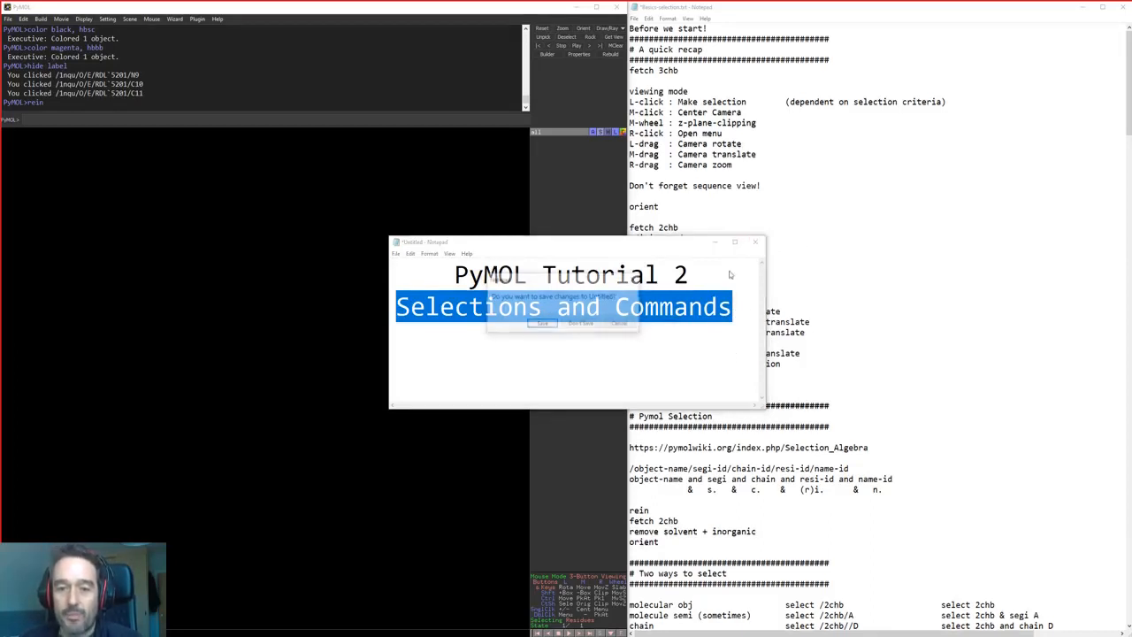
{"action": "left_click", "coordinate": [580, 324]}
{"action": "left_click", "coordinate": [799, 287]}
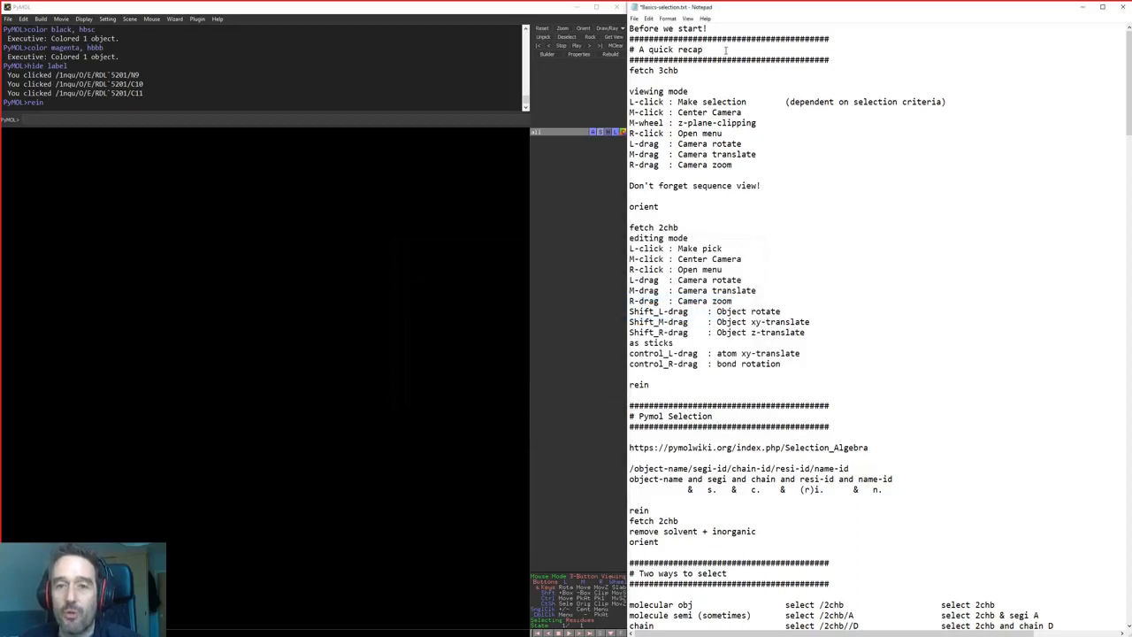
{"action": "left_click_drag", "start_coordinate": [715, 70], "coordinate": [657, 29]}
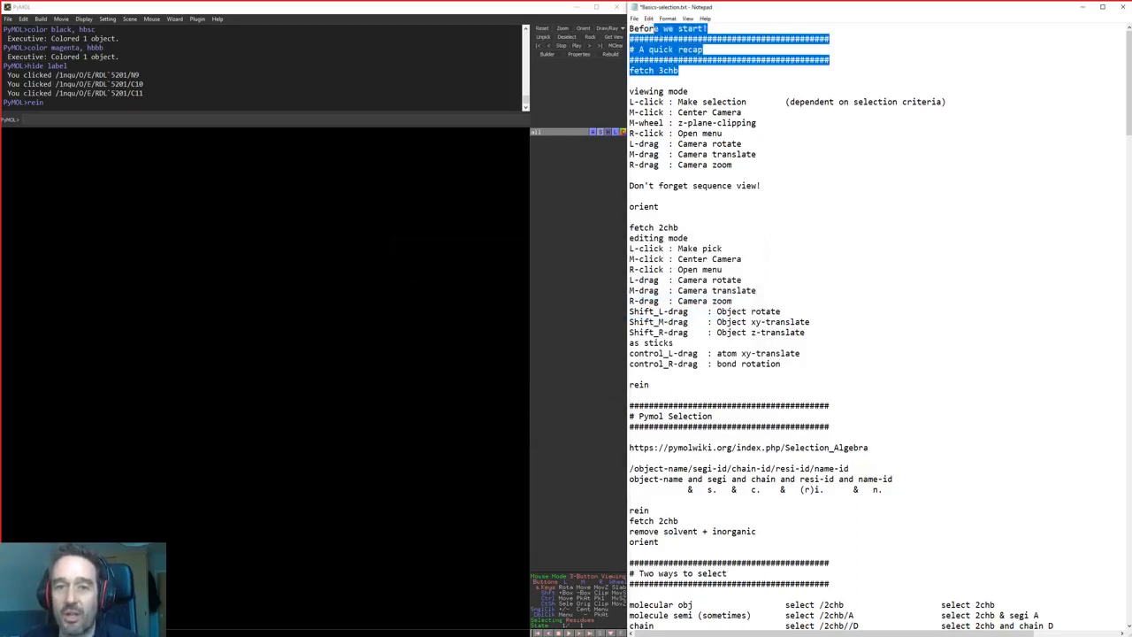
{"action": "left_click", "coordinate": [726, 49]}
{"action": "left_click_drag", "start_coordinate": [727, 50], "coordinate": [629, 27]}
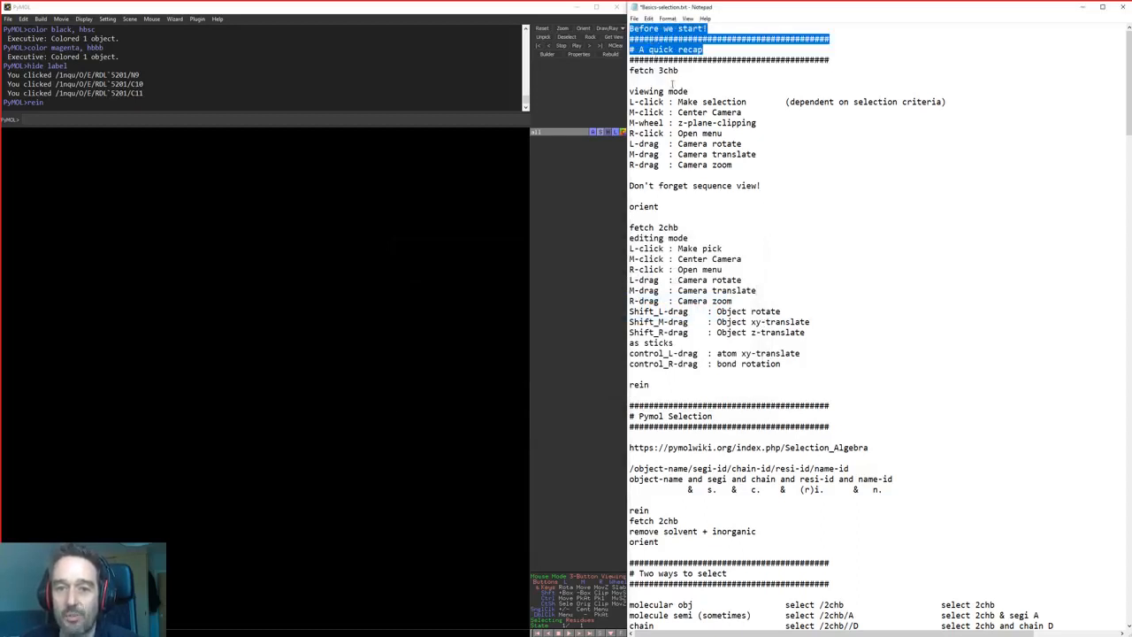
Copy the command fetch 3chb from the recap notes and run it in PyMOL to load the structure
{"action": "left_click_drag", "start_coordinate": [679, 71], "coordinate": [630, 71]}
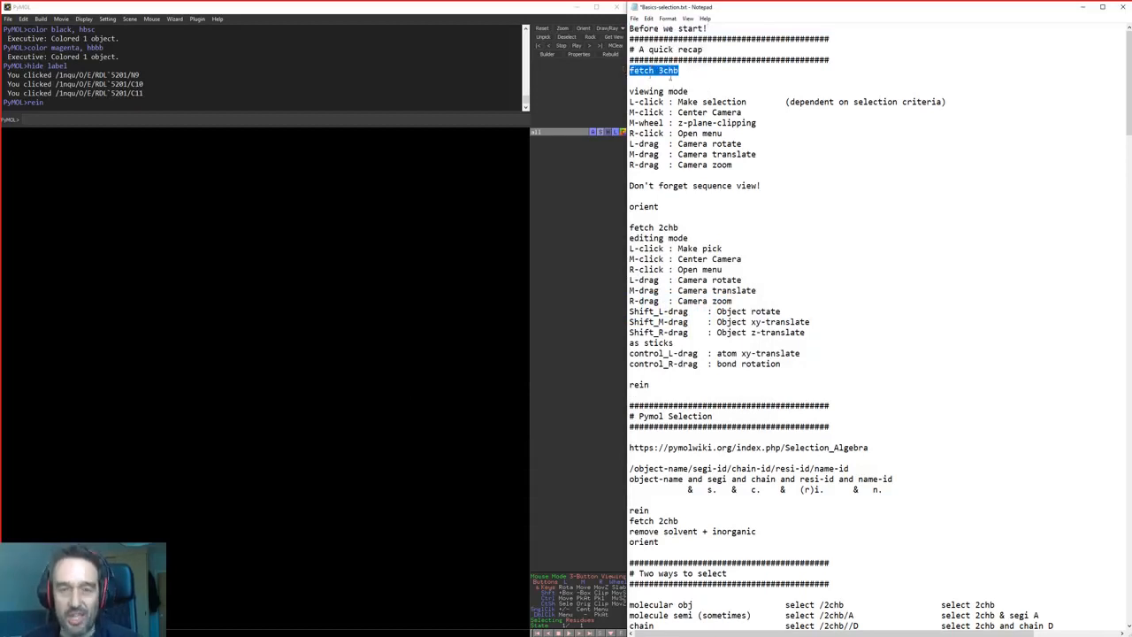
{"action": "left_click", "coordinate": [486, 121]}
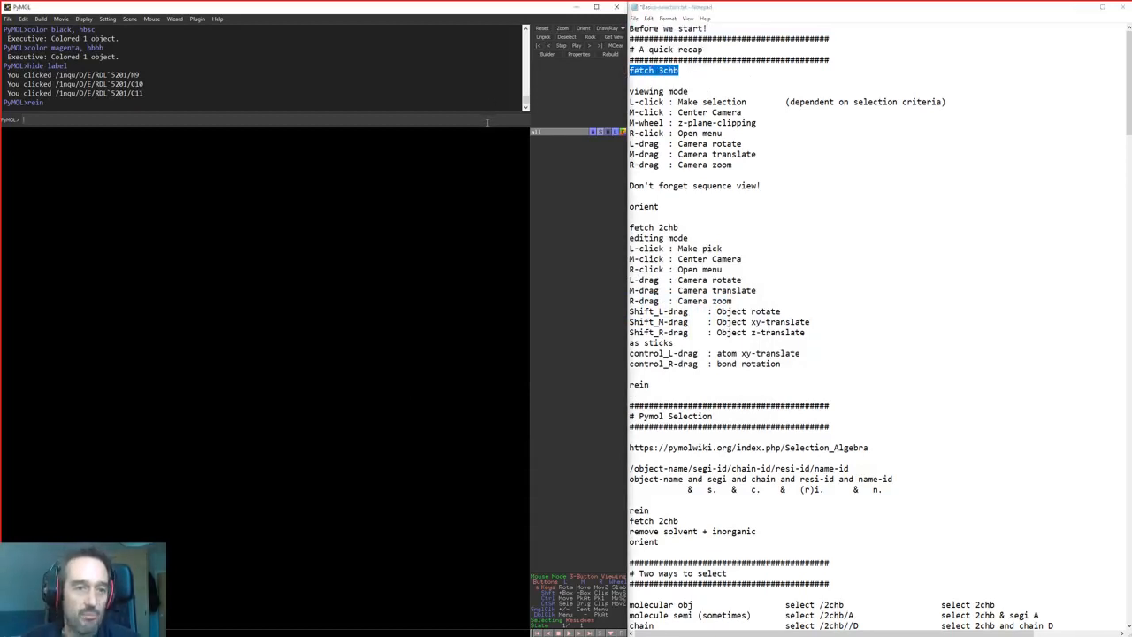
{"action": "left_click", "coordinate": [701, 84]}
{"action": "key", "text": "ctrl+shift+Left"}
{"action": "key", "text": "ctrl+shift+Left"}
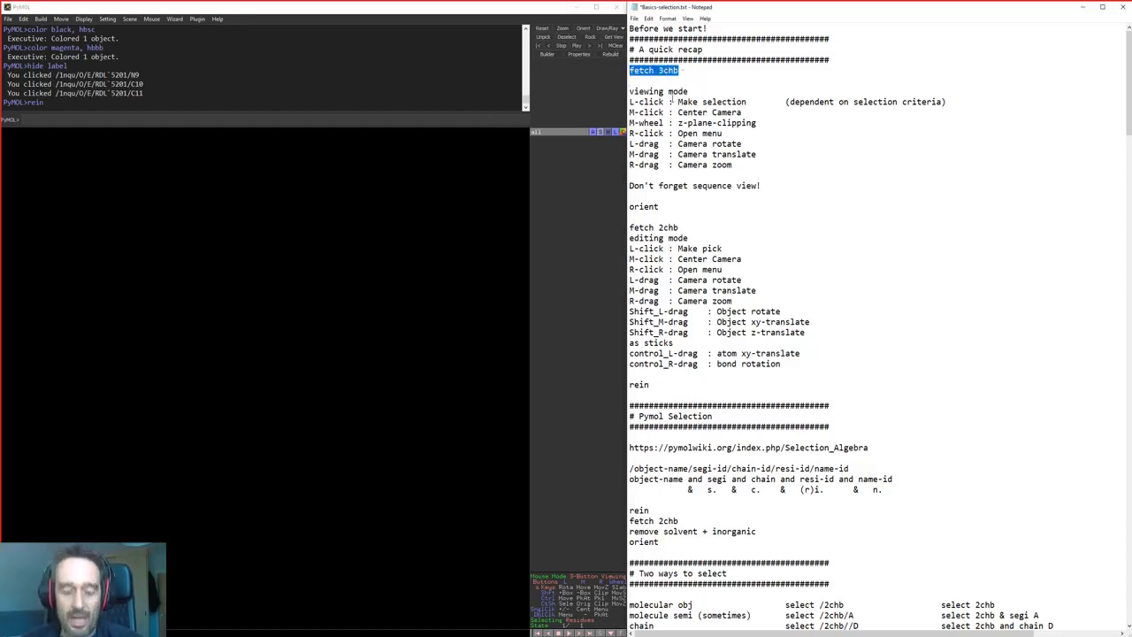
{"action": "key", "text": "ctrl+c"}
{"action": "left_click", "coordinate": [307, 119]}
{"action": "key", "text": "ctrl+v"}
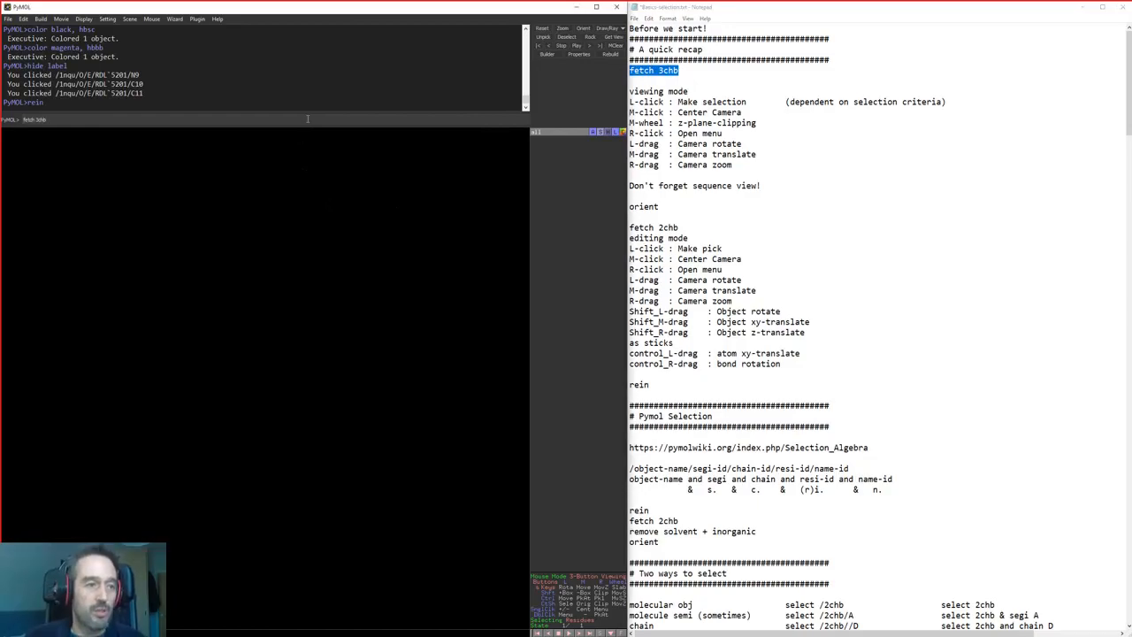
{"action": "key", "text": "Return"}
Select residue Arg94 of chain D in the 3chb structure, following the viewing mode notes
{"action": "left_click_drag", "start_coordinate": [207, 231], "coordinate": [213, 373]}
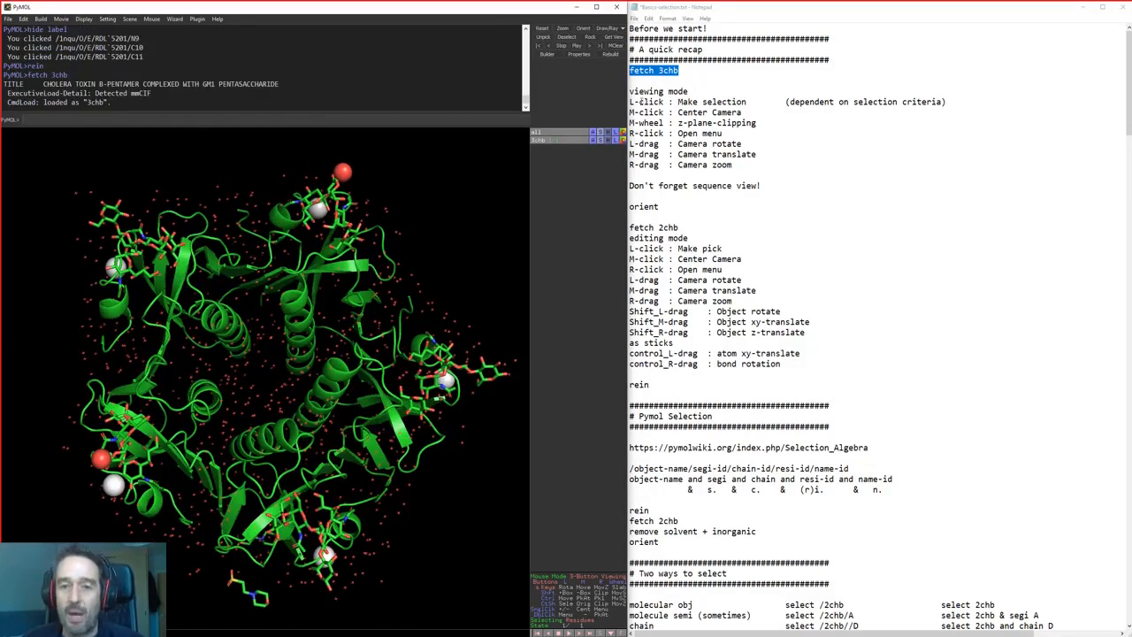
{"action": "left_click_drag", "start_coordinate": [630, 91], "coordinate": [750, 180]}
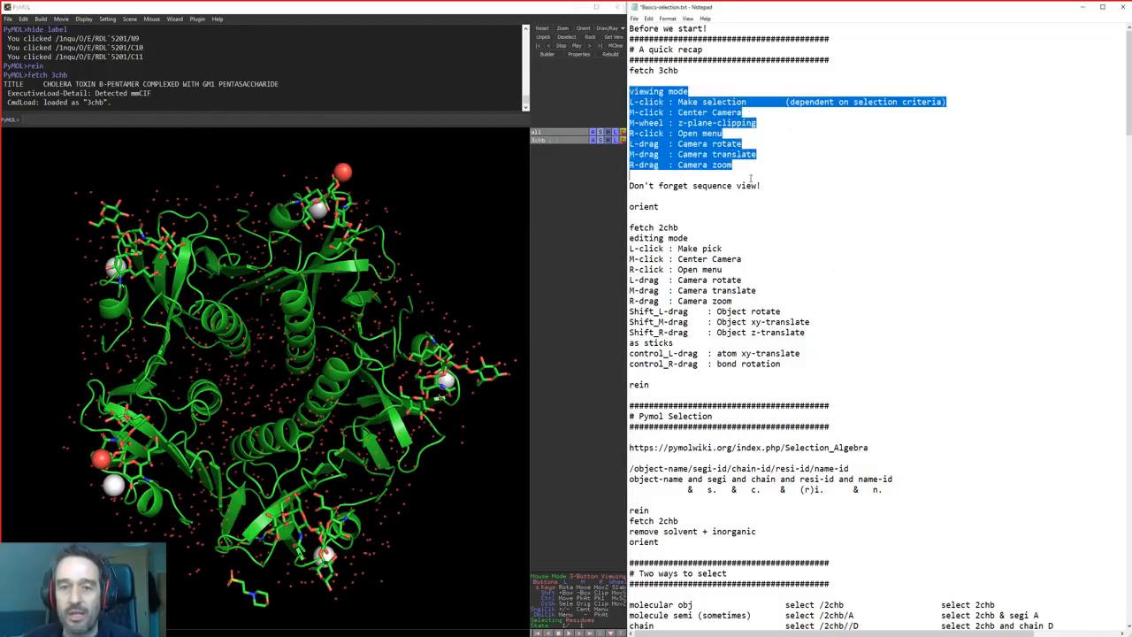
{"action": "left_click", "coordinate": [680, 123]}
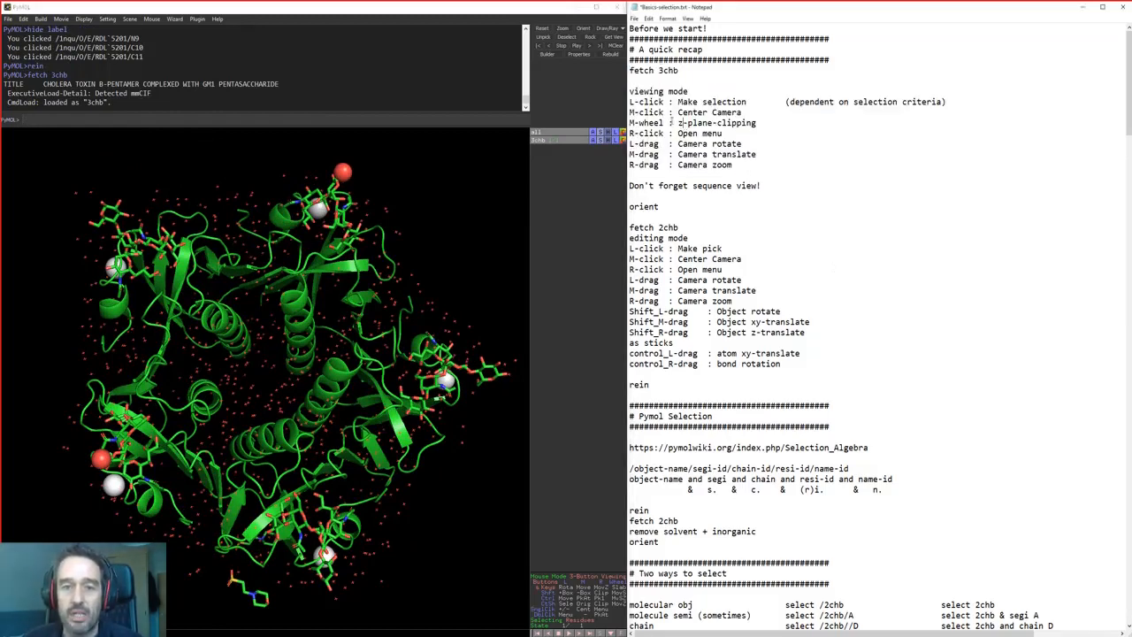
{"action": "left_click", "coordinate": [363, 270]}
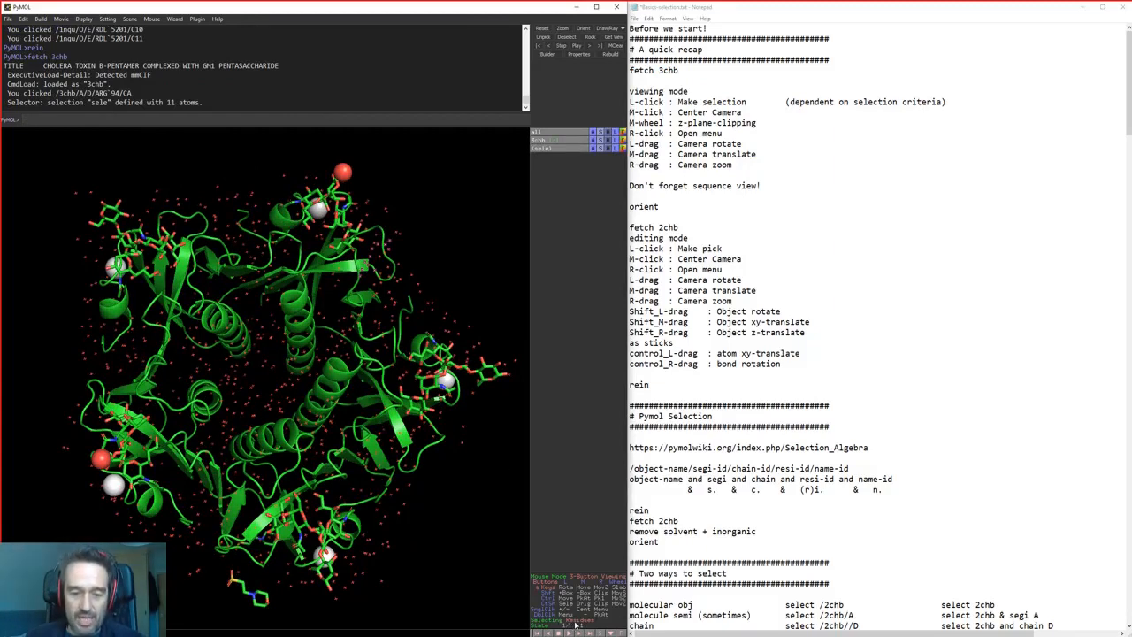
Switch the selection level to Atoms and add, then remove, the alpha carbon of Lys62 in chain H
{"action": "left_click", "coordinate": [576, 623]}
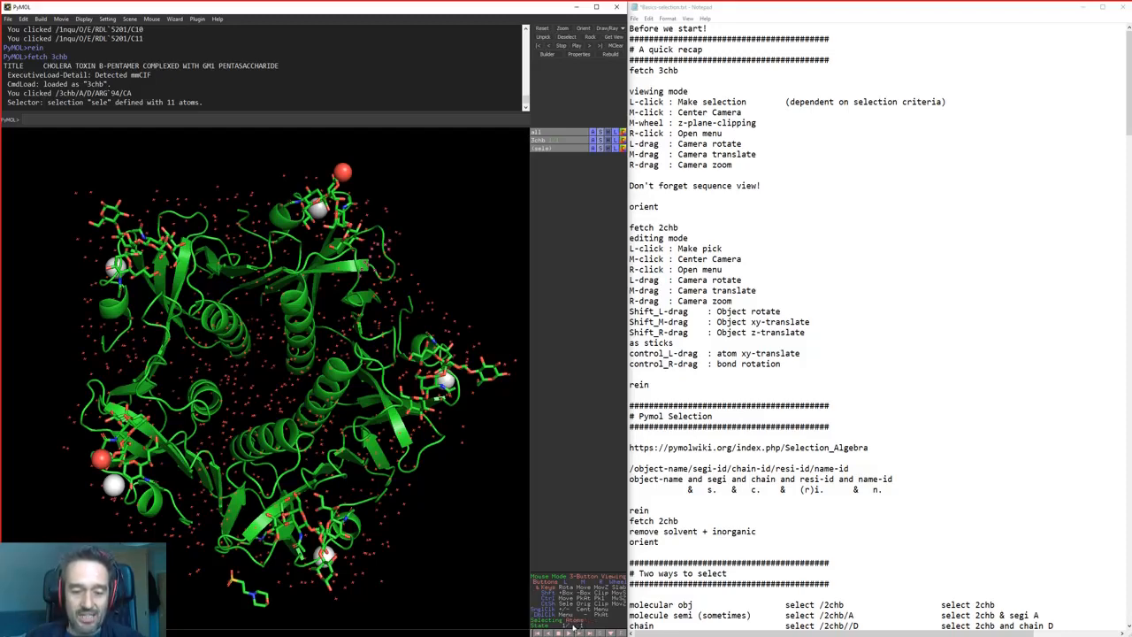
{"action": "left_click", "coordinate": [336, 393]}
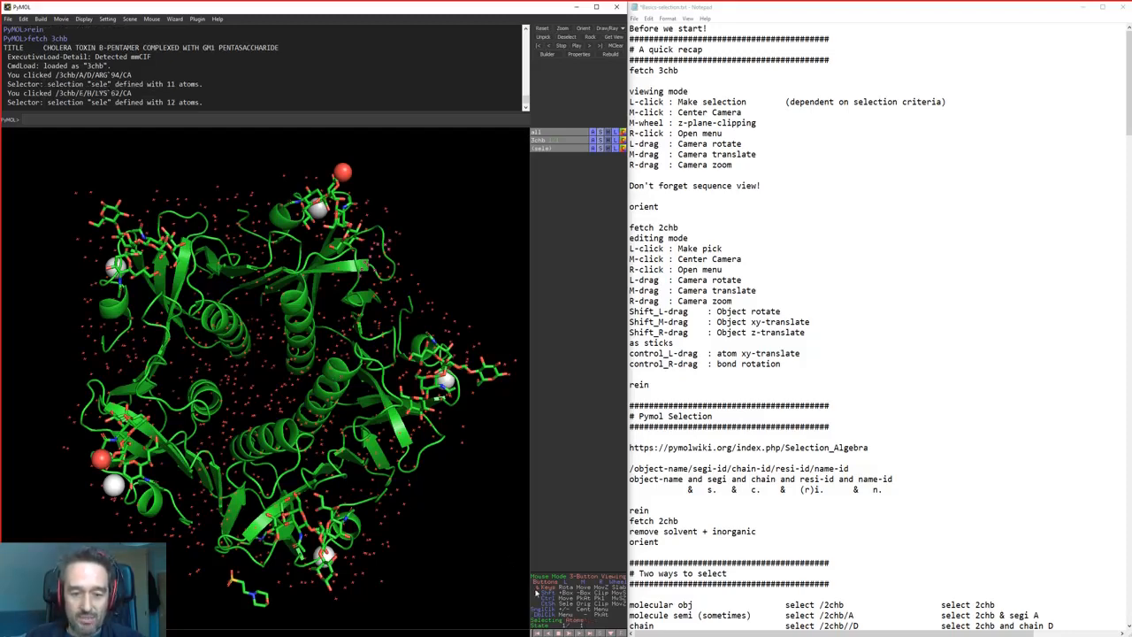
{"action": "left_click", "coordinate": [339, 383]}
Select the whole Lys62 residue at Residues level and chain H at Chains level, and deselect everything
{"action": "left_click", "coordinate": [336, 381]}
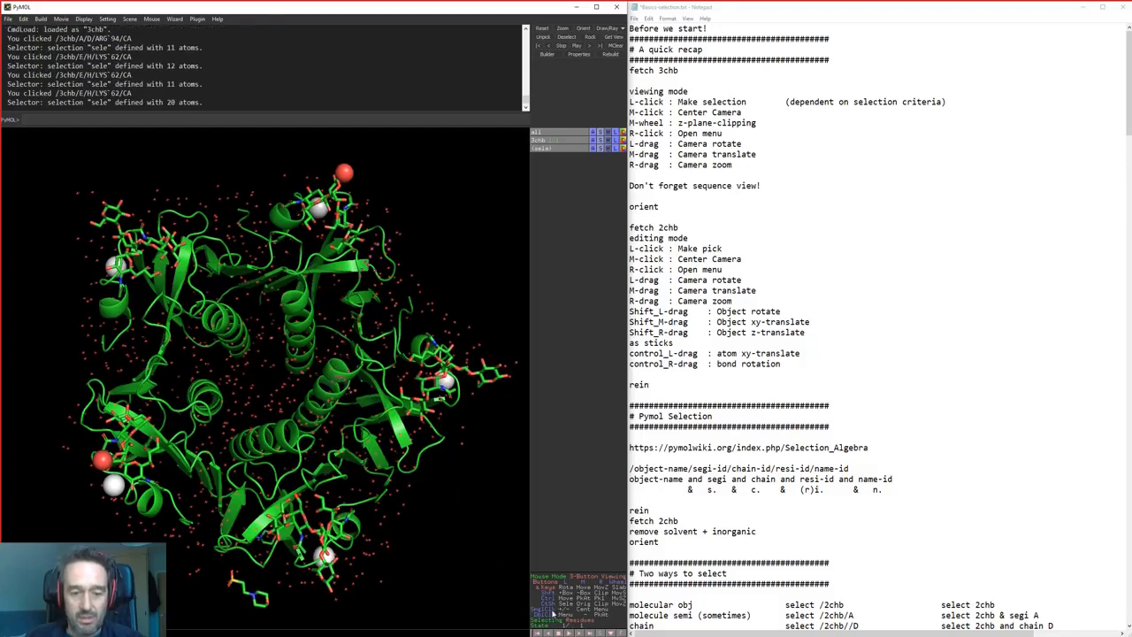
{"action": "left_click", "coordinate": [339, 382]}
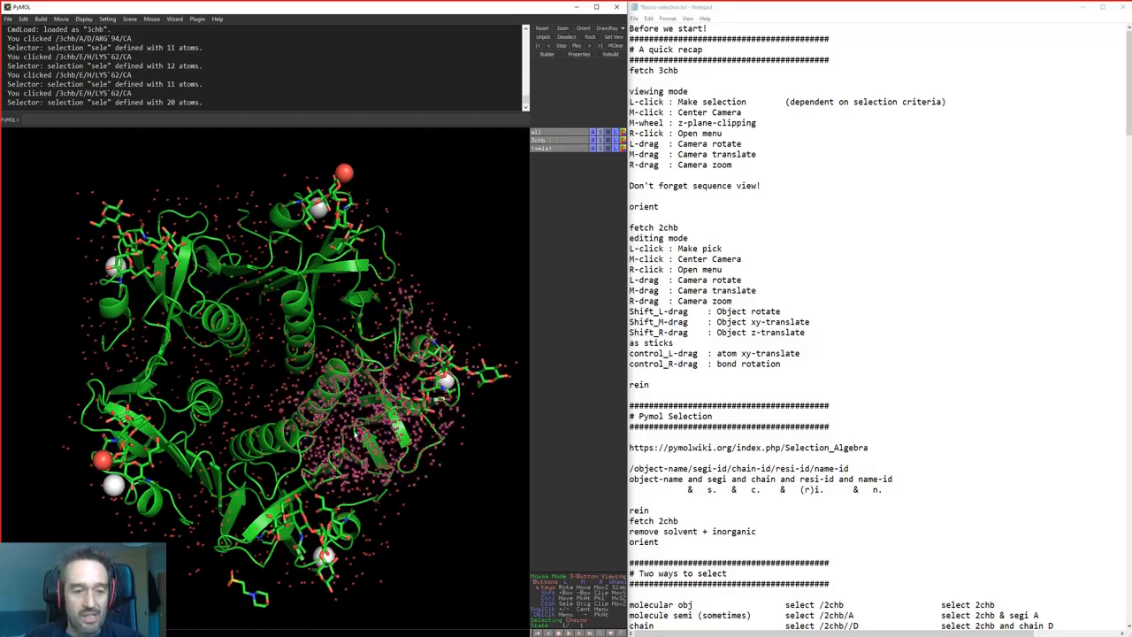
{"action": "left_click", "coordinate": [492, 457]}
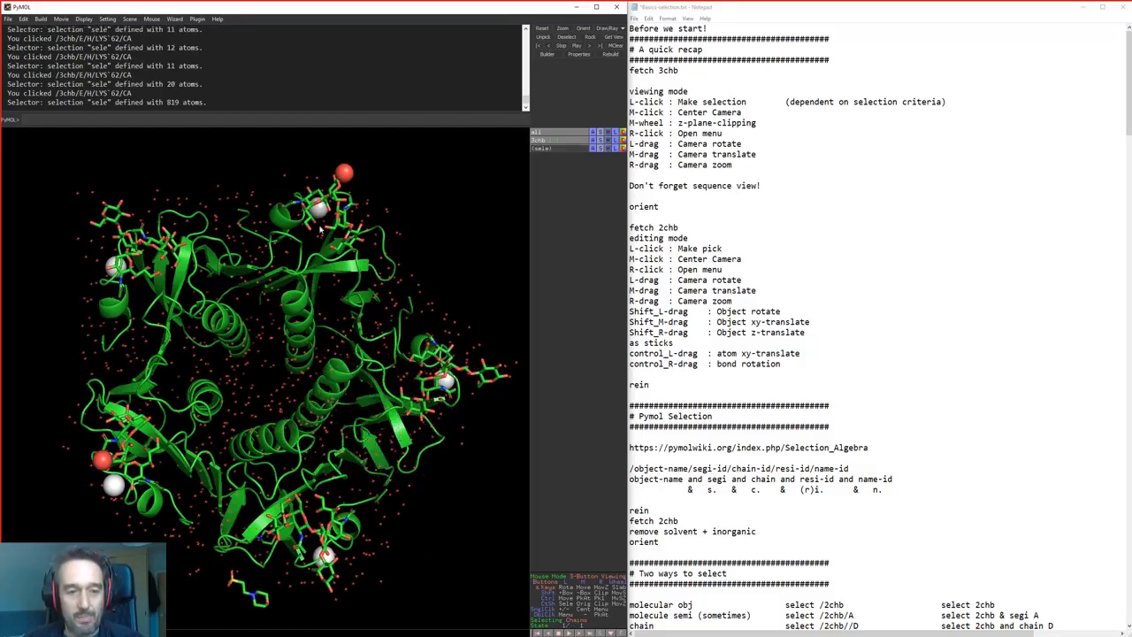
Select chains D and H together at Chains level, and deselect them
{"action": "left_click", "coordinate": [295, 221]}
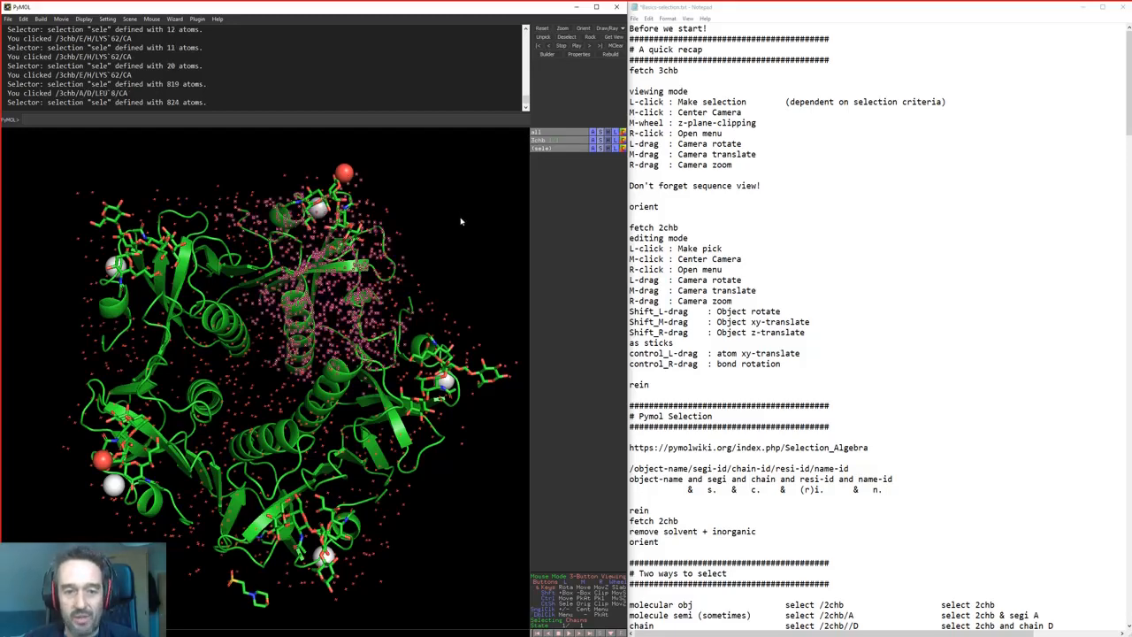
{"action": "left_click", "coordinate": [348, 383]}
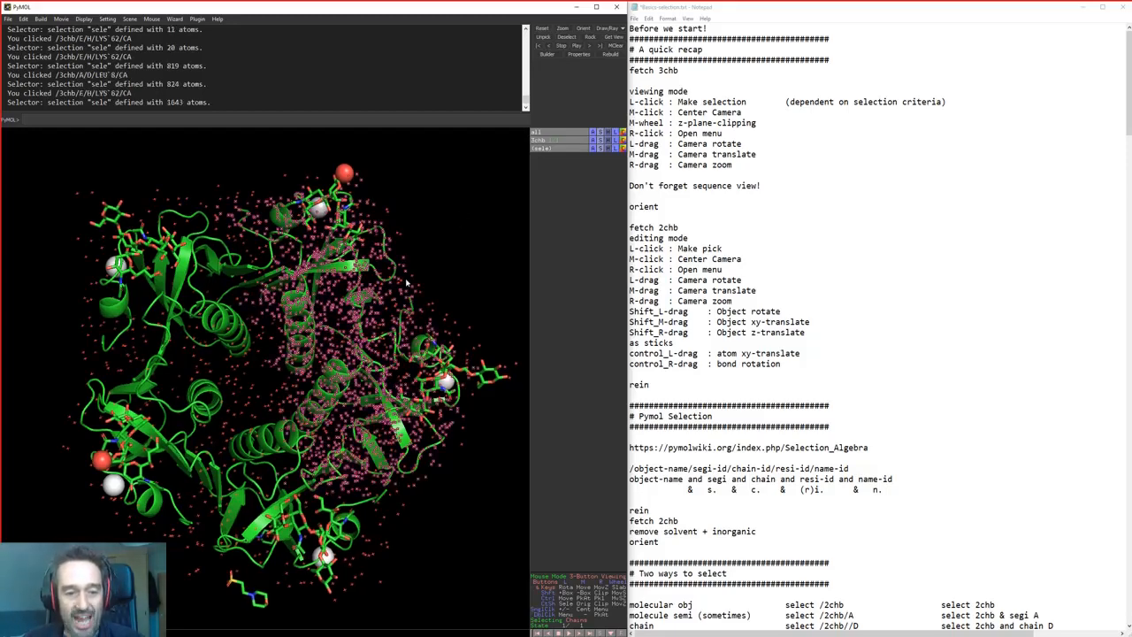
{"action": "left_click", "coordinate": [506, 223]}
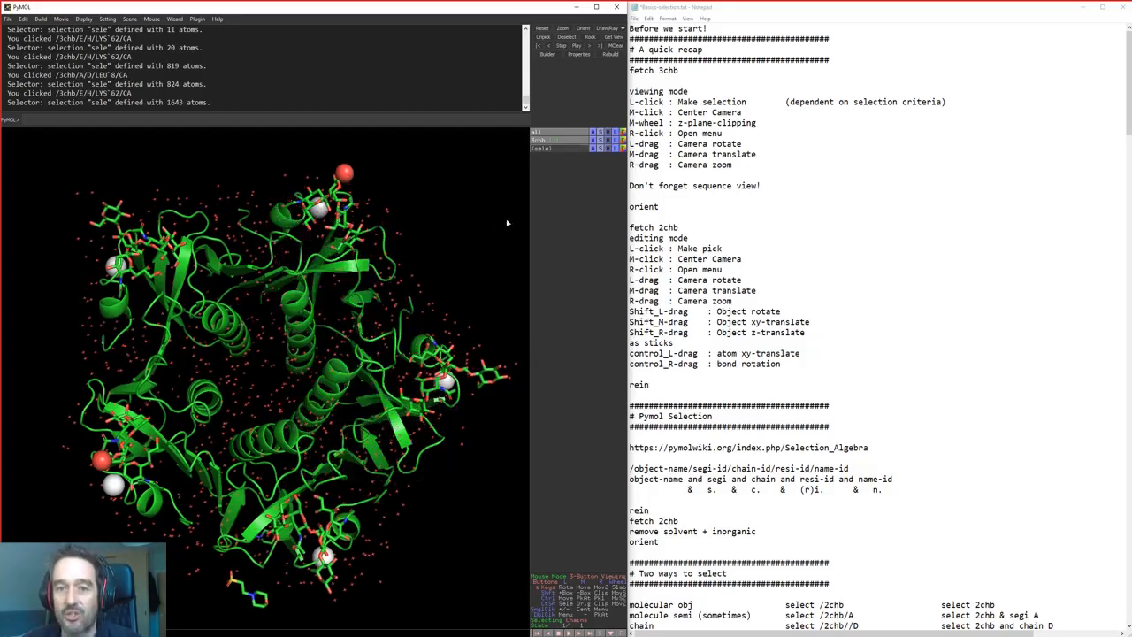
Center the camera in turn on the UNX 109 atoms of chains D, E, F, G and H, and on Asp70 of chain D
{"action": "middle_click", "coordinate": [319, 209]}
{"action": "middle_click", "coordinate": [54, 446]}
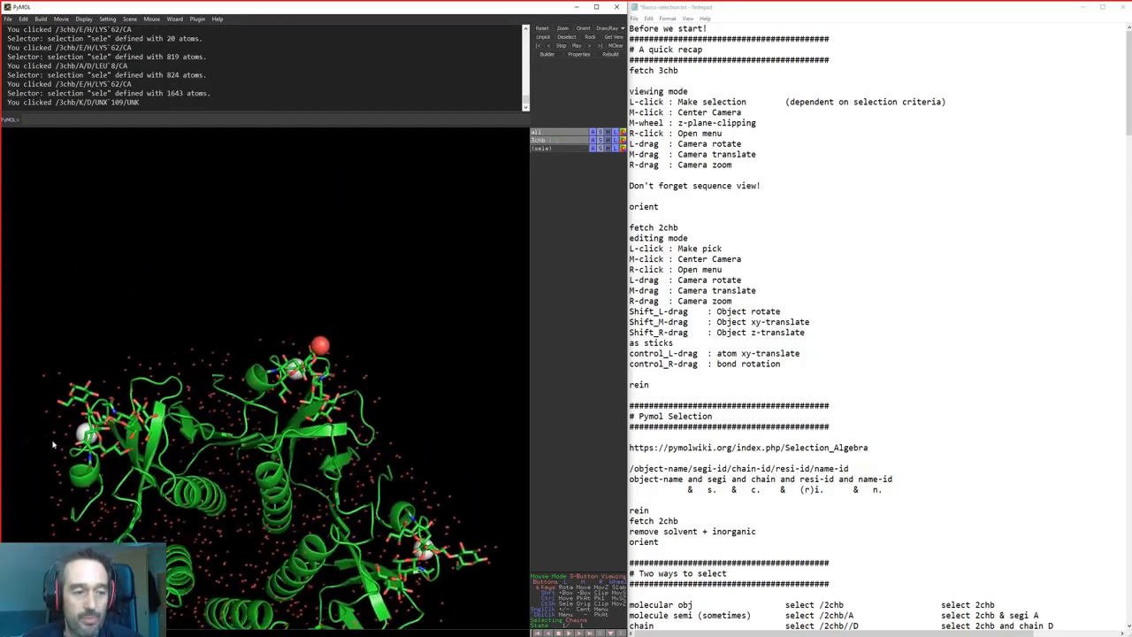
{"action": "middle_click", "coordinate": [268, 605]}
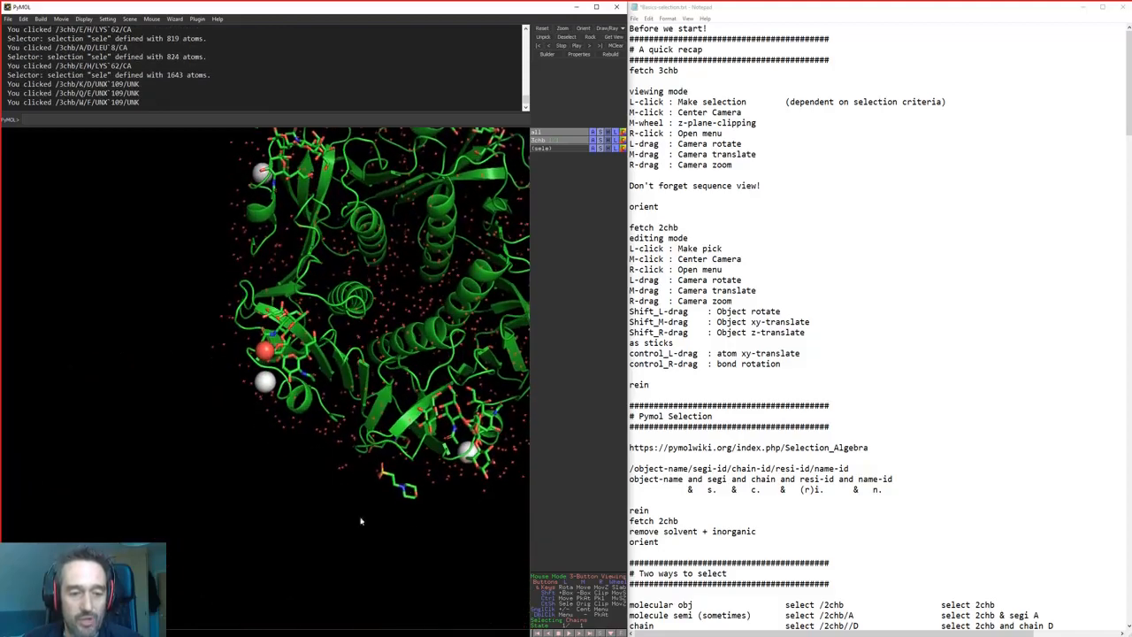
{"action": "middle_click", "coordinate": [467, 449]}
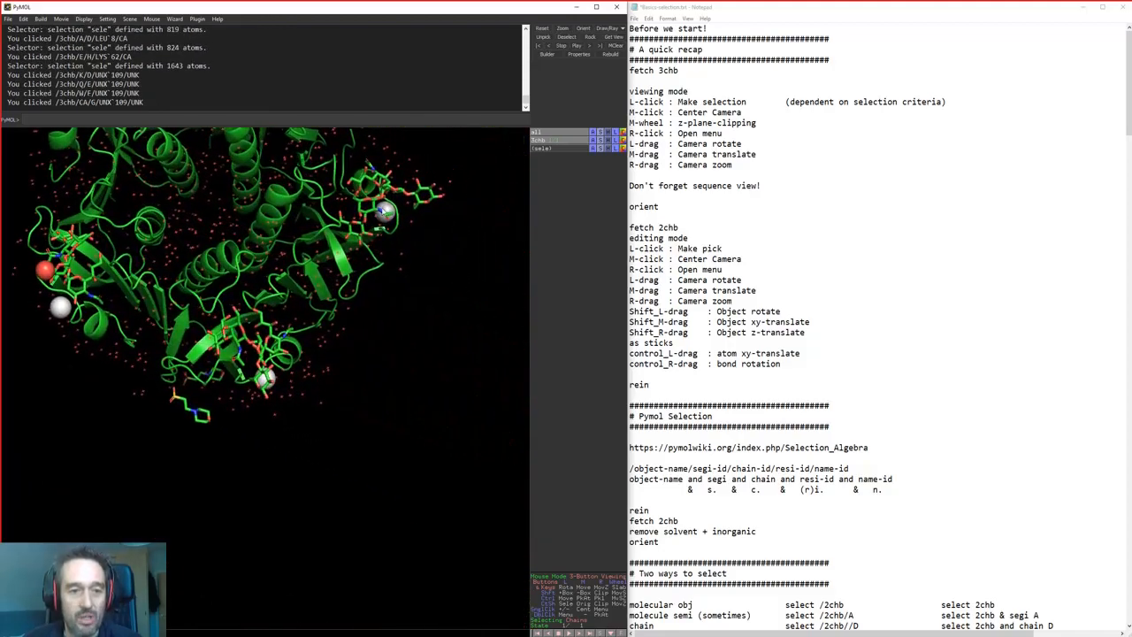
{"action": "middle_click", "coordinate": [382, 225]}
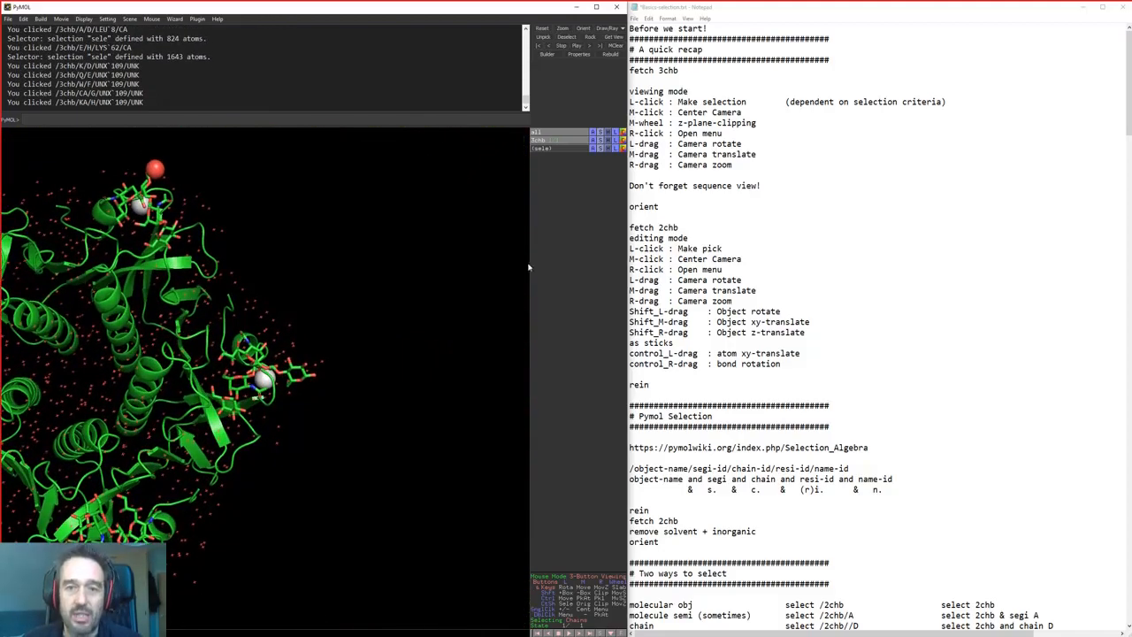
{"action": "middle_click", "coordinate": [122, 345]}
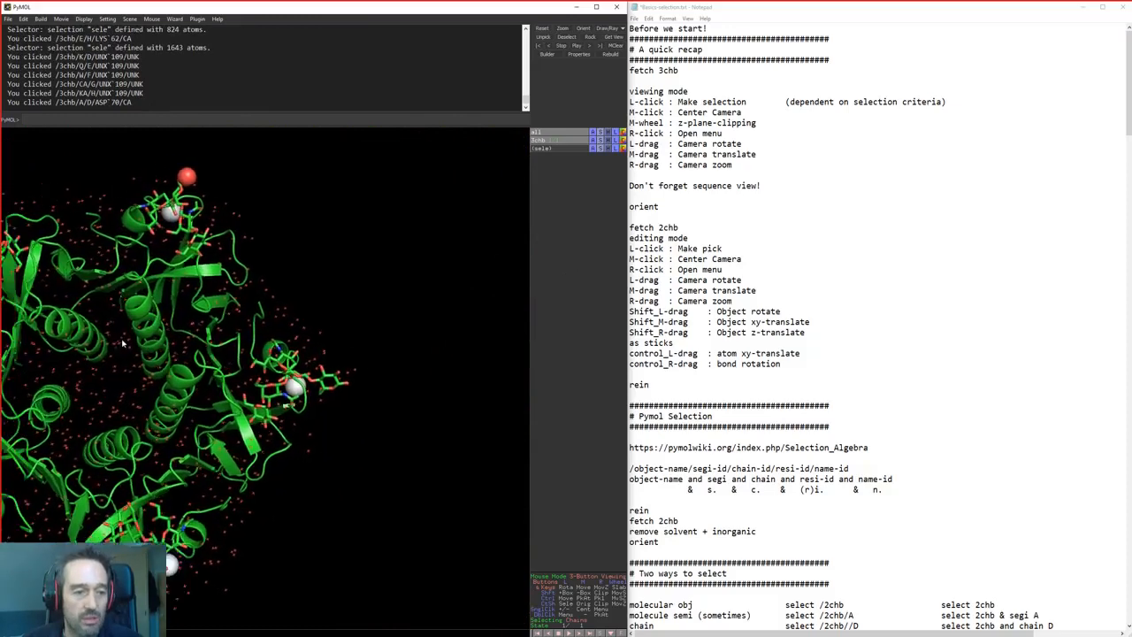
Narrow and widen the clipping slab through the pentamer twice, and view the context options of chain D's Thr6 alpha carbon
{"action": "scroll", "coordinate": [303, 380], "scroll_direction": "down", "scroll_amount": 6}
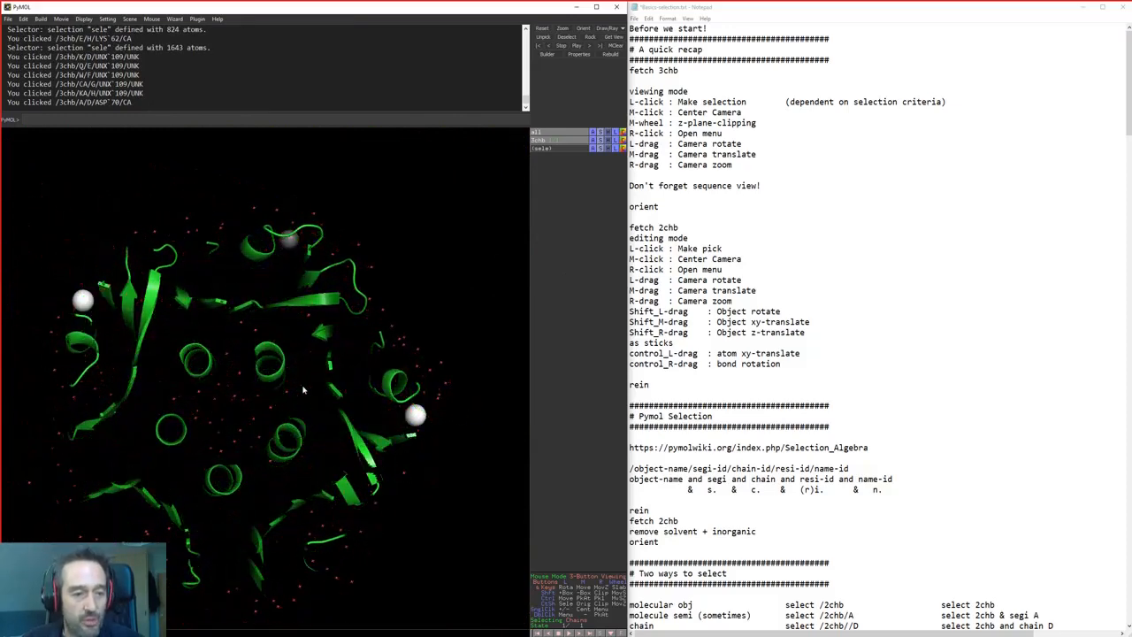
{"action": "scroll", "coordinate": [303, 380], "scroll_direction": "up", "scroll_amount": 6}
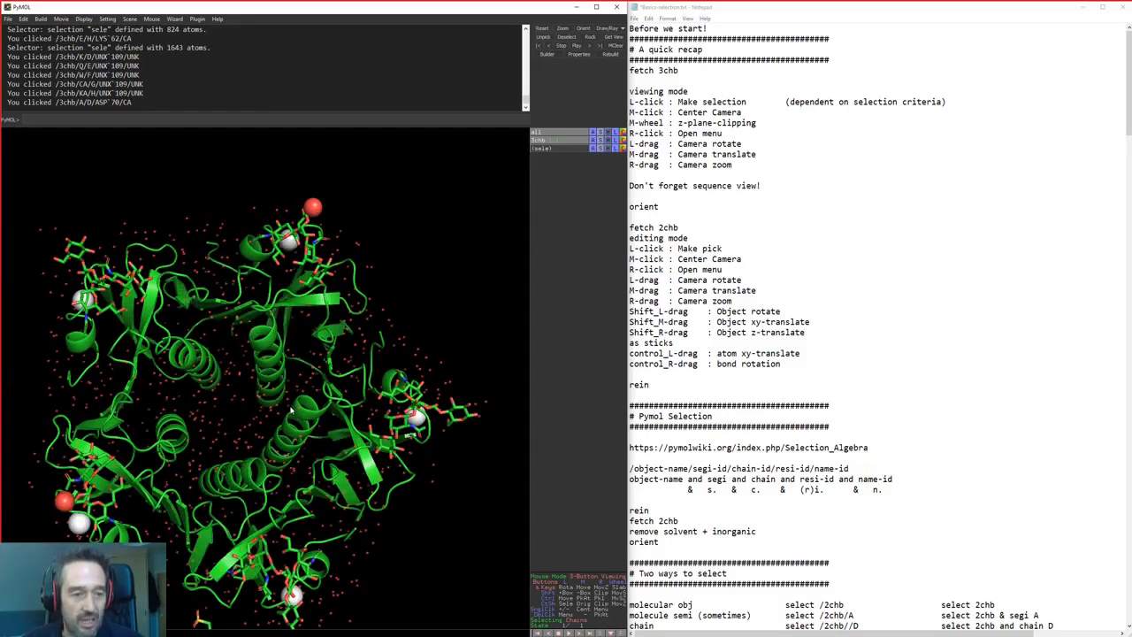
{"action": "scroll", "coordinate": [292, 397], "scroll_direction": "down", "scroll_amount": 6}
{"action": "scroll", "coordinate": [292, 388], "scroll_direction": "up", "scroll_amount": 6}
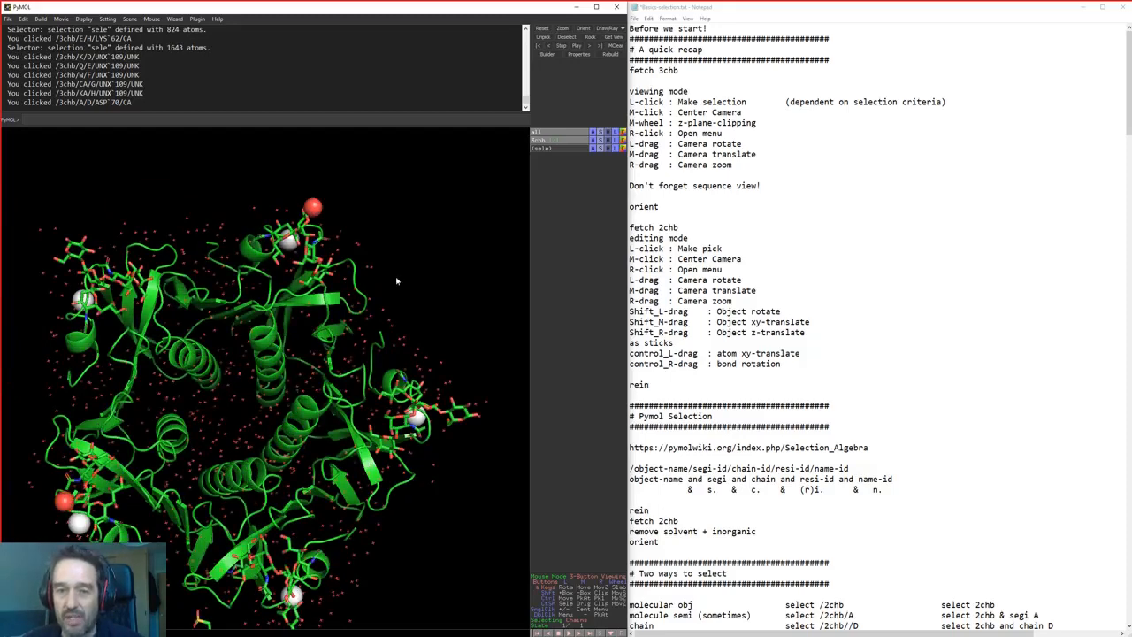
{"action": "right_click", "coordinate": [253, 250]}
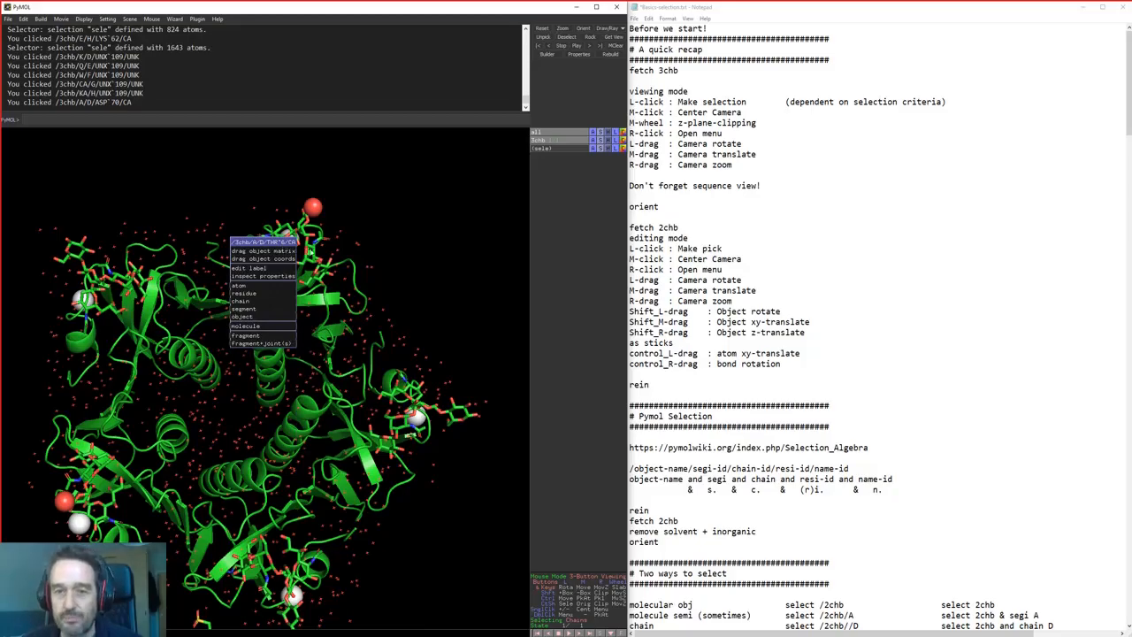
{"action": "left_click", "coordinate": [360, 276]}
Rotate, translate and zoom the camera on the pentamer, and highlight the matching camera lines in the notes
{"action": "left_click_drag", "start_coordinate": [200, 423], "coordinate": [237, 316]}
{"action": "middle_click_drag", "start_coordinate": [237, 315], "coordinate": [242, 359]}
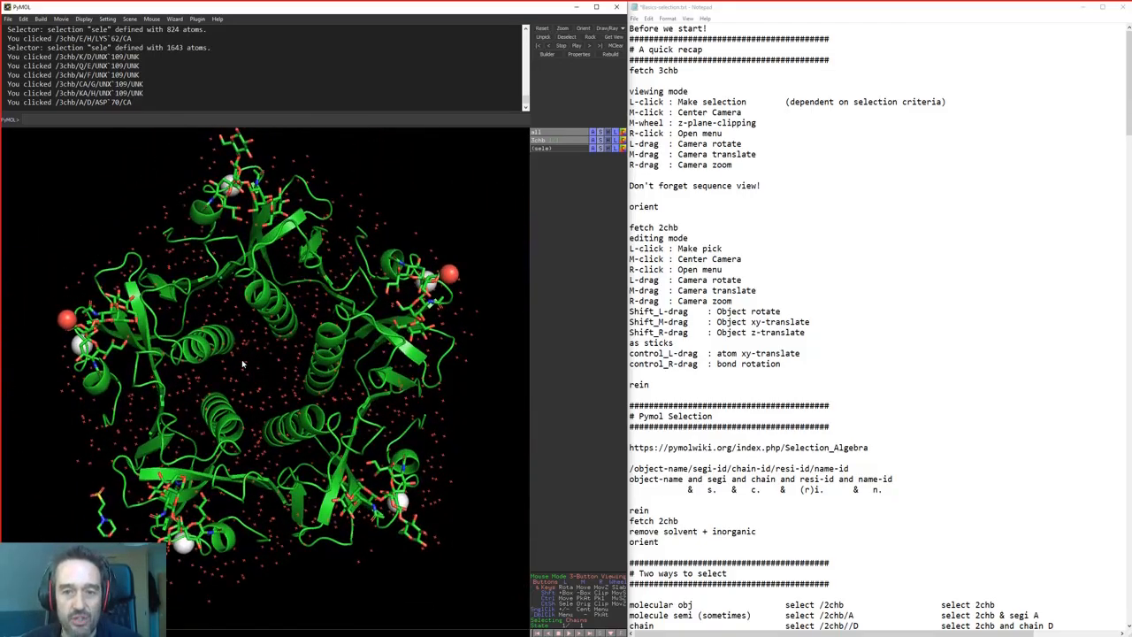
{"action": "right_click_drag", "start_coordinate": [259, 379], "coordinate": [351, 370]}
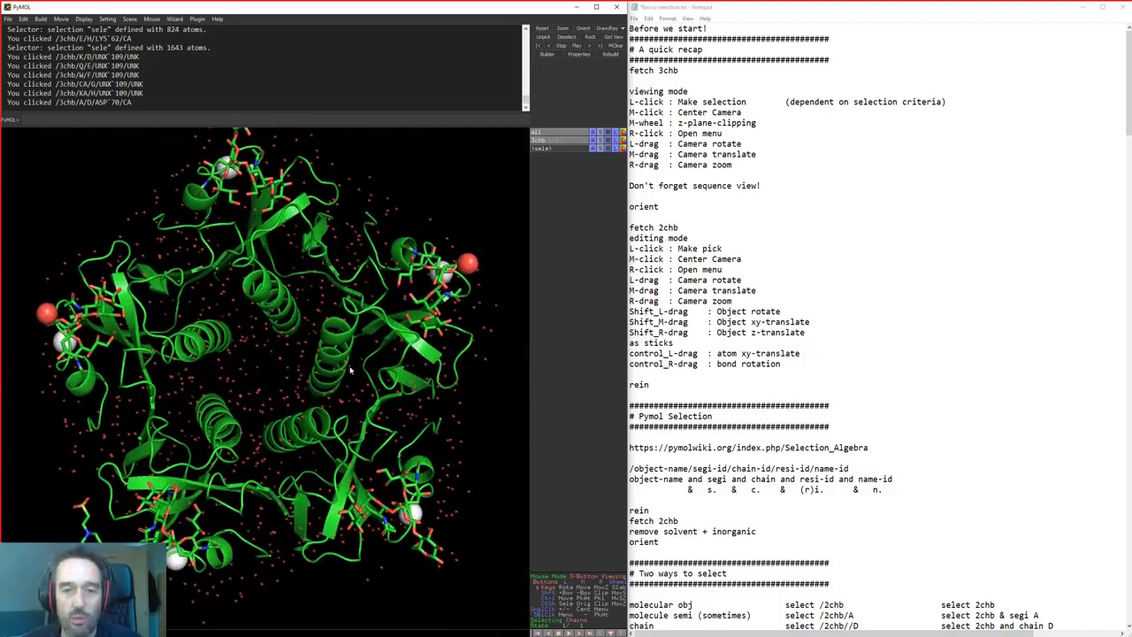
{"action": "double_click", "coordinate": [692, 143]}
{"action": "left_click_drag", "start_coordinate": [679, 154], "coordinate": [709, 166]}
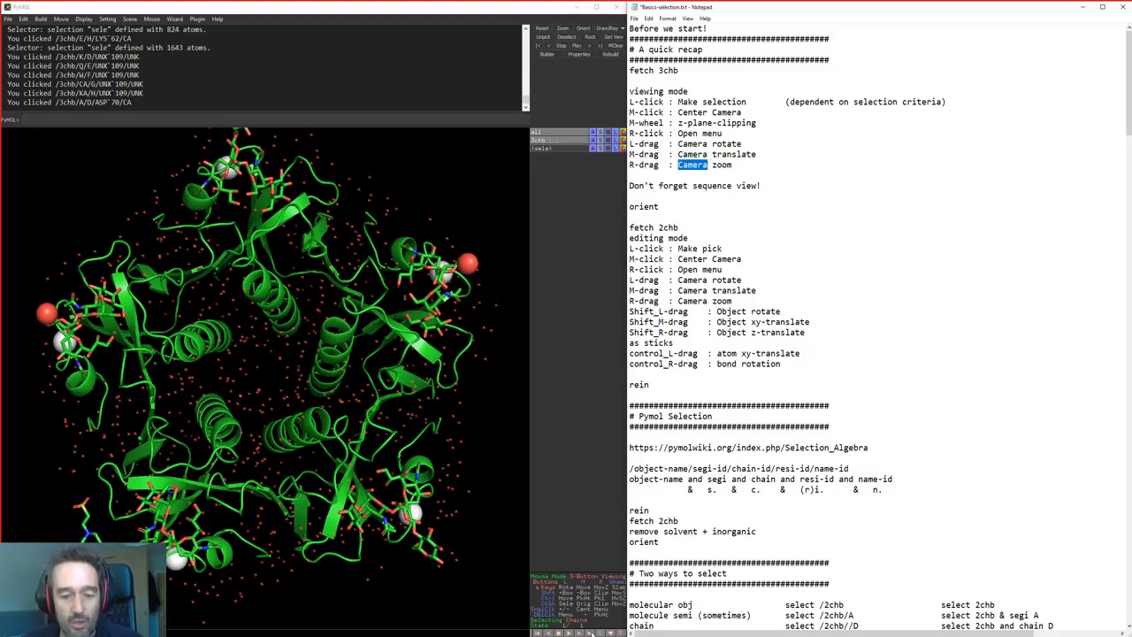
Show the sequence view and set the selection level to Residues
{"action": "left_click", "coordinate": [600, 634]}
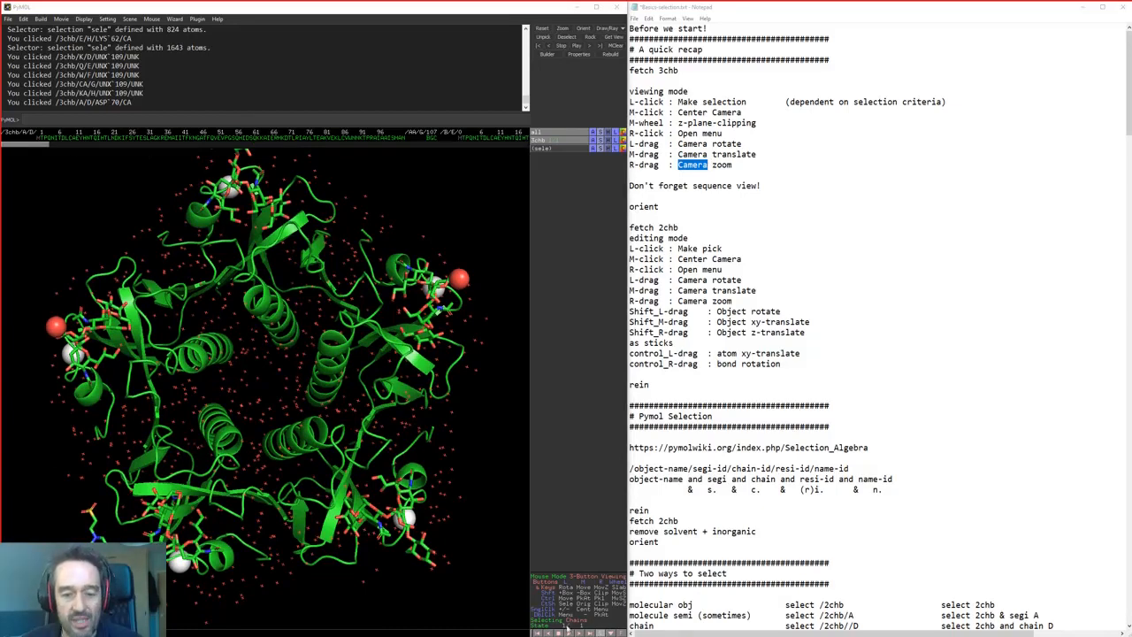
{"action": "left_click", "coordinate": [578, 621]}
{"action": "left_click", "coordinate": [579, 621]}
{"action": "left_click", "coordinate": [579, 620]}
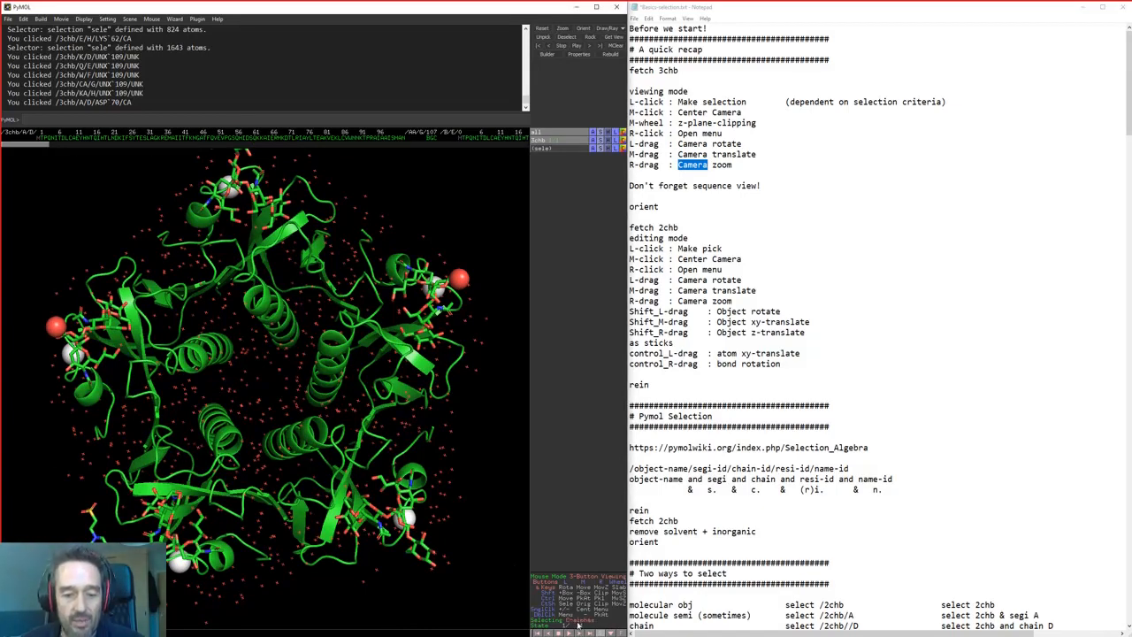
{"action": "left_click", "coordinate": [578, 624]}
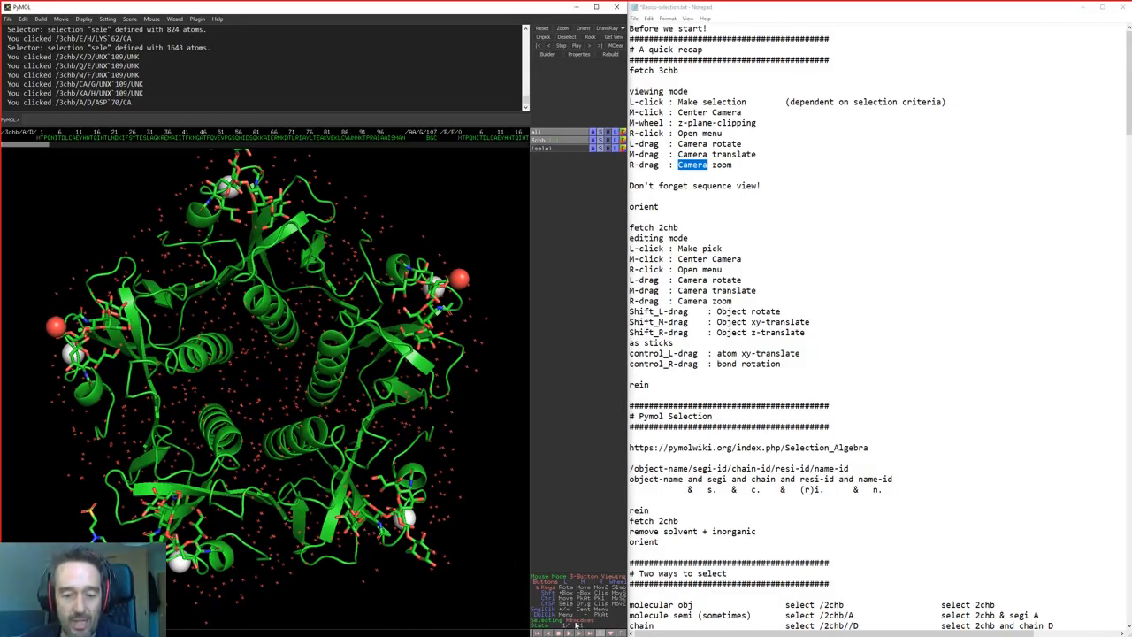
Select about residues 51 to 84 of chain D in the sequence view, and center the camera on several residues along the sequence
{"action": "left_click_drag", "start_coordinate": [216, 139], "coordinate": [337, 142]}
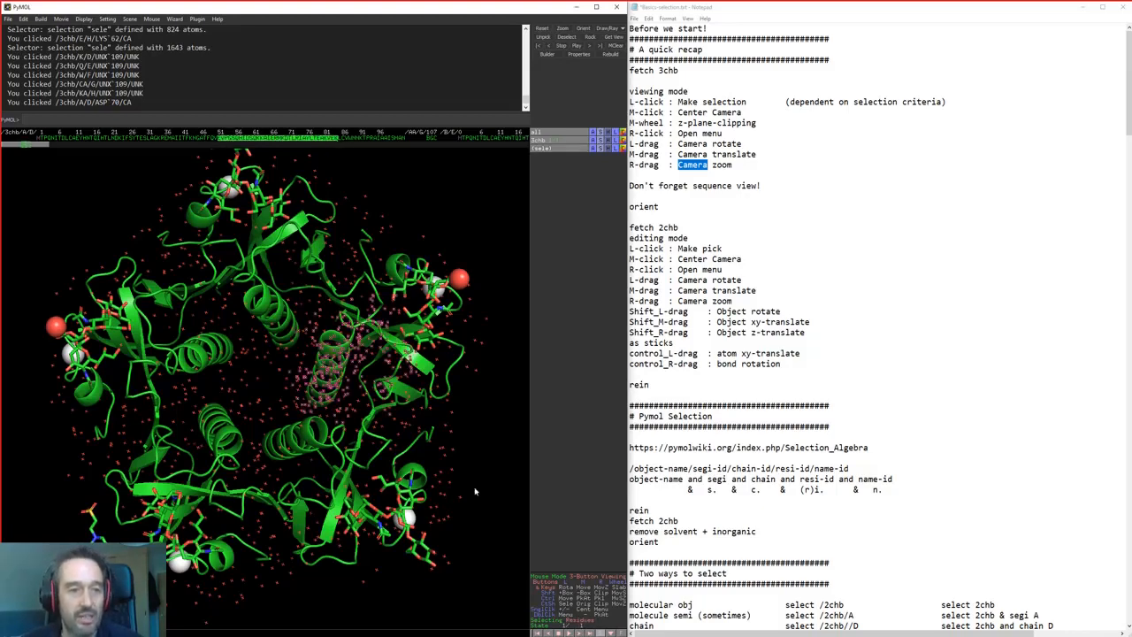
{"action": "left_click_drag", "start_coordinate": [484, 478], "coordinate": [426, 484]}
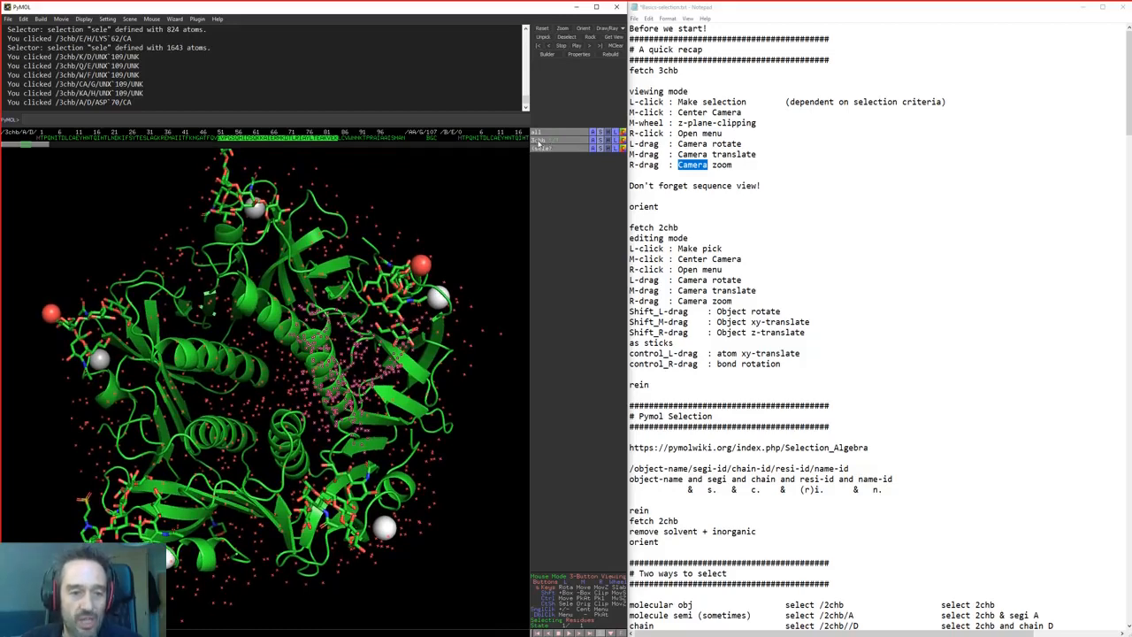
{"action": "middle_click", "coordinate": [549, 150]}
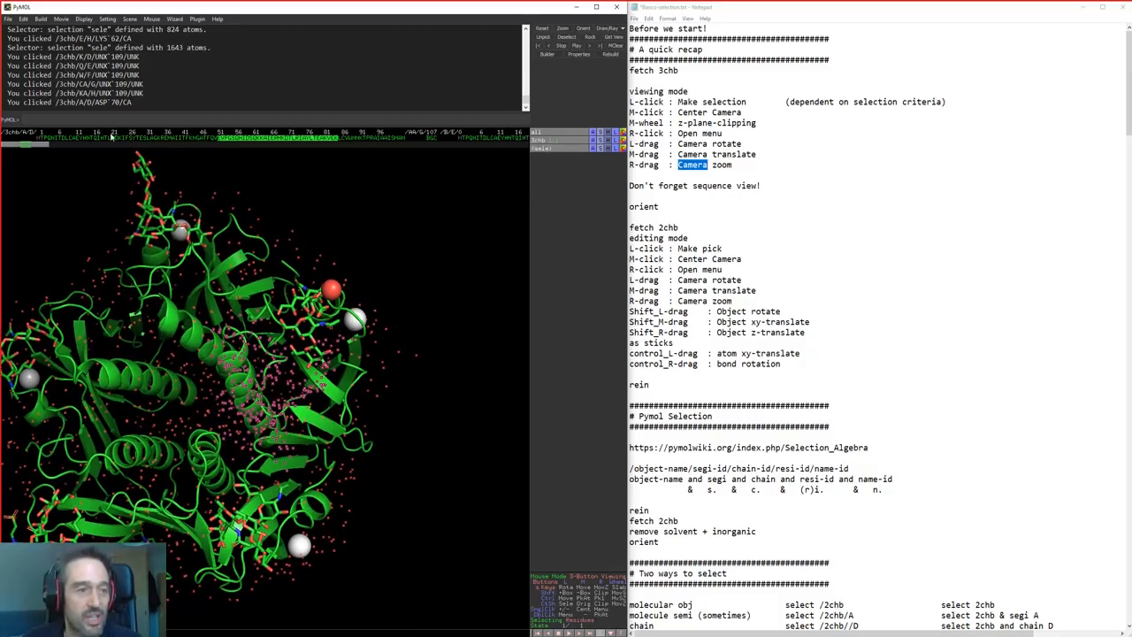
{"action": "middle_click", "coordinate": [112, 139]}
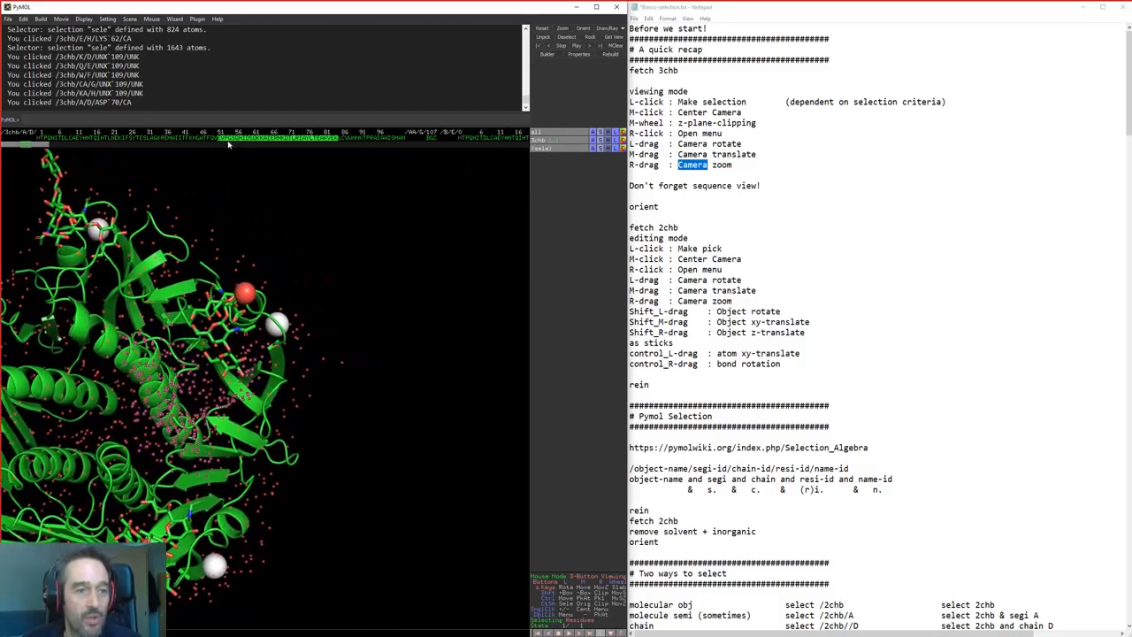
{"action": "middle_click", "coordinate": [287, 140]}
{"action": "middle_click", "coordinate": [390, 138]}
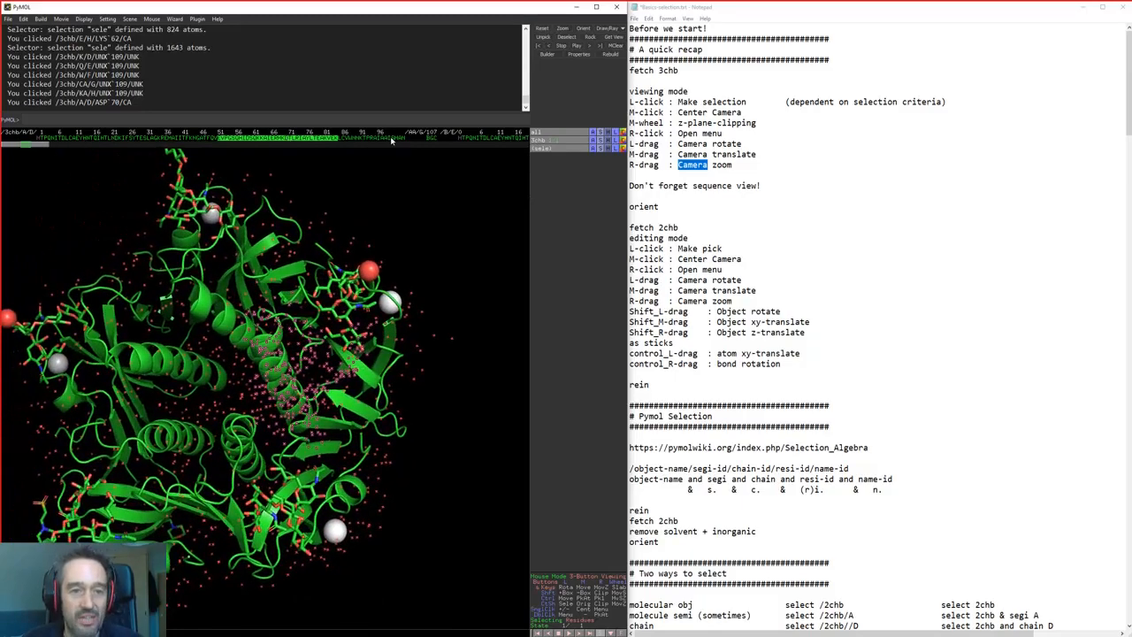
{"action": "left_click_drag", "start_coordinate": [180, 501], "coordinate": [175, 482]}
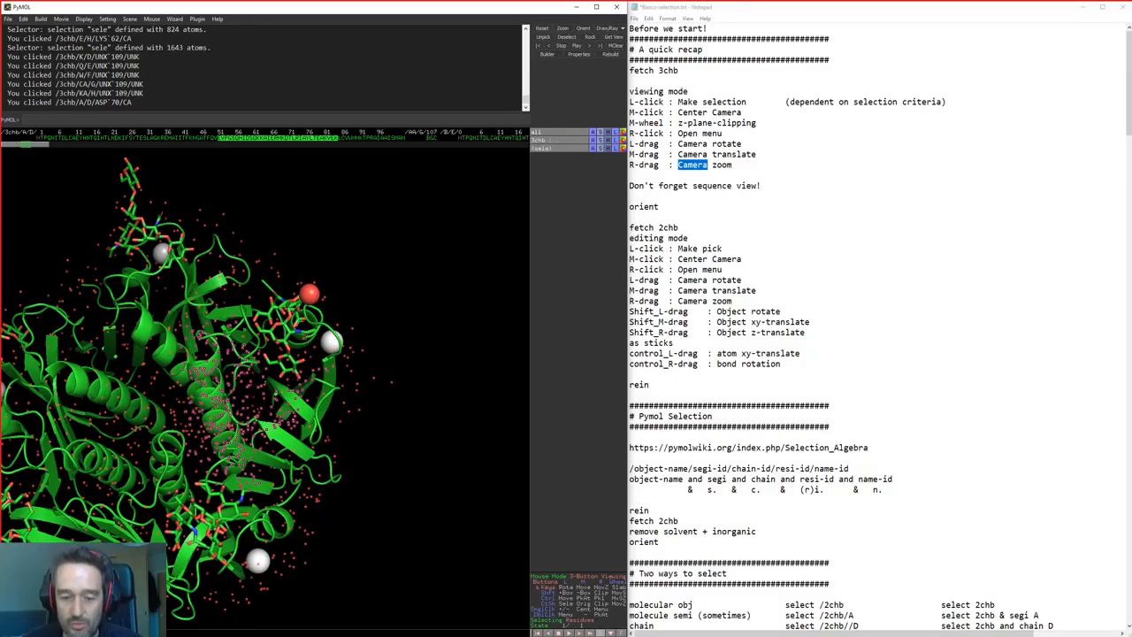
Hide the sequence view and run the "fetch 2chb" command copied from the notes
{"action": "left_click", "coordinate": [601, 632]}
{"action": "left_click", "coordinate": [762, 193]}
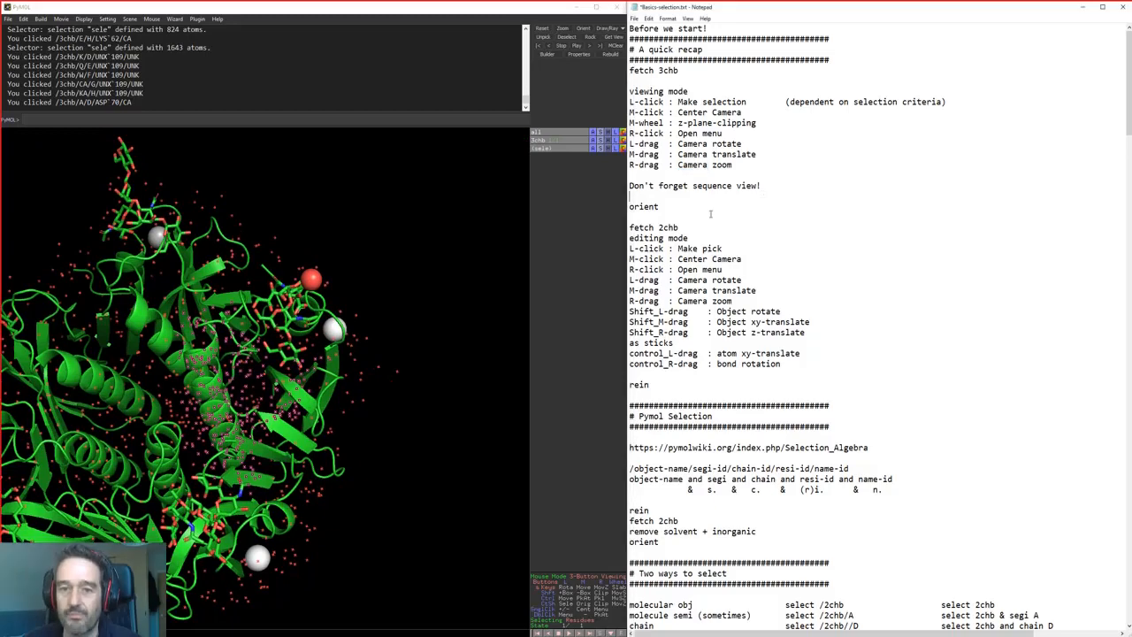
{"action": "left_click_drag", "start_coordinate": [691, 232], "coordinate": [621, 228]}
{"action": "key", "text": "ctrl+c"}
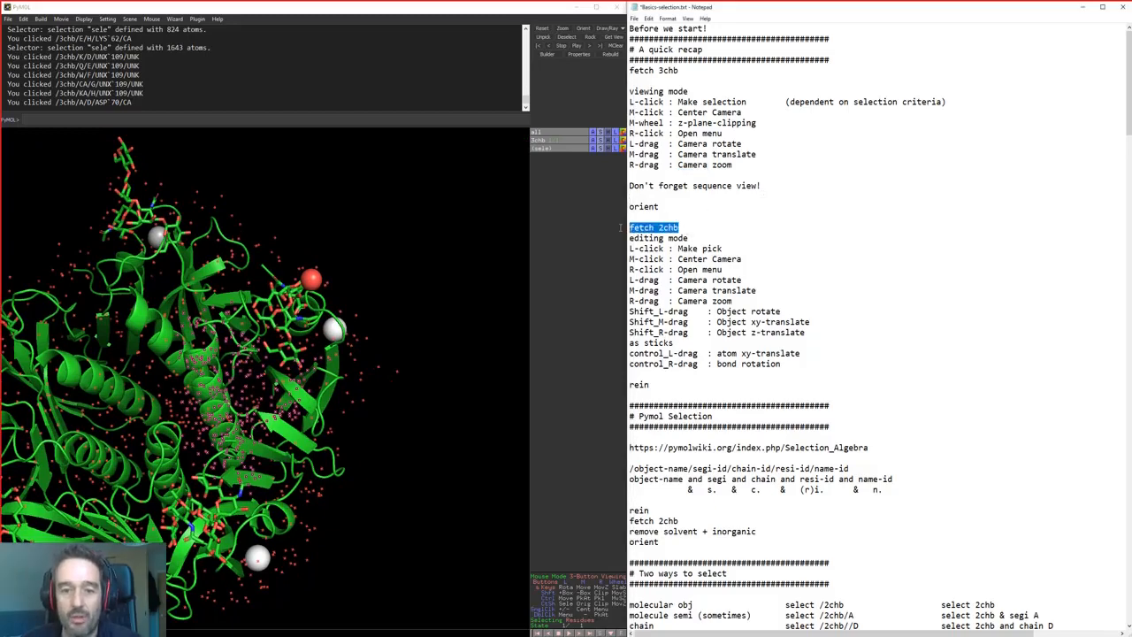
{"action": "left_click", "coordinate": [424, 120]}
{"action": "key", "text": "ctrl+v"}
{"action": "key", "text": "Return"}
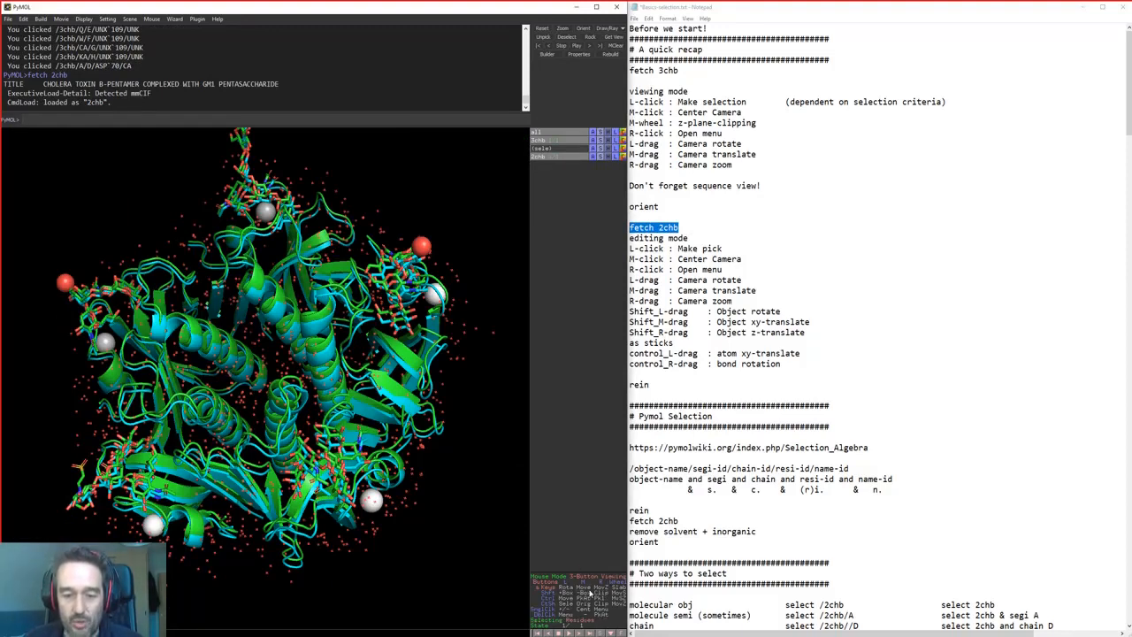
Switch the mouse mode to 3-Button Editing and hide object 2chb
{"action": "left_click", "coordinate": [591, 594]}
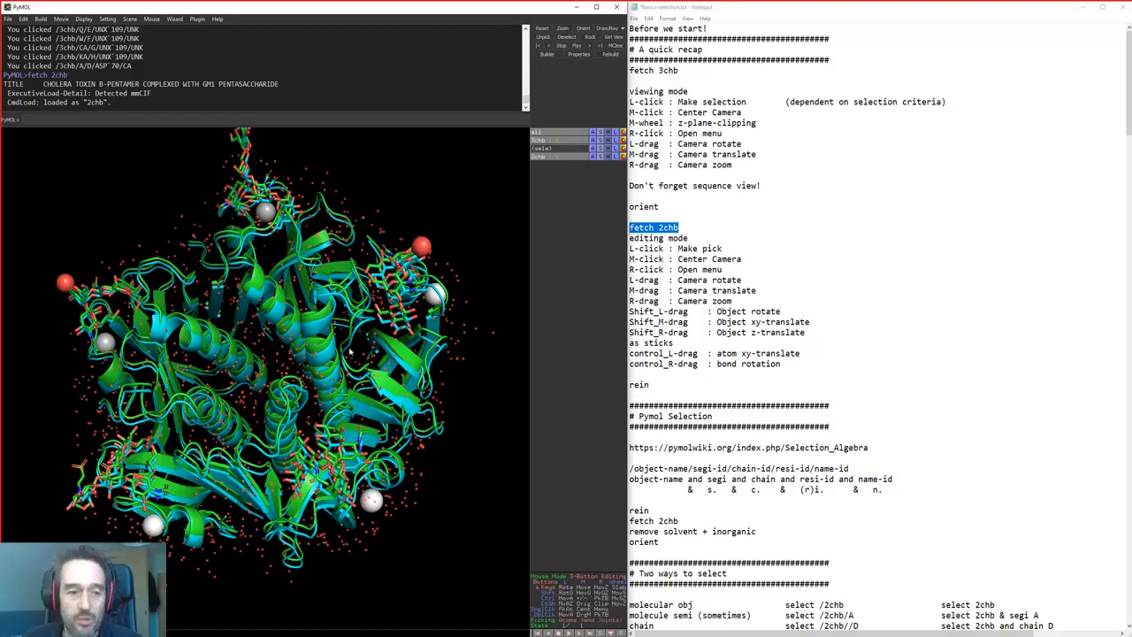
{"action": "left_click", "coordinate": [541, 140]}
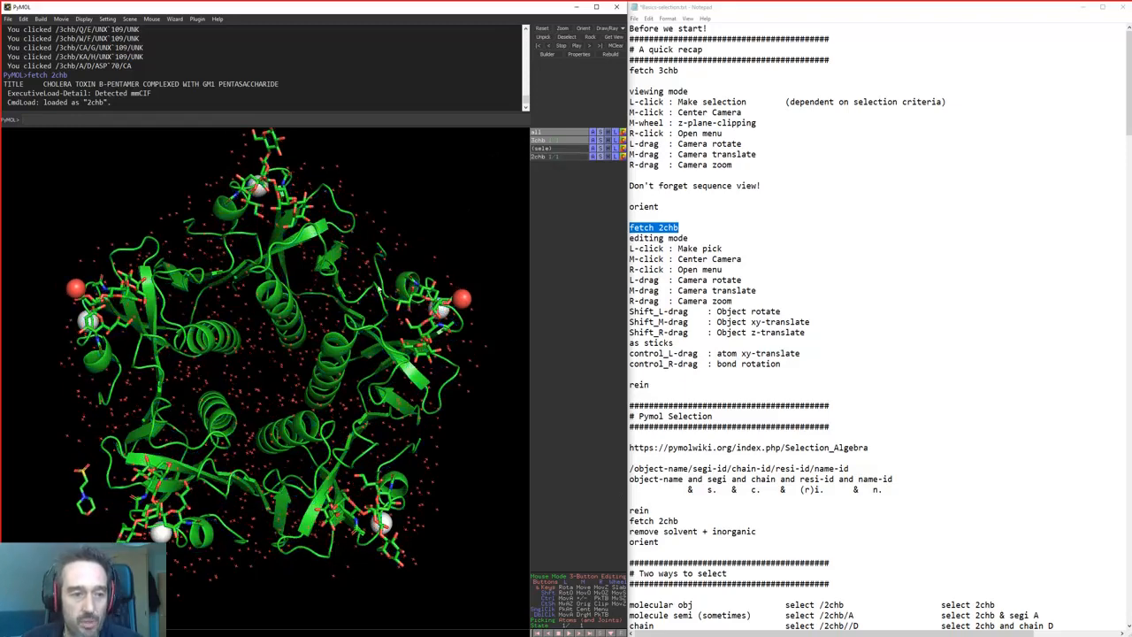
Pick the O4 atom of chain F's GLC 107, then pick the alpha carbons of Lys91 (E), Gln3 (D), Glu36 (E) and Ile58 (D)
{"action": "left_click", "coordinate": [76, 290]}
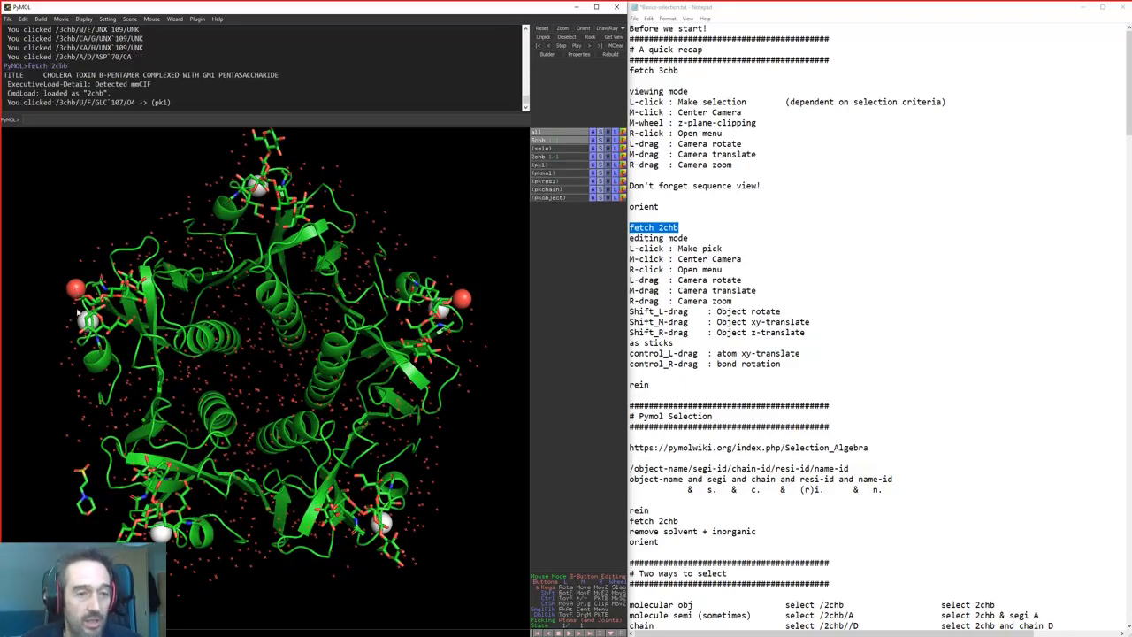
{"action": "left_click", "coordinate": [337, 209]}
{"action": "left_click", "coordinate": [337, 209]}
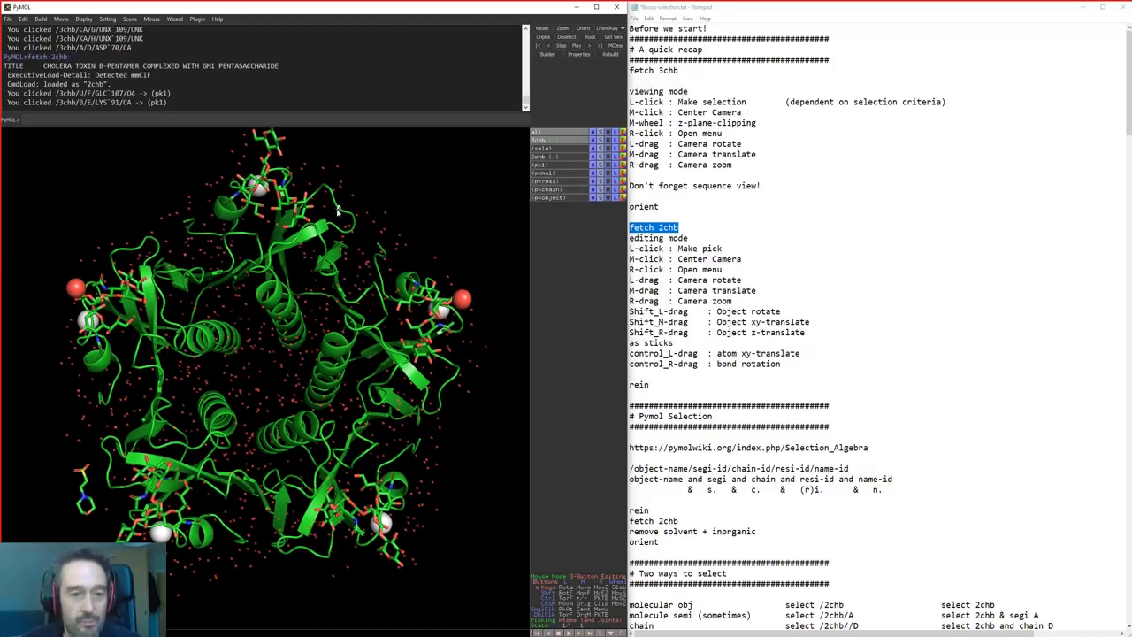
{"action": "left_click", "coordinate": [379, 257]}
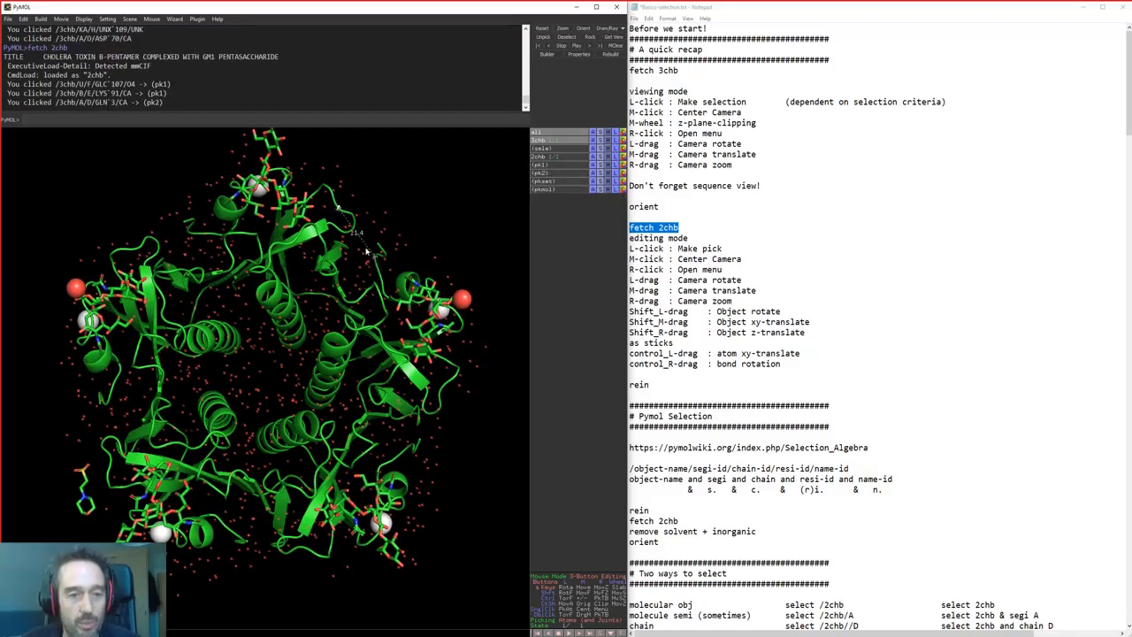
{"action": "left_click", "coordinate": [358, 301]}
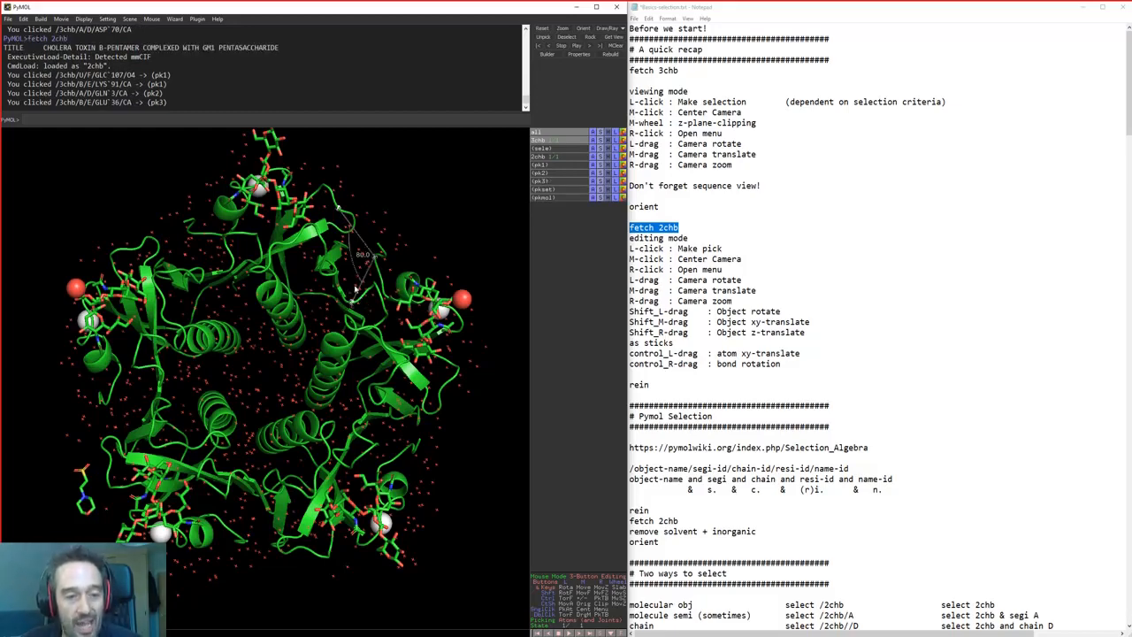
{"action": "left_click", "coordinate": [375, 330]}
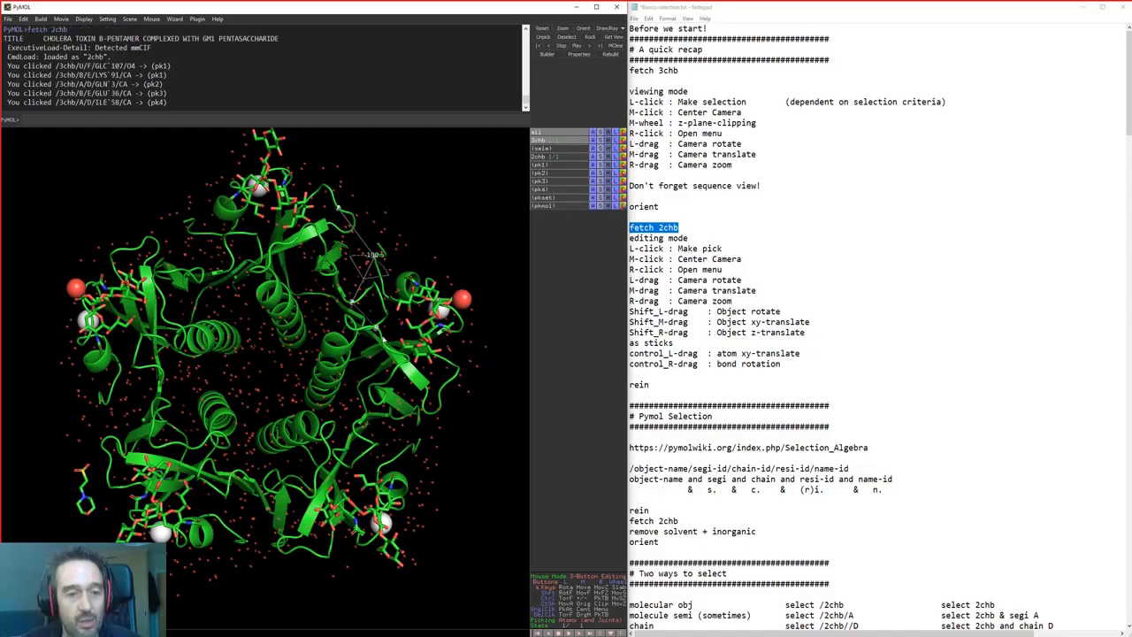
{"action": "left_click_drag", "start_coordinate": [382, 310], "coordinate": [372, 277]}
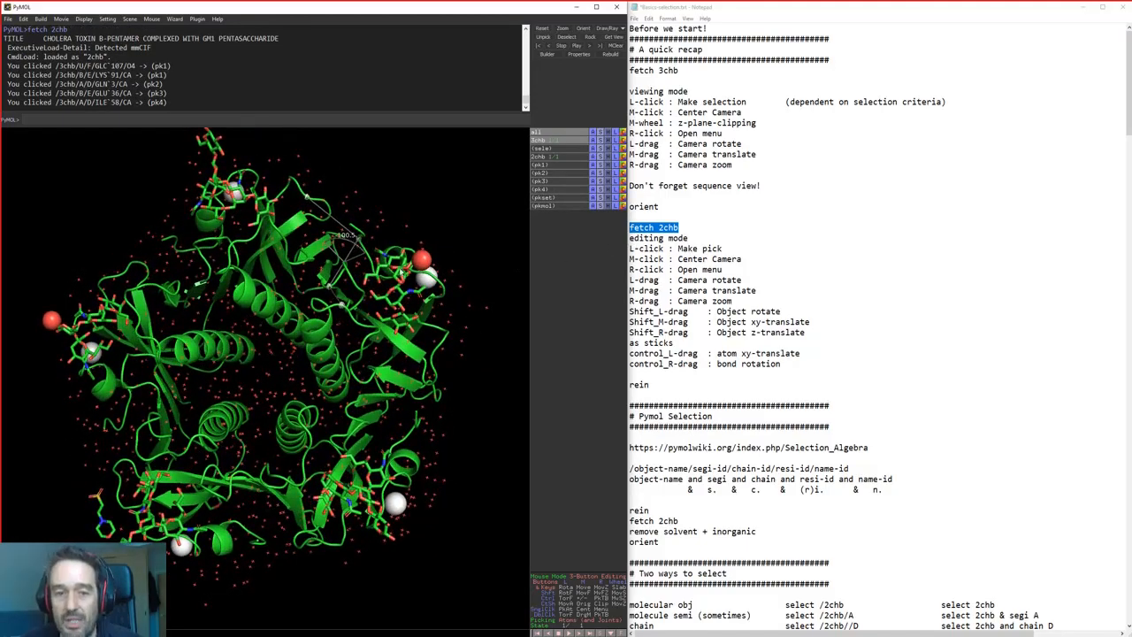
Center the camera in turn on Glu66 and Ala95 of chain E and Gln49 of chain D, and view the context options of chain D's Lys63
{"action": "middle_click", "coordinate": [270, 307]}
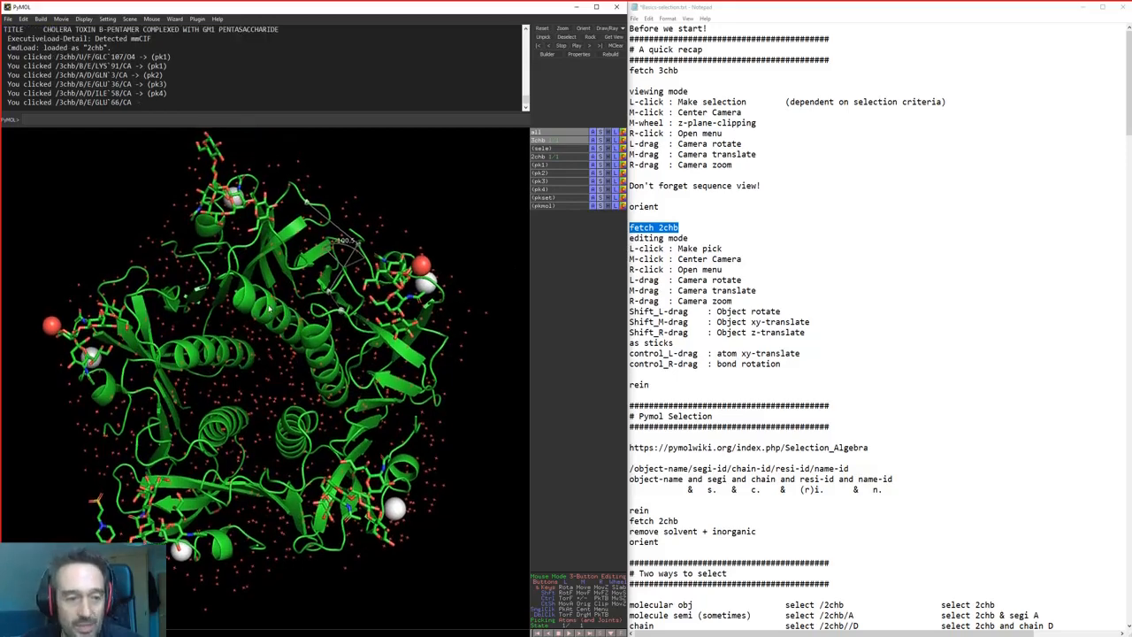
{"action": "middle_click", "coordinate": [367, 537]}
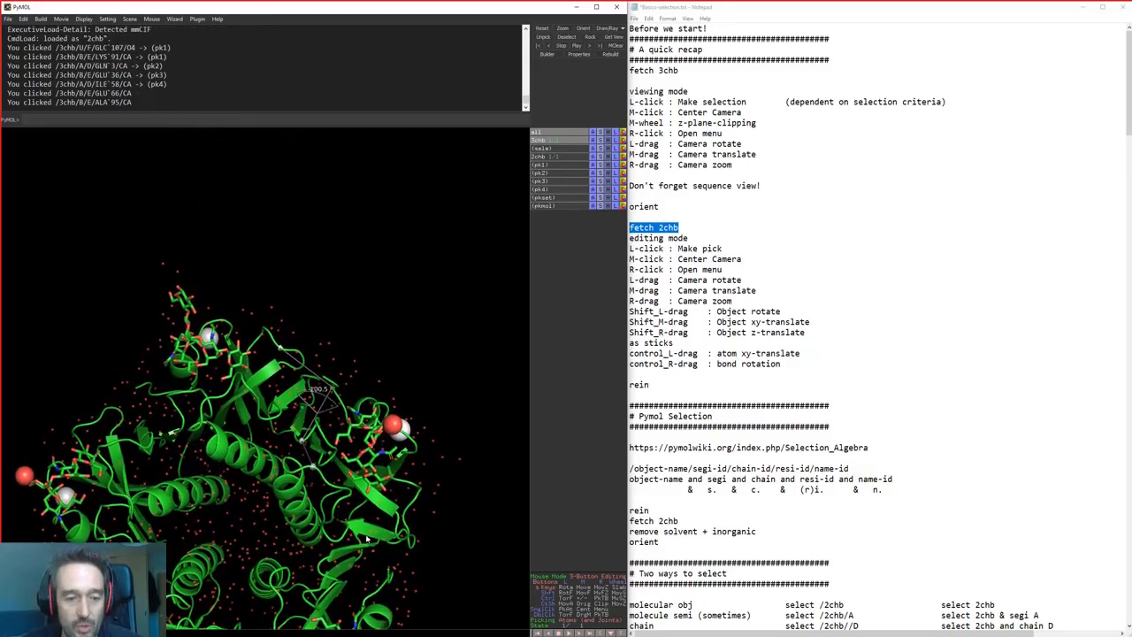
{"action": "middle_click", "coordinate": [367, 537]}
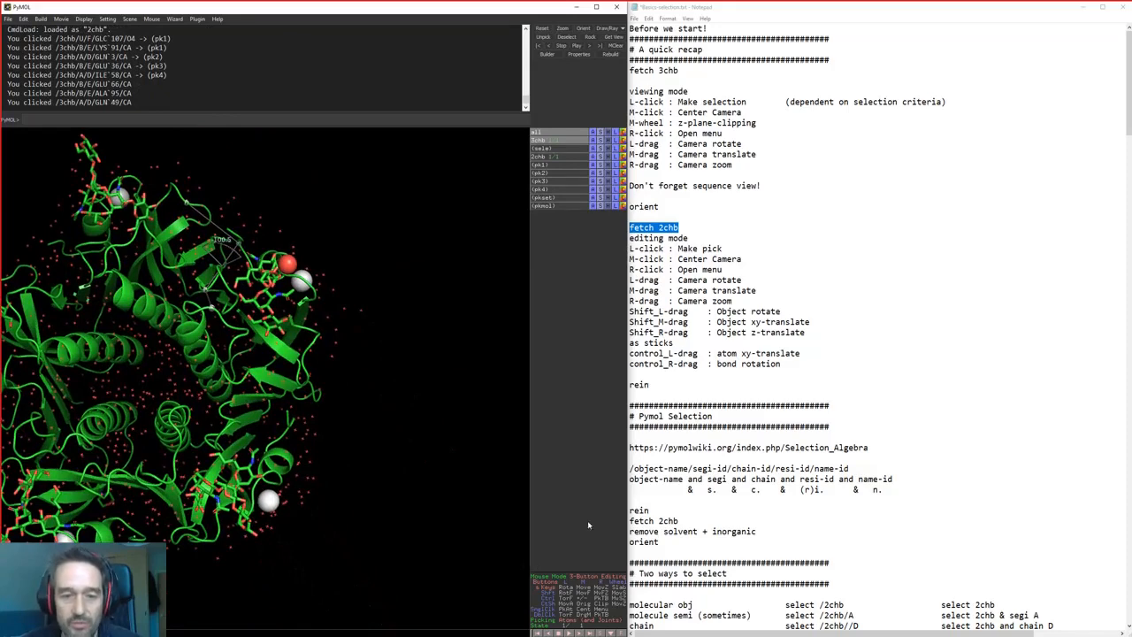
{"action": "right_click", "coordinate": [183, 334]}
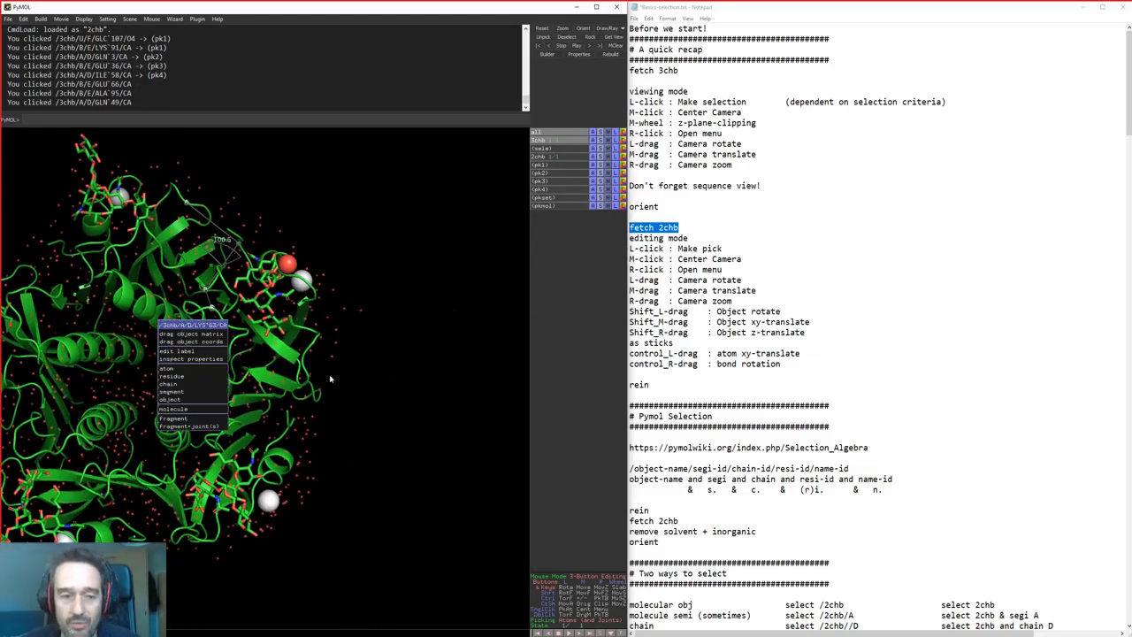
{"action": "left_click", "coordinate": [348, 390]}
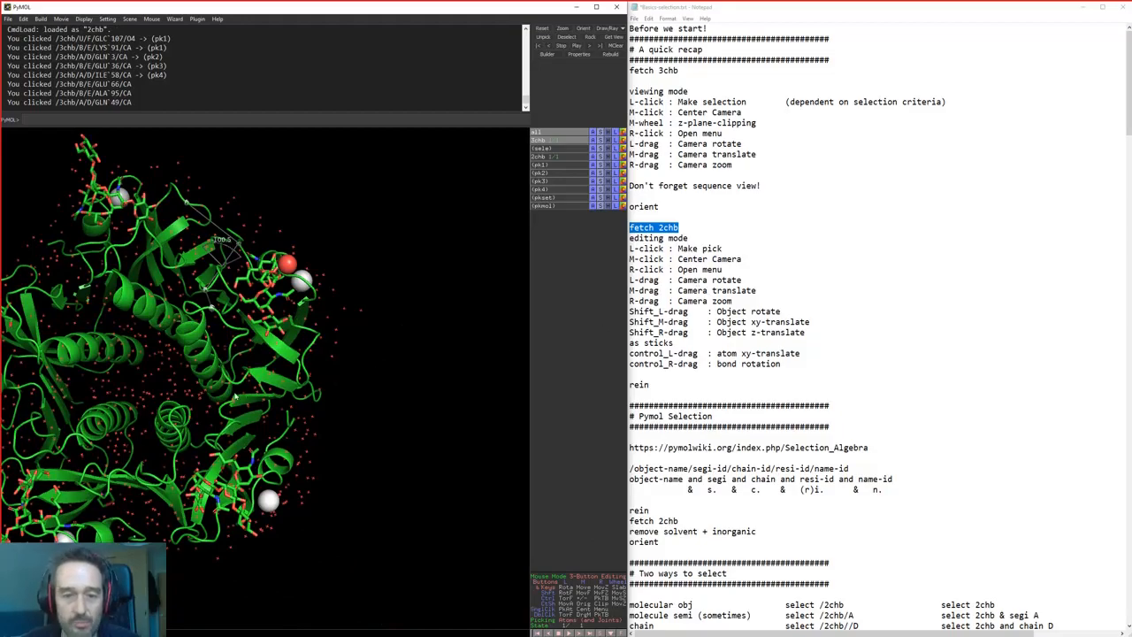
Rotate, translate and zoom the camera in editing mode, and highlight the editing-mode camera lines in the notes
{"action": "left_click_drag", "start_coordinate": [235, 396], "coordinate": [211, 356]}
{"action": "middle_click_drag", "start_coordinate": [169, 331], "coordinate": [283, 320]}
{"action": "mouse_move", "coordinate": [283, 321]}
{"action": "right_mouse_down"}
{"action": "mouse_move", "coordinate": [285, 408]}
{"action": "mouse_move", "coordinate": [274, 318]}
{"action": "right_mouse_up"}
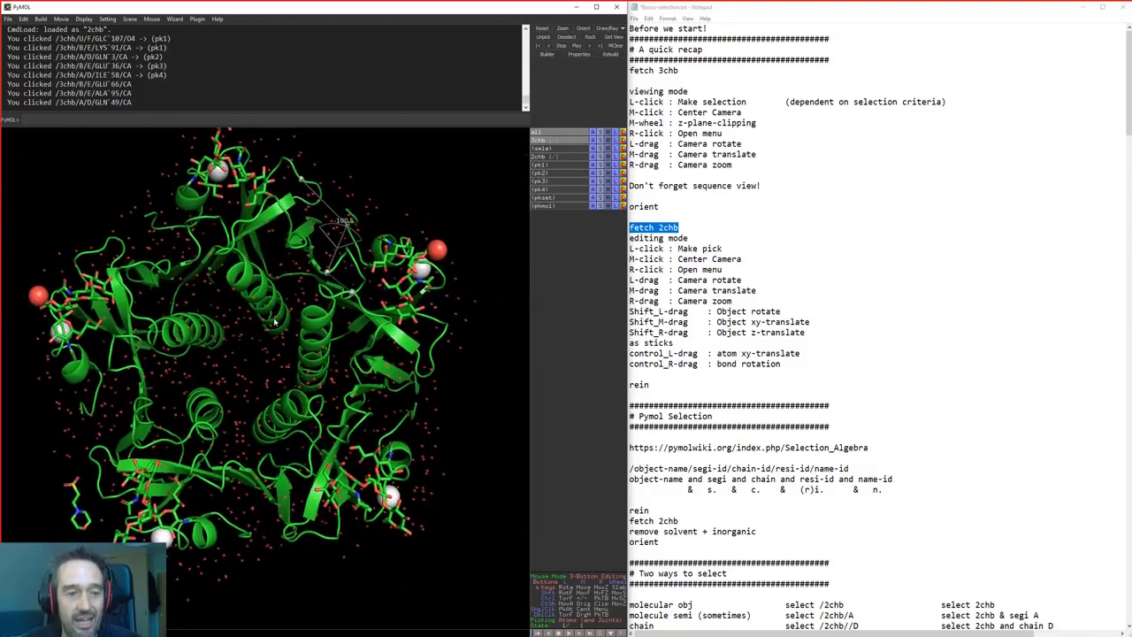
{"action": "middle_click_drag", "start_coordinate": [274, 318], "coordinate": [290, 353]}
{"action": "right_click_drag", "start_coordinate": [290, 353], "coordinate": [311, 373]}
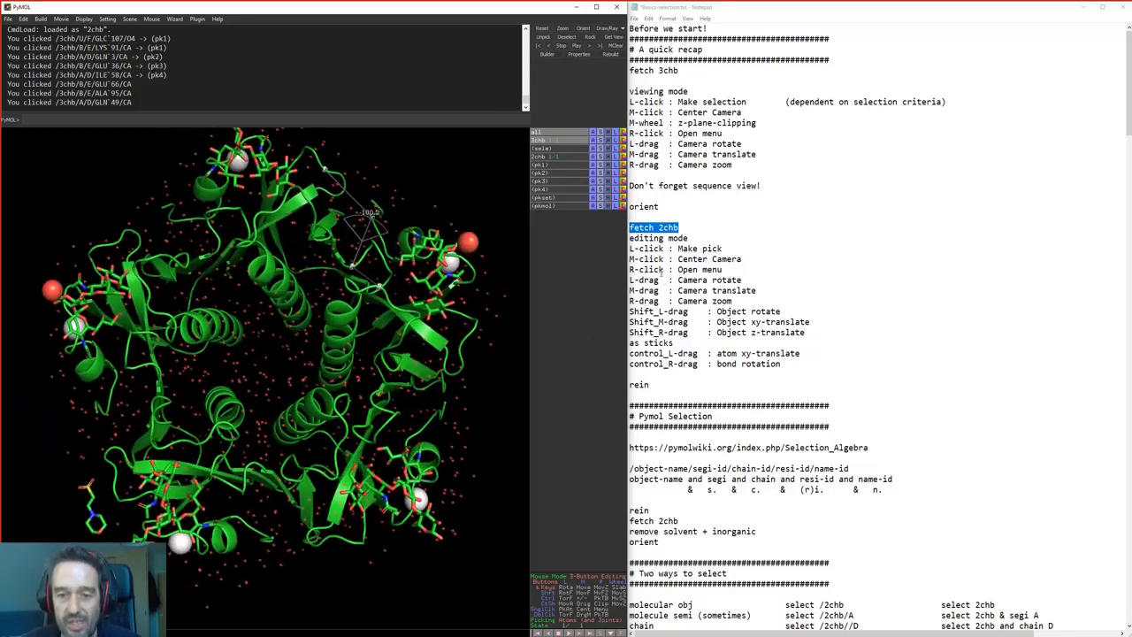
{"action": "left_click_drag", "start_coordinate": [740, 304], "coordinate": [609, 282]}
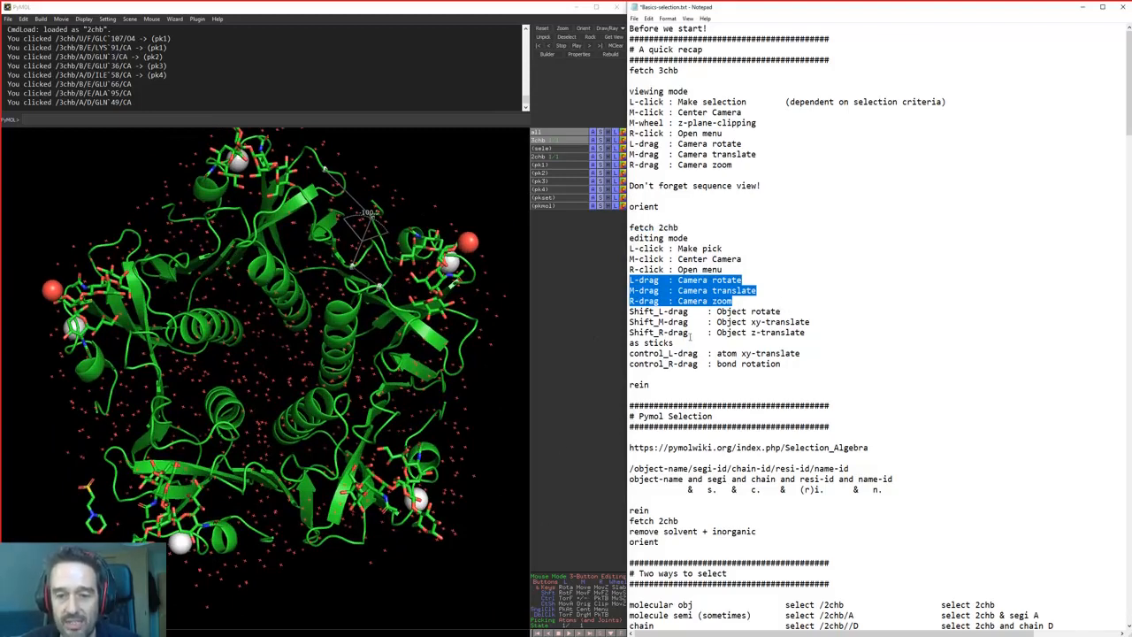
Highlight the object rotate and translate lines in the notes, clear the atom picks and show object 2chb
{"action": "left_click_drag", "start_coordinate": [805, 333], "coordinate": [601, 314]}
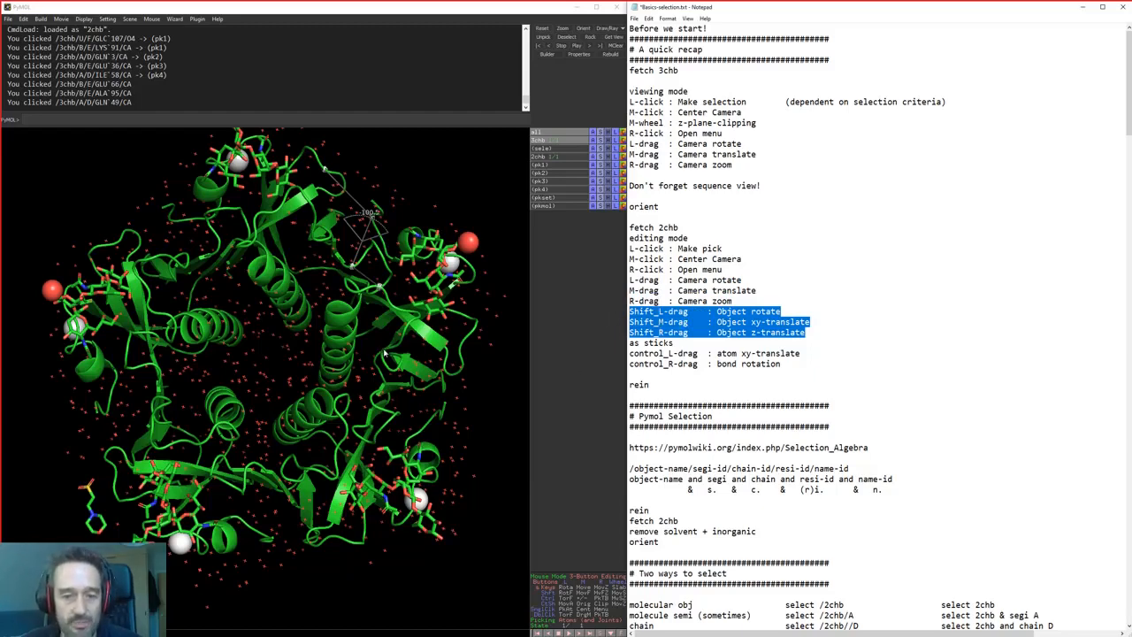
{"action": "left_click", "coordinate": [474, 165]}
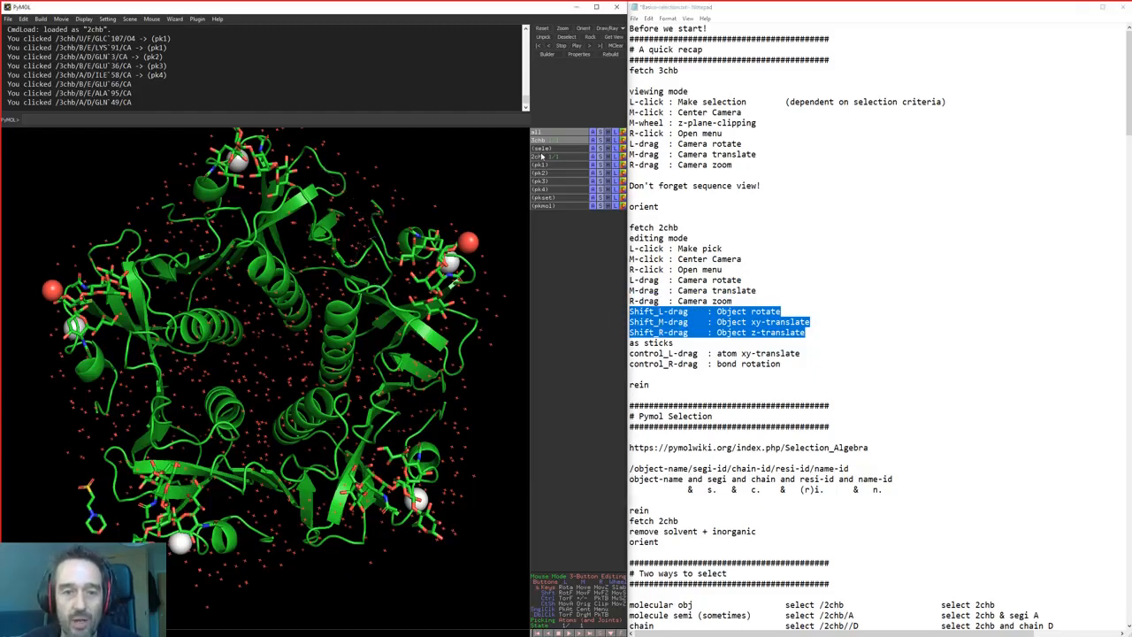
{"action": "left_click", "coordinate": [541, 158]}
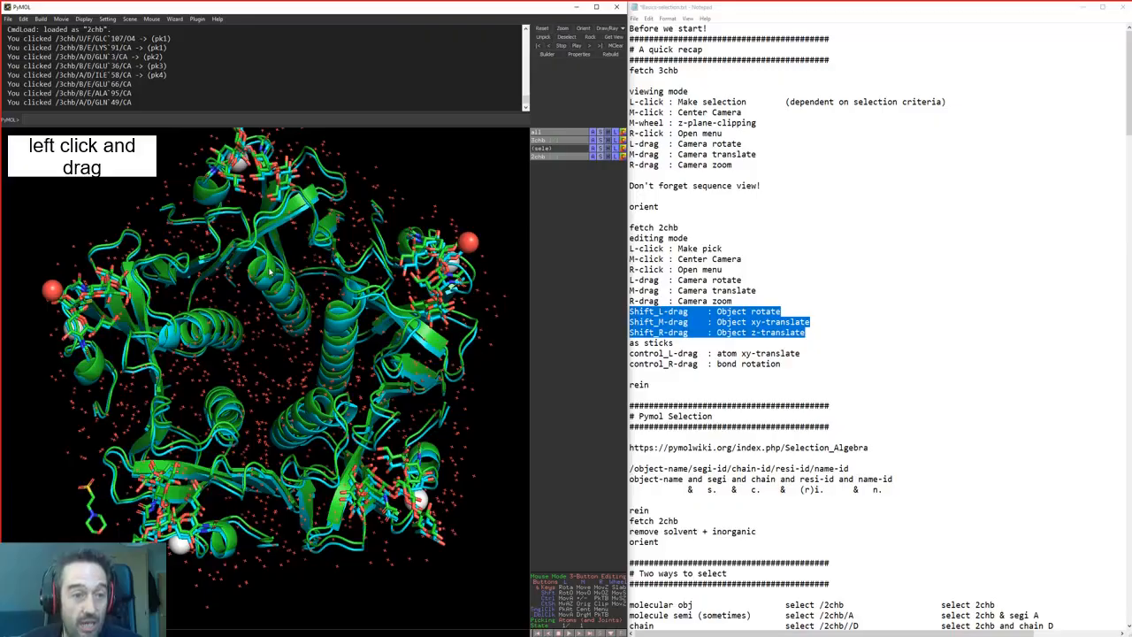
Rotate object 3chb independently of 2chb, and translate it slightly in the xy plane and along z
{"action": "mouse_move", "coordinate": [269, 269]}
{"action": "left_mouse_down"}
{"action": "mouse_move", "coordinate": [276, 285]}
{"action": "mouse_move", "coordinate": [266, 269]}
{"action": "left_mouse_up"}
{"action": "mouse_move", "coordinate": [268, 268]}
{"action": "middle_mouse_down", "text": "shift"}
{"action": "mouse_move", "coordinate": [215, 294]}
{"action": "mouse_move", "coordinate": [276, 350]}
{"action": "mouse_move", "coordinate": [349, 327]}
{"action": "mouse_move", "coordinate": [324, 241]}
{"action": "mouse_move", "coordinate": [259, 253]}
{"action": "mouse_move", "coordinate": [269, 276]}
{"action": "middle_mouse_up", "text": "shift"}
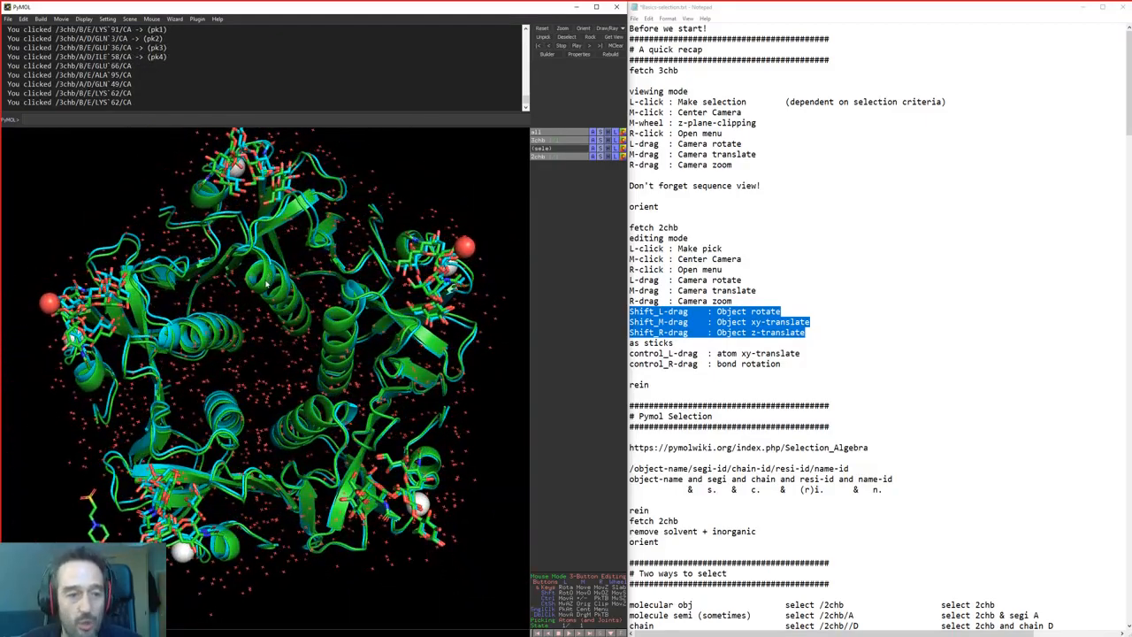
{"action": "right_click_drag", "start_coordinate": [267, 283], "coordinate": [313, 309], "text": "shift"}
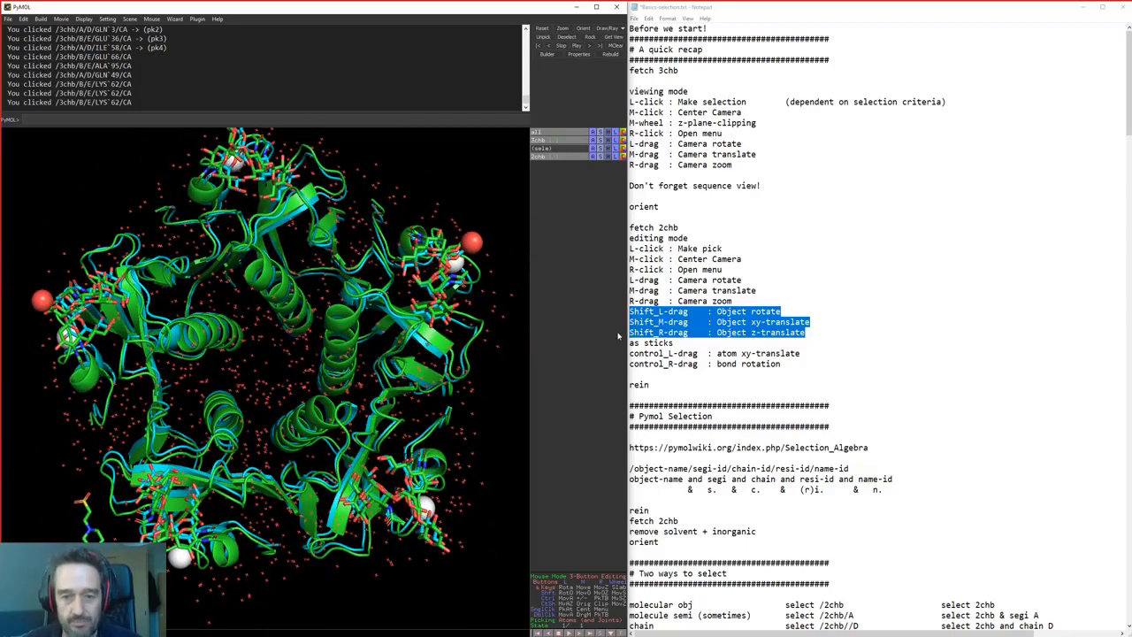
Run the "as sticks" command copied from the notes and hide object 2chb
{"action": "left_click_drag", "start_coordinate": [676, 342], "coordinate": [627, 346]}
{"action": "key", "text": "ctrl+c"}
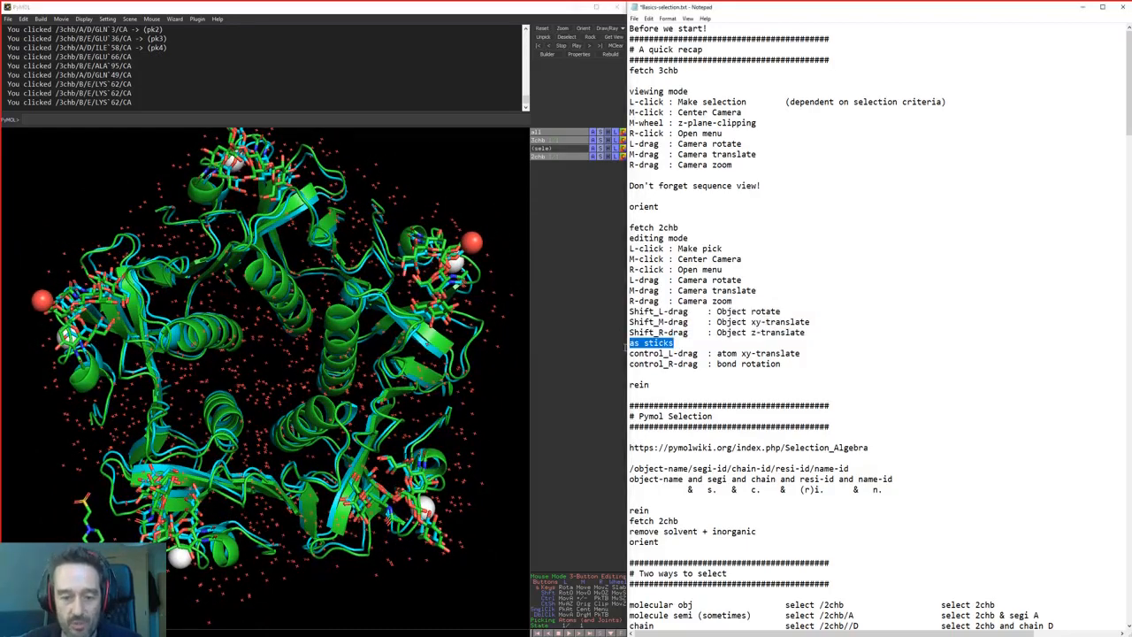
{"action": "left_click", "coordinate": [367, 121]}
{"action": "key", "text": "ctrl+v"}
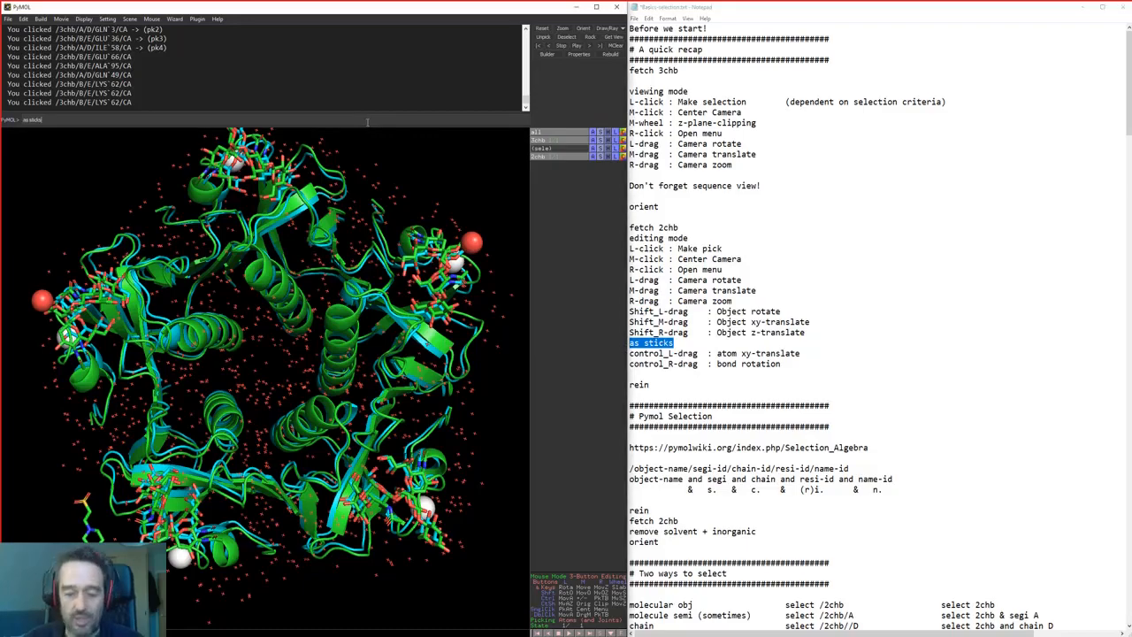
{"action": "key", "text": "Return"}
{"action": "left_click", "coordinate": [561, 157]}
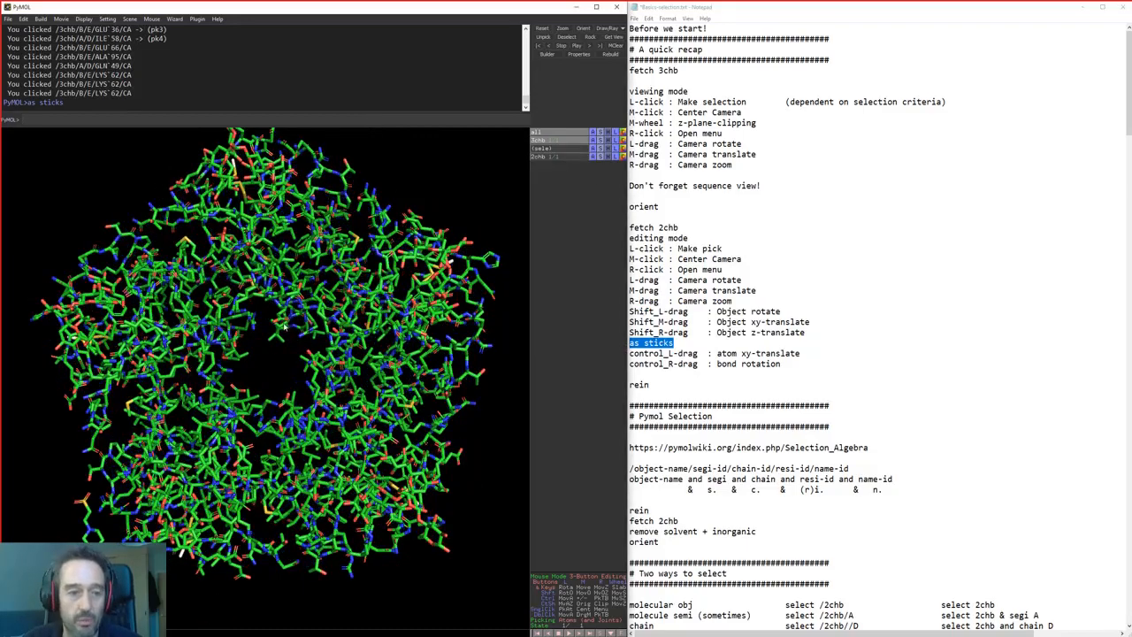
Centre and zoom in on THR 92 of chain E in 3chb, and shift its OG1 oxygen atom slightly
{"action": "middle_click", "coordinate": [344, 181]}
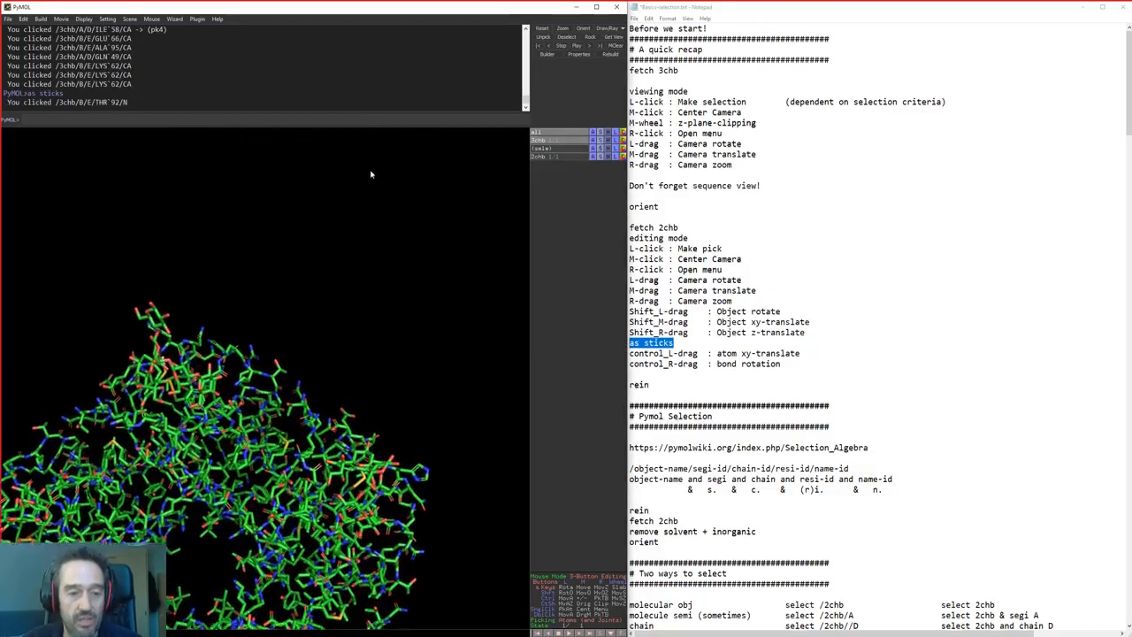
{"action": "right_click_drag", "start_coordinate": [371, 174], "coordinate": [534, 432]}
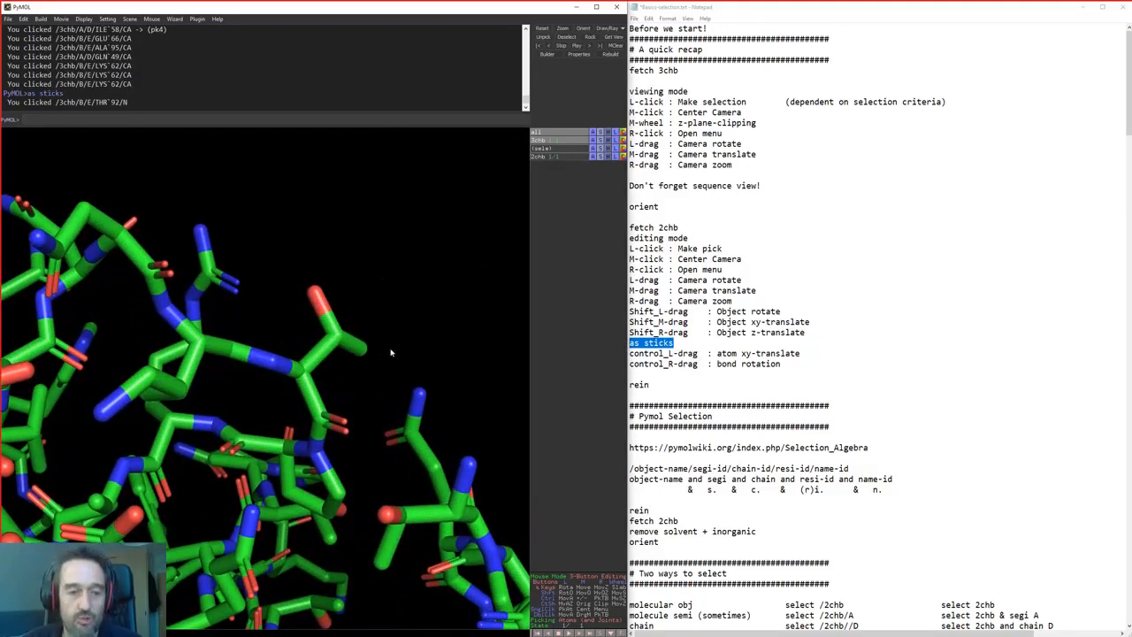
{"action": "mouse_move", "coordinate": [312, 293]}
{"action": "left_mouse_down", "text": "ctrl"}
{"action": "mouse_move", "coordinate": [368, 299]}
{"action": "mouse_move", "coordinate": [285, 299]}
{"action": "mouse_move", "coordinate": [315, 285]}
{"action": "left_mouse_up", "text": "ctrl"}
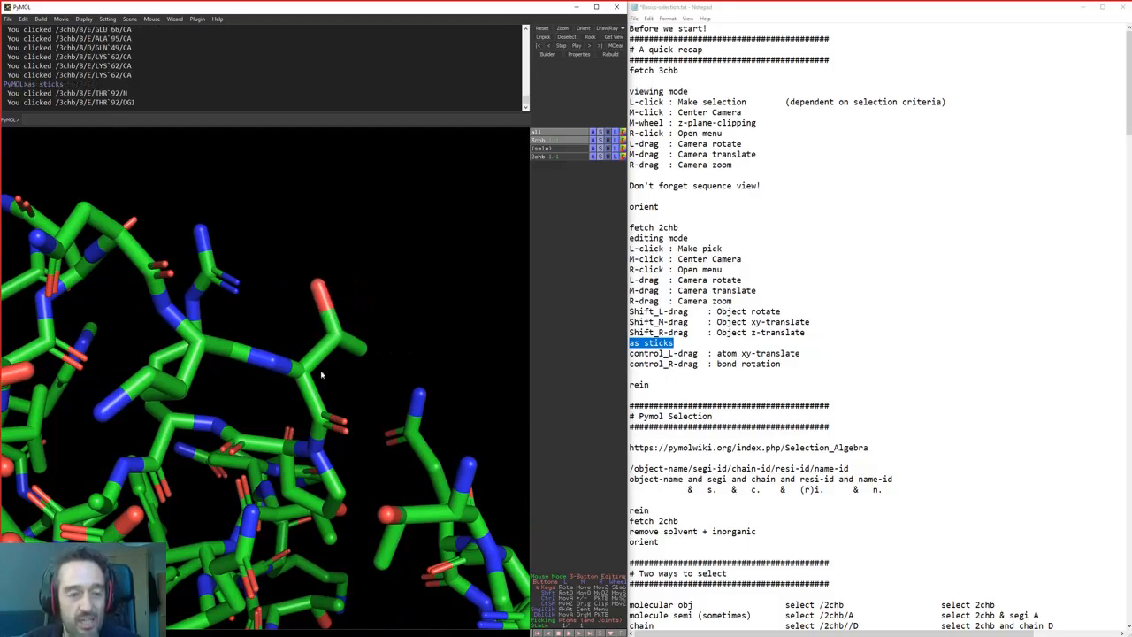
{"action": "left_click_drag", "start_coordinate": [321, 374], "coordinate": [333, 281]}
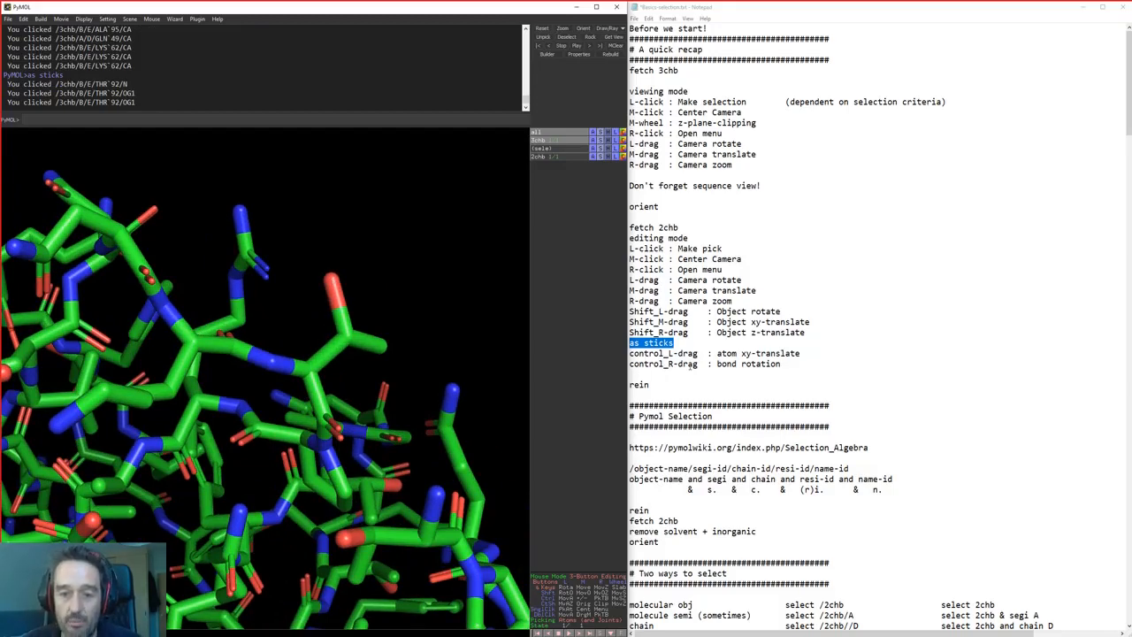
Pick the CA–CB bond of THR 92 and rotate the attached atoms around it
{"action": "right_click", "coordinate": [325, 361], "text": "ctrl"}
{"action": "mouse_move", "coordinate": [263, 295]}
{"action": "left_mouse_down"}
{"action": "mouse_move", "coordinate": [284, 323]}
{"action": "mouse_move", "coordinate": [322, 314]}
{"action": "mouse_move", "coordinate": [299, 335]}
{"action": "left_mouse_up"}
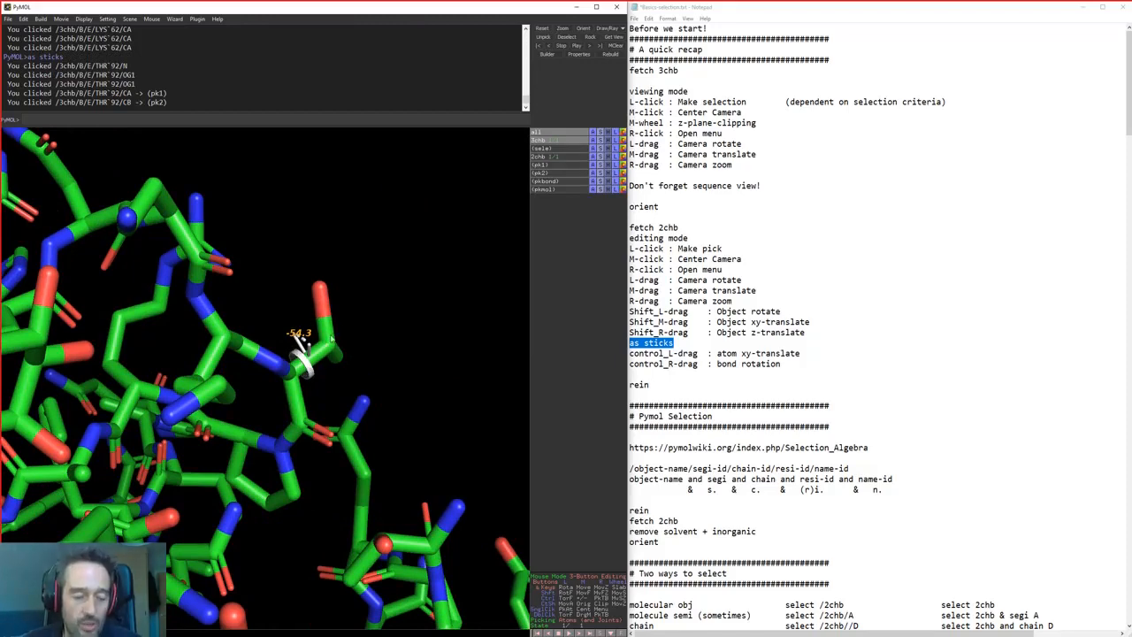
{"action": "mouse_move", "coordinate": [331, 338]}
{"action": "right_mouse_down", "text": "ctrl"}
{"action": "mouse_move", "coordinate": [324, 284]}
{"action": "mouse_move", "coordinate": [386, 331]}
{"action": "mouse_move", "coordinate": [285, 302]}
{"action": "mouse_move", "coordinate": [356, 358]}
{"action": "mouse_move", "coordinate": [359, 291]}
{"action": "mouse_move", "coordinate": [325, 356]}
{"action": "mouse_move", "coordinate": [333, 318]}
{"action": "right_mouse_up", "text": "ctrl"}
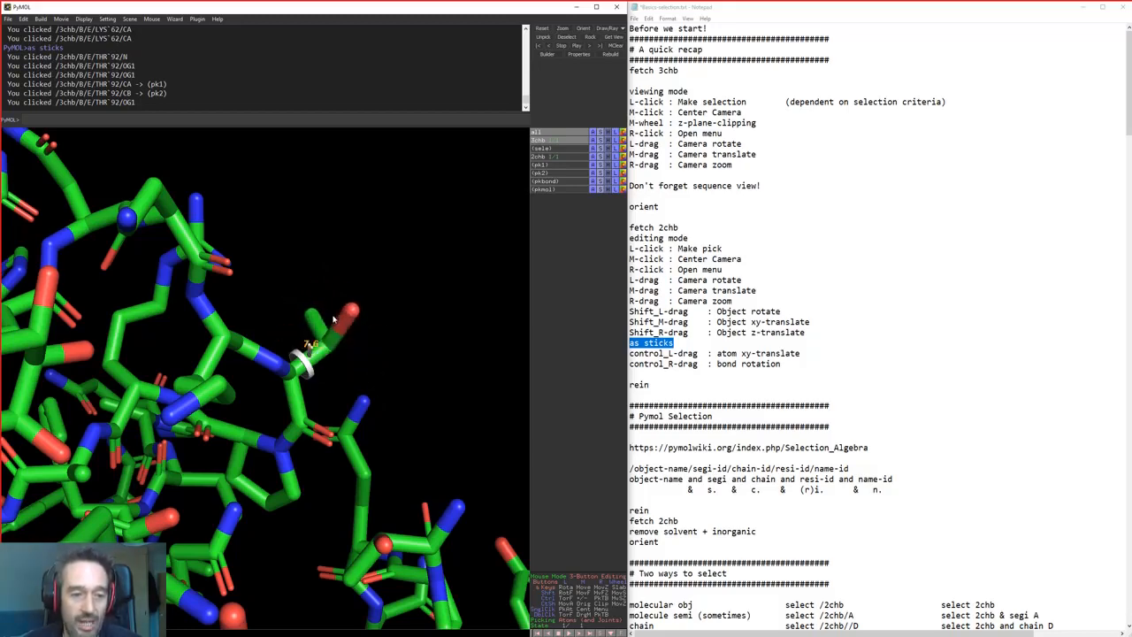
{"action": "left_click_drag", "start_coordinate": [333, 319], "coordinate": [312, 301], "text": "ctrl"}
{"action": "mouse_move", "coordinate": [271, 360]}
{"action": "left_mouse_down", "text": "ctrl"}
{"action": "mouse_move", "coordinate": [257, 350]}
{"action": "mouse_move", "coordinate": [280, 385]}
{"action": "mouse_move", "coordinate": [256, 356]}
{"action": "left_mouse_up", "text": "ctrl"}
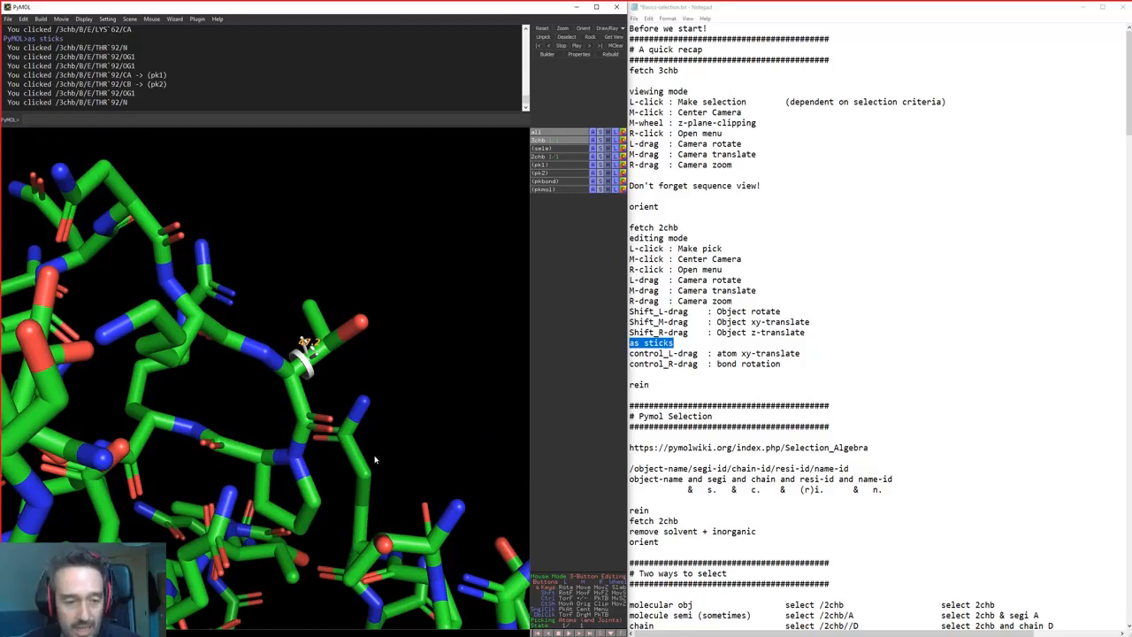
Clear the bond pick, and pick and rotate the CG–CD bond of GLN 3 in chain D
{"action": "left_click", "coordinate": [410, 428]}
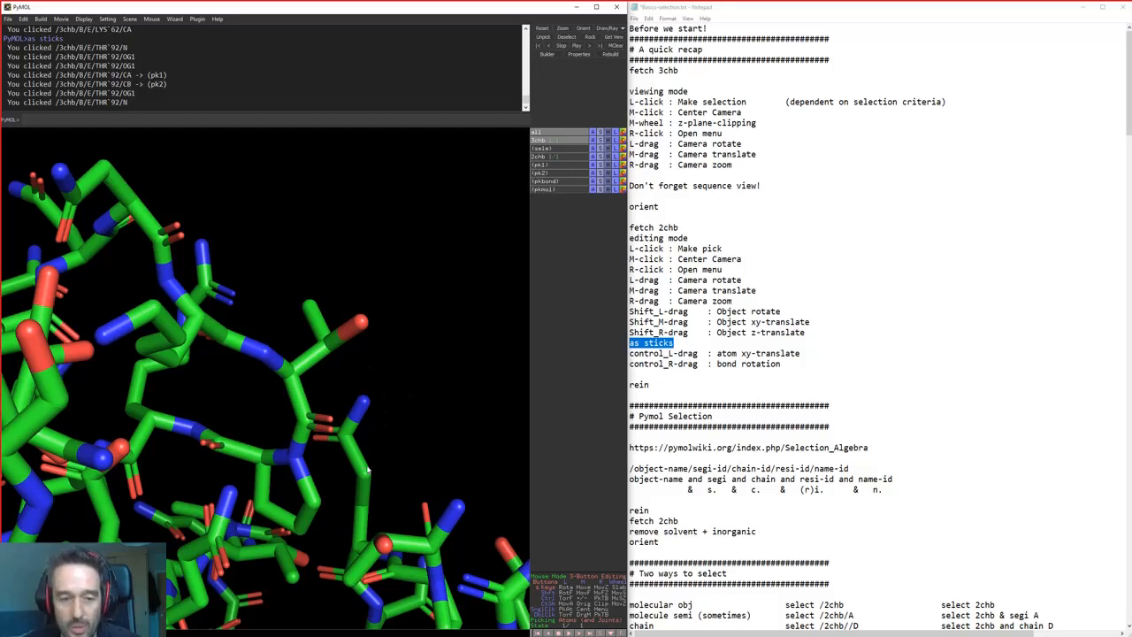
{"action": "mouse_move", "coordinate": [363, 466]}
{"action": "right_mouse_down", "text": "ctrl"}
{"action": "mouse_move", "coordinate": [377, 463]}
{"action": "mouse_move", "coordinate": [361, 472]}
{"action": "mouse_move", "coordinate": [366, 459]}
{"action": "right_mouse_up", "text": "ctrl"}
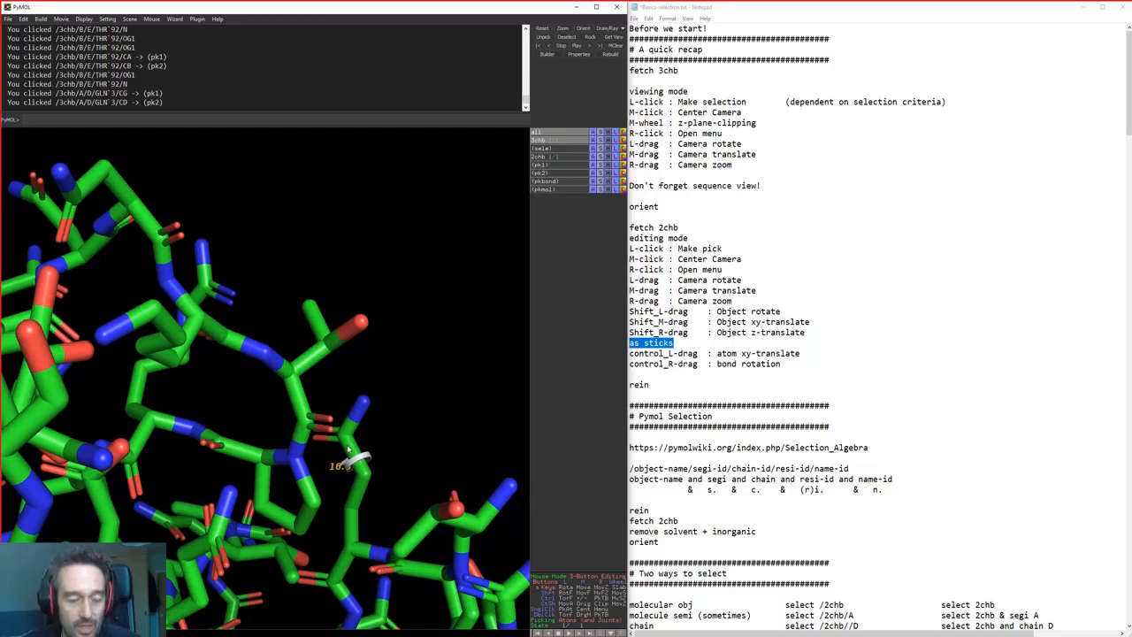
{"action": "mouse_move", "coordinate": [347, 447]}
{"action": "right_mouse_down", "text": "ctrl"}
{"action": "mouse_move", "coordinate": [371, 434]}
{"action": "mouse_move", "coordinate": [360, 467]}
{"action": "mouse_move", "coordinate": [354, 447]}
{"action": "right_mouse_up", "text": "ctrl"}
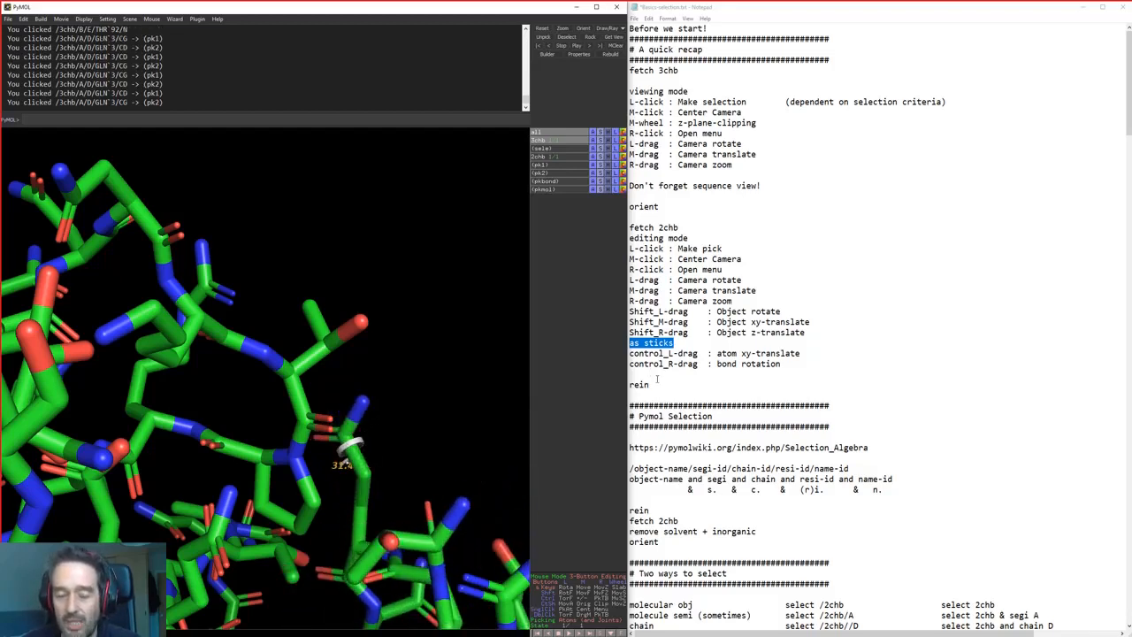
Reinitialize the session with the "rein" command from the notes
{"action": "left_click_drag", "start_coordinate": [657, 384], "coordinate": [625, 385]}
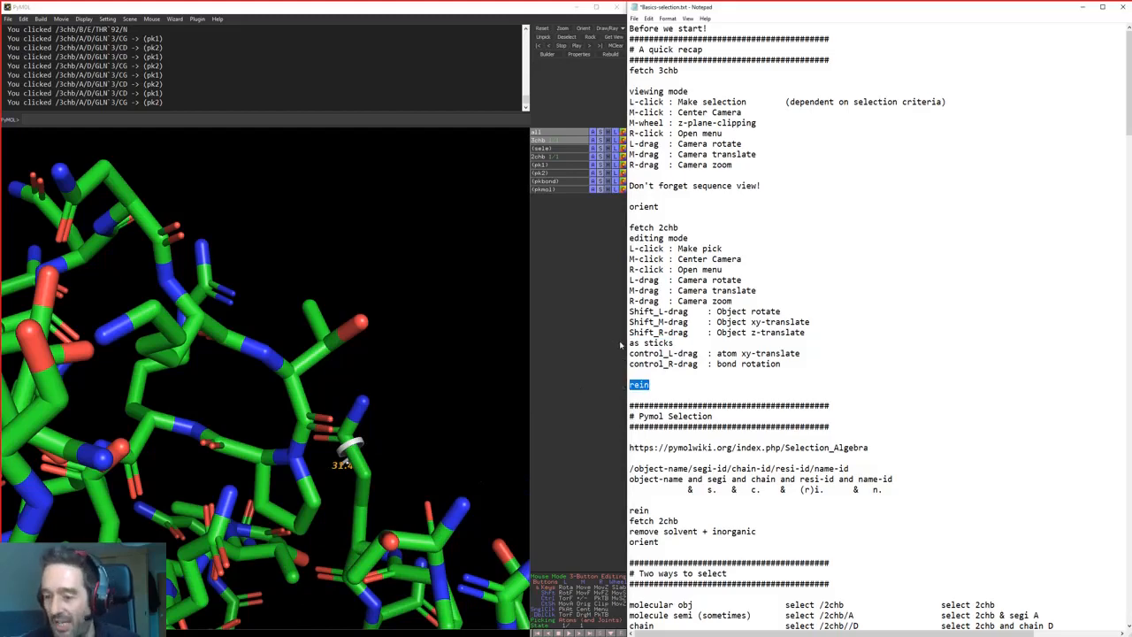
{"action": "left_click", "coordinate": [390, 120]}
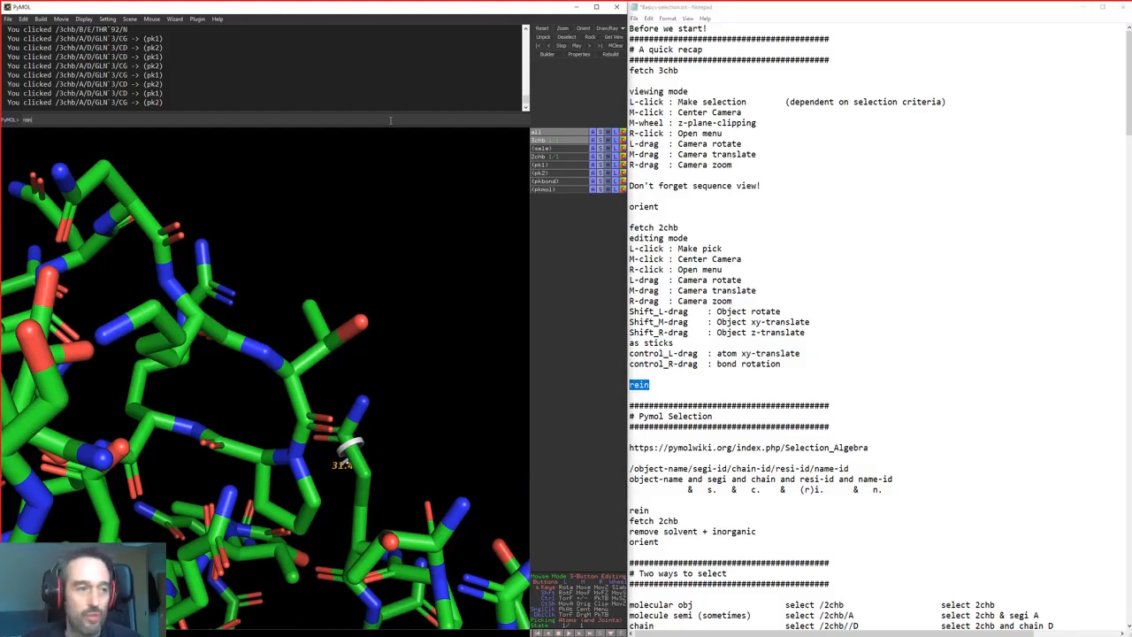
{"action": "key", "text": "Return"}
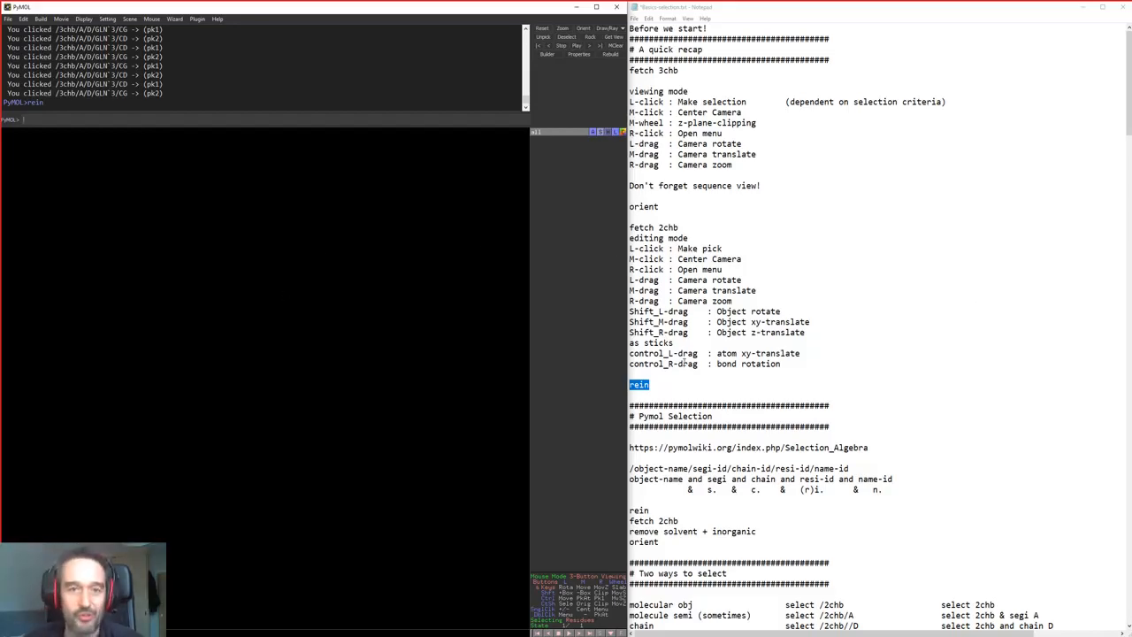
Highlight the Pymol Selection heading in the notes and bring the PyMOLWiki Selection Algebra page in the browser into view
{"action": "scroll", "coordinate": [735, 409], "scroll_direction": "down", "scroll_amount": 12}
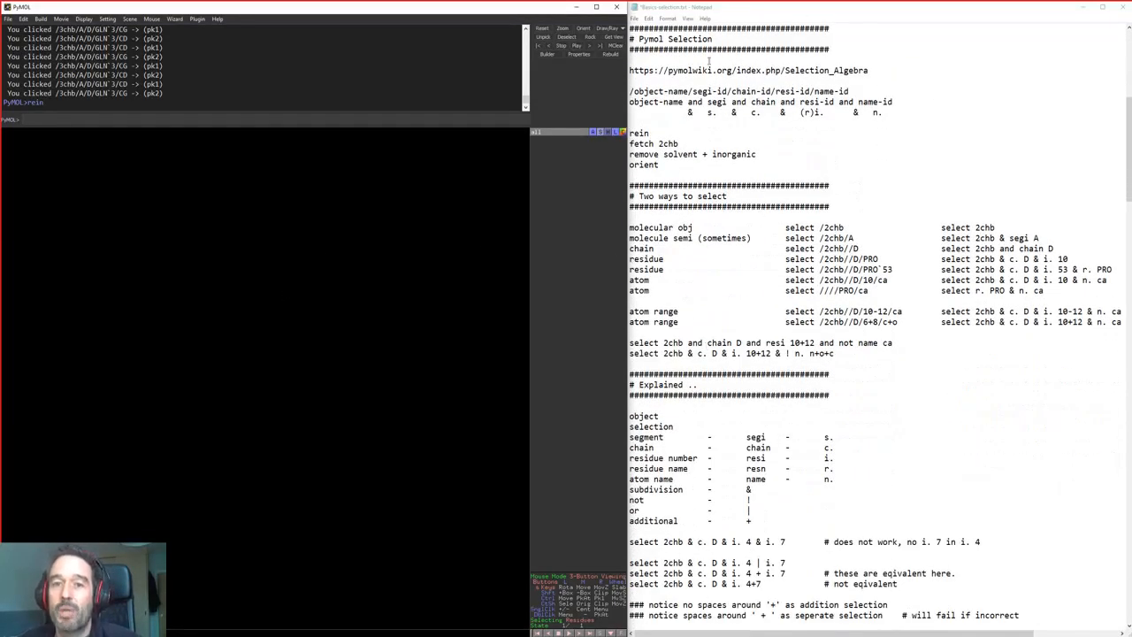
{"action": "left_click_drag", "start_coordinate": [718, 39], "coordinate": [638, 38]}
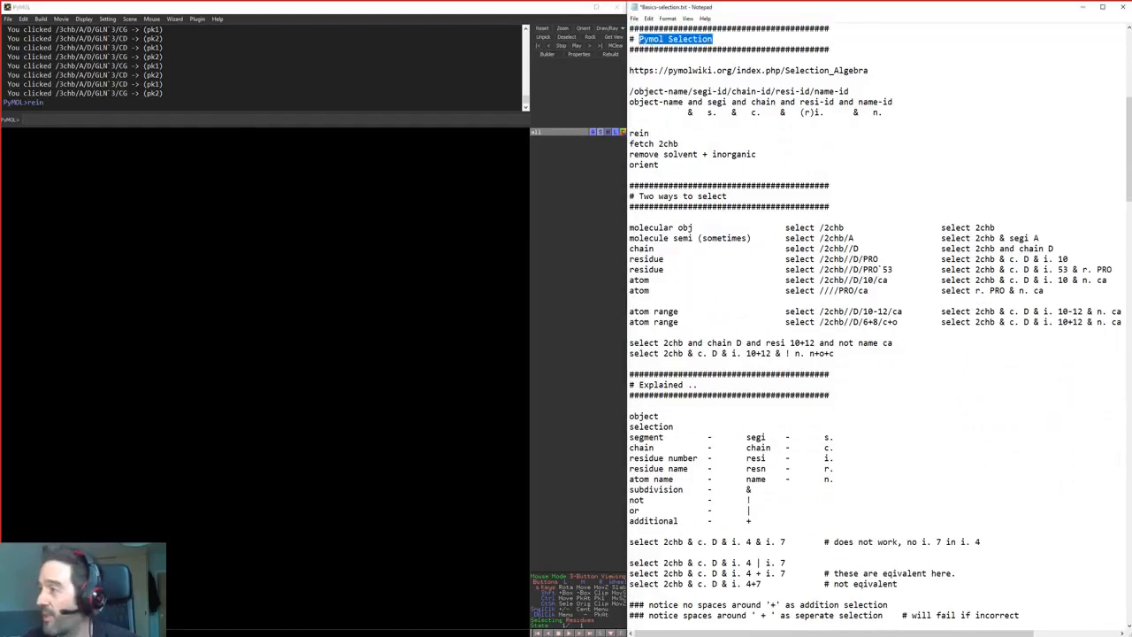
{"action": "left_click_drag", "start_coordinate": [1131, 44], "coordinate": [878, 23]}
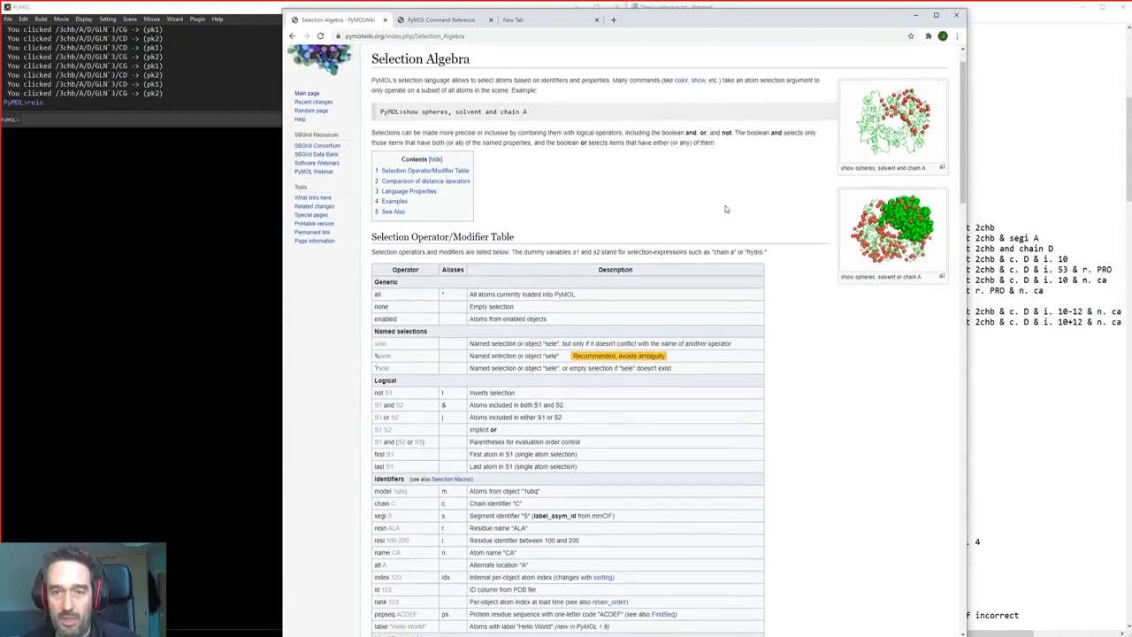
Examine the Selection Operator/Modifier Table from the generic operators down to the last sections, highlighting entries, and move the page out of view
{"action": "scroll", "coordinate": [548, 287], "scroll_direction": "down", "scroll_amount": 2}
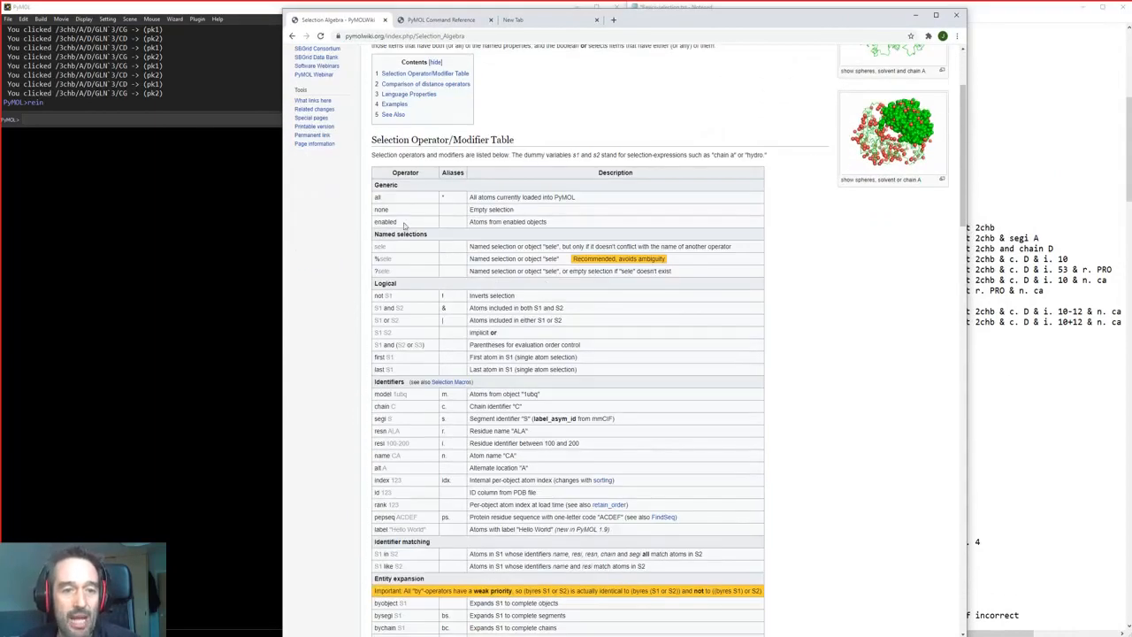
{"action": "left_click_drag", "start_coordinate": [376, 197], "coordinate": [398, 226]}
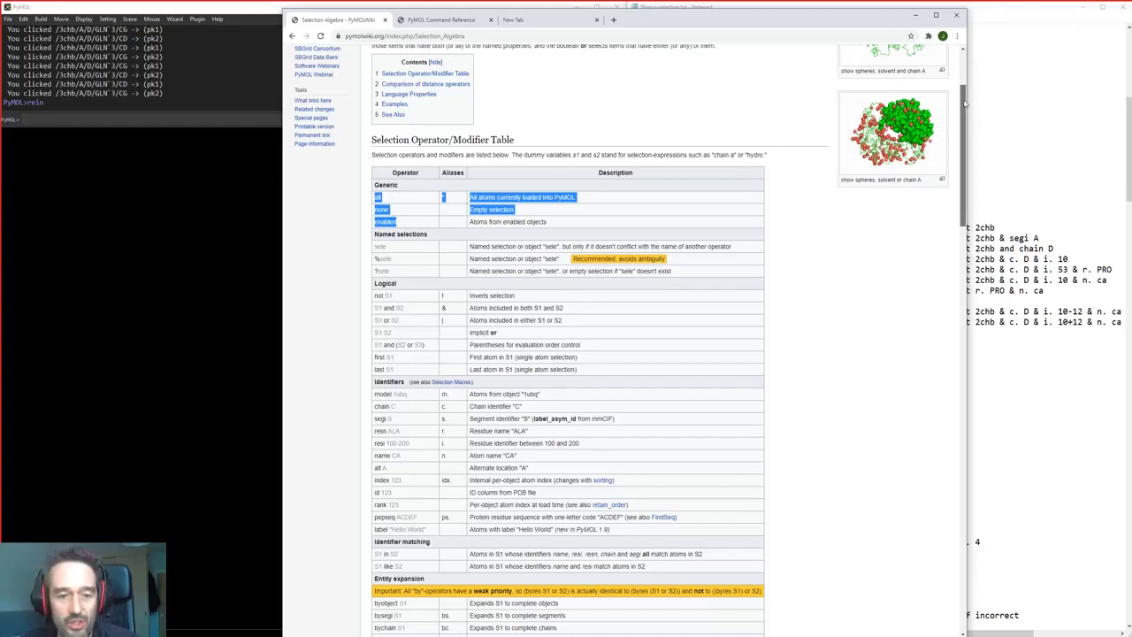
{"action": "left_click_drag", "start_coordinate": [964, 104], "coordinate": [988, 464]}
{"action": "left_click_drag", "start_coordinate": [490, 547], "coordinate": [373, 205]}
{"action": "left_click", "coordinate": [750, 345]}
{"action": "scroll", "coordinate": [735, 356], "scroll_direction": "up", "scroll_amount": 8}
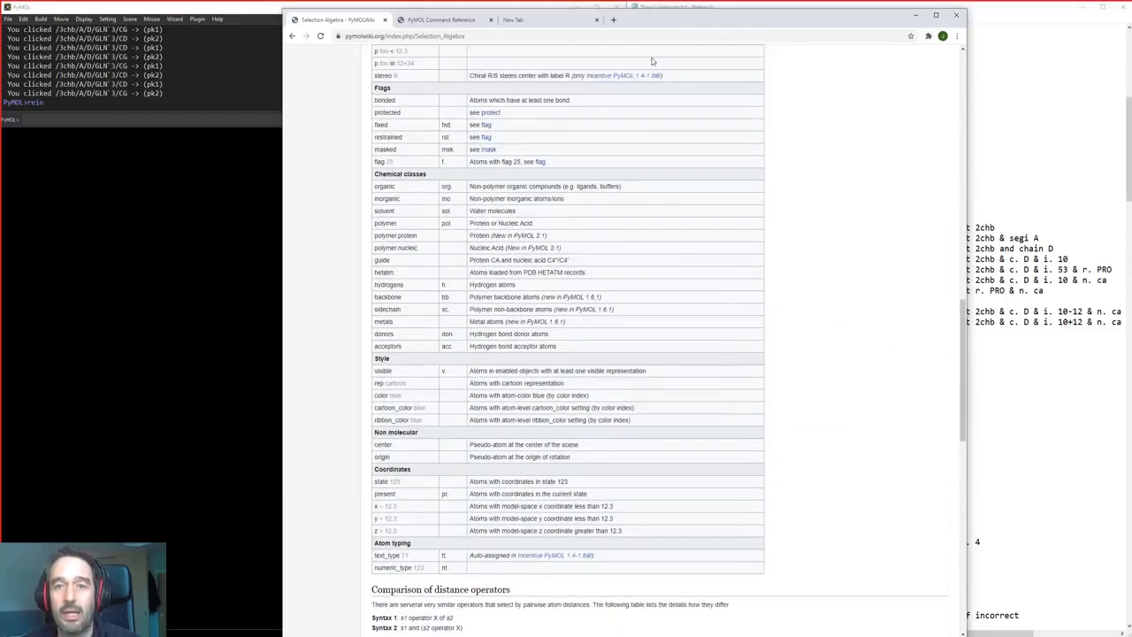
{"action": "left_click_drag", "start_coordinate": [648, 23], "coordinate": [1131, 137]}
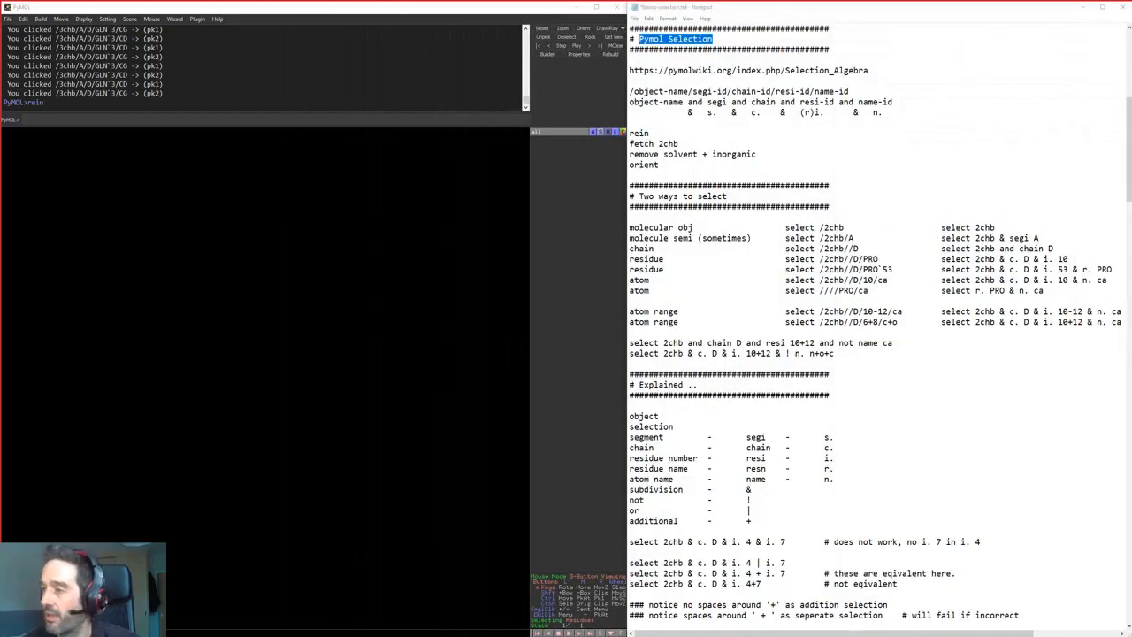
Run the notes' command block in PyMOL: rein, fetch 2chb, remove solvent + inorganic, and orient
{"action": "left_click", "coordinate": [834, 82]}
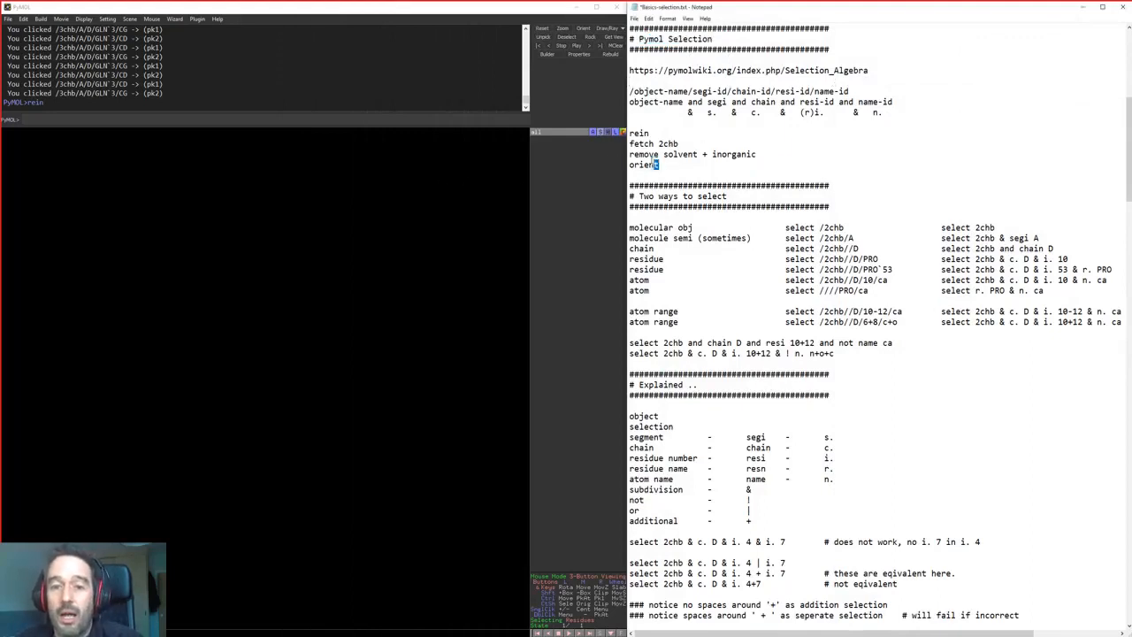
{"action": "left_click_drag", "start_coordinate": [659, 165], "coordinate": [628, 133]}
{"action": "key", "text": "ctrl+c"}
{"action": "left_click", "coordinate": [352, 113]}
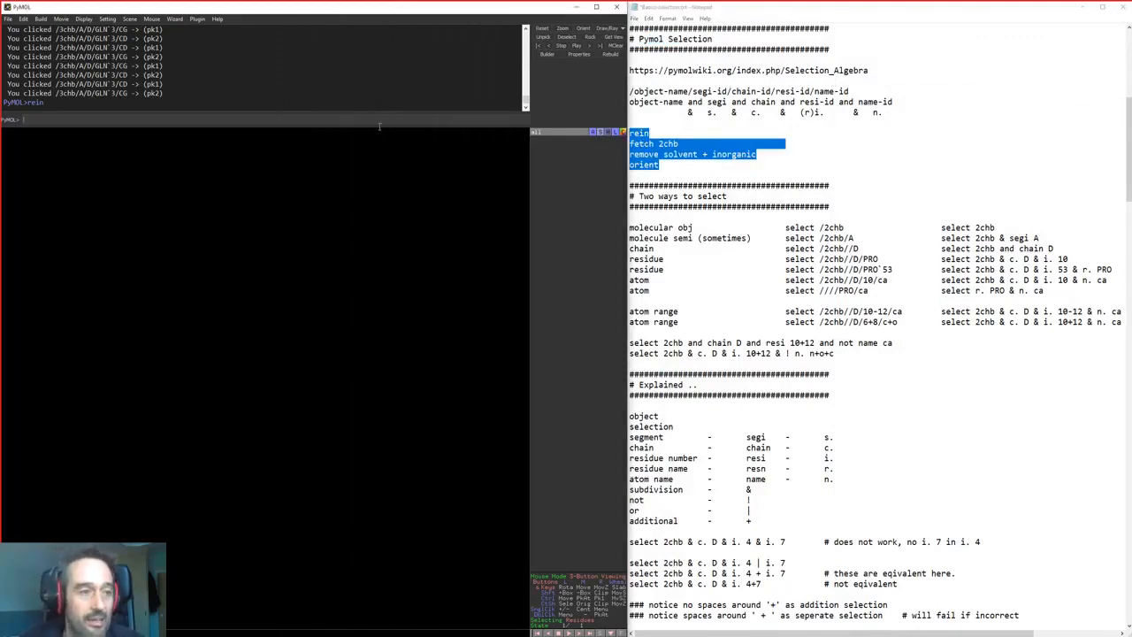
{"action": "key", "text": "ctrl+v"}
{"action": "key", "text": "Return"}
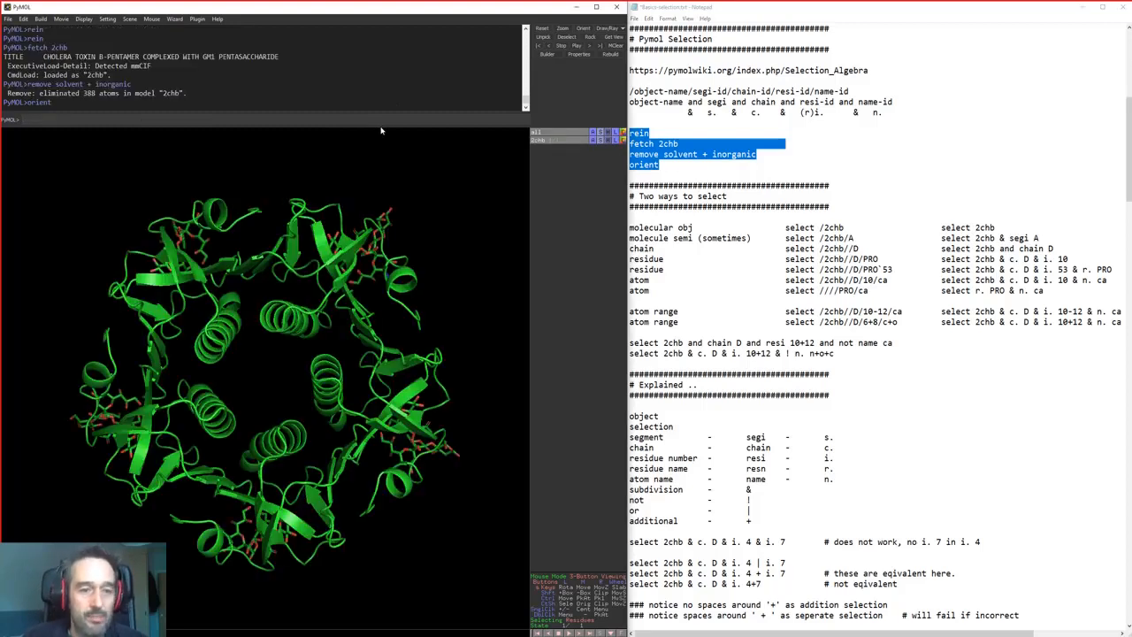
Display 2chb as sticks with the "as sticks" command
{"action": "left_click", "coordinate": [754, 132]}
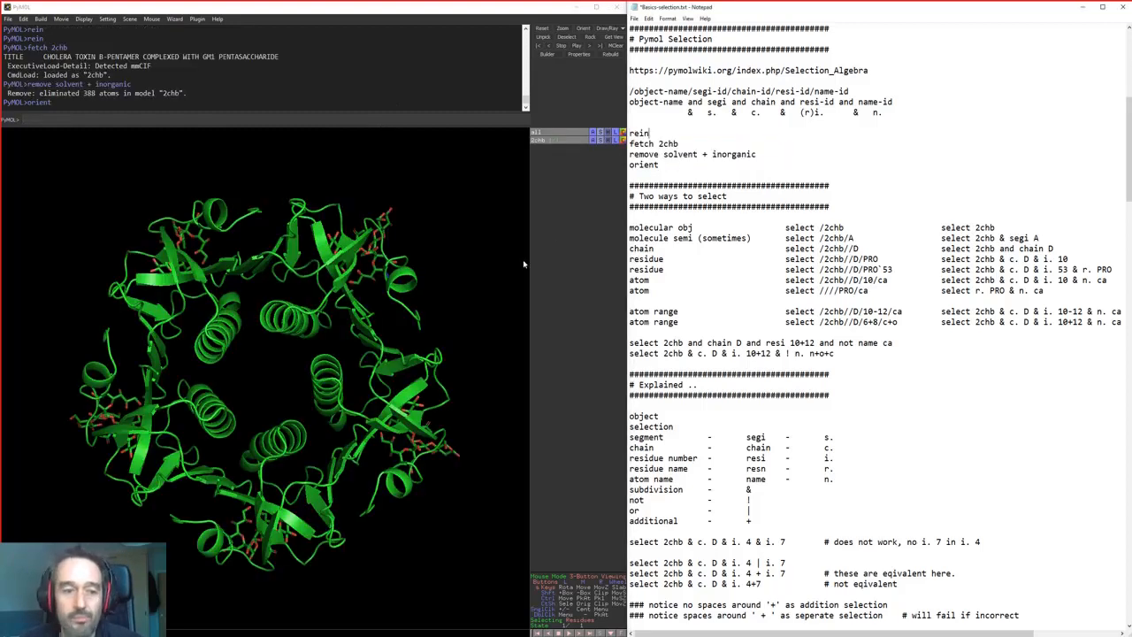
{"action": "left_click", "coordinate": [450, 115]}
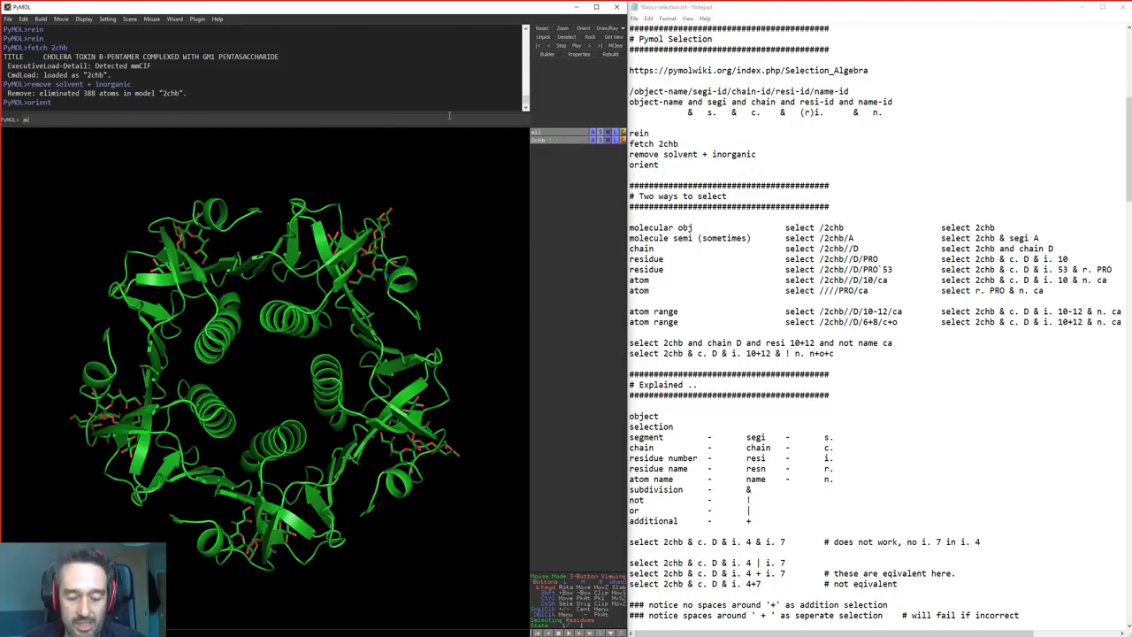
{"action": "type", "text": "as sticks"}
{"action": "key", "text": "Return"}
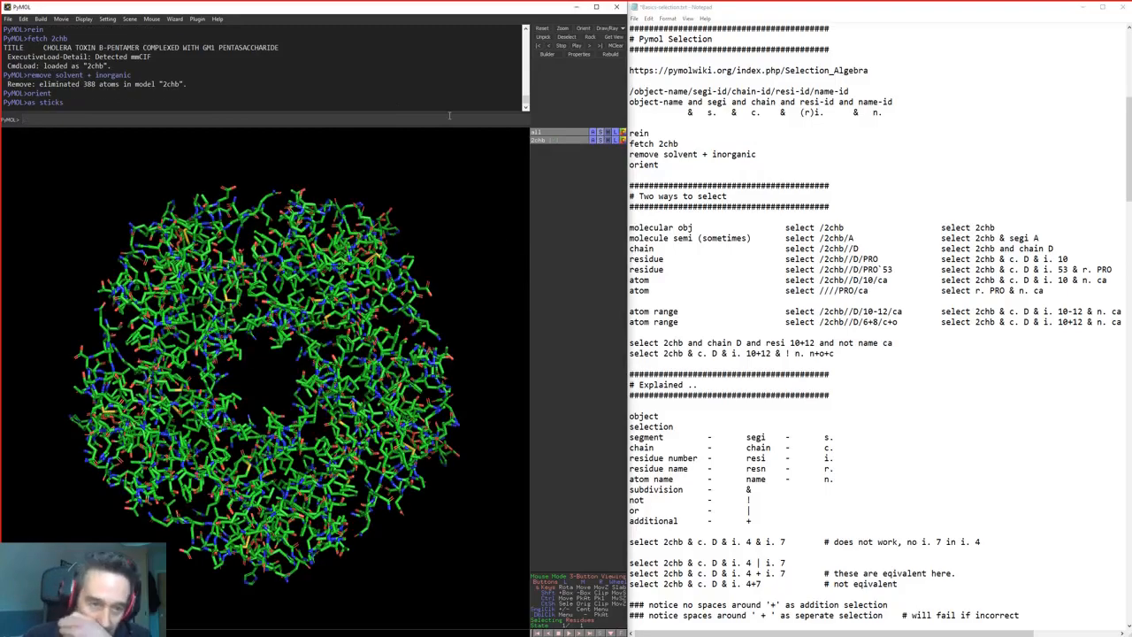
Centre the camera on SER 100 in 2chb and select residue ASP 7 of chain G
{"action": "right_click_drag", "start_coordinate": [354, 263], "coordinate": [356, 351]}
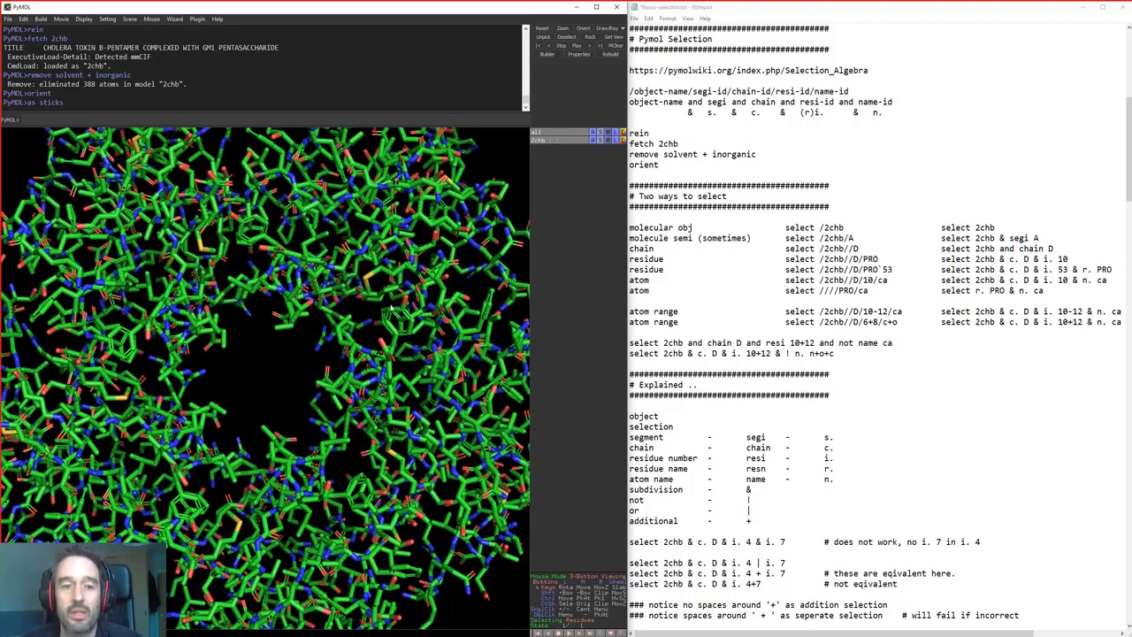
{"action": "middle_click", "coordinate": [420, 252]}
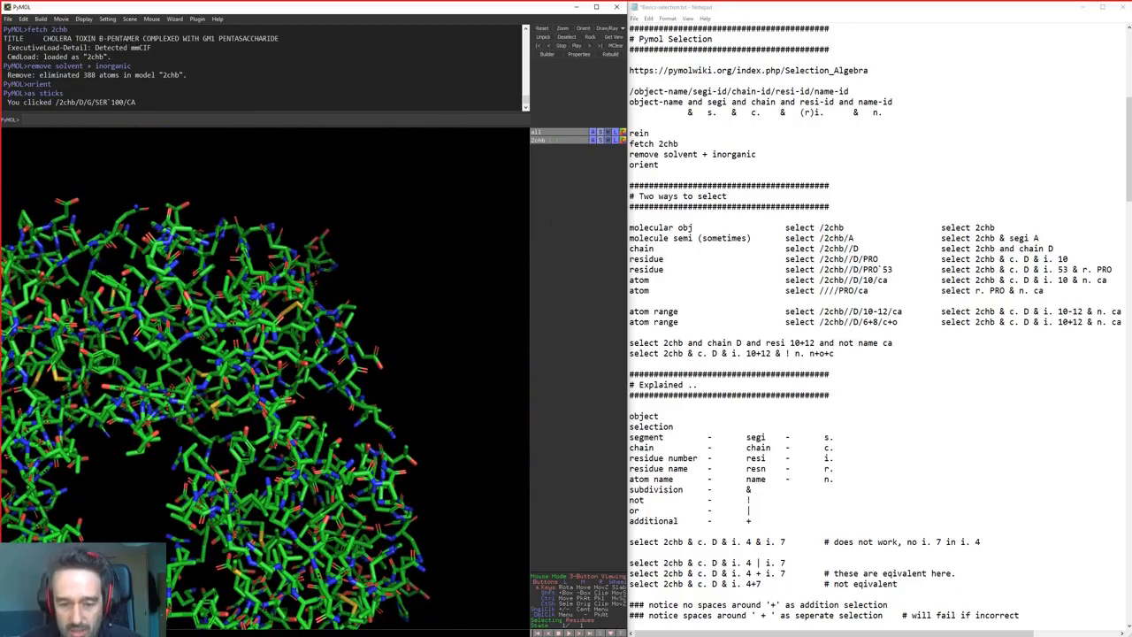
{"action": "right_click_drag", "start_coordinate": [382, 264], "coordinate": [371, 335]}
{"action": "left_click", "coordinate": [378, 356]}
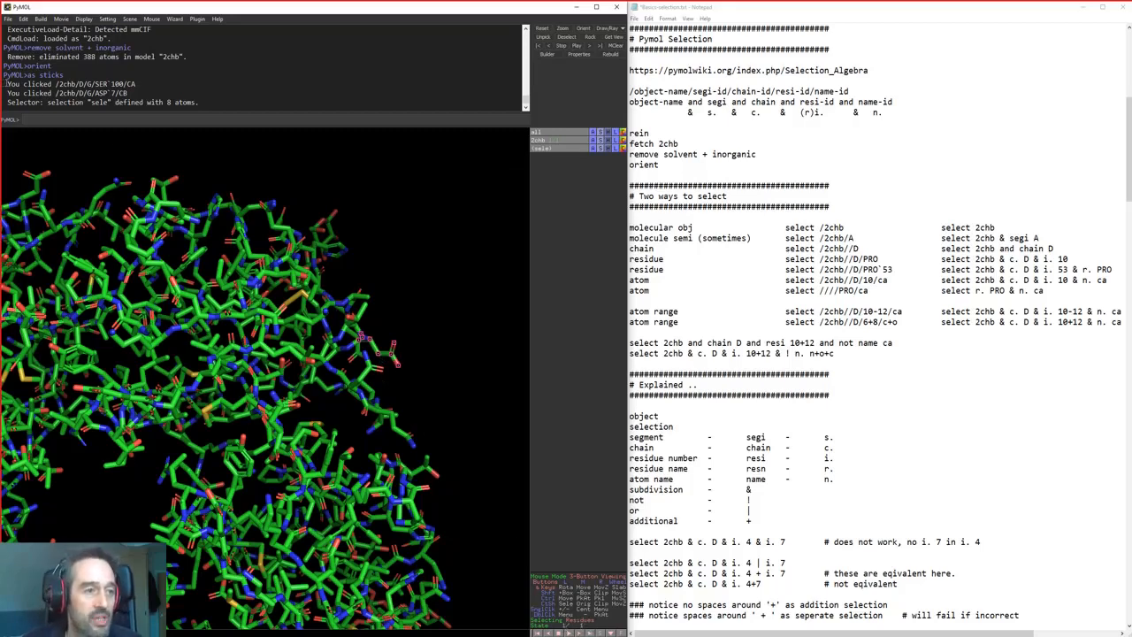
Examine the log lines of the two clicked atoms, highlighting the ASP 7 atom's path and its object, residue and chain parts
{"action": "left_click_drag", "start_coordinate": [5, 83], "coordinate": [147, 84]}
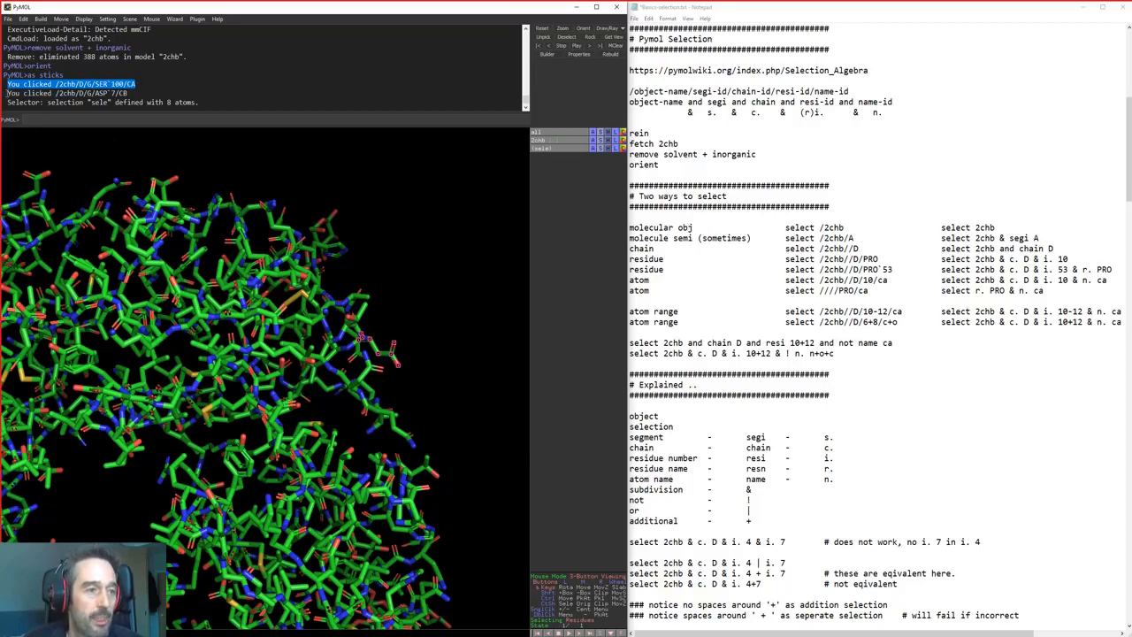
{"action": "left_click_drag", "start_coordinate": [7, 92], "coordinate": [142, 96]}
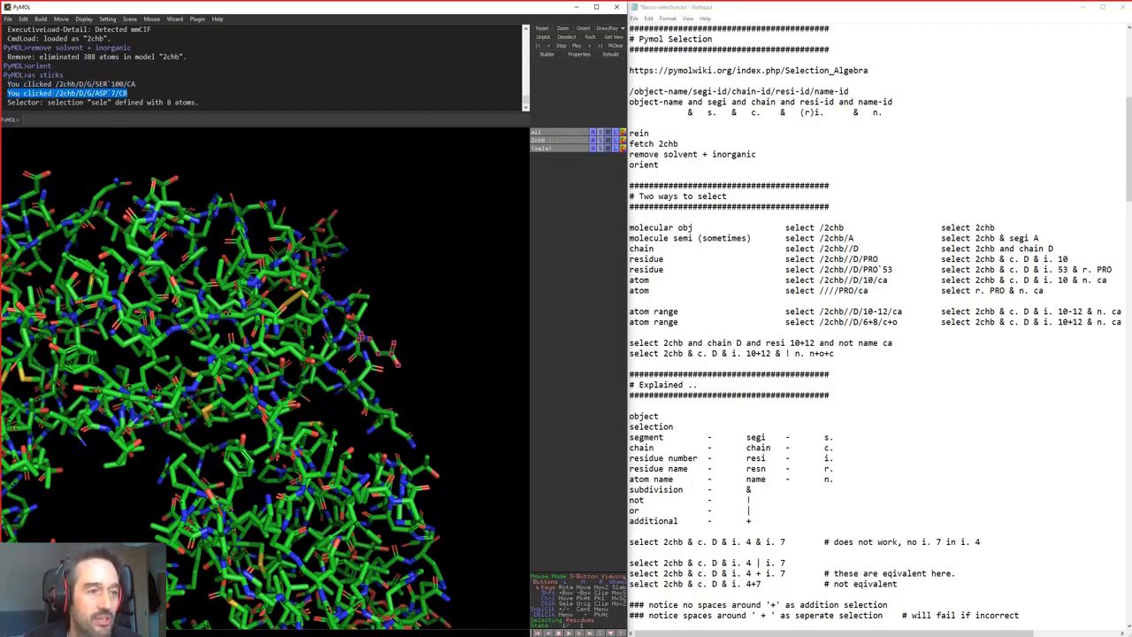
{"action": "left_click_drag", "start_coordinate": [55, 93], "coordinate": [128, 94]}
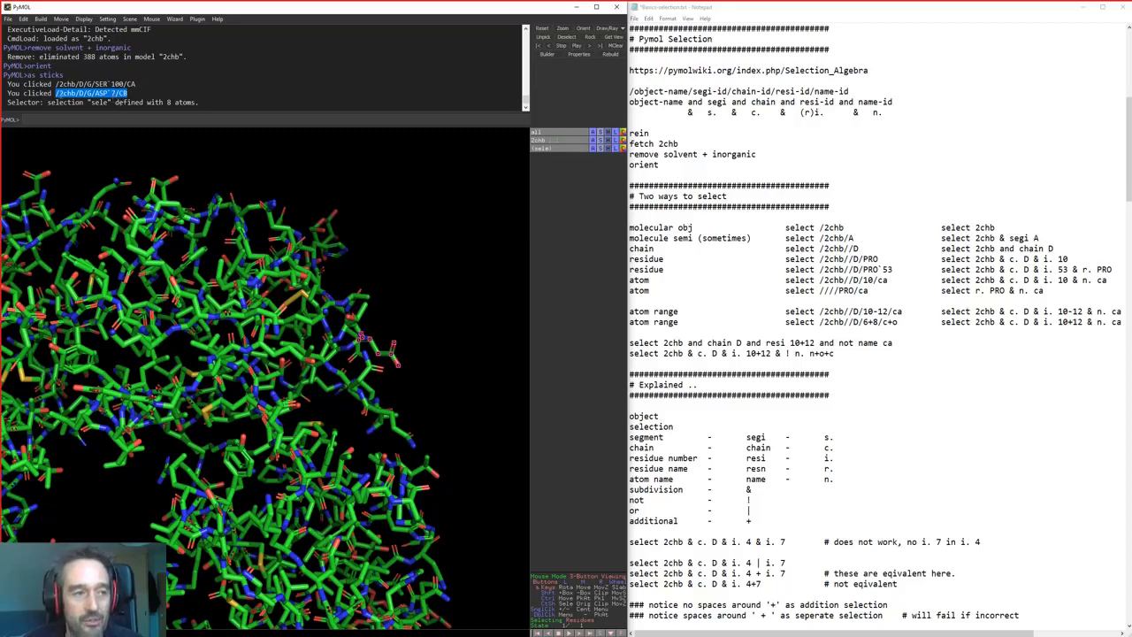
{"action": "left_click", "coordinate": [58, 92]}
{"action": "left_click_drag", "start_coordinate": [60, 93], "coordinate": [106, 93]}
{"action": "left_click", "coordinate": [86, 93]}
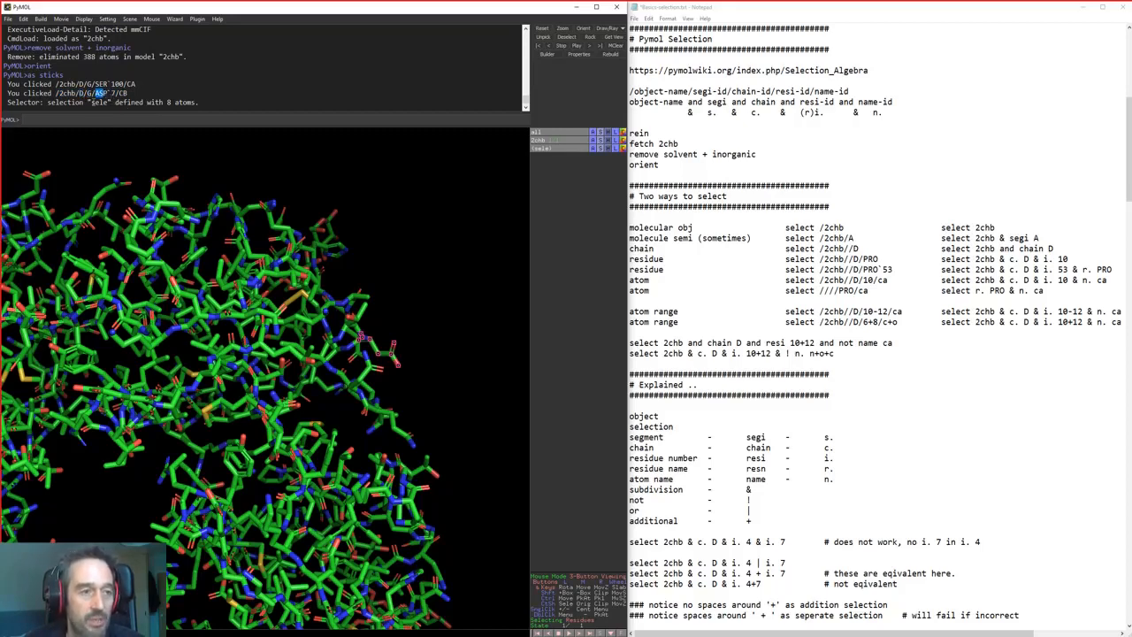
{"action": "left_click_drag", "start_coordinate": [56, 93], "coordinate": [76, 93]}
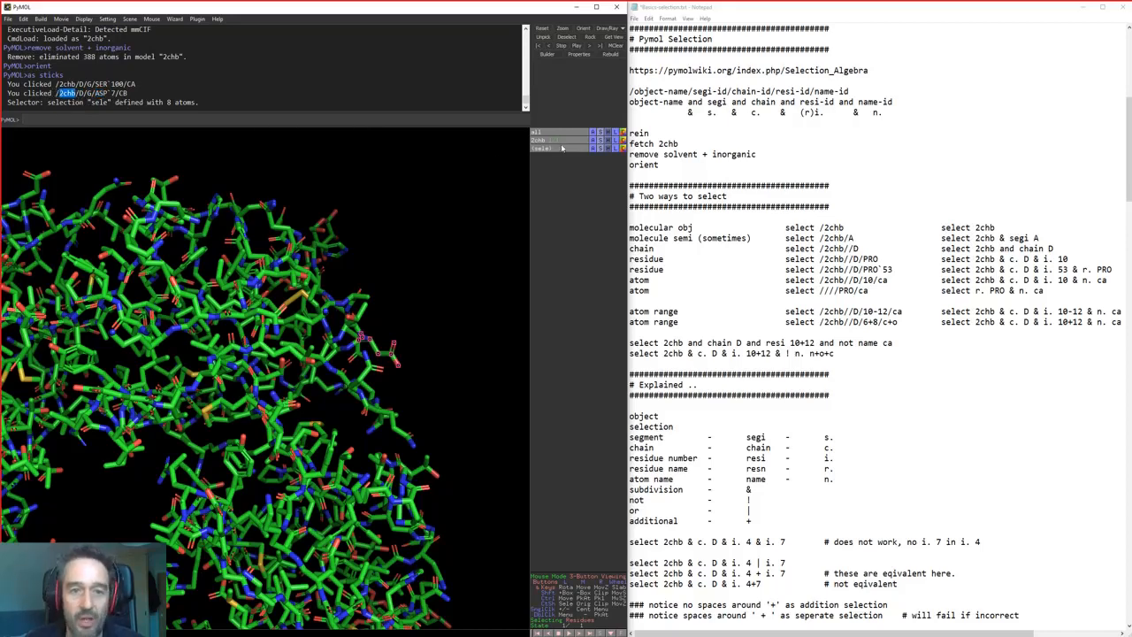
{"action": "left_click_drag", "start_coordinate": [78, 93], "coordinate": [85, 93]}
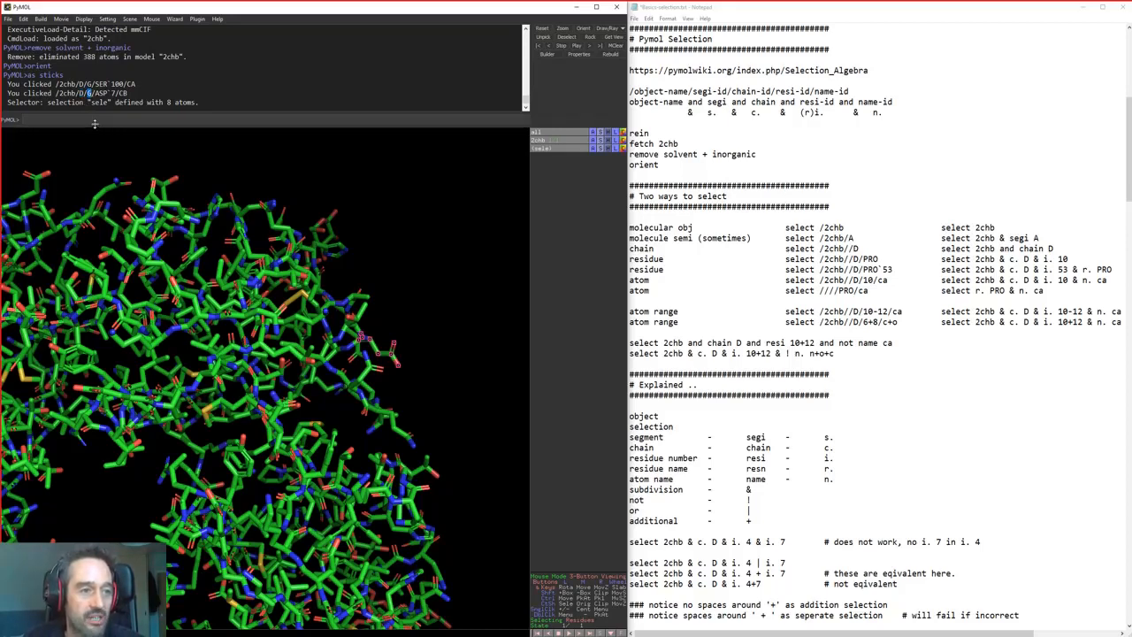
Examine the residue and atom name parts of the ASP 7 atom's path in the log
{"action": "left_click_drag", "start_coordinate": [88, 92], "coordinate": [108, 93]}
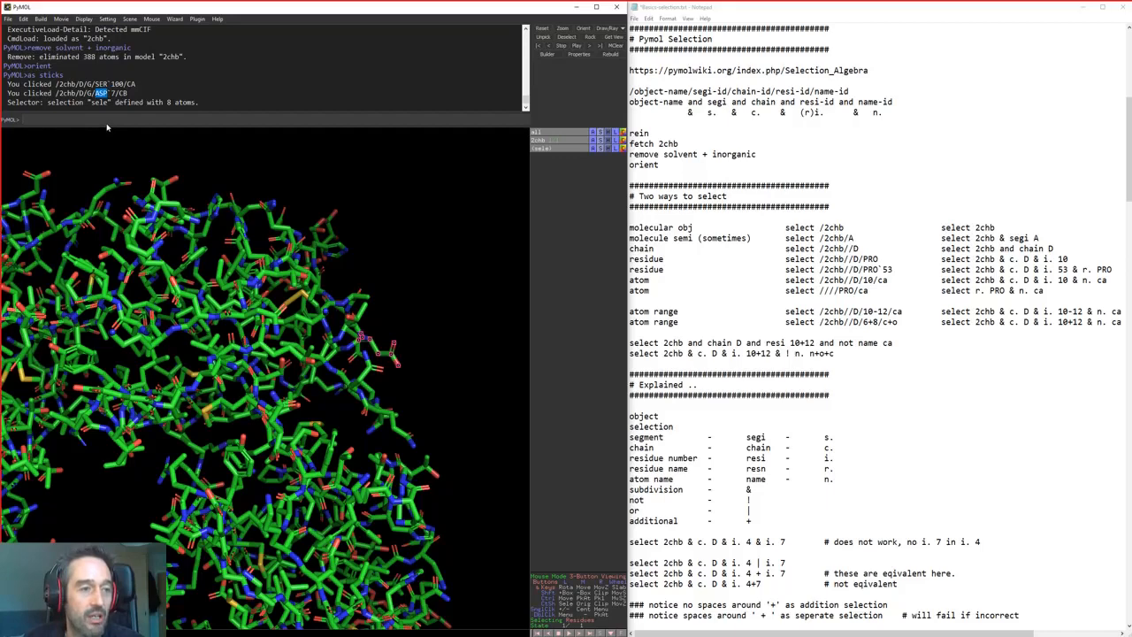
{"action": "left_click_drag", "start_coordinate": [112, 93], "coordinate": [130, 93]}
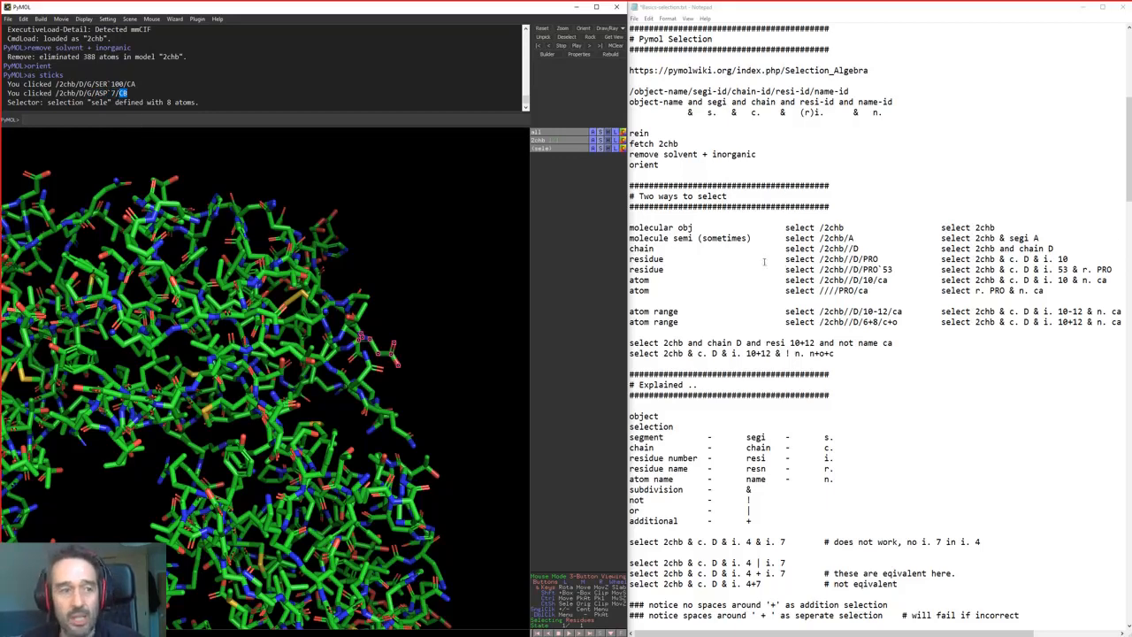
{"action": "left_click", "coordinate": [341, 119]}
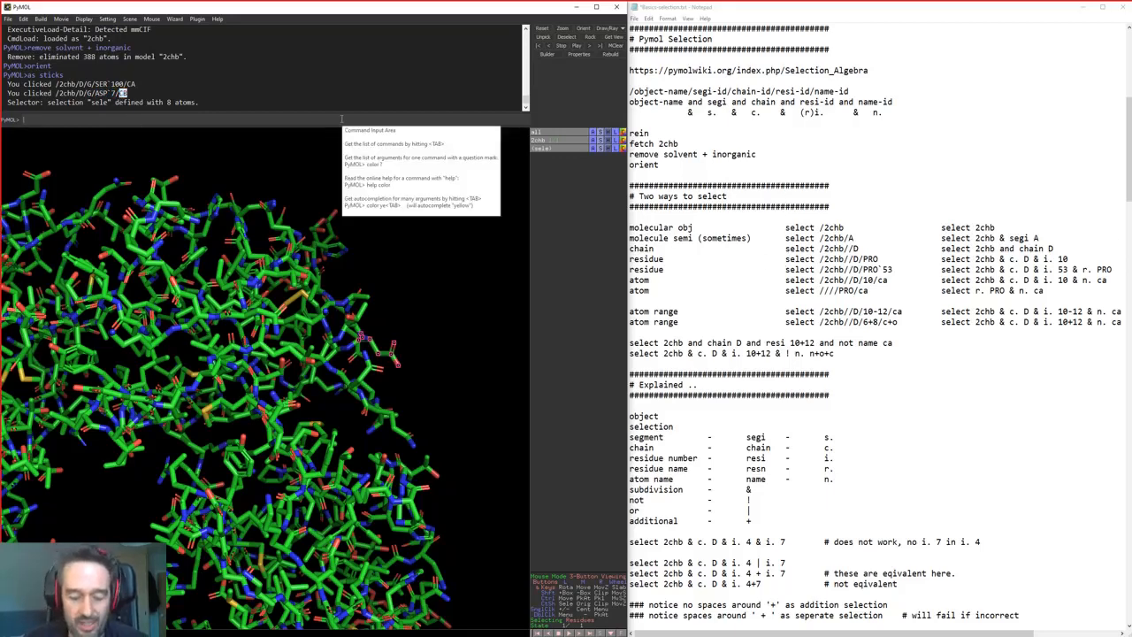
{"action": "scroll", "coordinate": [345, 226], "scroll_direction": "up", "scroll_amount": 1}
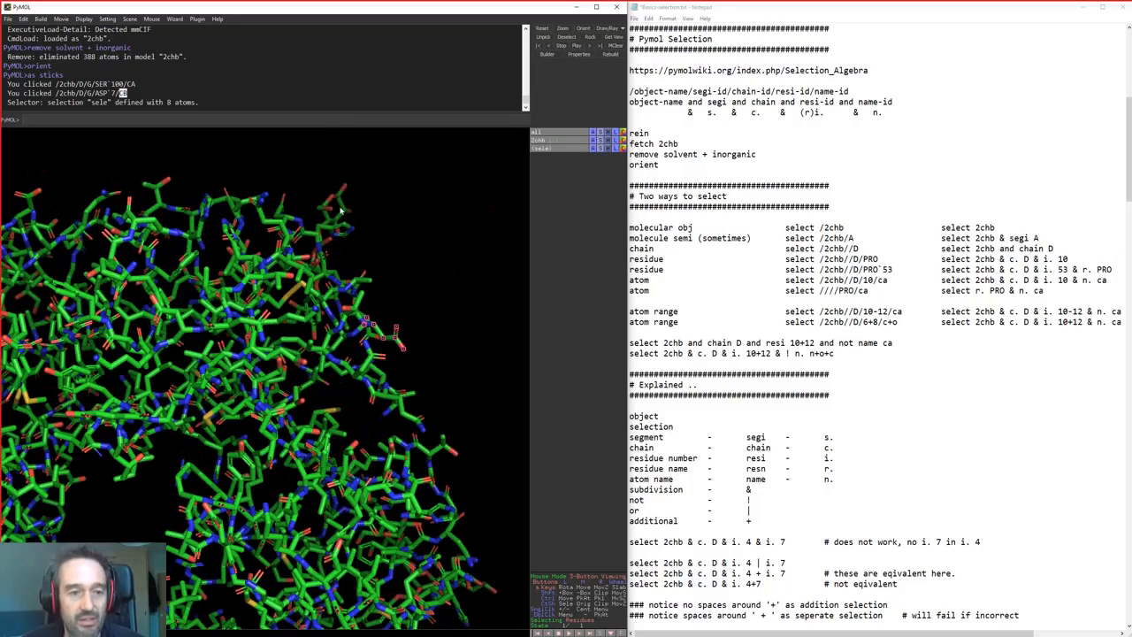
{"action": "left_click", "coordinate": [341, 210]}
{"action": "left_click", "coordinate": [381, 203]}
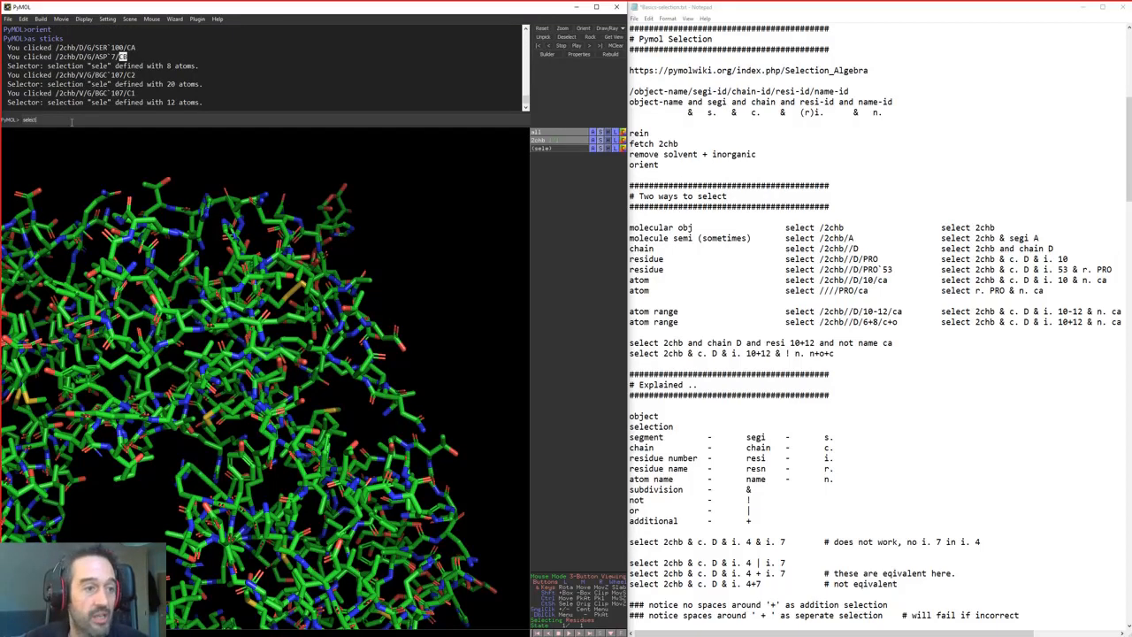
{"action": "key", "text": "Return"}
{"action": "type", "text": "dsele"}
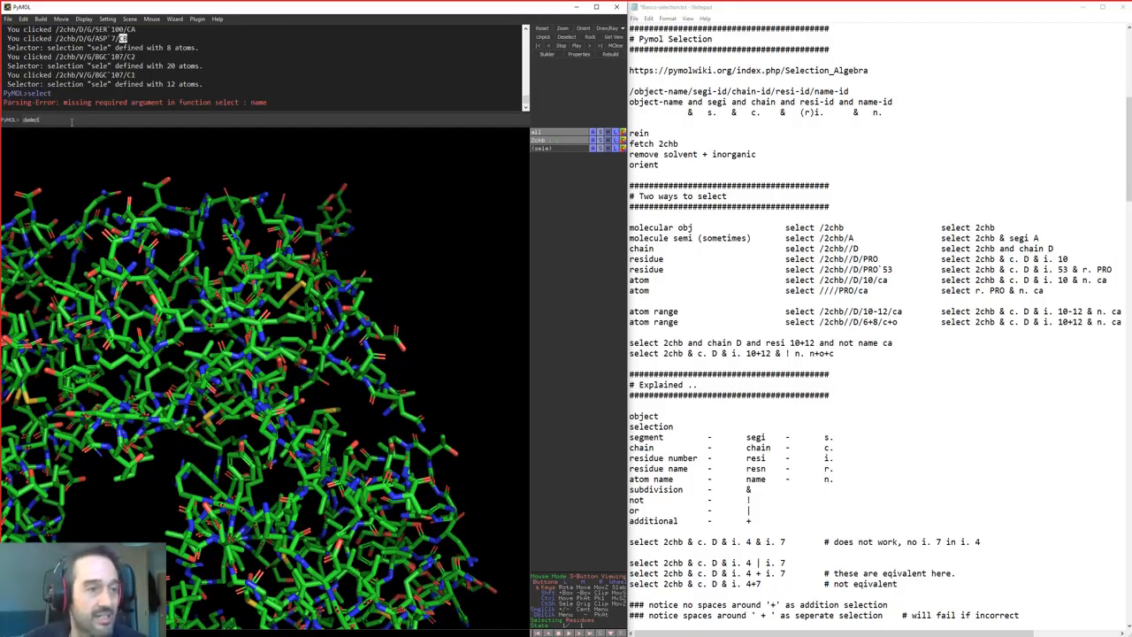
{"action": "key", "text": "BackSpace"}
{"action": "key", "text": "BackSpace"}
{"action": "key", "text": "BackSpace"}
{"action": "key", "text": "BackSpace"}
{"action": "key", "text": "BackSpace"}
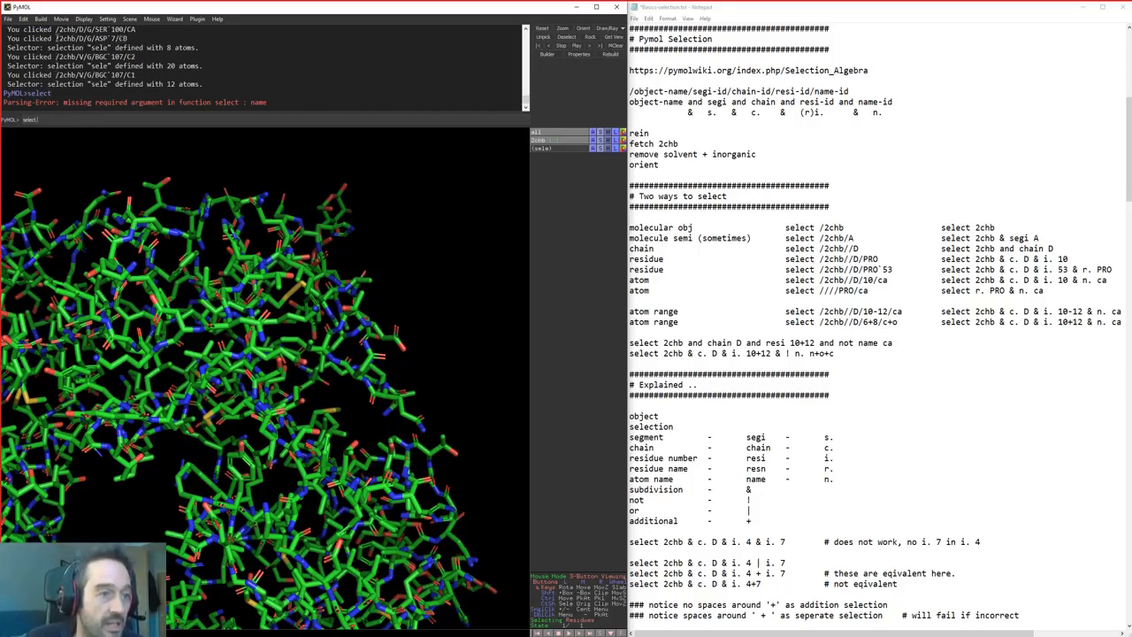
Select the ASP 7 CB atom by its full logged path with "select /2chb/D/G/ASP`7/CB"
{"action": "left_click_drag", "start_coordinate": [56, 39], "coordinate": [129, 39]}
{"action": "key", "text": "ctrl+c"}
{"action": "left_click", "coordinate": [122, 119]}
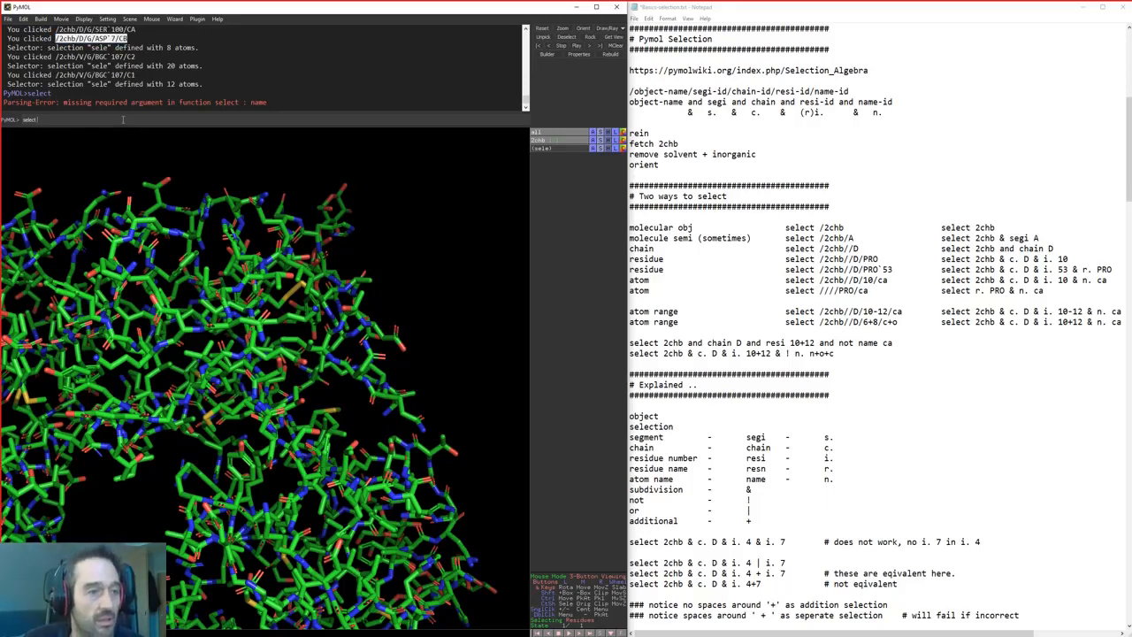
{"action": "key", "text": "ctrl+v"}
{"action": "key", "text": "Return"}
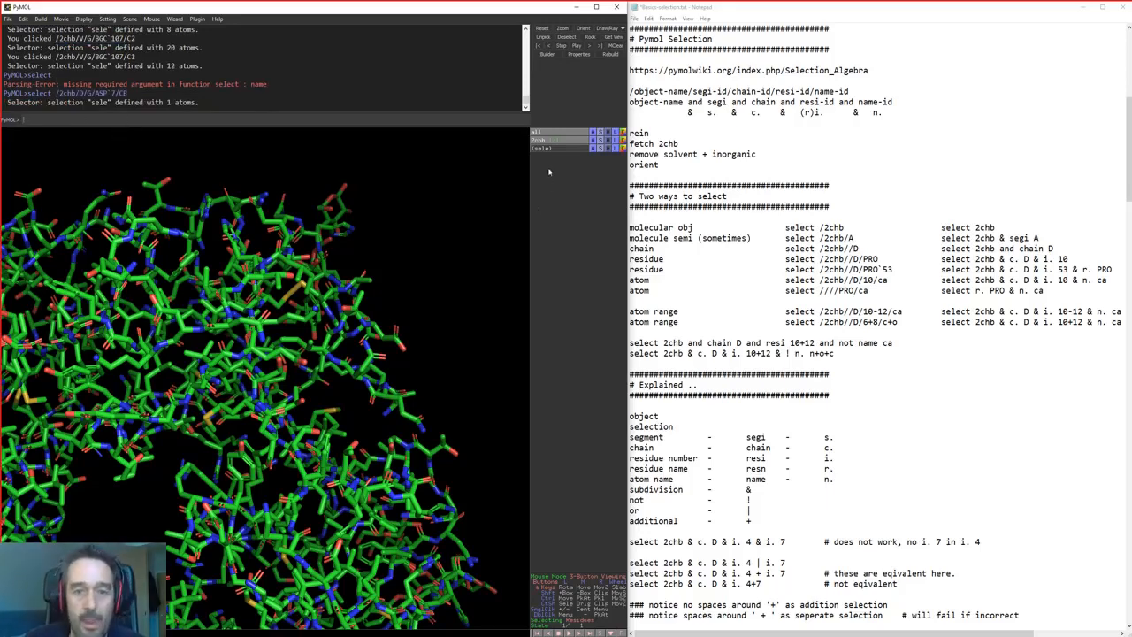
Show the sele selection's markers, centre the camera on it and inspect the selected CB atom up close
{"action": "left_click", "coordinate": [554, 149]}
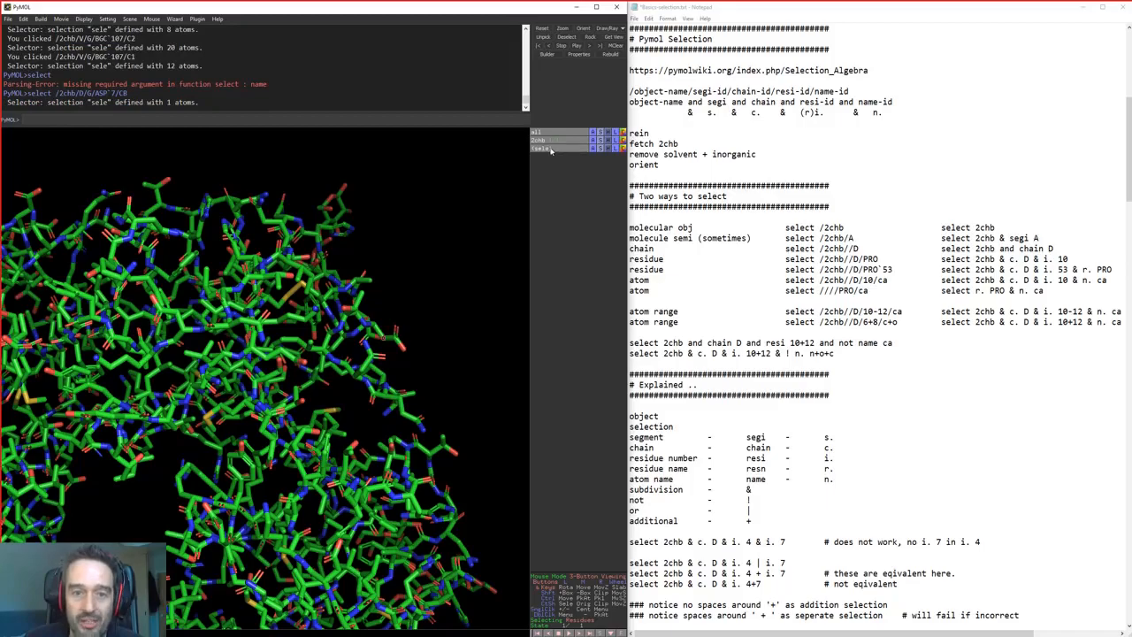
{"action": "middle_click", "coordinate": [544, 151]}
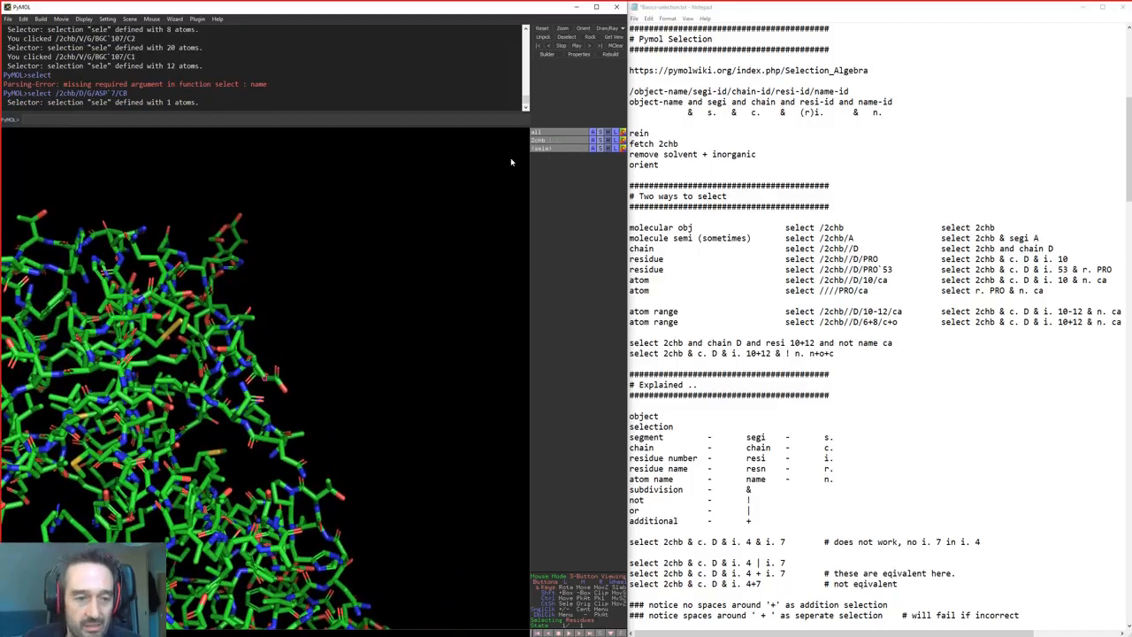
{"action": "right_click_drag", "start_coordinate": [365, 181], "coordinate": [361, 317]}
{"action": "right_click_drag", "start_coordinate": [249, 387], "coordinate": [173, 340]}
{"action": "left_click_drag", "start_coordinate": [173, 340], "coordinate": [270, 382]}
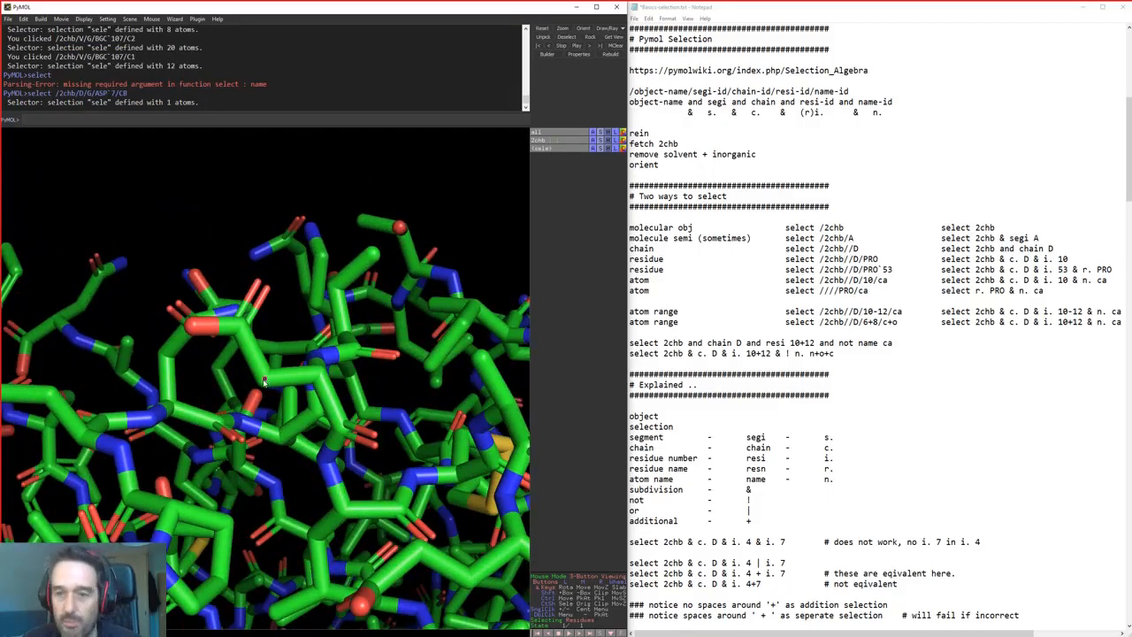
Select the whole segment D of 2chb by shortening the path to "select /2chb/D"
{"action": "left_click_drag", "start_coordinate": [823, 238], "coordinate": [829, 238]}
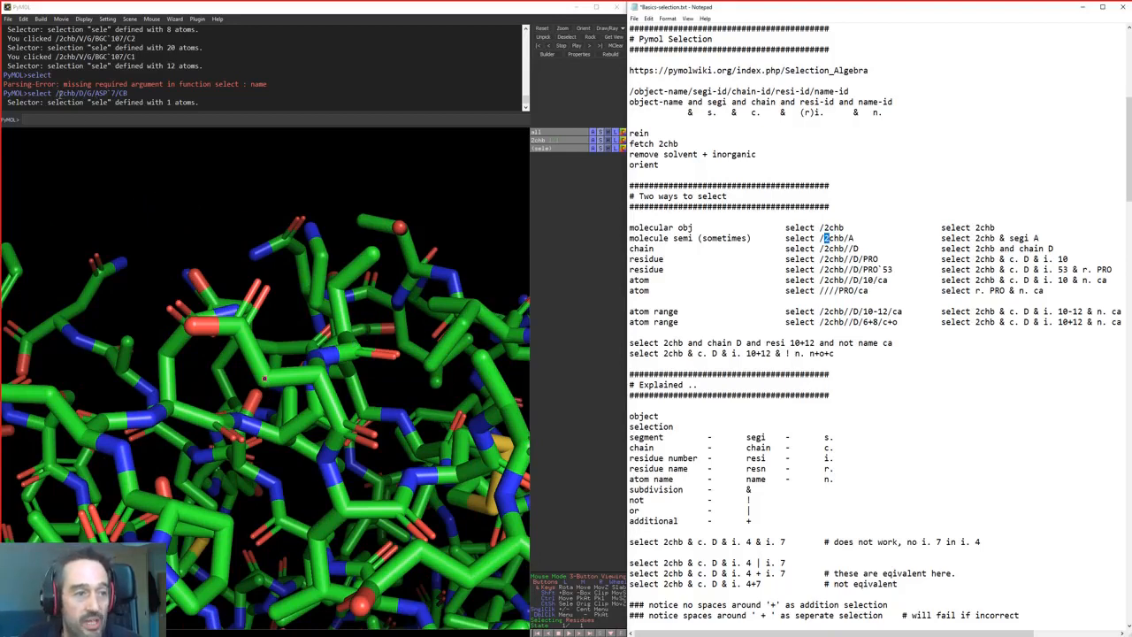
{"action": "left_click_drag", "start_coordinate": [128, 92], "coordinate": [84, 93]}
{"action": "key", "text": "ctrl+c"}
{"action": "left_click", "coordinate": [55, 94]}
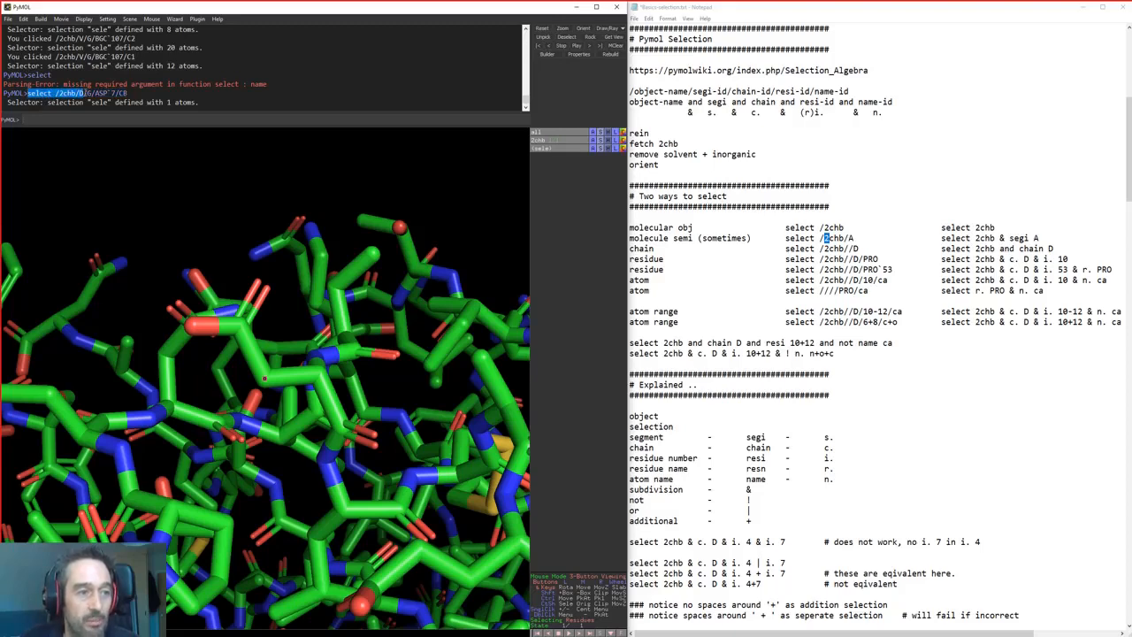
{"action": "left_click", "coordinate": [103, 122]}
{"action": "key", "text": "ctrl+v"}
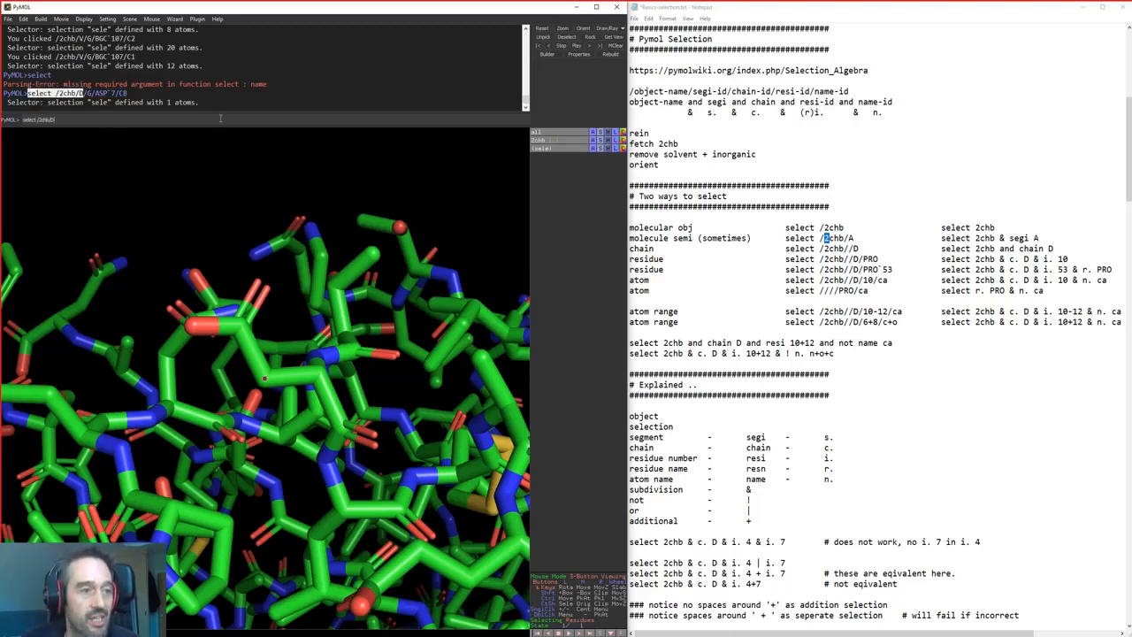
{"action": "left_click_drag", "start_coordinate": [50, 119], "coordinate": [43, 120]}
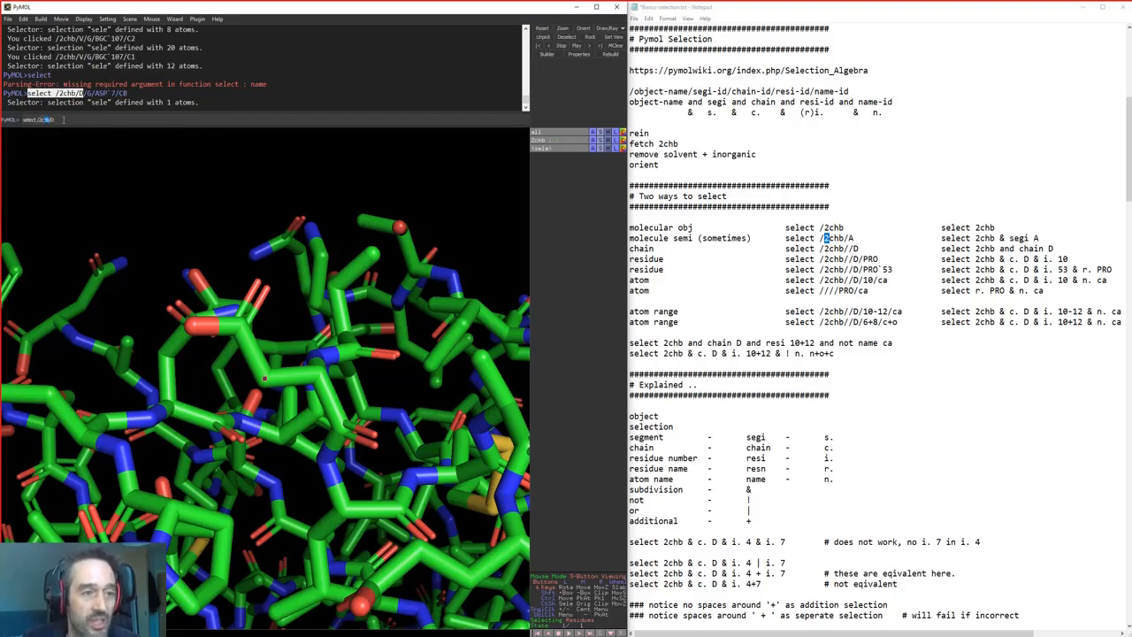
{"action": "key", "text": "Return"}
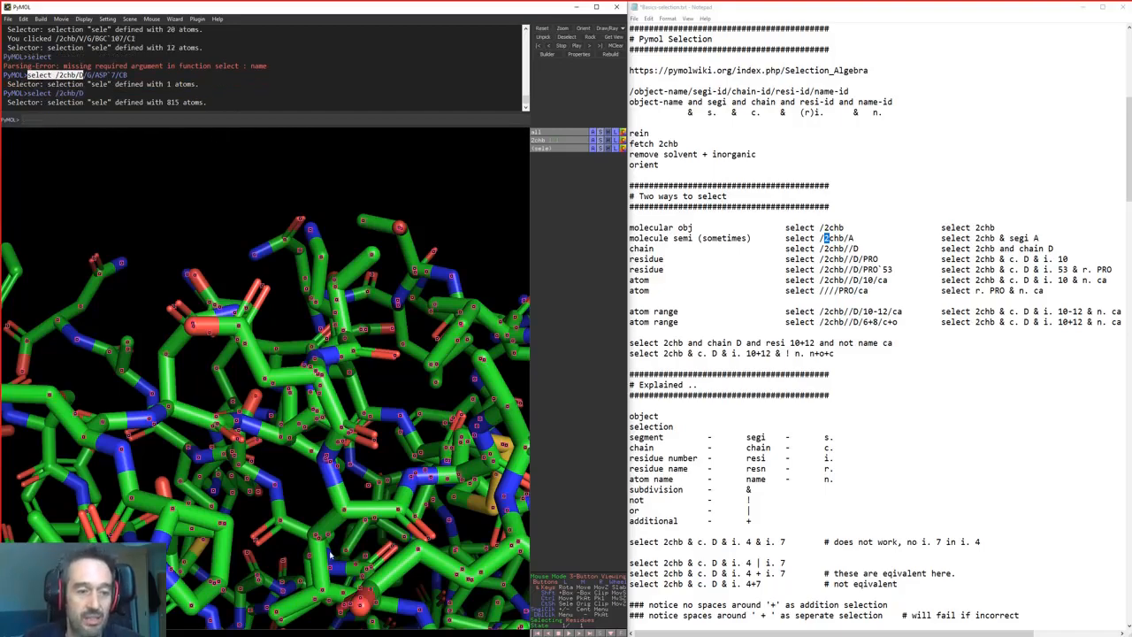
{"action": "right_click_drag", "start_coordinate": [330, 555], "coordinate": [327, 190]}
{"action": "left_click_drag", "start_coordinate": [206, 302], "coordinate": [296, 362]}
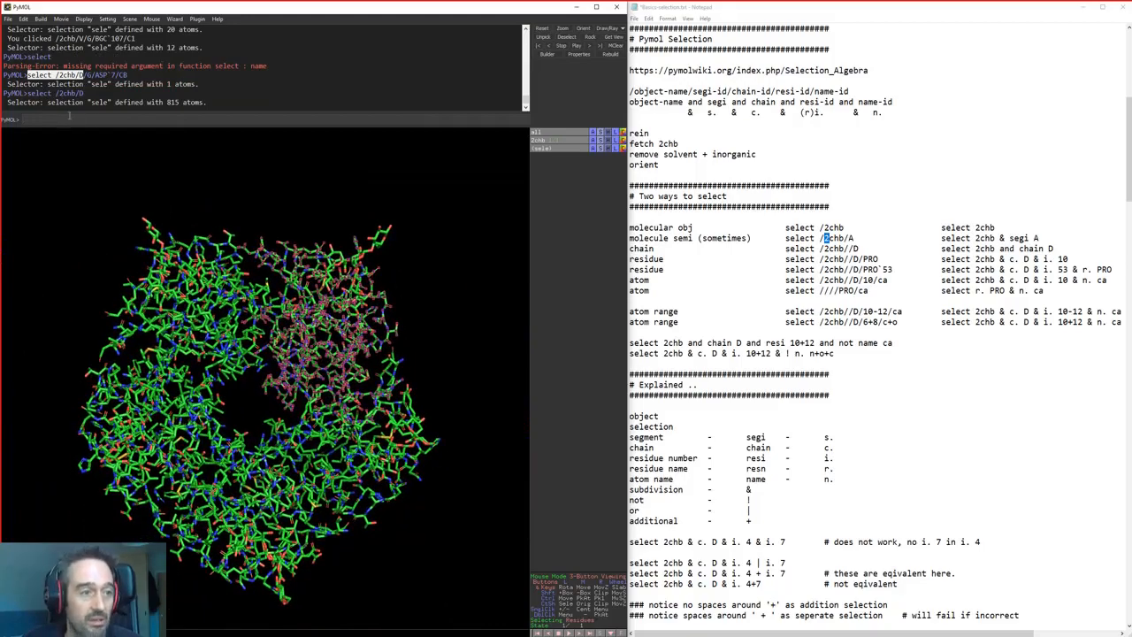
Extend the previous selection command to the residue level and run "select /2chb/D/G/ASP`7"
{"action": "key", "text": "Up"}
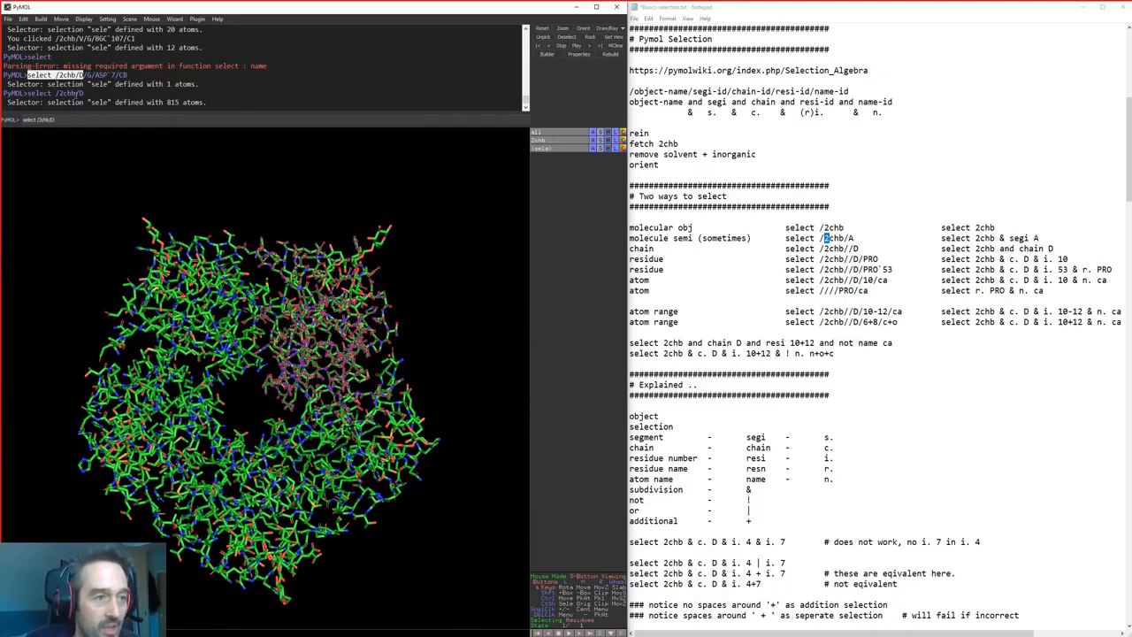
{"action": "left_click_drag", "start_coordinate": [82, 75], "coordinate": [92, 75]}
{"action": "left_click", "coordinate": [92, 76]}
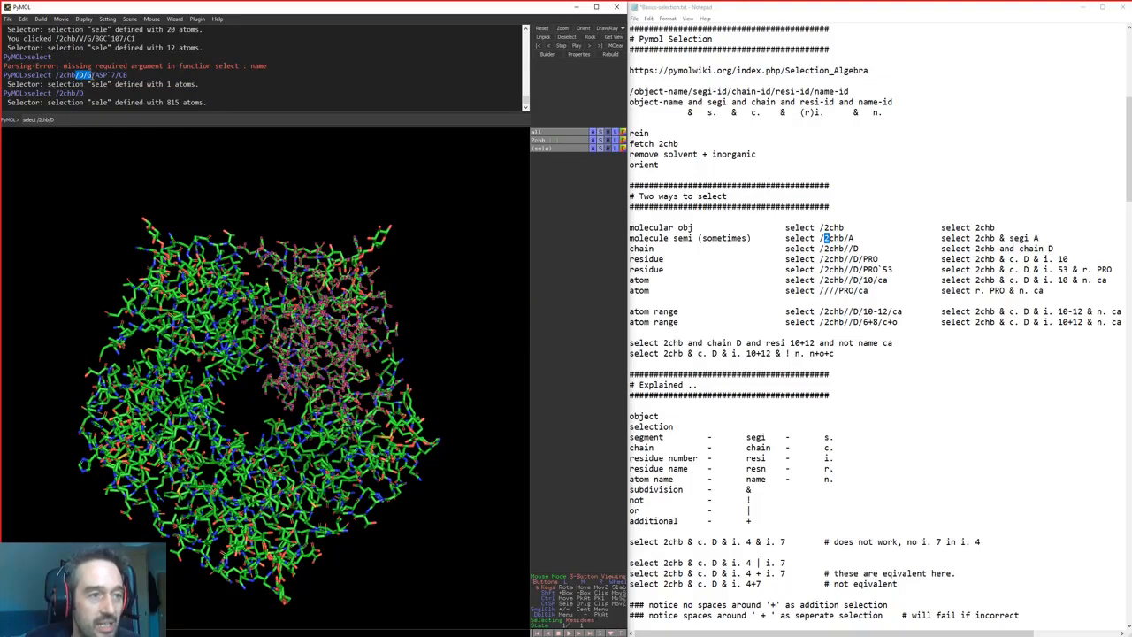
{"action": "left_click", "coordinate": [88, 76]}
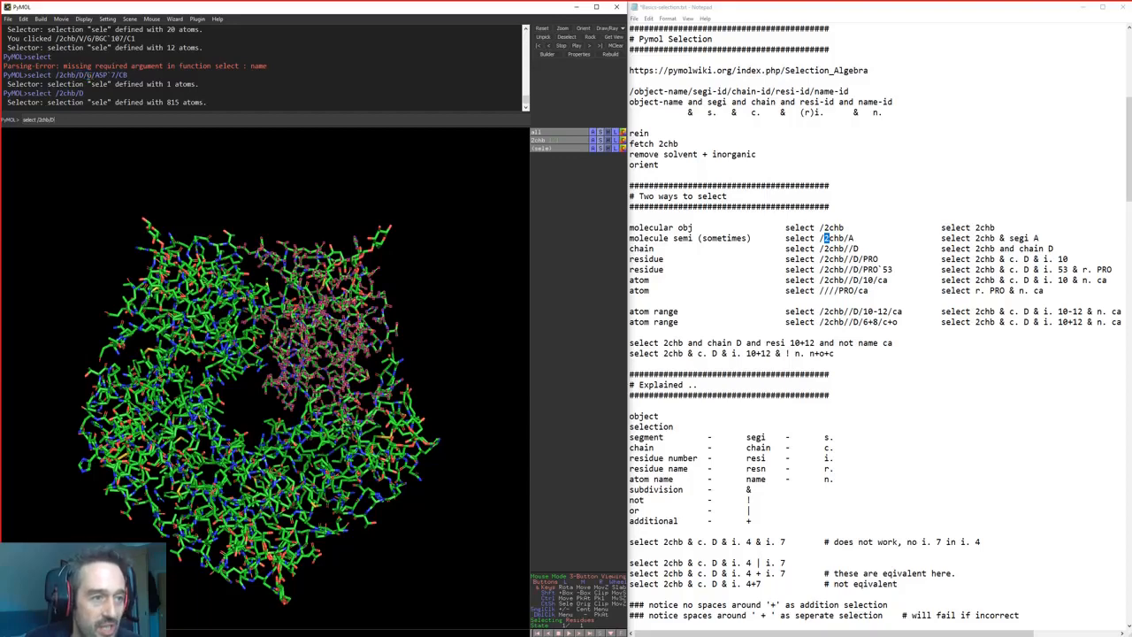
{"action": "left_click_drag", "start_coordinate": [84, 75], "coordinate": [117, 76]}
{"action": "left_click", "coordinate": [100, 119]}
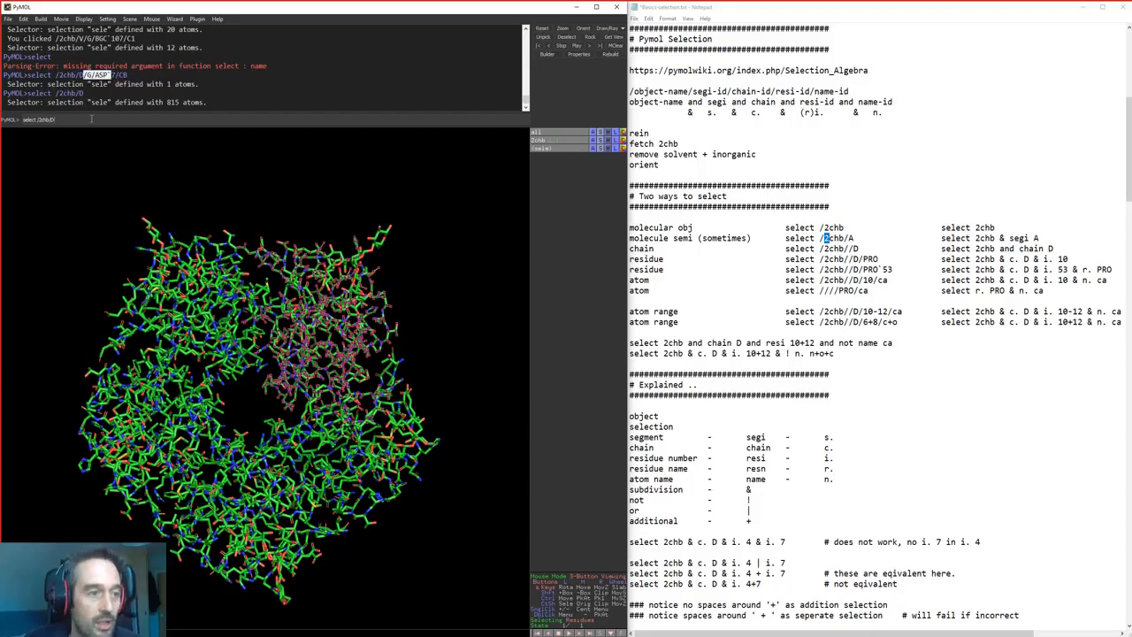
{"action": "type", "text": "/G/ASP`"}
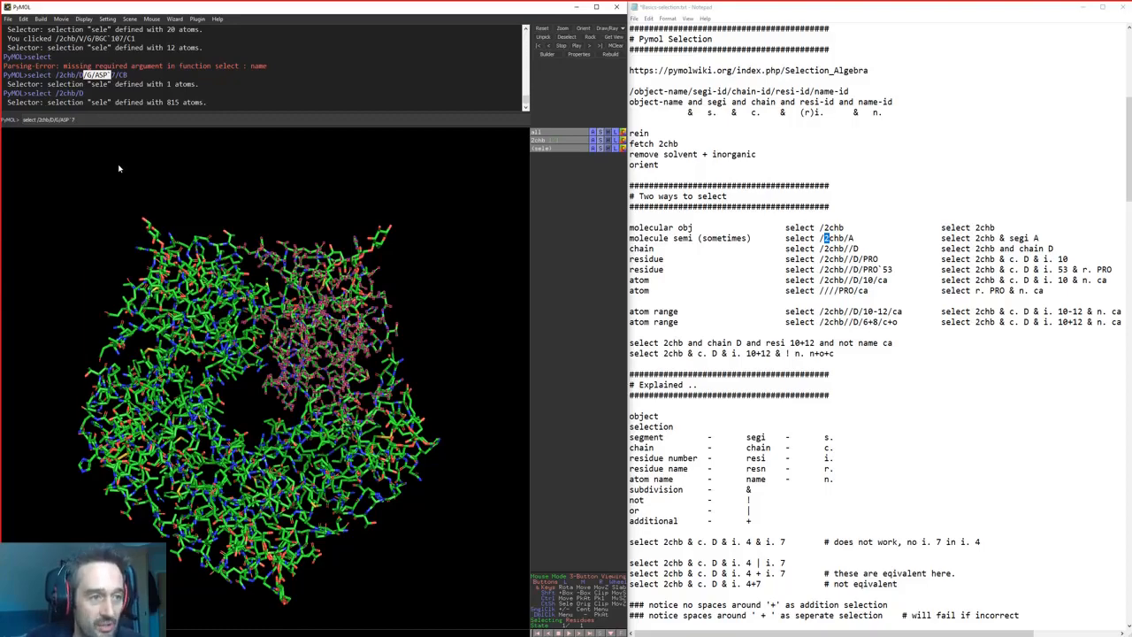
{"action": "key", "text": "Return"}
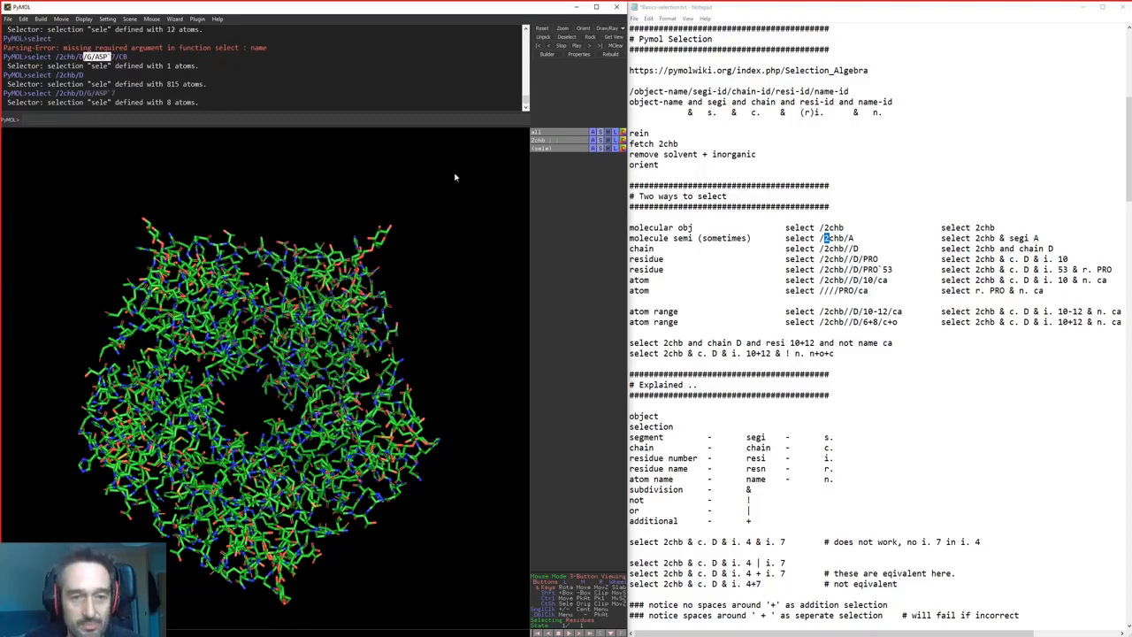
Centre the camera on the sele selection and inspect the selected ASP 7 residue from several angles
{"action": "middle_click", "coordinate": [561, 150]}
{"action": "right_click_drag", "start_coordinate": [228, 220], "coordinate": [237, 415]}
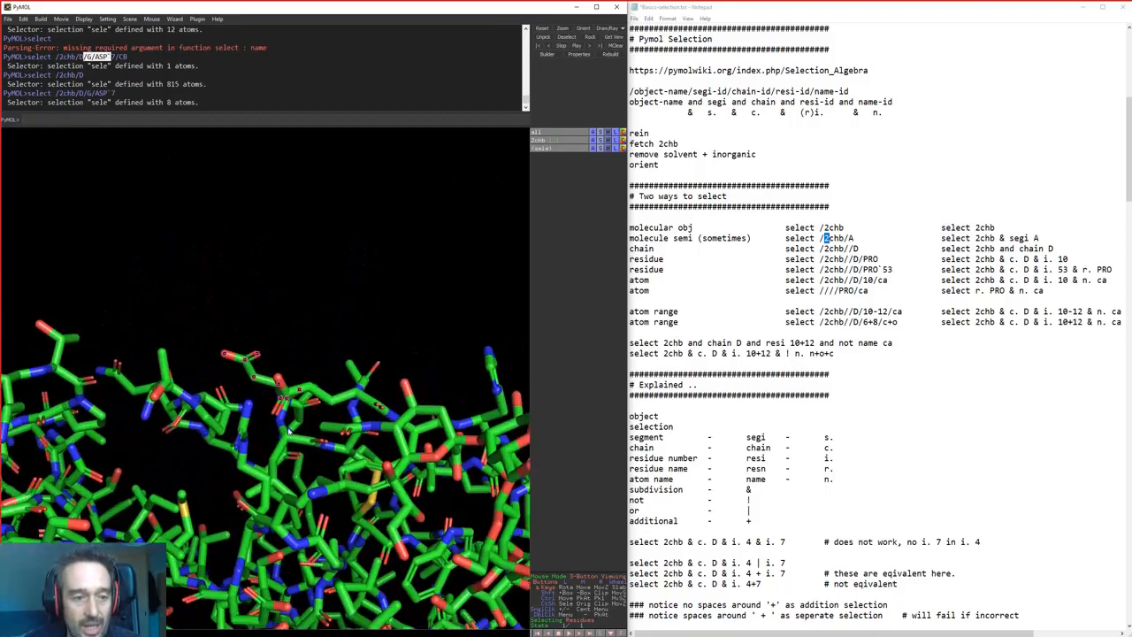
{"action": "left_click_drag", "start_coordinate": [237, 415], "coordinate": [415, 451]}
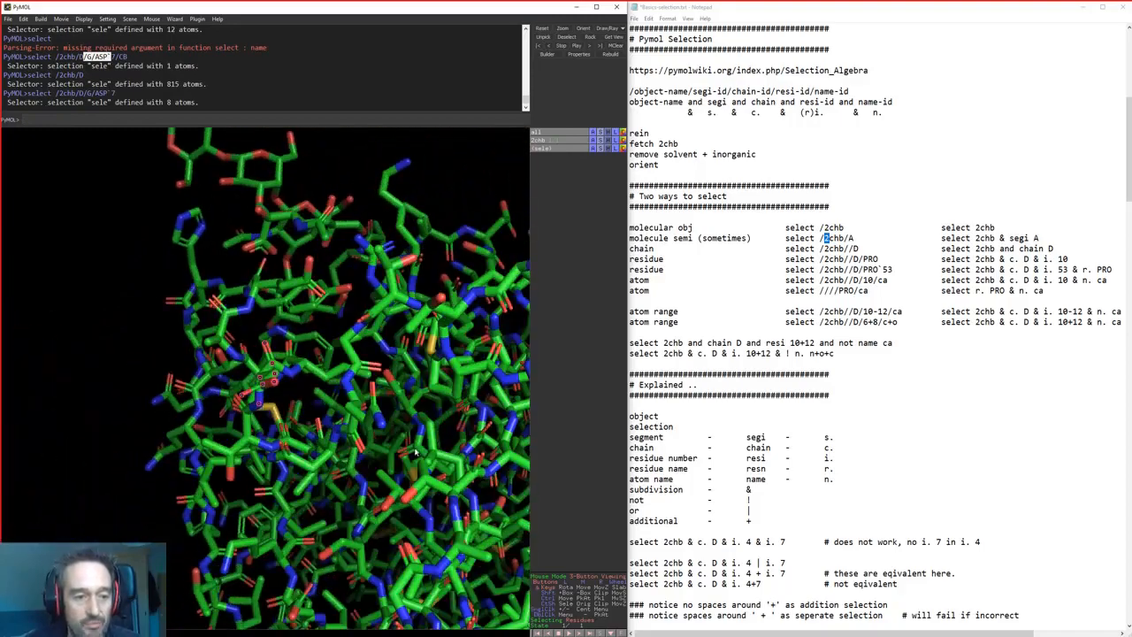
{"action": "left_click_drag", "start_coordinate": [303, 486], "coordinate": [412, 464]}
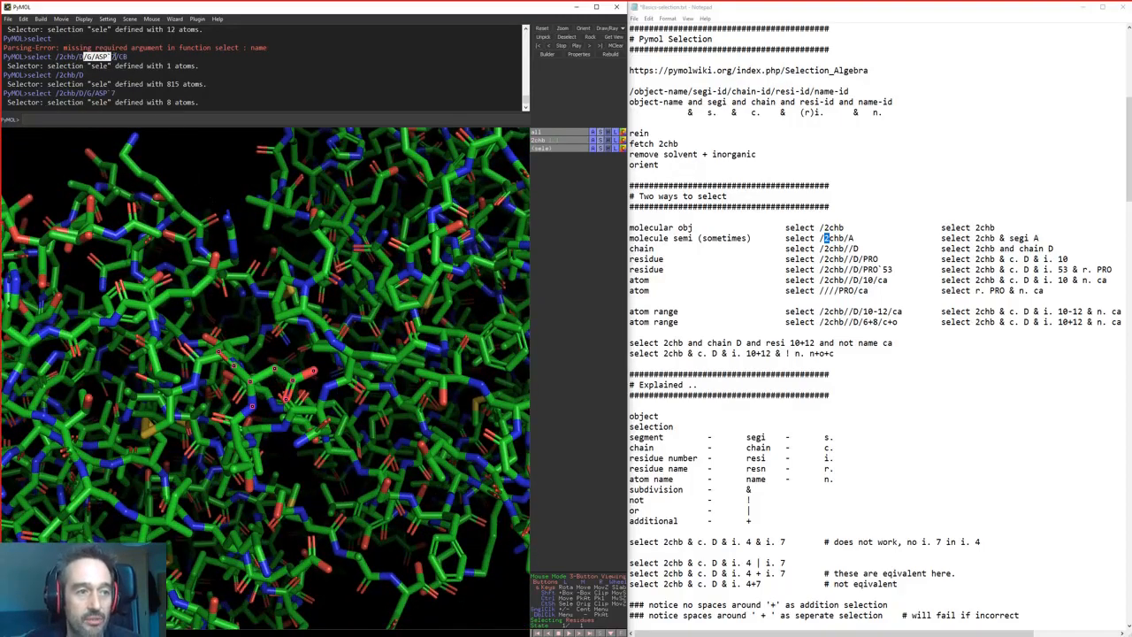
Examine the notes' slash-path selection examples, from molecular object through chain and residue to atom, including "select /2chb//D/10/ca" and "select ////PRO/ca"
{"action": "left_click_drag", "start_coordinate": [118, 56], "coordinate": [130, 57]}
{"action": "left_click", "coordinate": [819, 312]}
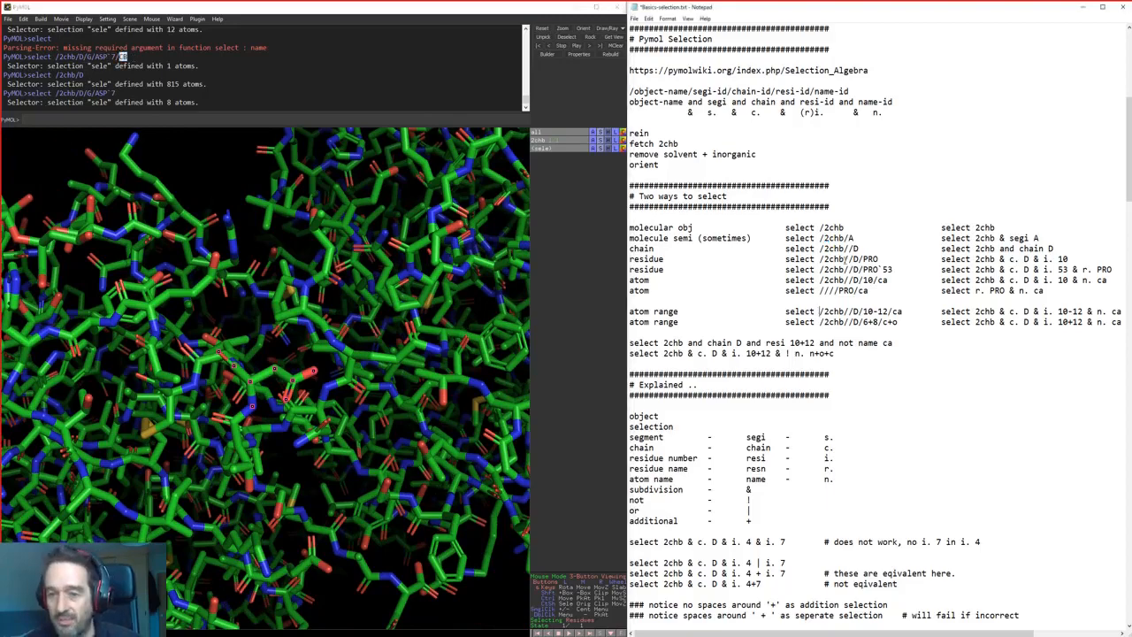
{"action": "left_click_drag", "start_coordinate": [786, 227], "coordinate": [862, 228]}
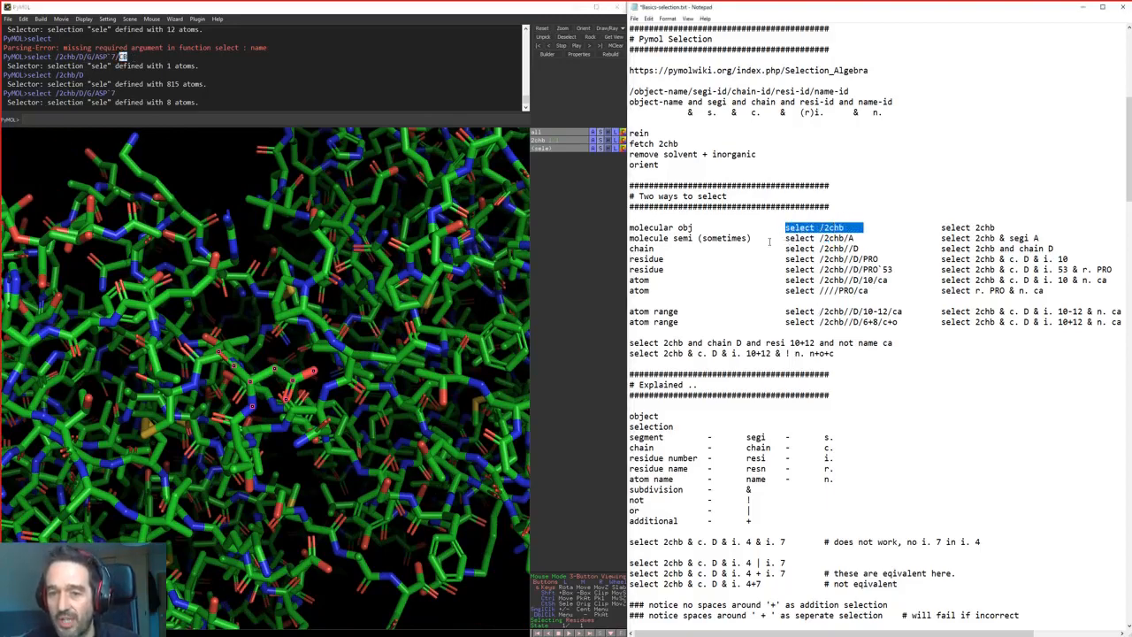
{"action": "left_click_drag", "start_coordinate": [633, 227], "coordinate": [703, 228]}
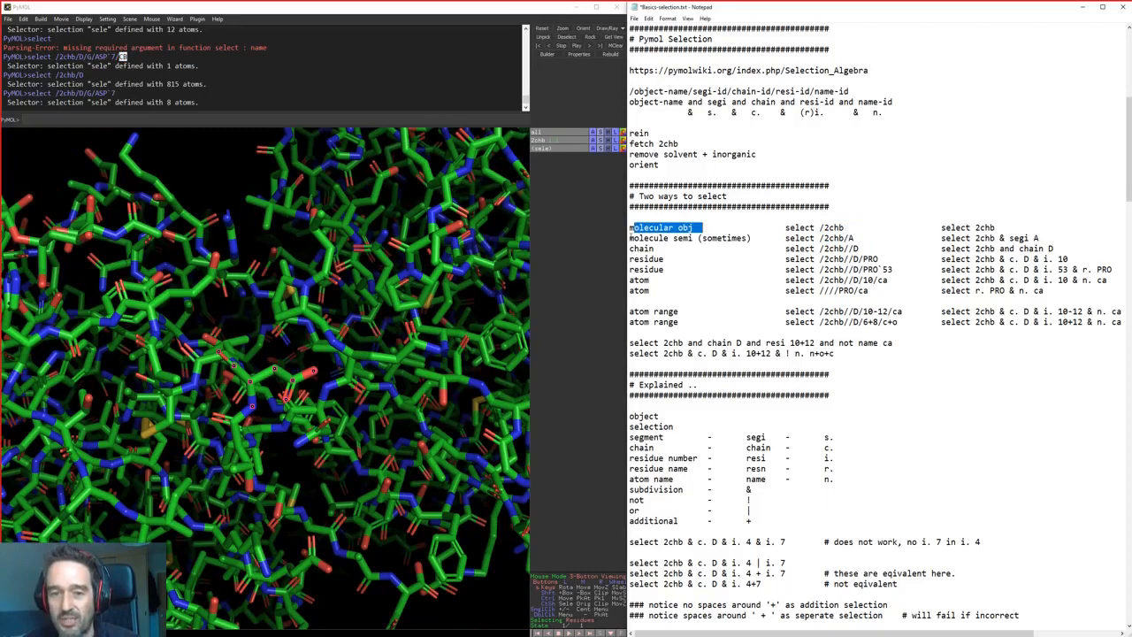
{"action": "left_click_drag", "start_coordinate": [630, 249], "coordinate": [669, 281]}
{"action": "left_click_drag", "start_coordinate": [786, 280], "coordinate": [891, 282]}
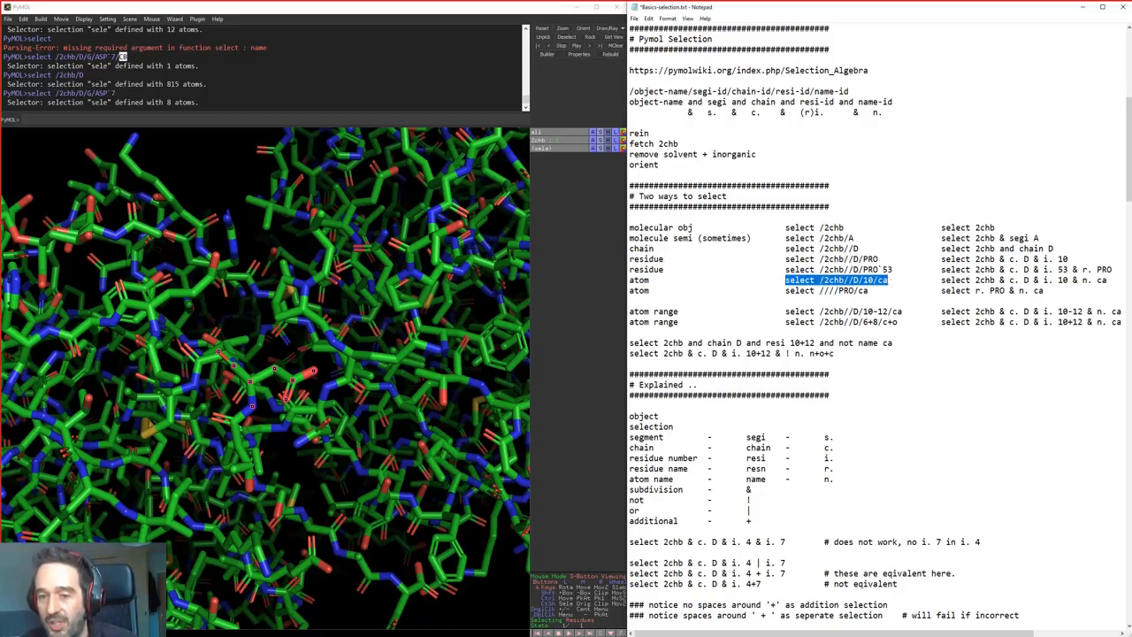
{"action": "left_click_drag", "start_coordinate": [820, 280], "coordinate": [877, 281]}
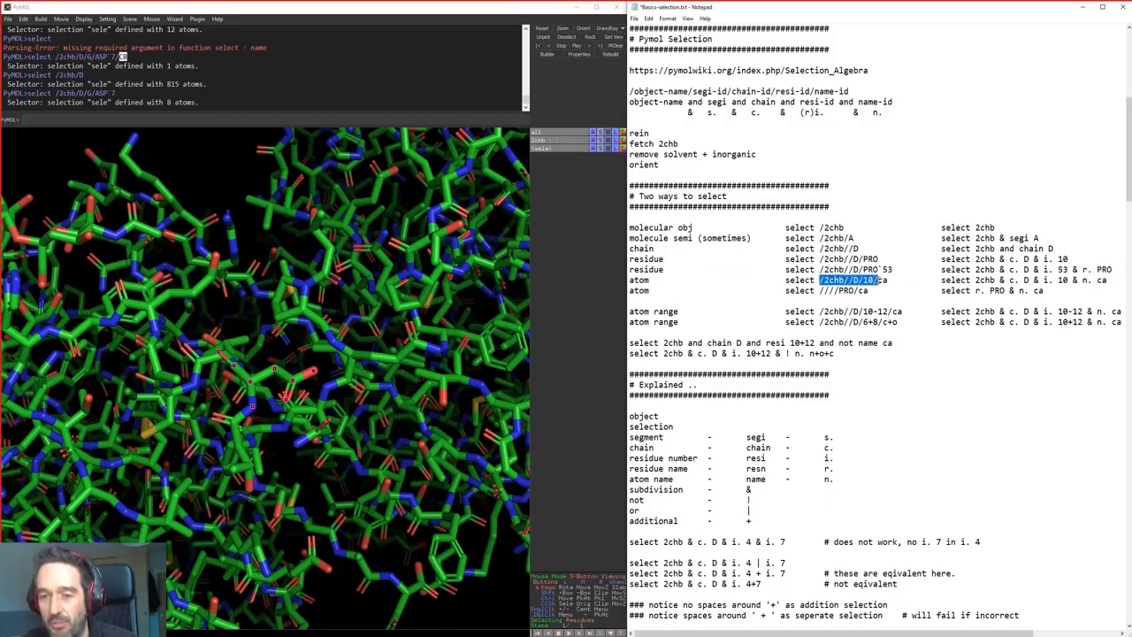
{"action": "left_click", "coordinate": [877, 280]}
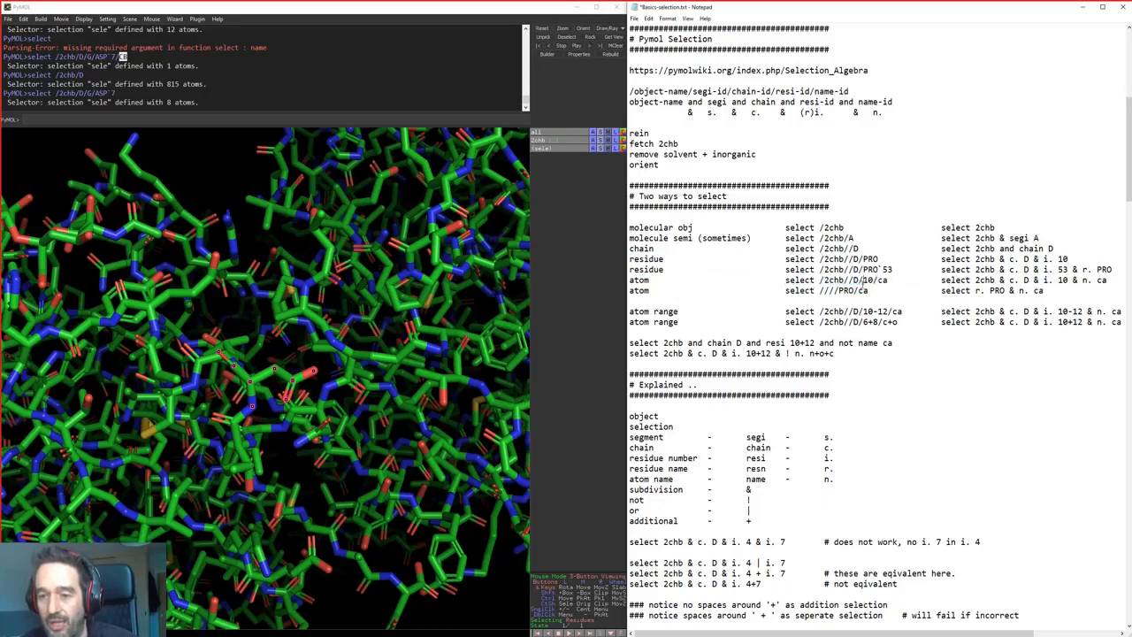
{"action": "left_click_drag", "start_coordinate": [819, 290], "coordinate": [784, 290]}
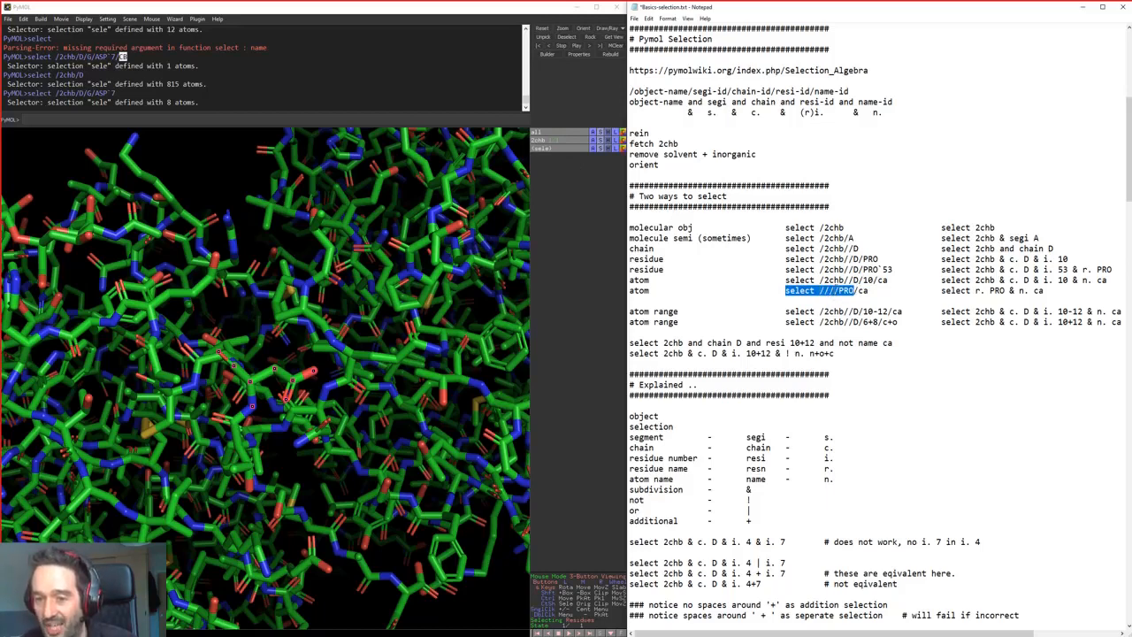
{"action": "left_click", "coordinate": [428, 118]}
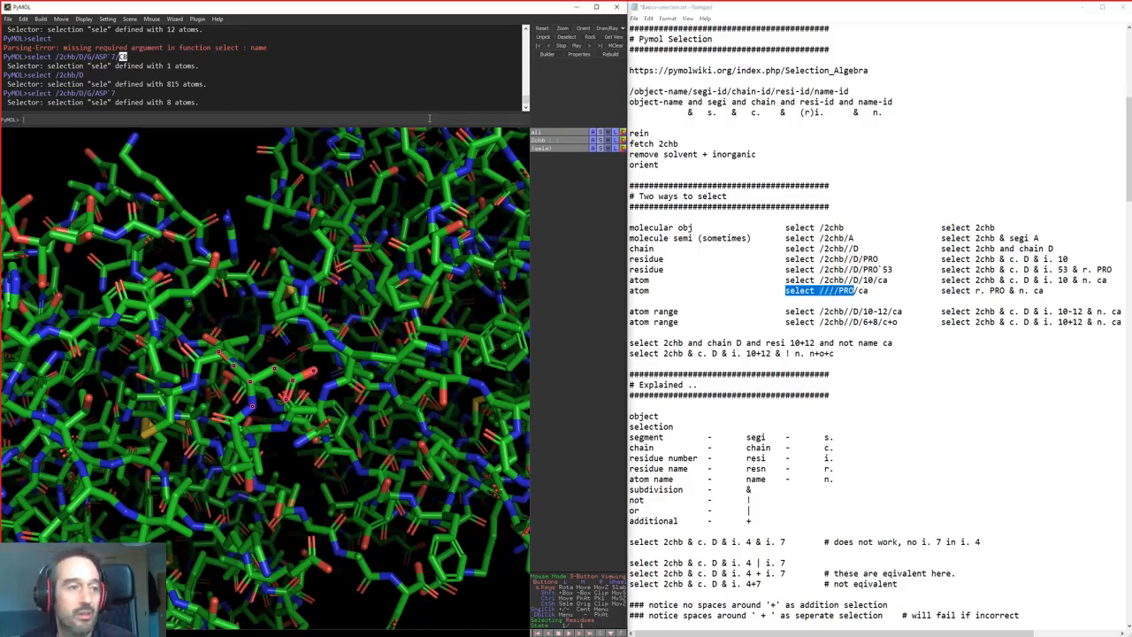
Select every proline residue with "select ////PRO" and view the selection across the whole protein ring
{"action": "type", "text": "select ////PRO"}
{"action": "key", "text": "Return"}
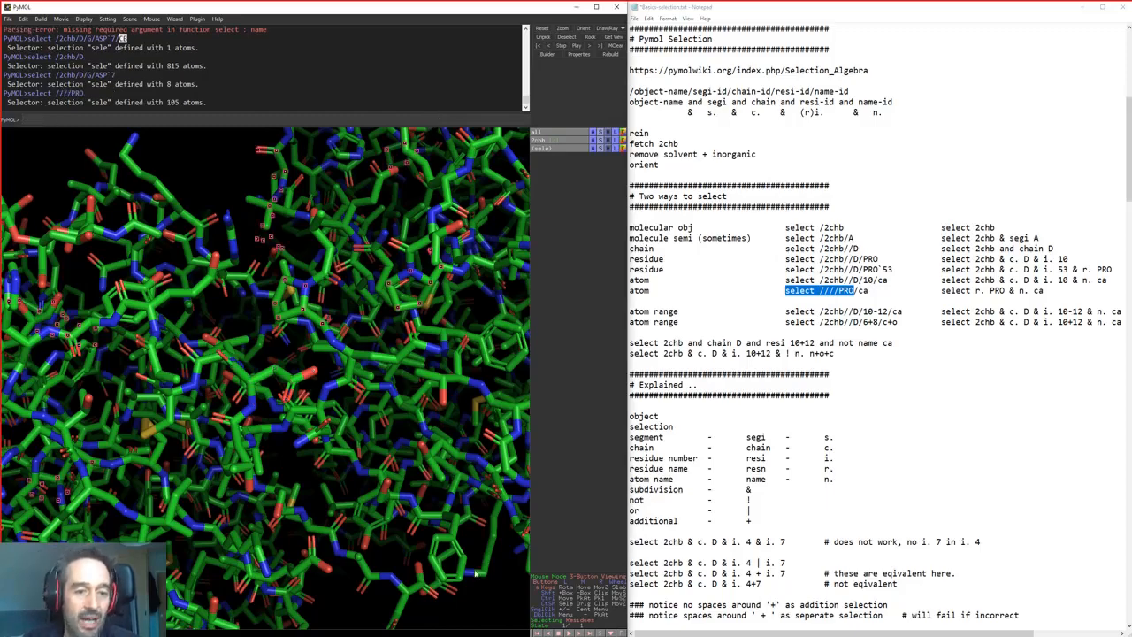
{"action": "right_click_drag", "start_coordinate": [474, 572], "coordinate": [317, 438]}
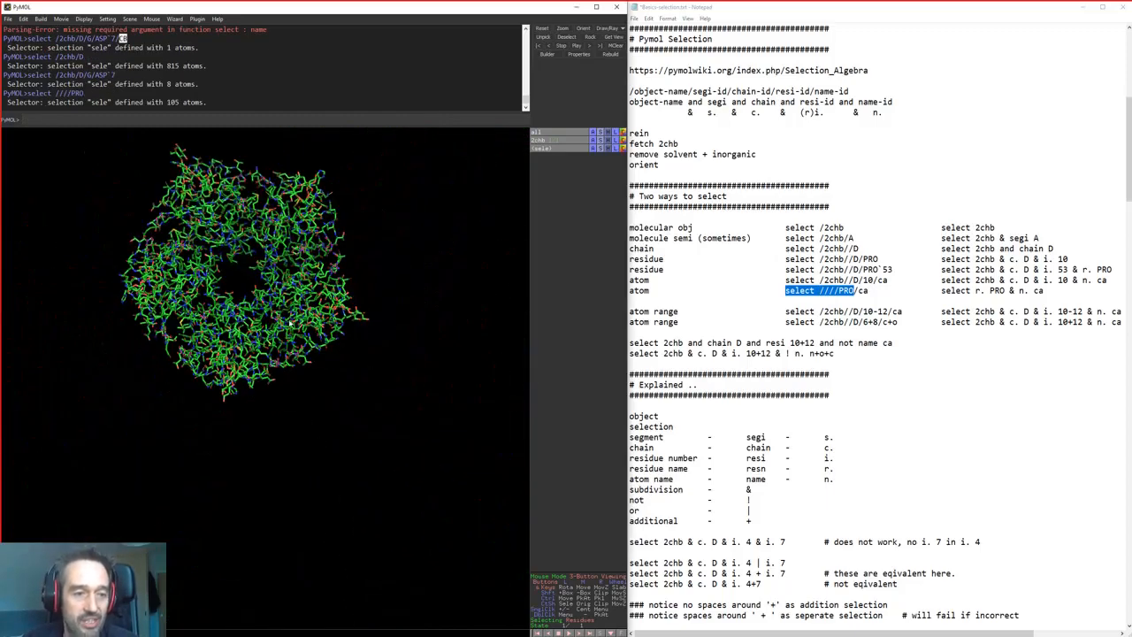
{"action": "middle_click_drag", "start_coordinate": [289, 322], "coordinate": [315, 410]}
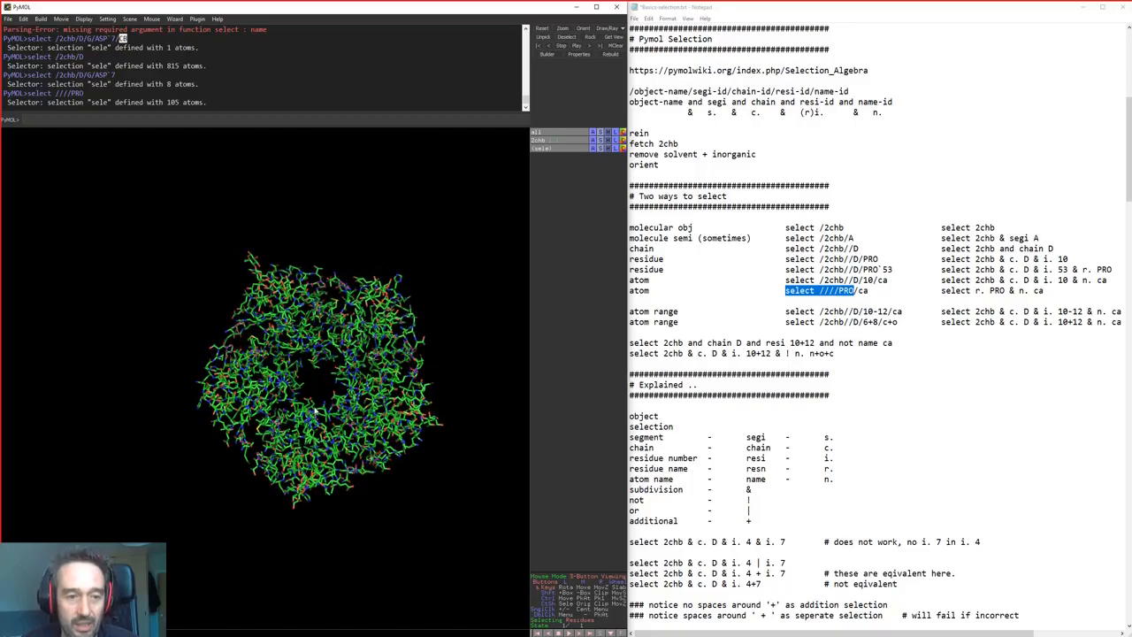
{"action": "right_click_drag", "start_coordinate": [315, 373], "coordinate": [348, 425]}
{"action": "middle_click_drag", "start_coordinate": [351, 394], "coordinate": [262, 388]}
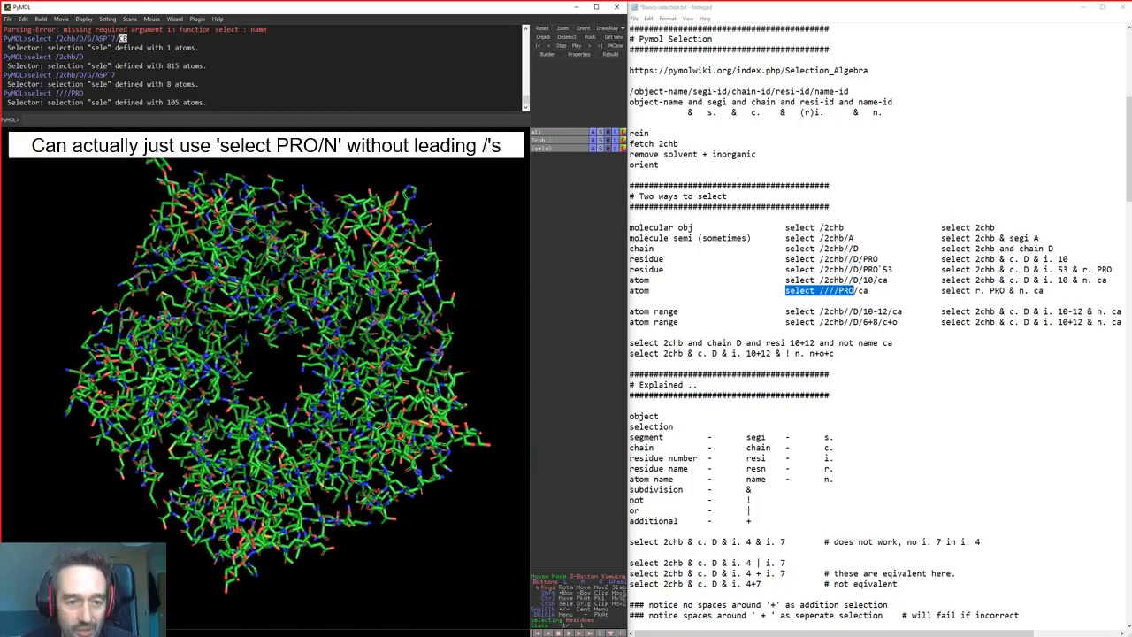
{"action": "left_click_drag", "start_coordinate": [287, 425], "coordinate": [252, 426]}
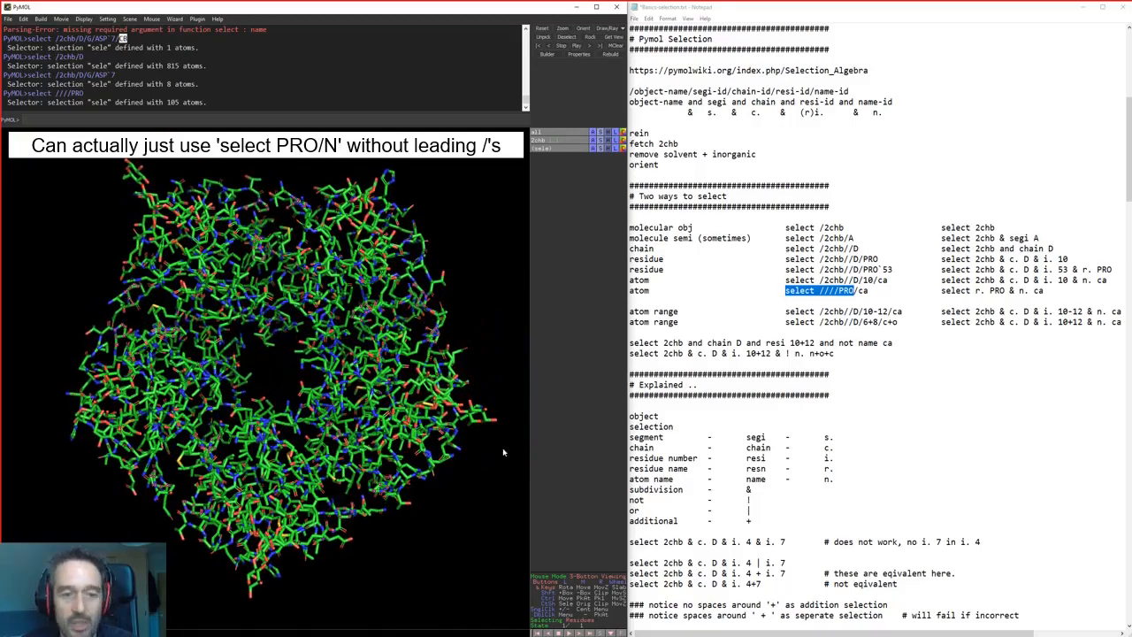
Copy the notes' proline alpha-carbon example and run it as "select ////PRO/ca"
{"action": "left_click_drag", "start_coordinate": [869, 291], "coordinate": [785, 291]}
{"action": "key", "text": "ctrl+c"}
{"action": "left_click", "coordinate": [336, 119]}
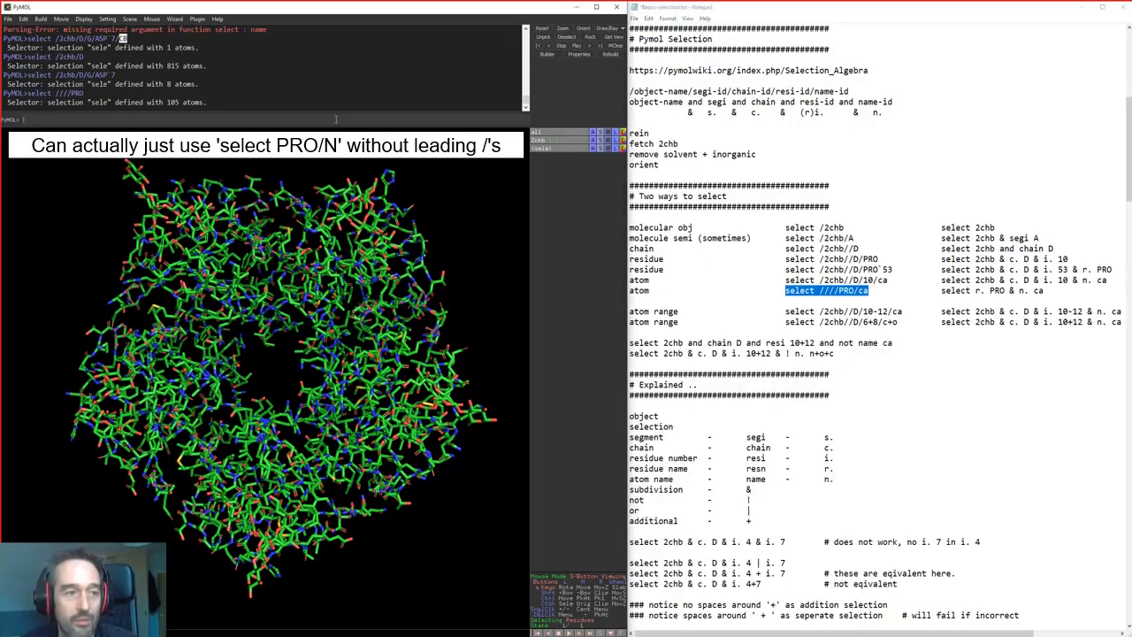
{"action": "key", "text": "ctrl+v"}
{"action": "key", "text": "Return"}
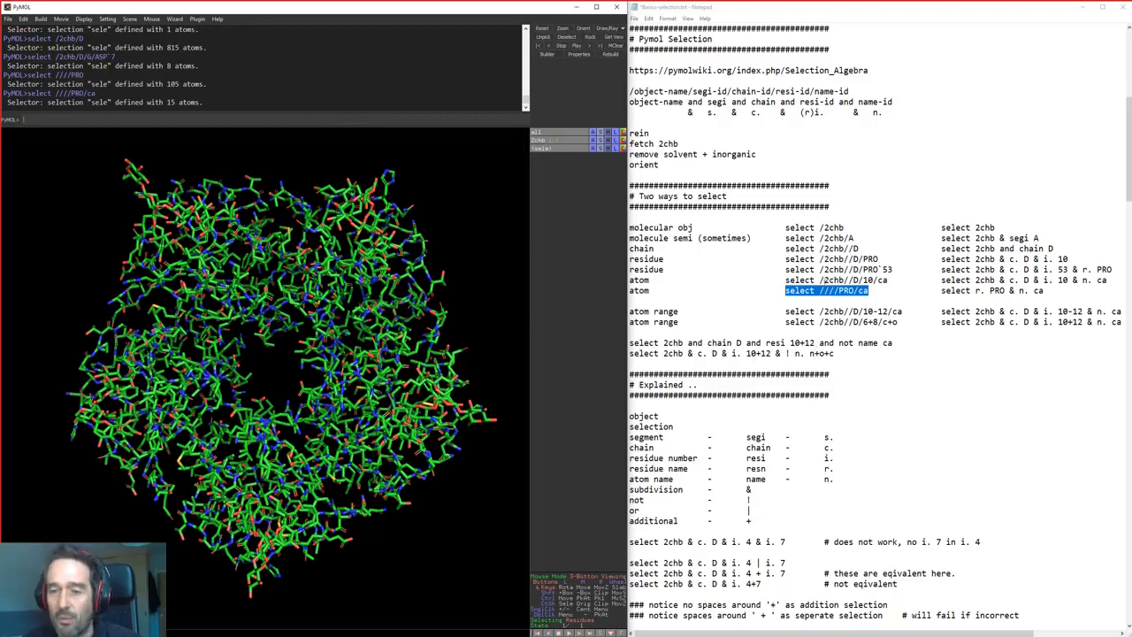
Pick the nitrogen atom of PRO 2 in chain H and highlight its path /2chb/E/H/PRO`2/N in the log
{"action": "left_click", "coordinate": [799, 296]}
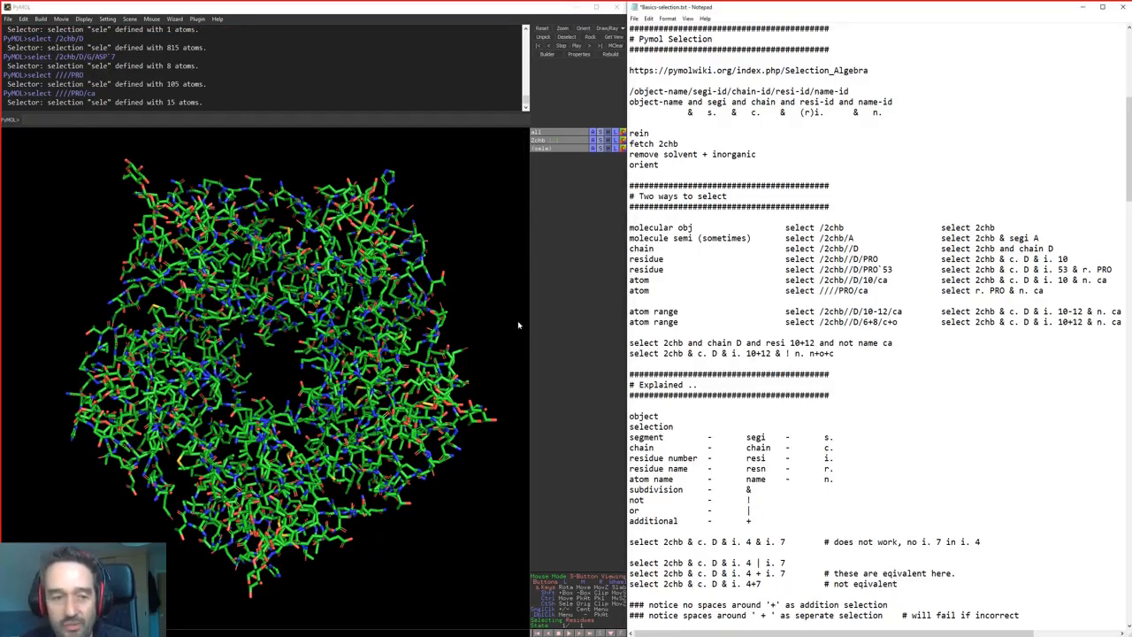
{"action": "left_click", "coordinate": [476, 328]}
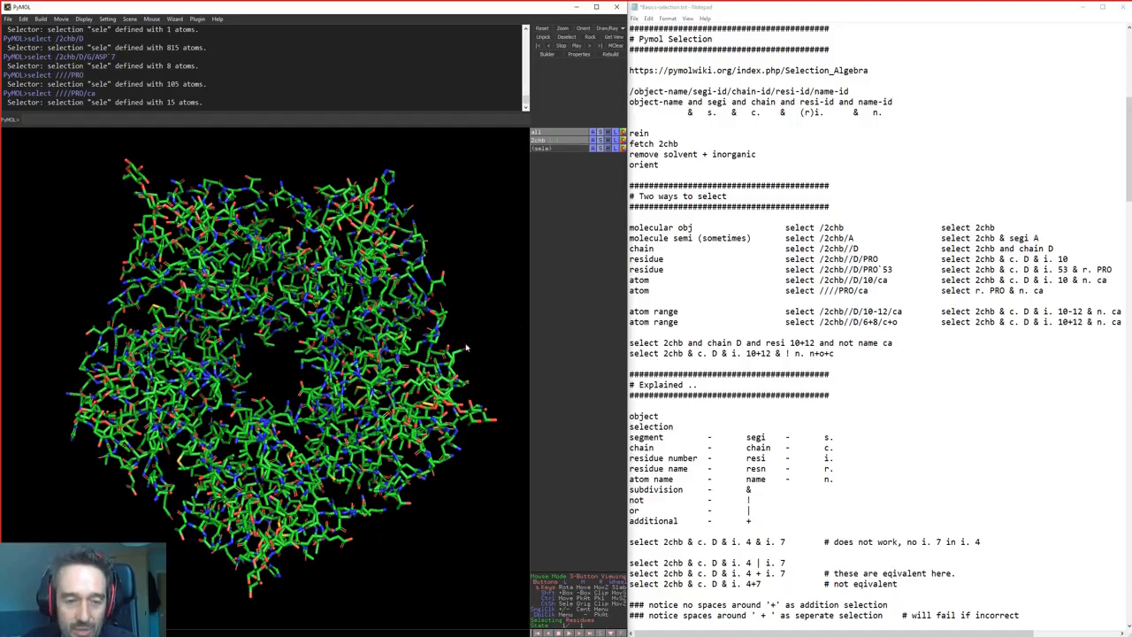
{"action": "left_click", "coordinate": [434, 328]}
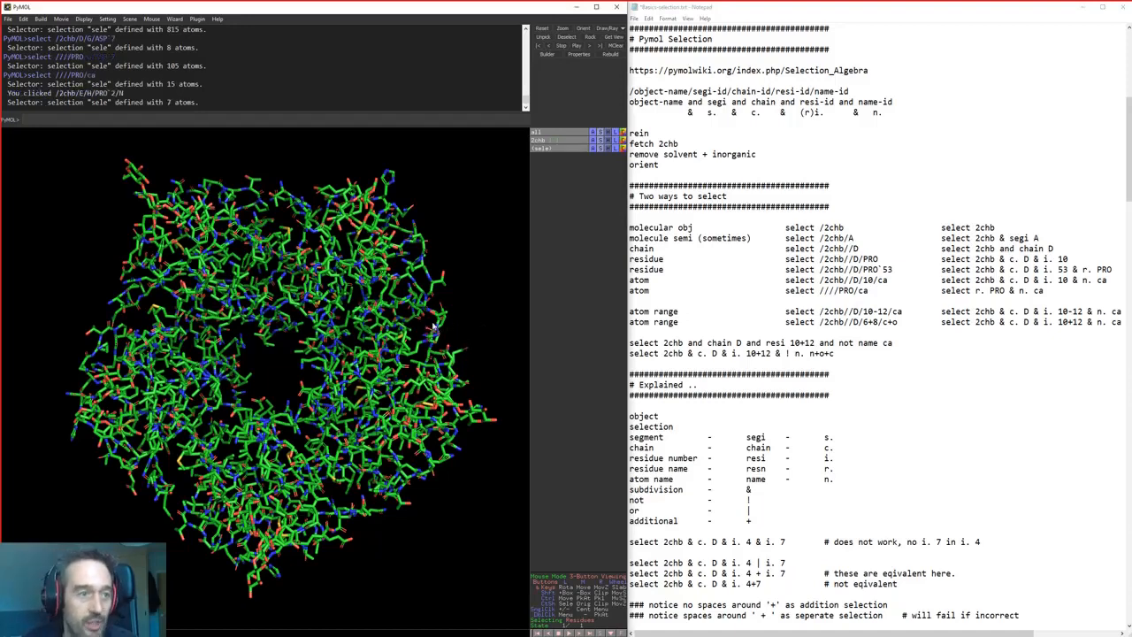
{"action": "left_click_drag", "start_coordinate": [55, 93], "coordinate": [156, 91]}
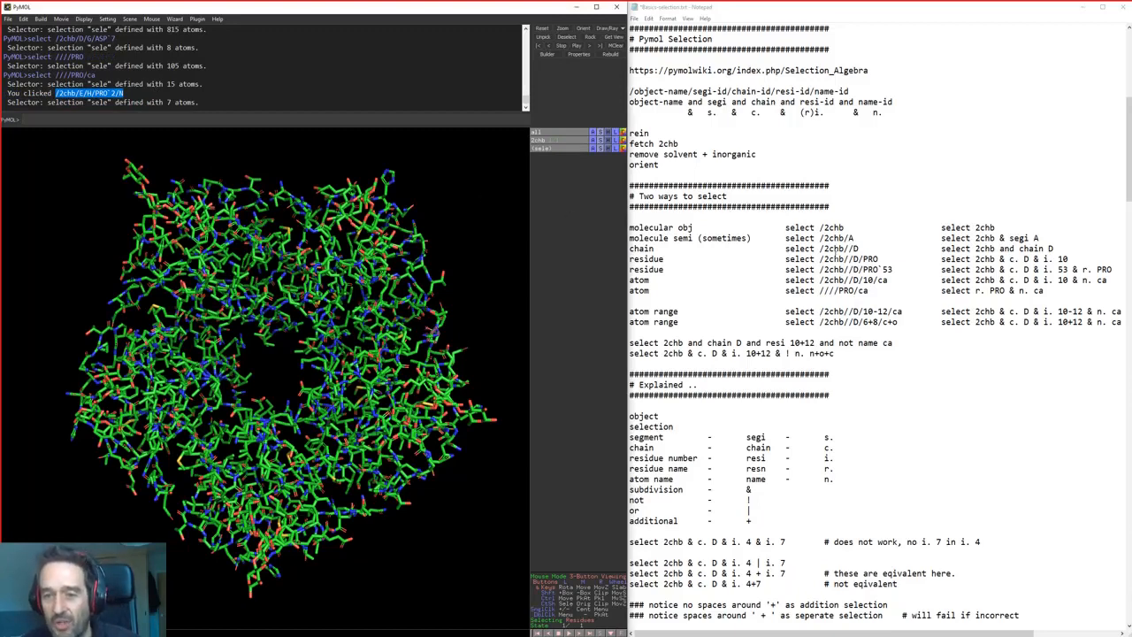
{"action": "left_click", "coordinate": [826, 291]}
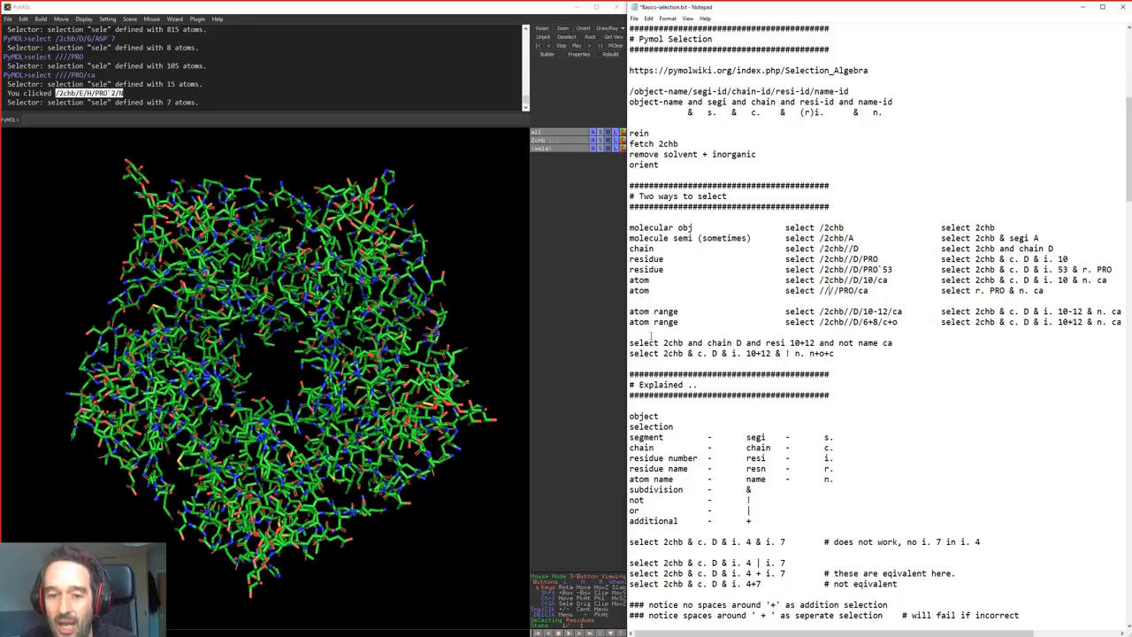
Copy the first part of the notes' word-based selection example and run "select 2chb" to select the whole object
{"action": "left_click_drag", "start_coordinate": [630, 343], "coordinate": [917, 342]}
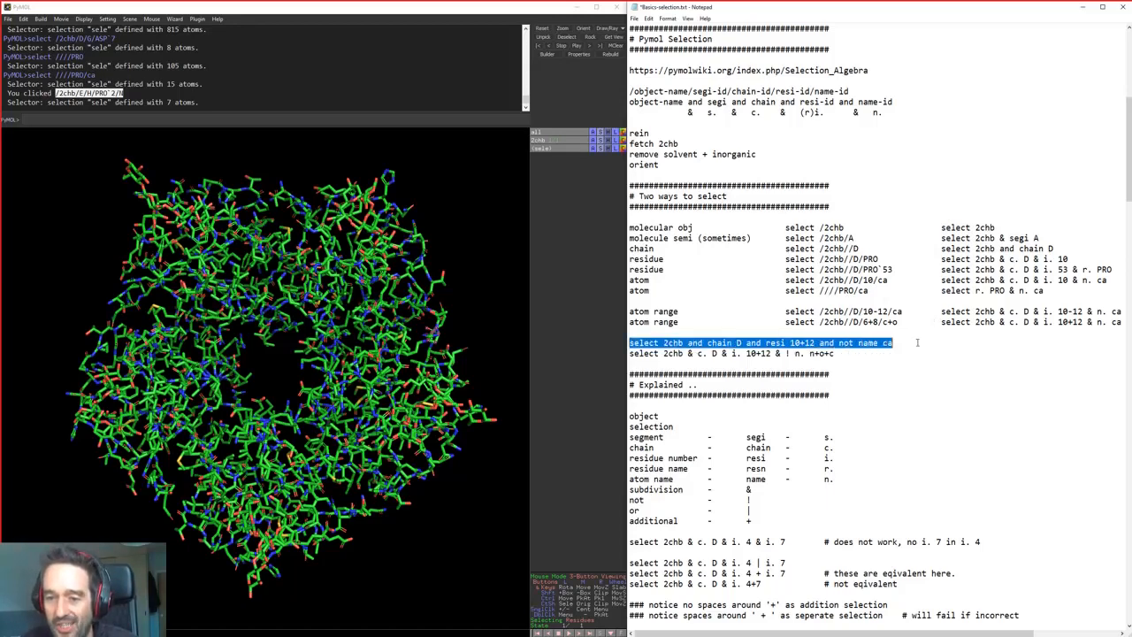
{"action": "left_click_drag", "start_coordinate": [630, 353], "coordinate": [843, 354]}
{"action": "left_click", "coordinate": [840, 373]}
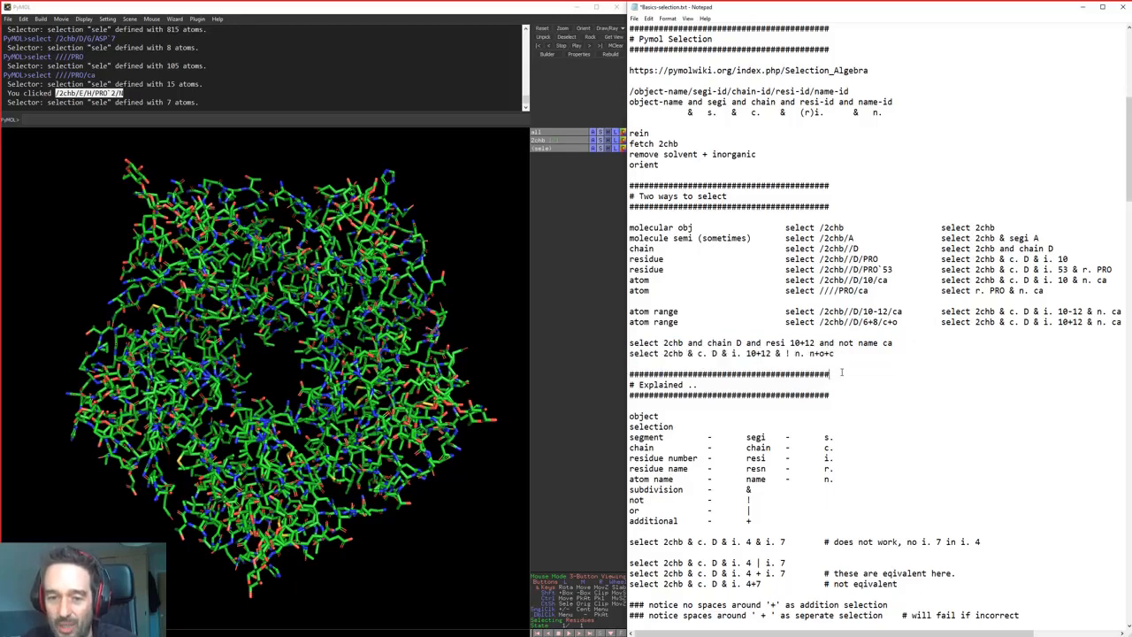
{"action": "left_click_drag", "start_coordinate": [630, 342], "coordinate": [684, 343]}
{"action": "key", "text": "ctrl+c"}
{"action": "left_click", "coordinate": [337, 118]}
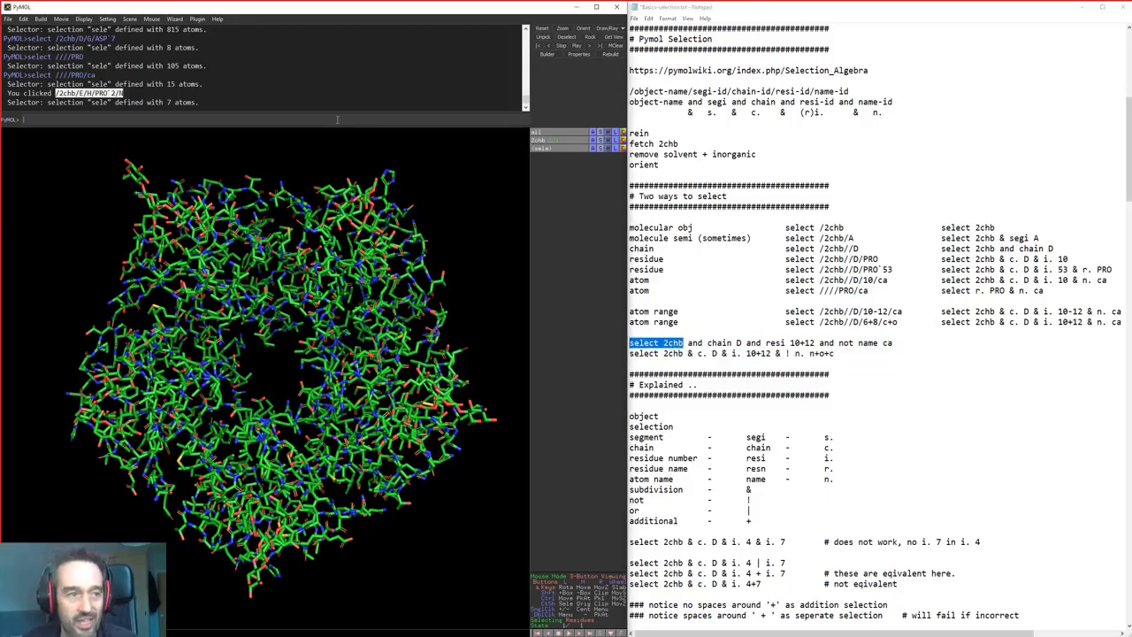
{"action": "key", "text": "ctrl+v"}
{"action": "key", "text": "Return"}
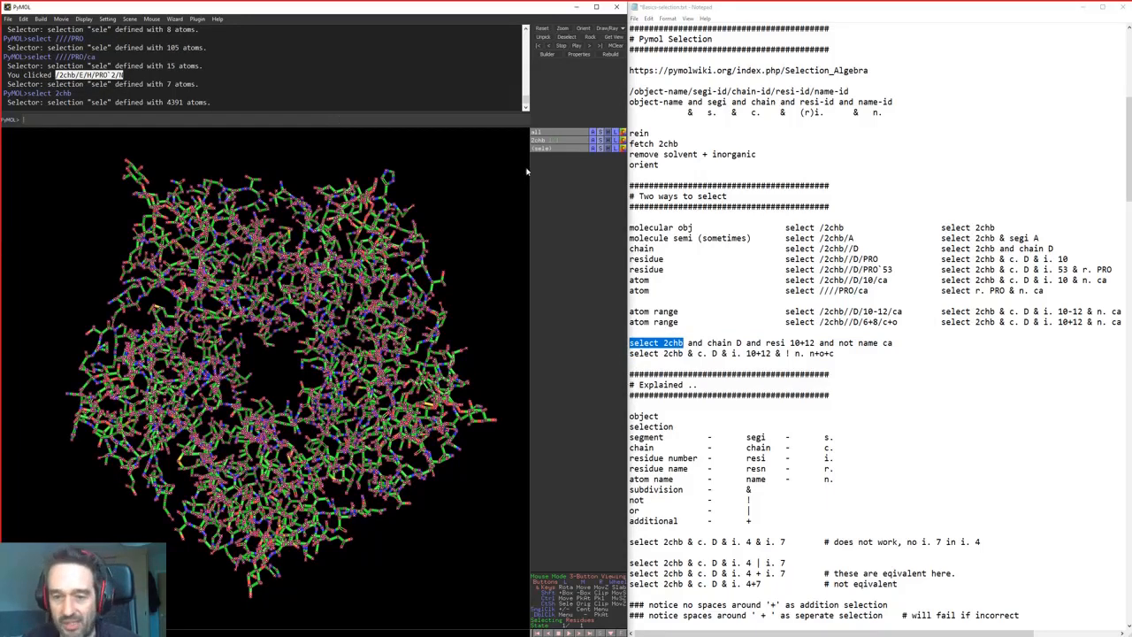
Extend the copied word-based example to the chain level and run "select 2chb and chain D"
{"action": "left_click", "coordinate": [759, 325]}
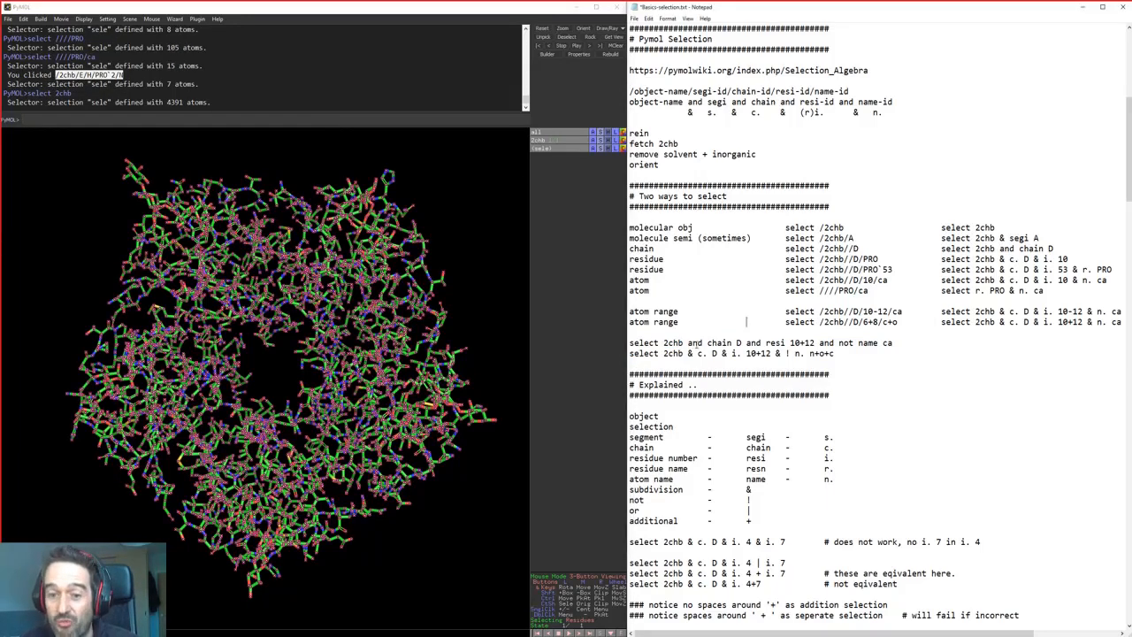
{"action": "double_click", "coordinate": [693, 342]}
{"action": "left_click", "coordinate": [733, 343]}
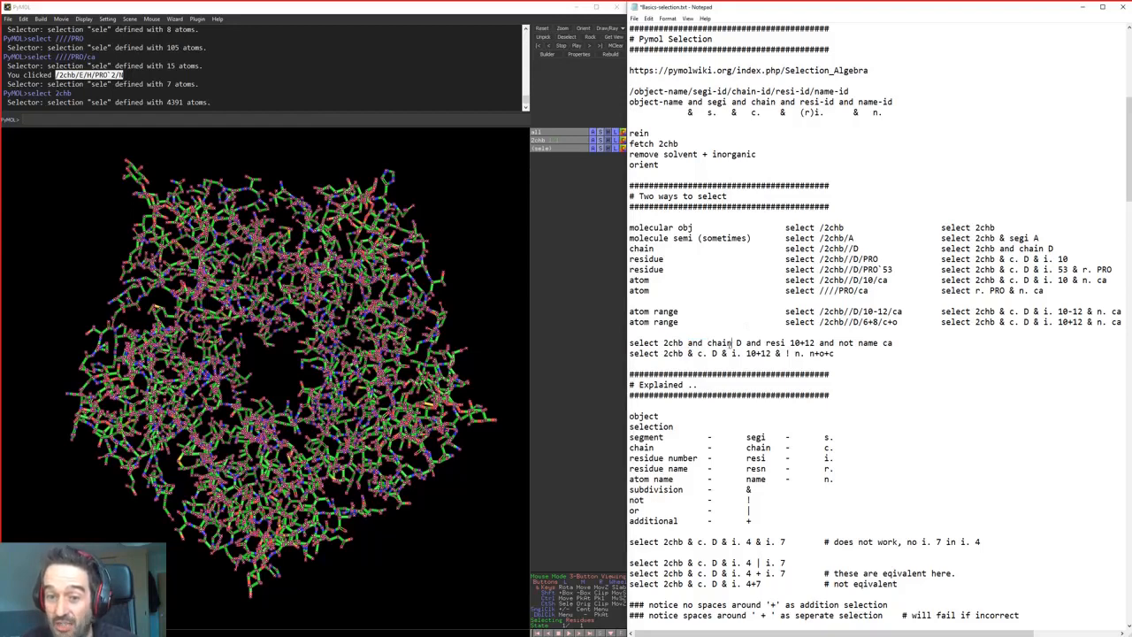
{"action": "double_click", "coordinate": [721, 343]}
{"action": "double_click", "coordinate": [694, 342]}
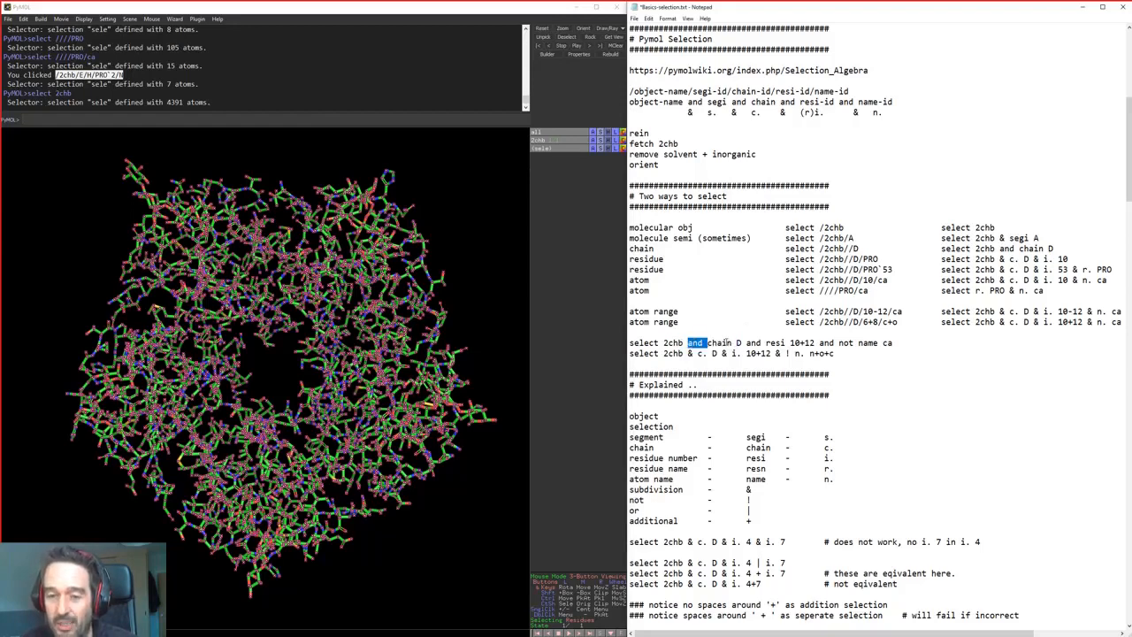
{"action": "left_click_drag", "start_coordinate": [630, 342], "coordinate": [743, 343]}
{"action": "key", "text": "ctrl+c"}
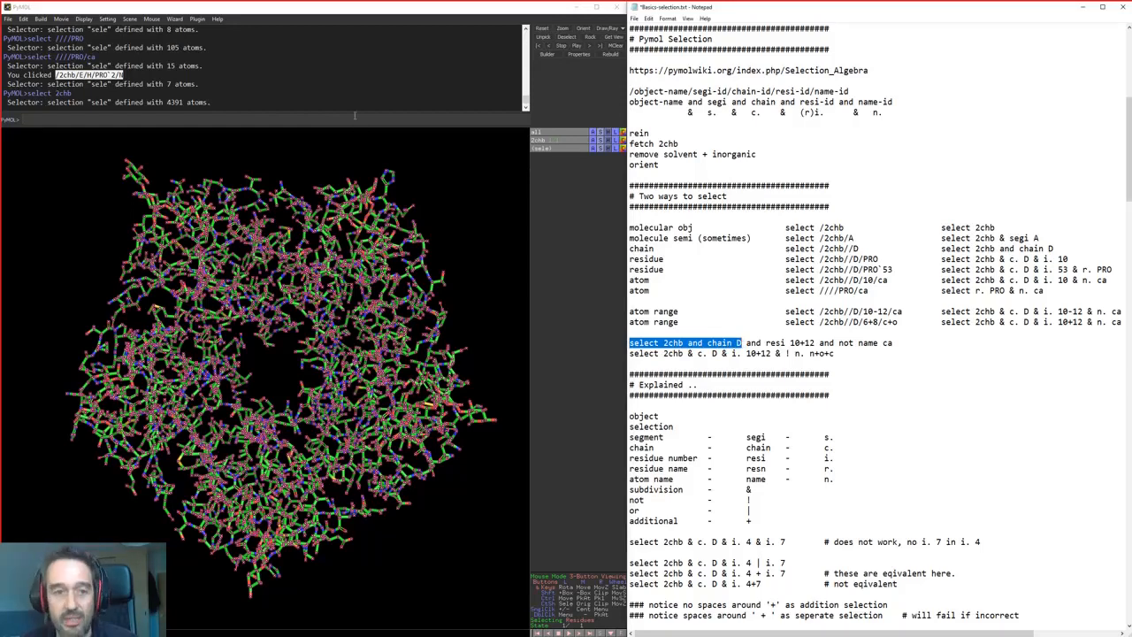
{"action": "left_click", "coordinate": [361, 120]}
{"action": "key", "text": "ctrl+v"}
{"action": "key", "text": "Return"}
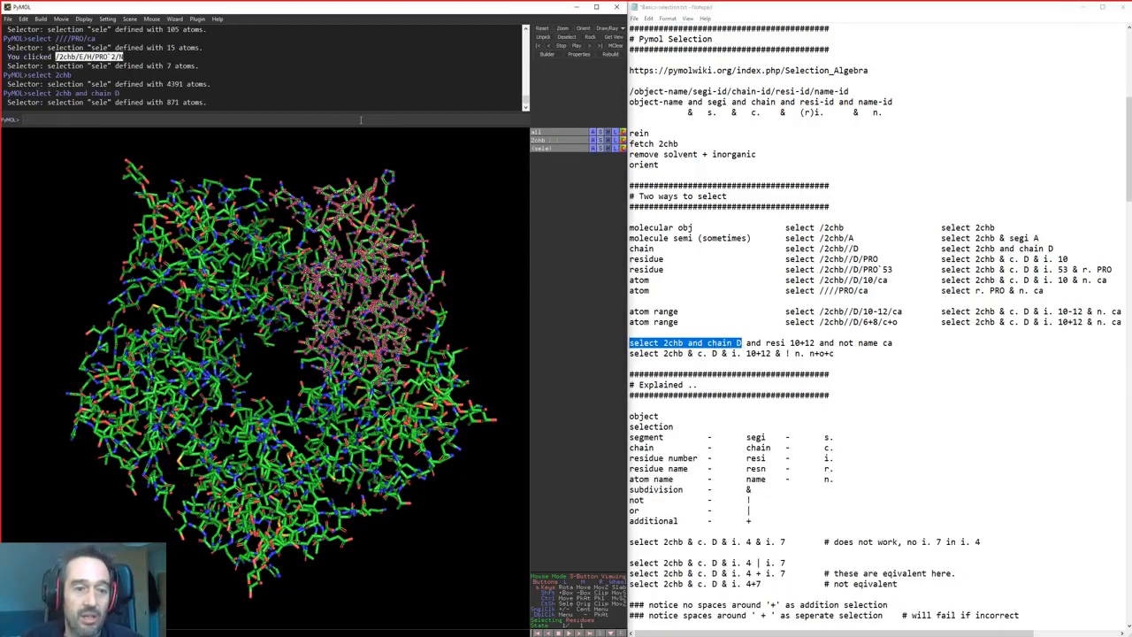
Clear the selection, run the shortened command "select chain D" without the object name, and show the sele selection's markers
{"action": "left_click", "coordinate": [476, 260]}
{"action": "key", "text": "ctrl+v"}
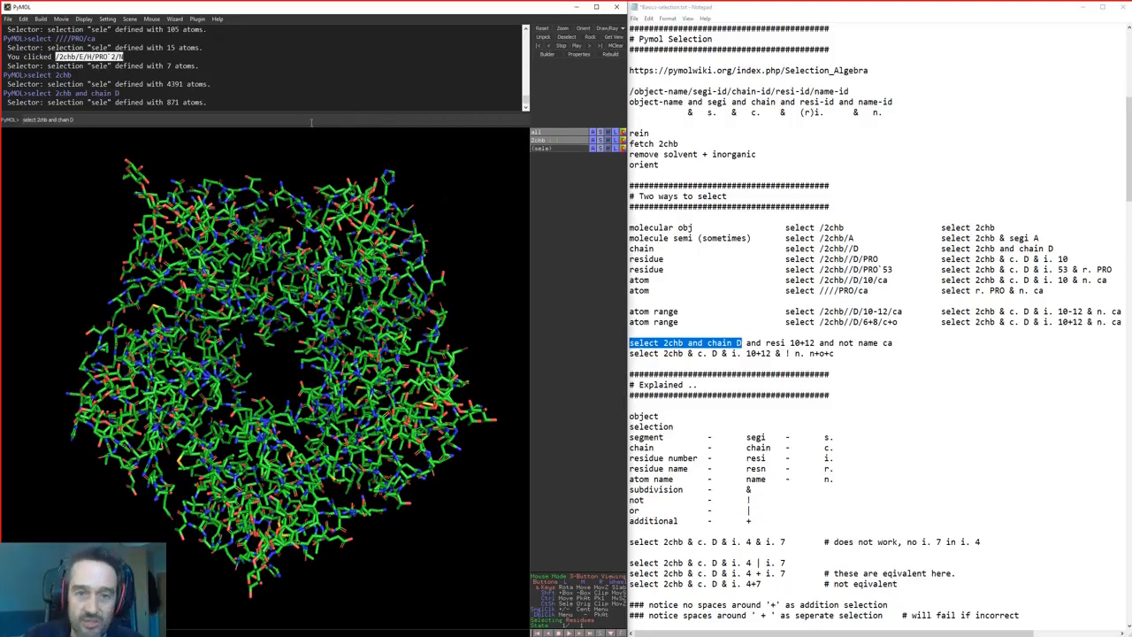
{"action": "key", "text": "BackSpace"}
{"action": "key", "text": "BackSpace"}
{"action": "key", "text": "BackSpace"}
{"action": "key", "text": "BackSpace"}
{"action": "key", "text": "BackSpace"}
{"action": "key", "text": "BackSpace"}
{"action": "key", "text": "BackSpace"}
{"action": "key", "text": "BackSpace"}
{"action": "key", "text": "BackSpace"}
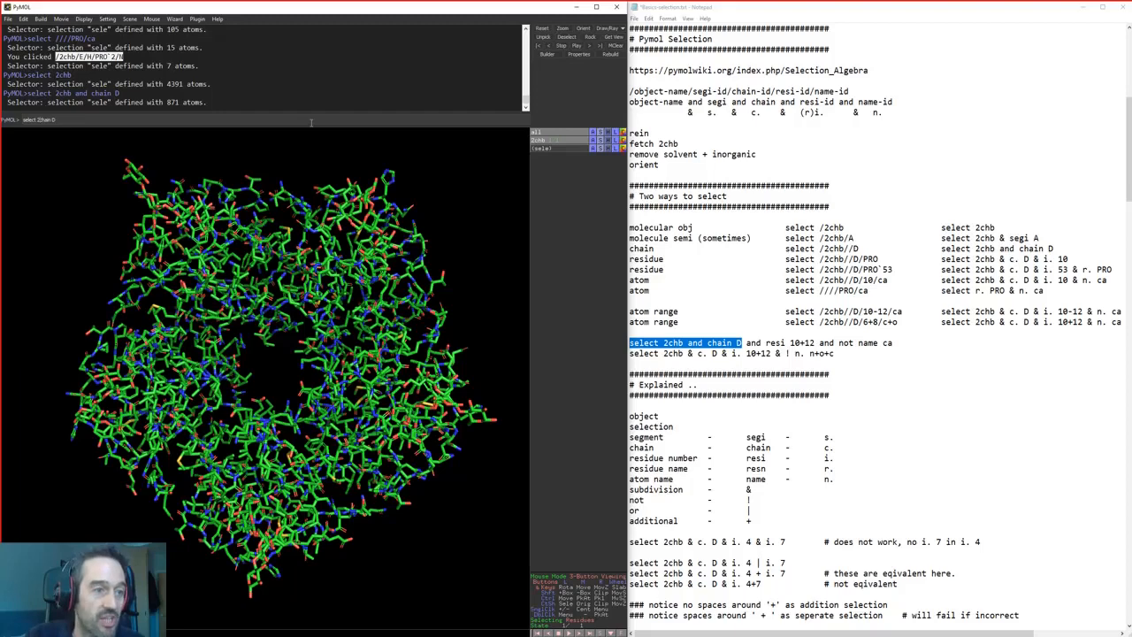
{"action": "key", "text": "Return"}
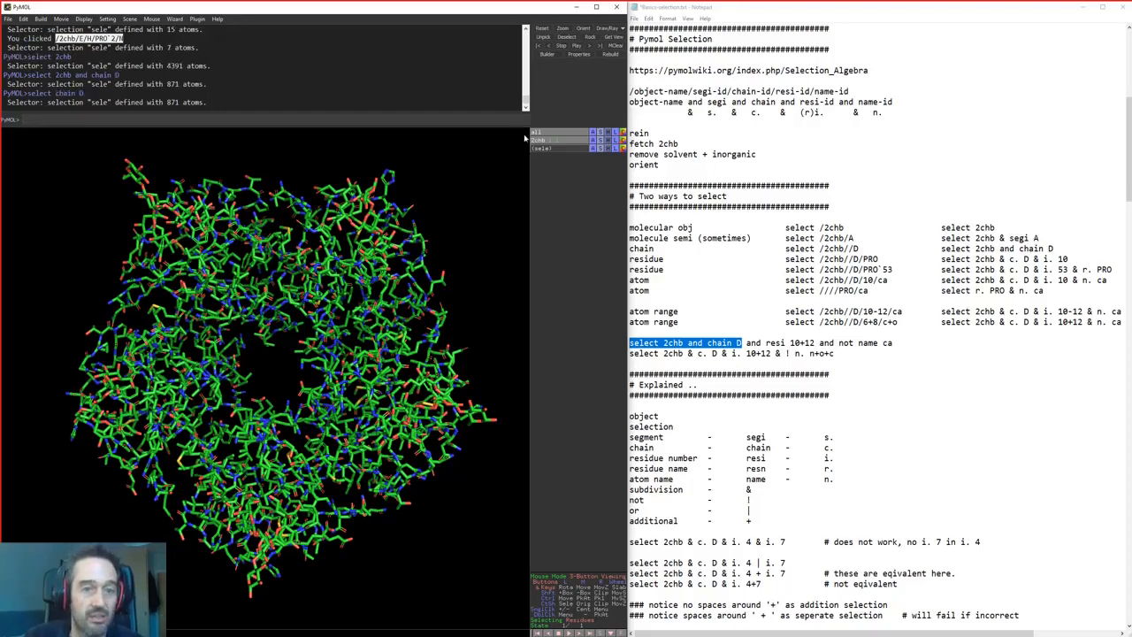
{"action": "left_click", "coordinate": [576, 150]}
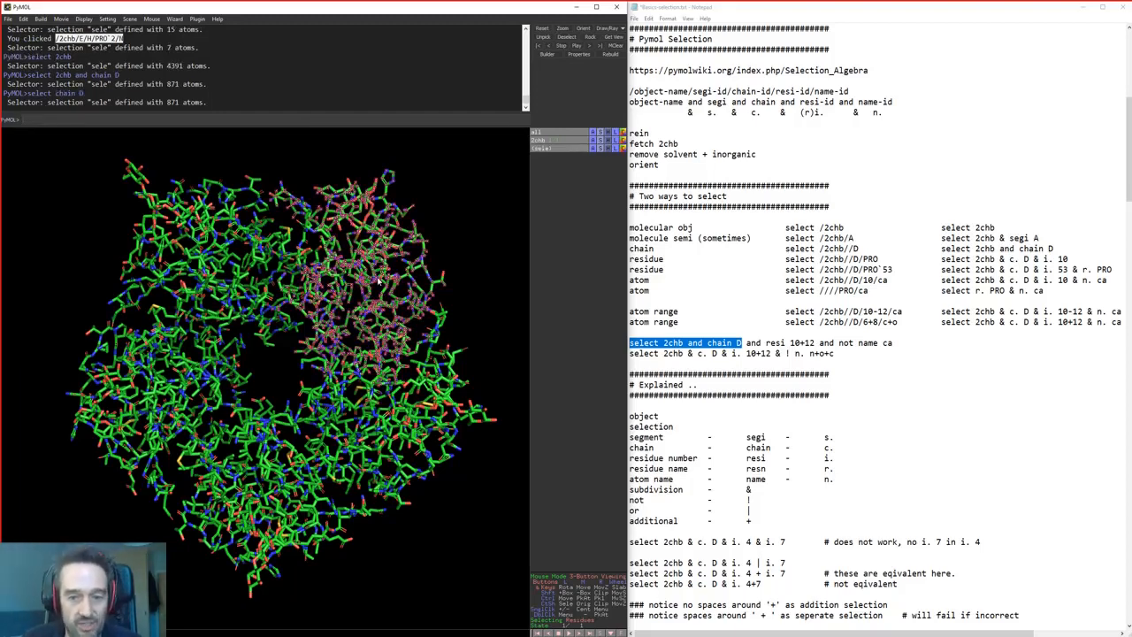
Select residue number 5 in all chains with "select resi 5" and colour the selection magenta
{"action": "left_click", "coordinate": [721, 361]}
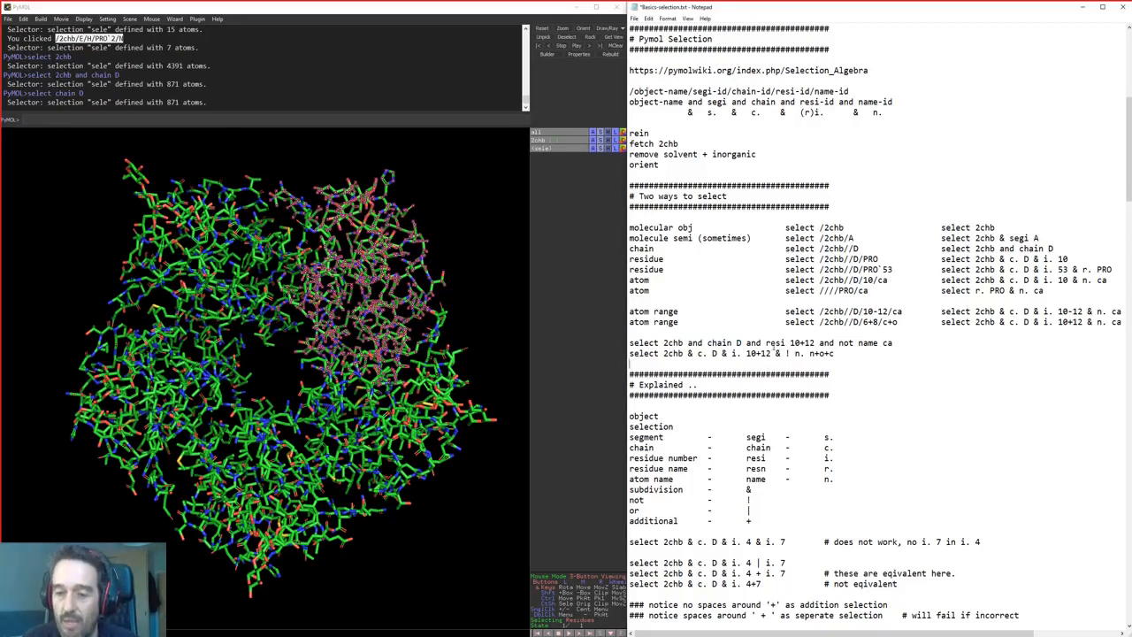
{"action": "left_click_drag", "start_coordinate": [765, 343], "coordinate": [785, 343]}
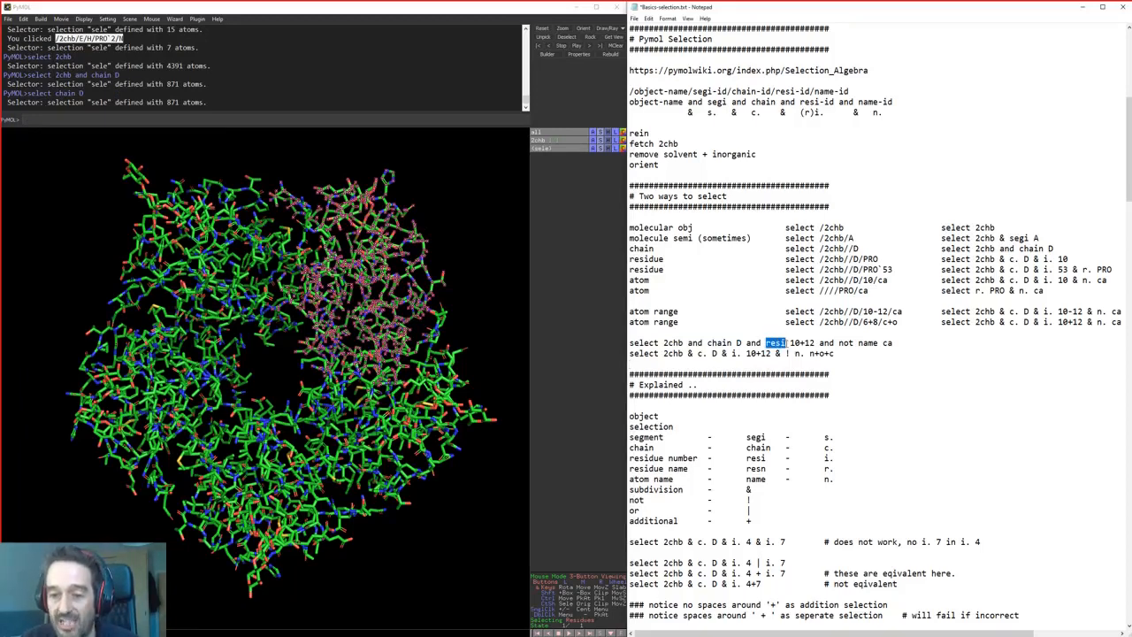
{"action": "left_click", "coordinate": [413, 117]}
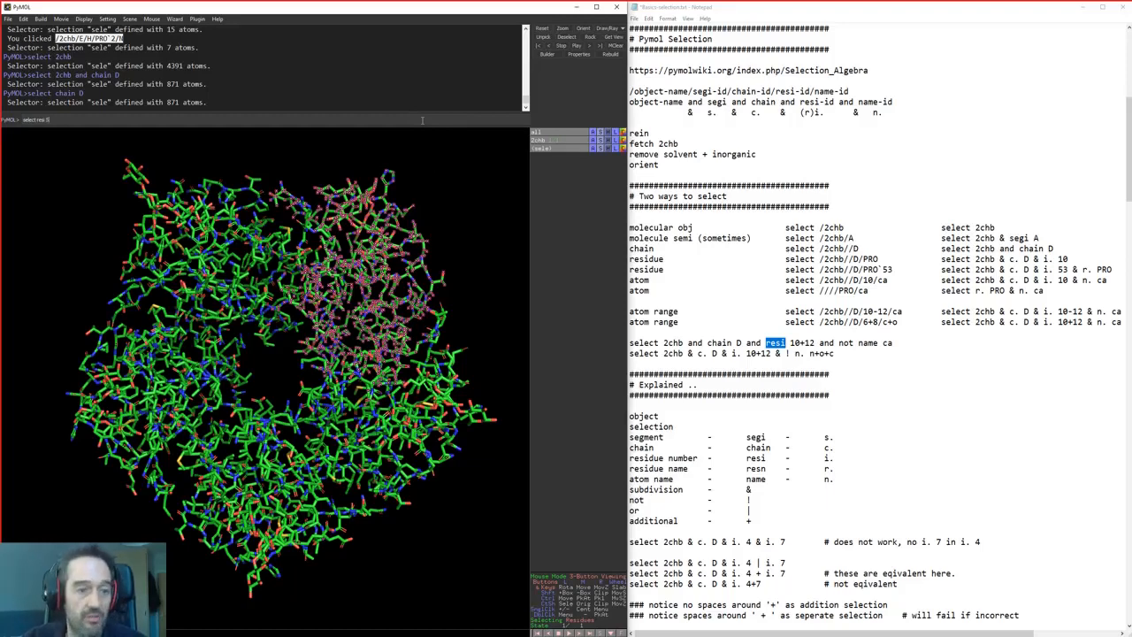
{"action": "key", "text": "Return"}
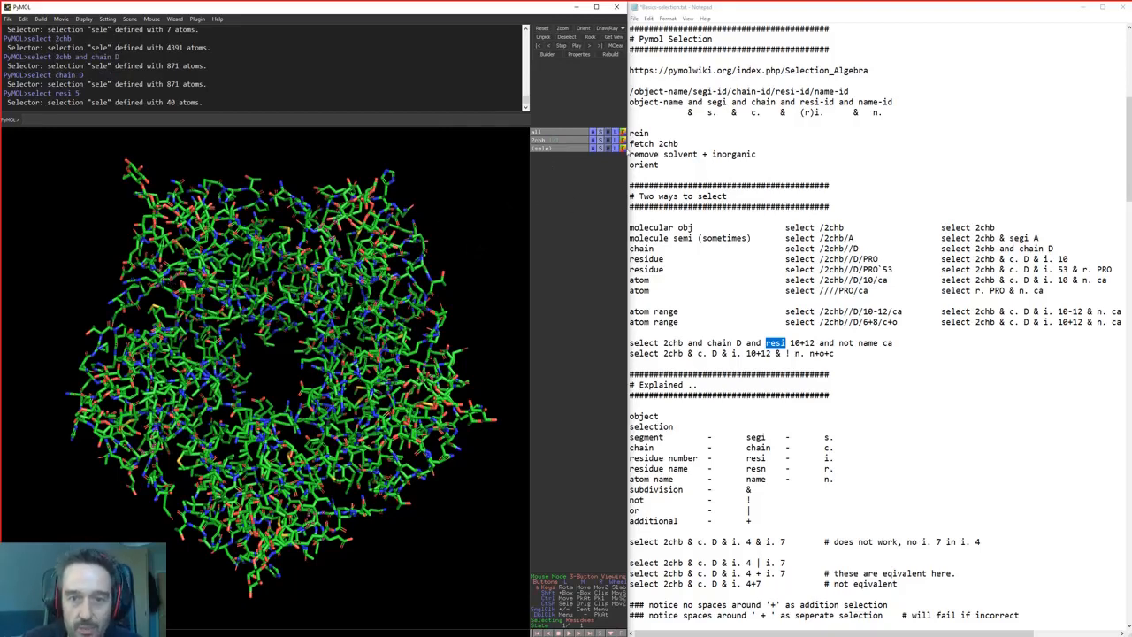
{"action": "left_click", "coordinate": [622, 148]}
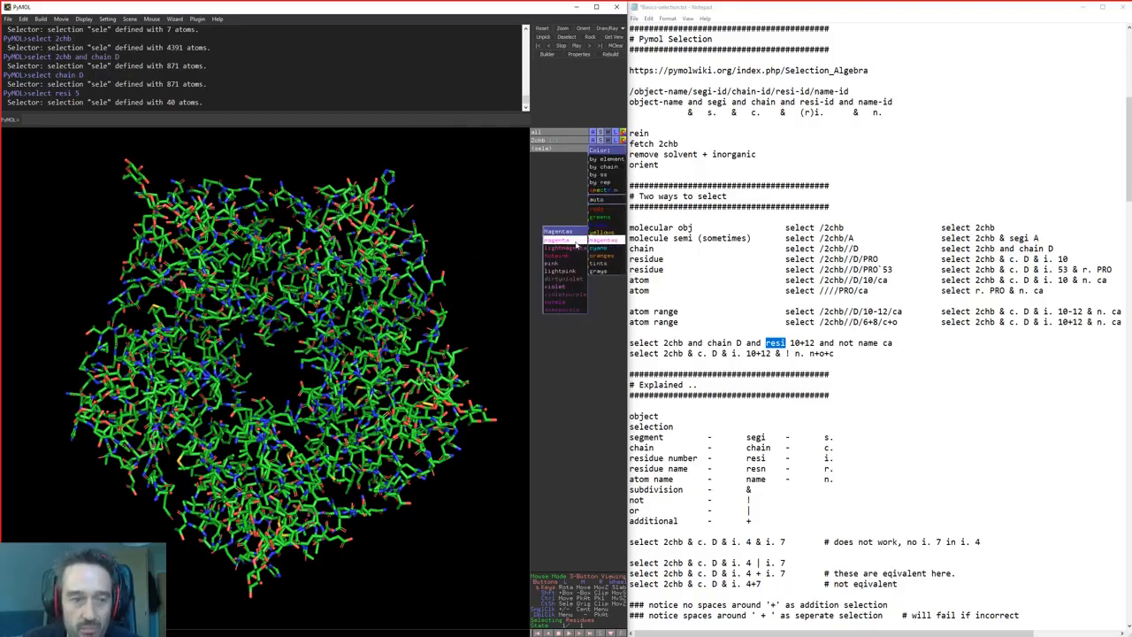
{"action": "left_click", "coordinate": [574, 241]}
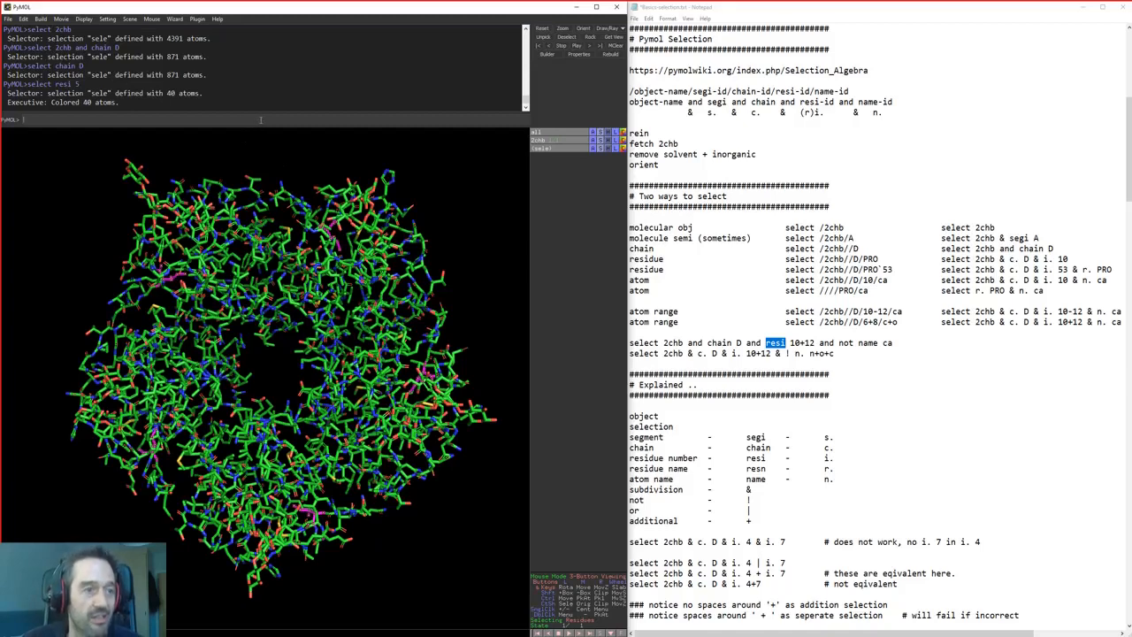
Select residue 5 of chain D only with "select chain D and resi 5" and colour the selection cyan
{"action": "key", "text": "Up"}
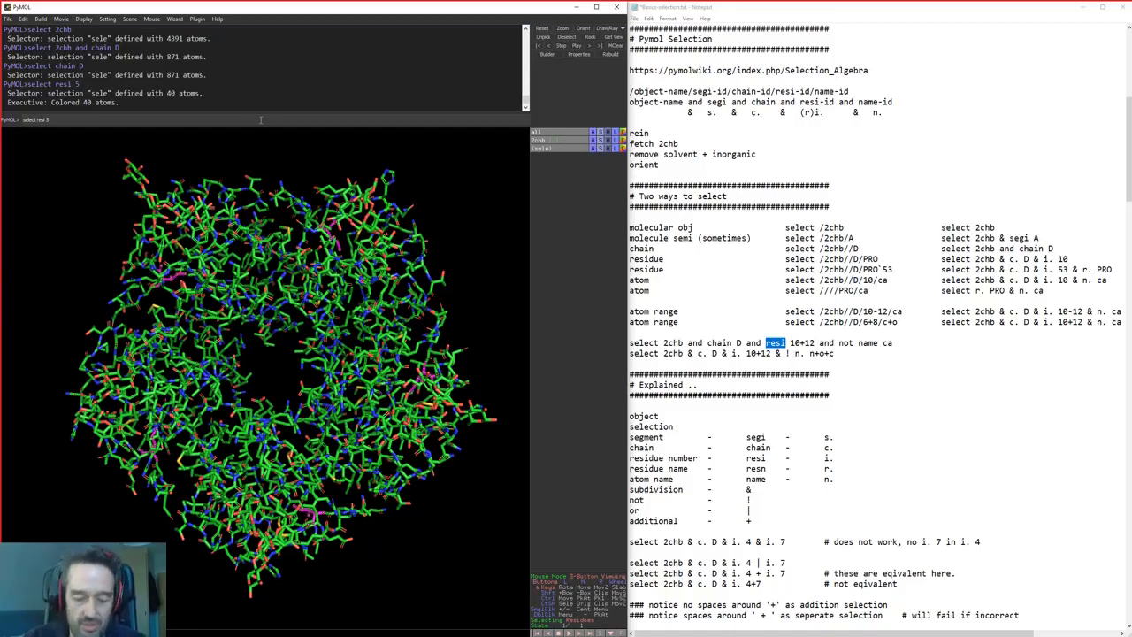
{"action": "type", "text": "chain D and"}
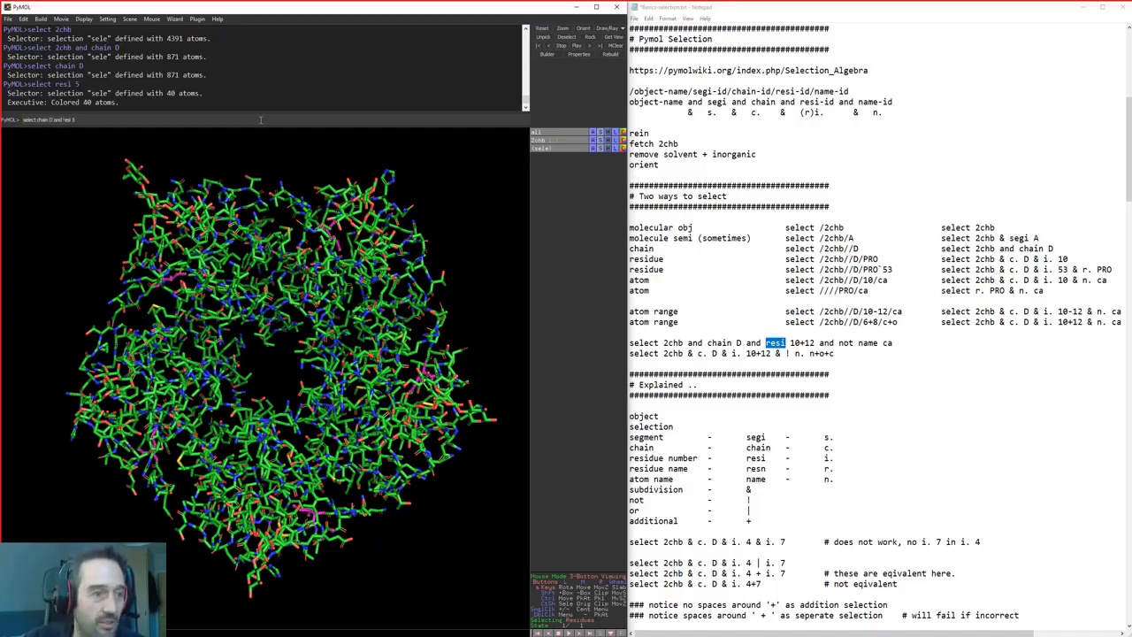
{"action": "key", "text": "Return"}
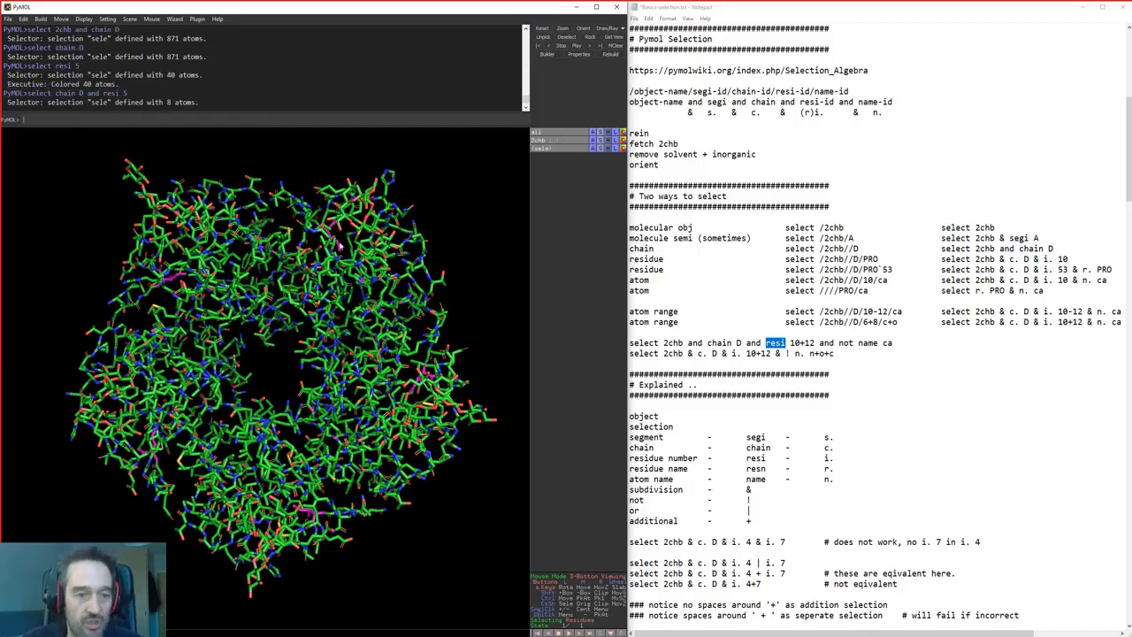
{"action": "left_click", "coordinate": [623, 147]}
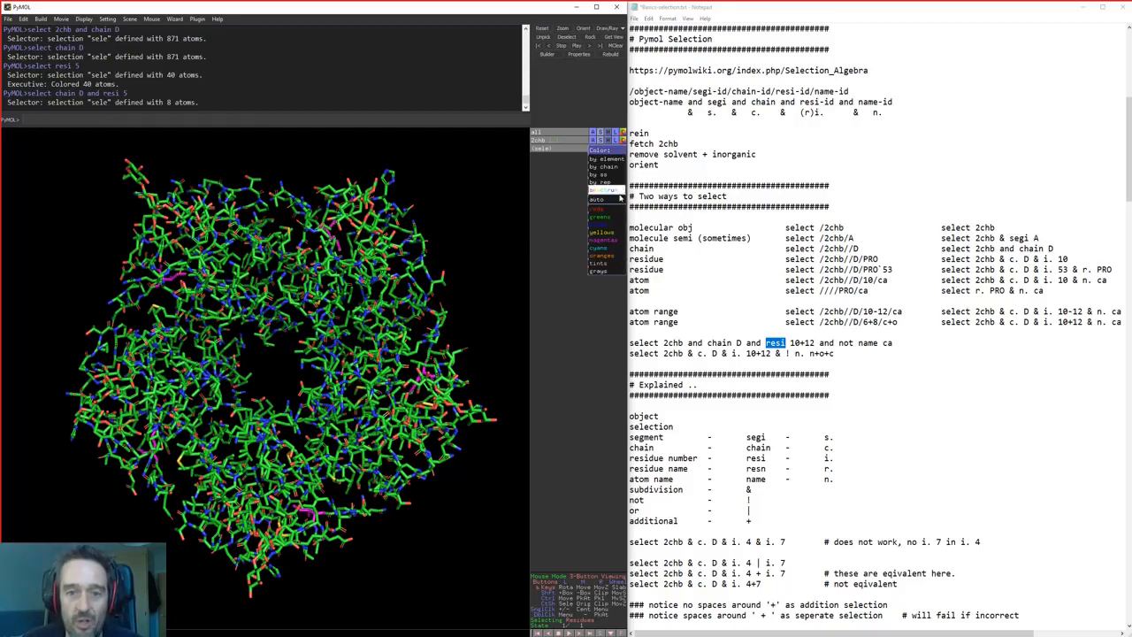
{"action": "mouse_move", "coordinate": [617, 224]}
{"action": "left_click", "coordinate": [570, 248]}
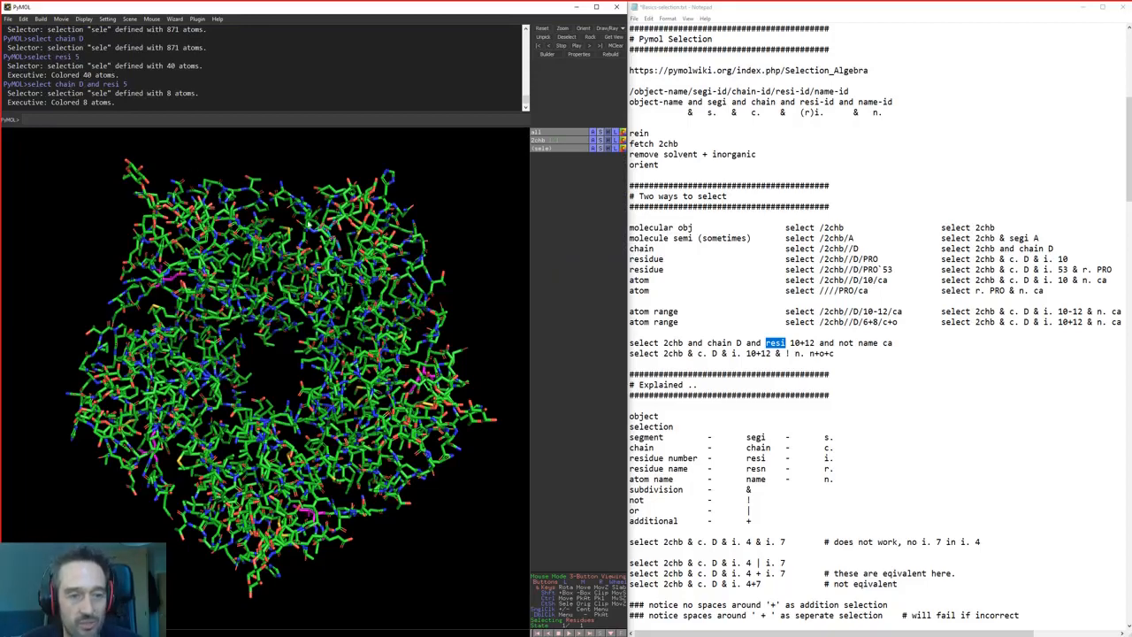
{"action": "mouse_move", "coordinate": [301, 246]}
{"action": "left_mouse_down"}
{"action": "mouse_move", "coordinate": [326, 237]}
{"action": "mouse_move", "coordinate": [321, 252]}
{"action": "left_mouse_up"}
Copy the notes' residue range example without its atom name and run "select 2chb & c. D & i. 10-12"
{"action": "left_click", "coordinate": [689, 343]}
{"action": "double_click", "coordinate": [696, 342]}
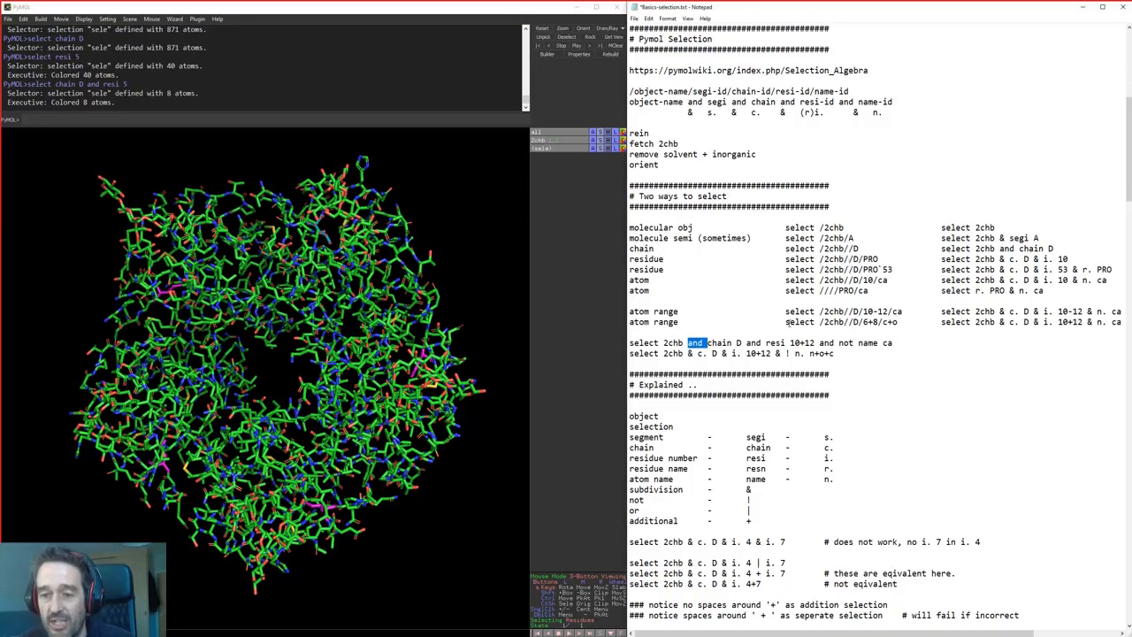
{"action": "double_click", "coordinate": [744, 344]}
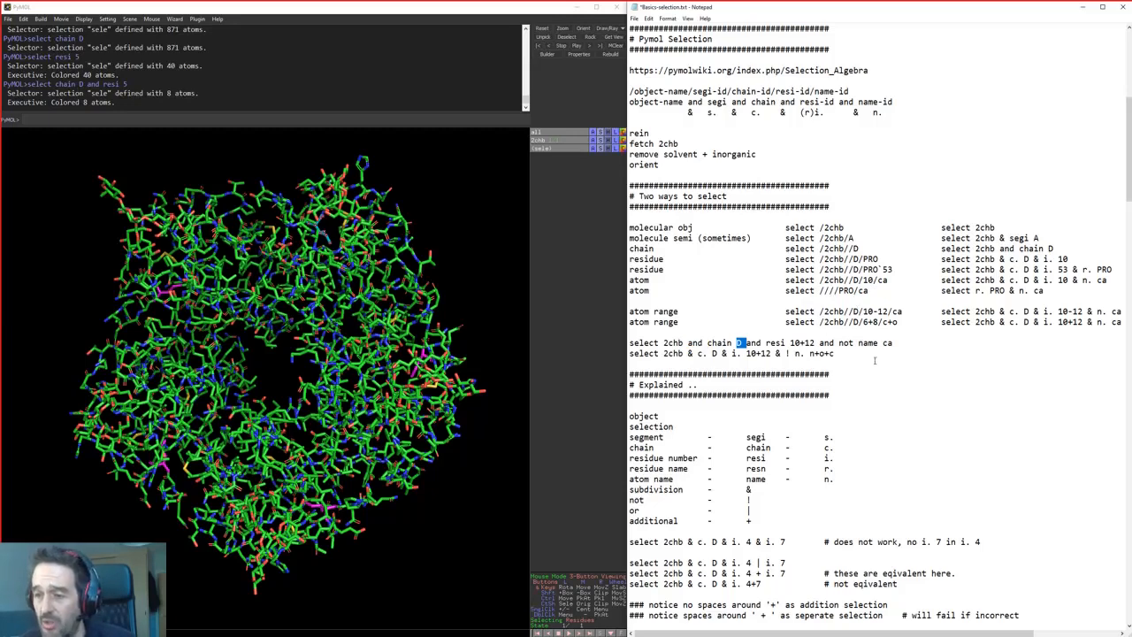
{"action": "double_click", "coordinate": [1069, 311]}
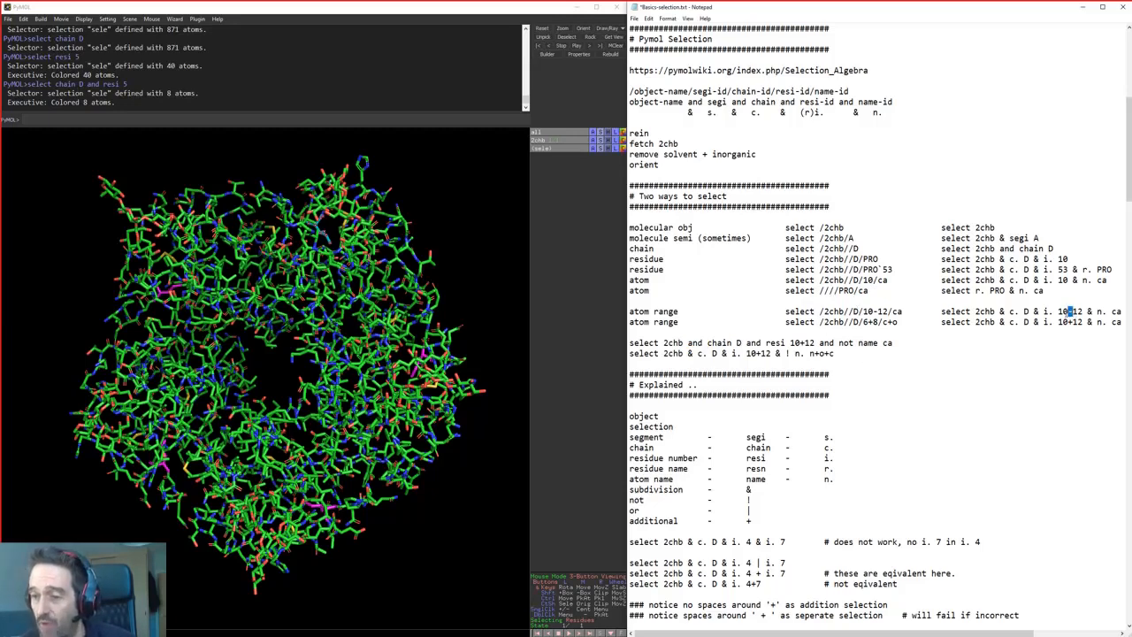
{"action": "left_click_drag", "start_coordinate": [1059, 311], "coordinate": [1083, 311]}
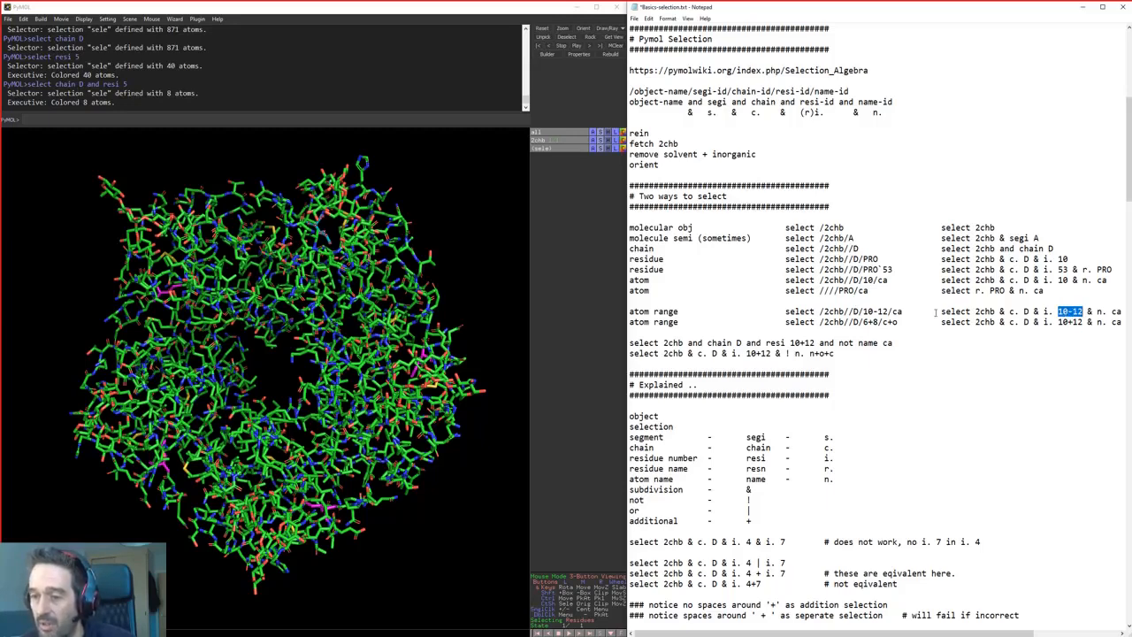
{"action": "left_click_drag", "start_coordinate": [939, 311], "coordinate": [1084, 309]}
{"action": "key", "text": "ctrl+c"}
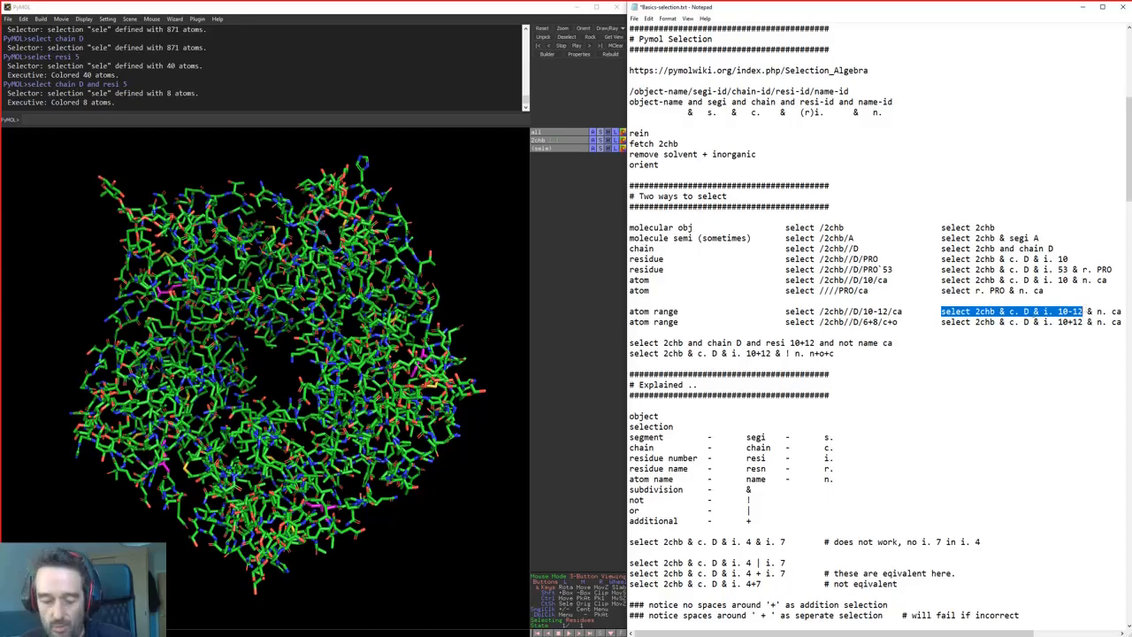
{"action": "left_click", "coordinate": [427, 118]}
{"action": "key", "text": "ctrl+v"}
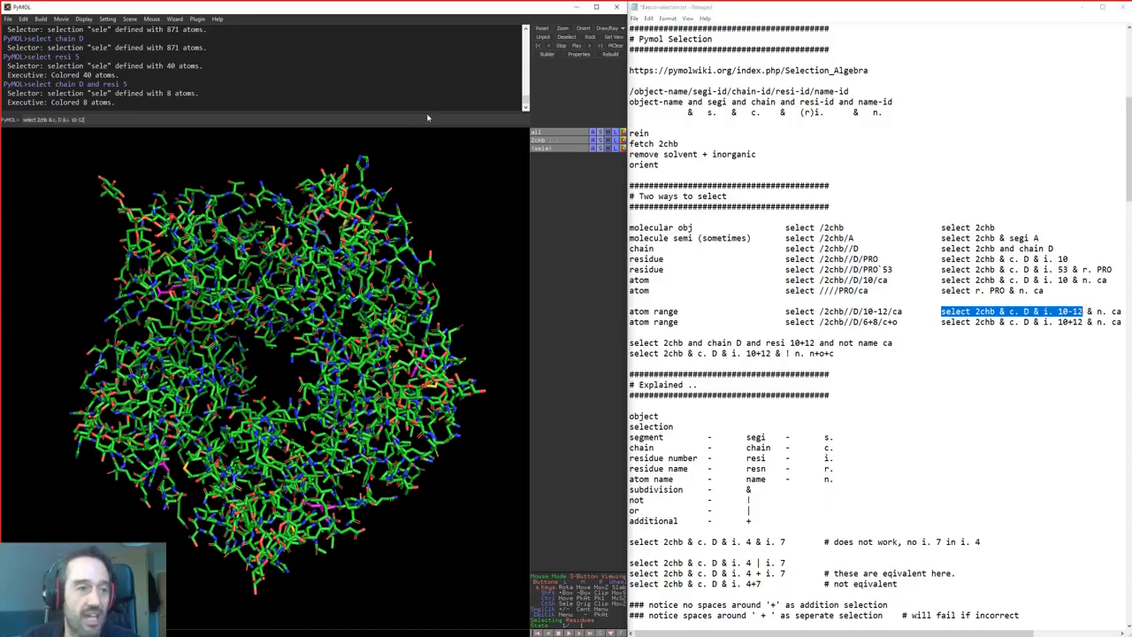
{"action": "key", "text": "Return"}
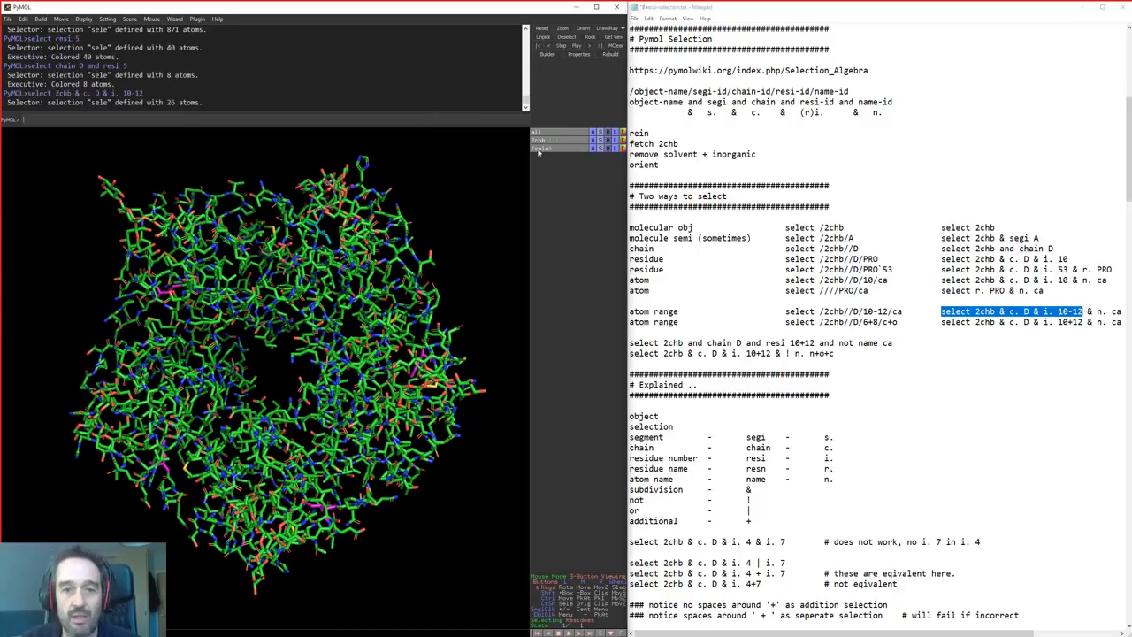
{"action": "left_click_drag", "start_coordinate": [495, 177], "coordinate": [331, 266]}
{"action": "right_click_drag", "start_coordinate": [332, 266], "coordinate": [346, 447]}
{"action": "left_click_drag", "start_coordinate": [346, 448], "coordinate": [398, 292]}
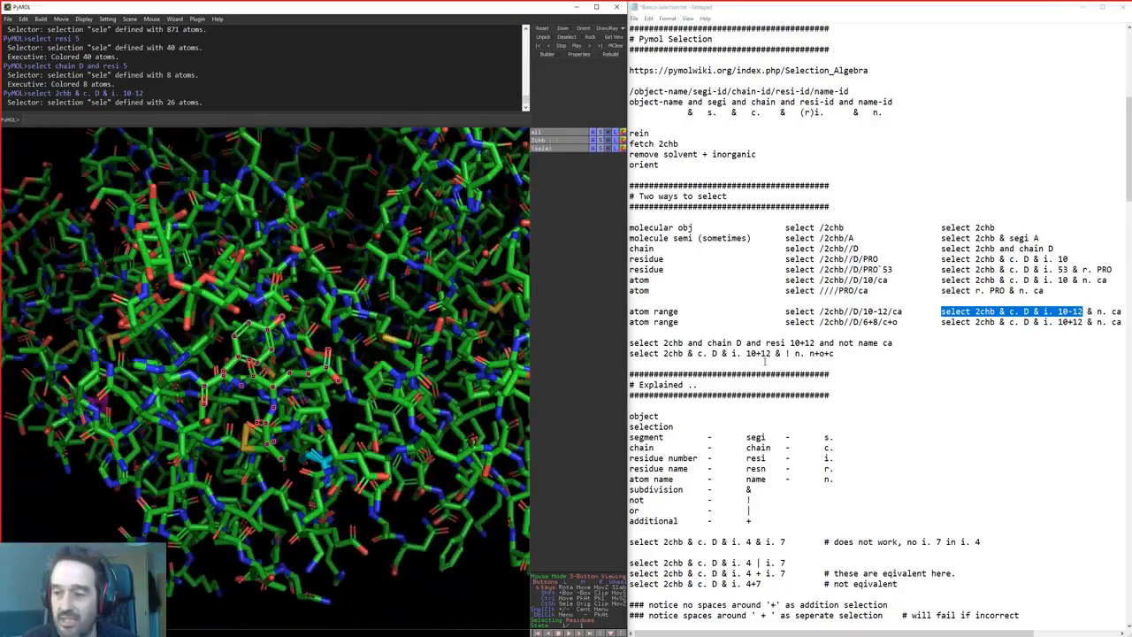
Copy the notes' example for two individual residues and run "select 2chb & c. D & i. 10+12"
{"action": "left_click", "coordinate": [1069, 322]}
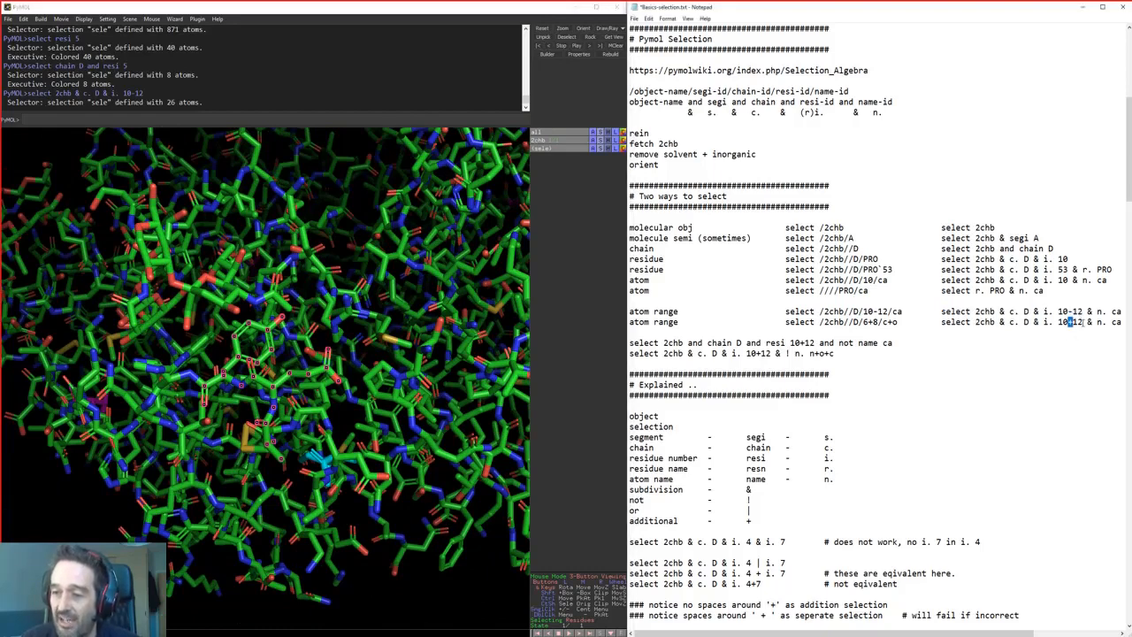
{"action": "left_click_drag", "start_coordinate": [1082, 321], "coordinate": [941, 321]}
{"action": "key", "text": "ctrl+c"}
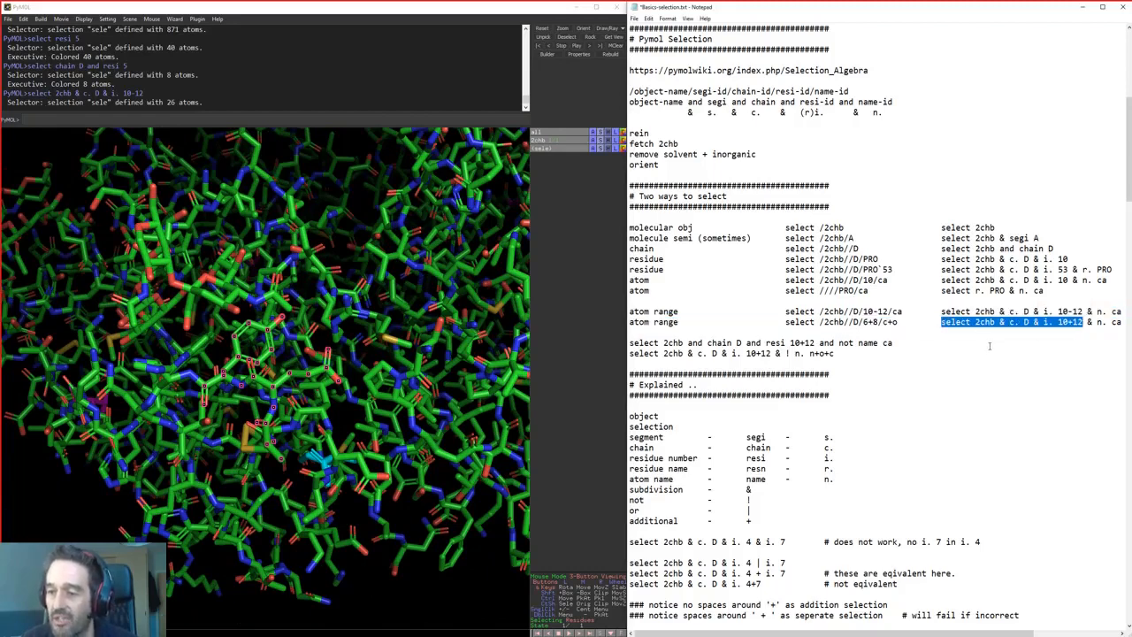
{"action": "left_click", "coordinate": [421, 121]}
{"action": "key", "text": "ctrl+v"}
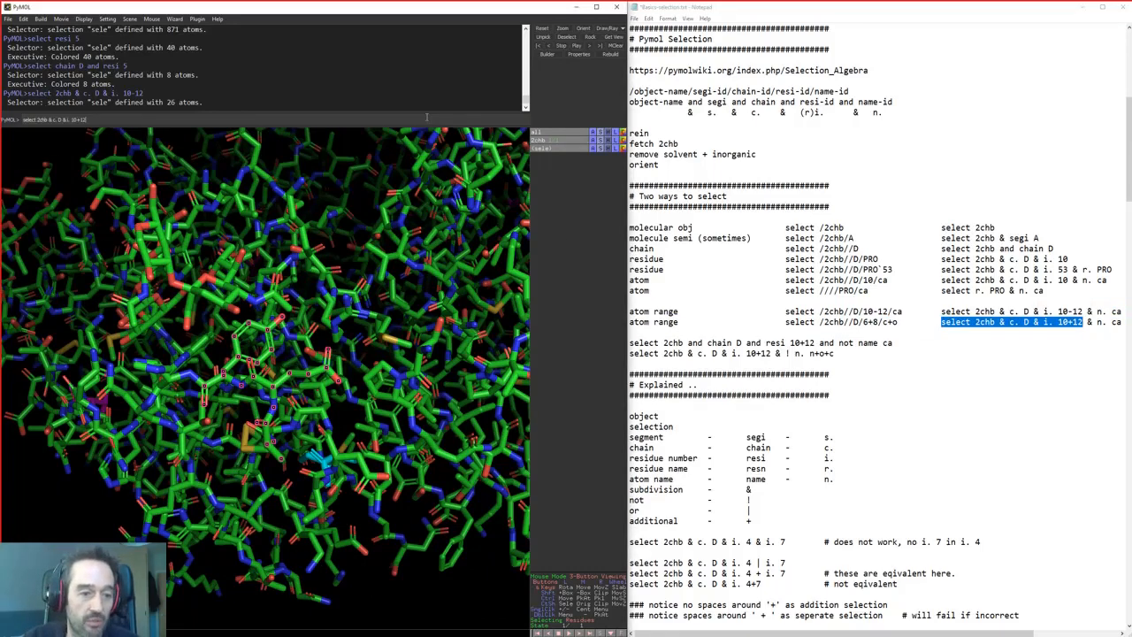
{"action": "key", "text": "Return"}
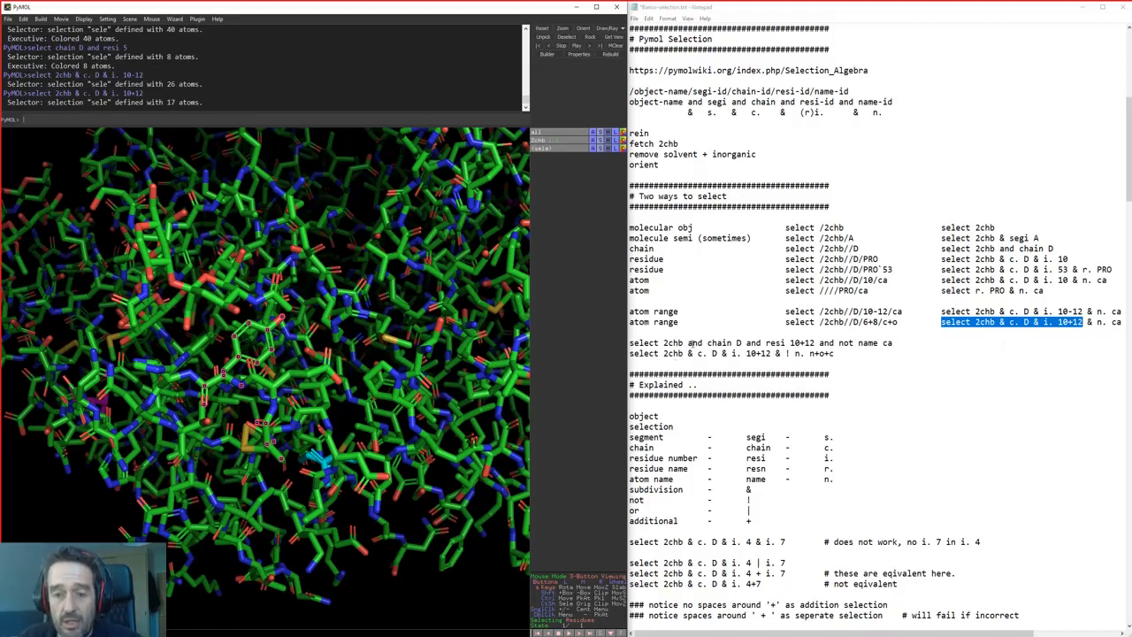
Compare the full words and, chain, resi and name in the long example with the abbreviations in the line below it
{"action": "double_click", "coordinate": [692, 342]}
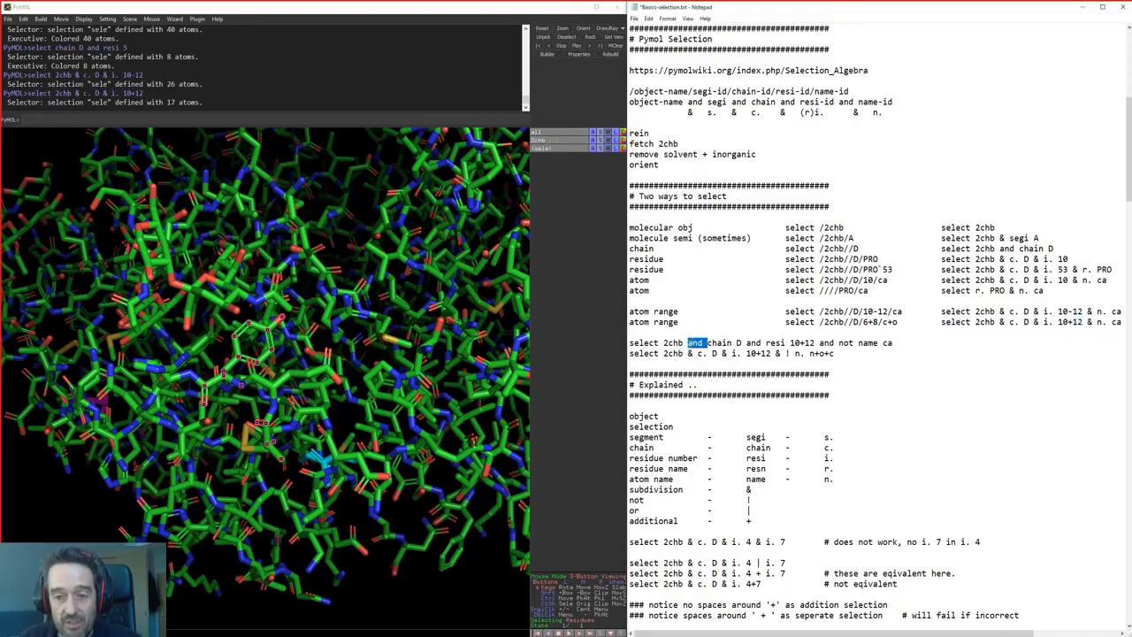
{"action": "double_click", "coordinate": [688, 354]}
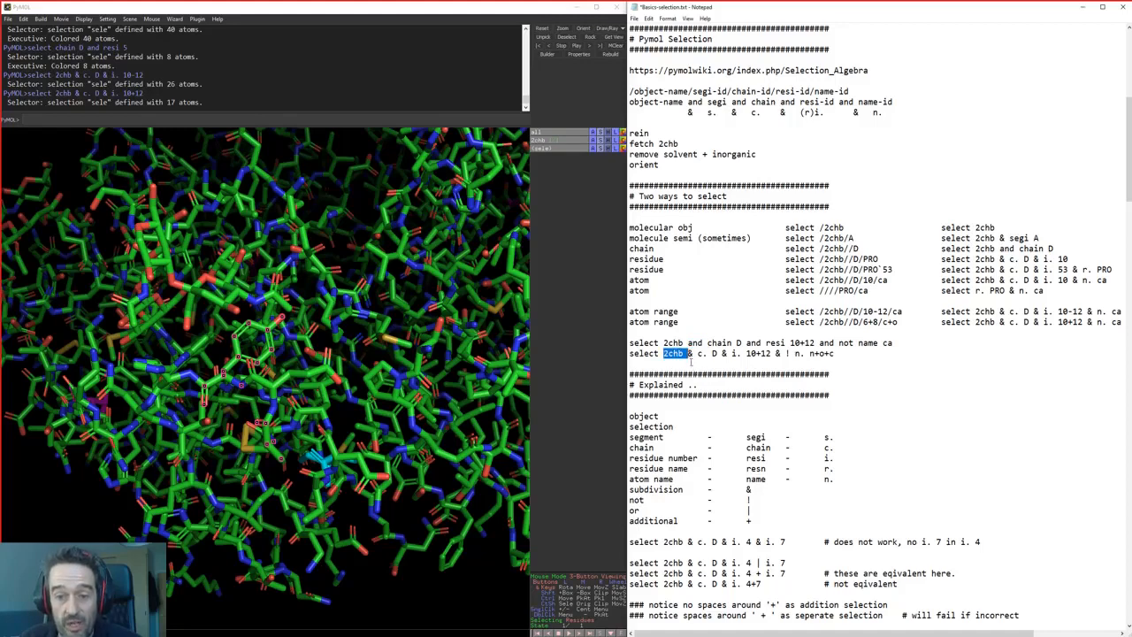
{"action": "double_click", "coordinate": [688, 354]}
{"action": "double_click", "coordinate": [690, 354]}
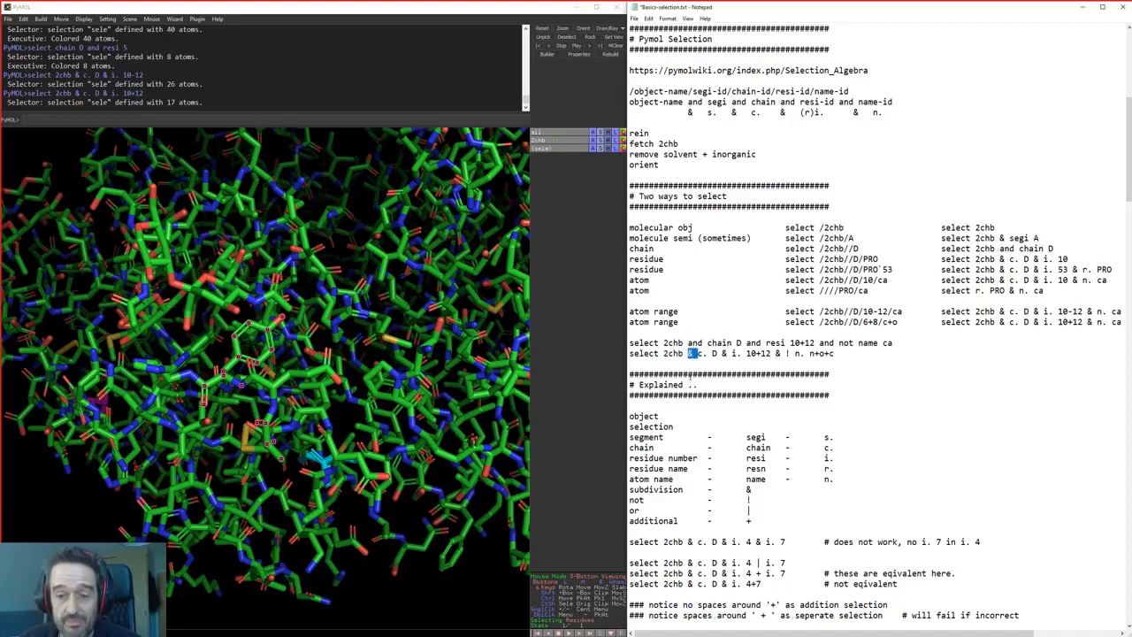
{"action": "double_click", "coordinate": [720, 343]}
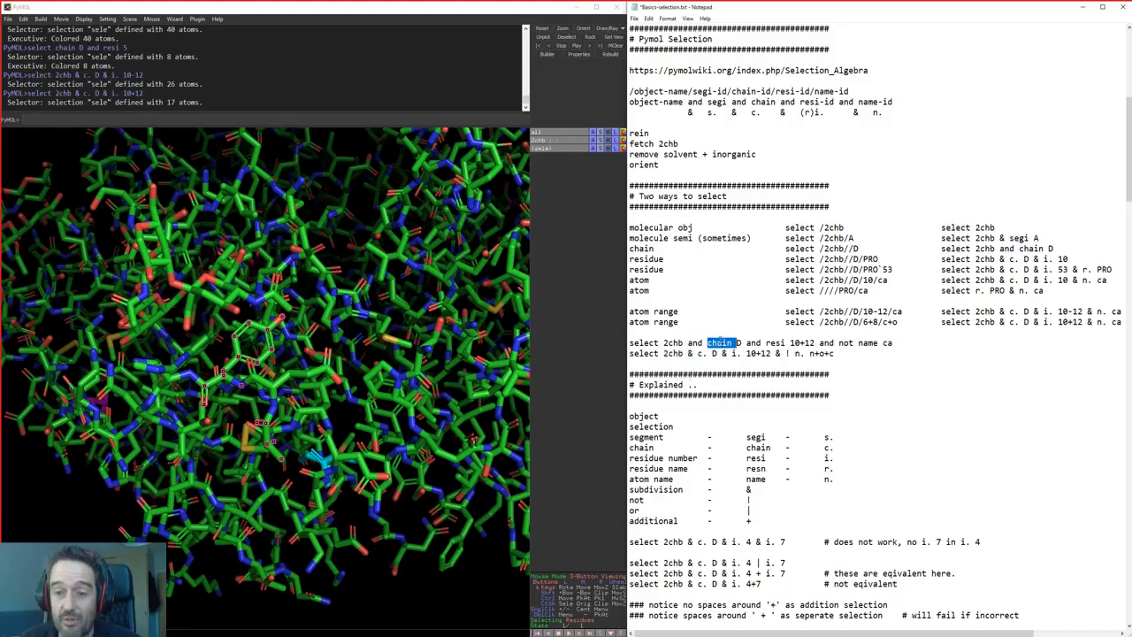
{"action": "double_click", "coordinate": [702, 354]}
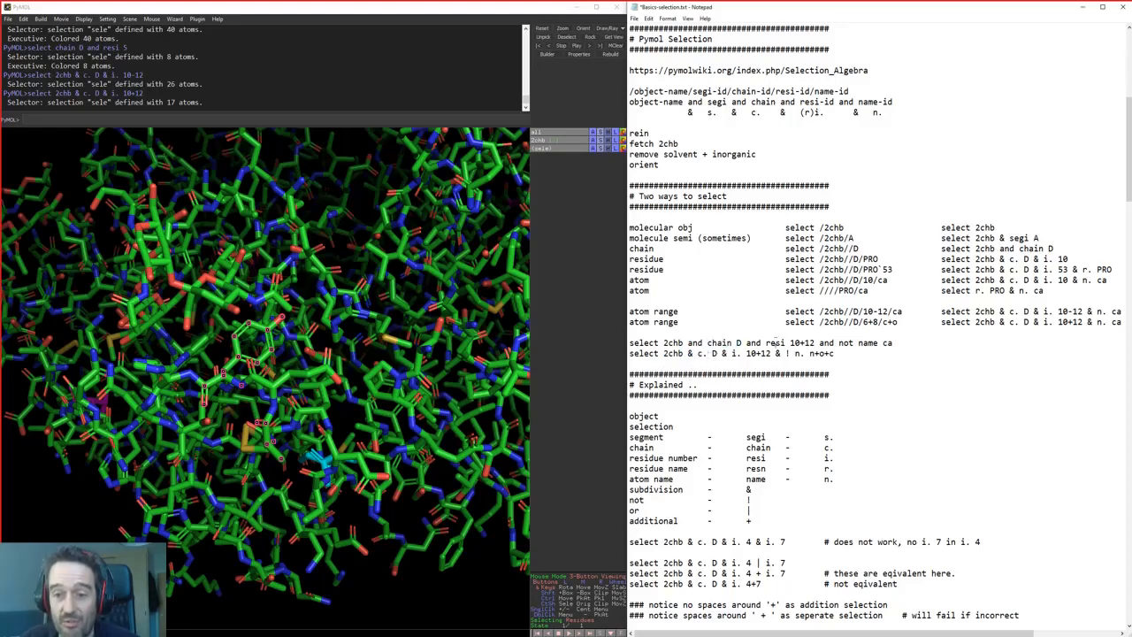
{"action": "double_click", "coordinate": [776, 343]}
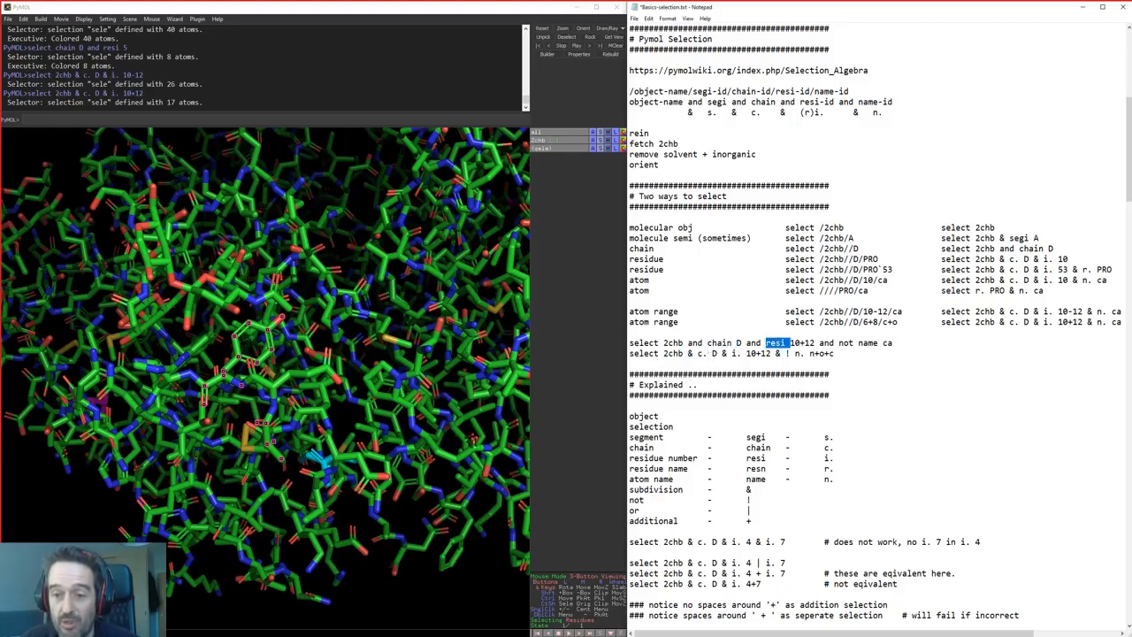
{"action": "left_click_drag", "start_coordinate": [790, 343], "coordinate": [815, 343]}
{"action": "double_click", "coordinate": [734, 354]}
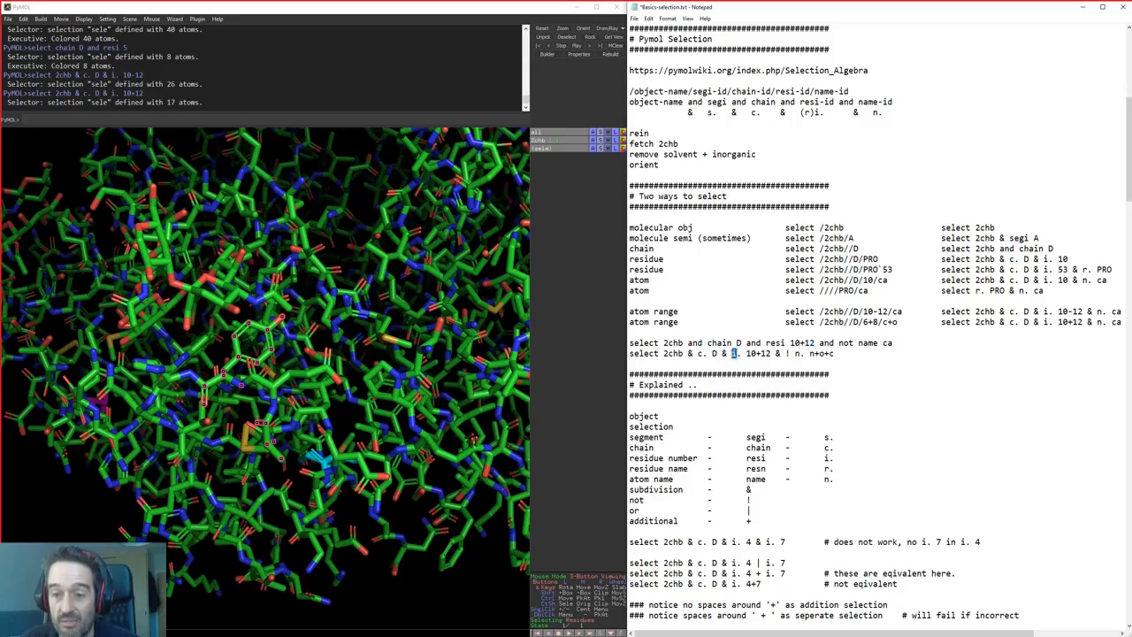
{"action": "double_click", "coordinate": [871, 343]}
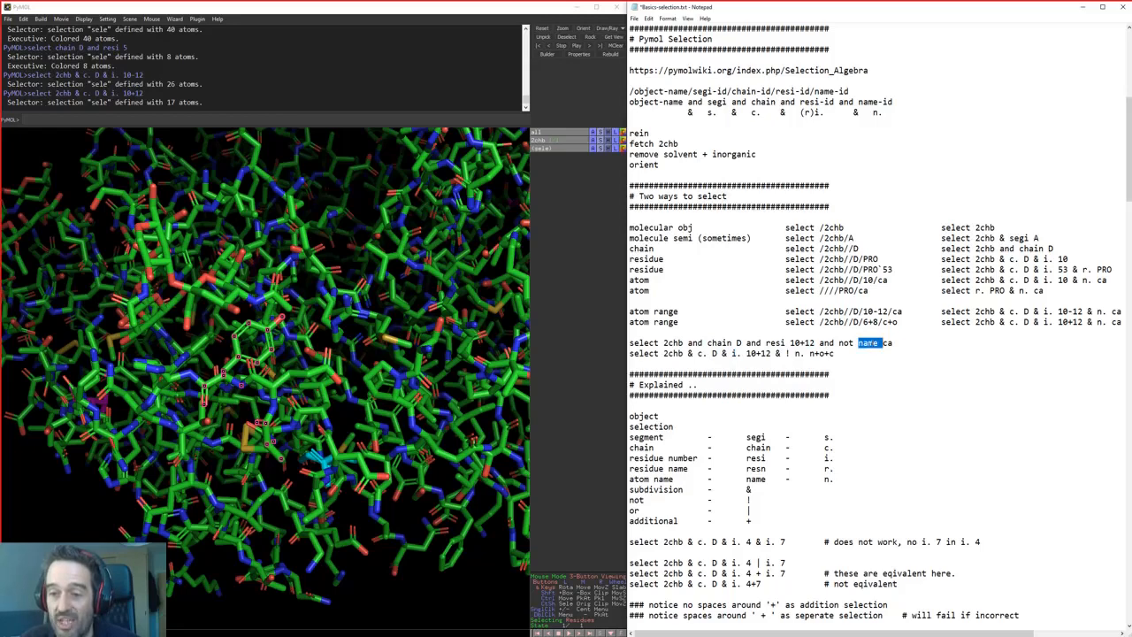
{"action": "left_click_drag", "start_coordinate": [795, 354], "coordinate": [807, 354]}
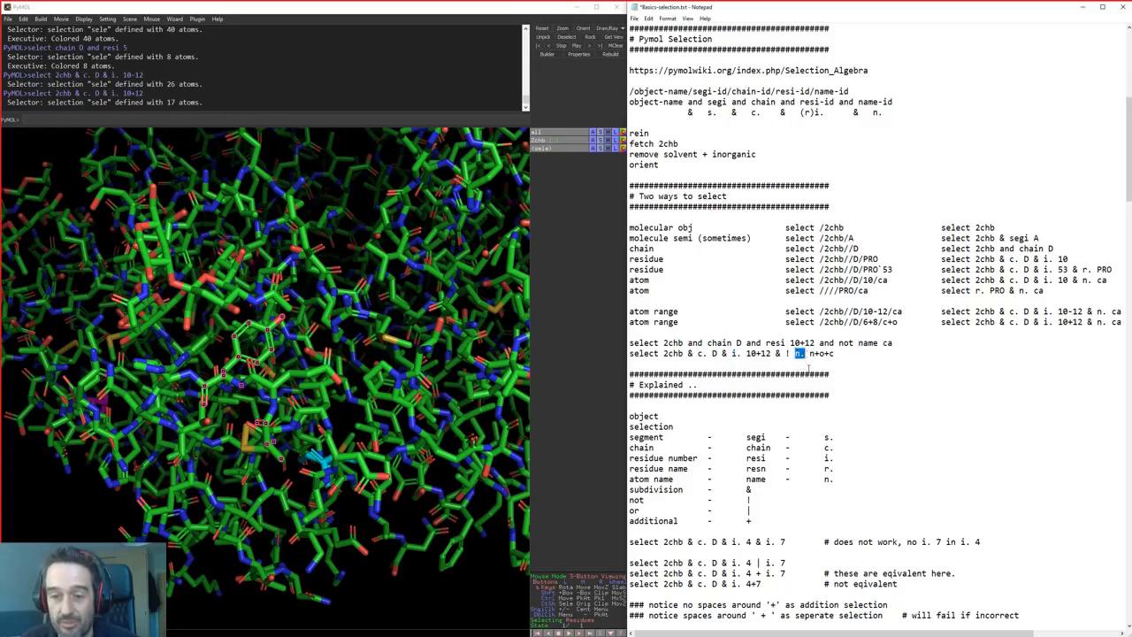
{"action": "left_click", "coordinate": [816, 374]}
Examine the notes' "Explained" table of selection keywords, short forms and operators, including the subdivision and not symbols
{"action": "scroll", "coordinate": [769, 364], "scroll_direction": "down", "scroll_amount": 3}
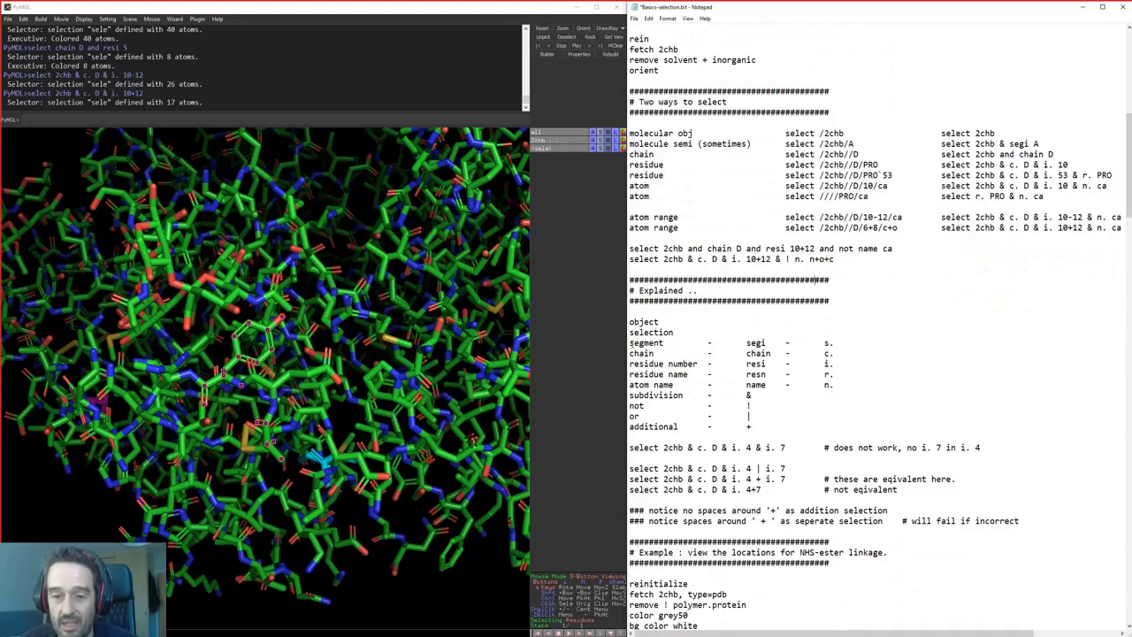
{"action": "left_click_drag", "start_coordinate": [631, 343], "coordinate": [880, 383]}
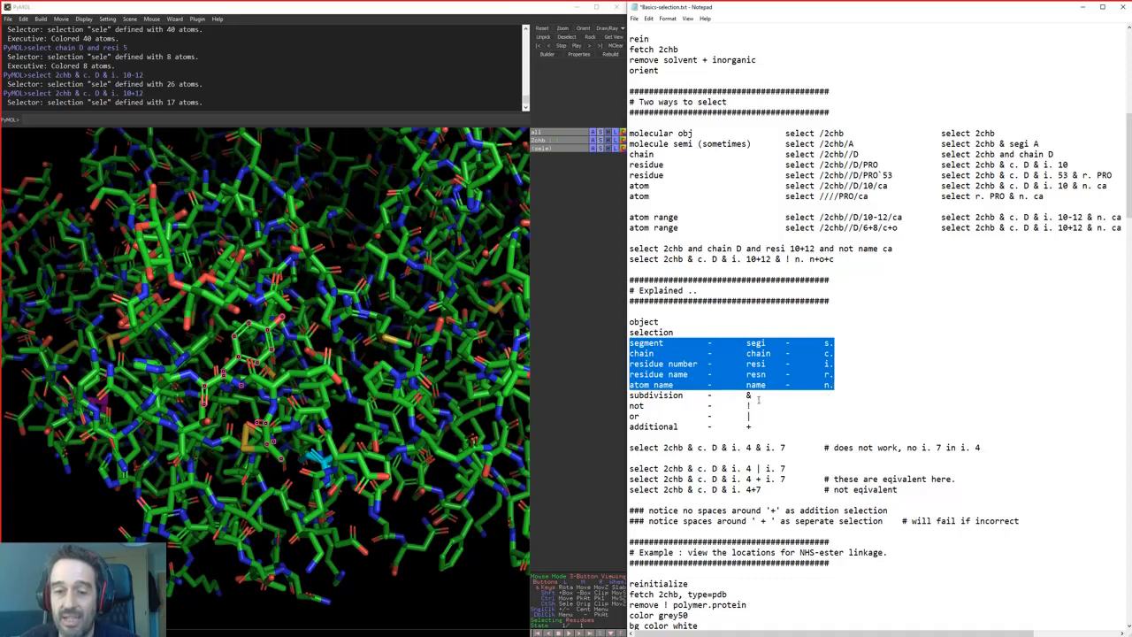
{"action": "left_click_drag", "start_coordinate": [751, 395], "coordinate": [621, 395]}
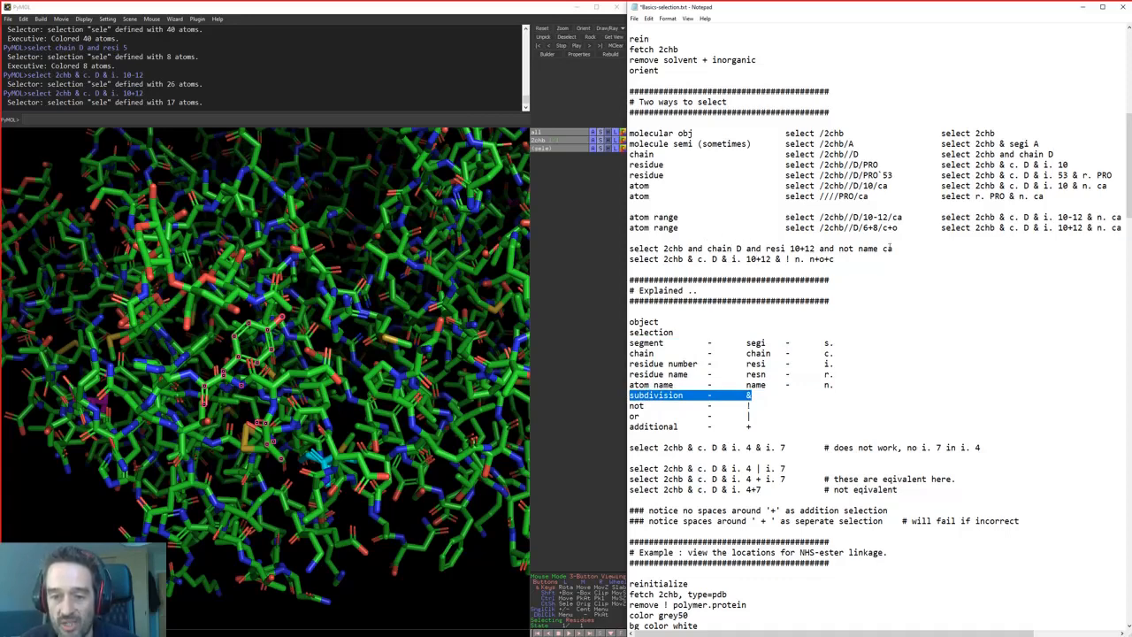
{"action": "double_click", "coordinate": [846, 249]}
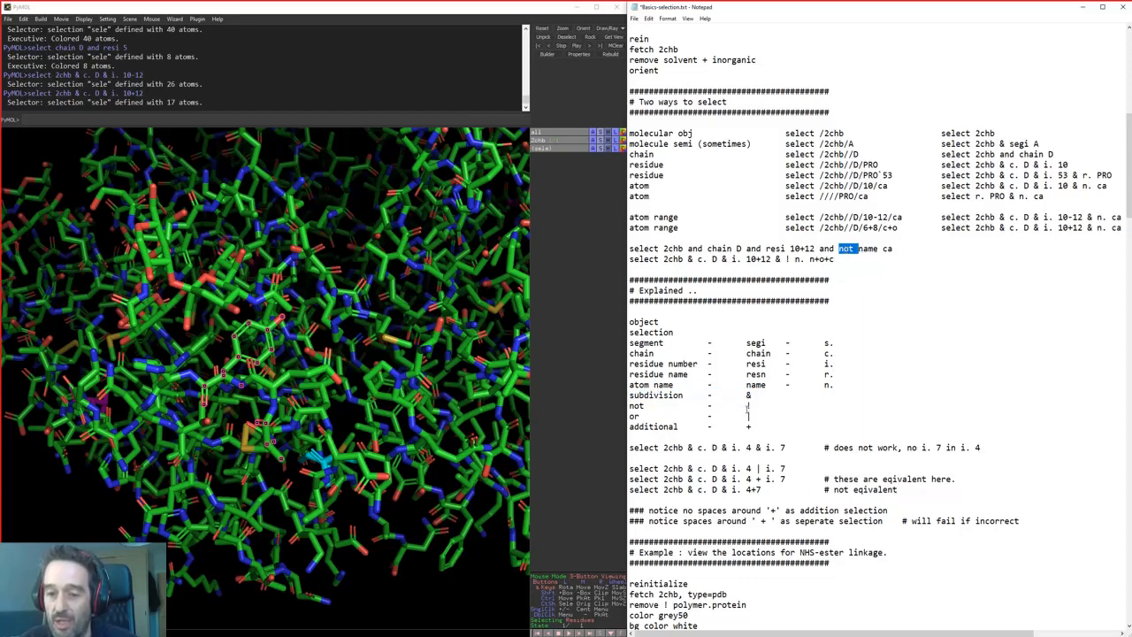
{"action": "double_click", "coordinate": [748, 406]}
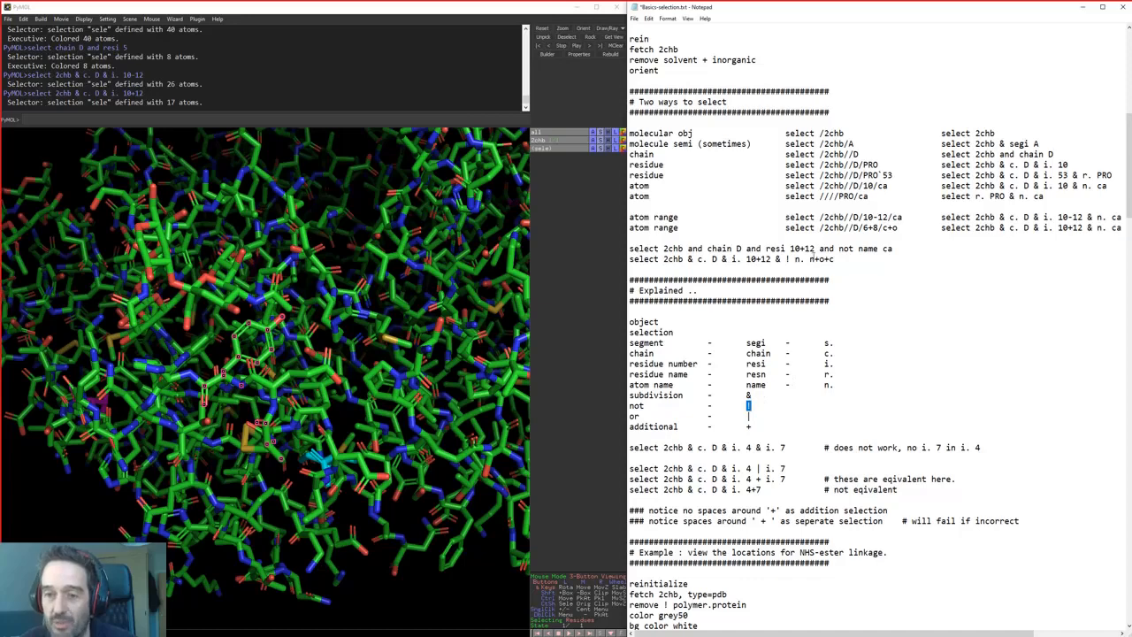
Copy the notes' full word-based example and run "select 2chb and chain D and resi 10+12 and not name ca"
{"action": "left_click_drag", "start_coordinate": [919, 249], "coordinate": [624, 244]}
{"action": "key", "text": "ctrl+c"}
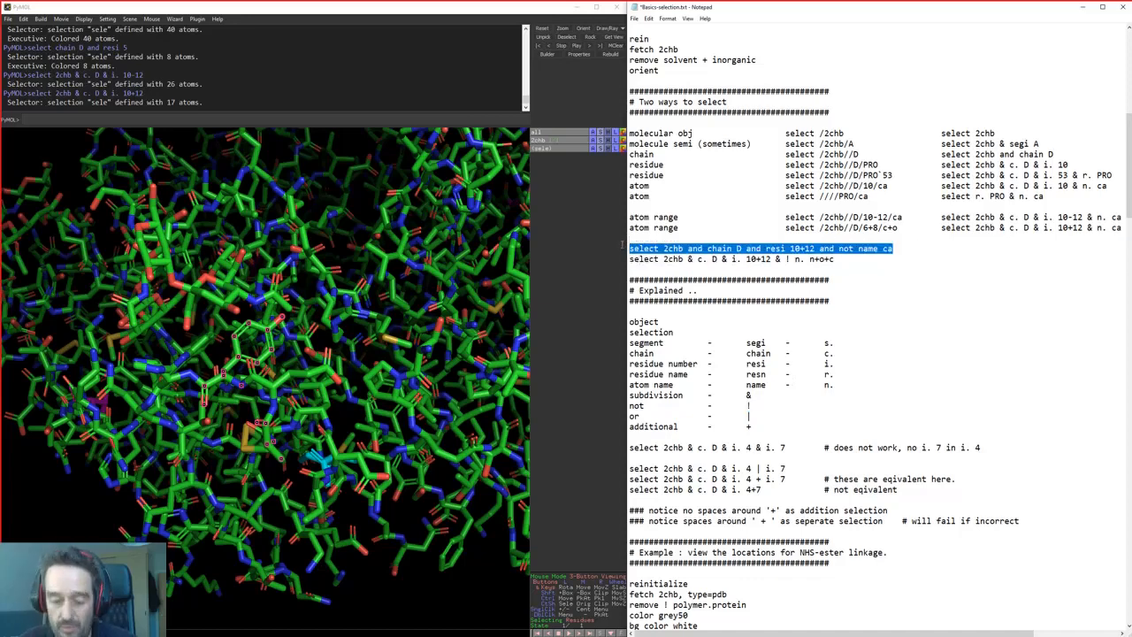
{"action": "left_click", "coordinate": [363, 118]}
{"action": "key", "text": "ctrl+v"}
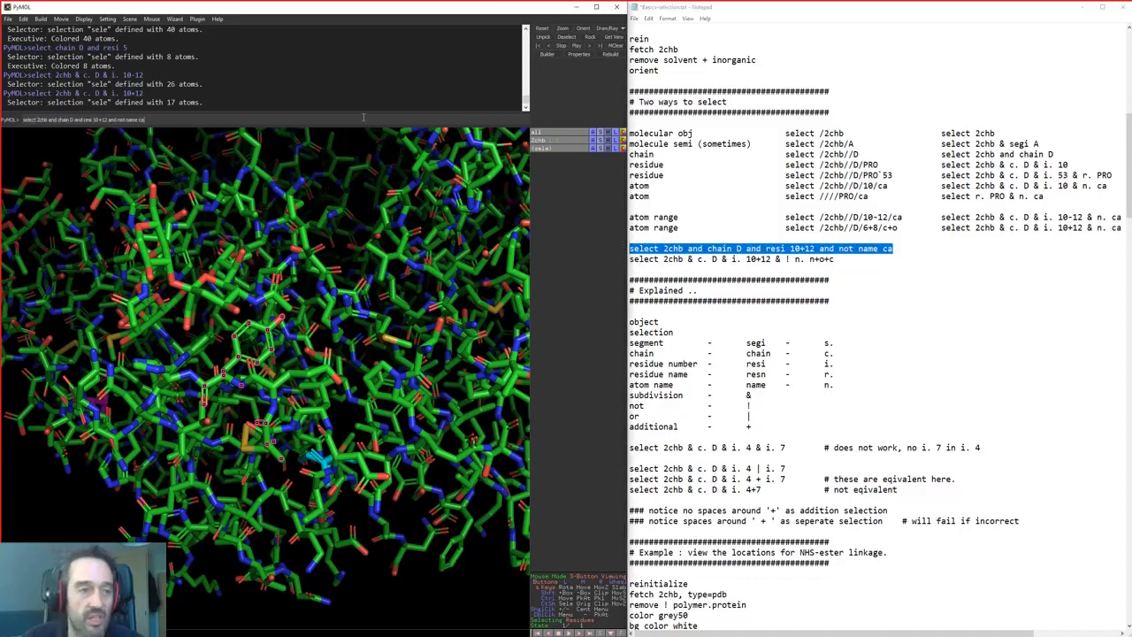
{"action": "key", "text": "Return"}
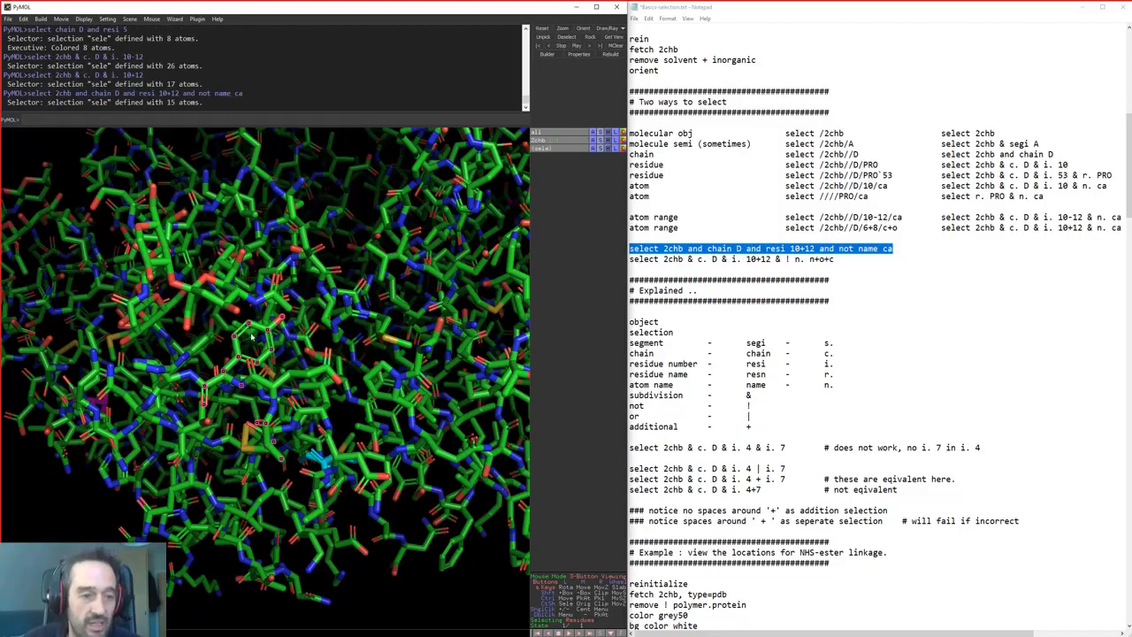
{"action": "middle_click", "coordinate": [226, 377]}
{"action": "right_click_drag", "start_coordinate": [294, 323], "coordinate": [304, 384]}
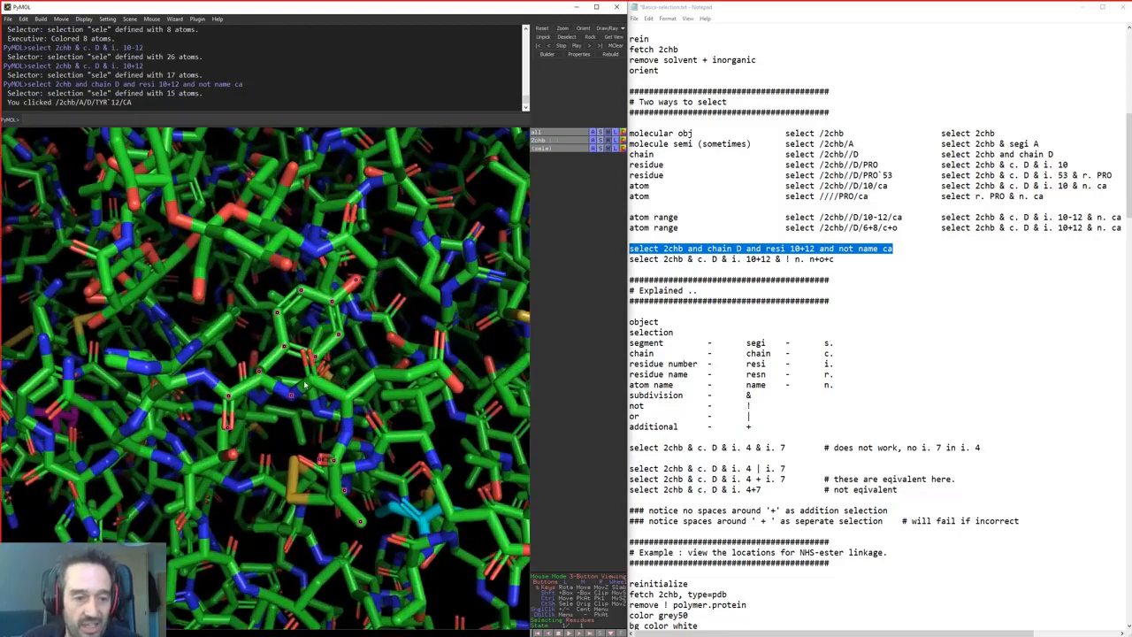
Inspect the selected atoms of residues 10 and 12 in the structure against the "not name ca" part of the notes' command
{"action": "left_click_drag", "start_coordinate": [304, 385], "coordinate": [321, 215]}
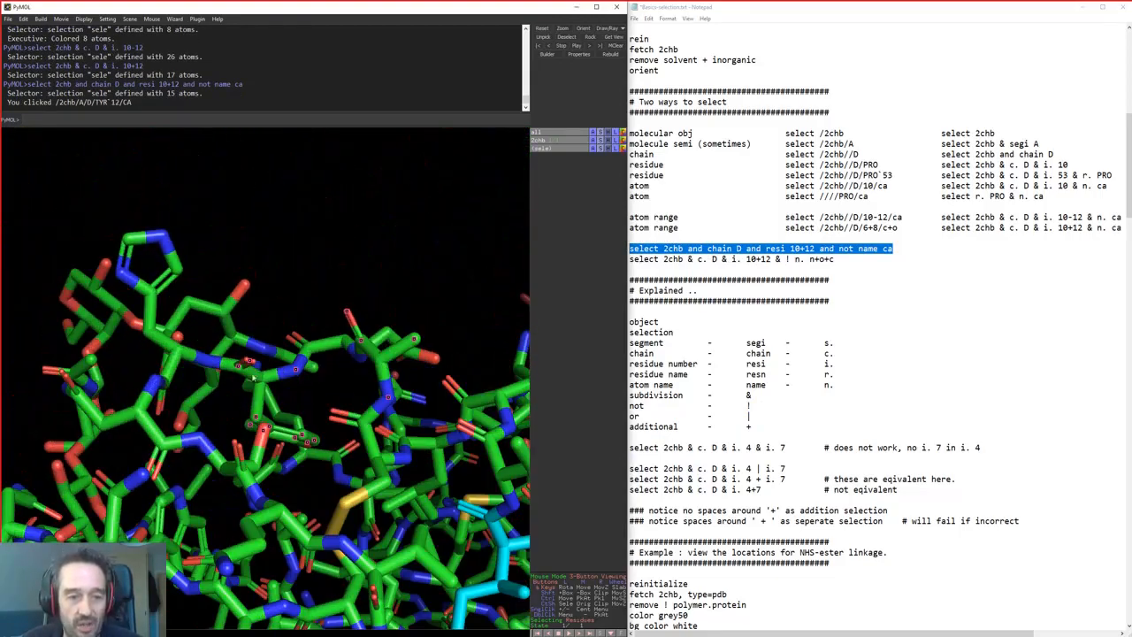
{"action": "mouse_move", "coordinate": [260, 382]}
{"action": "left_mouse_down"}
{"action": "mouse_move", "coordinate": [374, 372]}
{"action": "mouse_move", "coordinate": [331, 409]}
{"action": "mouse_move", "coordinate": [391, 379]}
{"action": "mouse_move", "coordinate": [277, 378]}
{"action": "left_mouse_up"}
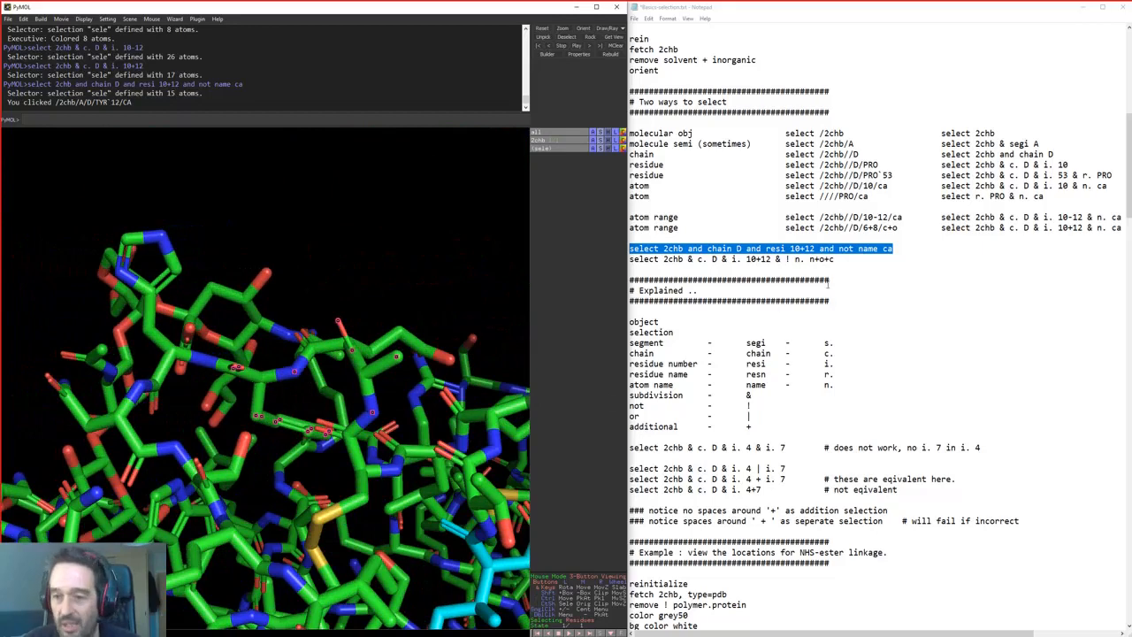
{"action": "left_click_drag", "start_coordinate": [838, 248], "coordinate": [915, 250]}
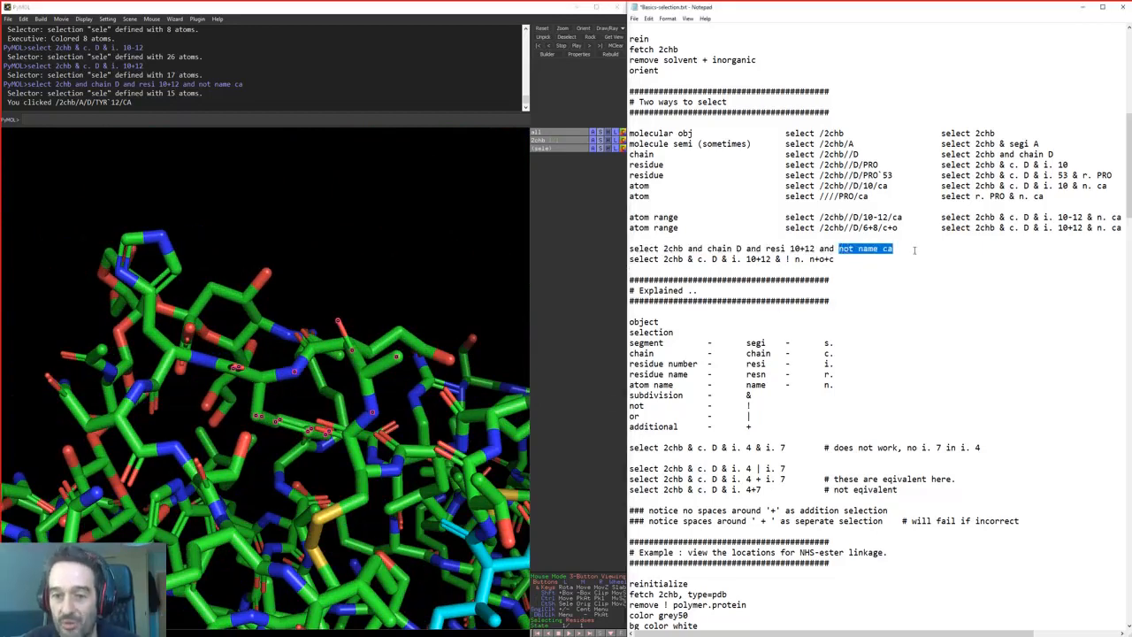
Compare the "additional" + operator in the "Explained" table with its use in the "i. 10+12" atom range example
{"action": "scroll", "coordinate": [914, 250], "scroll_direction": "down", "scroll_amount": 3}
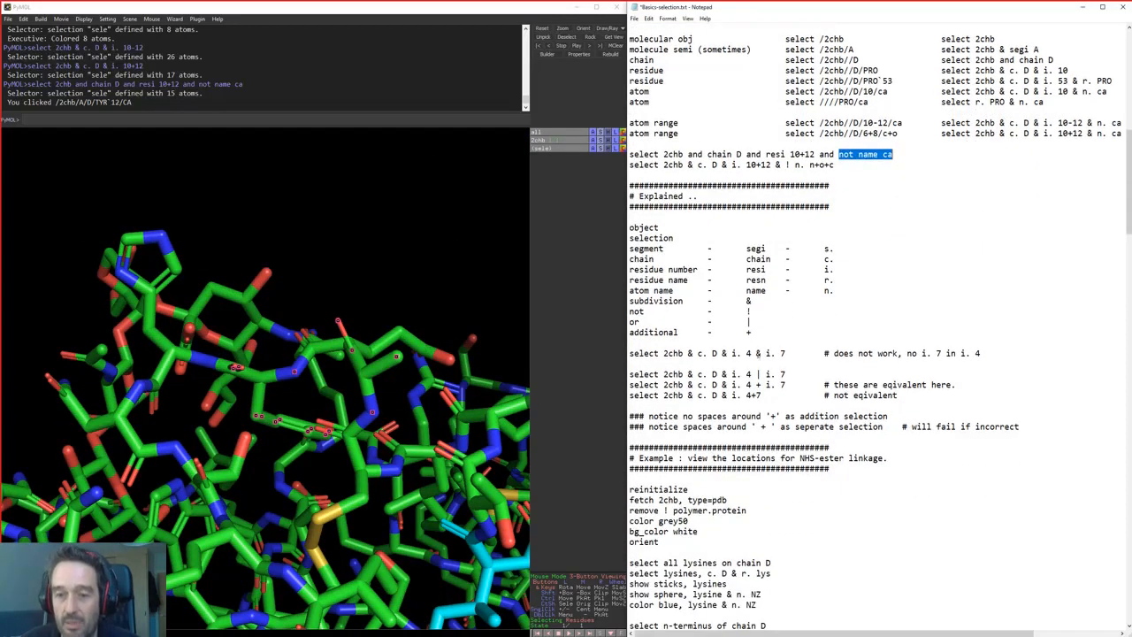
{"action": "left_click_drag", "start_coordinate": [746, 333], "coordinate": [764, 332]}
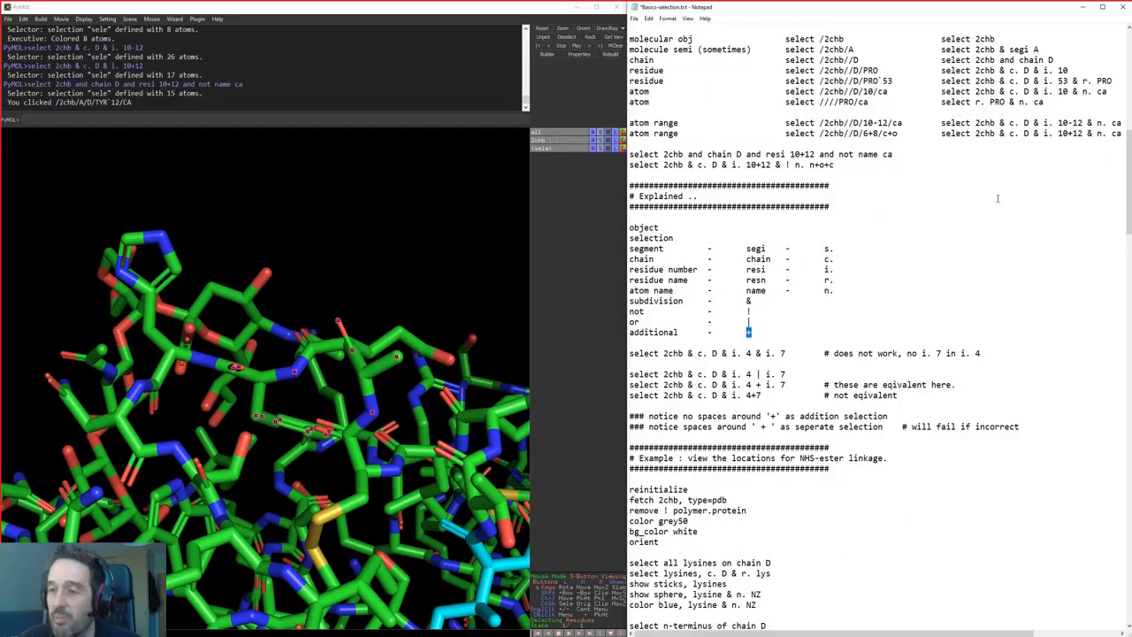
{"action": "left_click_drag", "start_coordinate": [1066, 134], "coordinate": [1073, 134]}
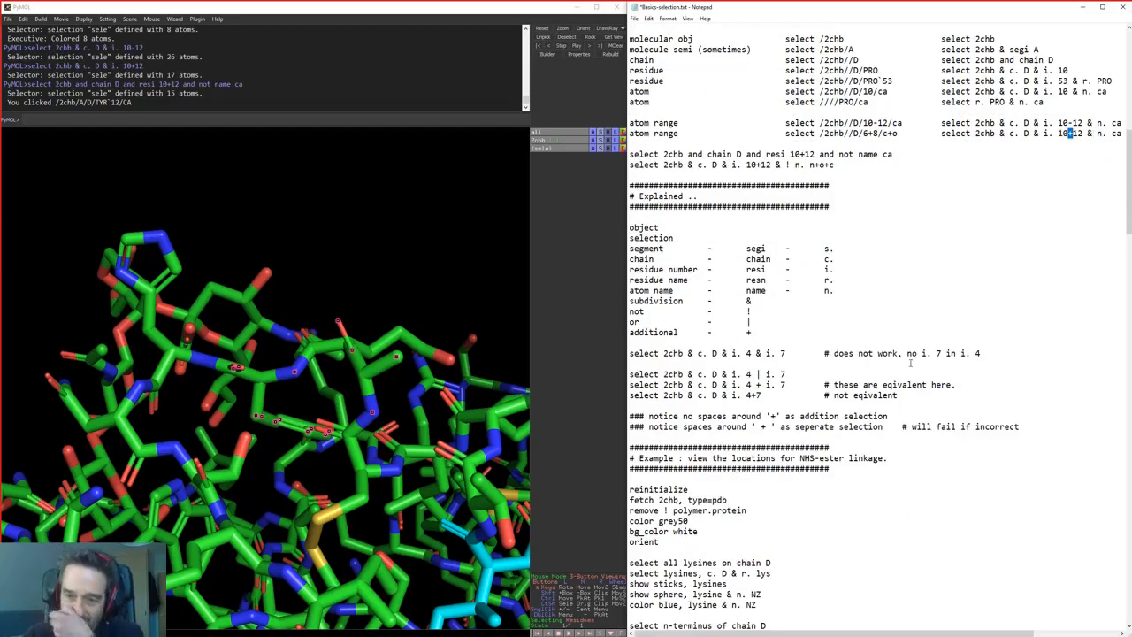
Copy the notes' example marked "does not work" and run "select 2chb & c. D & i. 4 & i. 7"
{"action": "scroll", "coordinate": [821, 352], "scroll_direction": "down", "scroll_amount": 2}
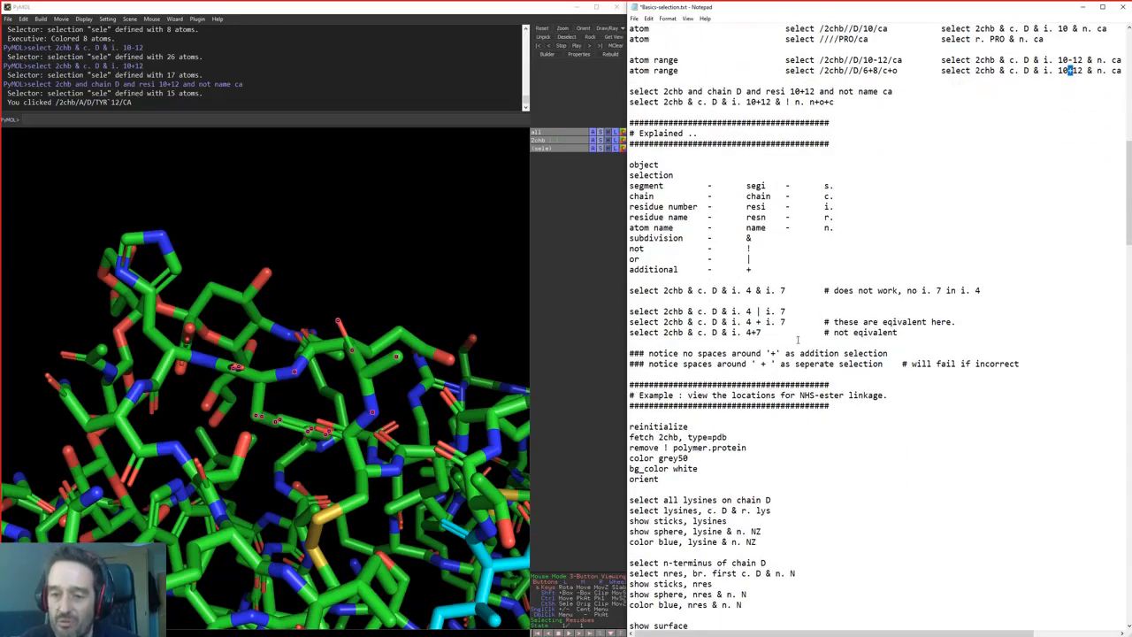
{"action": "left_click_drag", "start_coordinate": [630, 290], "coordinate": [785, 291]}
{"action": "key", "text": "ctrl+c"}
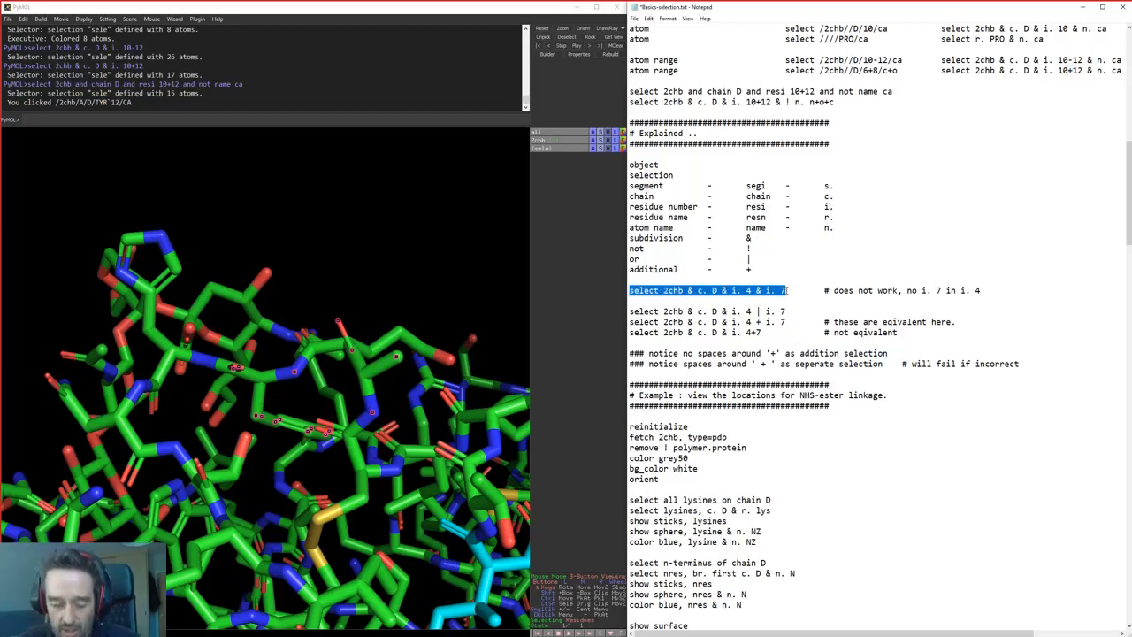
{"action": "left_click", "coordinate": [346, 117]}
{"action": "key", "text": "ctrl+v"}
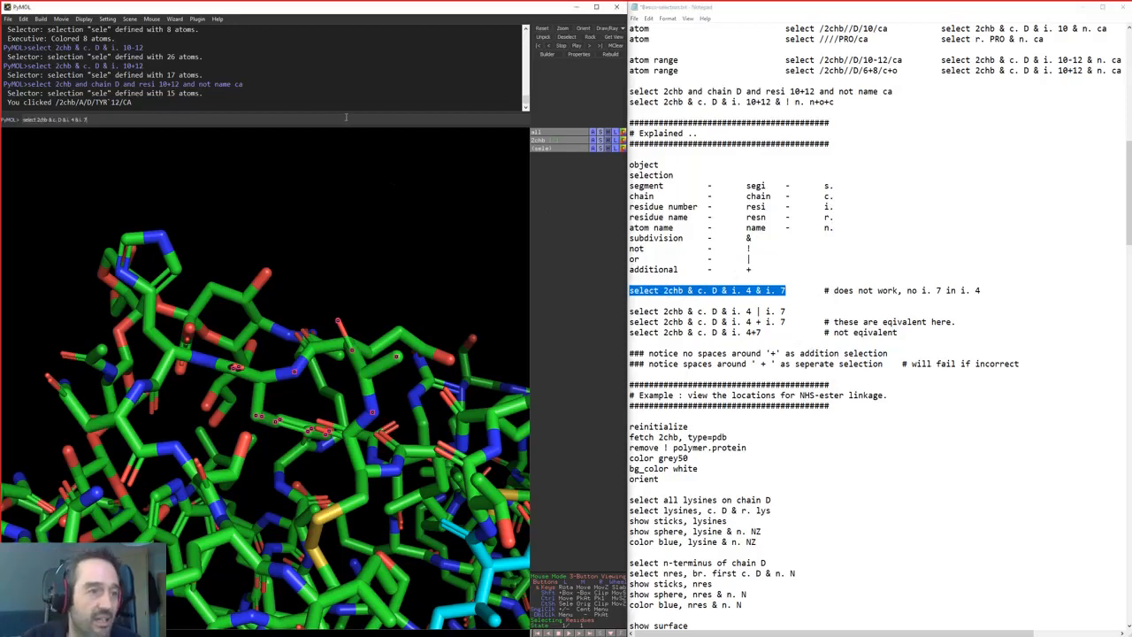
{"action": "key", "text": "Return"}
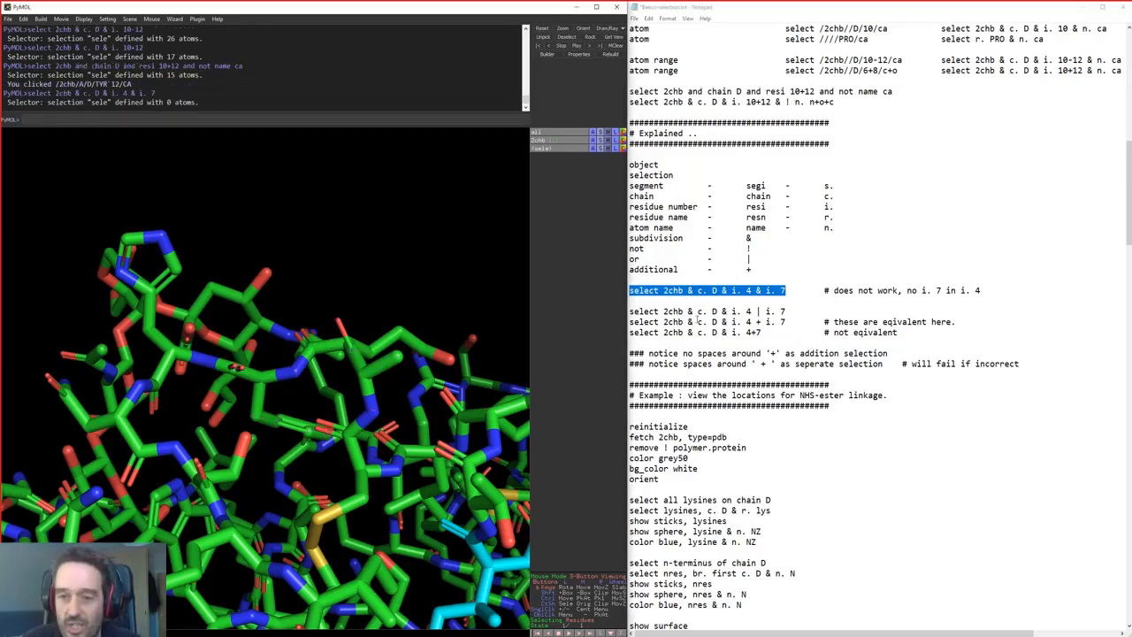
Examine how the second & subdivides "& i. 4" in the notes' "i. 4 & i. 7" example
{"action": "left_click", "coordinate": [752, 291]}
{"action": "left_click_drag", "start_coordinate": [751, 290], "coordinate": [764, 291]}
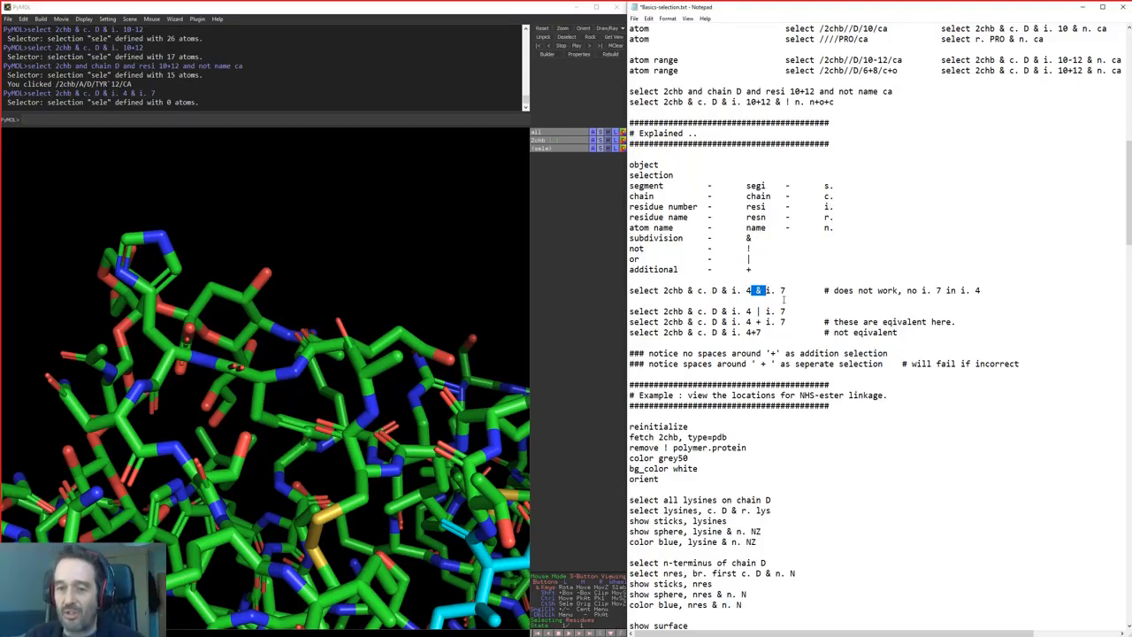
{"action": "left_click", "coordinate": [758, 290]}
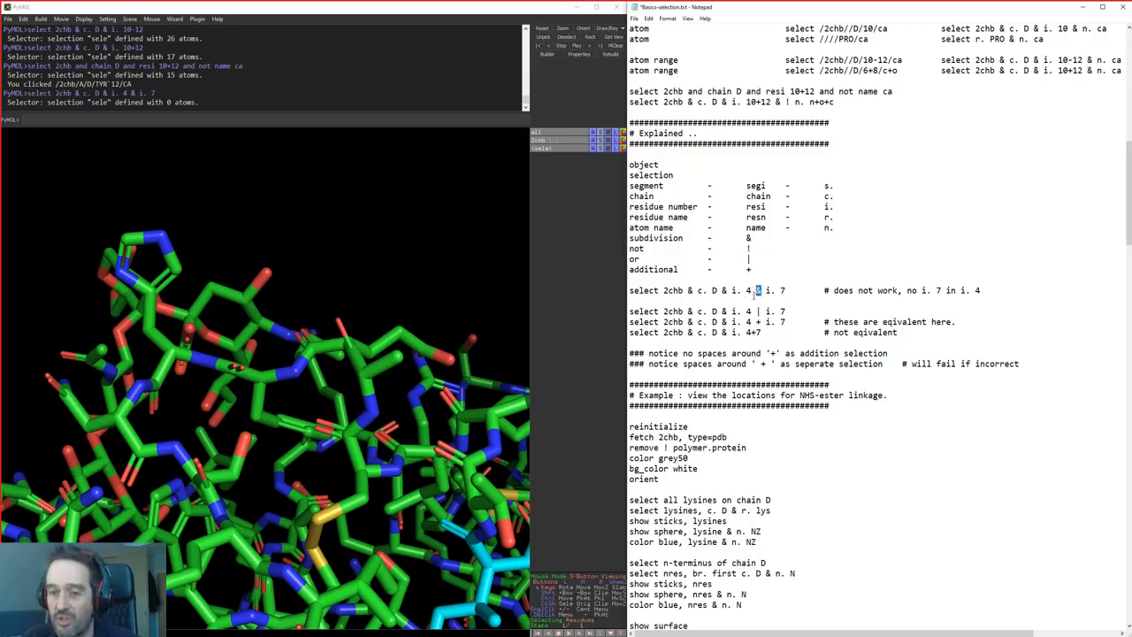
{"action": "double_click", "coordinate": [733, 290]}
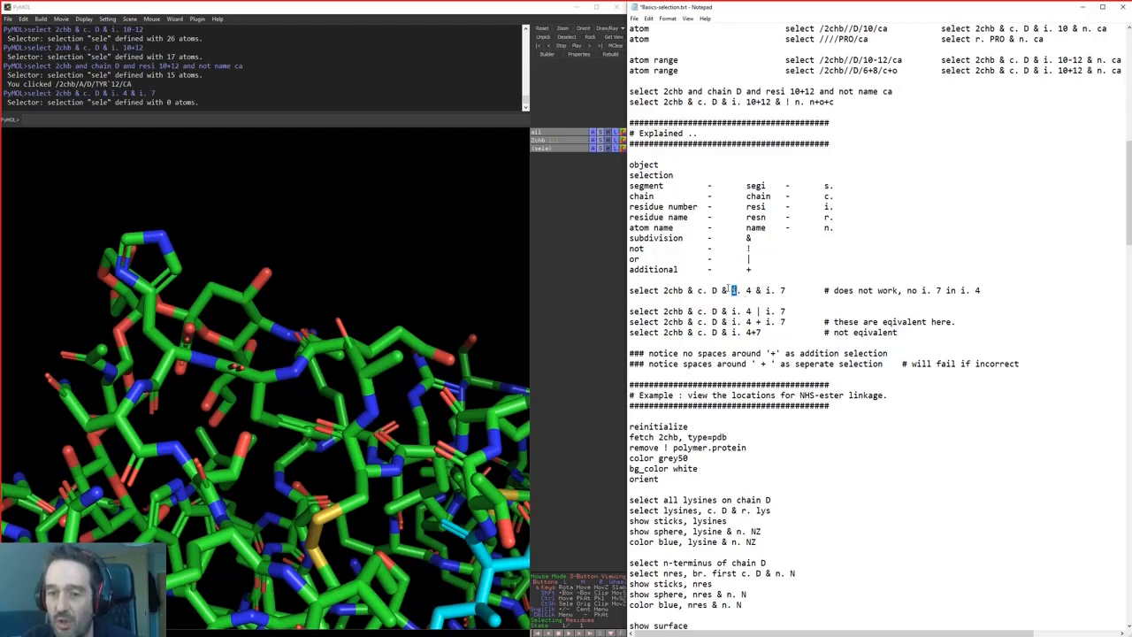
{"action": "left_click_drag", "start_coordinate": [758, 290], "coordinate": [722, 290]}
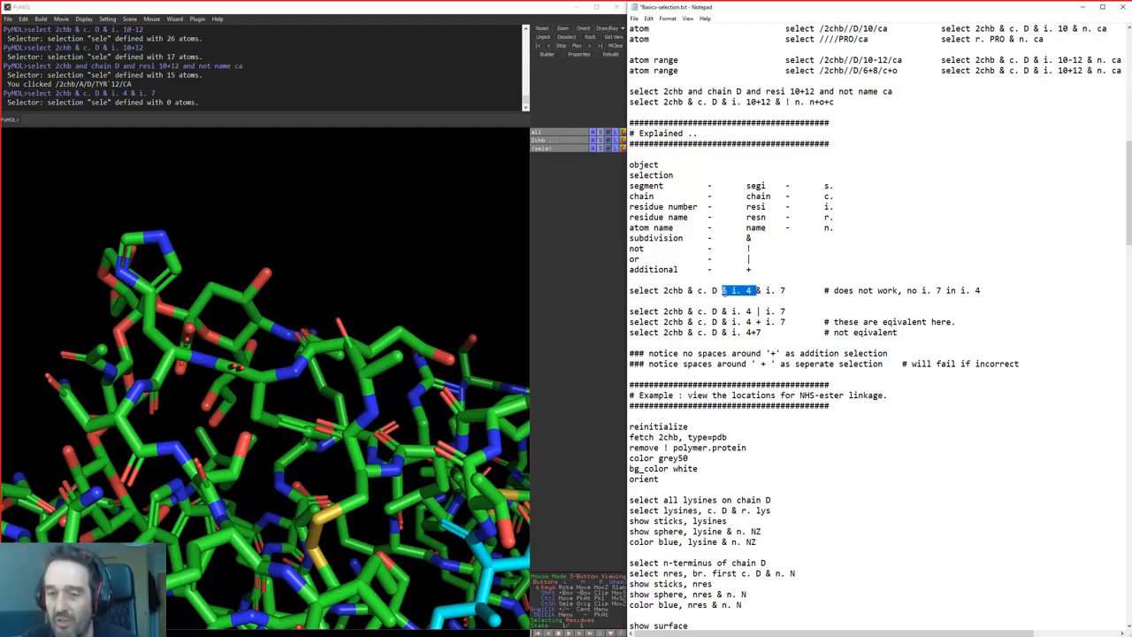
{"action": "left_click", "coordinate": [756, 290]}
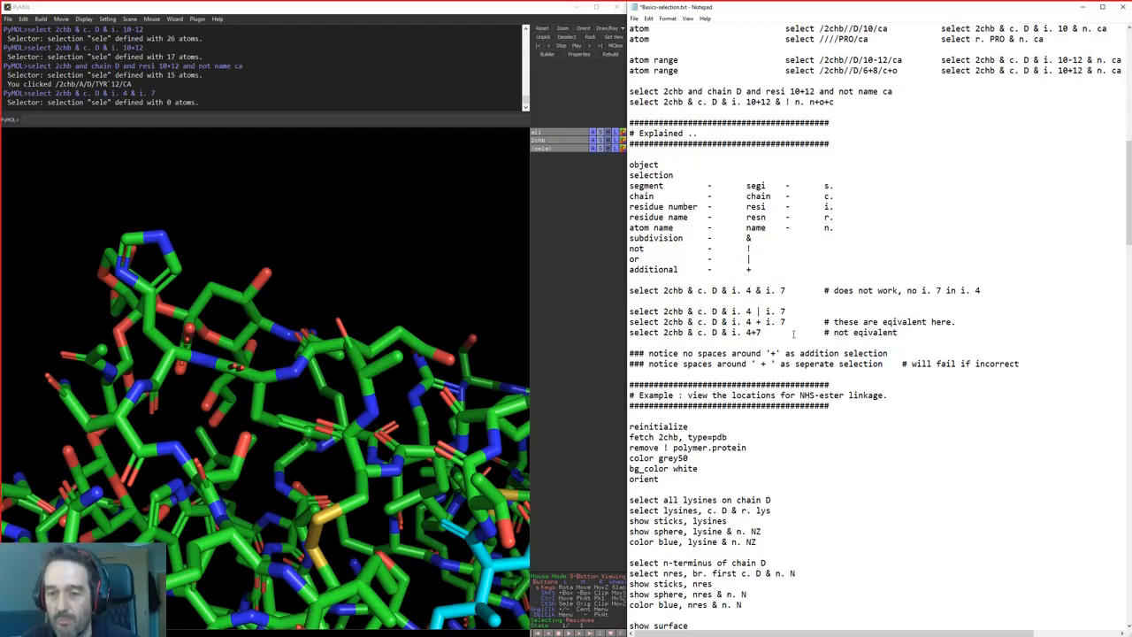
Examine the | operator in "i. 4 | i. 7" and its "or" entry in the "Explained" table
{"action": "left_click_drag", "start_coordinate": [756, 312], "coordinate": [761, 311]}
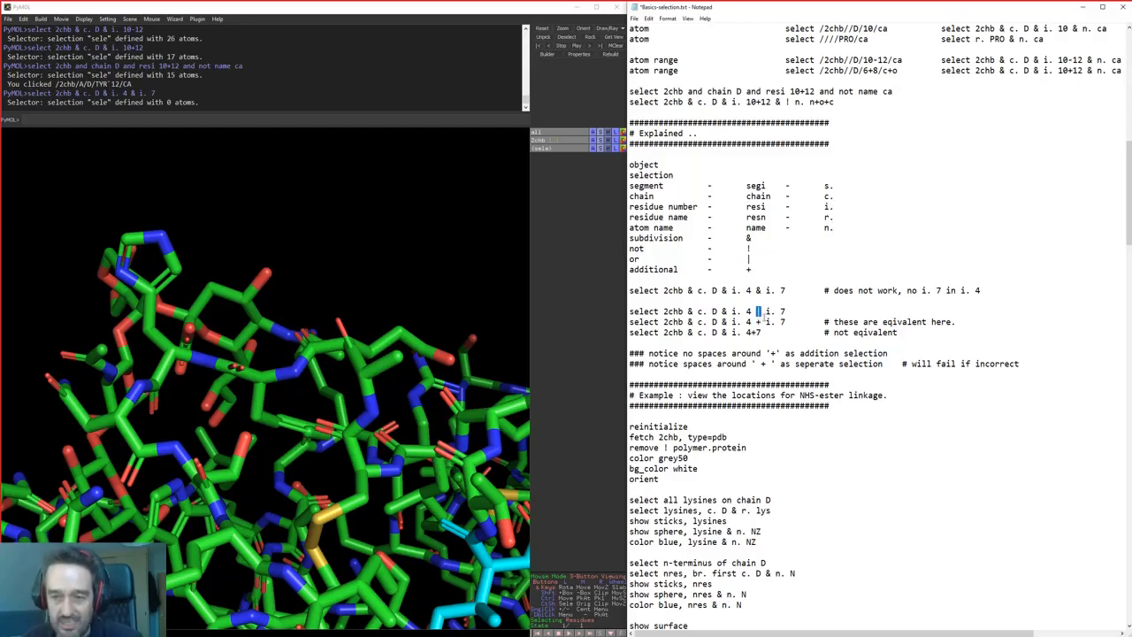
{"action": "left_click", "coordinate": [759, 311]}
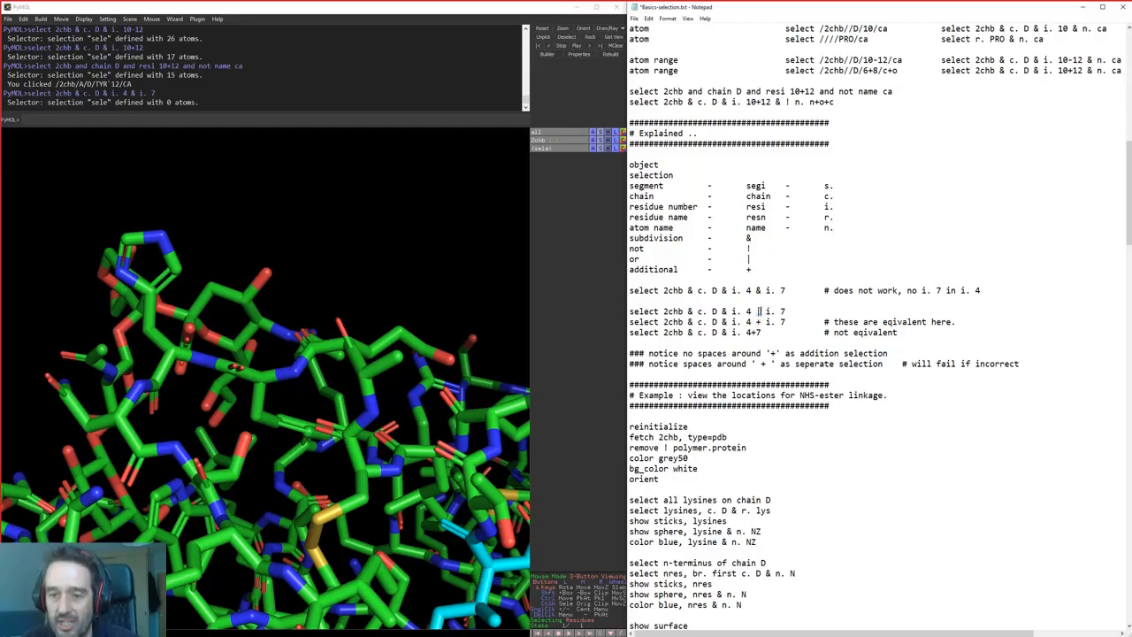
{"action": "left_click_drag", "start_coordinate": [756, 311], "coordinate": [761, 312]}
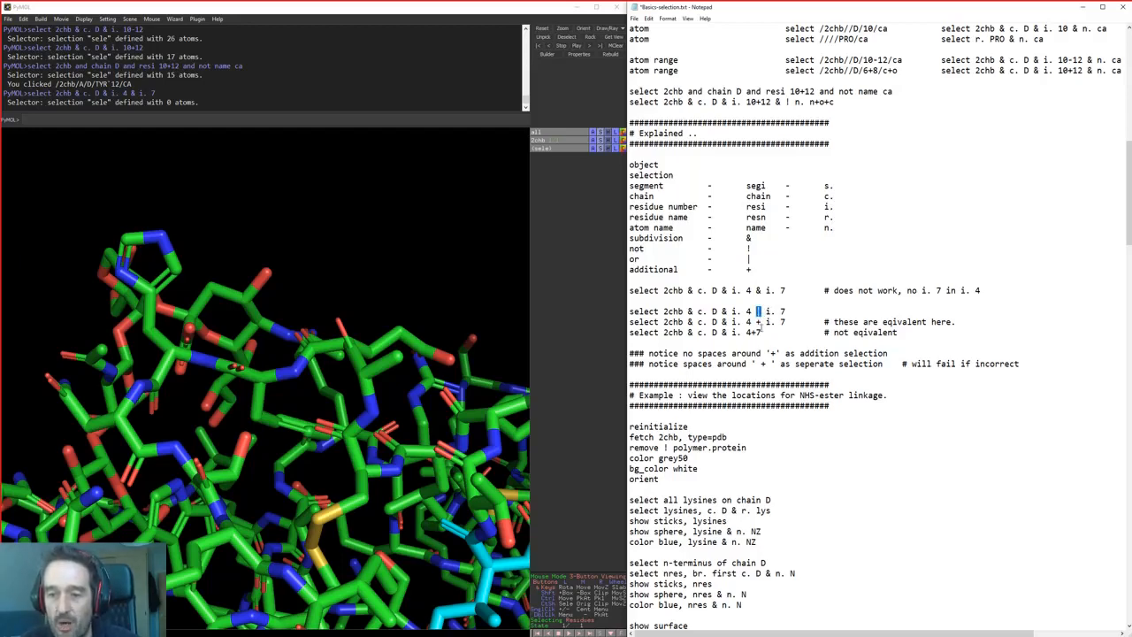
{"action": "left_click_drag", "start_coordinate": [758, 257], "coordinate": [609, 259]}
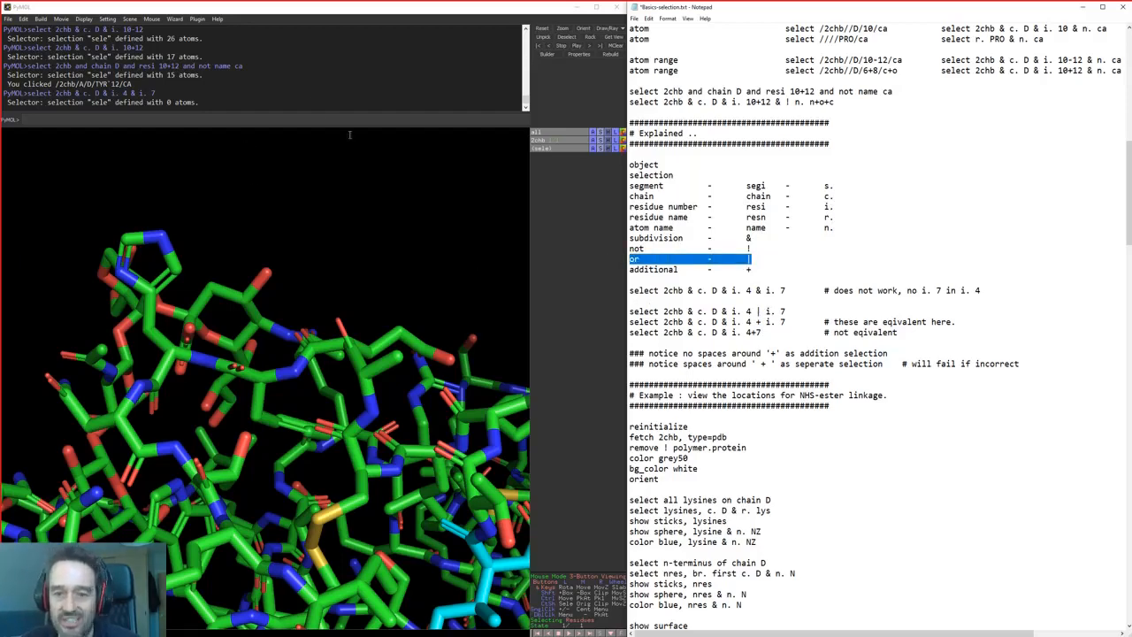
Compare the notes' "i. 4 | i. 7", spaced "i. 4 + i. 7" and unspaced "i. 4+7" commands
{"action": "left_click_drag", "start_coordinate": [786, 322], "coordinate": [627, 312]}
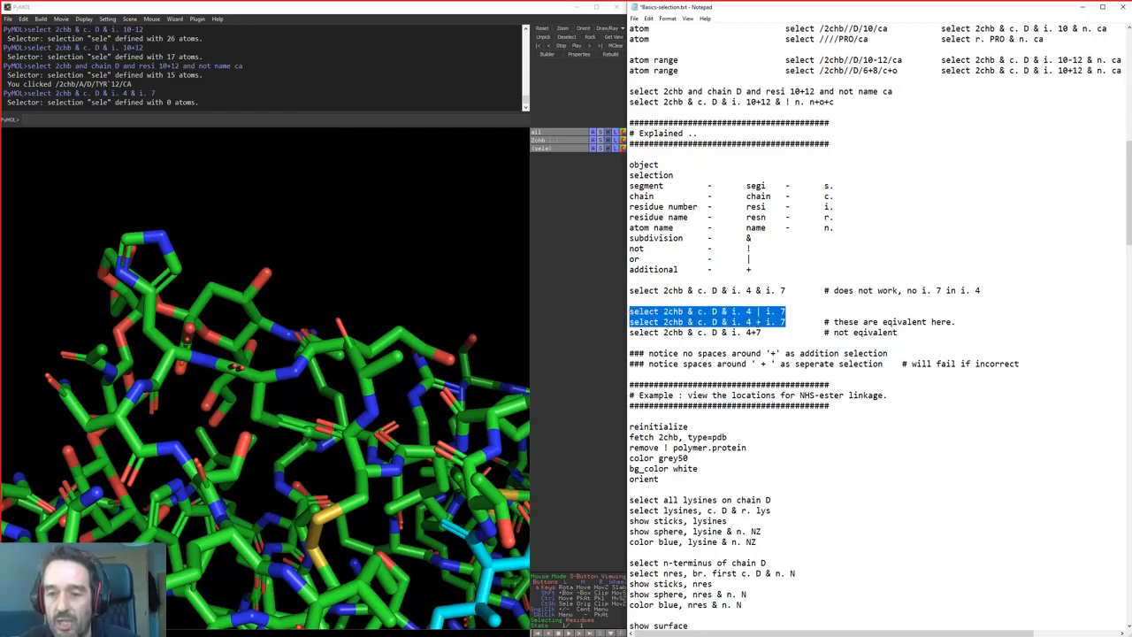
{"action": "left_click_drag", "start_coordinate": [762, 311], "coordinate": [756, 322]}
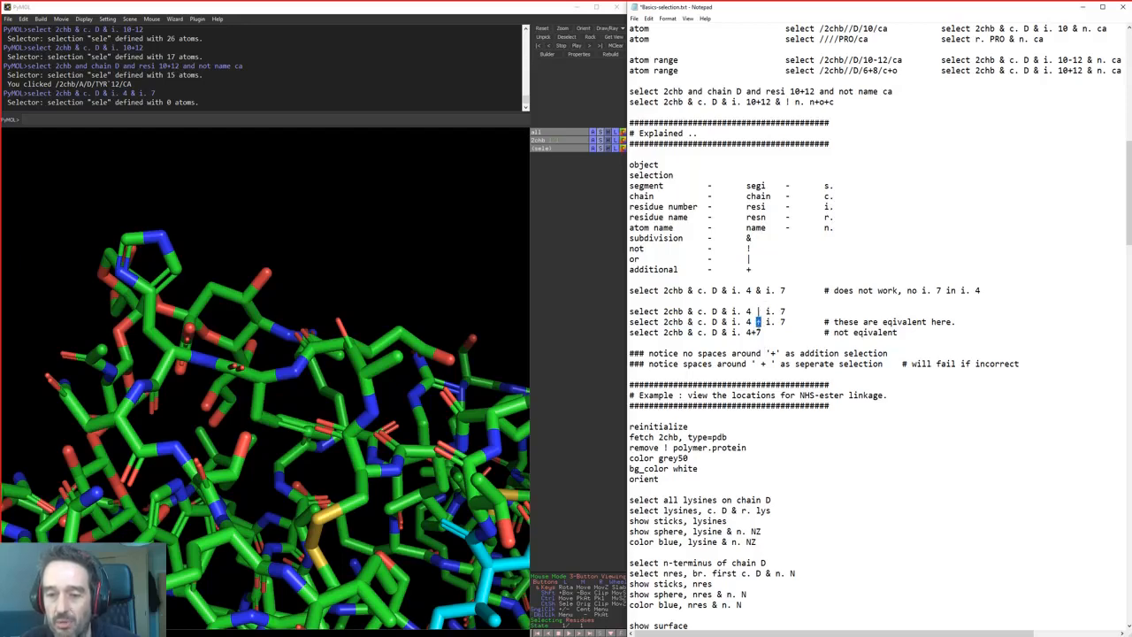
{"action": "left_click", "coordinate": [785, 332]}
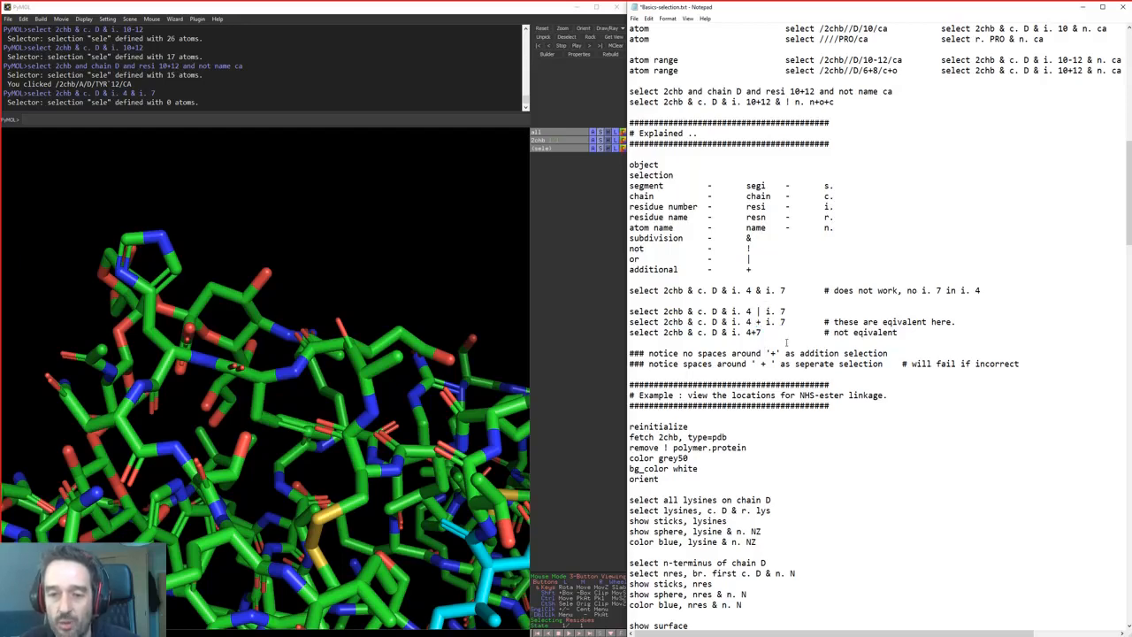
{"action": "left_click_drag", "start_coordinate": [900, 332], "coordinate": [614, 324]}
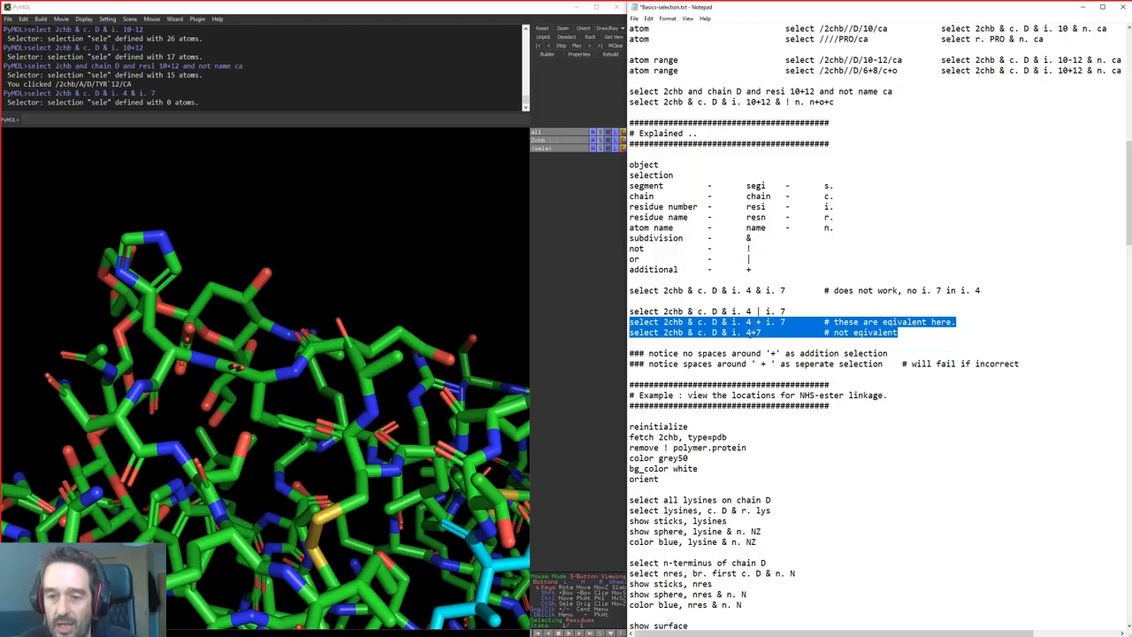
{"action": "left_click", "coordinate": [770, 324]}
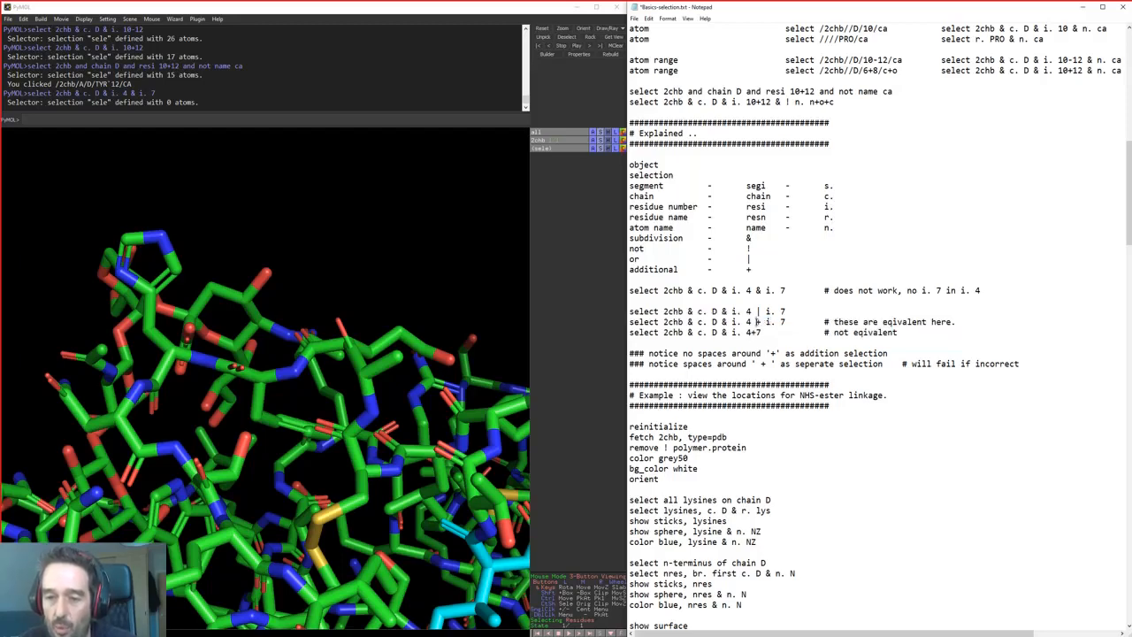
{"action": "left_click_drag", "start_coordinate": [757, 322], "coordinate": [766, 322]}
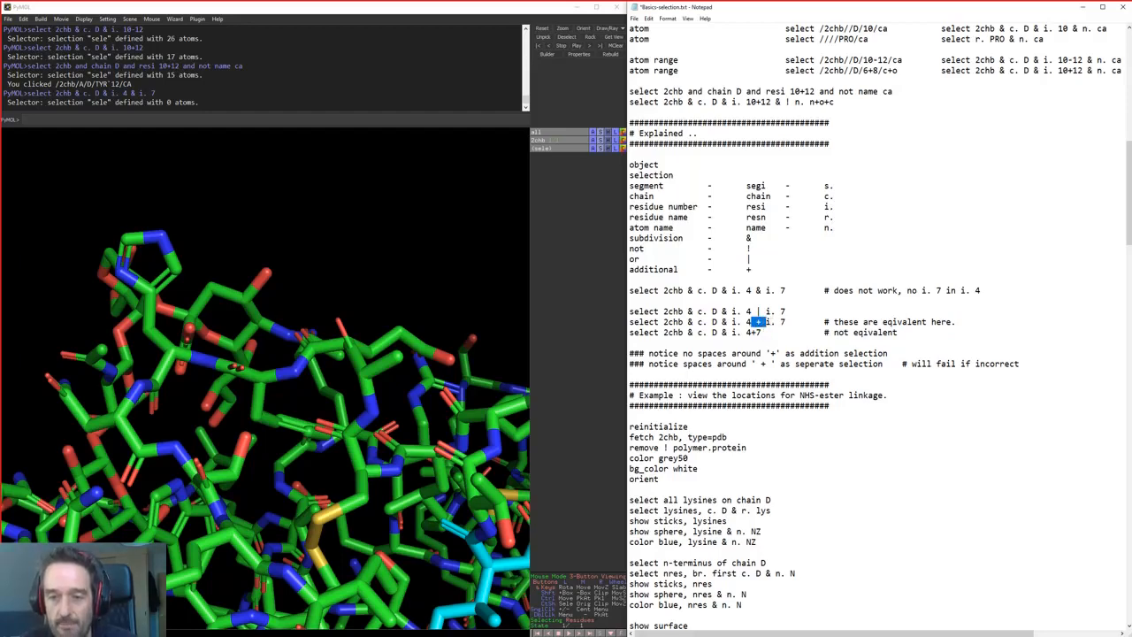
Copy the notes' spaced plus example and run "select 2chb & c. D & i. 4 + i. 7"
{"action": "left_click", "coordinate": [760, 322]}
{"action": "left_click_drag", "start_coordinate": [750, 322], "coordinate": [629, 325]}
{"action": "key", "text": "ctrl+c"}
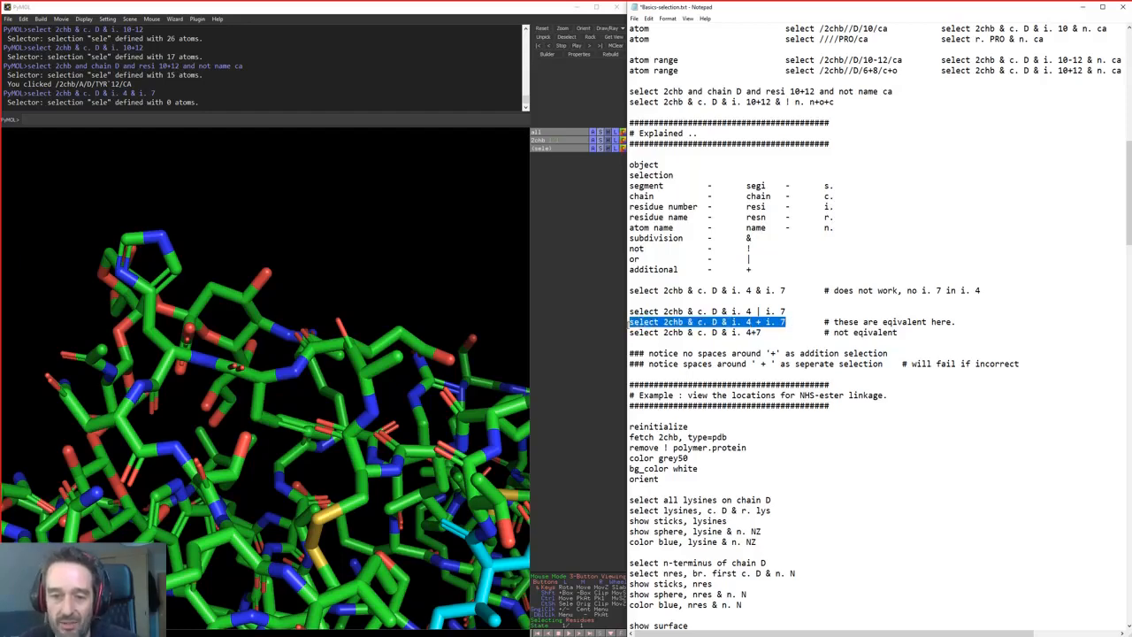
{"action": "left_click", "coordinate": [414, 127]}
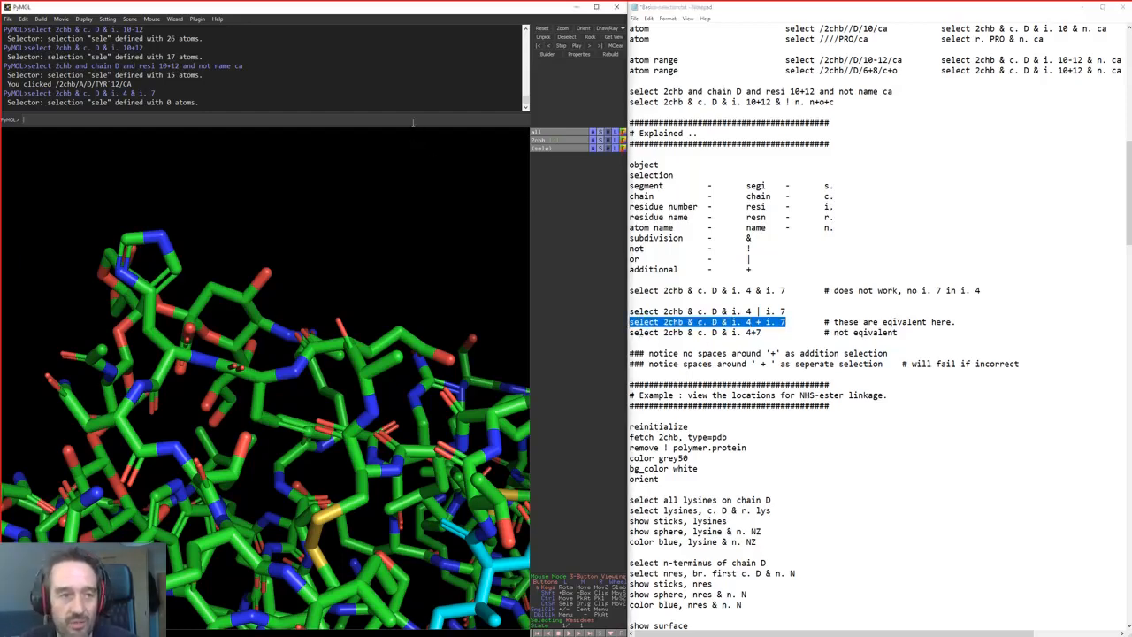
{"action": "key", "text": "ctrl+v"}
{"action": "key", "text": "Return"}
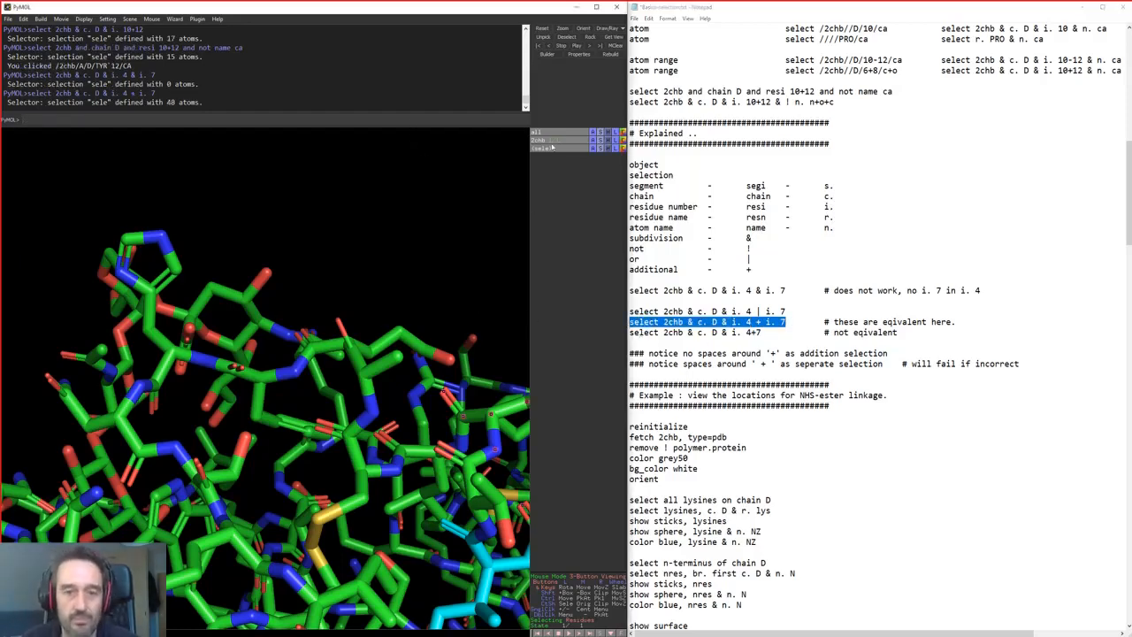
Color the current selection yellow and inspect where the atoms added by "i. 7" lie across the whole structure
{"action": "middle_click", "coordinate": [564, 148]}
{"action": "right_click_drag", "start_coordinate": [368, 463], "coordinate": [279, 404]}
{"action": "left_click_drag", "start_coordinate": [277, 404], "coordinate": [299, 433]}
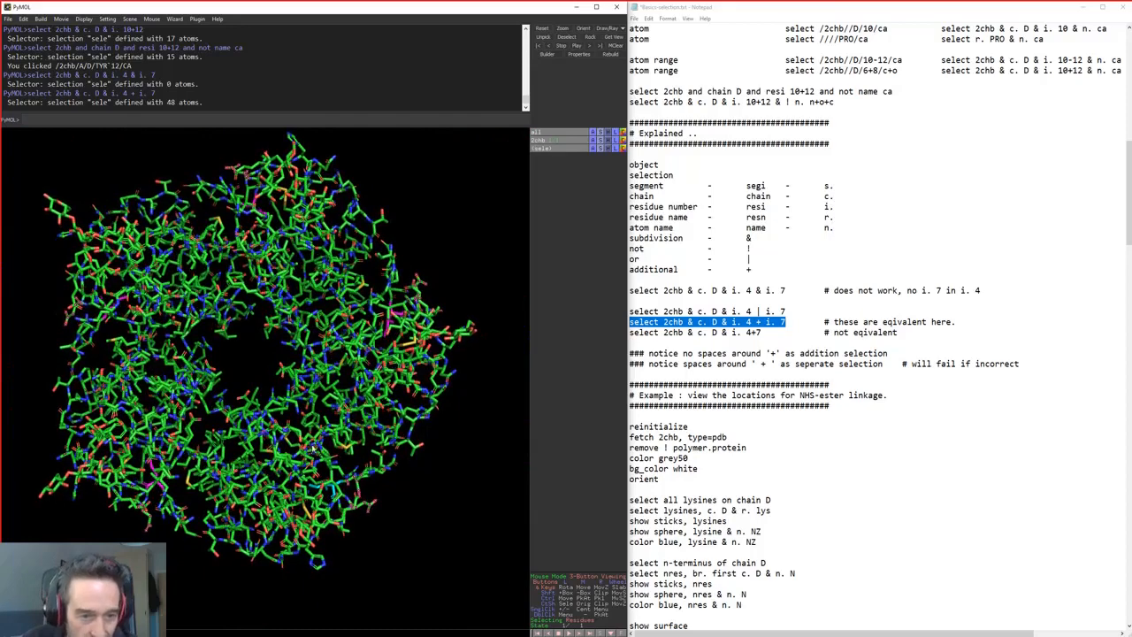
{"action": "left_click", "coordinate": [621, 148]}
{"action": "mouse_move", "coordinate": [614, 232]}
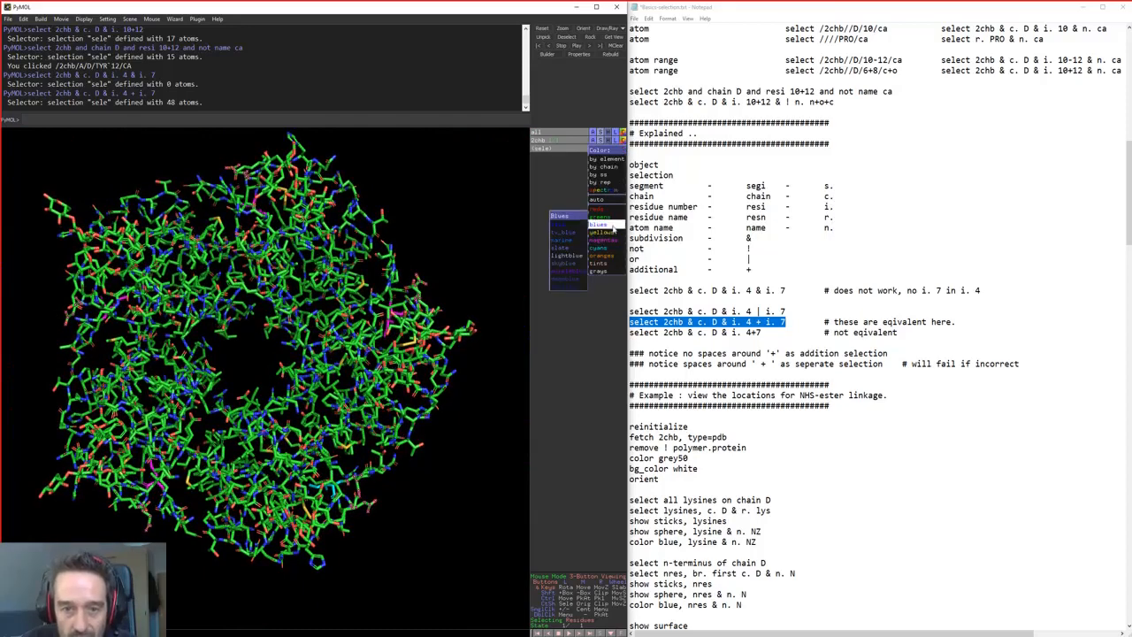
{"action": "left_click", "coordinate": [556, 231]}
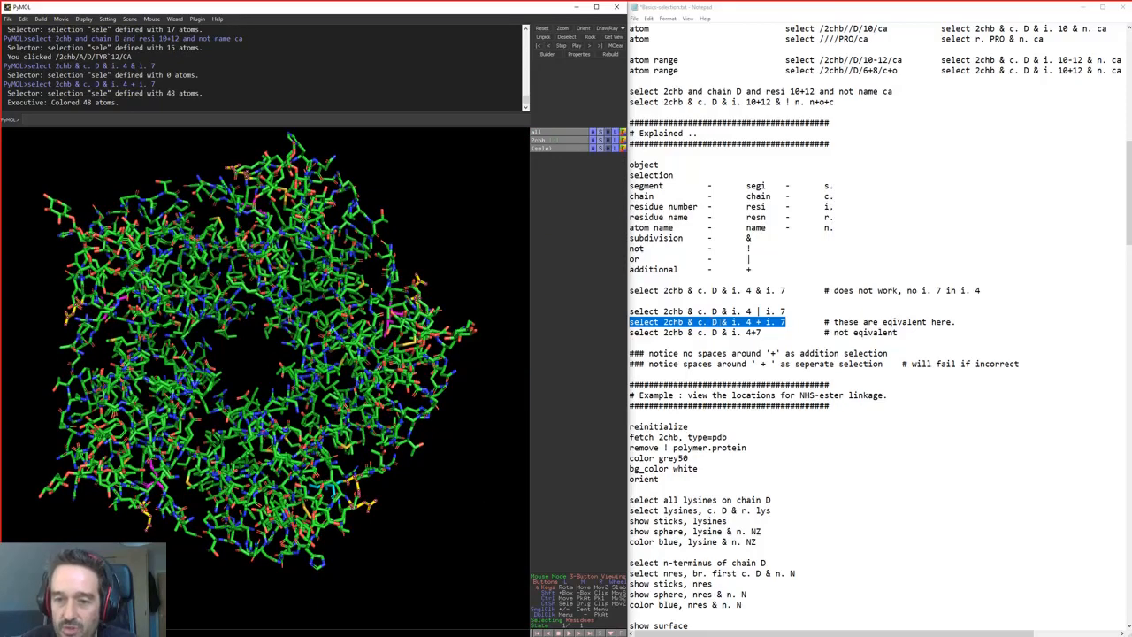
{"action": "left_click_drag", "start_coordinate": [759, 322], "coordinate": [799, 322]}
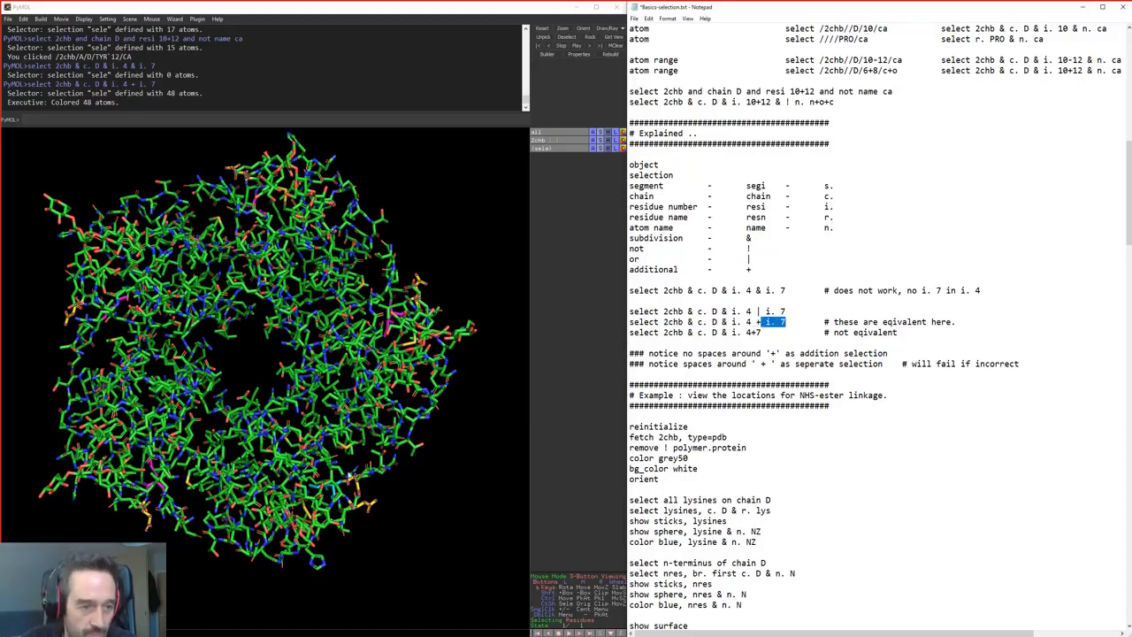
{"action": "left_click_drag", "start_coordinate": [350, 476], "coordinate": [204, 476]}
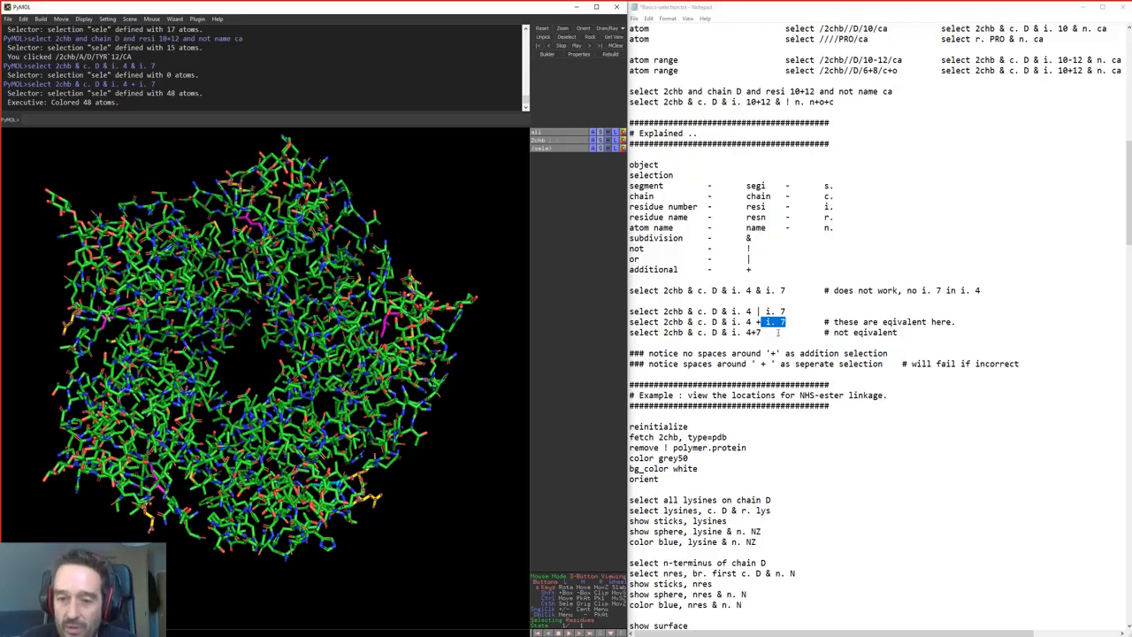
Copy the notes' unspaced plus example and run "select 2chb & c. D & i. 4+7"
{"action": "left_click_drag", "start_coordinate": [777, 333], "coordinate": [610, 333]}
{"action": "key", "text": "ctrl+c"}
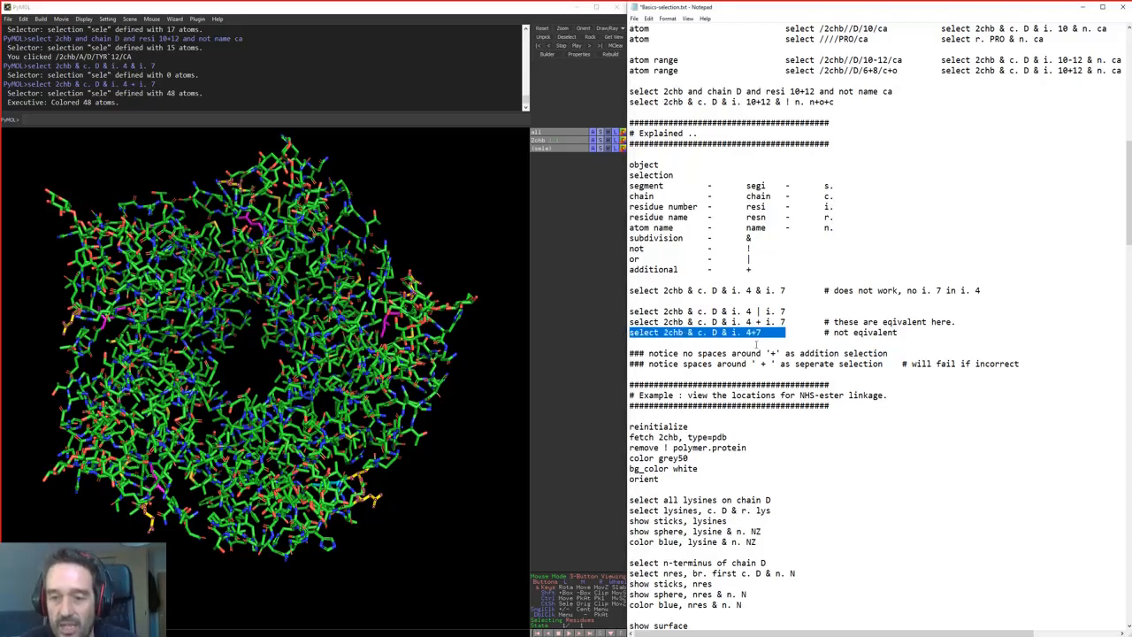
{"action": "left_click", "coordinate": [750, 333]}
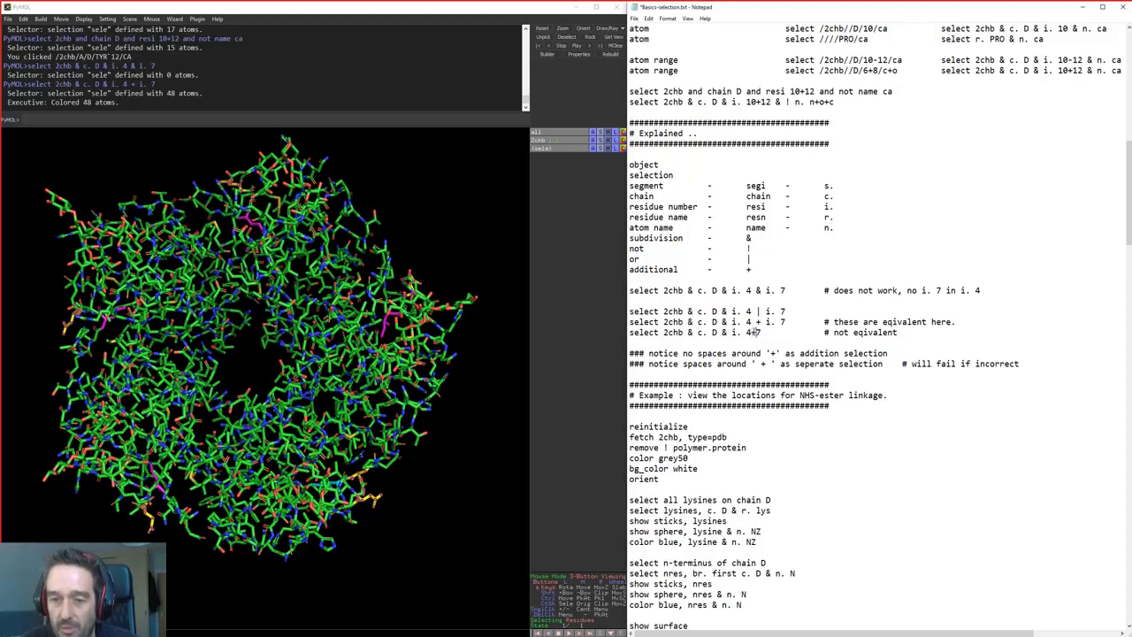
{"action": "left_click_drag", "start_coordinate": [761, 322], "coordinate": [781, 322]}
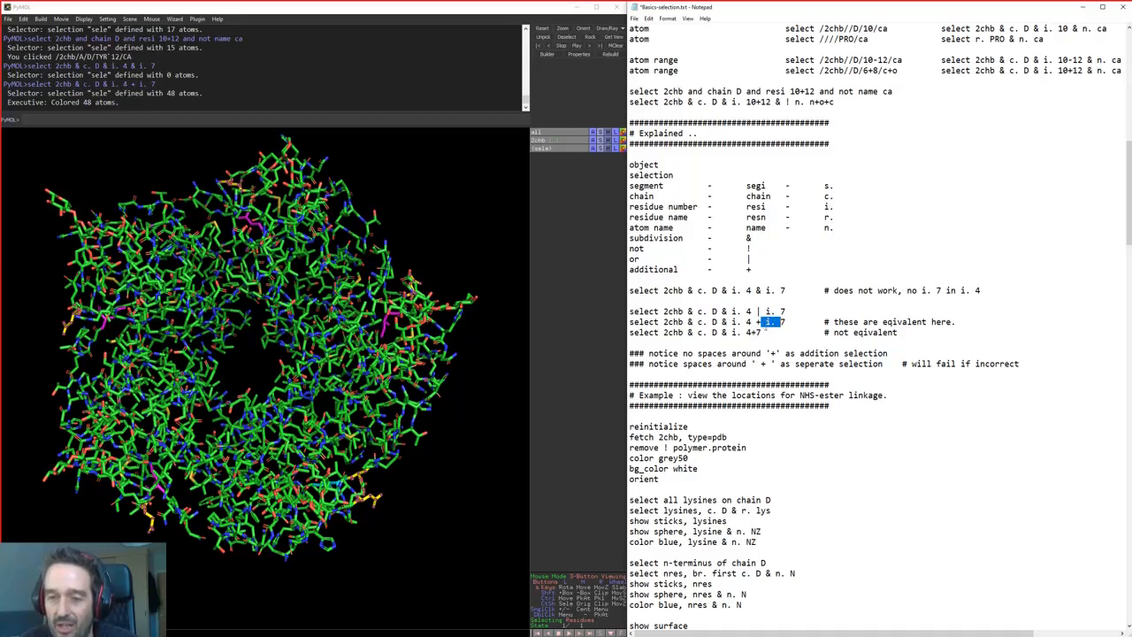
{"action": "left_click", "coordinate": [779, 331]}
{"action": "left_click_drag", "start_coordinate": [764, 332], "coordinate": [629, 333]}
{"action": "key", "text": "ctrl+v"}
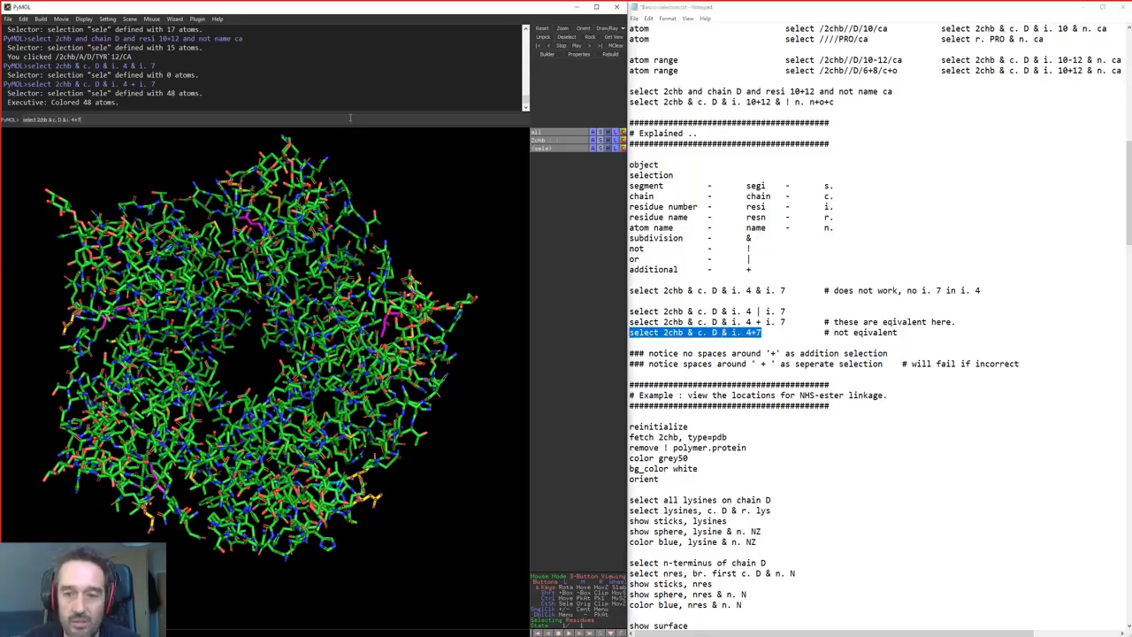
{"action": "key", "text": "Return"}
Center the view on the current selection and inspect where residues 4 and 7 of chain D lie
{"action": "left_click", "coordinate": [762, 336]}
{"action": "mouse_move", "coordinate": [750, 333]}
{"action": "left_mouse_down"}
{"action": "mouse_move", "coordinate": [766, 332]}
{"action": "mouse_move", "coordinate": [742, 333]}
{"action": "left_mouse_up"}
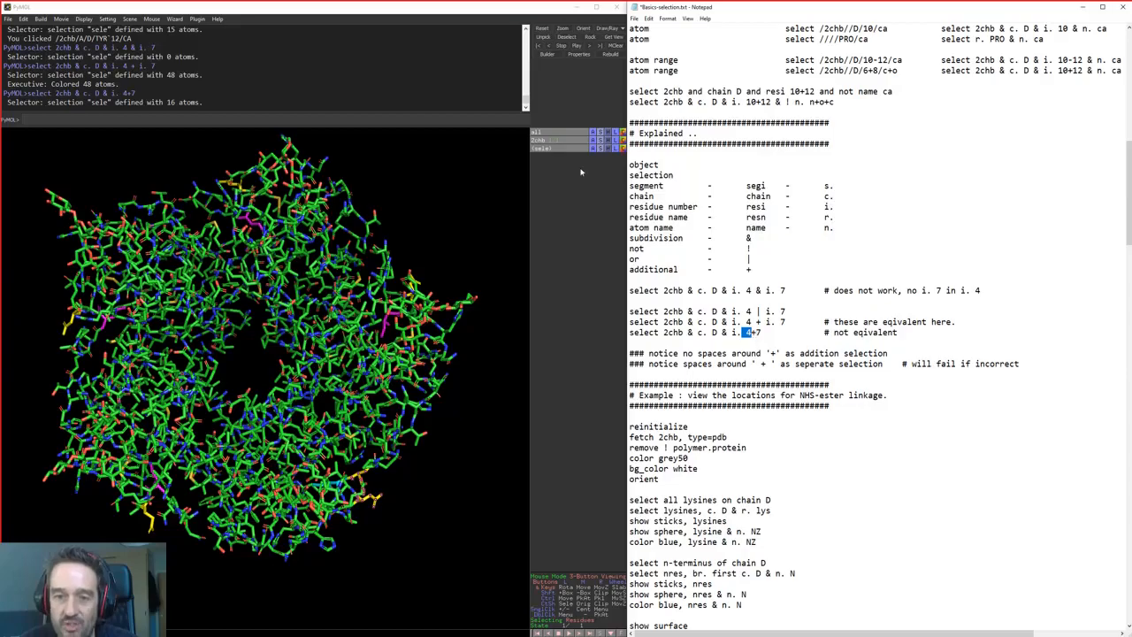
{"action": "middle_click", "coordinate": [561, 150]}
{"action": "right_click_drag", "start_coordinate": [396, 298], "coordinate": [382, 415]}
{"action": "left_click_drag", "start_coordinate": [381, 415], "coordinate": [299, 402]}
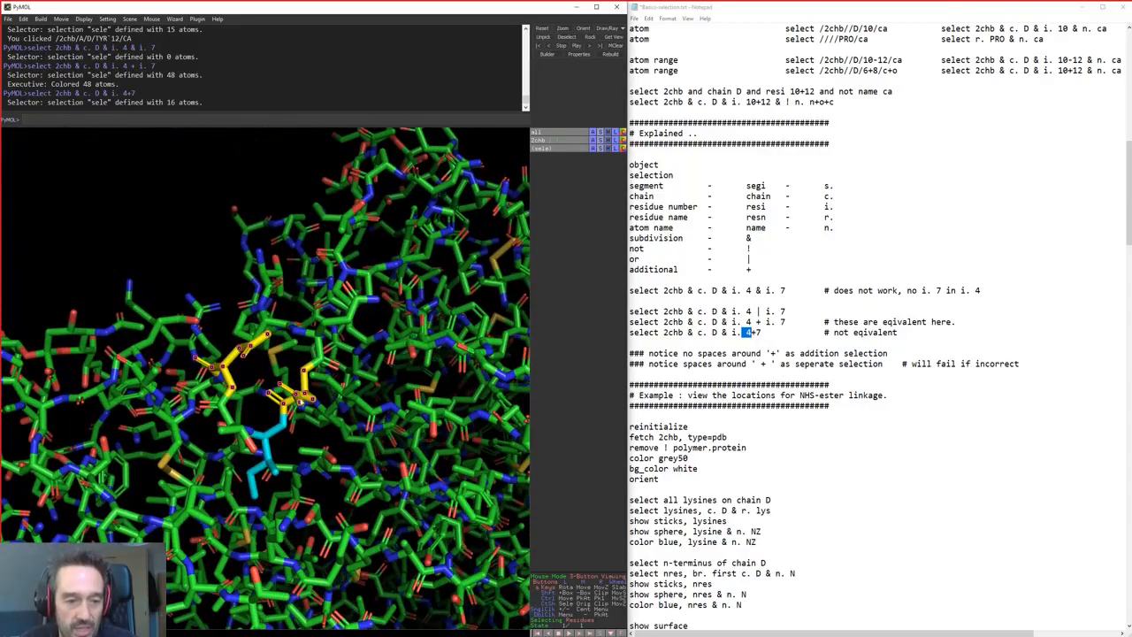
{"action": "right_click_drag", "start_coordinate": [299, 403], "coordinate": [357, 293]}
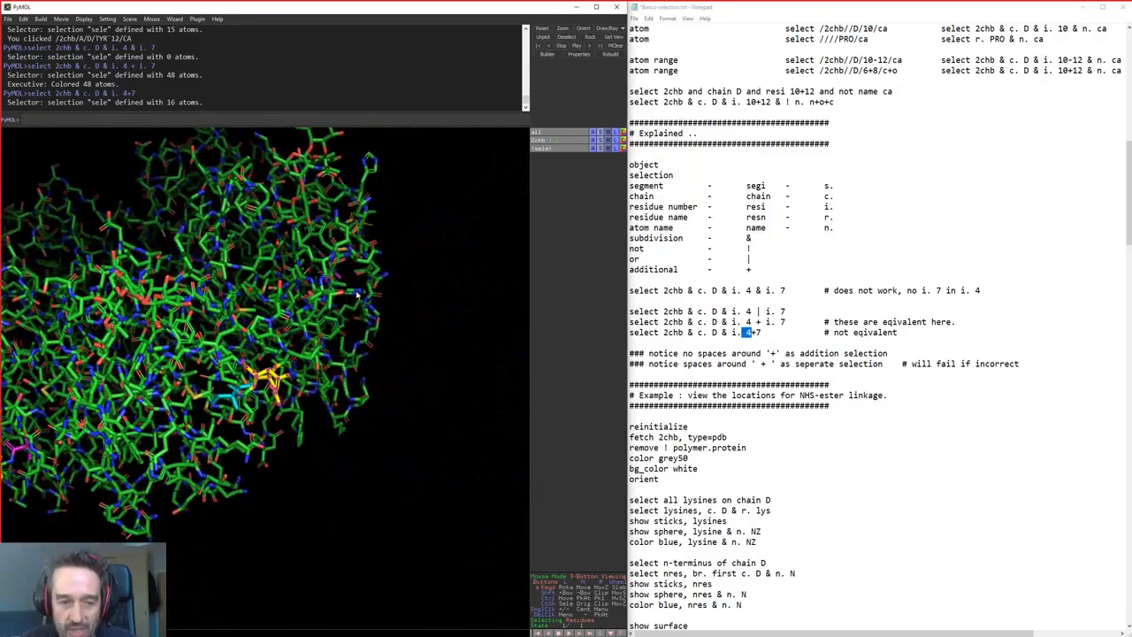
Review the slash-style and keyword-style commands in the notes' "Two ways to select" table, including the residue 53 example
{"action": "left_click", "coordinate": [753, 357]}
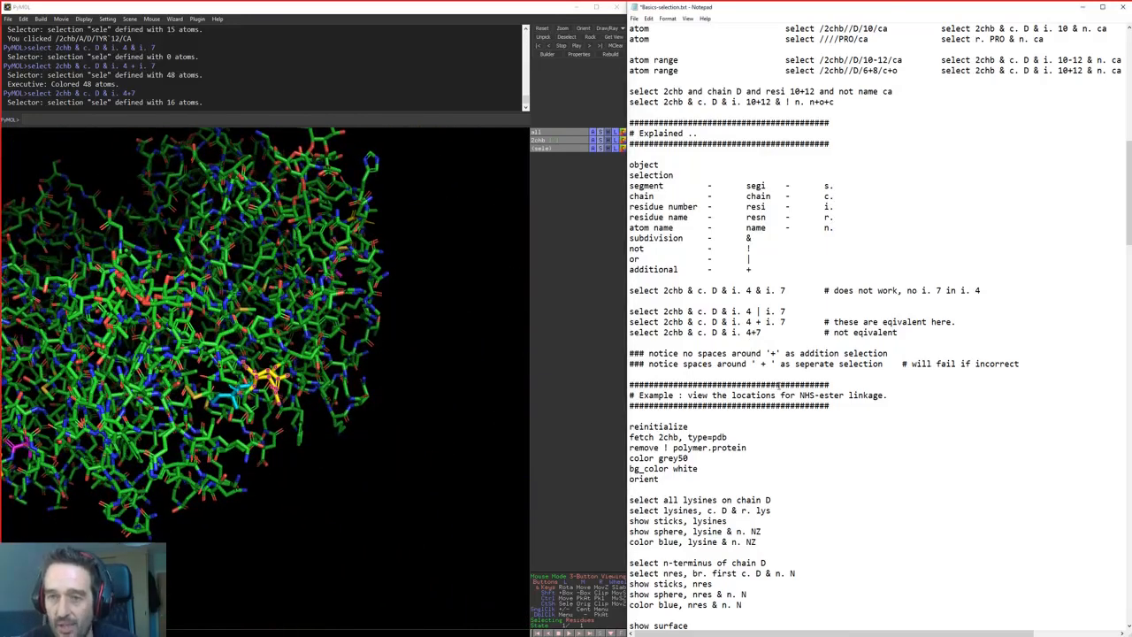
{"action": "scroll", "coordinate": [779, 384], "scroll_direction": "up", "scroll_amount": 5}
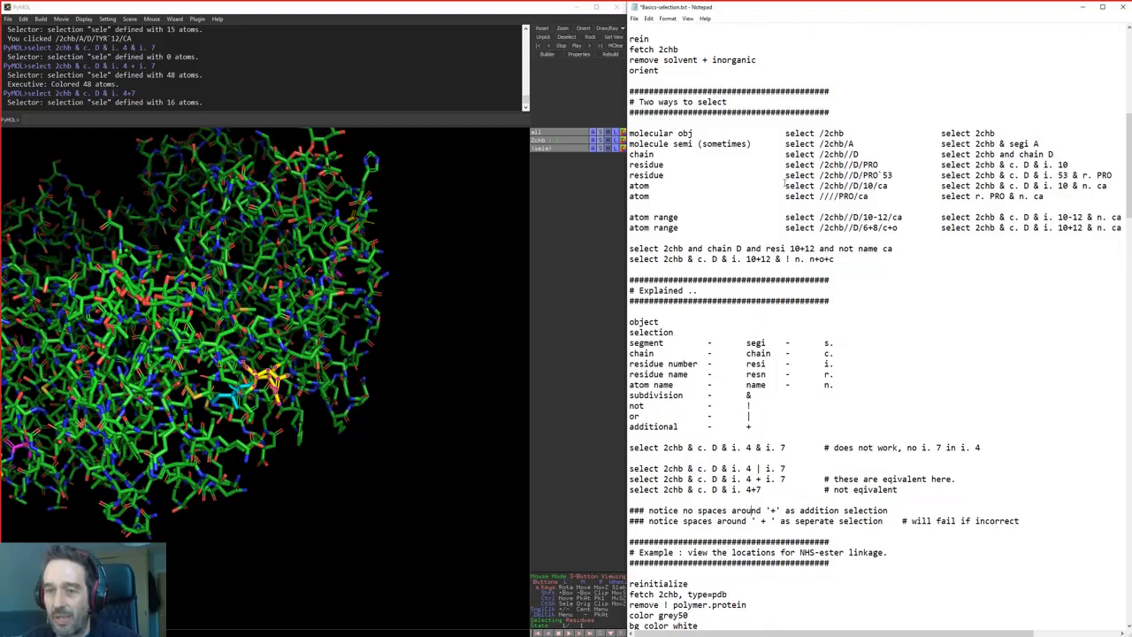
{"action": "left_click_drag", "start_coordinate": [785, 133], "coordinate": [1116, 197]}
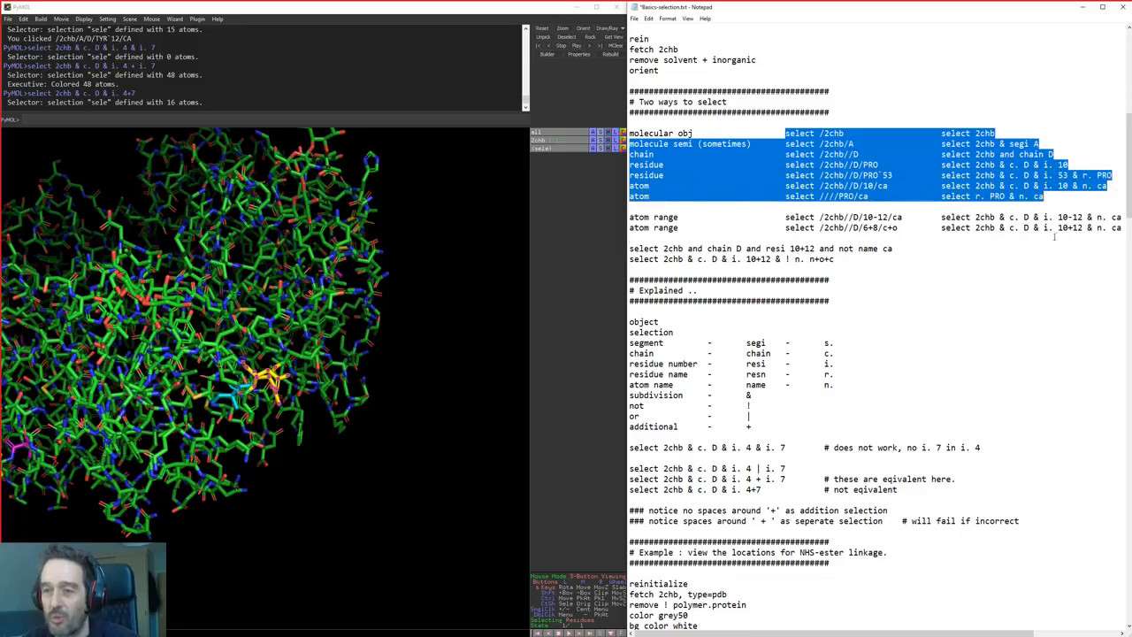
{"action": "left_click", "coordinate": [943, 237]}
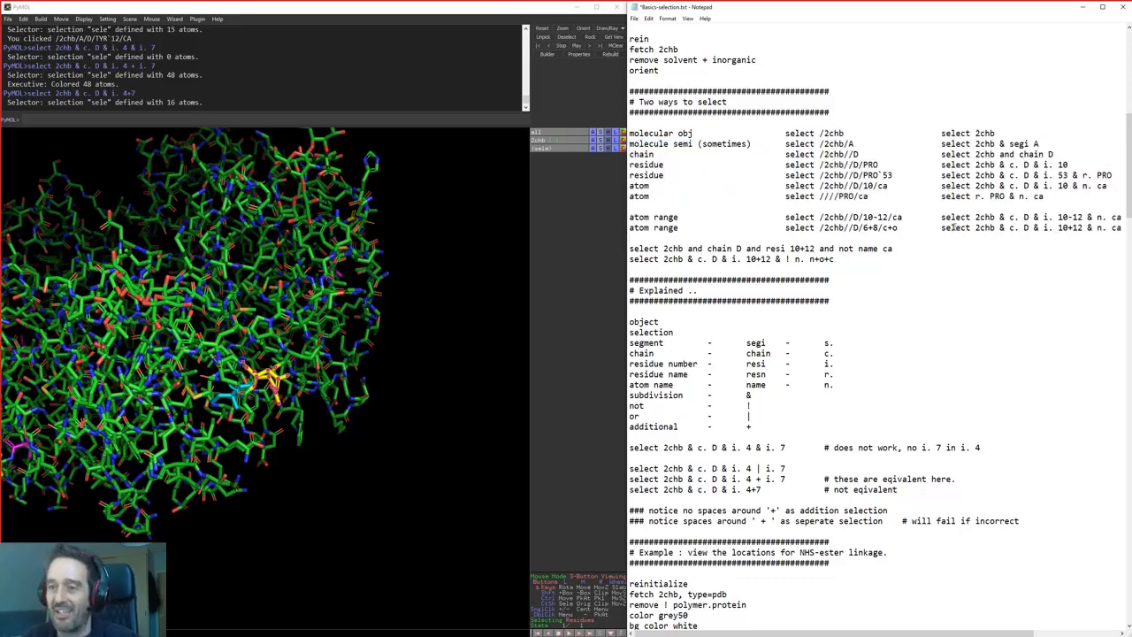
{"action": "left_click_drag", "start_coordinate": [941, 175], "coordinate": [1072, 174]}
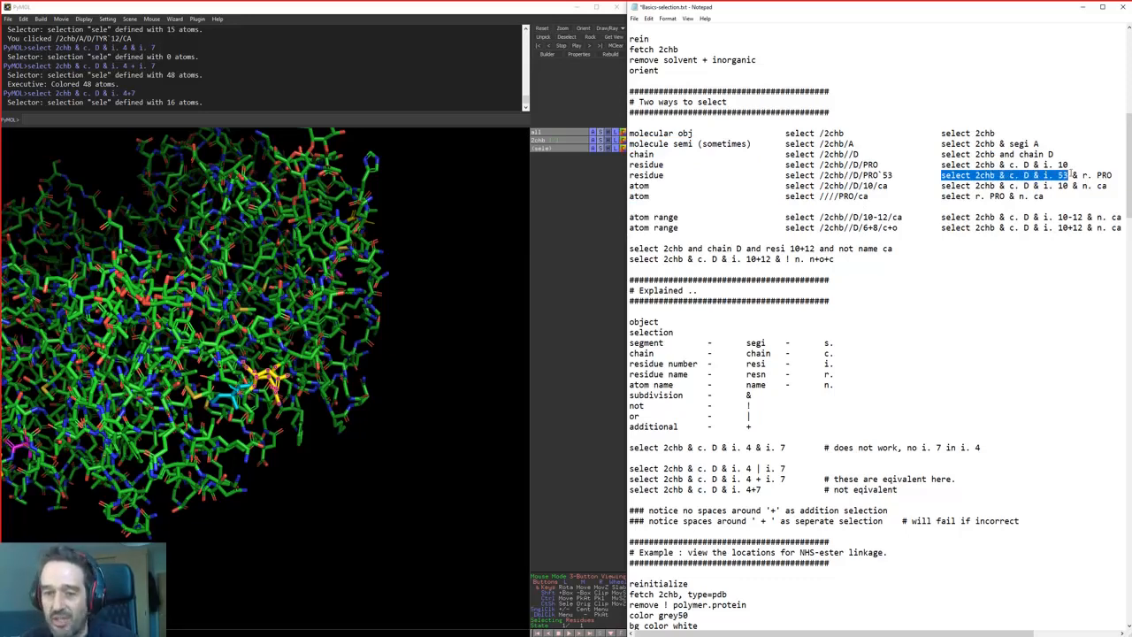
{"action": "scroll", "coordinate": [878, 382], "scroll_direction": "down", "scroll_amount": 8}
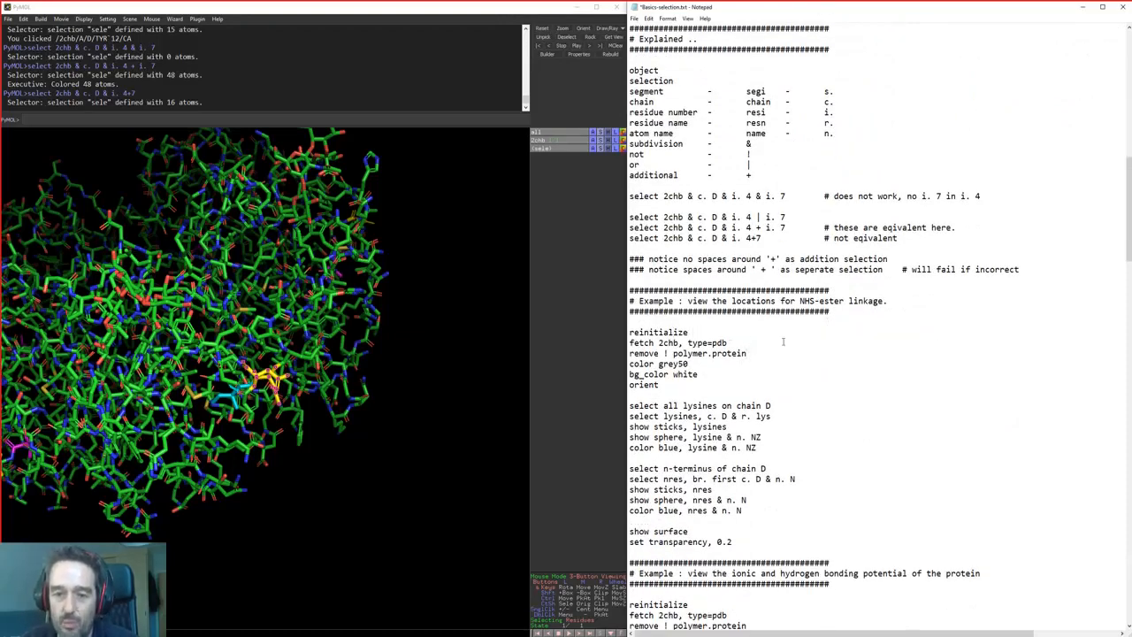
Run the NHS-ester example's setup block: reinitialize, fetch 2chb with type=pdb, remove ! polymer.protein, color grey50, bg_color white and orient
{"action": "left_click_drag", "start_coordinate": [630, 332], "coordinate": [795, 344]}
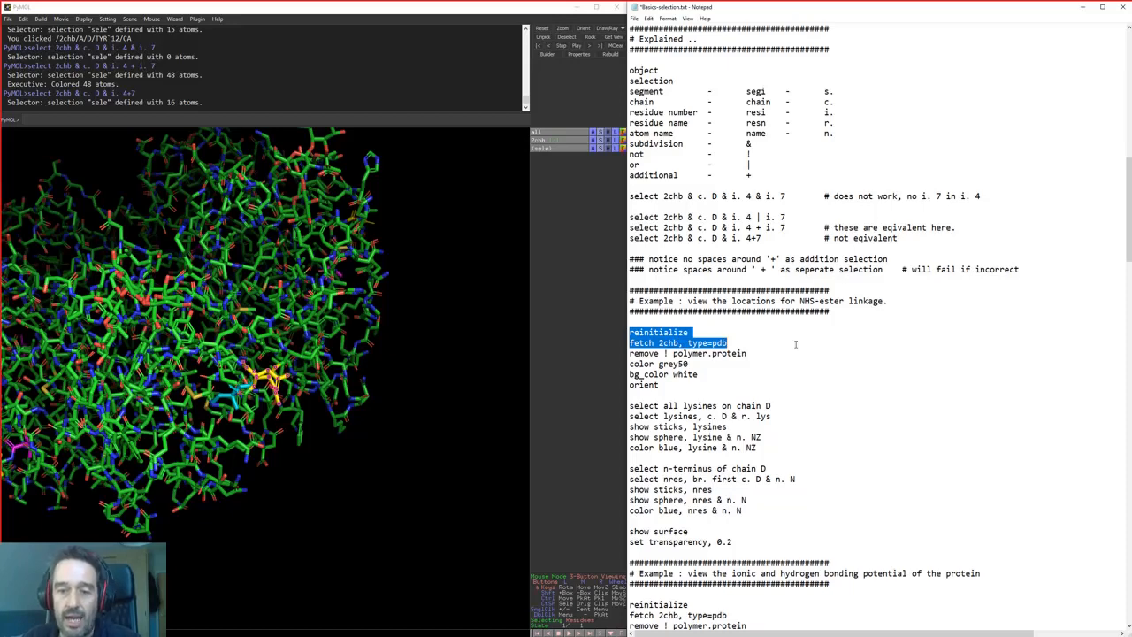
{"action": "left_click_drag", "start_coordinate": [795, 344], "coordinate": [798, 355]}
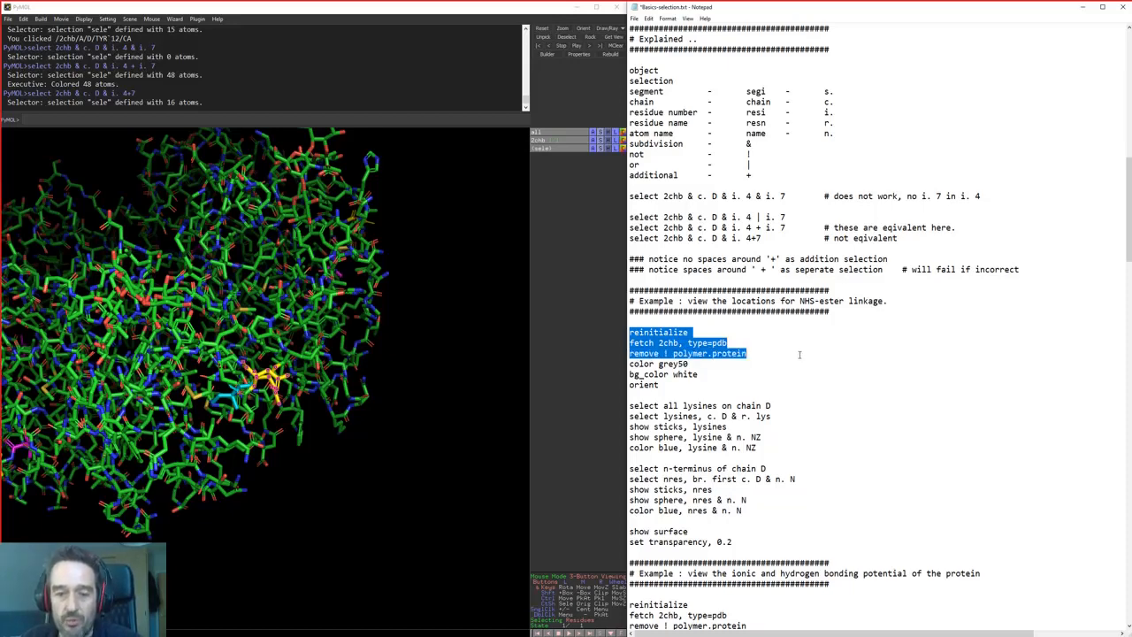
{"action": "left_click_drag", "start_coordinate": [663, 353], "coordinate": [750, 353]}
{"action": "left_click", "coordinate": [750, 353]}
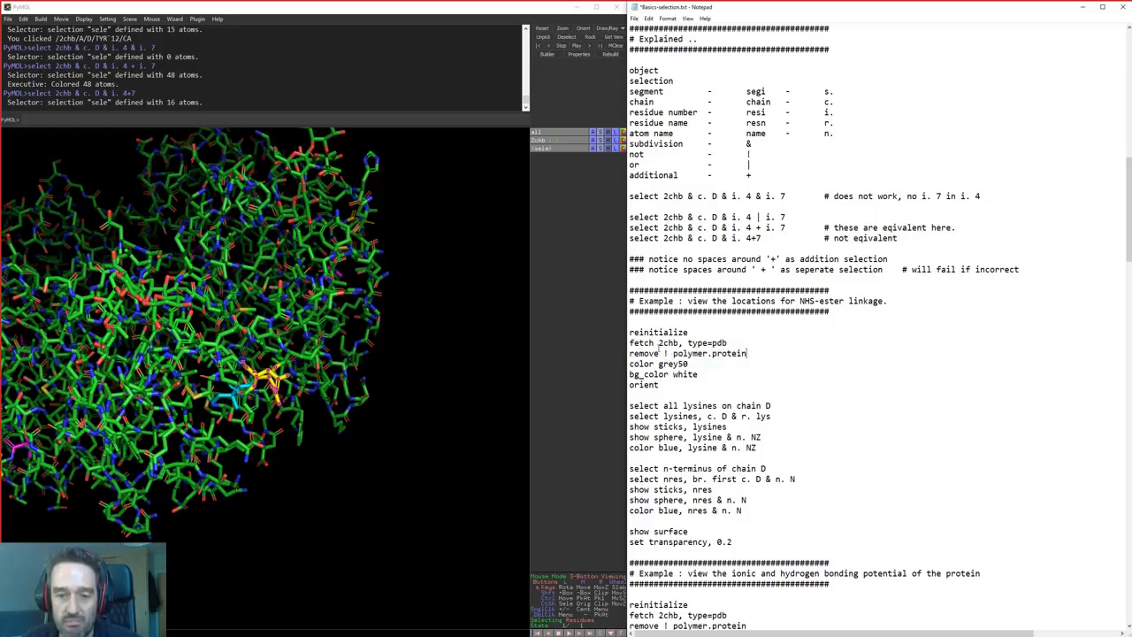
{"action": "left_click_drag", "start_coordinate": [630, 363], "coordinate": [694, 363]}
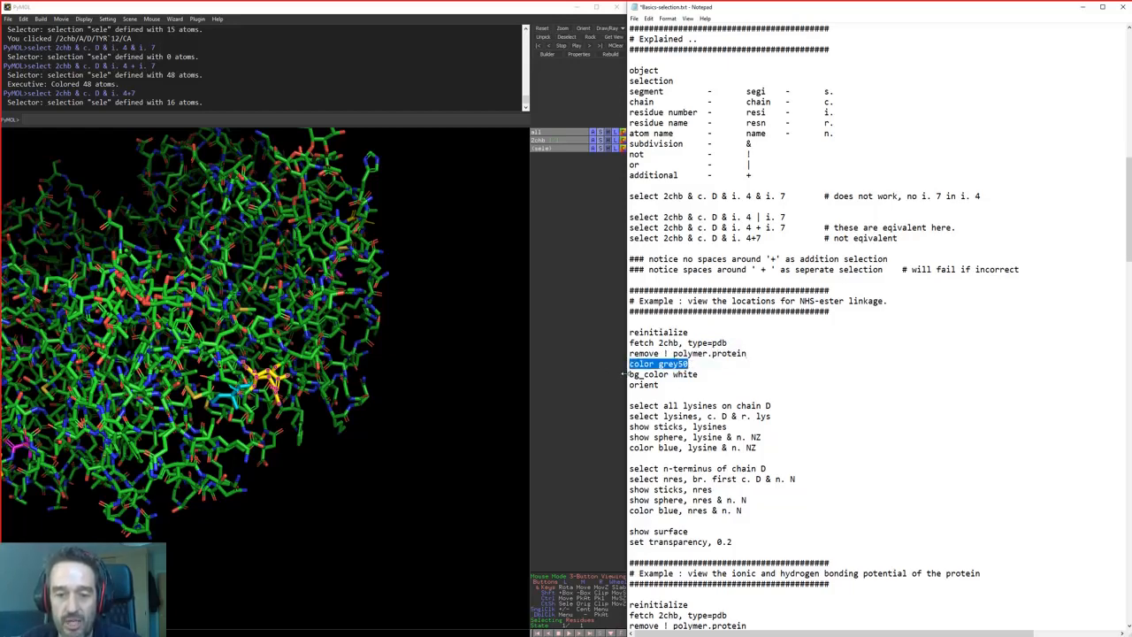
{"action": "left_click", "coordinate": [700, 371]}
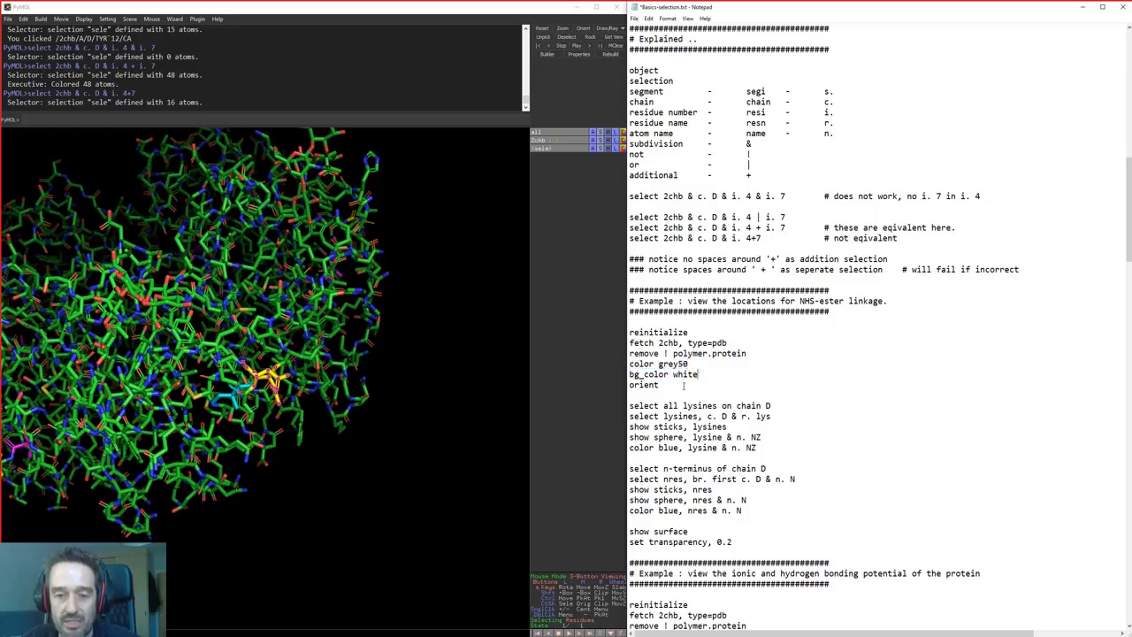
{"action": "left_click_drag", "start_coordinate": [661, 384], "coordinate": [624, 335]}
{"action": "left_click", "coordinate": [665, 384]}
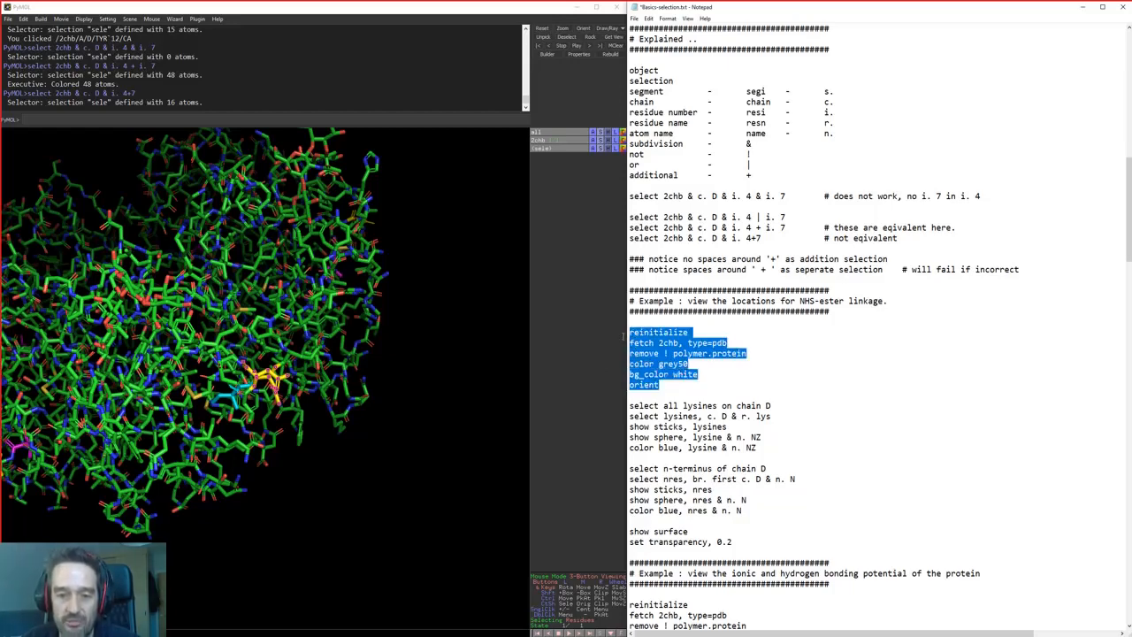
{"action": "key", "text": "ctrl+c"}
{"action": "left_click", "coordinate": [466, 119]}
{"action": "key", "text": "ctrl+v"}
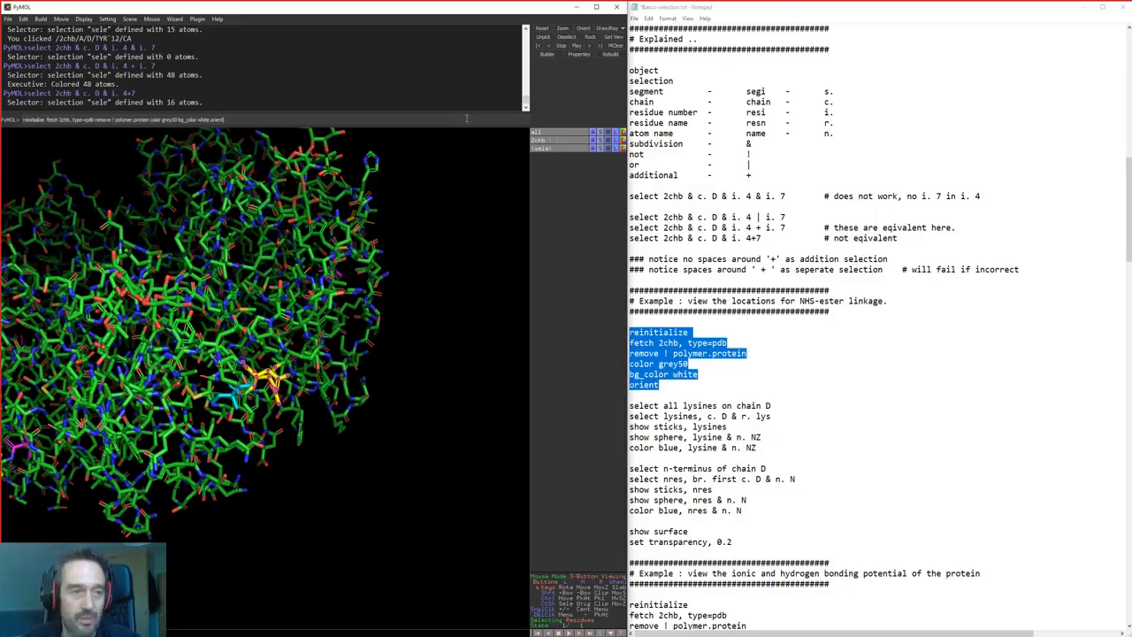
{"action": "key", "text": "Return"}
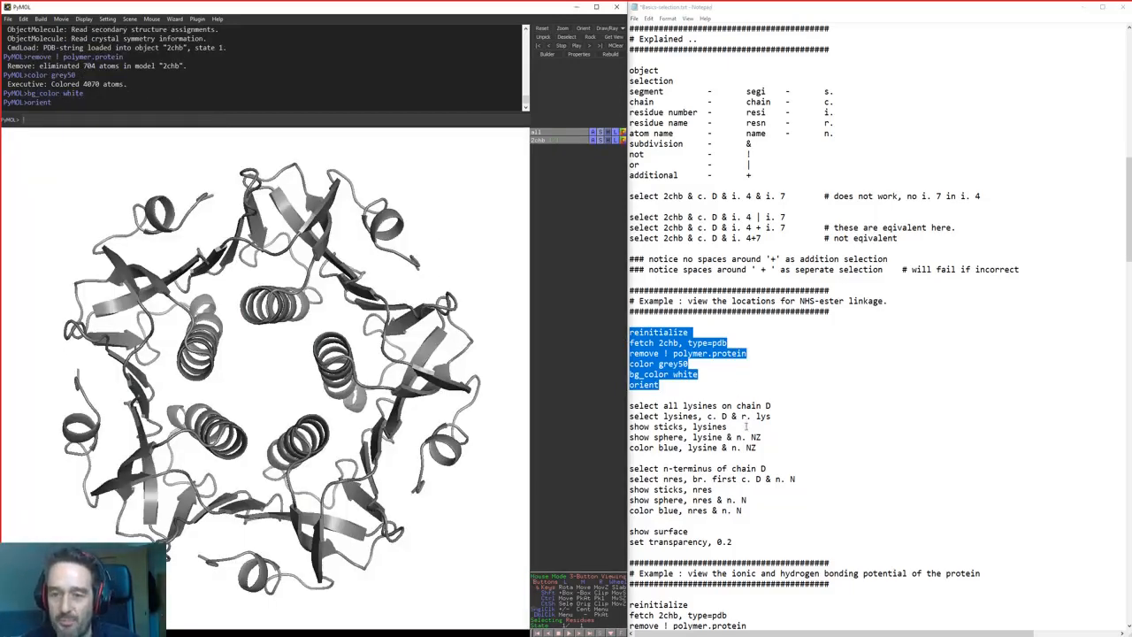
Examine the NHS-ester linkage example's title and the NZ atom name in its lysine coloring command
{"action": "scroll", "coordinate": [746, 426], "scroll_direction": "down", "scroll_amount": 2}
{"action": "left_click_drag", "start_coordinate": [887, 238], "coordinate": [629, 239]}
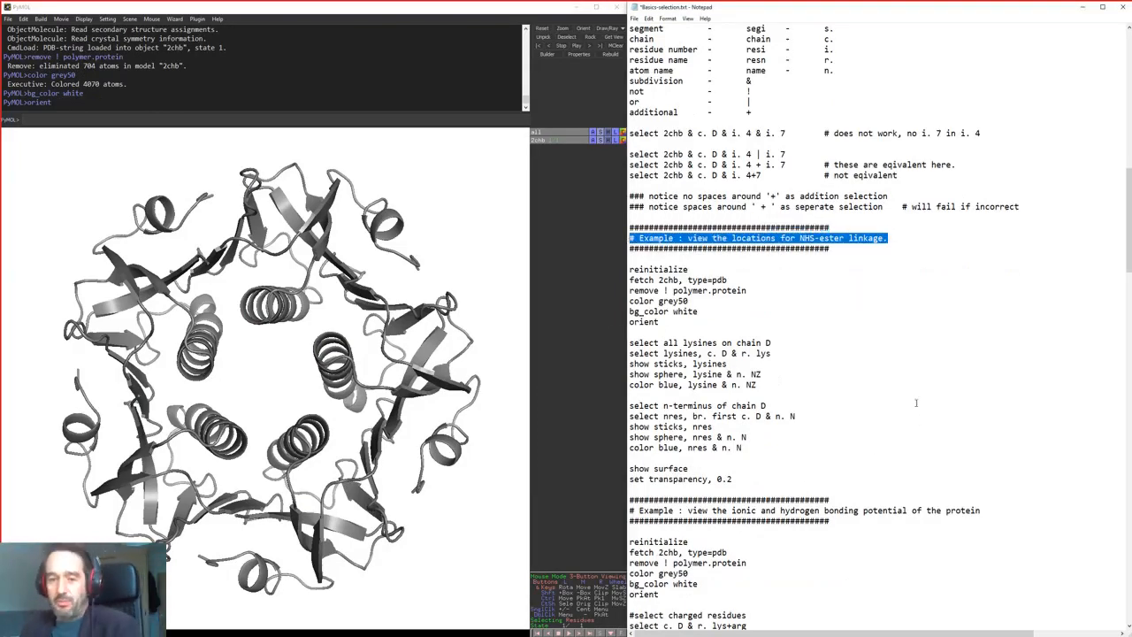
{"action": "left_click", "coordinate": [790, 310]}
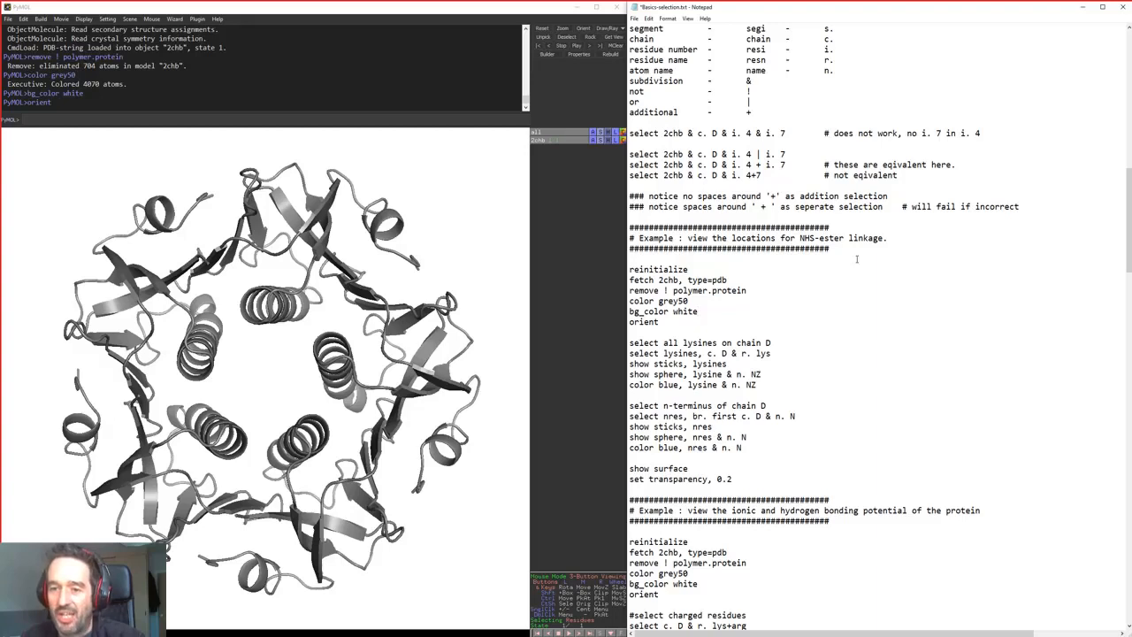
{"action": "left_click_drag", "start_coordinate": [796, 238], "coordinate": [902, 241]}
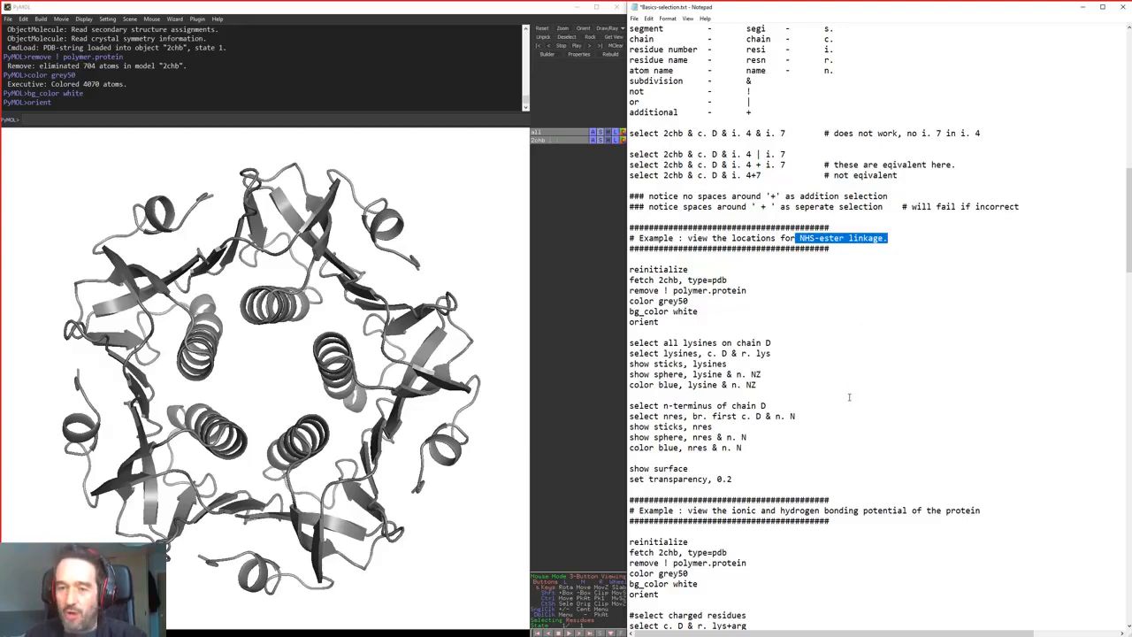
{"action": "left_click_drag", "start_coordinate": [761, 385], "coordinate": [742, 385]}
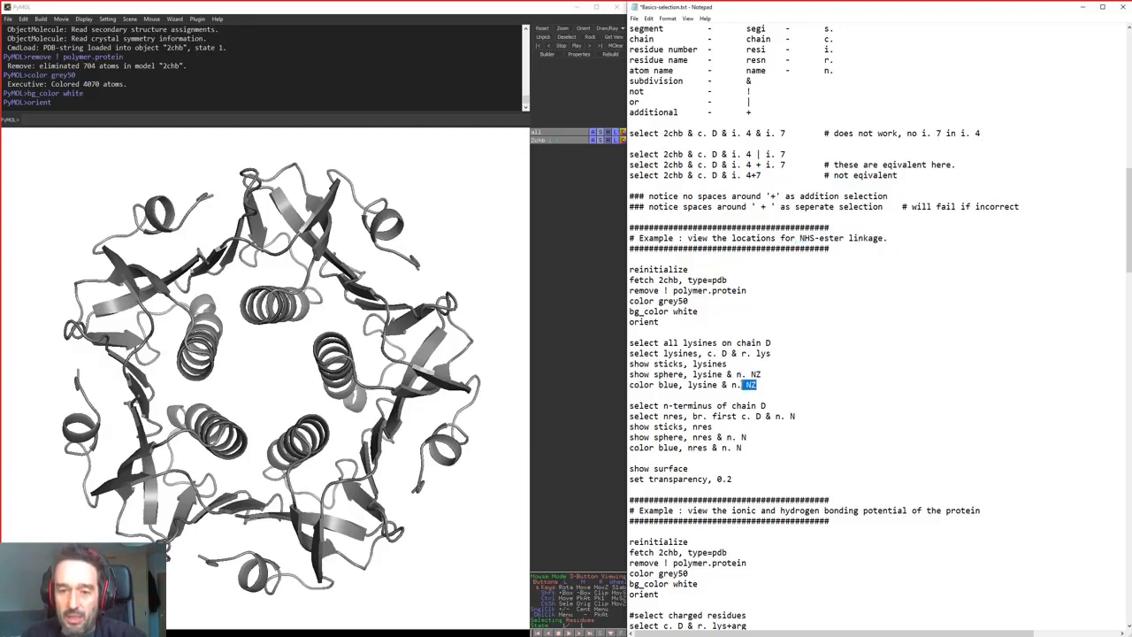
{"action": "left_click", "coordinate": [739, 342]}
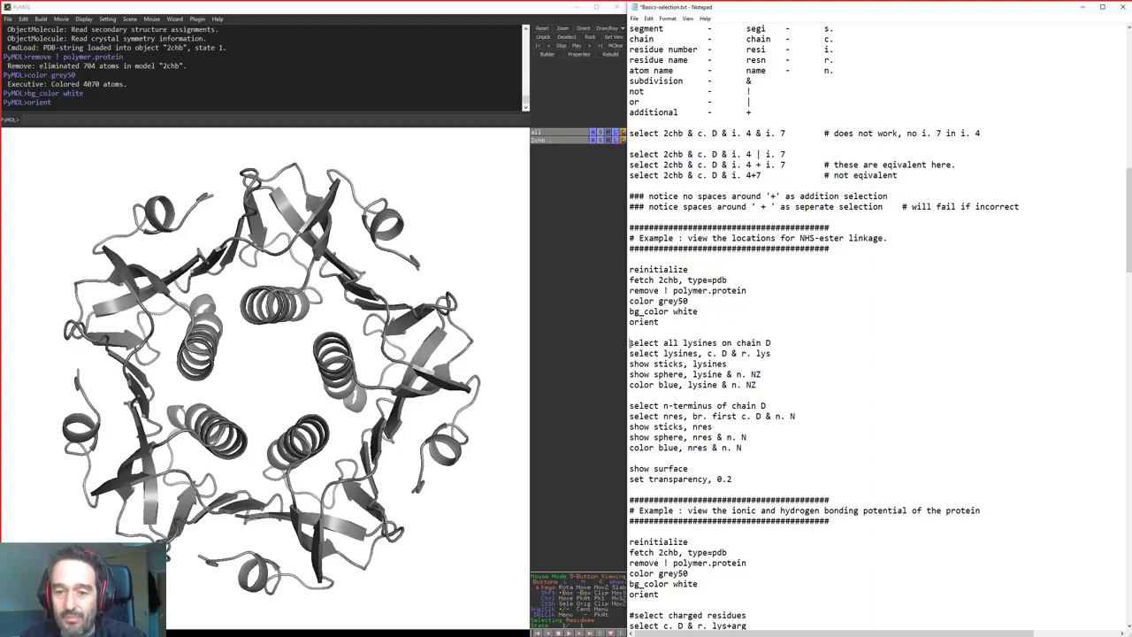
Comment out the "select all lysines on chain D" and "select n-terminus of chain D" description lines in the notes with "# "
{"action": "left_click_drag", "start_coordinate": [629, 342], "coordinate": [795, 343]}
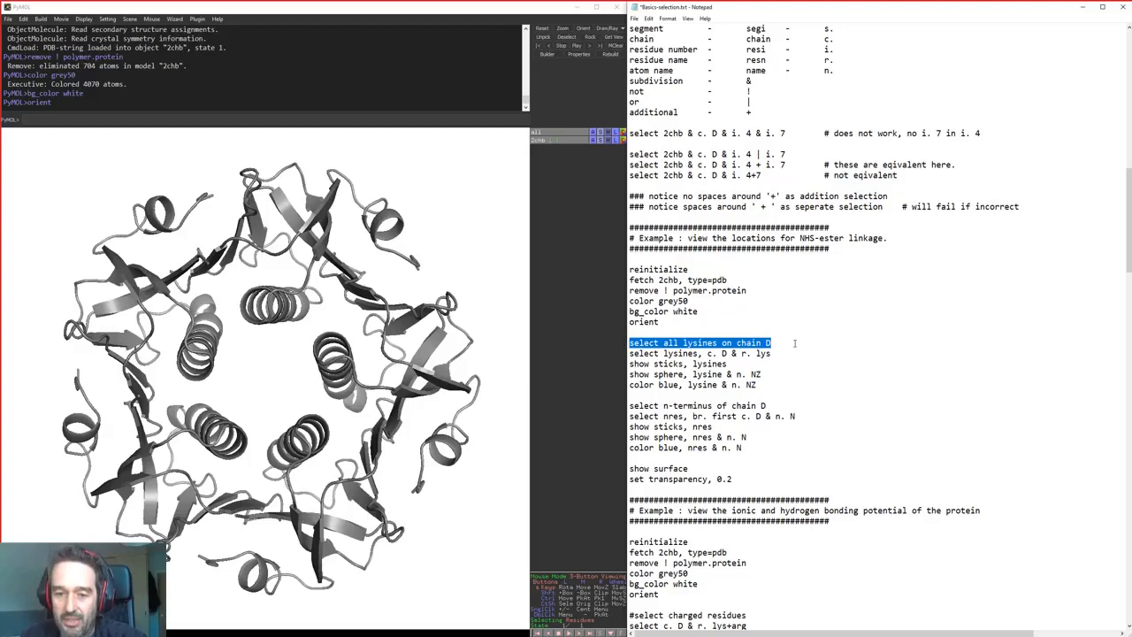
{"action": "left_click", "coordinate": [794, 352]}
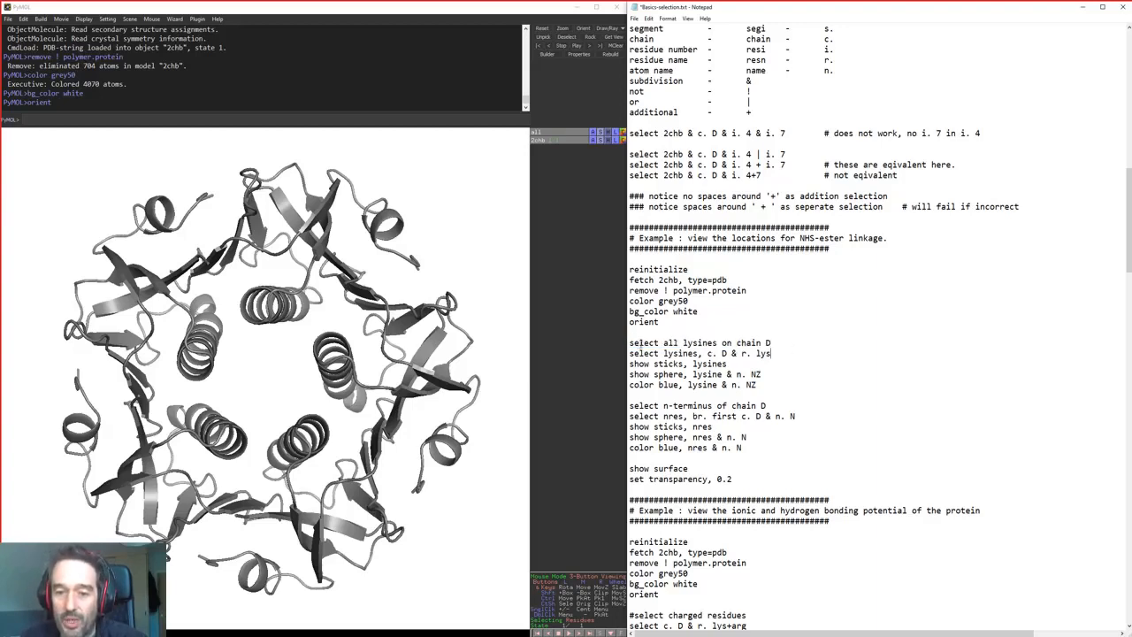
{"action": "left_click_drag", "start_coordinate": [631, 343], "coordinate": [805, 342]}
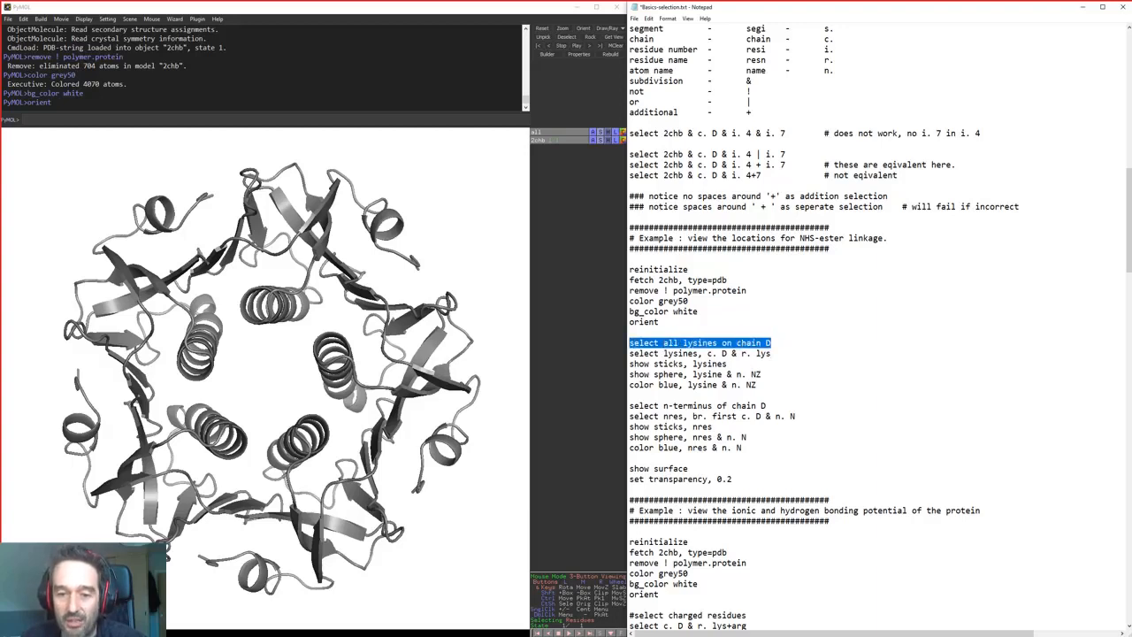
{"action": "left_click", "coordinate": [631, 343]}
{"action": "type", "text": "#"}
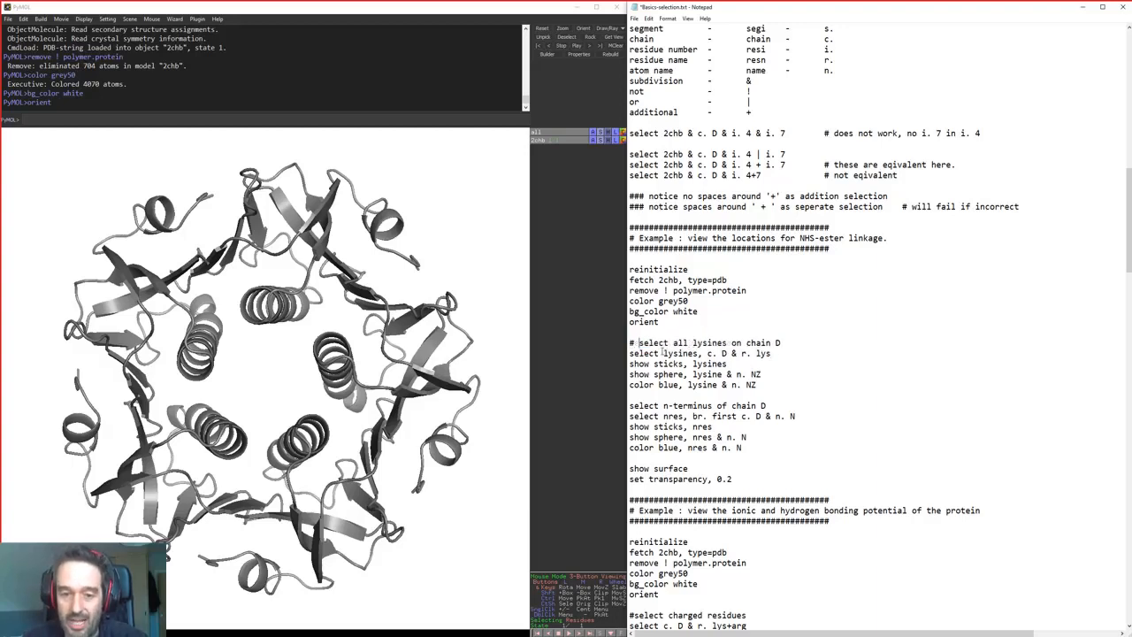
{"action": "left_click_drag", "start_coordinate": [630, 353], "coordinate": [687, 353]}
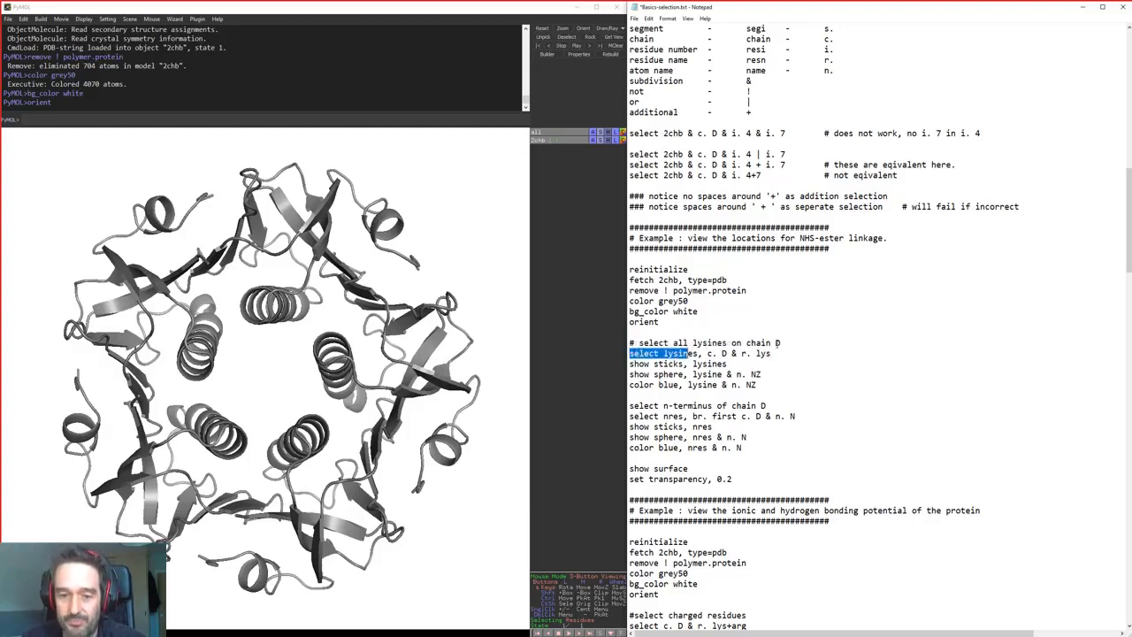
{"action": "left_click_drag", "start_coordinate": [779, 343], "coordinate": [673, 343]}
{"action": "left_click", "coordinate": [630, 406]}
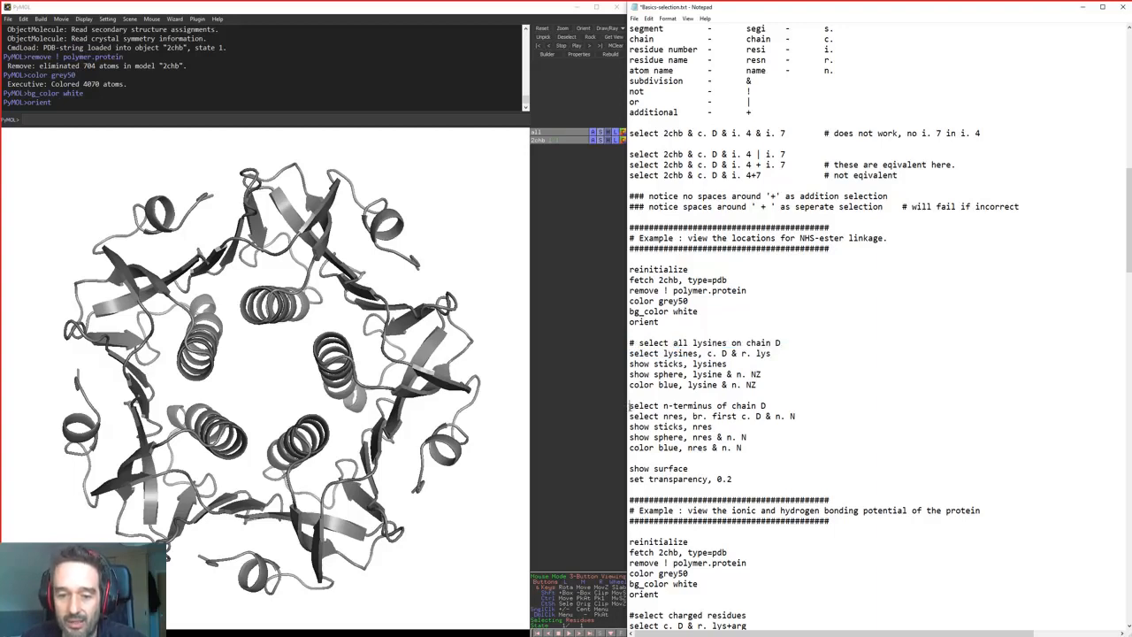
{"action": "type", "text": "#"}
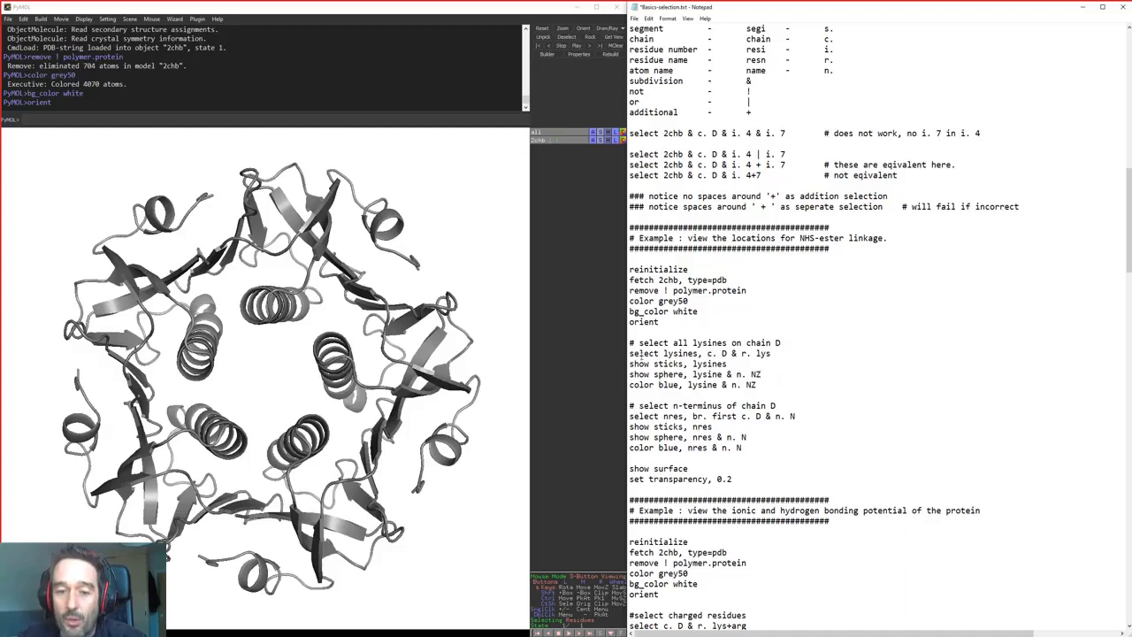
Examine the notes' "select lysines, c. D & r. lys" command, starting with its select keyword
{"action": "left_click_drag", "start_coordinate": [630, 353], "coordinate": [659, 353]}
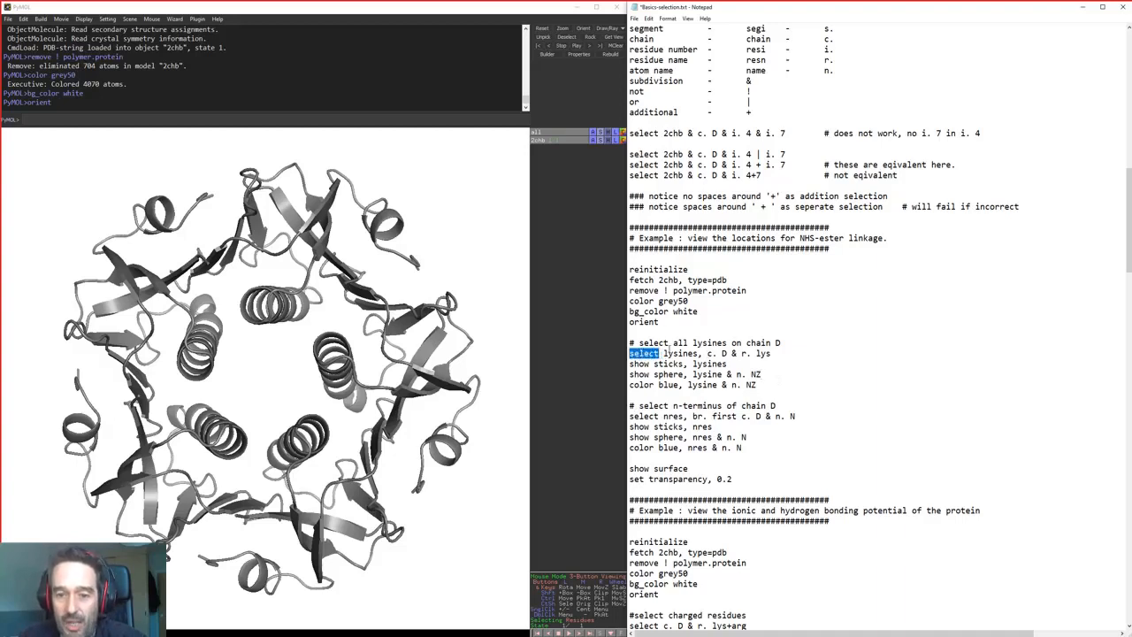
Run the notes' command "select lysines, c. D & r. lys" in PyMOL to create a named selection of chain D's lysines
{"action": "left_click", "coordinate": [664, 353]}
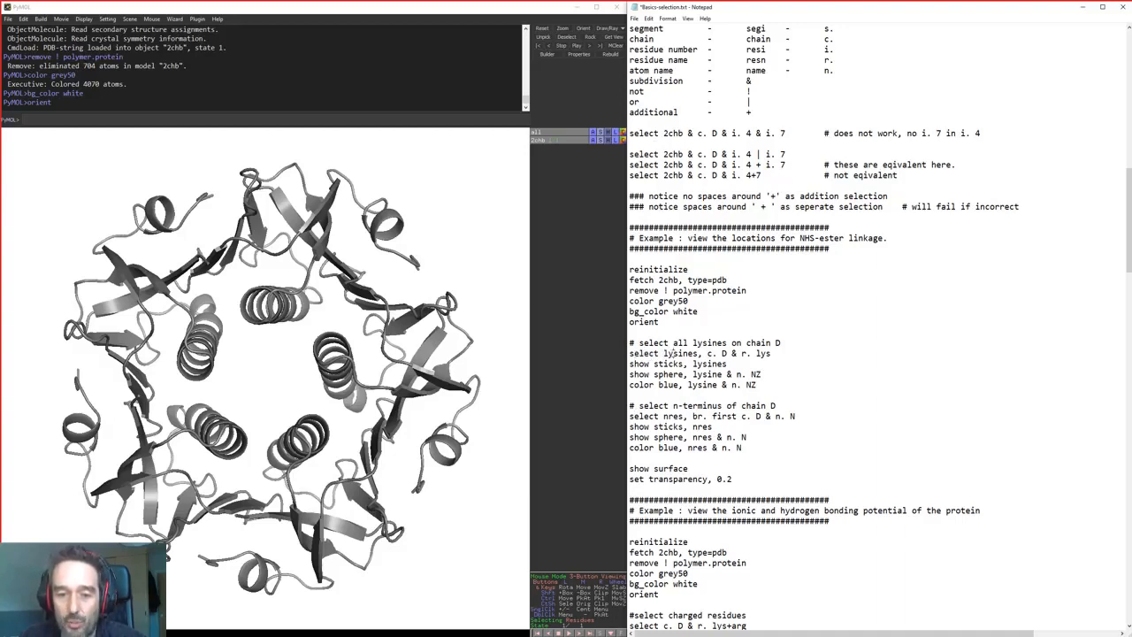
{"action": "left_click_drag", "start_coordinate": [663, 353], "coordinate": [708, 354]}
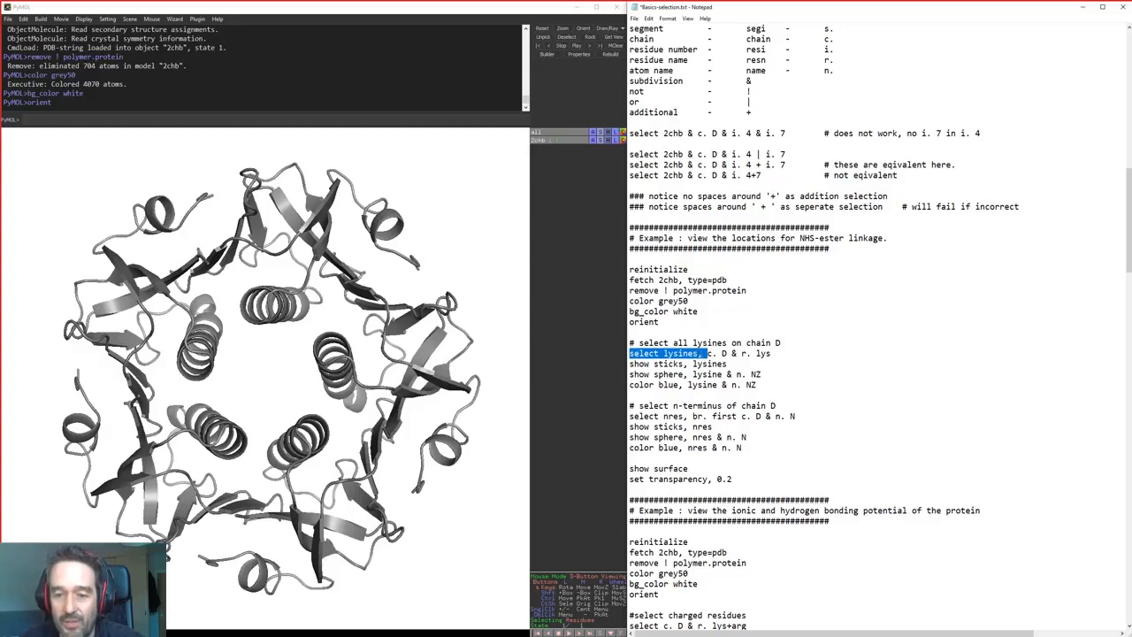
{"action": "left_click_drag", "start_coordinate": [707, 353], "coordinate": [771, 353]}
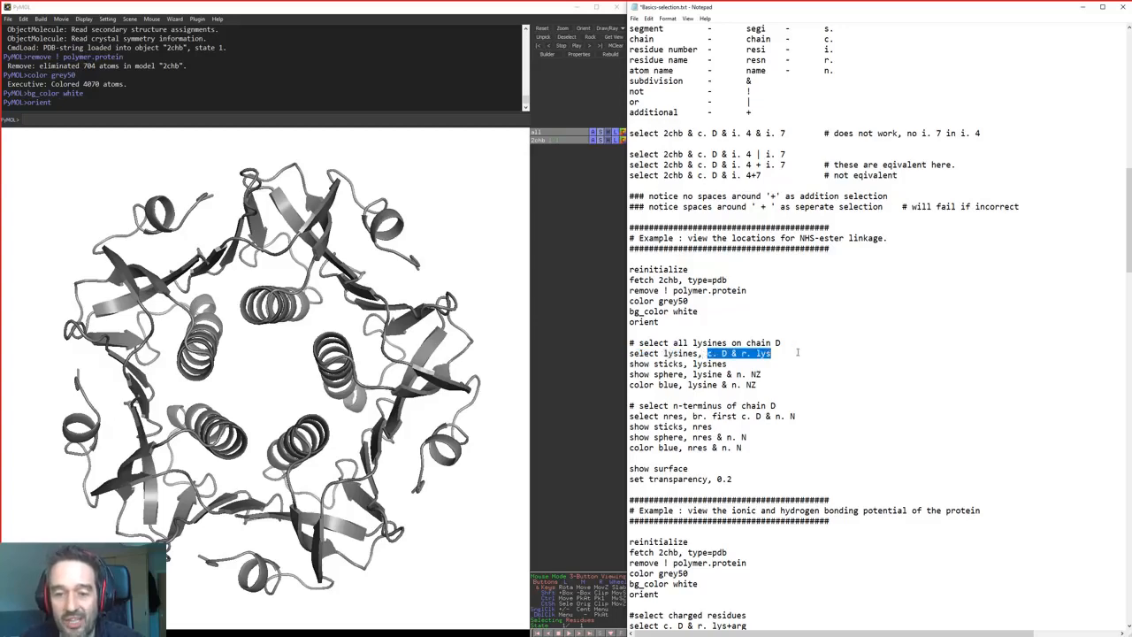
{"action": "scroll", "coordinate": [802, 364], "scroll_direction": "up", "scroll_amount": 7}
{"action": "scroll", "coordinate": [844, 343], "scroll_direction": "up", "scroll_amount": 3}
{"action": "scroll", "coordinate": [963, 201], "scroll_direction": "down", "scroll_amount": 10}
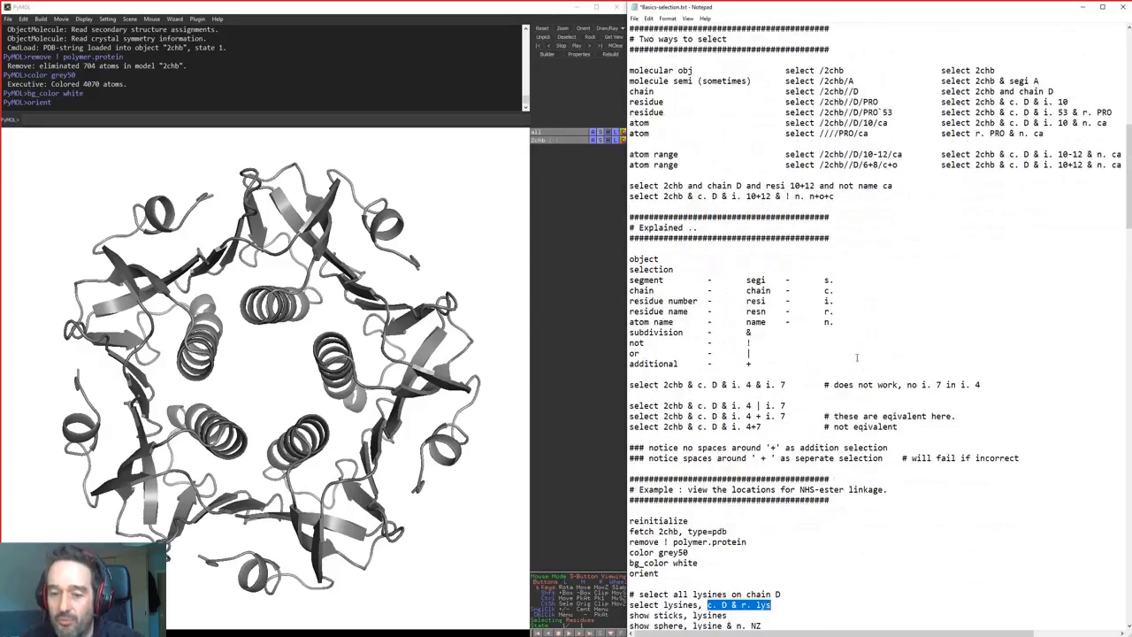
{"action": "left_click", "coordinate": [727, 363]}
{"action": "left_click_drag", "start_coordinate": [707, 354], "coordinate": [634, 353]}
{"action": "left_click_drag", "start_coordinate": [772, 354], "coordinate": [623, 353]}
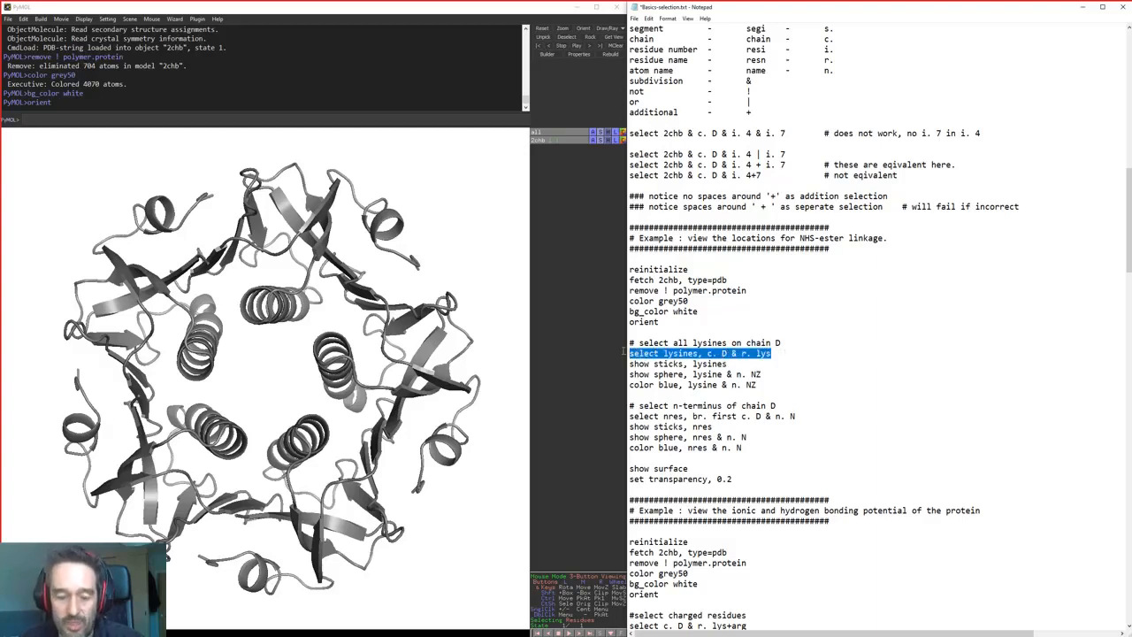
{"action": "left_click", "coordinate": [331, 123]}
{"action": "type", "text": "select lysines, c. D & r. lys"}
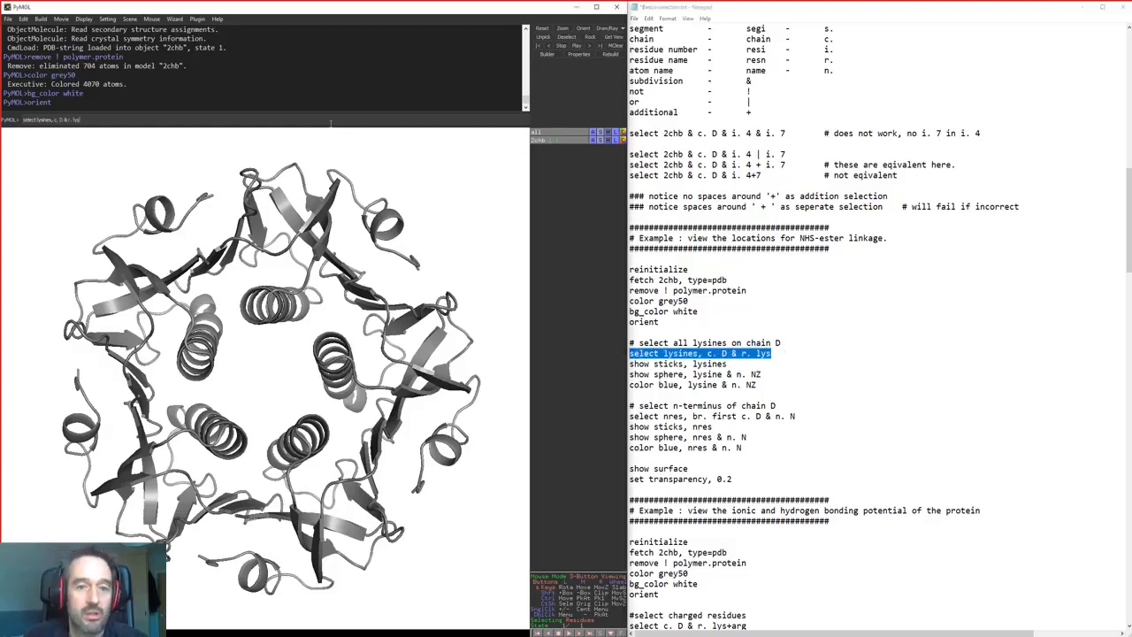
{"action": "key", "text": "Return"}
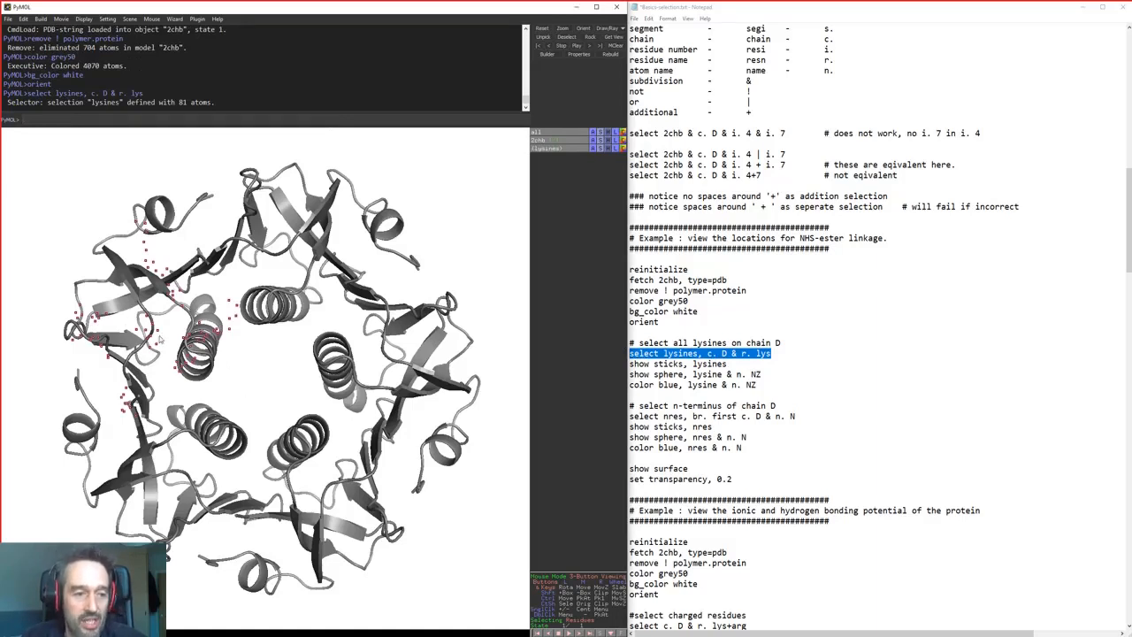
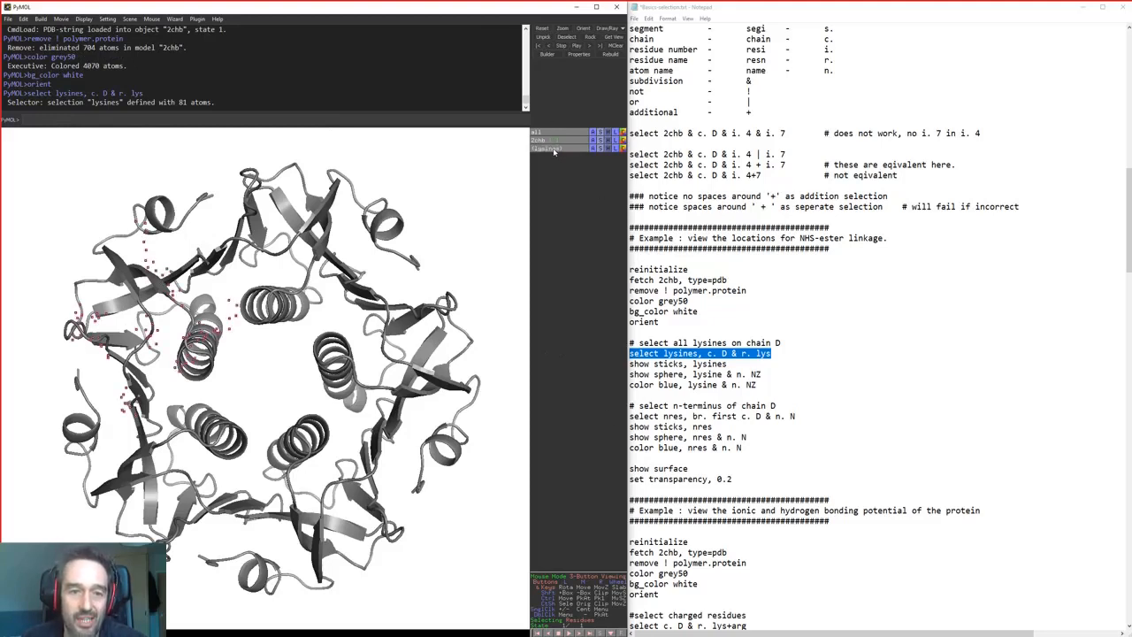
{"action": "left_click", "coordinate": [554, 151]}
{"action": "left_click", "coordinate": [554, 151]}
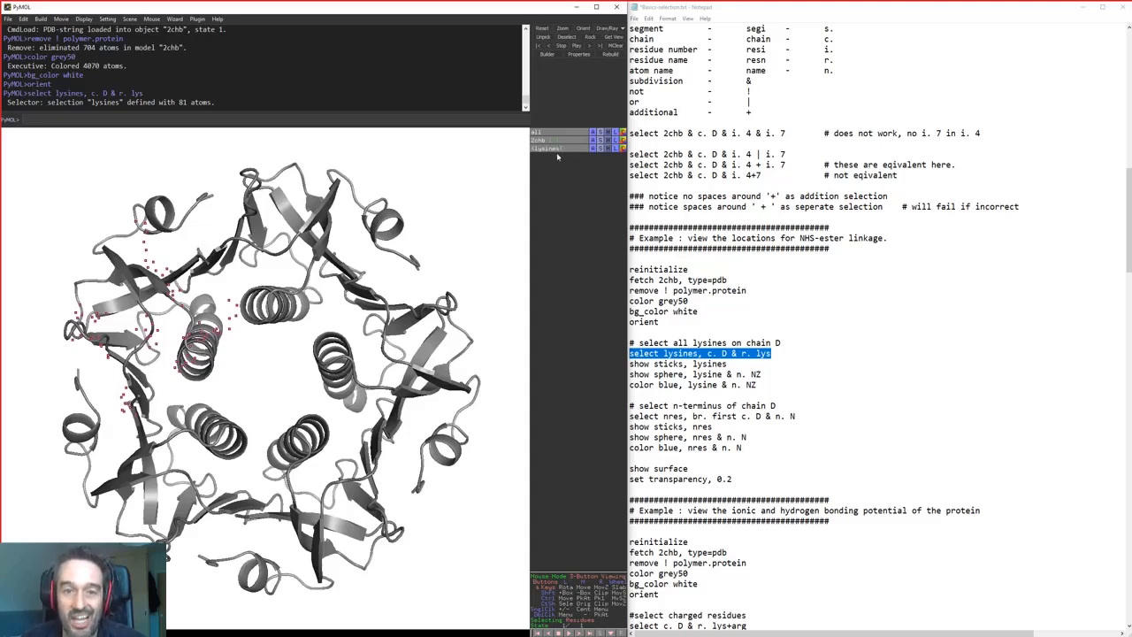
Show the lysines selection as sticks by running "show sticks, lysines" from the notes
{"action": "left_click", "coordinate": [724, 395]}
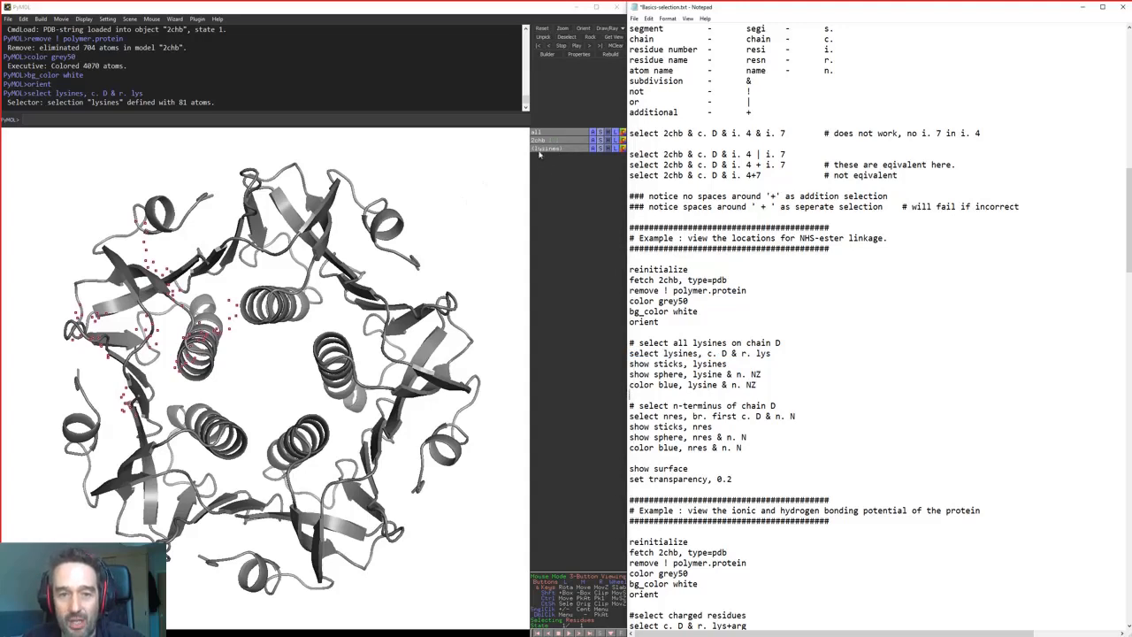
{"action": "double_click", "coordinate": [721, 361]}
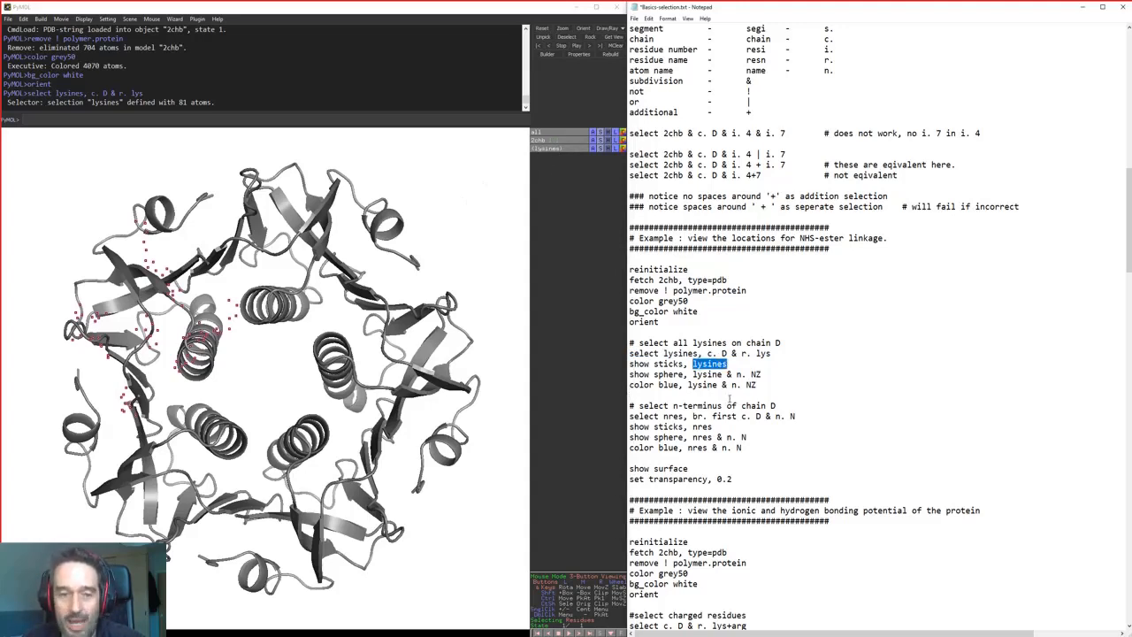
{"action": "left_click_drag", "start_coordinate": [629, 362], "coordinate": [757, 367]}
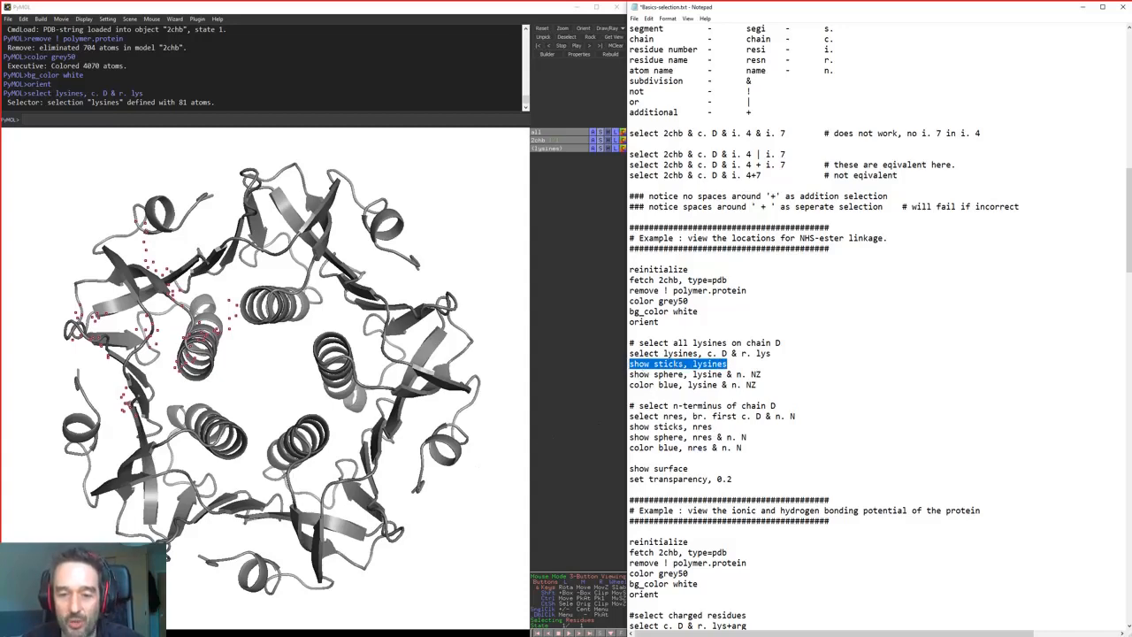
{"action": "left_click", "coordinate": [380, 123]}
{"action": "type", "text": "show sticks, lysines"}
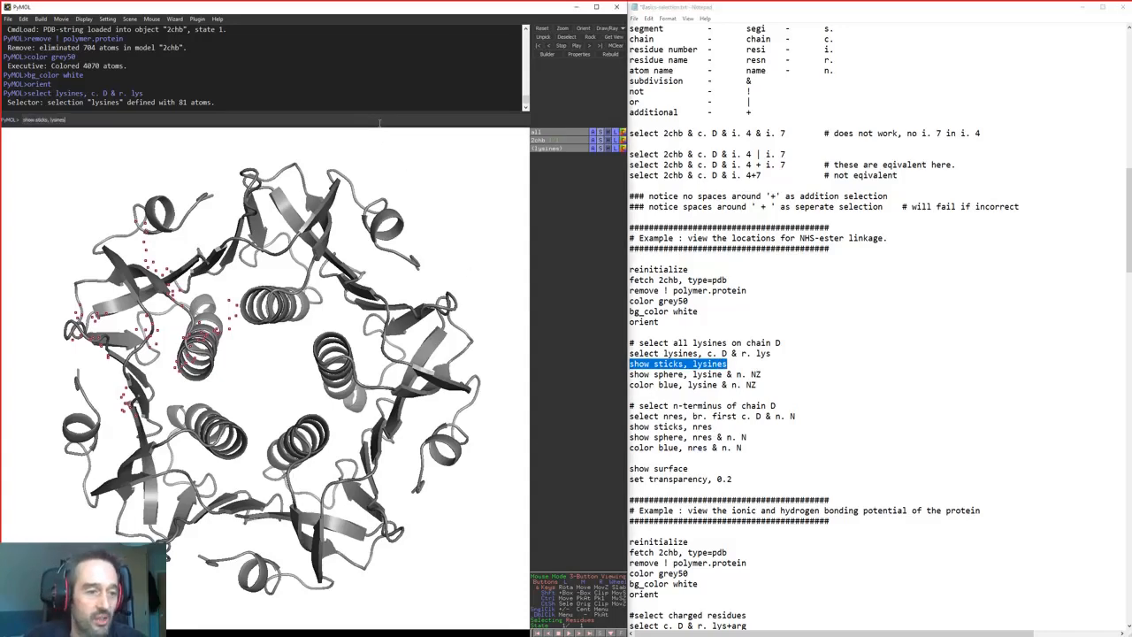
{"action": "key", "text": "Return"}
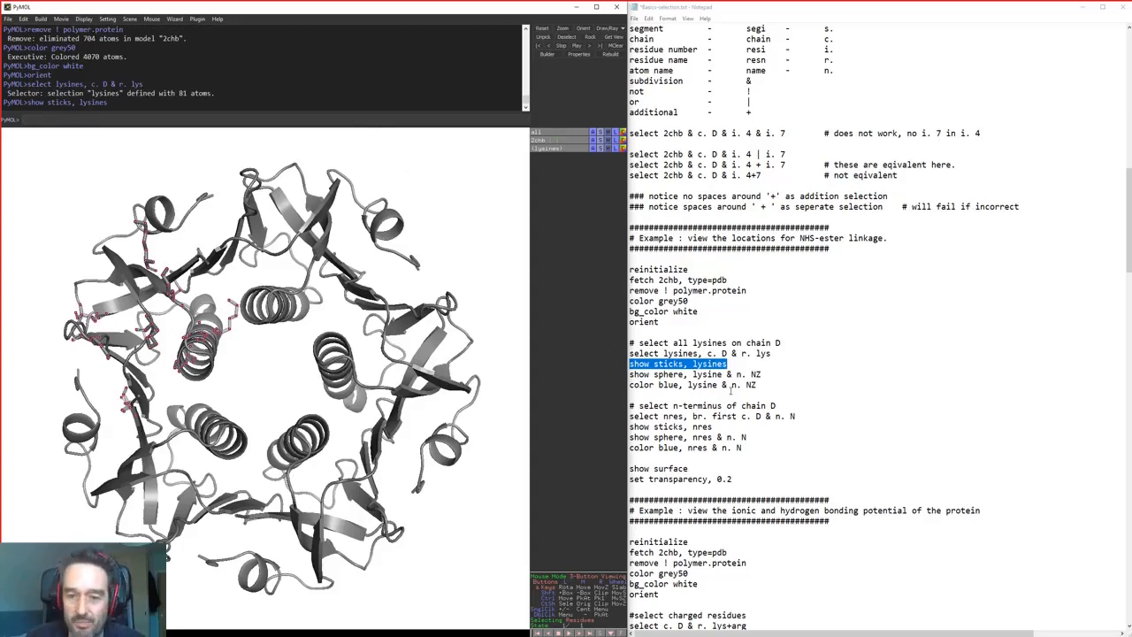
Copy "show sphere, lysine & n. NZ" from the notes and run it to display the lysine NZ atoms as spheres
{"action": "left_click_drag", "start_coordinate": [629, 374], "coordinate": [762, 375]}
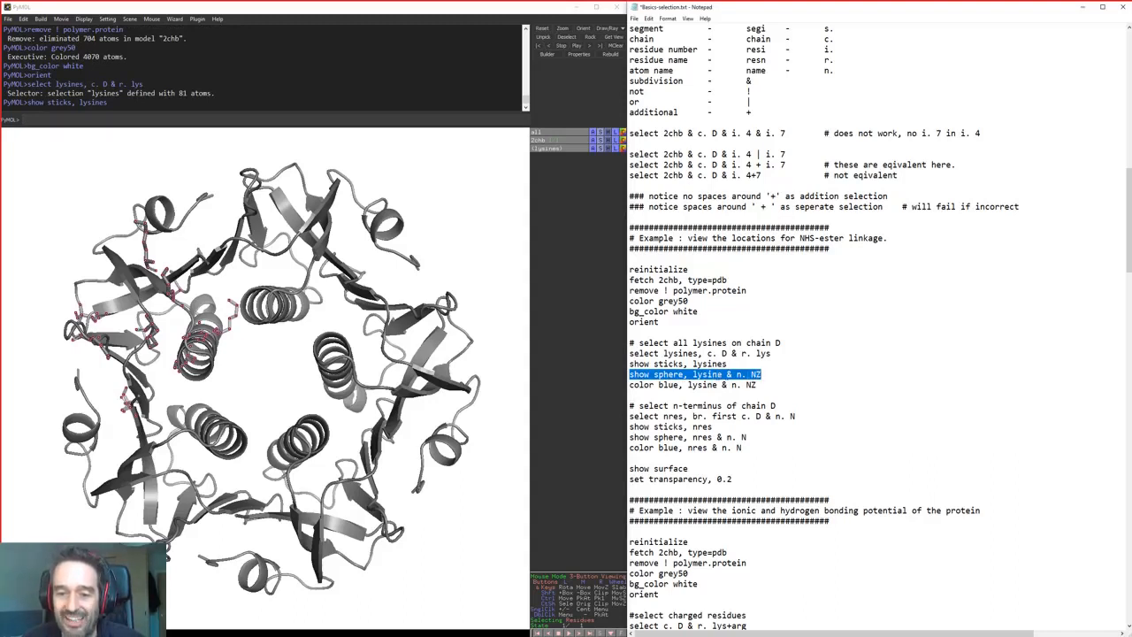
{"action": "left_click_drag", "start_coordinate": [694, 374], "coordinate": [736, 374]}
{"action": "left_click_drag", "start_coordinate": [747, 375], "coordinate": [629, 375]}
{"action": "key", "text": "ctrl+c"}
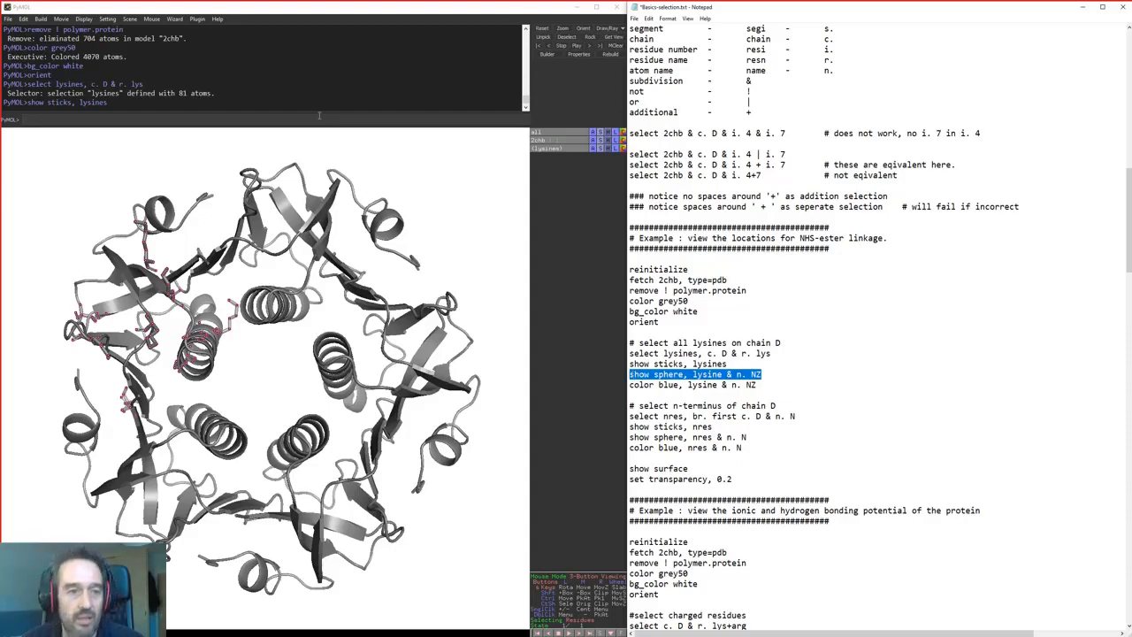
{"action": "left_click", "coordinate": [319, 114]}
{"action": "key", "text": "ctrl+v"}
{"action": "key", "text": "Return"}
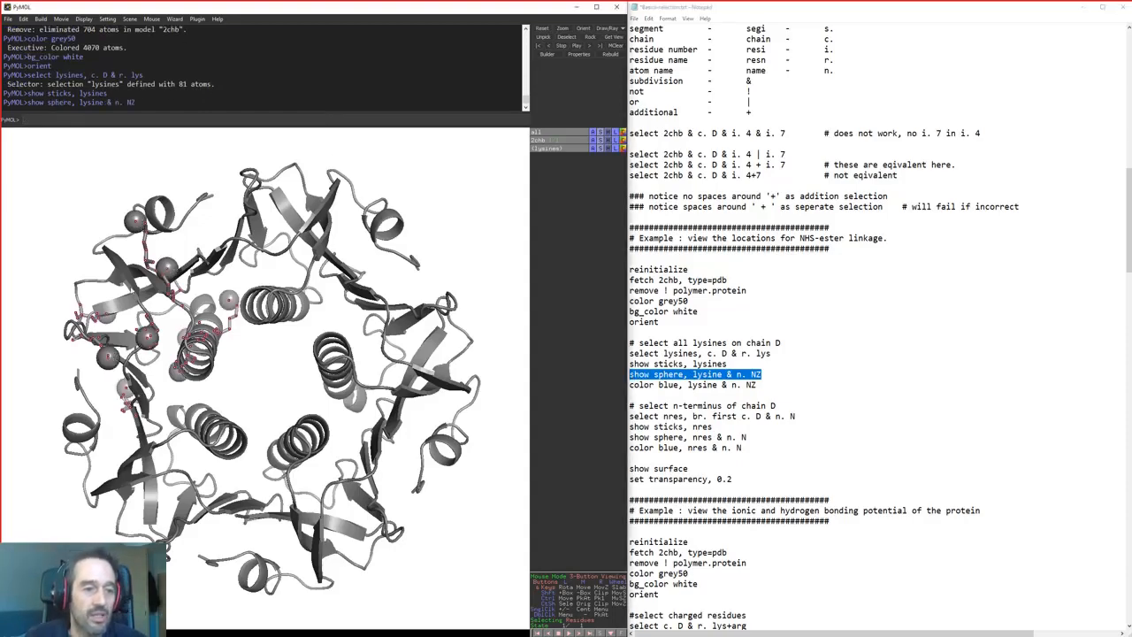
Color the lysine NZ atoms blue by running "color blue, lysine & n. NZ" from the notes
{"action": "left_click_drag", "start_coordinate": [187, 239], "coordinate": [352, 312]}
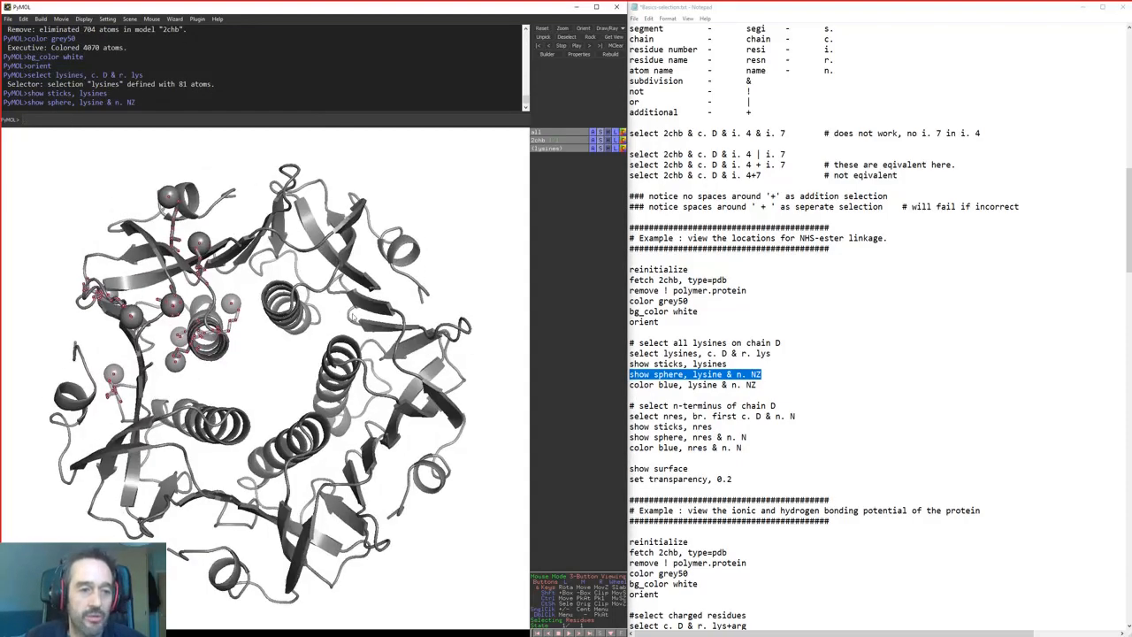
{"action": "left_click_drag", "start_coordinate": [757, 385], "coordinate": [629, 385]}
{"action": "key", "text": "ctrl+c"}
{"action": "left_click", "coordinate": [337, 119]}
{"action": "key", "text": "ctrl+v"}
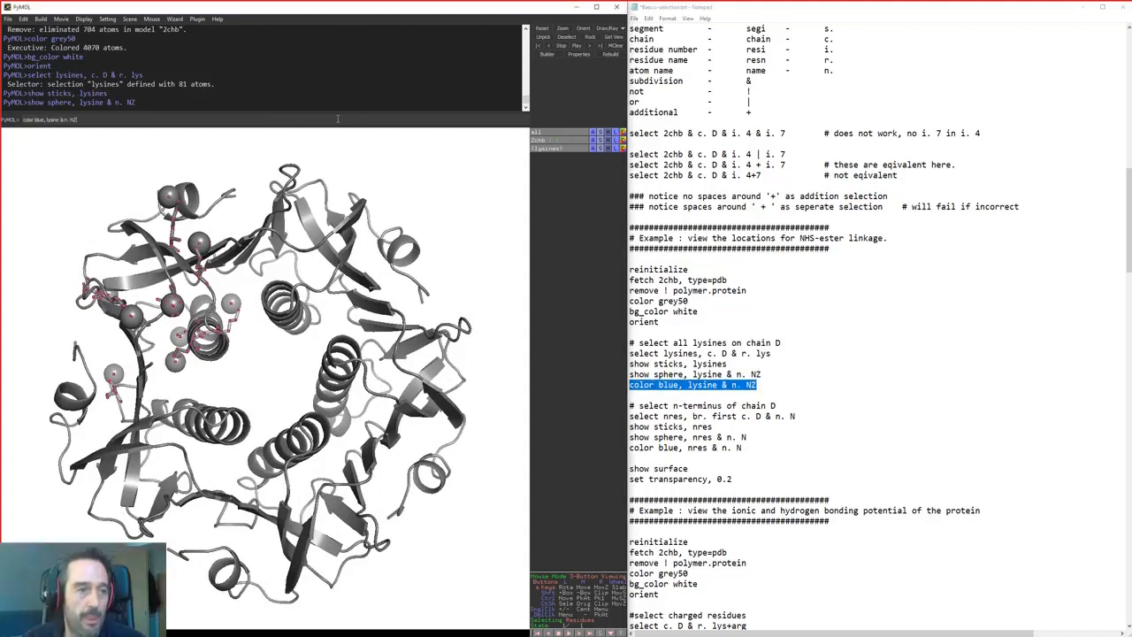
{"action": "key", "text": "Return"}
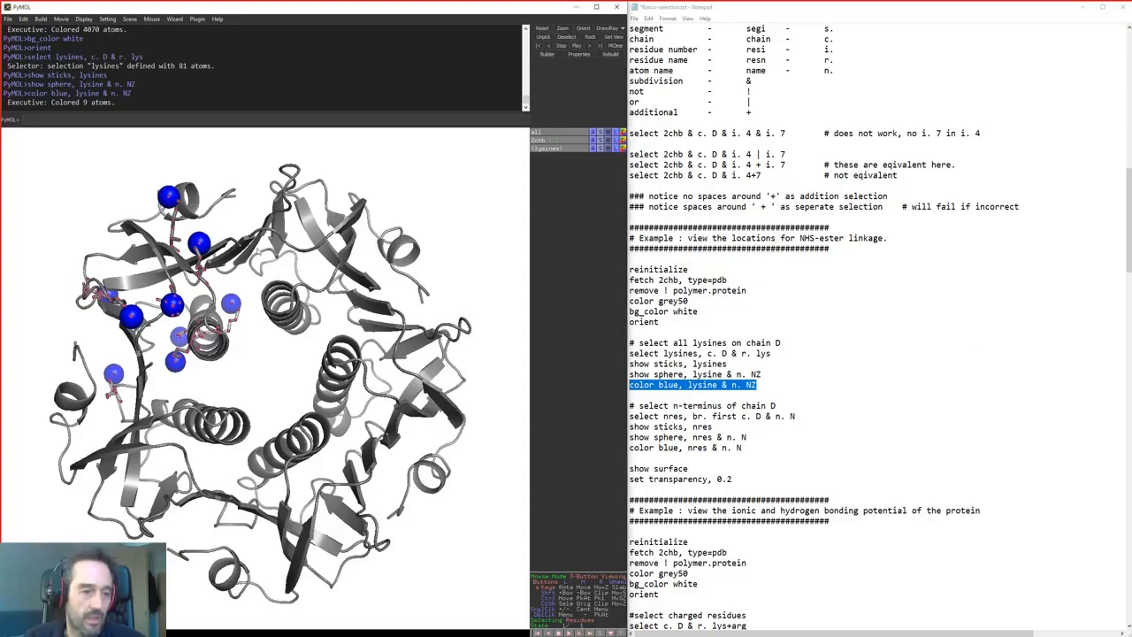
{"action": "left_click_drag", "start_coordinate": [378, 237], "coordinate": [221, 480]}
Select chain D's N-terminal residue as nres by running "select nres, br. first c. D & n. N" from the notes
{"action": "left_click", "coordinate": [741, 437]}
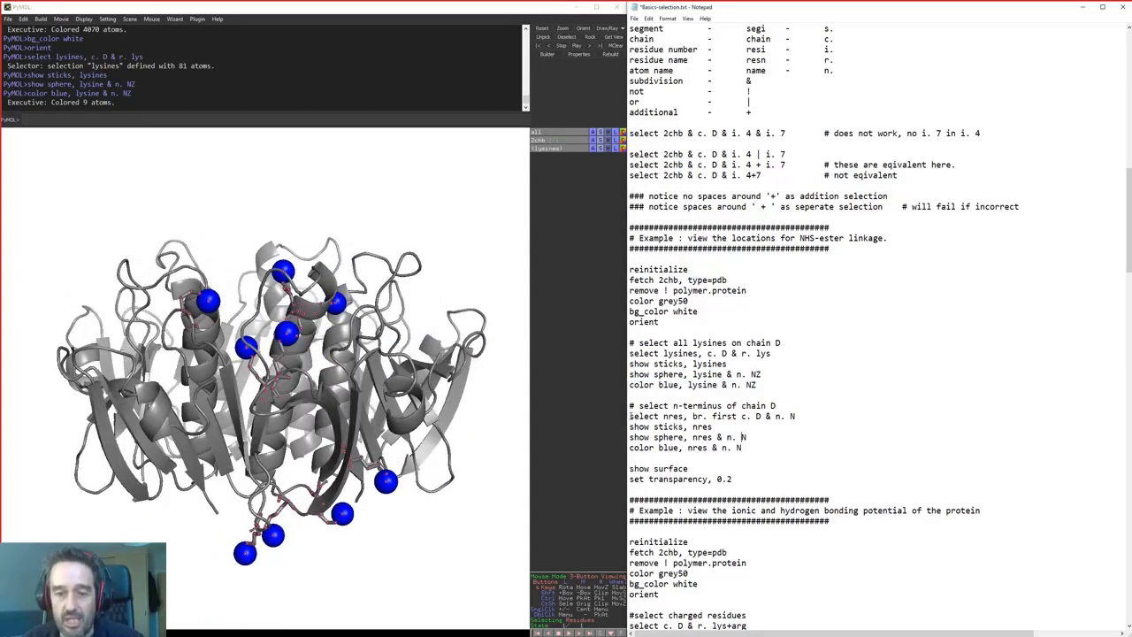
{"action": "left_click_drag", "start_coordinate": [630, 415], "coordinate": [690, 416]}
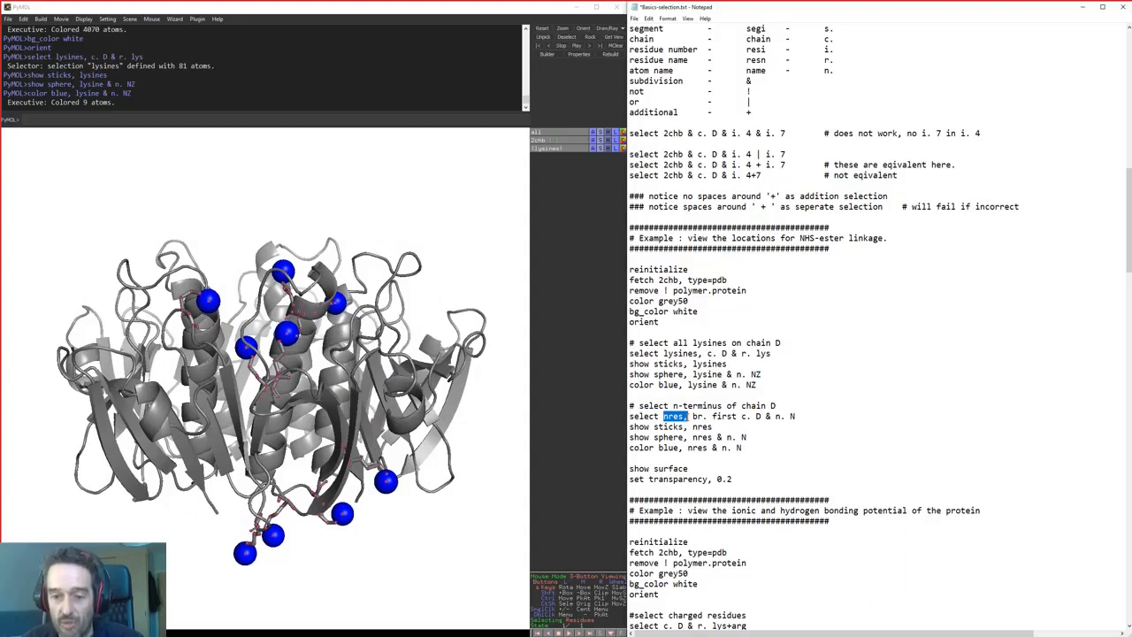
{"action": "left_click", "coordinate": [684, 416]}
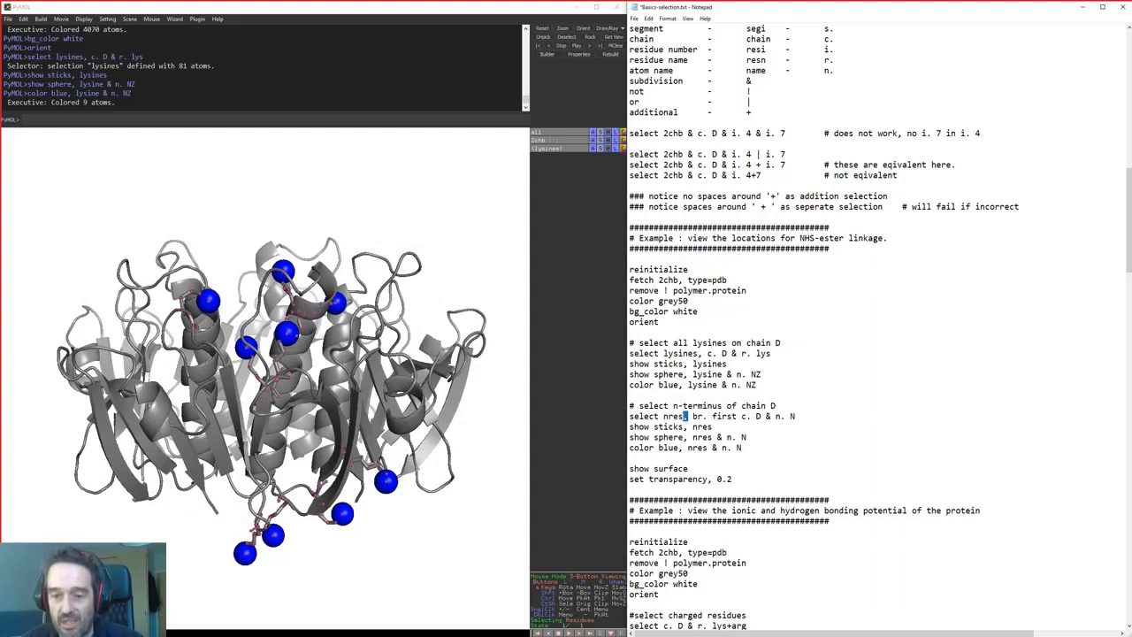
{"action": "left_click_drag", "start_coordinate": [630, 416], "coordinate": [708, 416]}
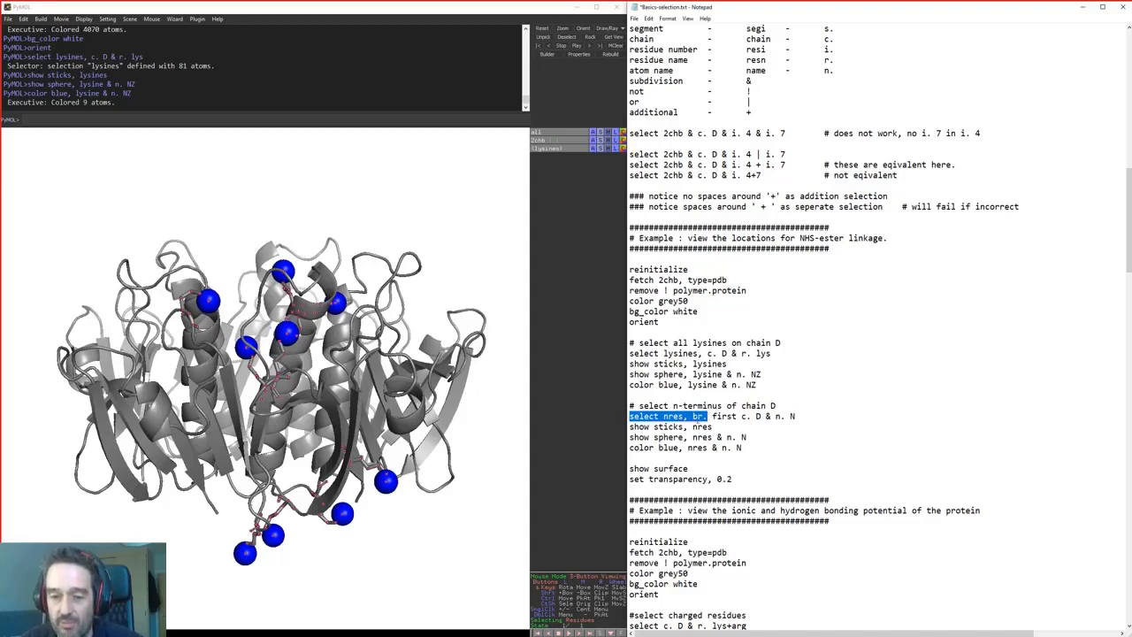
{"action": "left_click", "coordinate": [692, 416]}
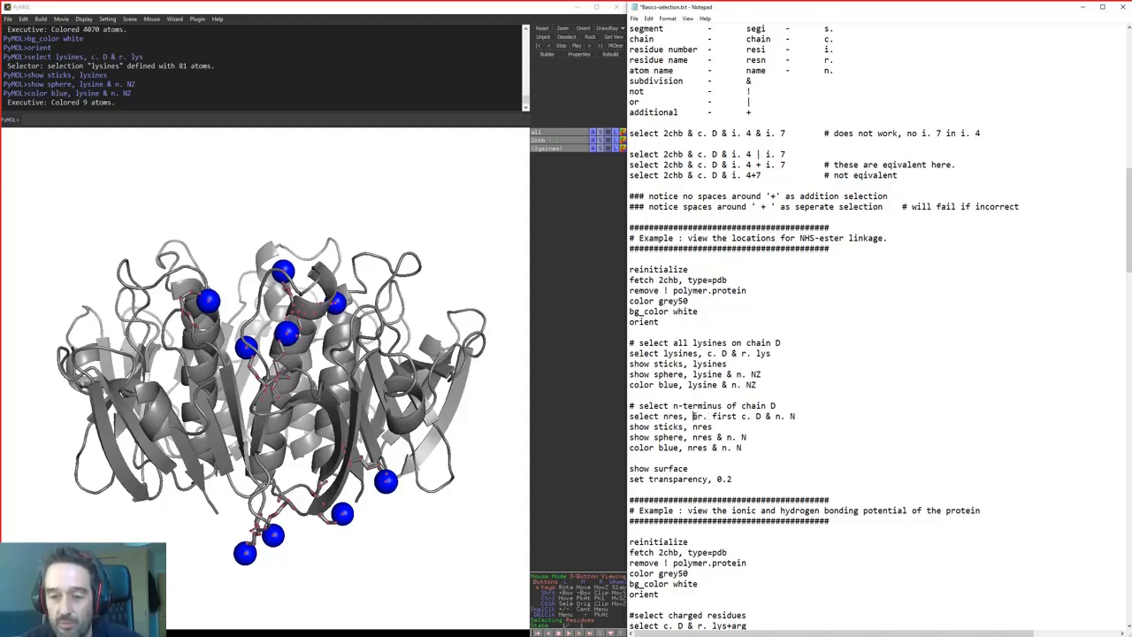
{"action": "left_click_drag", "start_coordinate": [692, 415], "coordinate": [628, 416]}
{"action": "key", "text": "ctrl+c"}
{"action": "left_click", "coordinate": [689, 416]}
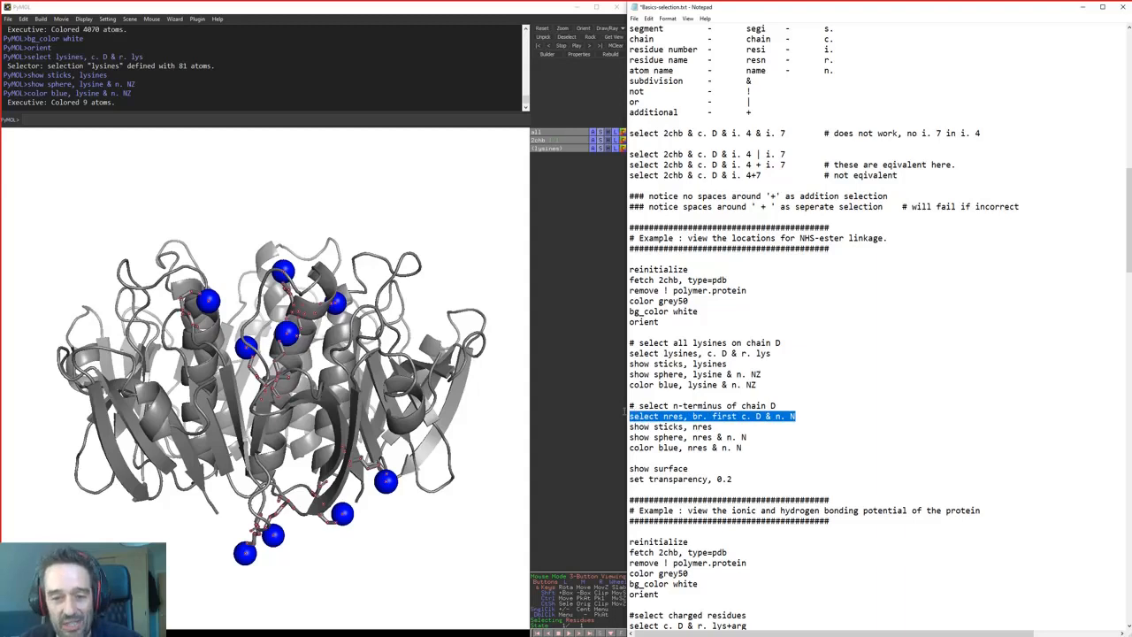
{"action": "left_click", "coordinate": [253, 120]}
{"action": "key", "text": "ctrl+v"}
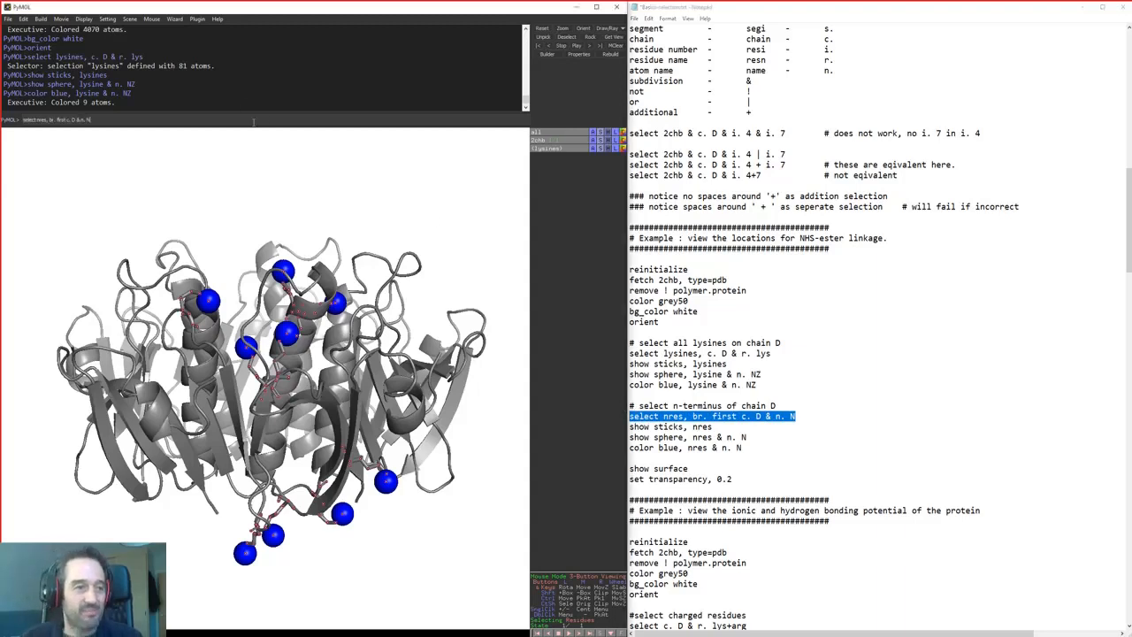
{"action": "key", "text": "Return"}
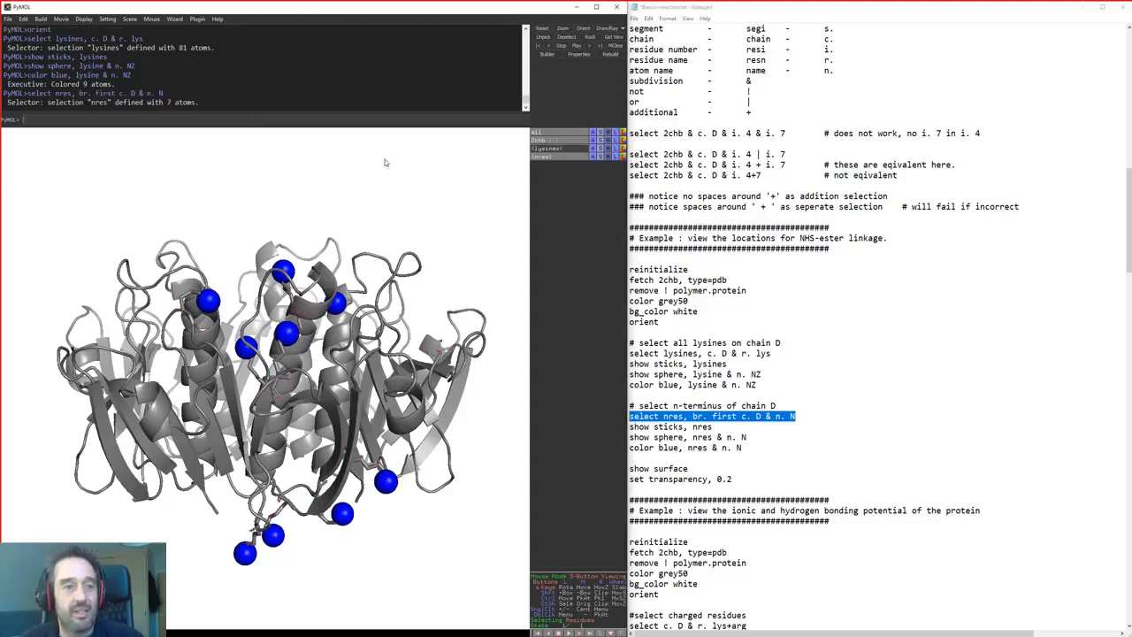
Remove "& n. N" from the end of the nres select command in the Notepad notes
{"action": "left_click", "coordinate": [775, 424]}
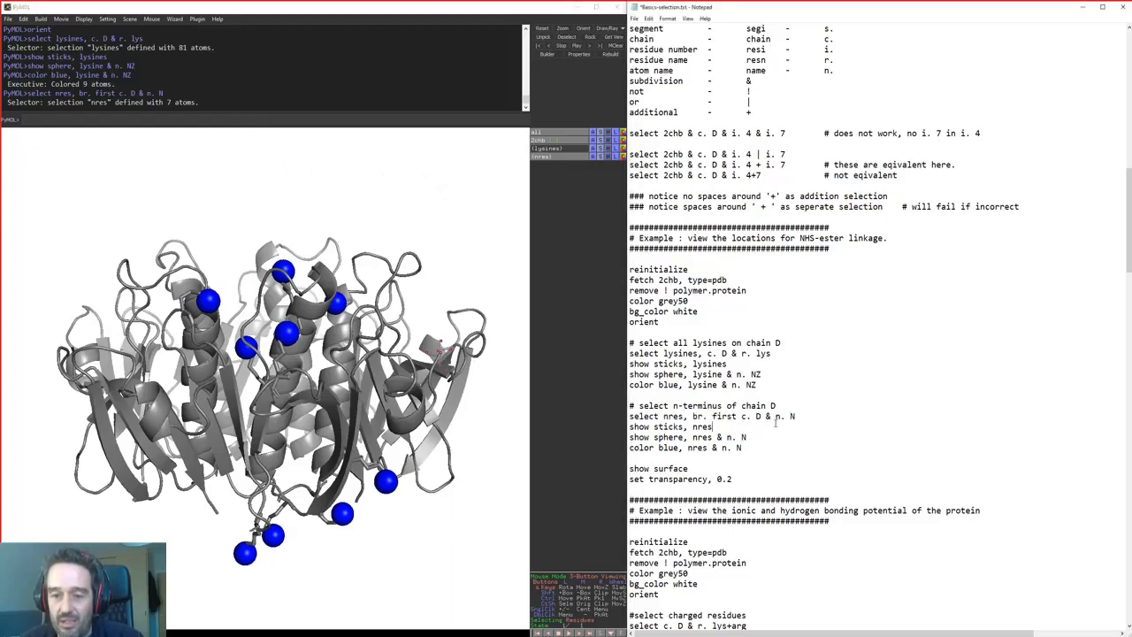
{"action": "left_click_drag", "start_coordinate": [766, 415], "coordinate": [804, 416]}
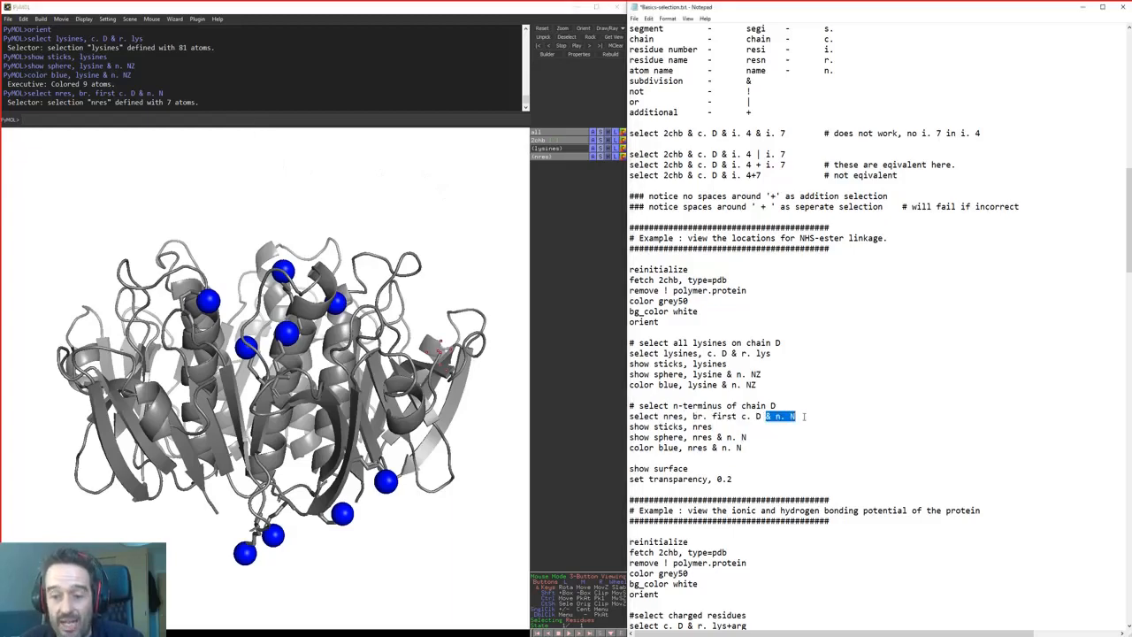
{"action": "key", "text": "BackSpace"}
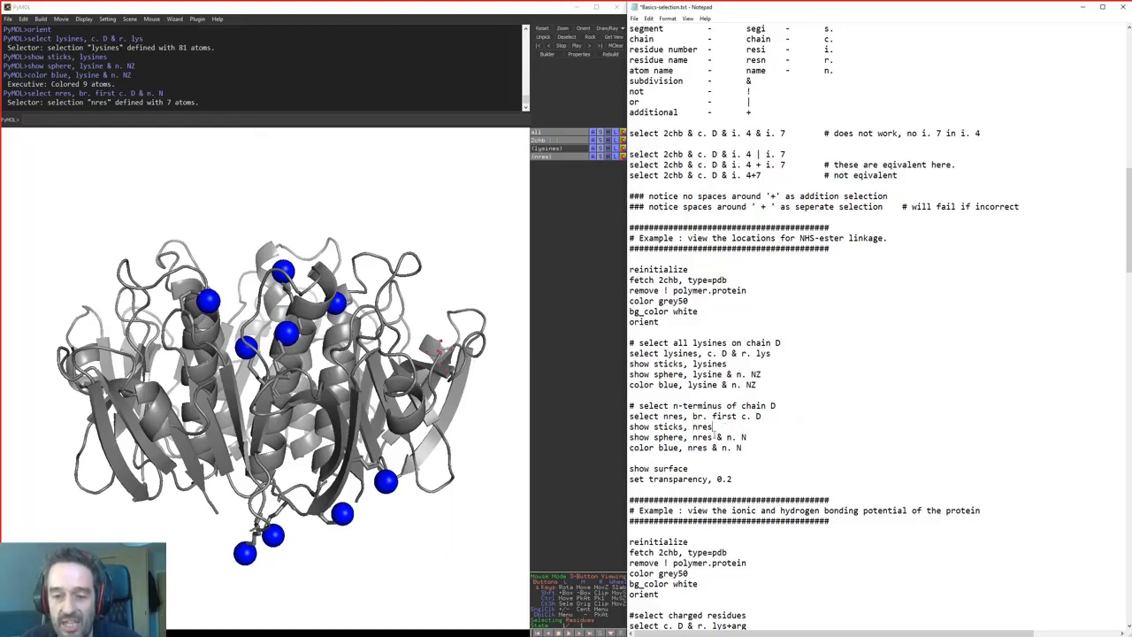
Show the N-terminal residue as sticks by copying "show sticks, nres" from the notes and running it in PyMOL
{"action": "left_click_drag", "start_coordinate": [712, 428], "coordinate": [629, 427]}
{"action": "key", "text": "ctrl+c"}
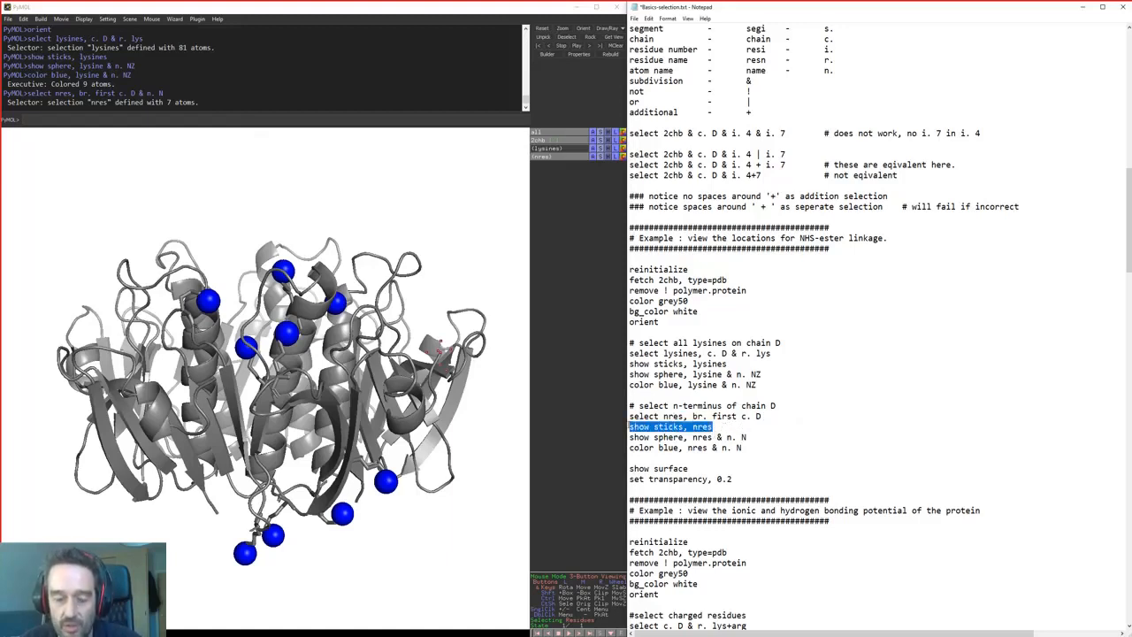
{"action": "left_click", "coordinate": [373, 129]}
{"action": "key", "text": "ctrl+v"}
{"action": "key", "text": "Return"}
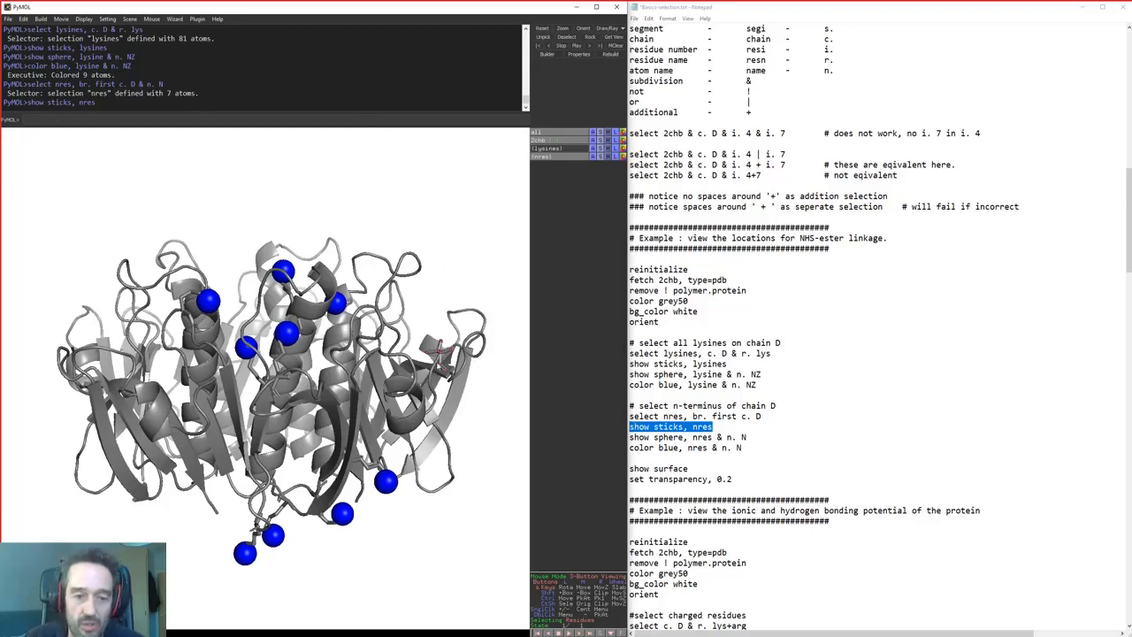
Display the N-terminal nitrogen as a sphere by running "show sphere, nres & n. N" from the notes
{"action": "left_click_drag", "start_coordinate": [751, 438], "coordinate": [628, 438]}
{"action": "key", "text": "ctrl+c"}
{"action": "left_click", "coordinate": [742, 437]}
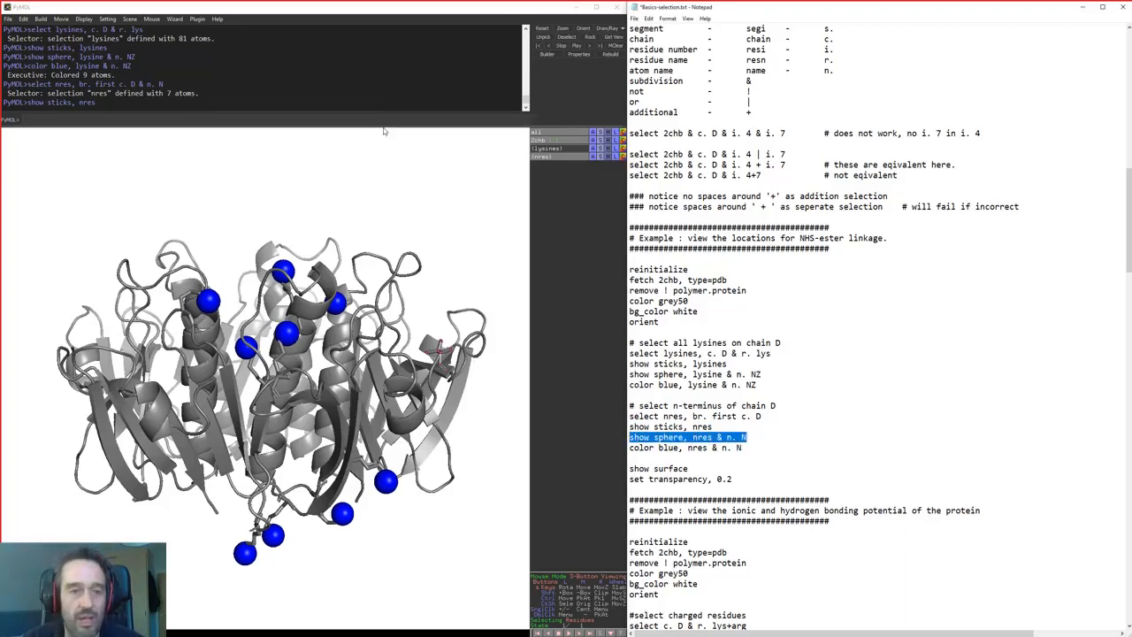
{"action": "left_click", "coordinate": [426, 150]}
{"action": "key", "text": "ctrl+v"}
{"action": "key", "text": "Return"}
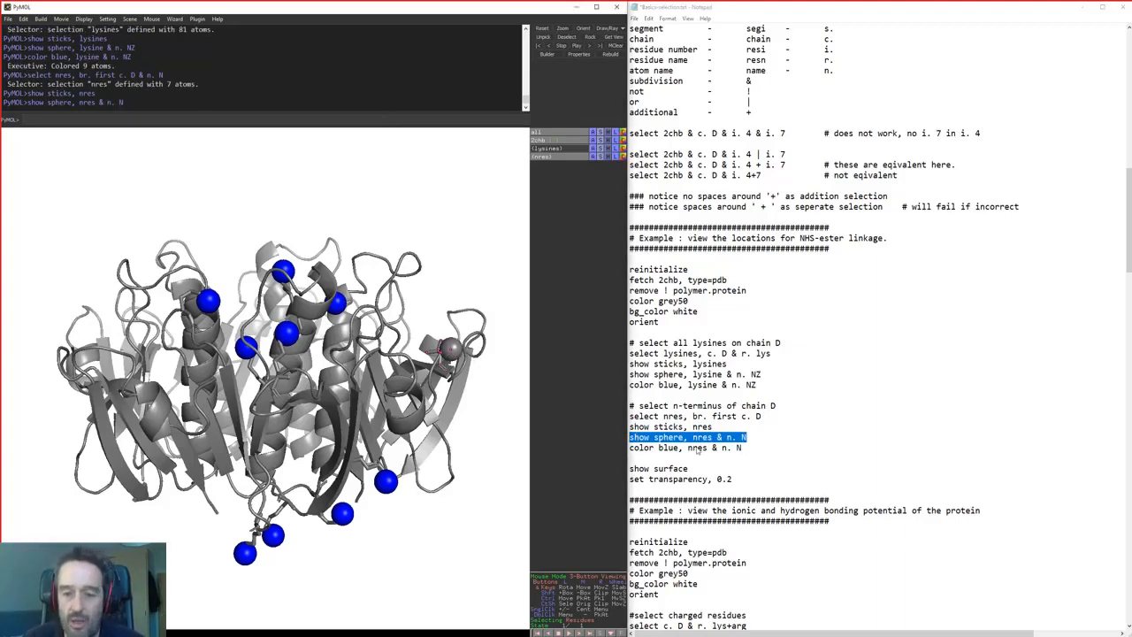
Color the N-terminal nitrogen blue by running "color blue, nres & n. N" from the notes
{"action": "left_click_drag", "start_coordinate": [744, 447], "coordinate": [626, 448]}
{"action": "key", "text": "ctrl+c"}
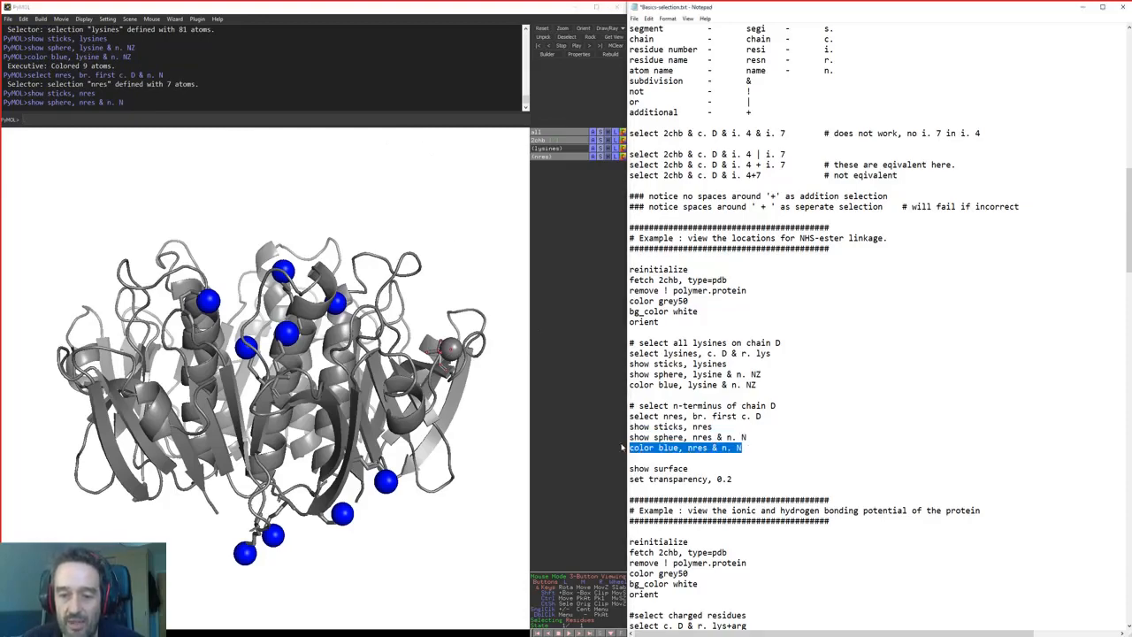
{"action": "left_click", "coordinate": [415, 120]}
{"action": "key", "text": "ctrl+v"}
{"action": "key", "text": "Return"}
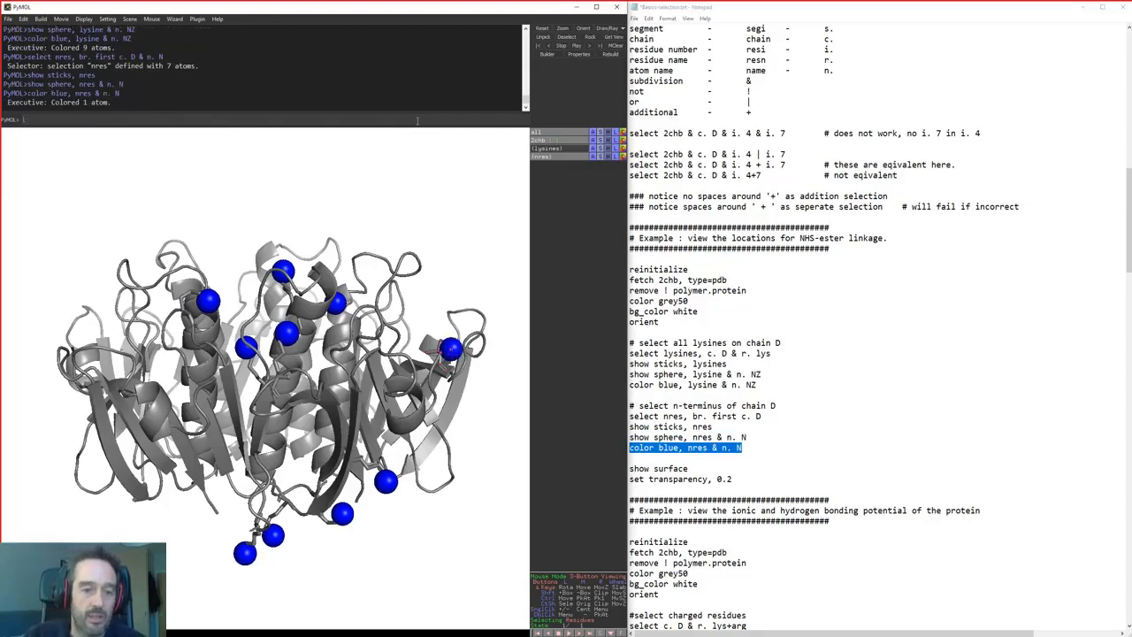
Display the protein surface with 0.2 transparency by running "show surface" and "set transparency, 0.2" from the notes, and inspect the linkage sites
{"action": "left_click_drag", "start_coordinate": [320, 567], "coordinate": [450, 373]}
{"action": "left_click_drag", "start_coordinate": [732, 478], "coordinate": [625, 467]}
{"action": "key", "text": "ctrl+c"}
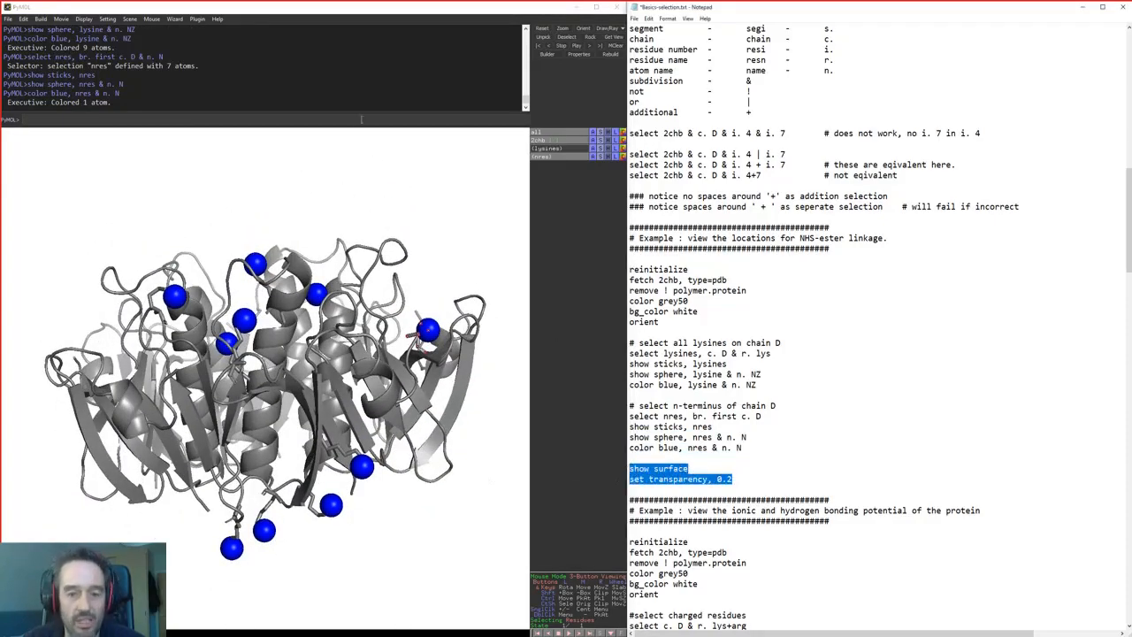
{"action": "left_click", "coordinate": [411, 116]}
{"action": "key", "text": "ctrl+v"}
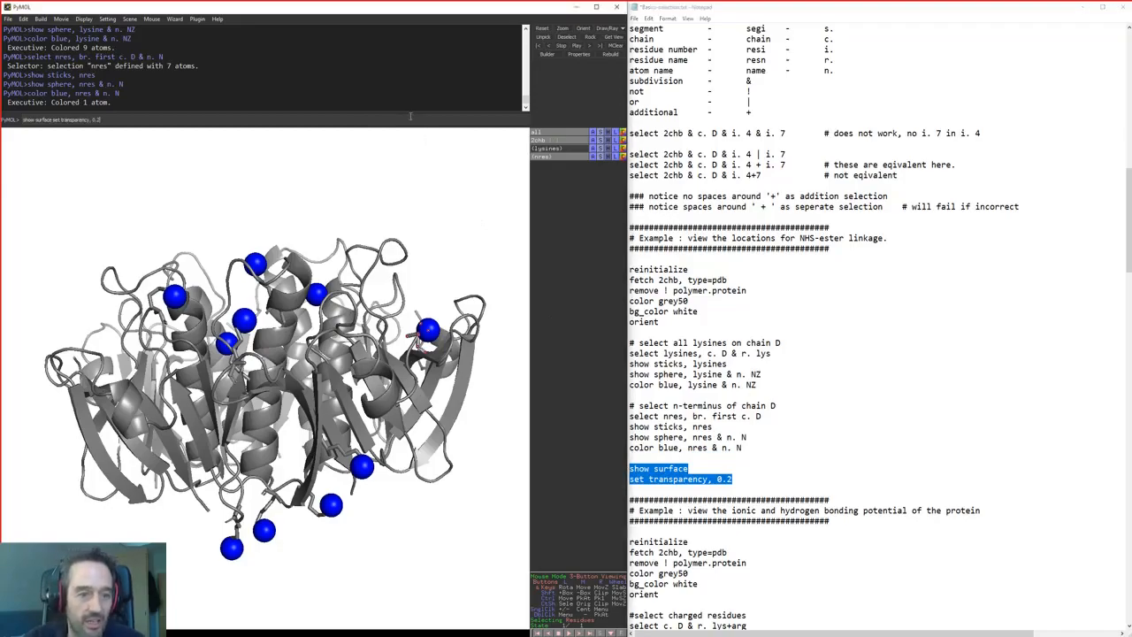
{"action": "key", "text": "Return"}
{"action": "left_click_drag", "start_coordinate": [305, 199], "coordinate": [306, 523]}
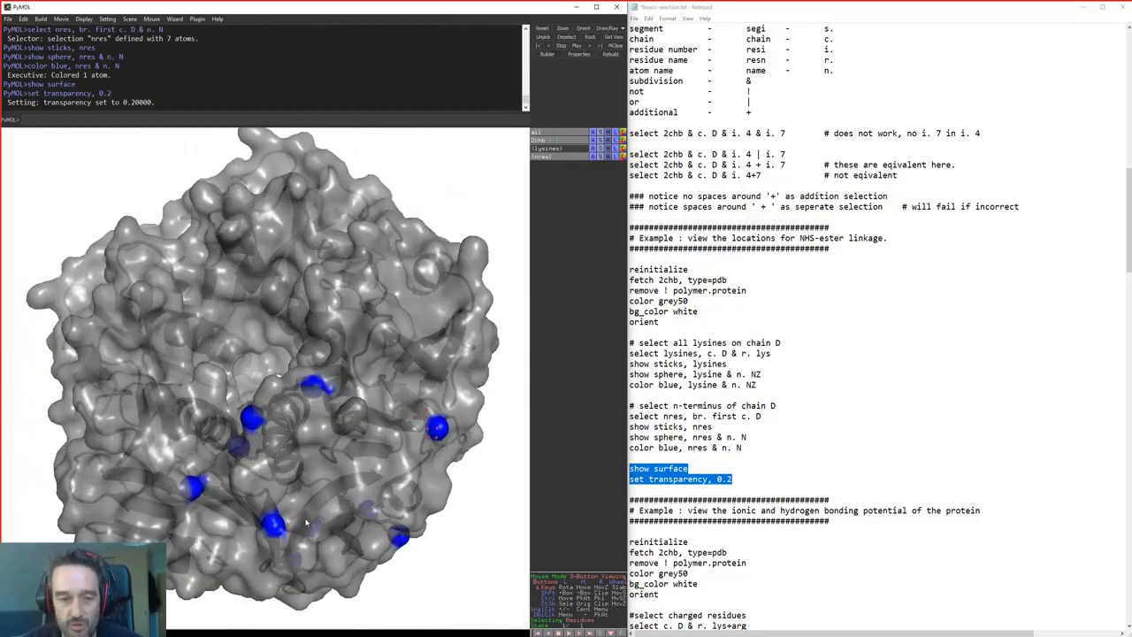
Reset the session and reload 2chb by running the setup block, "reinitialize" through "orient", of the ionic and hydrogen bonding example in the notes
{"action": "left_click", "coordinate": [748, 563]}
{"action": "scroll", "coordinate": [750, 484], "scroll_direction": "down", "scroll_amount": 8}
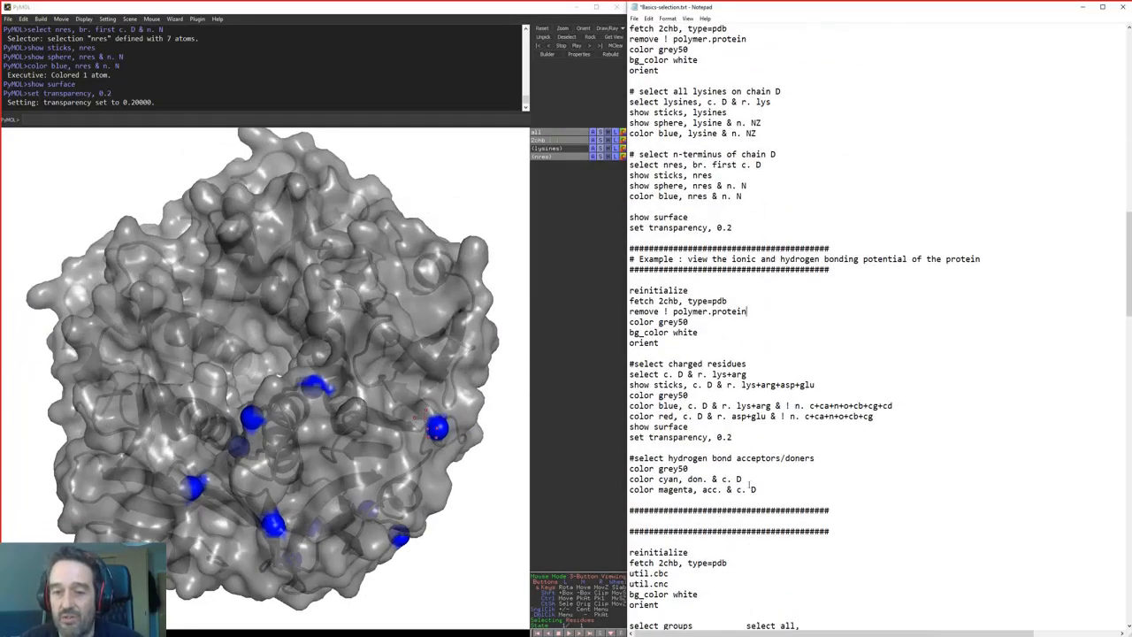
{"action": "left_click_drag", "start_coordinate": [688, 259], "coordinate": [911, 258]}
{"action": "left_click", "coordinate": [935, 258]}
{"action": "left_click_drag", "start_coordinate": [981, 258], "coordinate": [780, 258]}
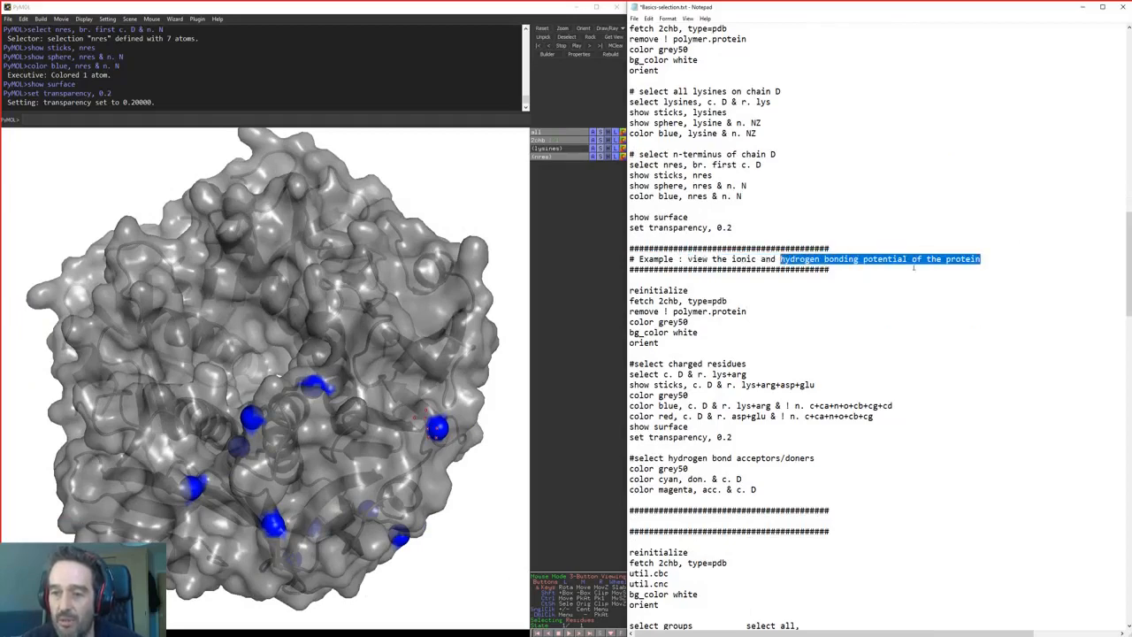
{"action": "left_click", "coordinate": [765, 289]}
{"action": "left_click_drag", "start_coordinate": [683, 341], "coordinate": [616, 288]}
{"action": "key", "text": "ctrl+c"}
{"action": "left_click", "coordinate": [297, 120]}
{"action": "key", "text": "ctrl+v"}
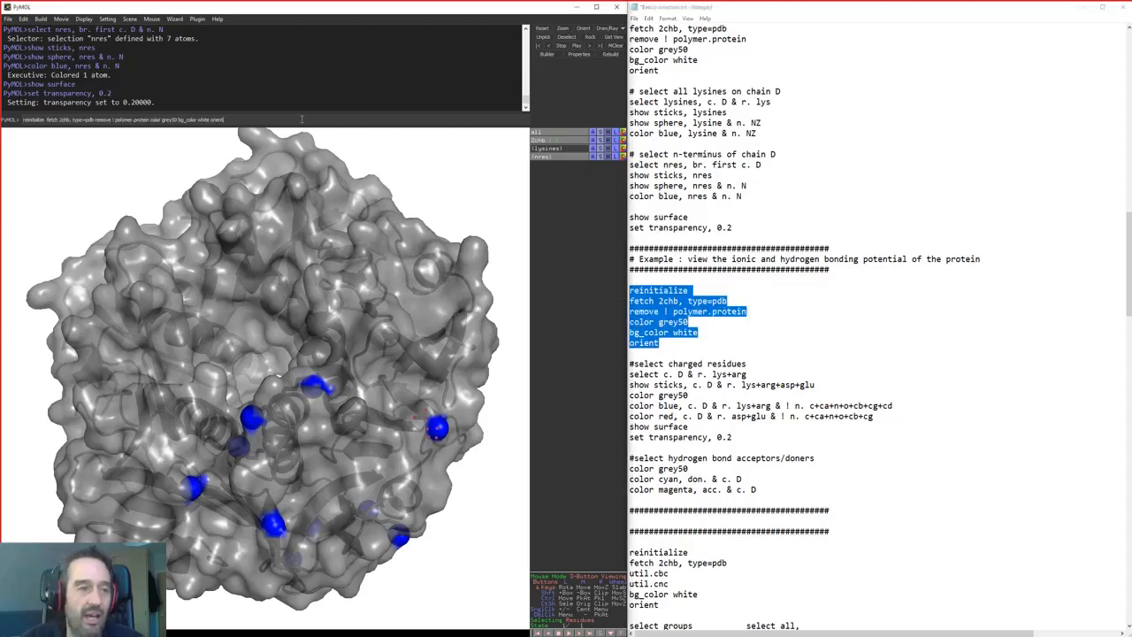
{"action": "key", "text": "Return"}
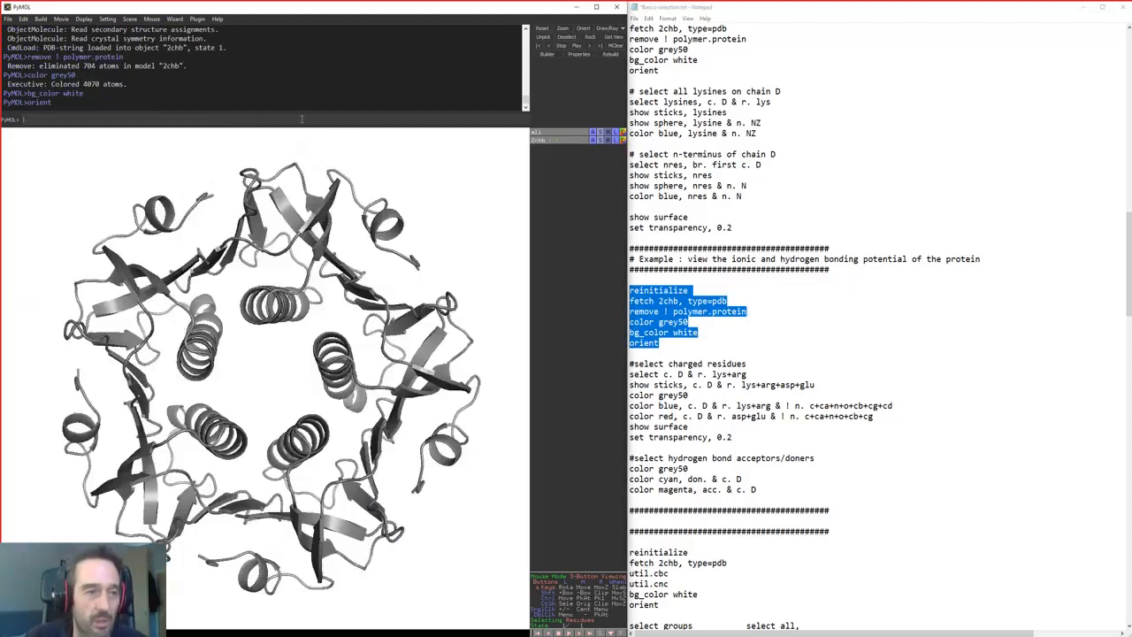
Examine the don. and acc. selectors and the lys+arg selection line in the notes' ionic and hydrogen bonding example
{"action": "scroll", "coordinate": [683, 397], "scroll_direction": "down", "scroll_amount": 5}
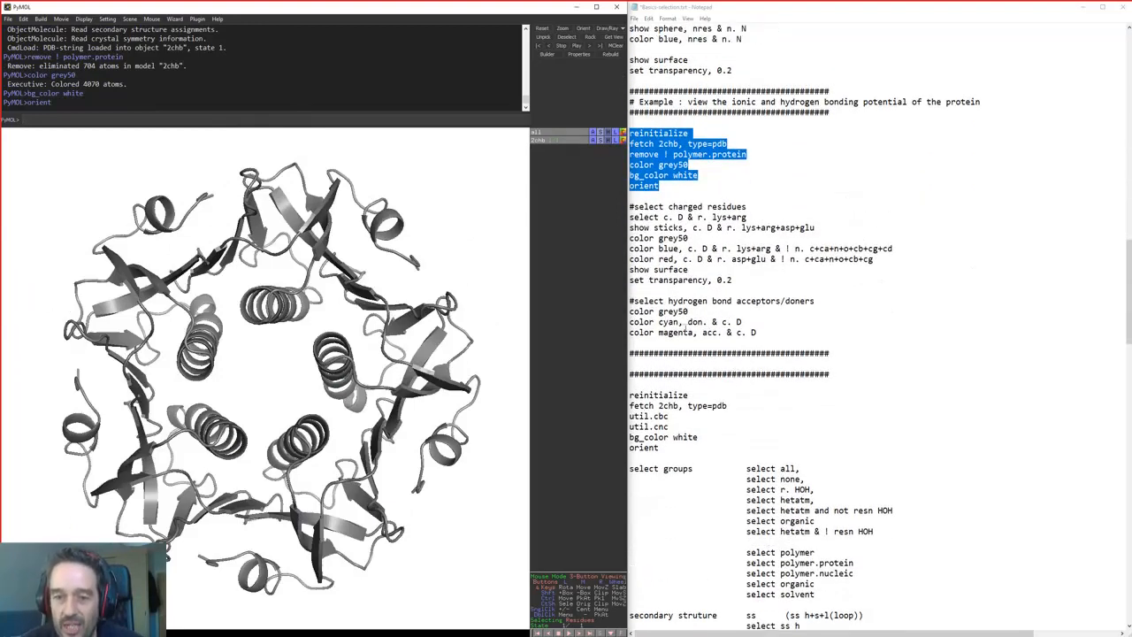
{"action": "left_click", "coordinate": [688, 323]}
{"action": "double_click", "coordinate": [699, 322]}
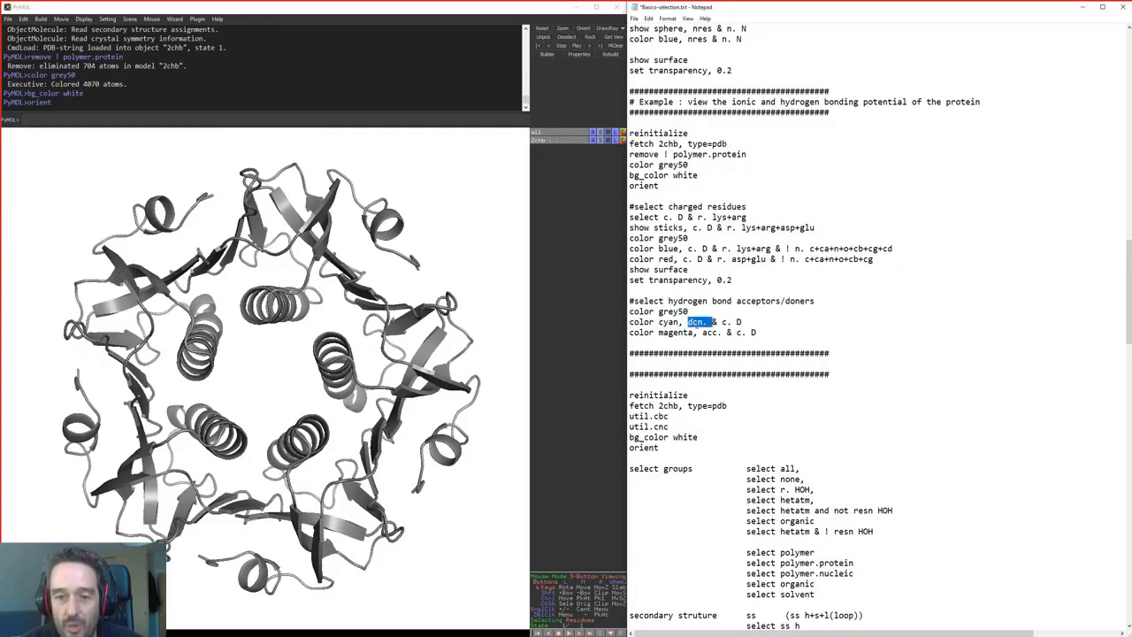
{"action": "double_click", "coordinate": [714, 333]}
{"action": "left_click", "coordinate": [714, 333]}
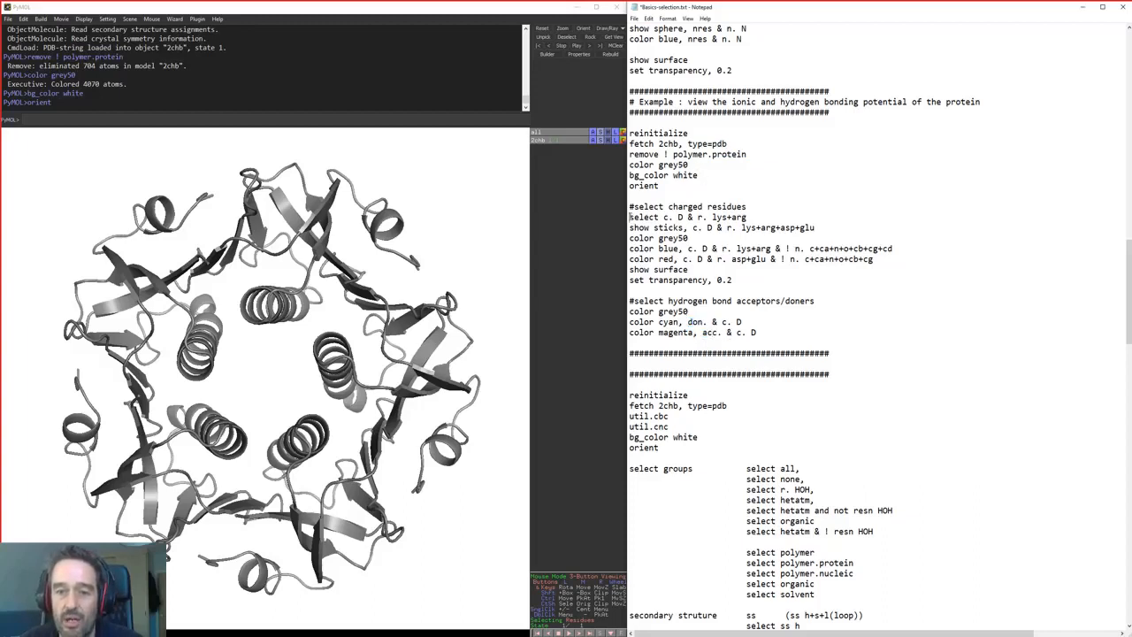
{"action": "left_click_drag", "start_coordinate": [696, 101], "coordinate": [903, 101]}
{"action": "left_click", "coordinate": [846, 163]}
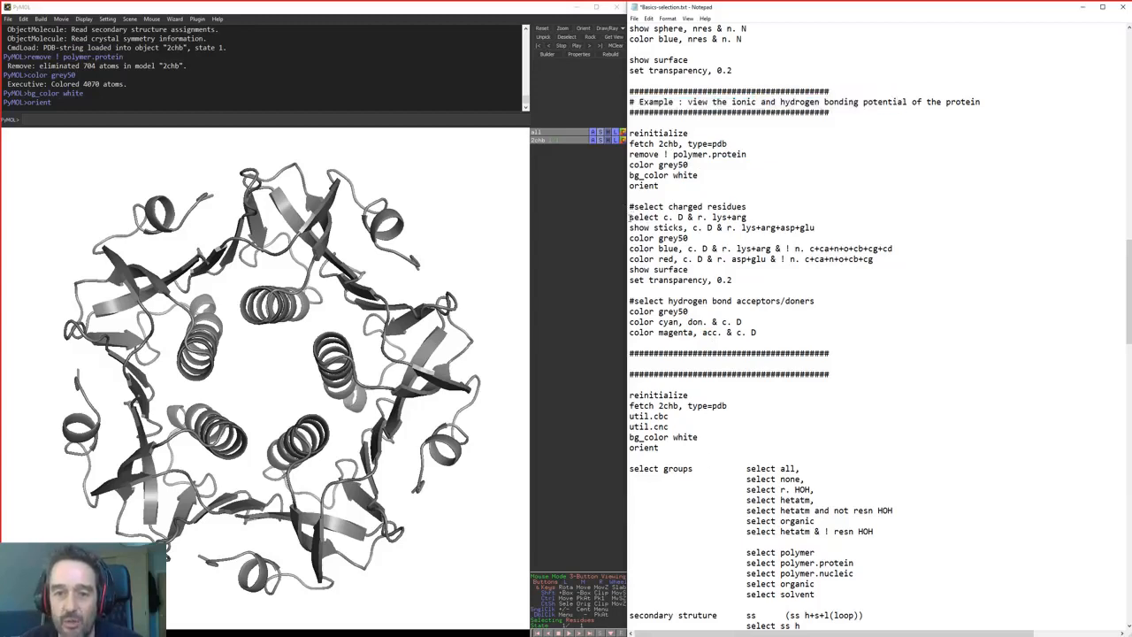
{"action": "left_click_drag", "start_coordinate": [630, 216], "coordinate": [731, 217]}
{"action": "left_click", "coordinate": [703, 216]}
{"action": "left_click", "coordinate": [725, 216]}
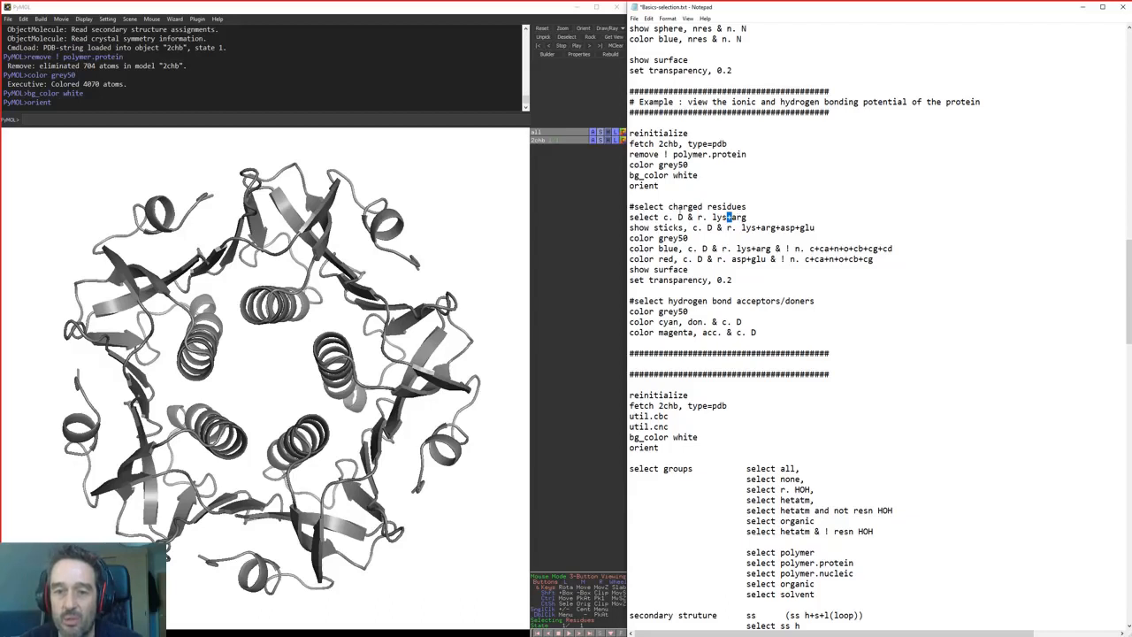
Select chain D's lysines and arginines by running "select c. D & r. lys+arg" from the notes
{"action": "left_click_drag", "start_coordinate": [748, 217], "coordinate": [628, 217]}
{"action": "key", "text": "ctrl+c"}
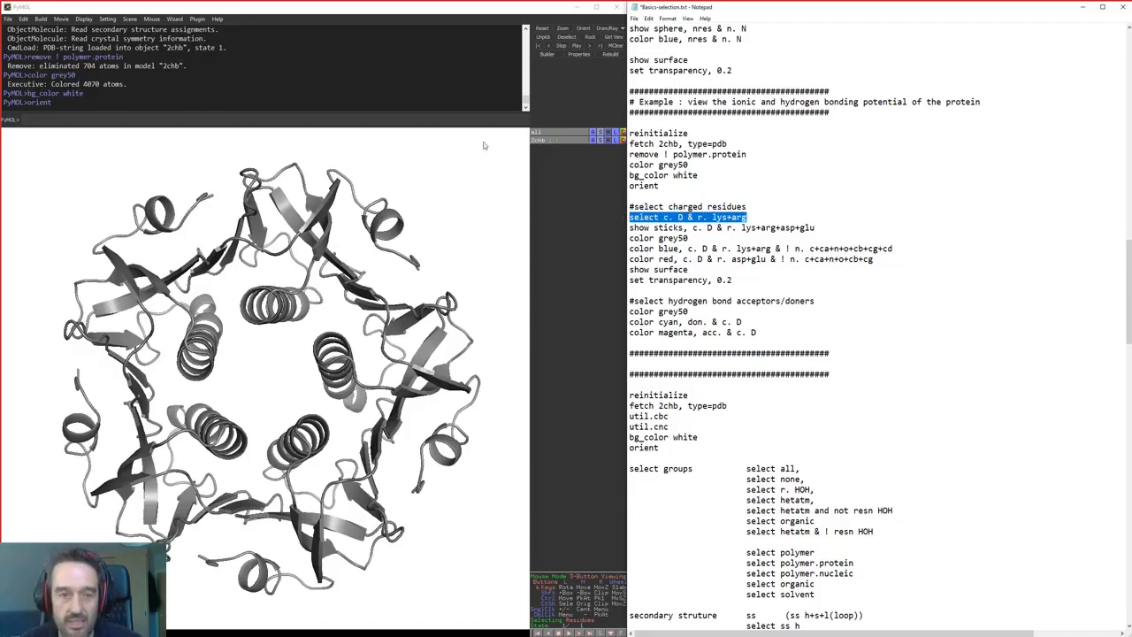
{"action": "left_click", "coordinate": [480, 120]}
{"action": "key", "text": "ctrl+v"}
{"action": "key", "text": "Return"}
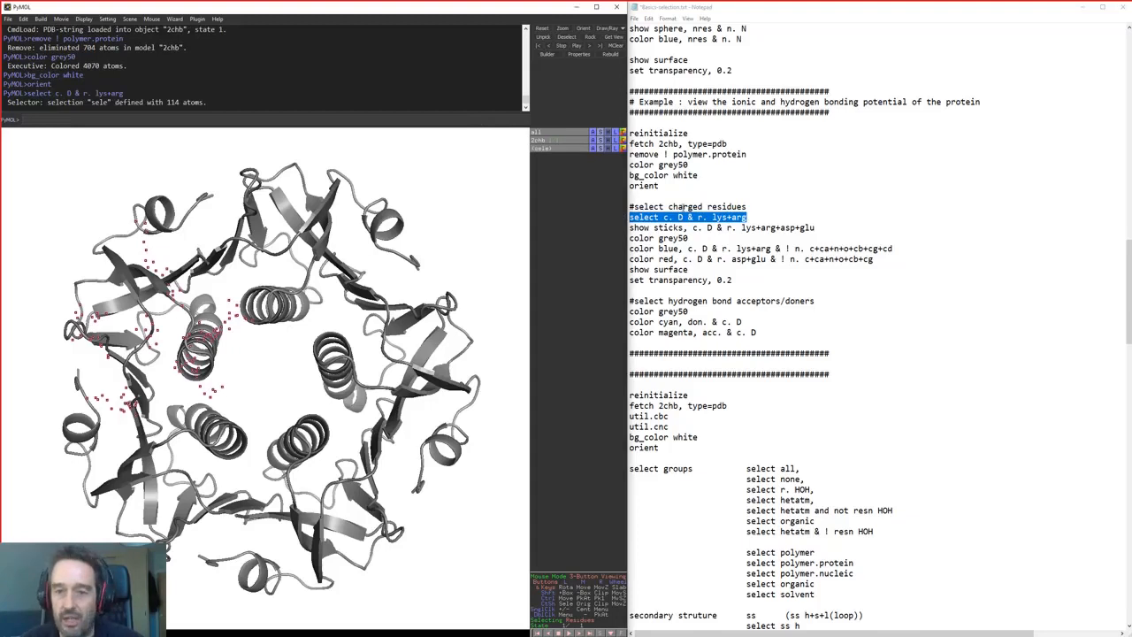
Show chain D's charged residues as sticks by running "show sticks, c. D & r. lys+arg+asp+glu" from the notes
{"action": "left_click_drag", "start_coordinate": [815, 227], "coordinate": [629, 227]}
{"action": "key", "text": "ctrl+c"}
{"action": "left_click", "coordinate": [329, 118]}
{"action": "key", "text": "ctrl+v"}
{"action": "key", "text": "Return"}
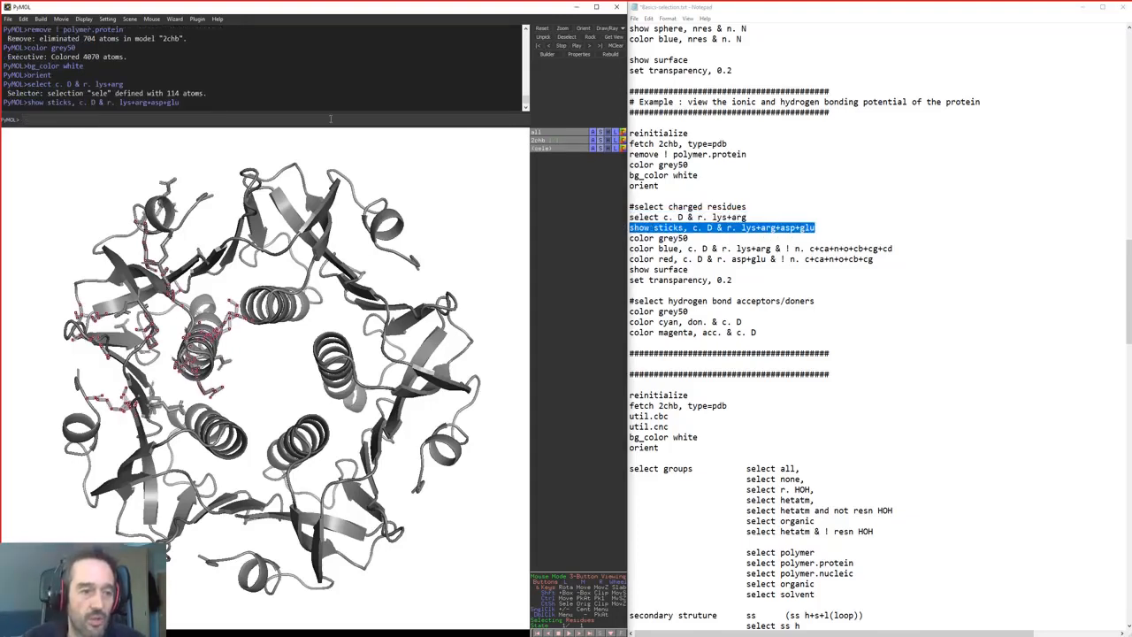
Color chain D's lysine and arginine side-chain ends blue by running "color blue, c. D & r. lys+arg & ! n. c+ca+n+o+cb+cg+cd"
{"action": "left_click_drag", "start_coordinate": [751, 218], "coordinate": [624, 217]}
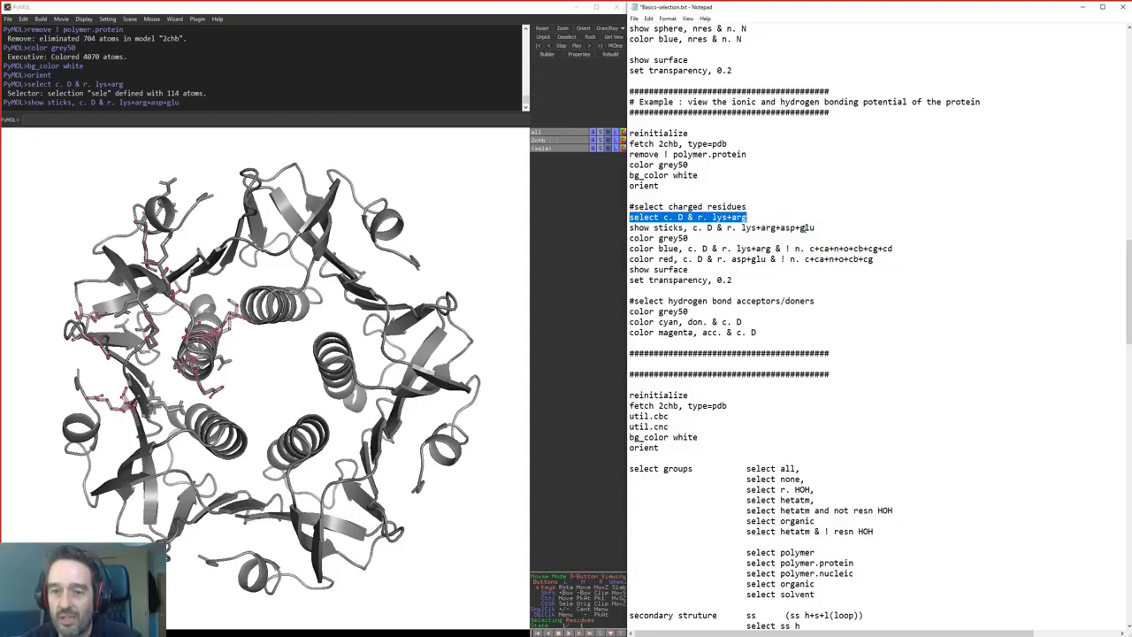
{"action": "left_click_drag", "start_coordinate": [741, 227], "coordinate": [818, 228]}
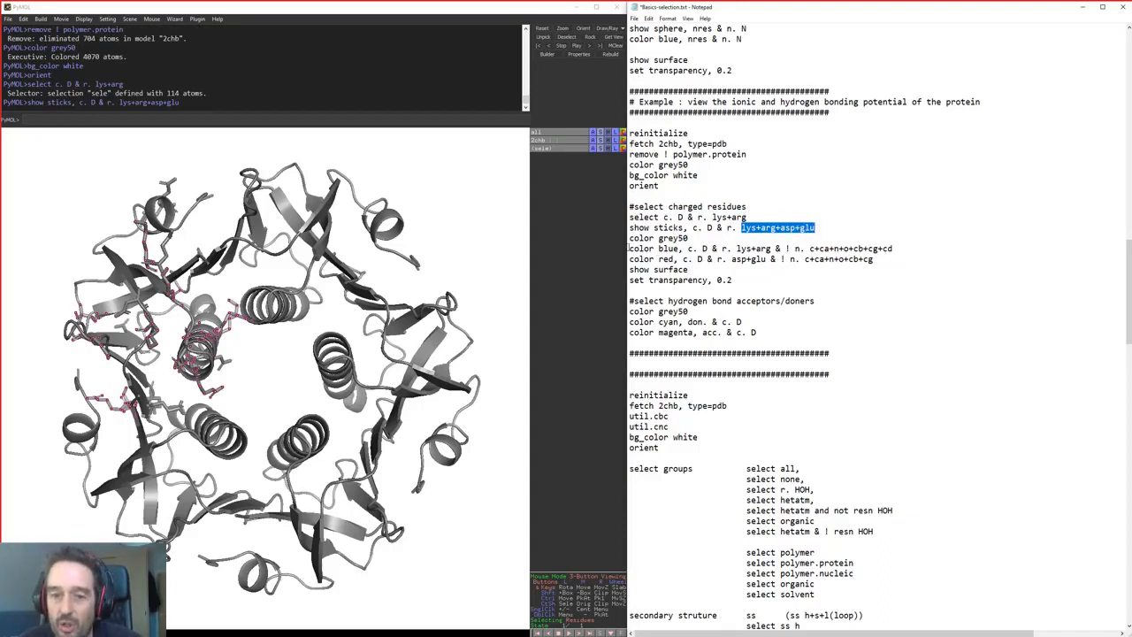
{"action": "left_click_drag", "start_coordinate": [629, 249], "coordinate": [902, 247]}
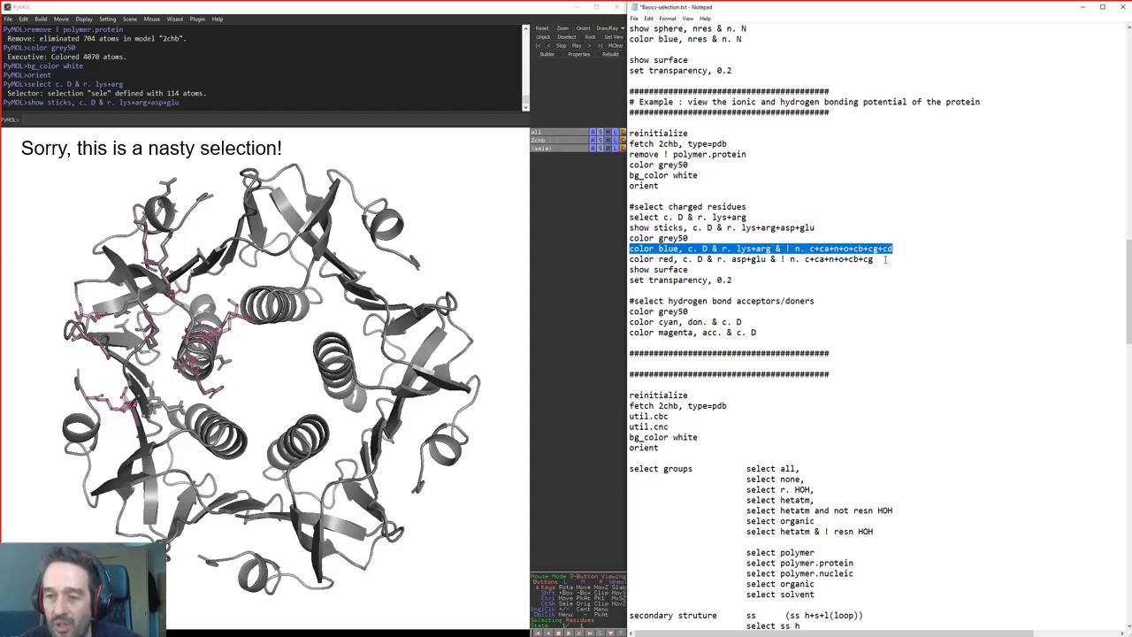
{"action": "left_click", "coordinate": [478, 118]}
{"action": "key", "text": "ctrl+v"}
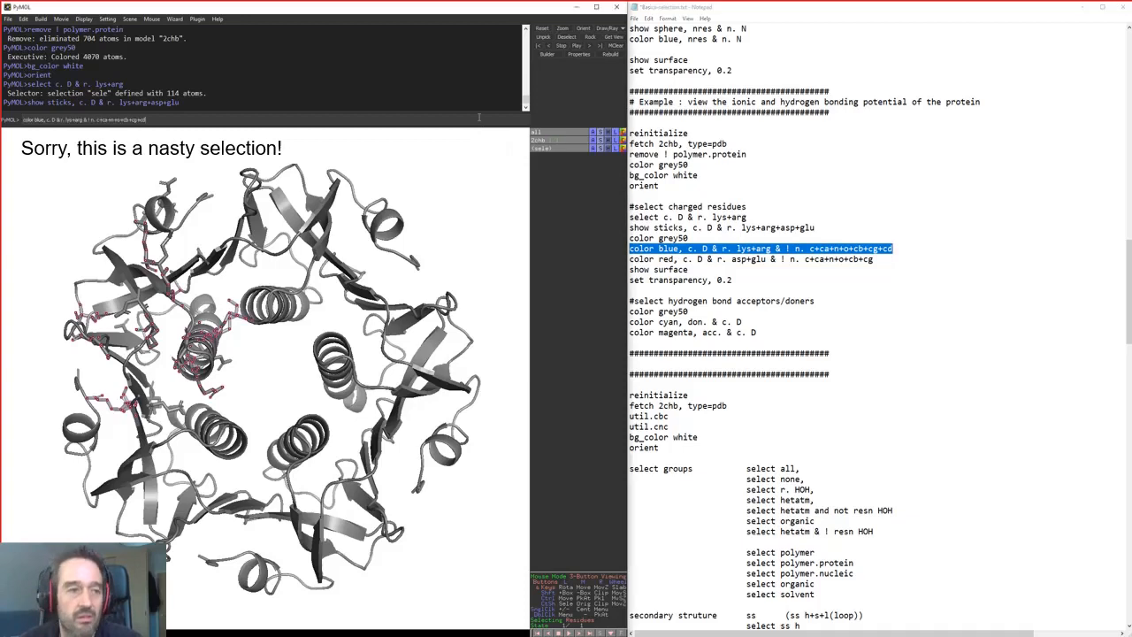
{"action": "key", "text": "Return"}
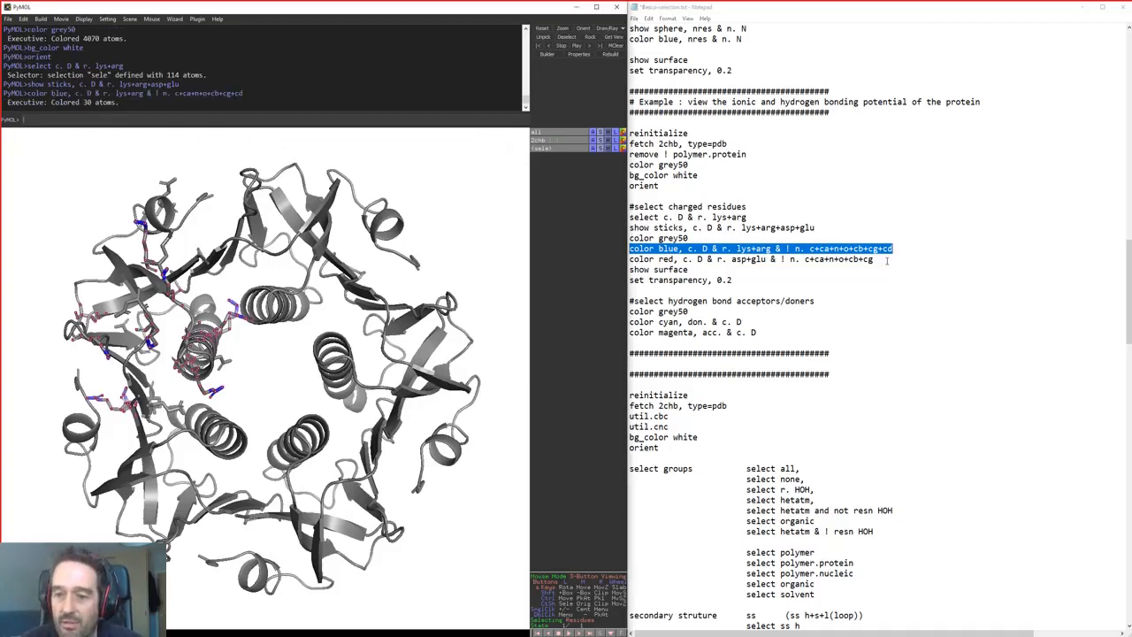
Color chain D's aspartate and glutamate side-chain ends red by running "color red, c. D & r. asp+glu & ! n. c+ca+n+o+cb+cg"
{"action": "left_click_drag", "start_coordinate": [886, 260], "coordinate": [775, 260]}
{"action": "left_click", "coordinate": [860, 272]}
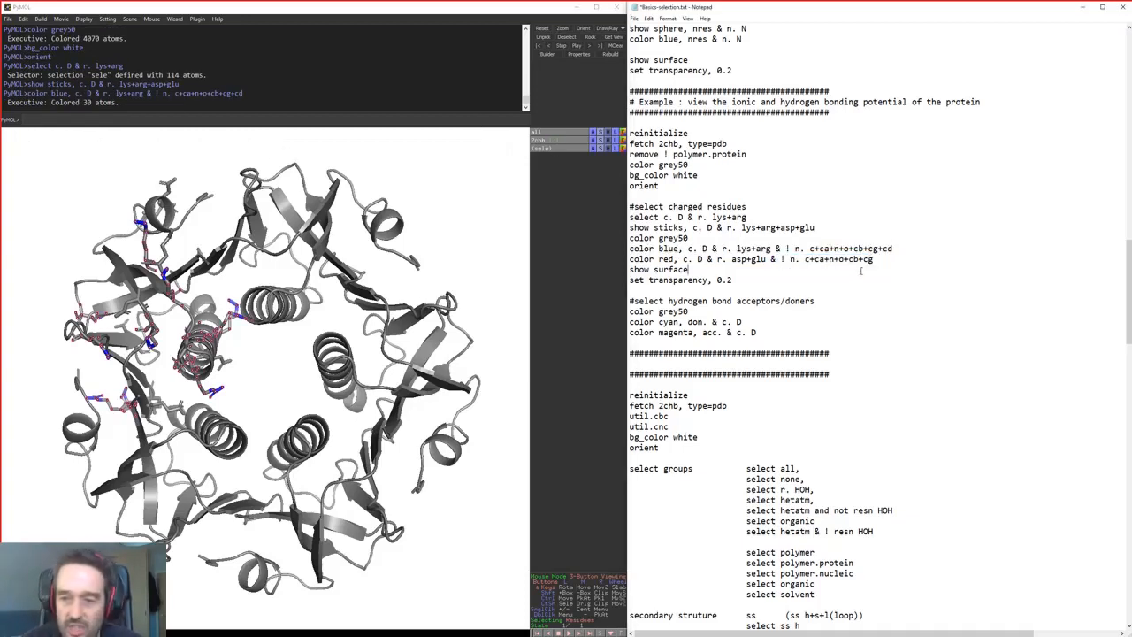
{"action": "left_click_drag", "start_coordinate": [874, 259], "coordinate": [629, 260]}
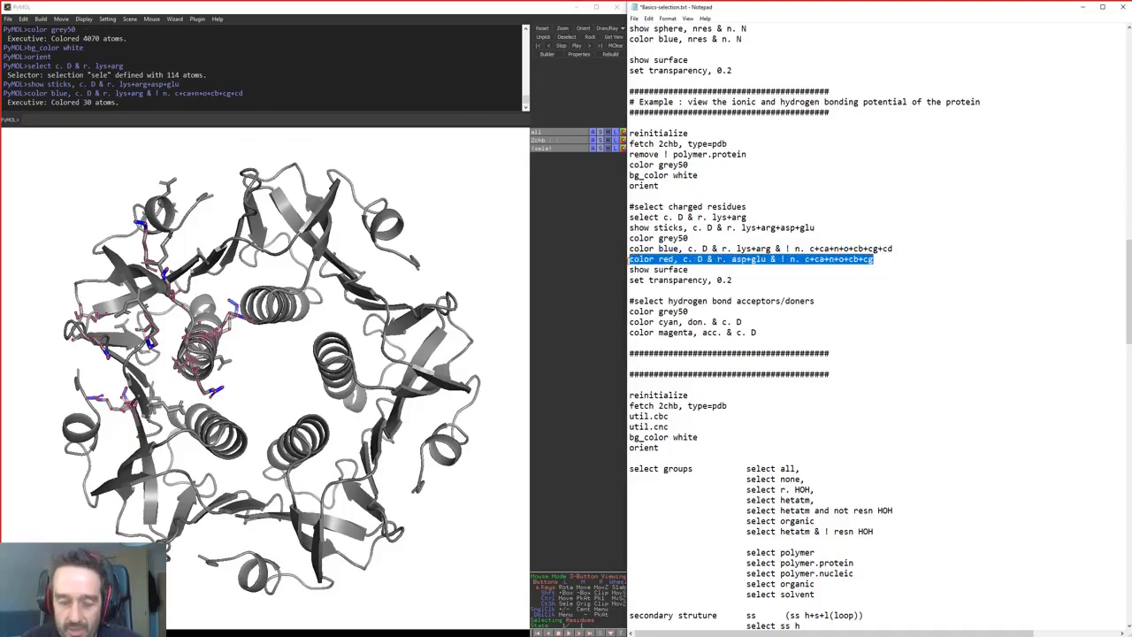
{"action": "left_click", "coordinate": [283, 116]}
{"action": "key", "text": "Return"}
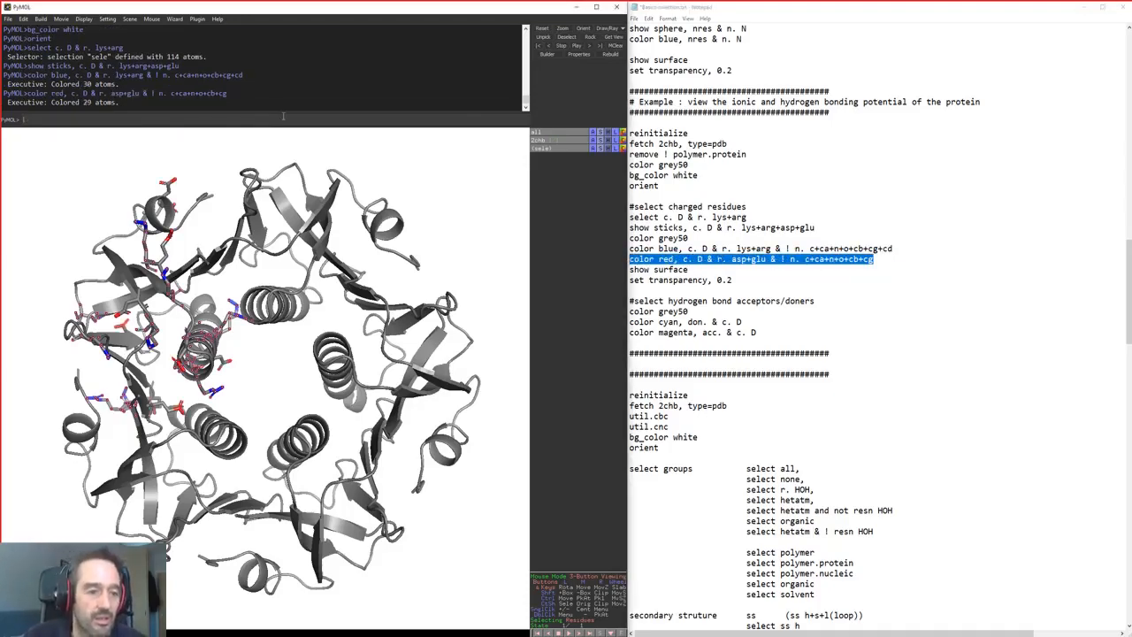
Add a surface with 0.2 transparency over the charged-residue coloring using the notes' "show surface" and "set transparency, 0.2", and inspect chain D
{"action": "left_click_drag", "start_coordinate": [295, 190], "coordinate": [600, 375]}
{"action": "left_click_drag", "start_coordinate": [733, 280], "coordinate": [610, 272]}
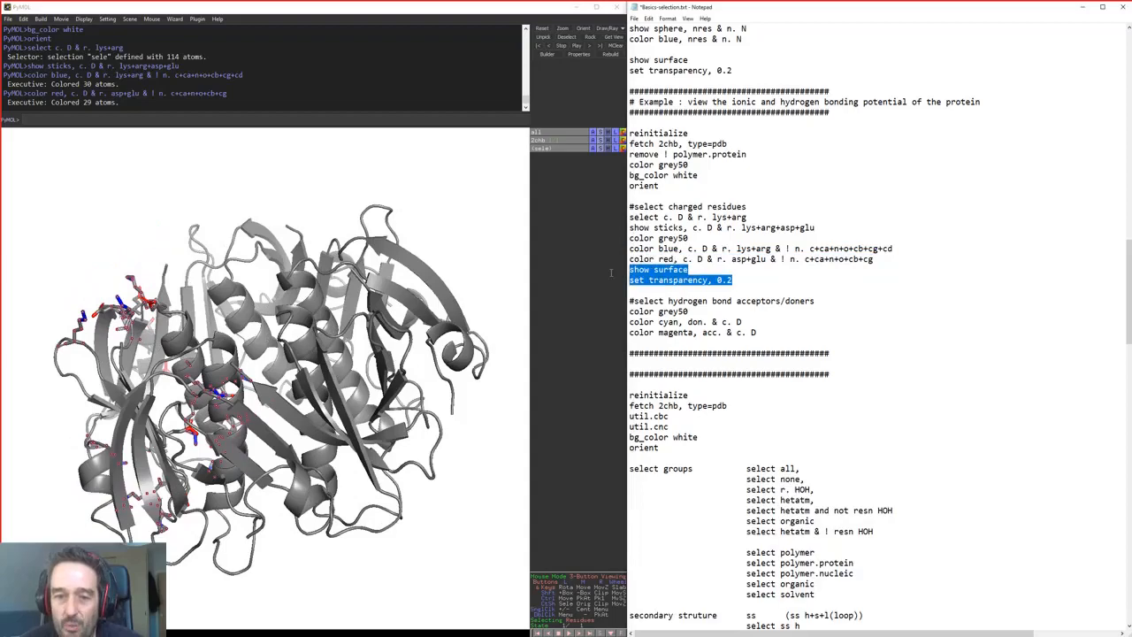
{"action": "left_click", "coordinate": [412, 119]}
{"action": "key", "text": "ctrl+v"}
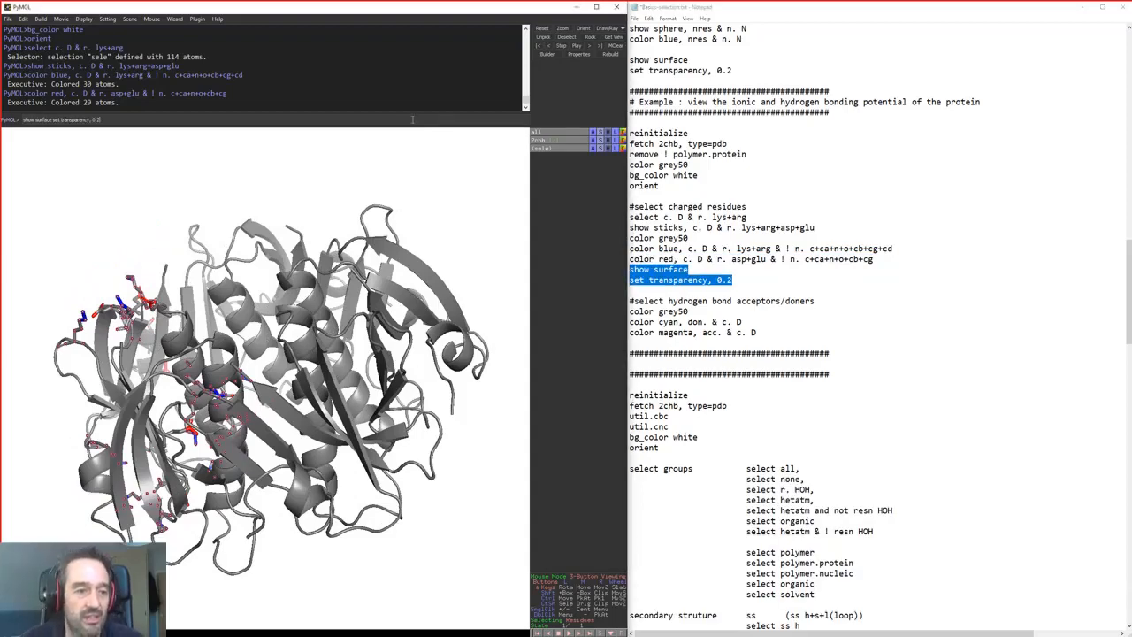
{"action": "key", "text": "Return"}
{"action": "left_click_drag", "start_coordinate": [100, 391], "coordinate": [363, 465]}
{"action": "left_click_drag", "start_coordinate": [307, 401], "coordinate": [208, 430]}
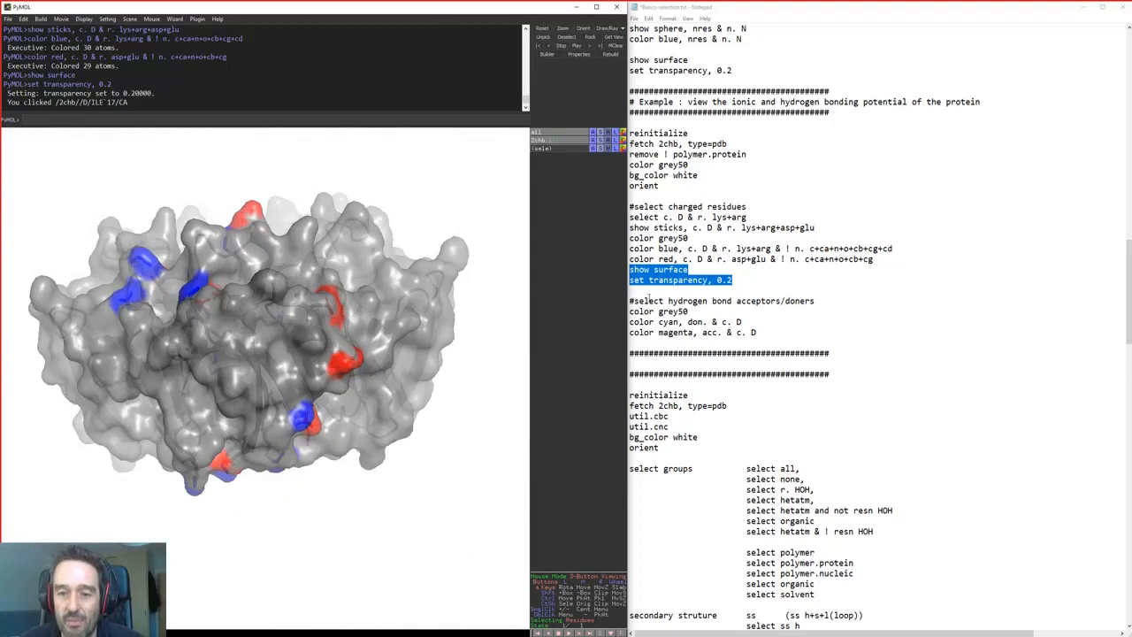
Recolor the protein grey50, with chain D's hydrogen bond donors cyan and acceptors magenta, by running the three color commands from the notes
{"action": "left_click_drag", "start_coordinate": [639, 300], "coordinate": [824, 298]}
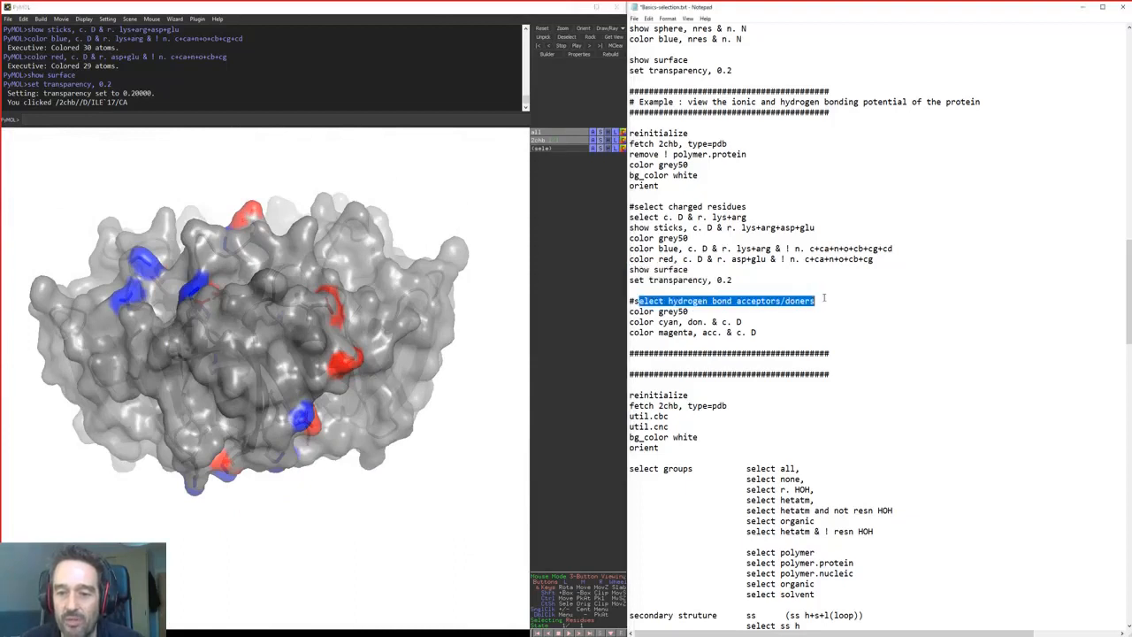
{"action": "left_click_drag", "start_coordinate": [689, 322], "coordinate": [599, 308]}
{"action": "left_click", "coordinate": [756, 332]}
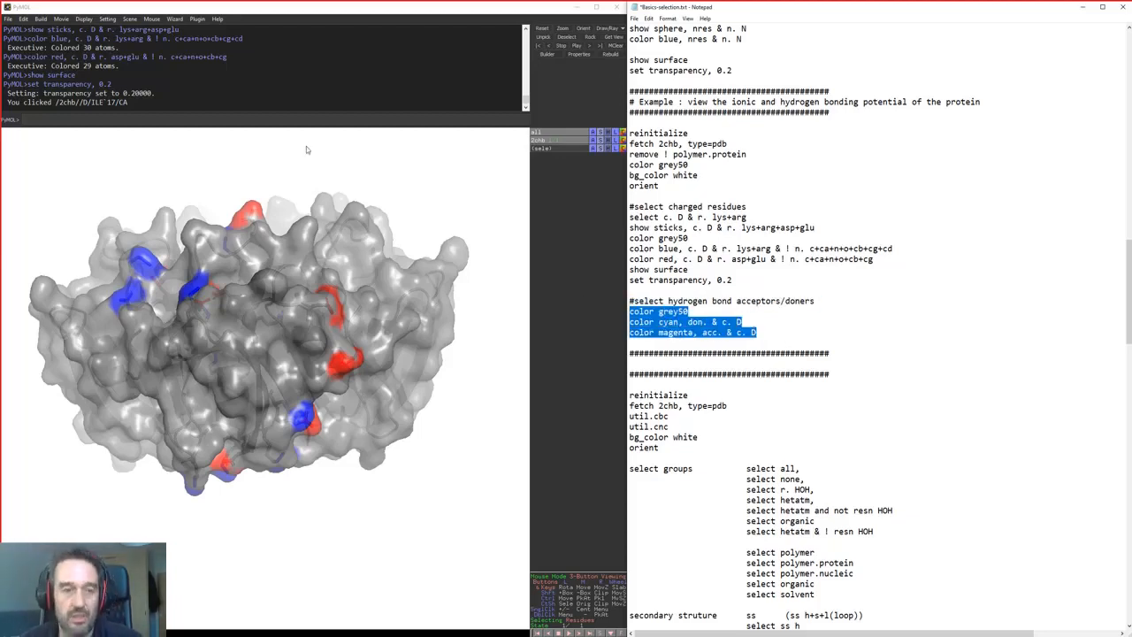
{"action": "key", "text": "ctrl+c"}
{"action": "left_click", "coordinate": [309, 118]}
{"action": "key", "text": "ctrl+v"}
{"action": "key", "text": "Return"}
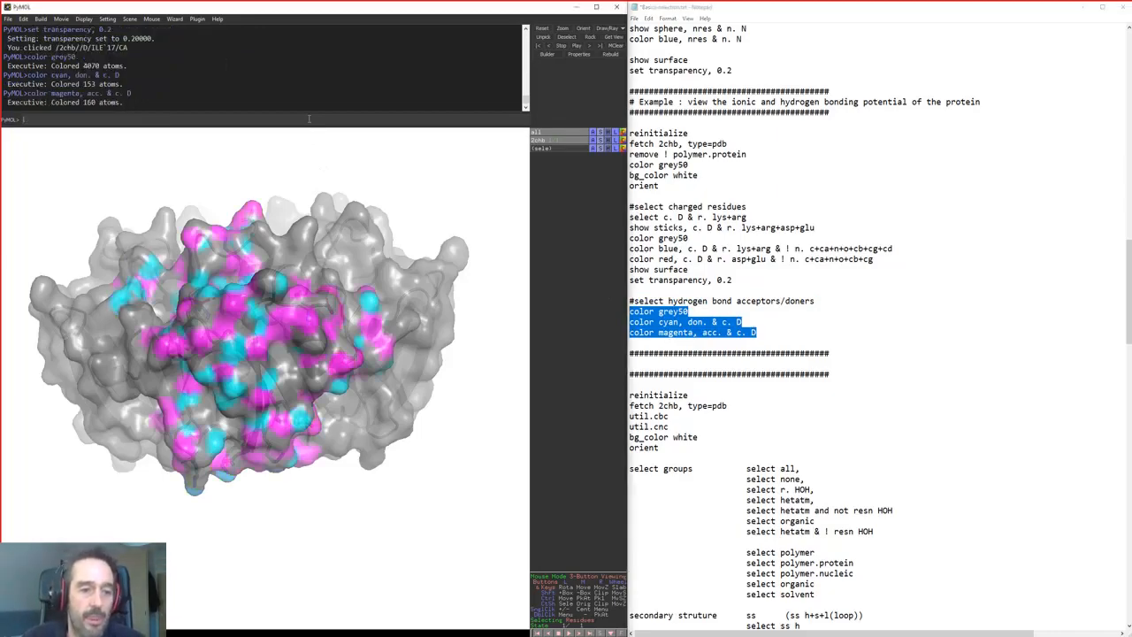
{"action": "left_click_drag", "start_coordinate": [247, 397], "coordinate": [262, 455]}
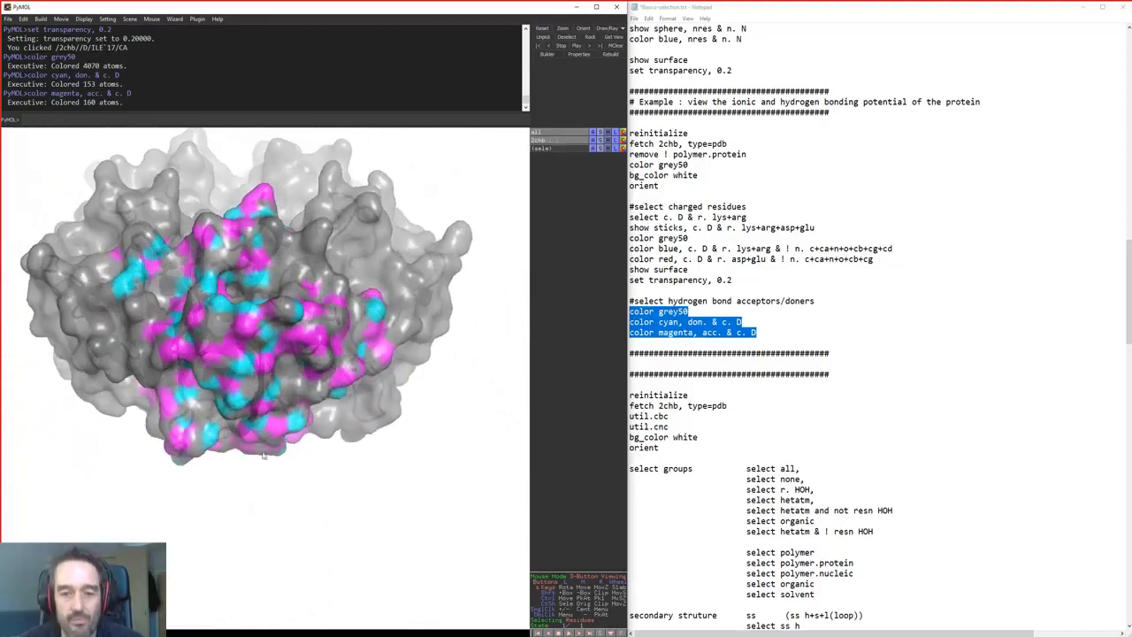
Review the don. and acc. selectors in the notes' hydrogen bond coloring commands and the example commands above them
{"action": "left_click", "coordinate": [724, 450]}
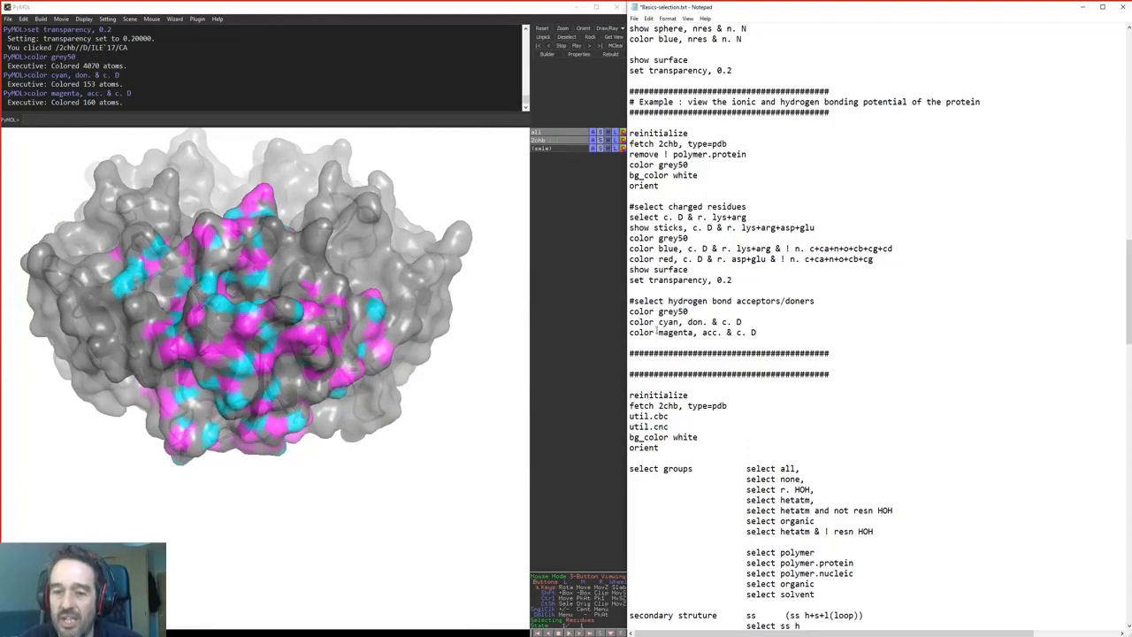
{"action": "left_click_drag", "start_coordinate": [684, 321], "coordinate": [717, 332]}
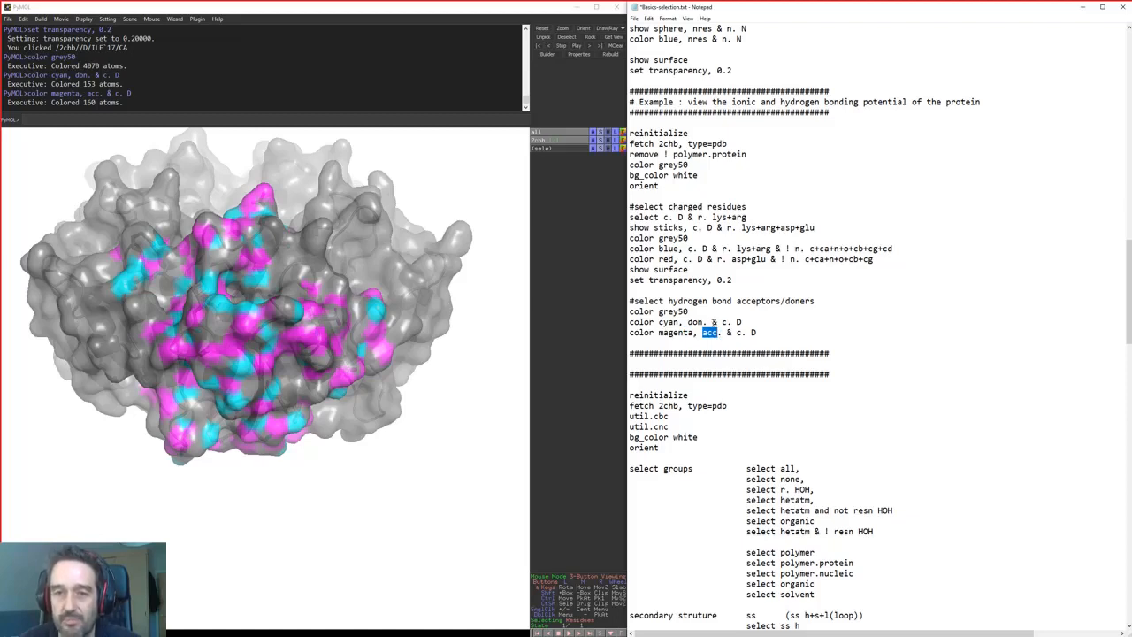
{"action": "scroll", "coordinate": [712, 322], "scroll_direction": "up", "scroll_amount": 3}
{"action": "scroll", "coordinate": [712, 311], "scroll_direction": "up", "scroll_amount": 1}
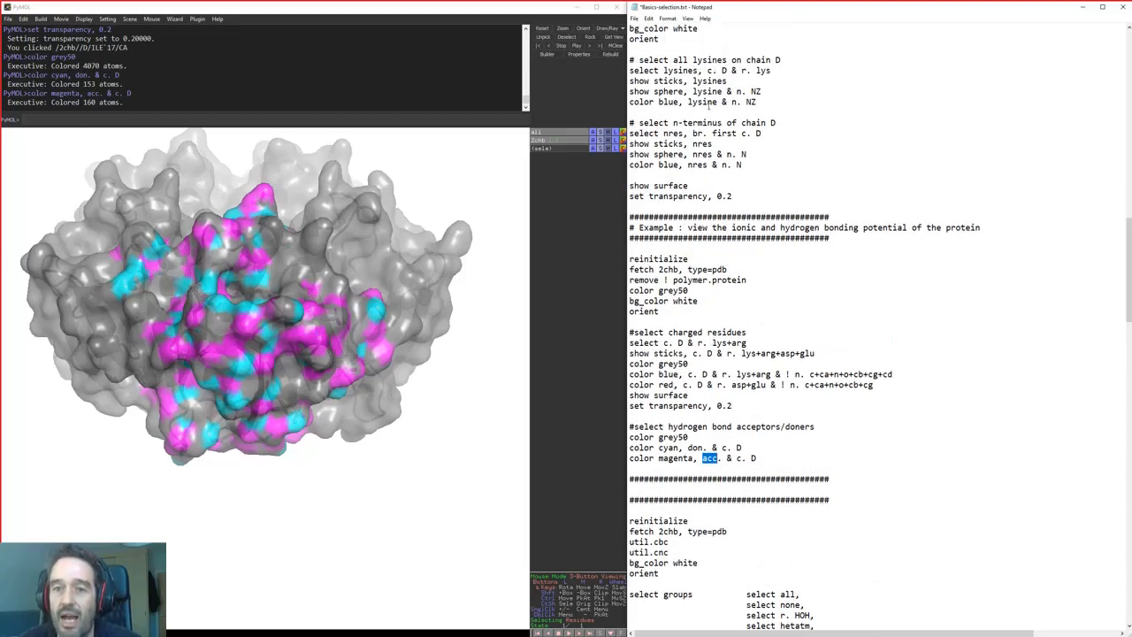
Review the br. operator and the chain and residue selection examples in the notes, through to the select groups section
{"action": "left_click_drag", "start_coordinate": [692, 133], "coordinate": [708, 134]}
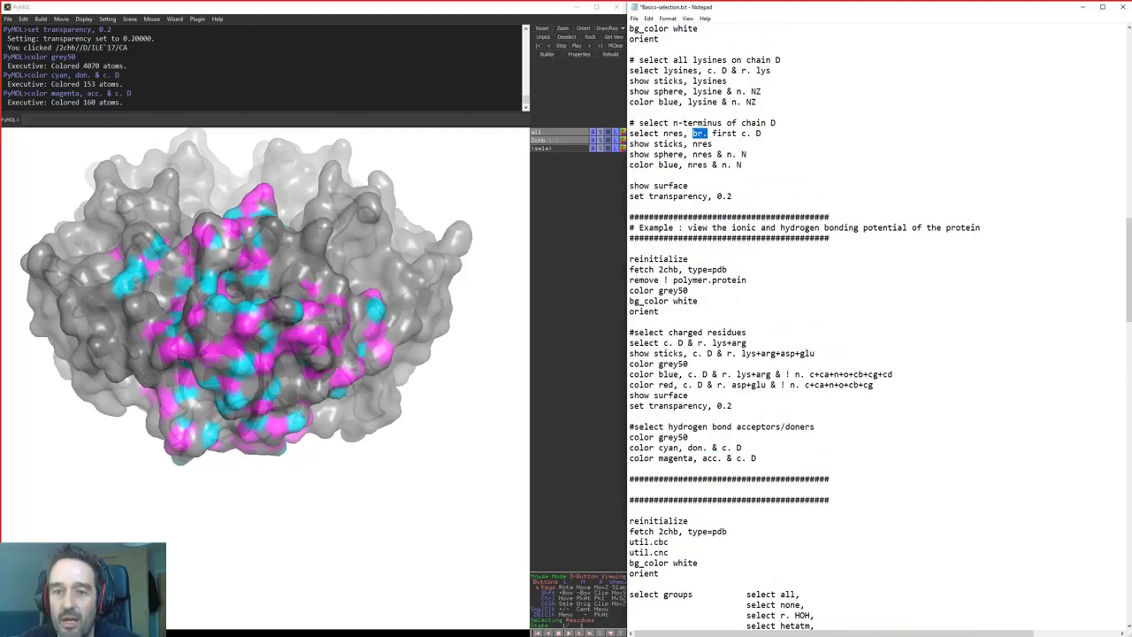
{"action": "scroll", "coordinate": [784, 433], "scroll_direction": "down", "scroll_amount": 12}
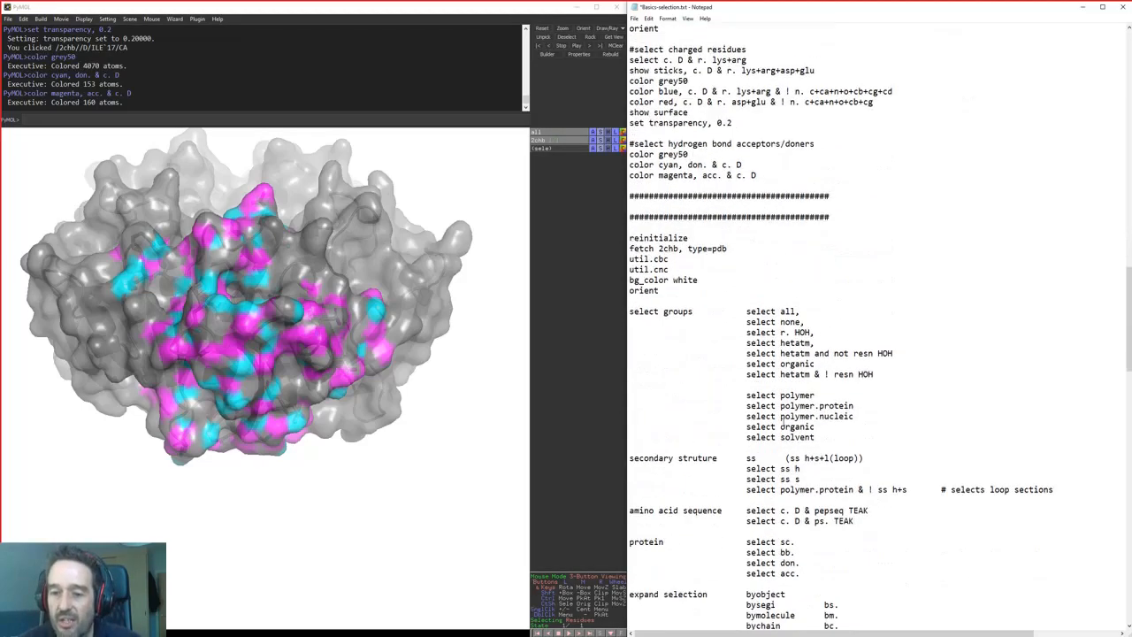
{"action": "scroll", "coordinate": [783, 422], "scroll_direction": "up", "scroll_amount": 20}
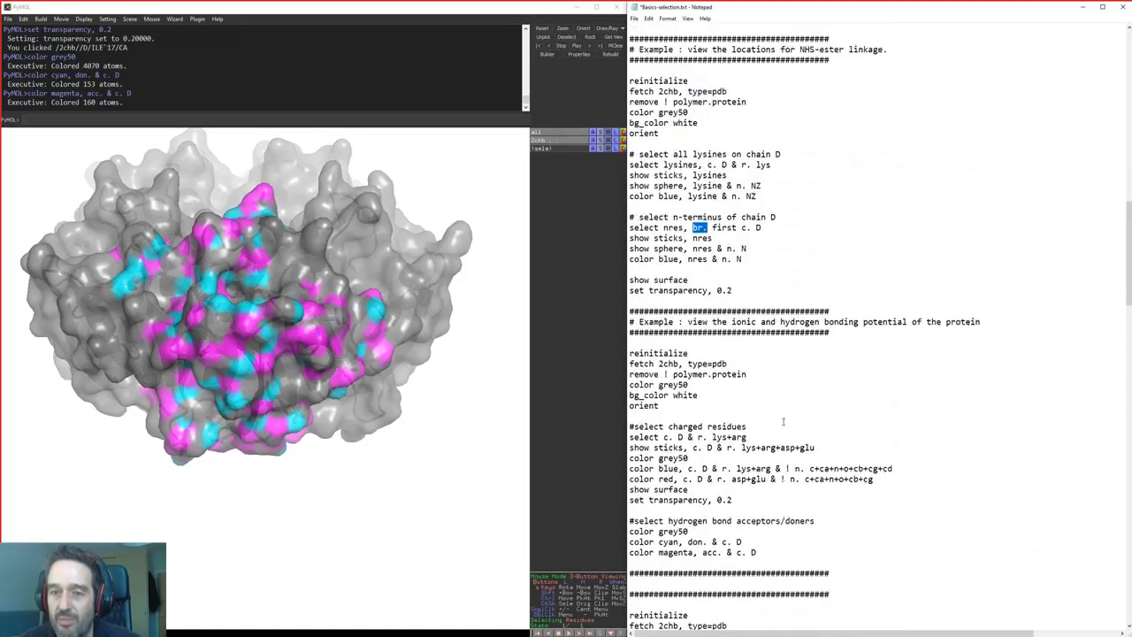
{"action": "scroll", "coordinate": [782, 422], "scroll_direction": "up", "scroll_amount": 11}
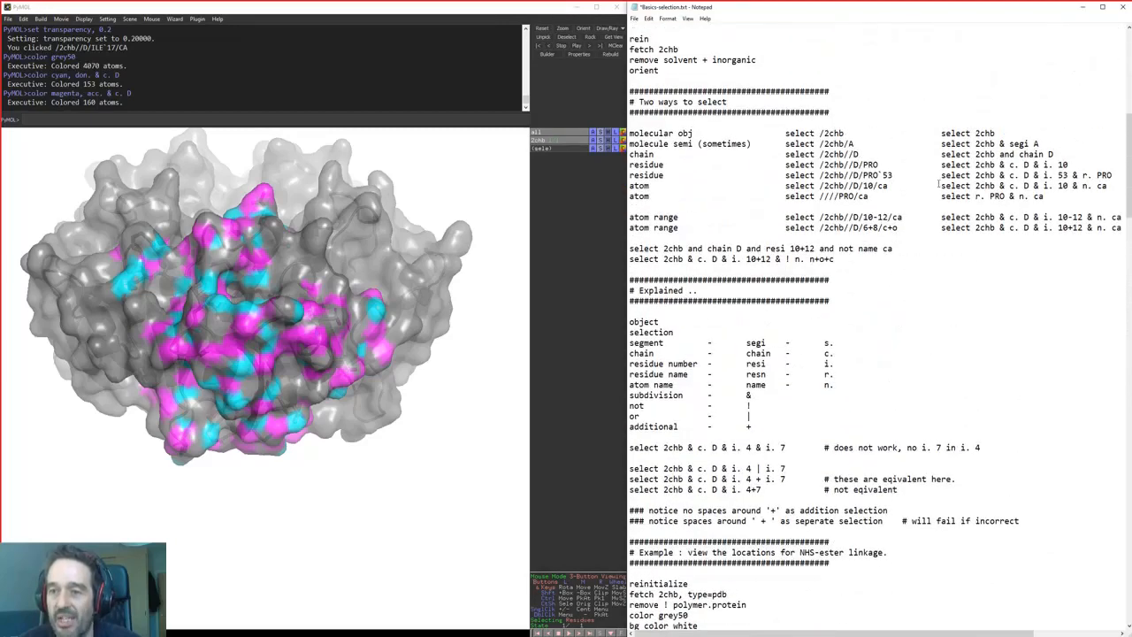
{"action": "left_click_drag", "start_coordinate": [942, 154], "coordinate": [1053, 155]}
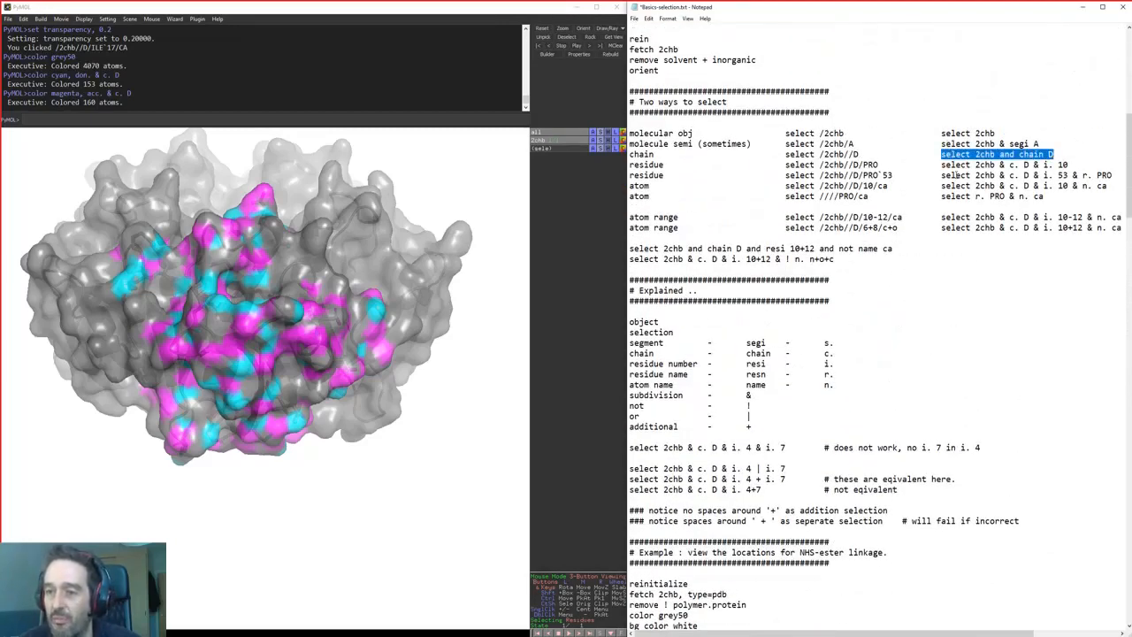
{"action": "left_click_drag", "start_coordinate": [941, 175], "coordinate": [1082, 175]}
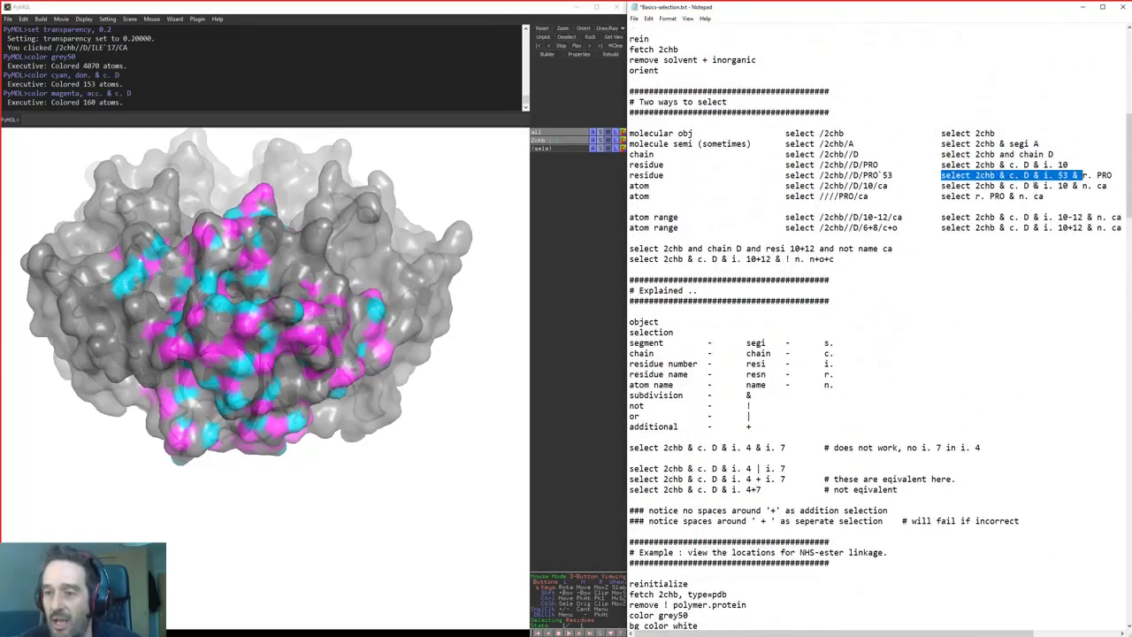
{"action": "scroll", "coordinate": [820, 293], "scroll_direction": "down", "scroll_amount": 12}
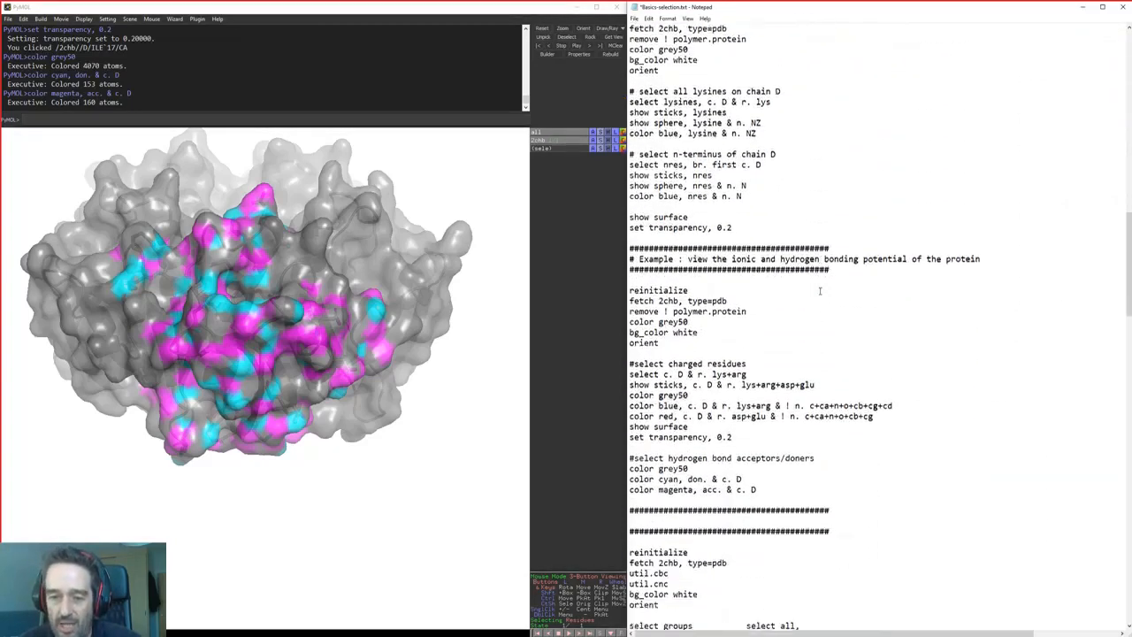
{"action": "scroll", "coordinate": [820, 290], "scroll_direction": "down", "scroll_amount": 11}
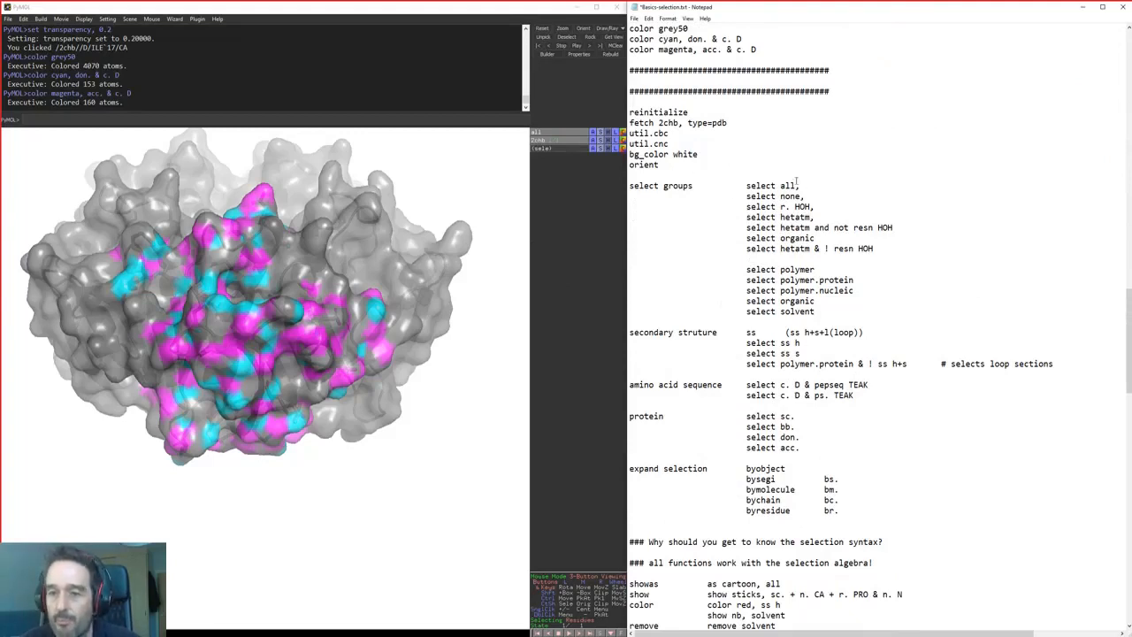
Reload 2chb in a fresh session by running the notes' setup block from "reinitialize" through "orient", including util.cbc, util.cnc and bg_color white
{"action": "left_click_drag", "start_coordinate": [664, 164], "coordinate": [629, 112]}
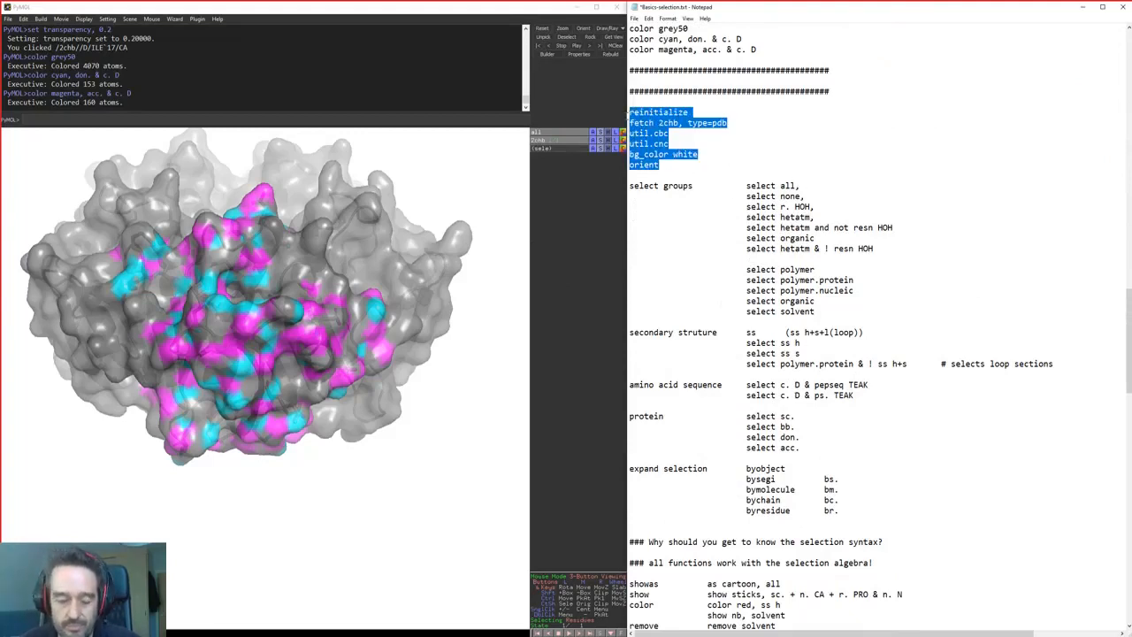
{"action": "left_click", "coordinate": [604, 112]}
{"action": "key", "text": "ctrl+v"}
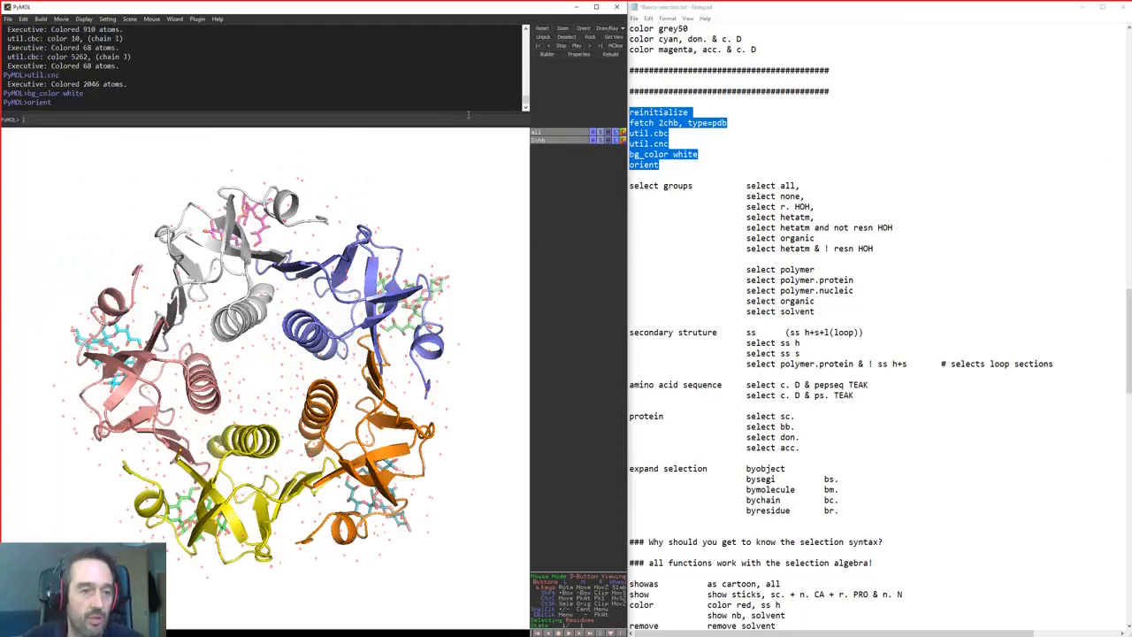
{"action": "left_click", "coordinate": [769, 124]}
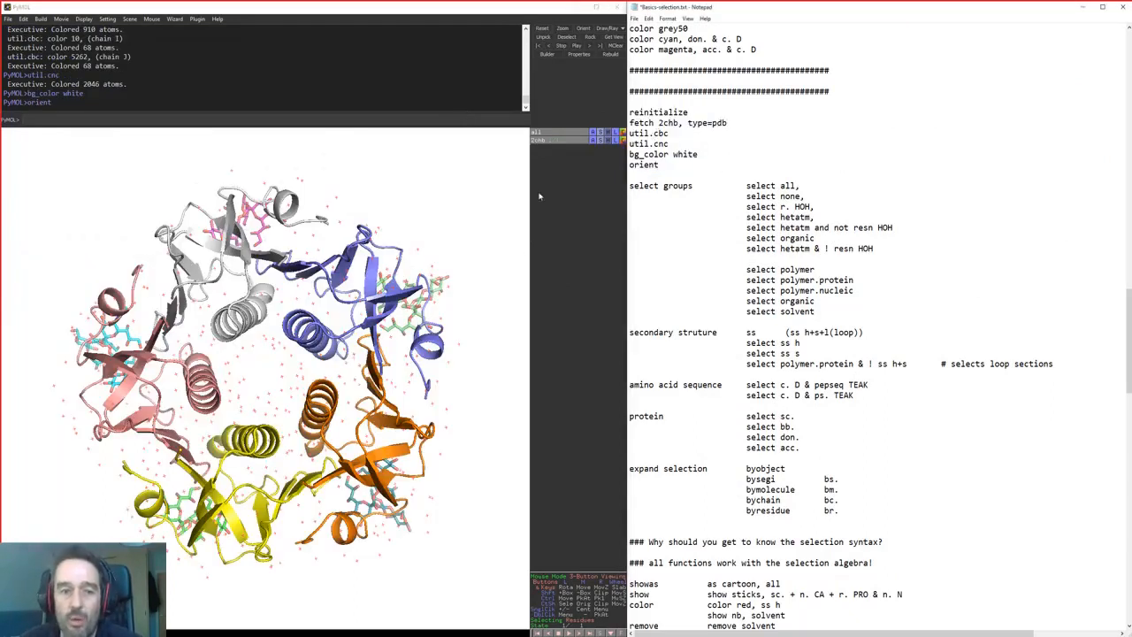
Color the 2chb structure by chain by running "util.cbc" from the notes
{"action": "left_click_drag", "start_coordinate": [630, 111], "coordinate": [727, 124]}
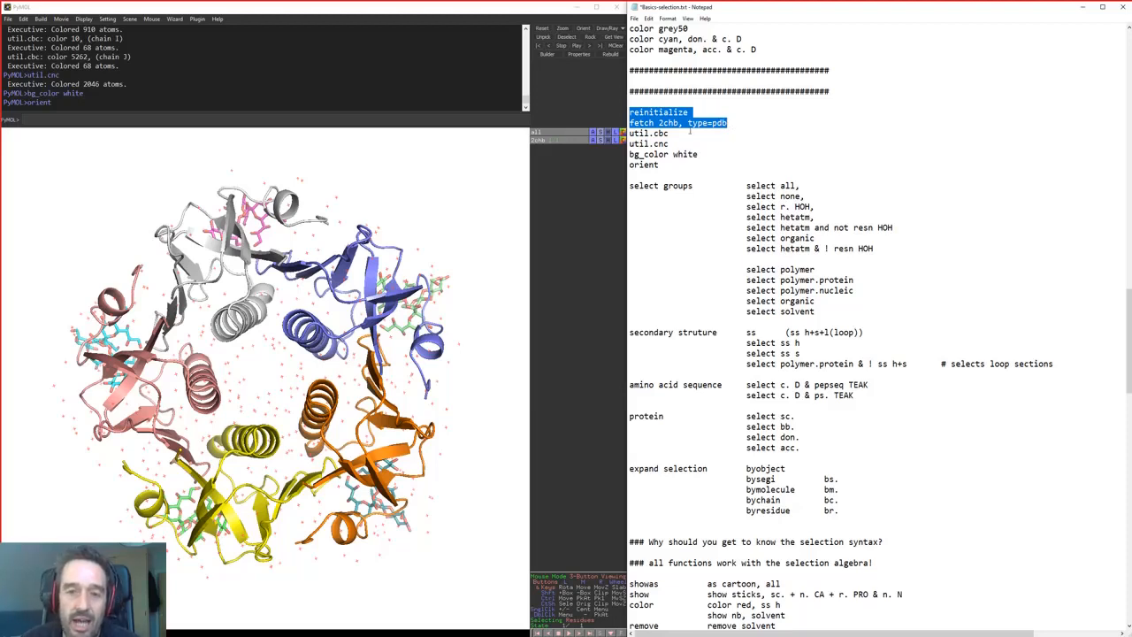
{"action": "left_click_drag", "start_coordinate": [631, 132], "coordinate": [673, 135]}
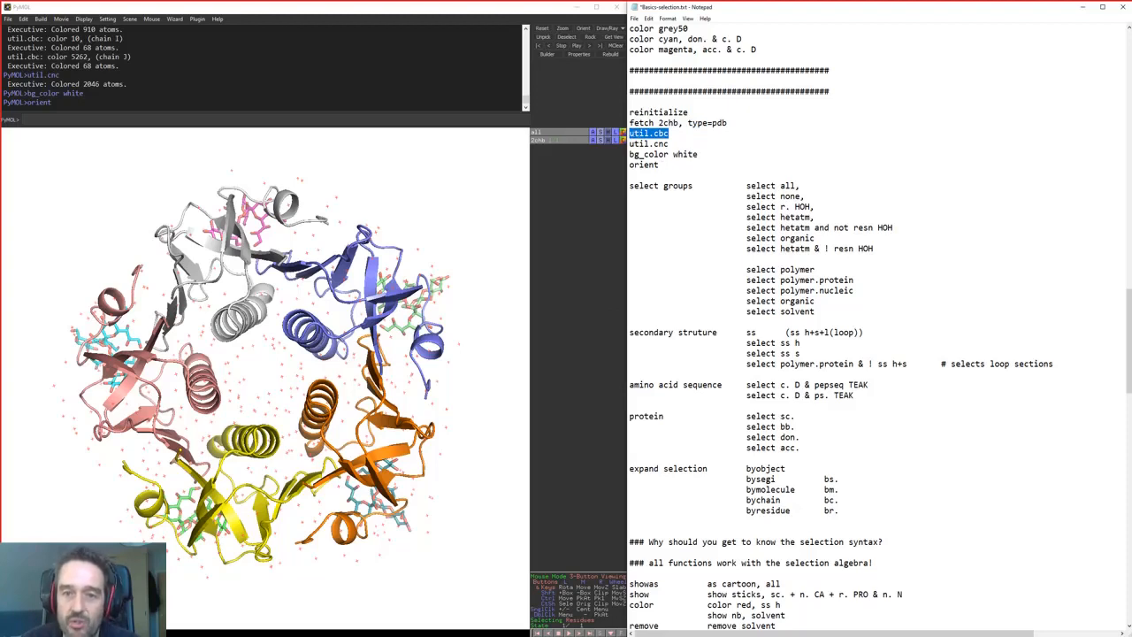
{"action": "left_click_drag", "start_coordinate": [654, 134], "coordinate": [670, 133]}
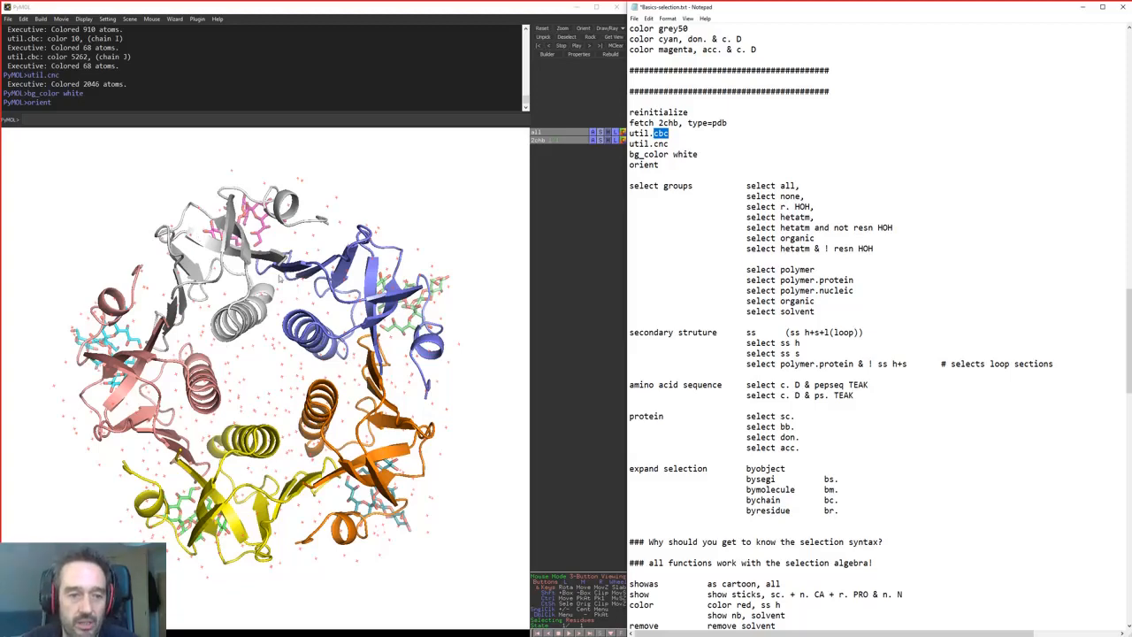
{"action": "left_click_drag", "start_coordinate": [281, 279], "coordinate": [397, 384]}
{"action": "left_click_drag", "start_coordinate": [669, 134], "coordinate": [629, 134]}
{"action": "key", "text": "ctrl+c"}
{"action": "left_click", "coordinate": [487, 119]}
{"action": "key", "text": "ctrl+v"}
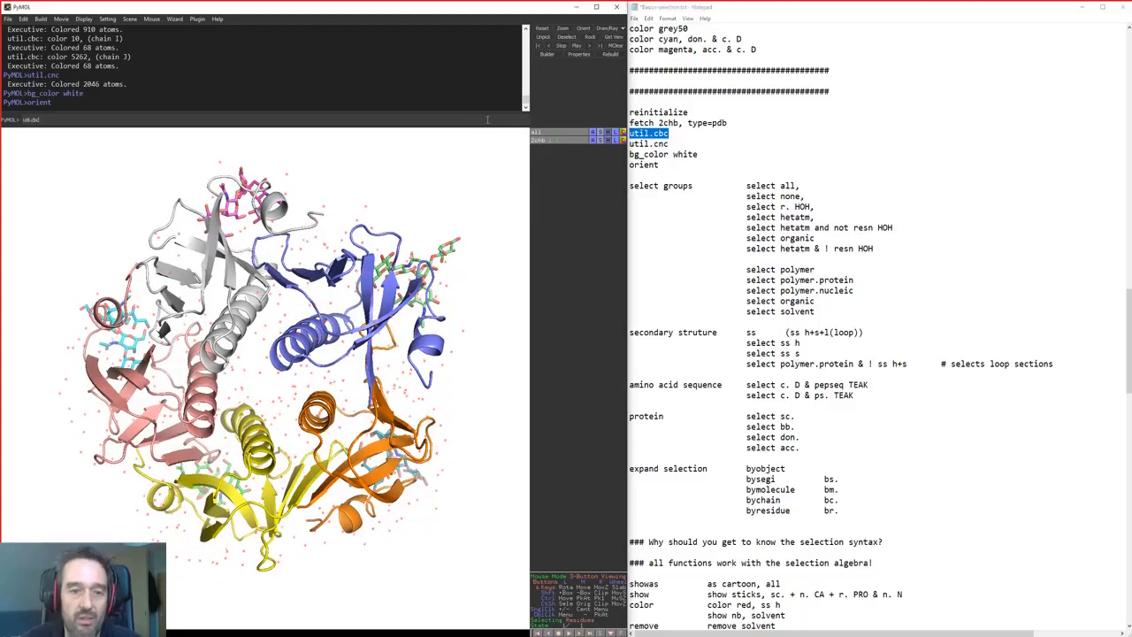
{"action": "key", "text": "Return"}
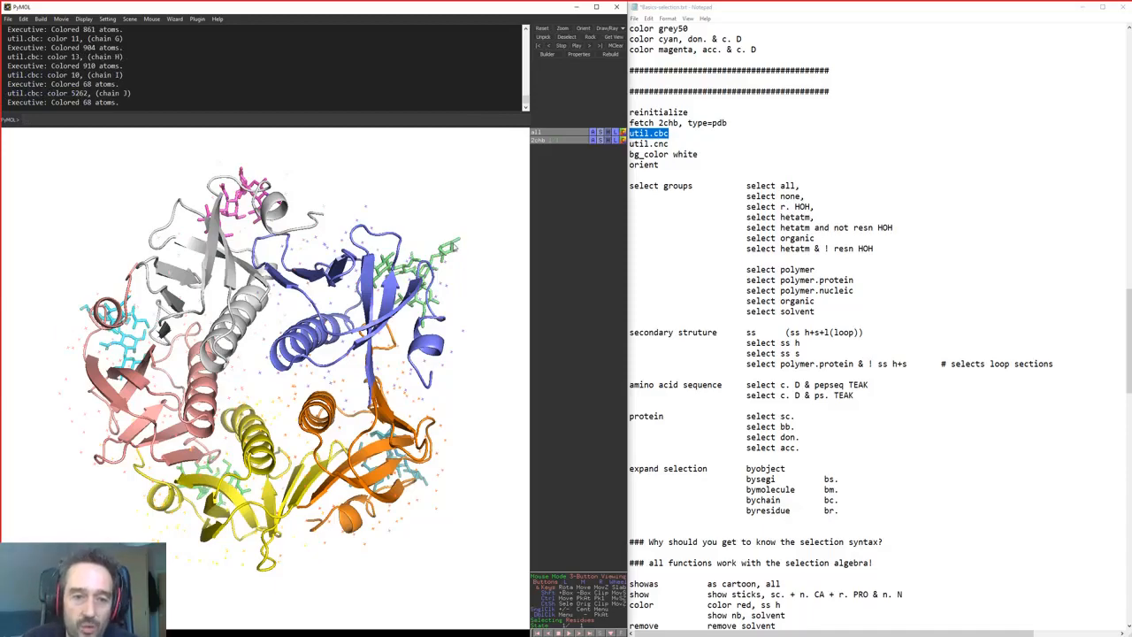
Focus on the green chain I sugar ligand and color its non-carbon atoms by element by running "util.cnc"
{"action": "middle_click", "coordinate": [454, 241]}
{"action": "right_click_drag", "start_coordinate": [453, 241], "coordinate": [331, 353]}
{"action": "left_click_drag", "start_coordinate": [331, 353], "coordinate": [417, 295]}
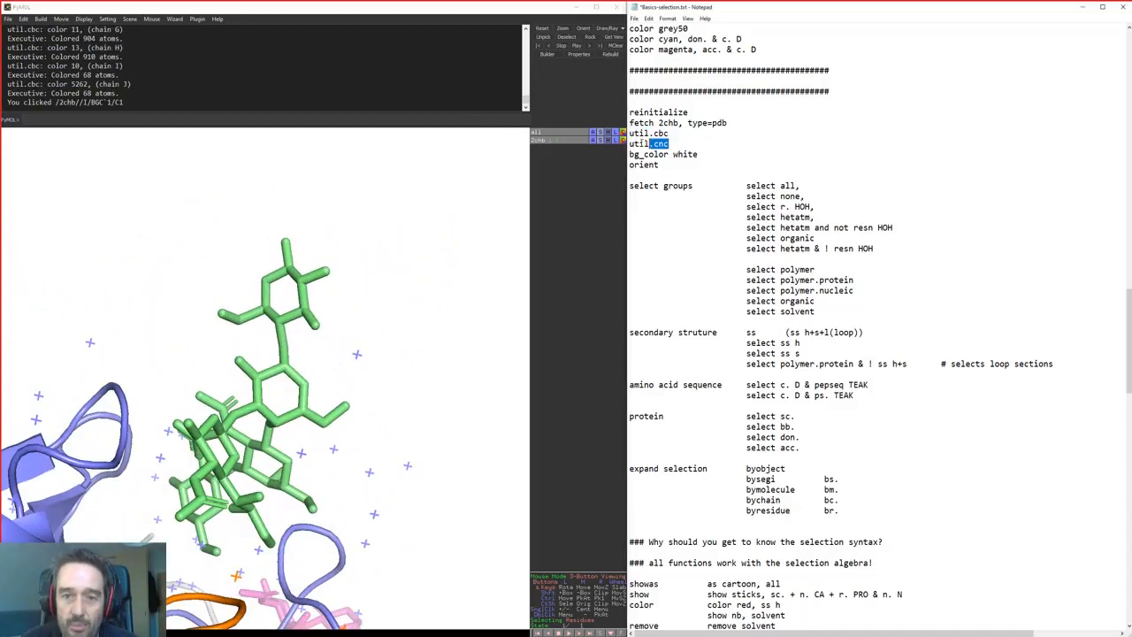
{"action": "left_click_drag", "start_coordinate": [669, 144], "coordinate": [628, 144]}
{"action": "key", "text": "ctrl+c"}
{"action": "left_click", "coordinate": [494, 130]}
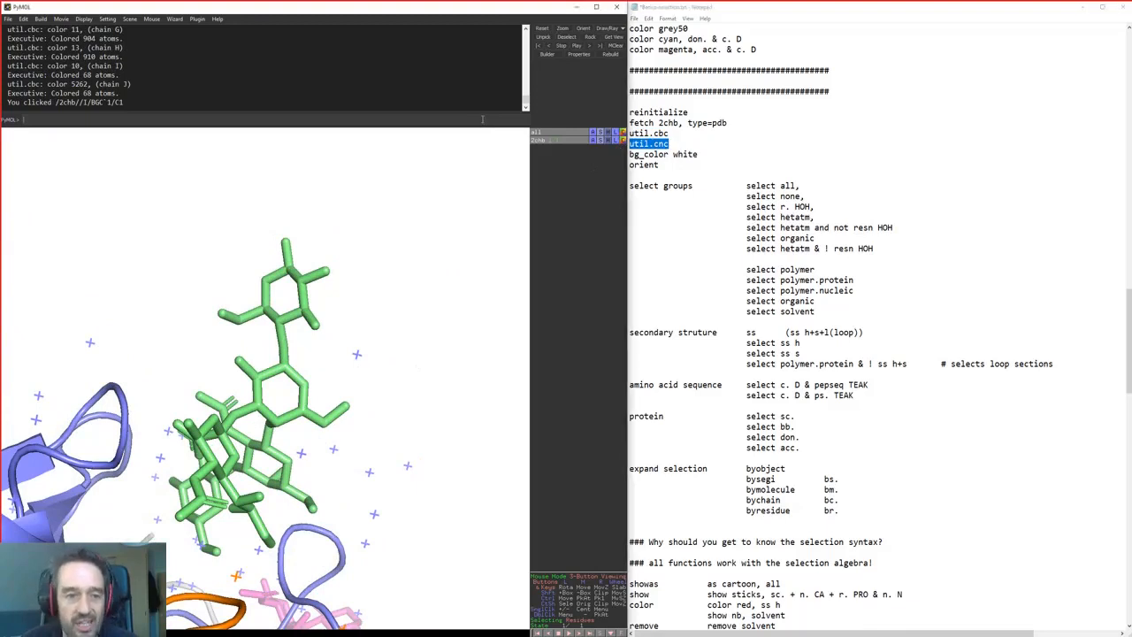
{"action": "key", "text": "ctrl+v"}
{"action": "key", "text": "Return"}
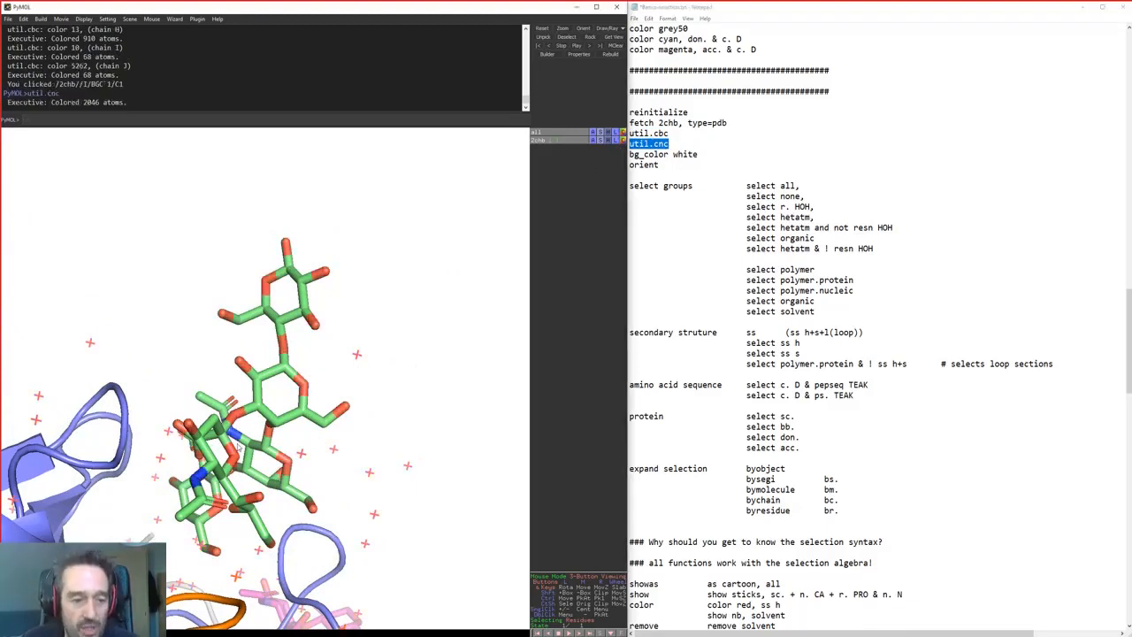
{"action": "left_click_drag", "start_coordinate": [234, 444], "coordinate": [205, 453]}
{"action": "right_click_drag", "start_coordinate": [238, 483], "coordinate": [388, 266]}
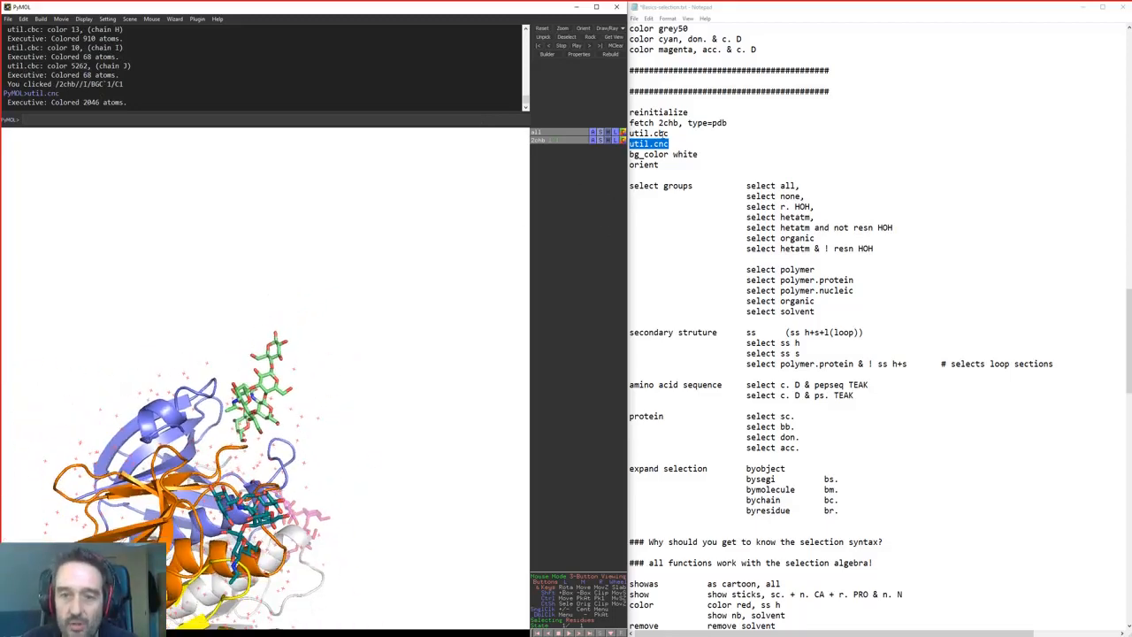
Bring the whole structure back into view by running "orient" from the notes, and inspect it from slightly different angles
{"action": "mouse_move", "coordinate": [671, 134]}
{"action": "left_mouse_down"}
{"action": "mouse_move", "coordinate": [630, 133]}
{"action": "mouse_move", "coordinate": [670, 143]}
{"action": "mouse_move", "coordinate": [654, 143]}
{"action": "left_mouse_up"}
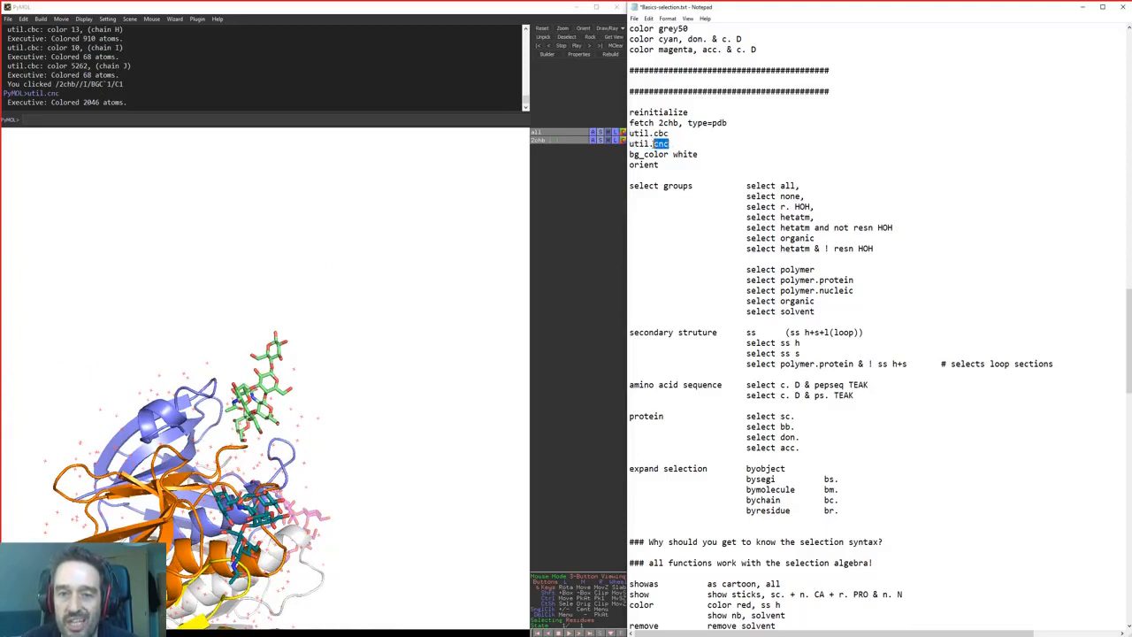
{"action": "double_click", "coordinate": [656, 164]}
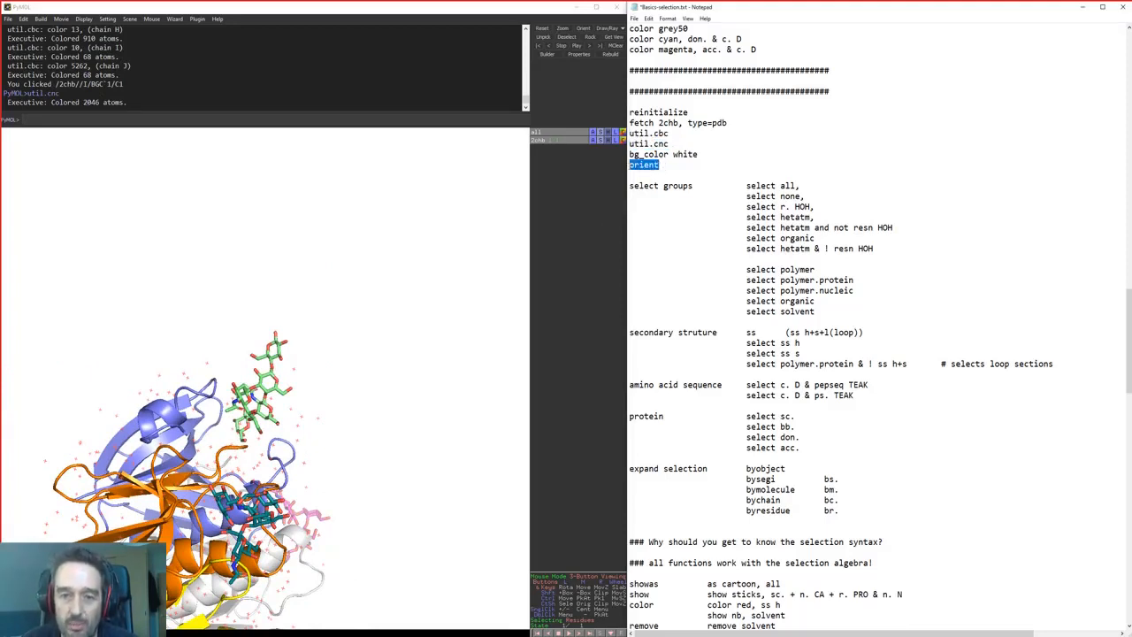
{"action": "key", "text": "ctrl+c"}
{"action": "left_click", "coordinate": [497, 119]}
{"action": "key", "text": "ctrl+v"}
{"action": "key", "text": "Return"}
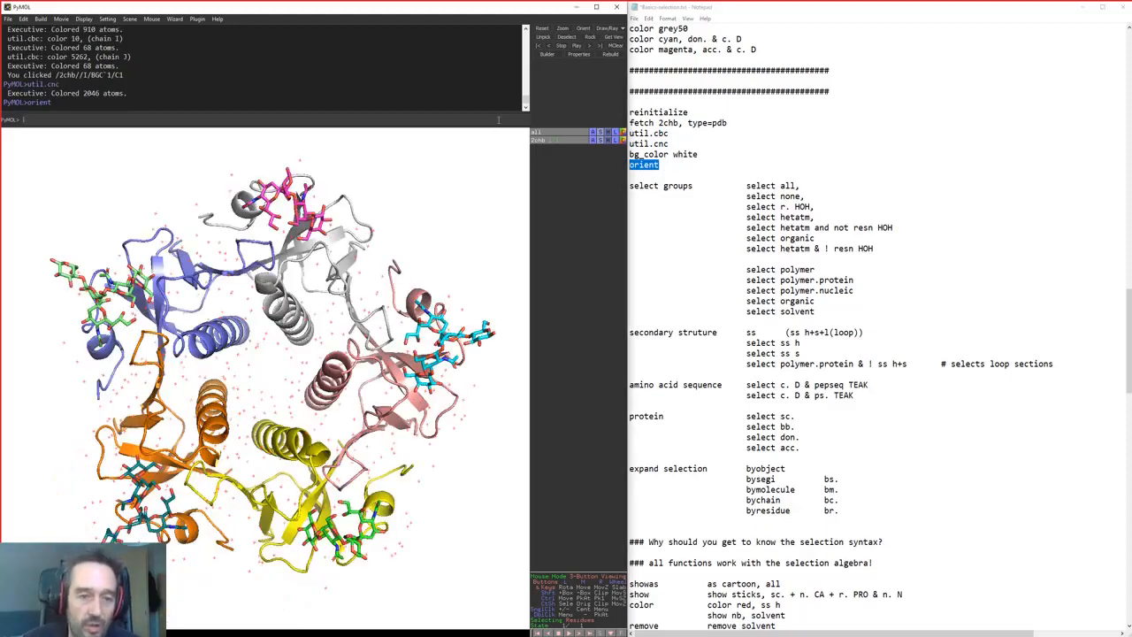
{"action": "left_click", "coordinate": [674, 171]}
{"action": "left_click_drag", "start_coordinate": [656, 165], "coordinate": [631, 165]}
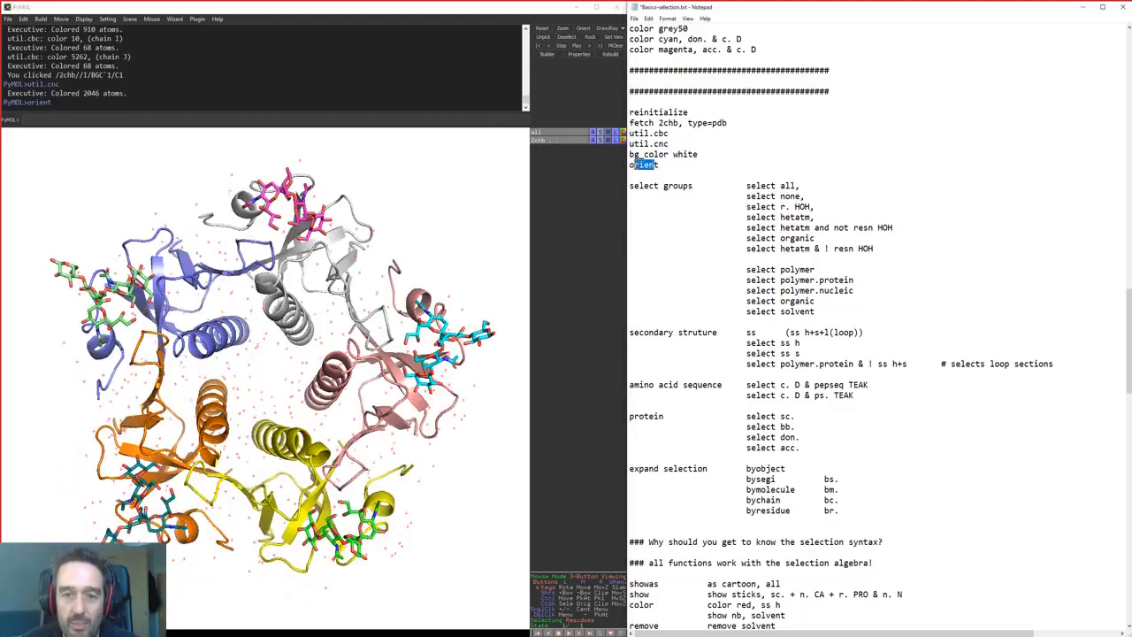
{"action": "left_click_drag", "start_coordinate": [304, 412], "coordinate": [314, 477]}
{"action": "left_click_drag", "start_coordinate": [351, 403], "coordinate": [351, 377]}
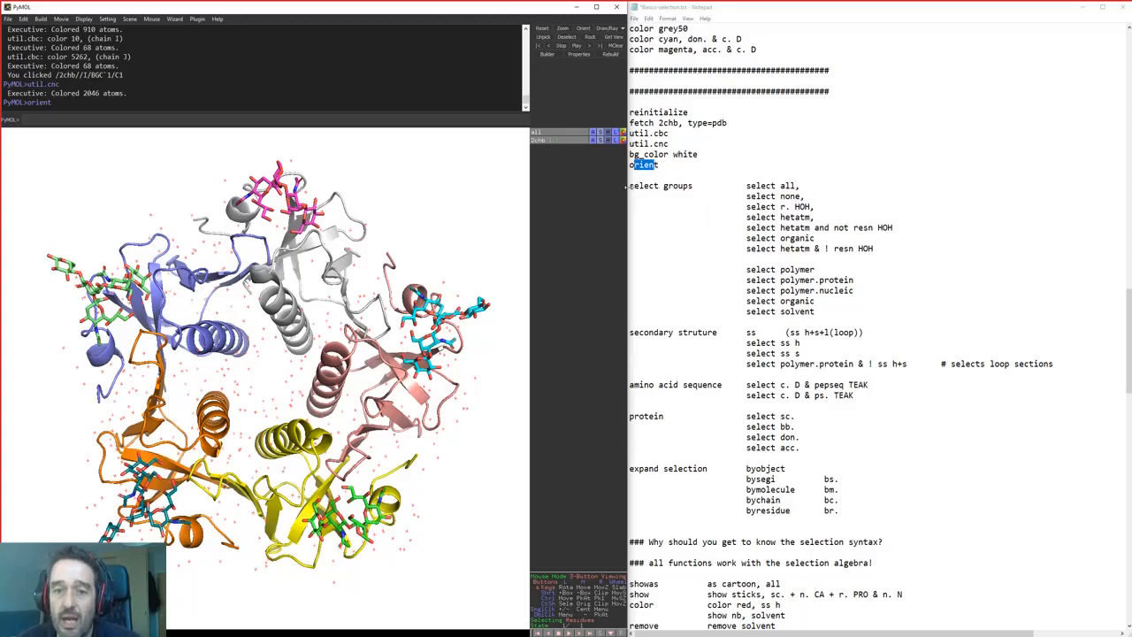
Select every atom in the structure by running "select all" from the notes' select groups section
{"action": "left_click", "coordinate": [630, 185]}
{"action": "left_click_drag", "start_coordinate": [631, 186], "coordinate": [800, 186]}
{"action": "left_click", "coordinate": [746, 185]}
{"action": "left_click", "coordinate": [444, 119]}
{"action": "key", "text": "ctrl+v"}
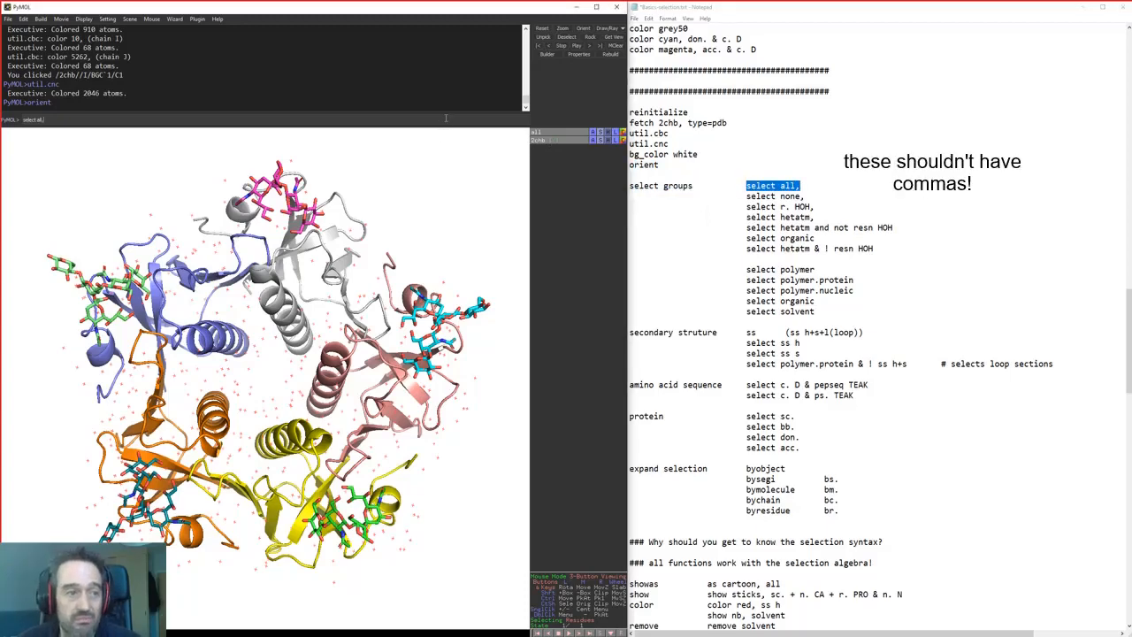
{"action": "key", "text": "Return"}
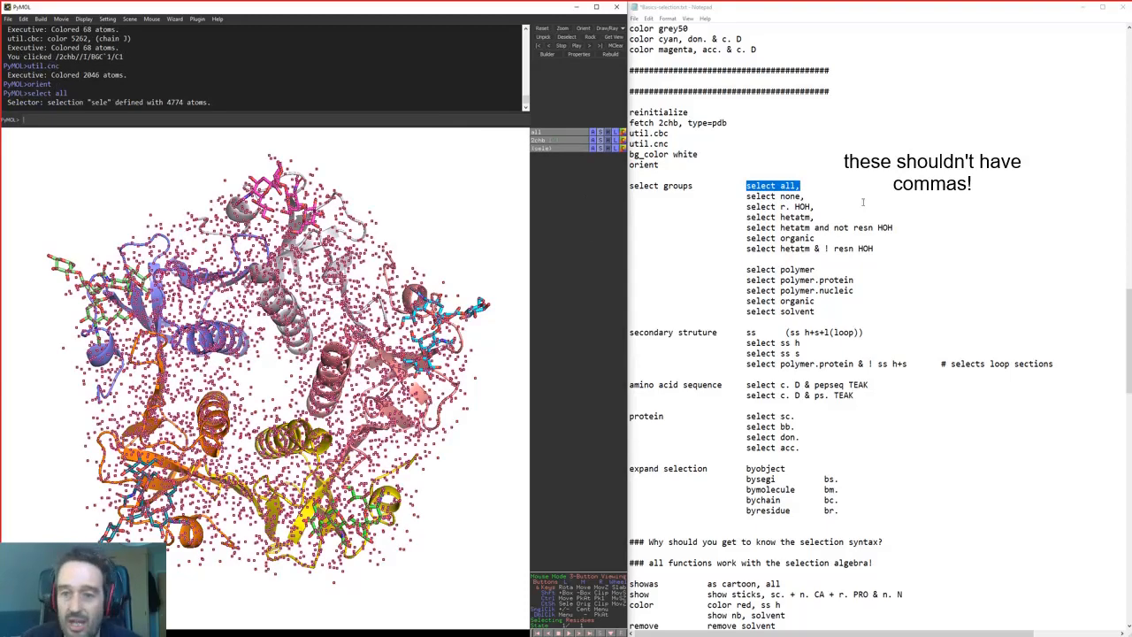
Empty the current selection by running "select none" from the notes
{"action": "left_click_drag", "start_coordinate": [801, 196], "coordinate": [747, 196]}
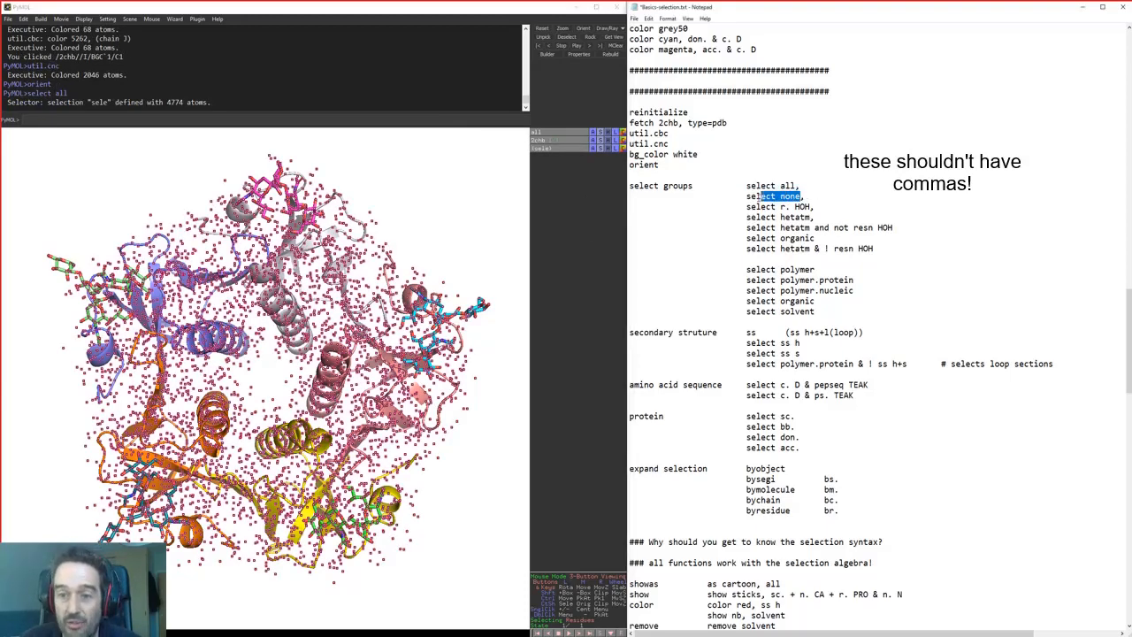
{"action": "left_click", "coordinate": [508, 133]}
{"action": "key", "text": "ctrl+v"}
{"action": "key", "text": "Return"}
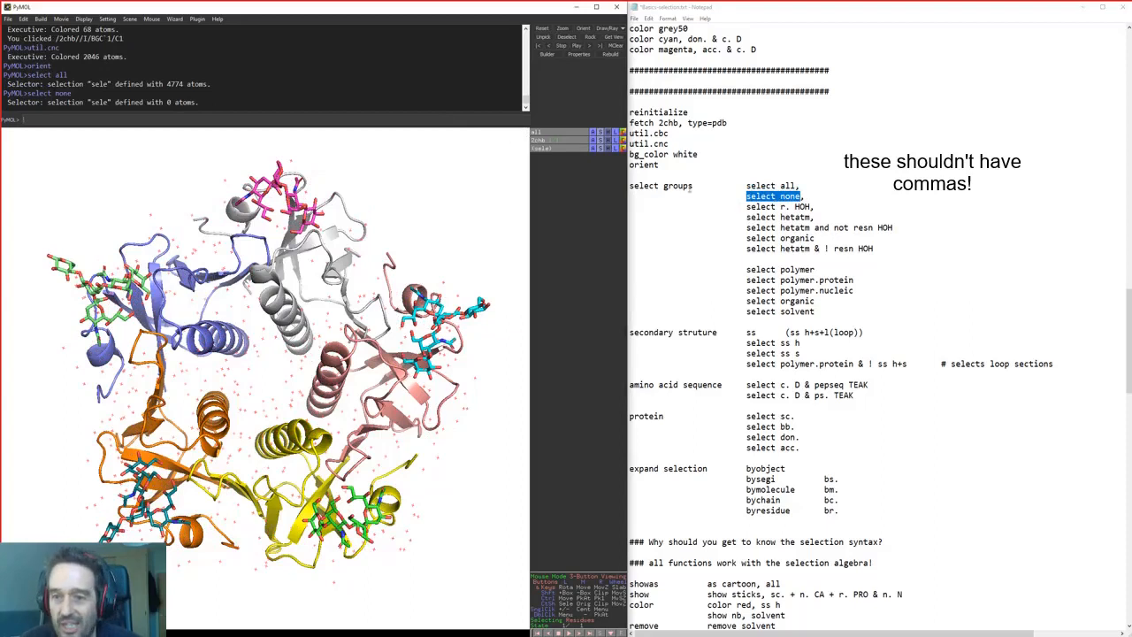
Select all water residues by running "select r. HOH" from the notes, without its trailing comma
{"action": "left_click_drag", "start_coordinate": [746, 207], "coordinate": [812, 207]}
{"action": "left_click", "coordinate": [475, 116]}
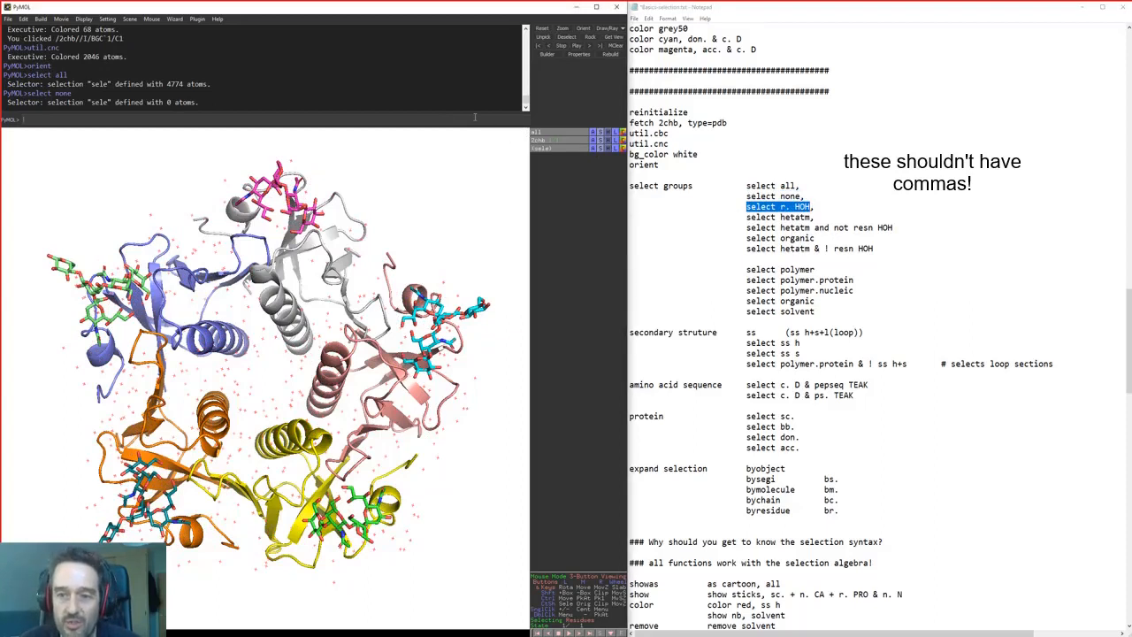
{"action": "left_click", "coordinate": [782, 206]}
{"action": "double_click", "coordinate": [782, 207]}
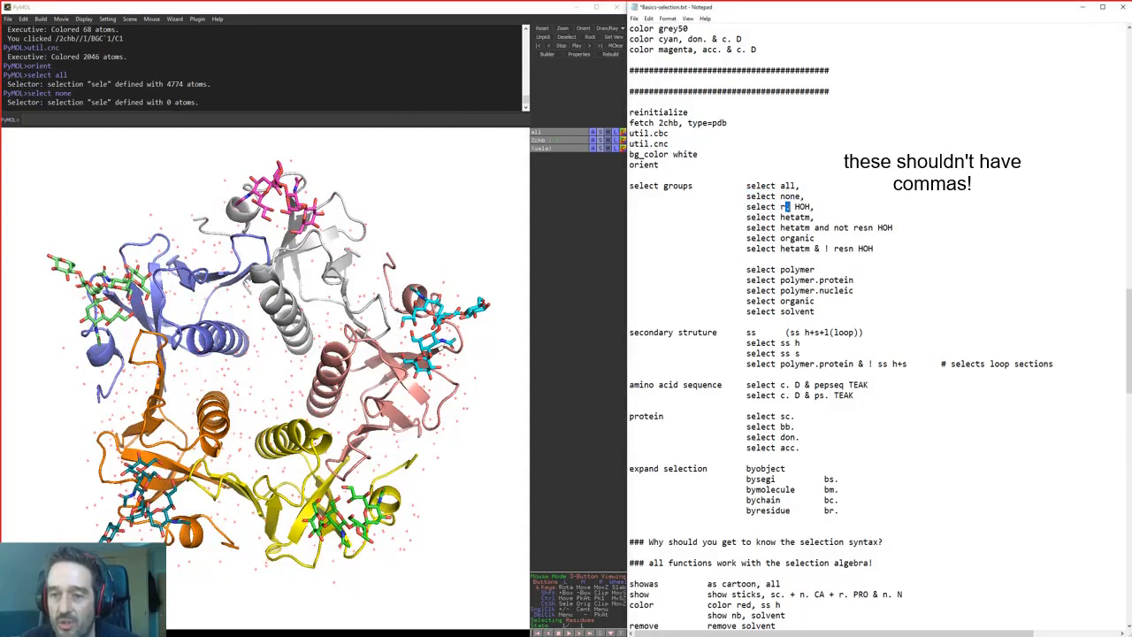
{"action": "mouse_move", "coordinate": [794, 207]}
{"action": "left_mouse_down"}
{"action": "mouse_move", "coordinate": [811, 207]}
{"action": "mouse_move", "coordinate": [750, 207]}
{"action": "mouse_move", "coordinate": [811, 207]}
{"action": "left_mouse_up"}
{"action": "left_click", "coordinate": [480, 123]}
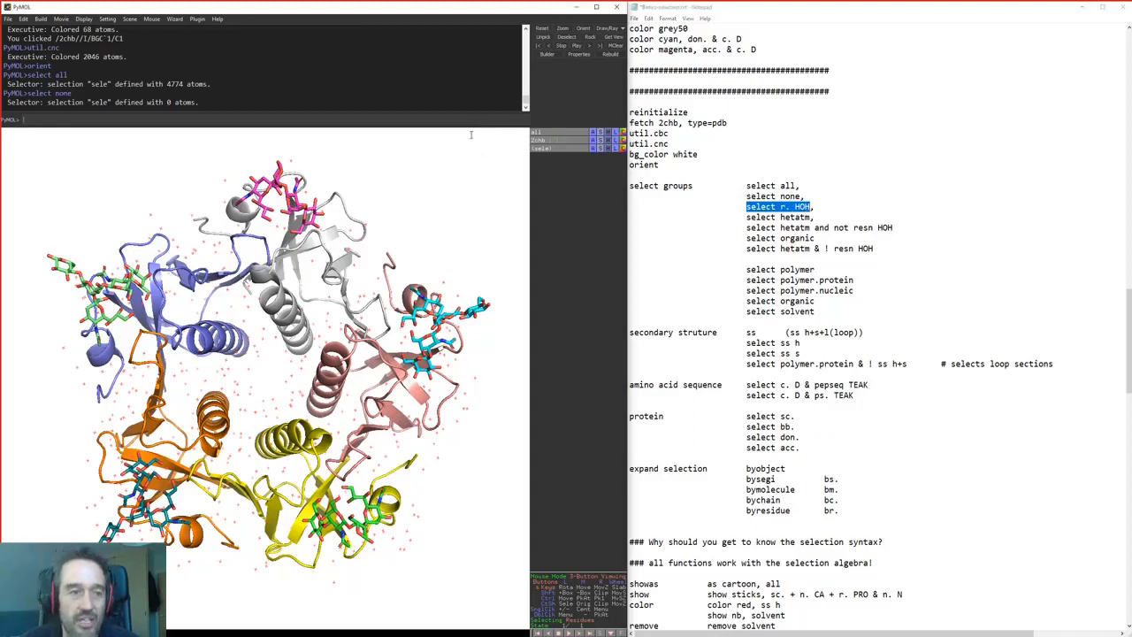
{"action": "key", "text": "ctrl+v"}
{"action": "key", "text": "Return"}
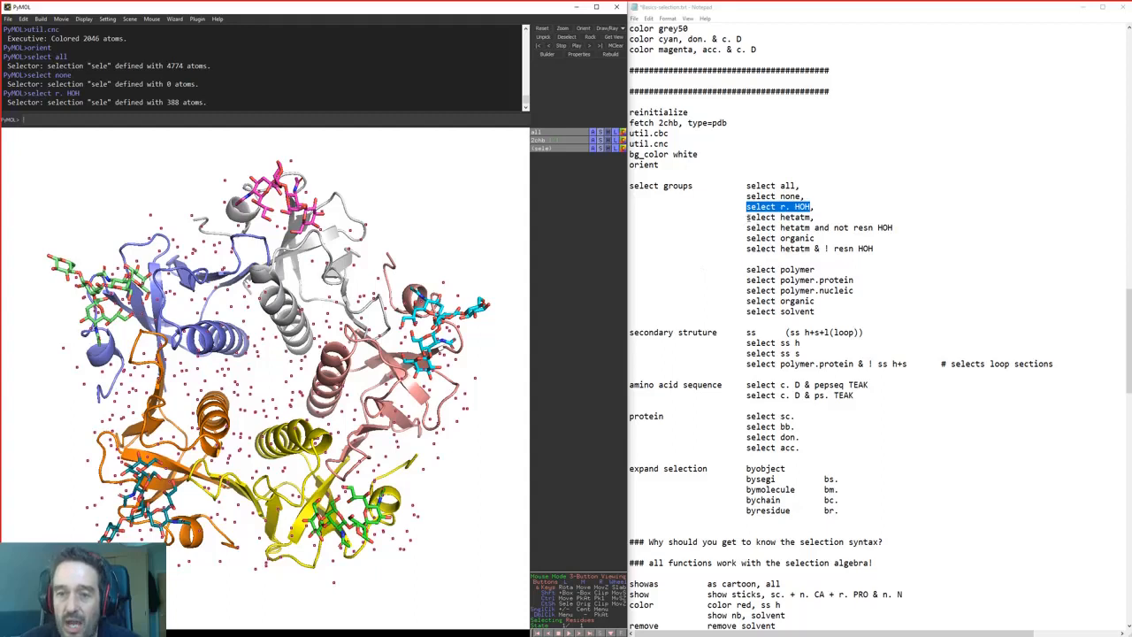
Select all hetero atoms by running "select hetatm" from the notes, without its trailing comma
{"action": "left_click_drag", "start_coordinate": [747, 217], "coordinate": [811, 218]}
{"action": "left_click", "coordinate": [476, 119]}
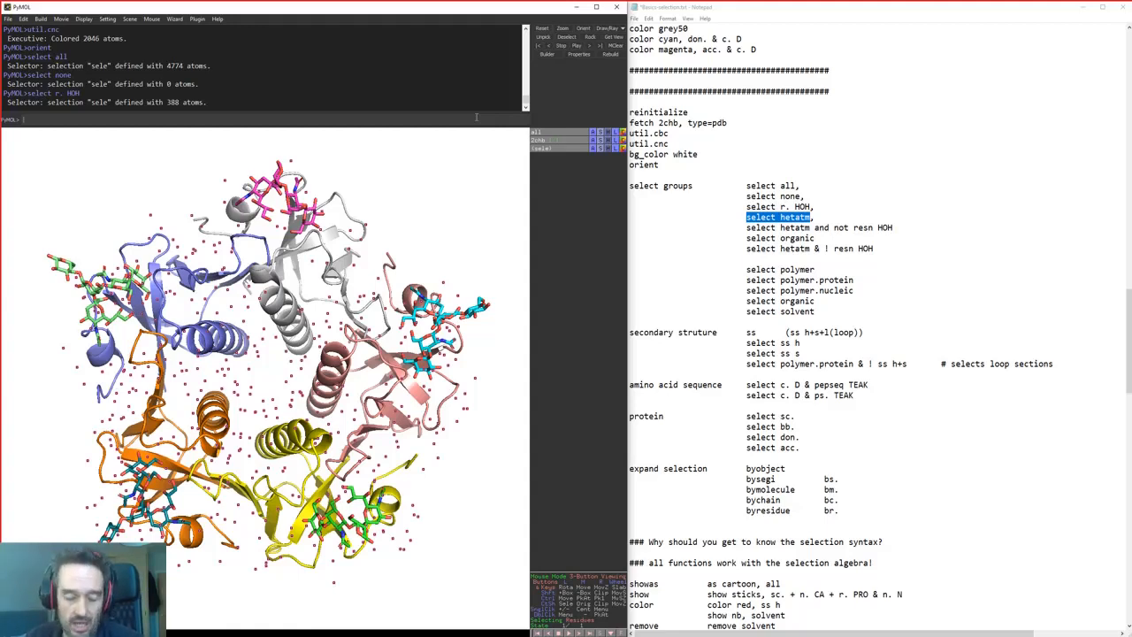
{"action": "key", "text": "ctrl+v"}
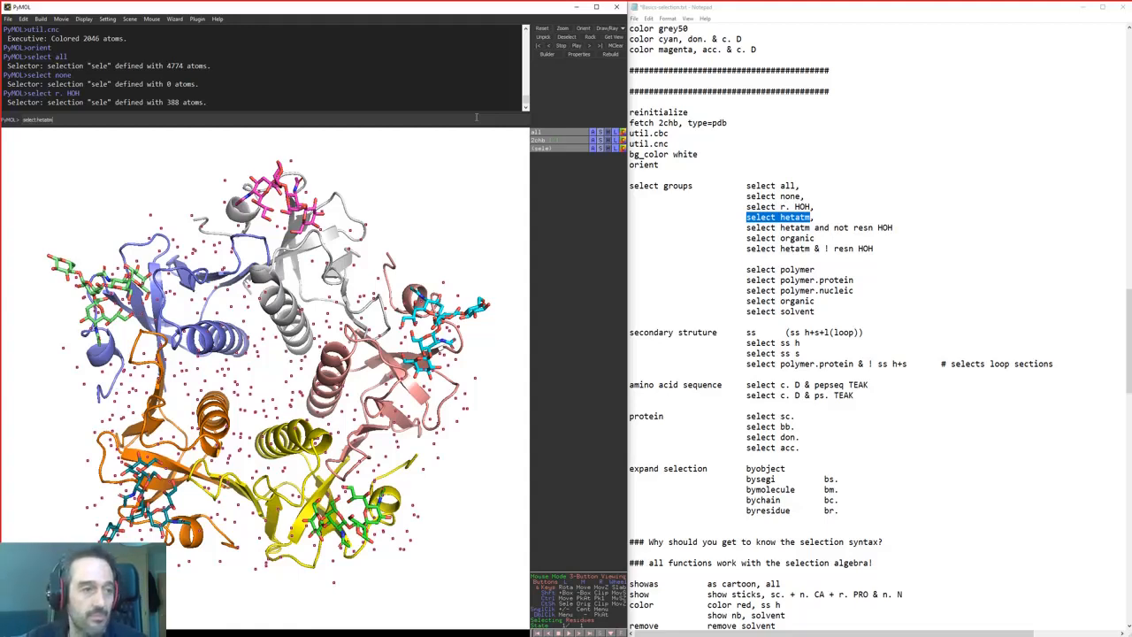
{"action": "key", "text": "Return"}
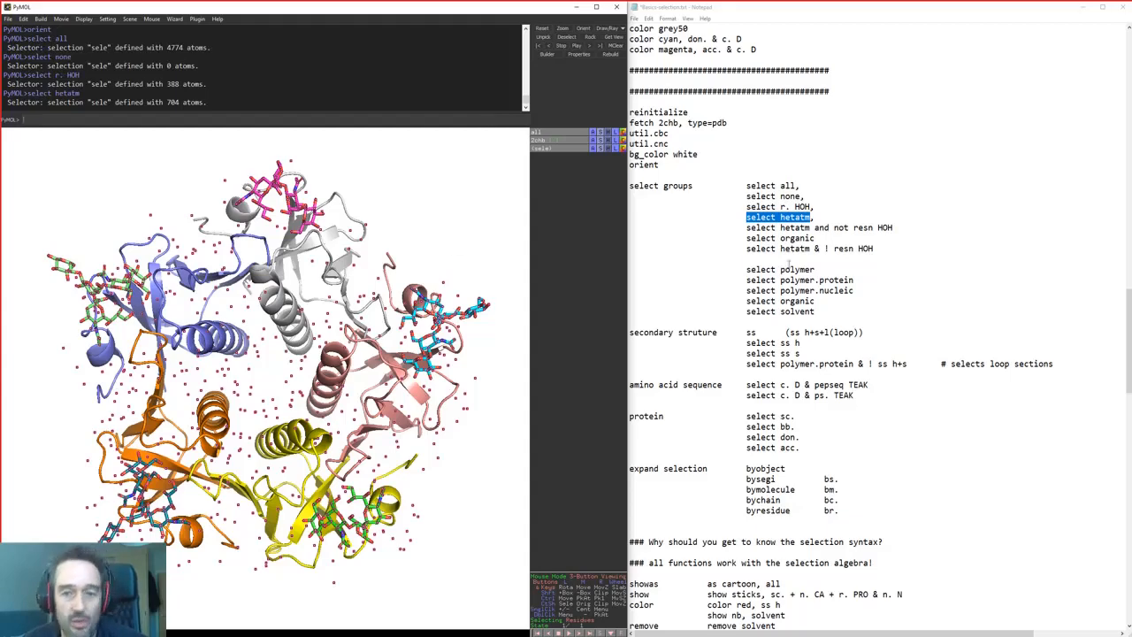
{"action": "left_click_drag", "start_coordinate": [272, 215], "coordinate": [269, 190]}
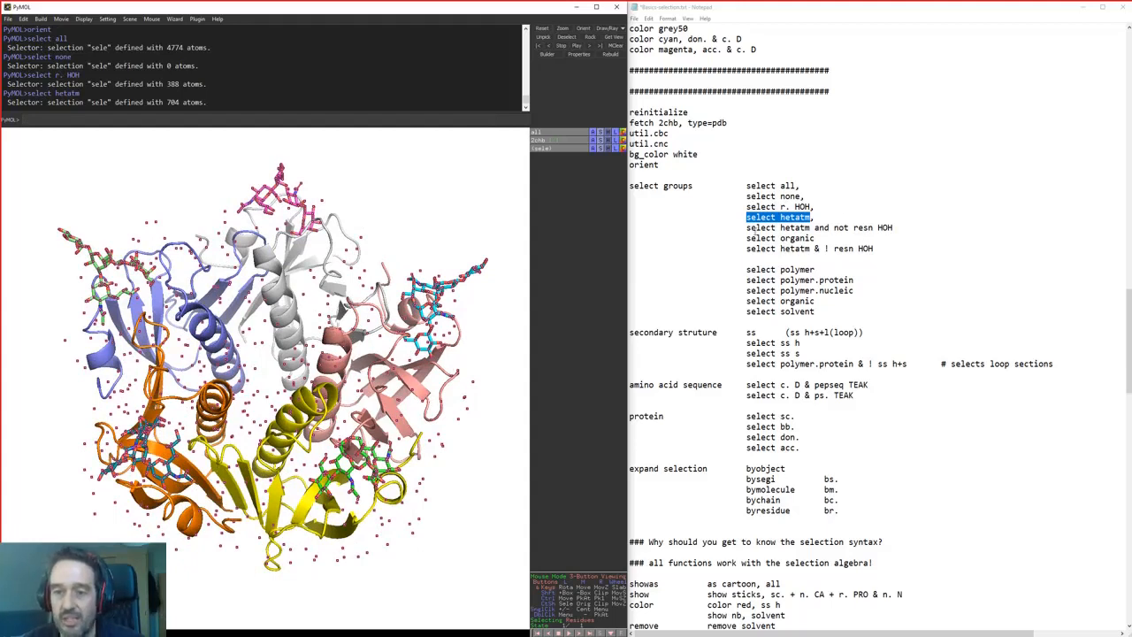
Select the hetero atoms without the water by running "select hetatm and not resn HOH" from the notes
{"action": "left_click_drag", "start_coordinate": [747, 227], "coordinate": [893, 228]}
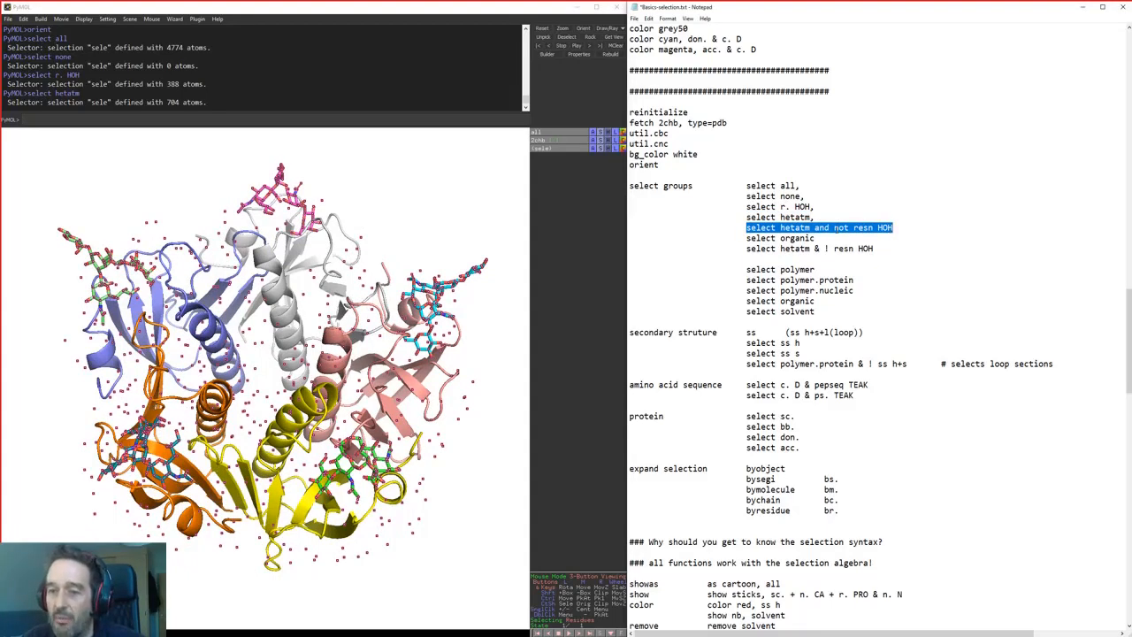
{"action": "left_click", "coordinate": [827, 227]}
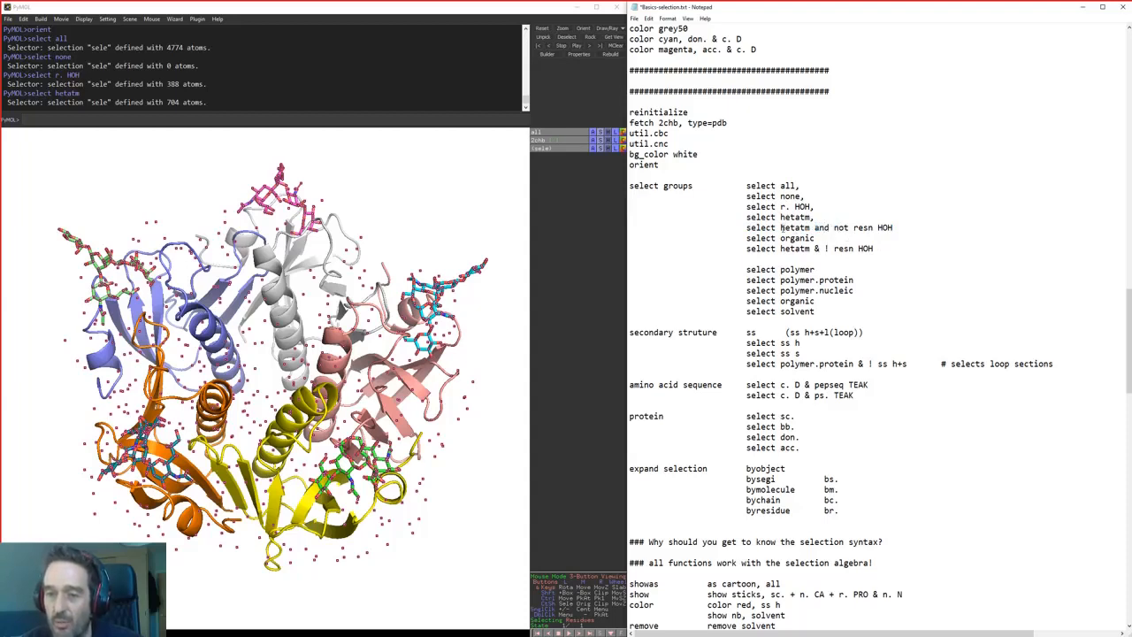
{"action": "left_click_drag", "start_coordinate": [747, 227], "coordinate": [896, 228]}
{"action": "key", "text": "ctrl+c"}
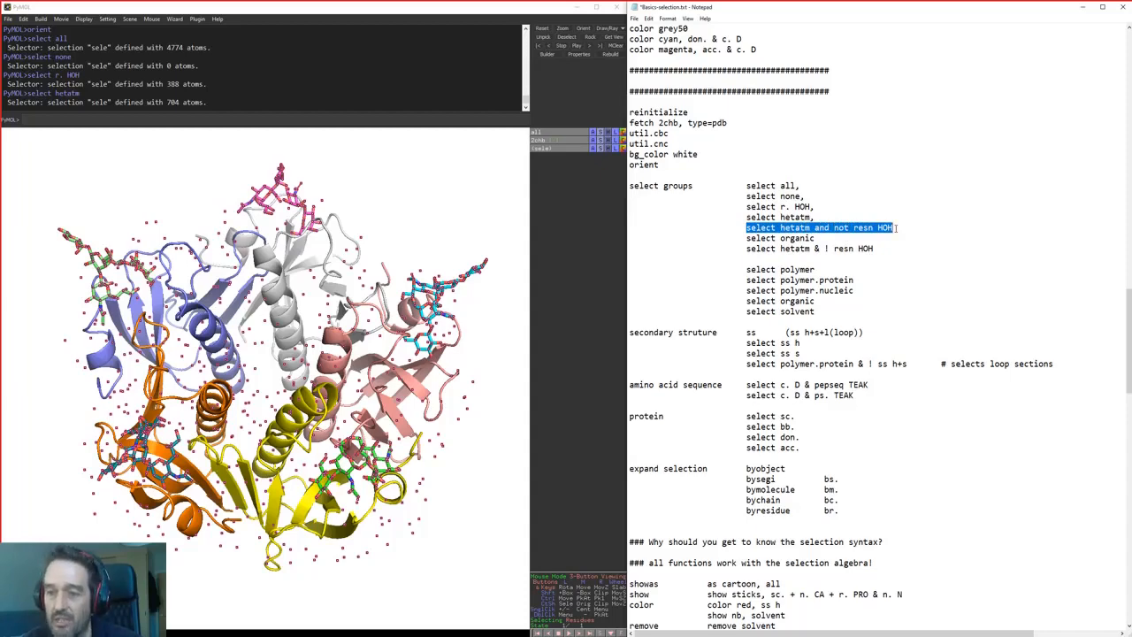
{"action": "left_click", "coordinate": [402, 119]}
{"action": "key", "text": "ctrl+v"}
{"action": "key", "text": "Return"}
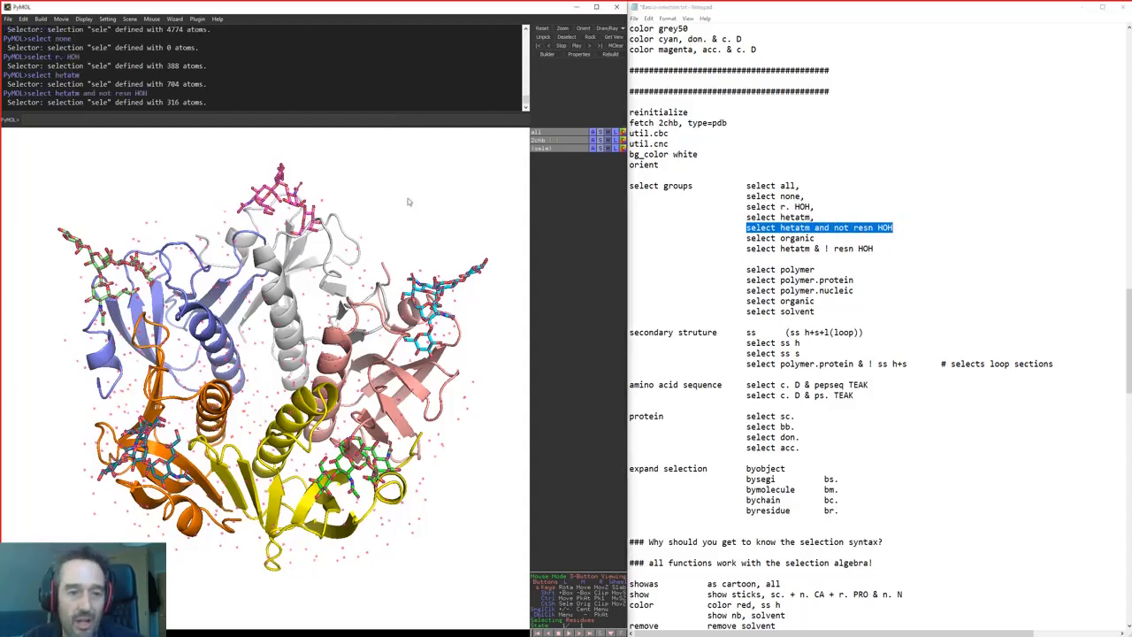
{"action": "left_click_drag", "start_coordinate": [334, 195], "coordinate": [285, 169]}
{"action": "left_click_drag", "start_coordinate": [295, 230], "coordinate": [267, 210]}
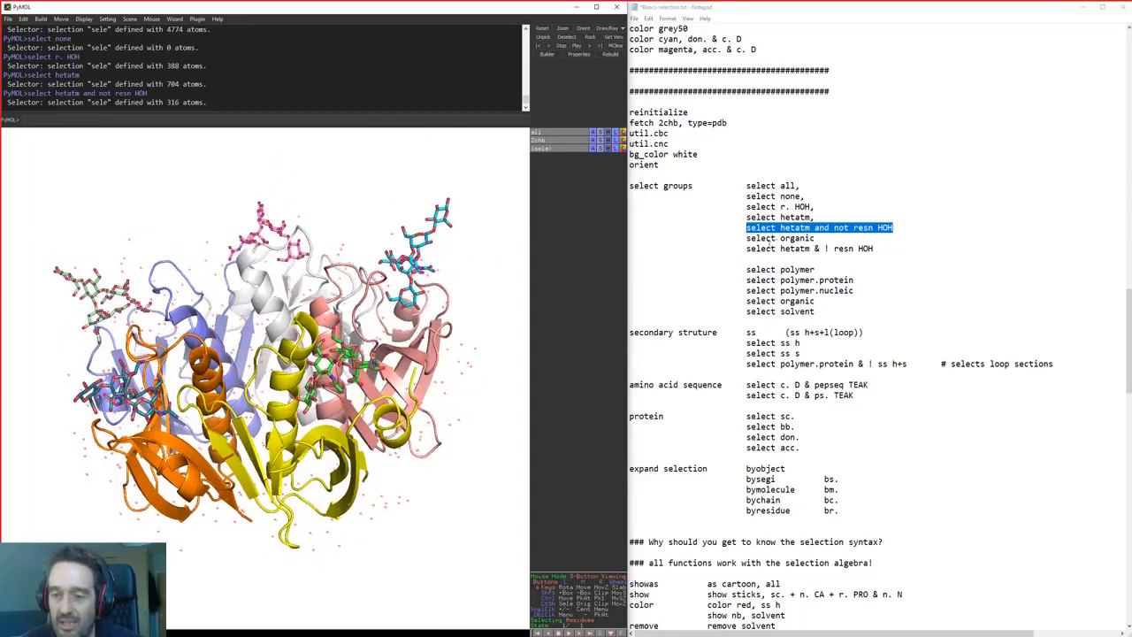
Select the organic molecules by running "select organic" from the notes
{"action": "left_click_drag", "start_coordinate": [747, 239], "coordinate": [826, 238]}
{"action": "key", "text": "ctrl+c"}
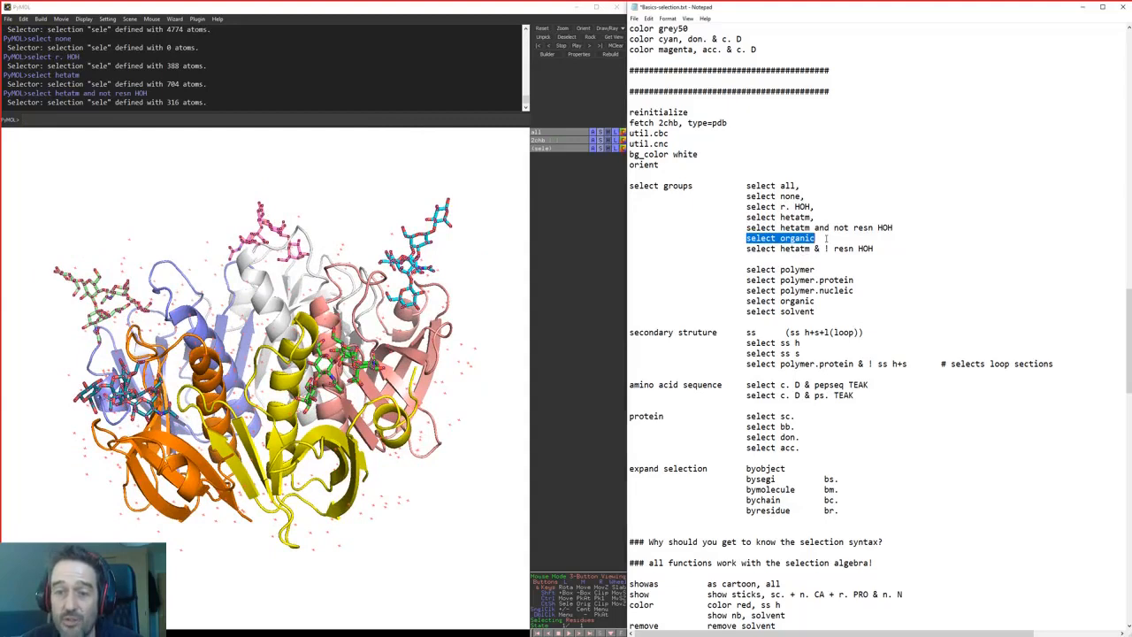
{"action": "left_click", "coordinate": [422, 120]}
{"action": "key", "text": "ctrl+v"}
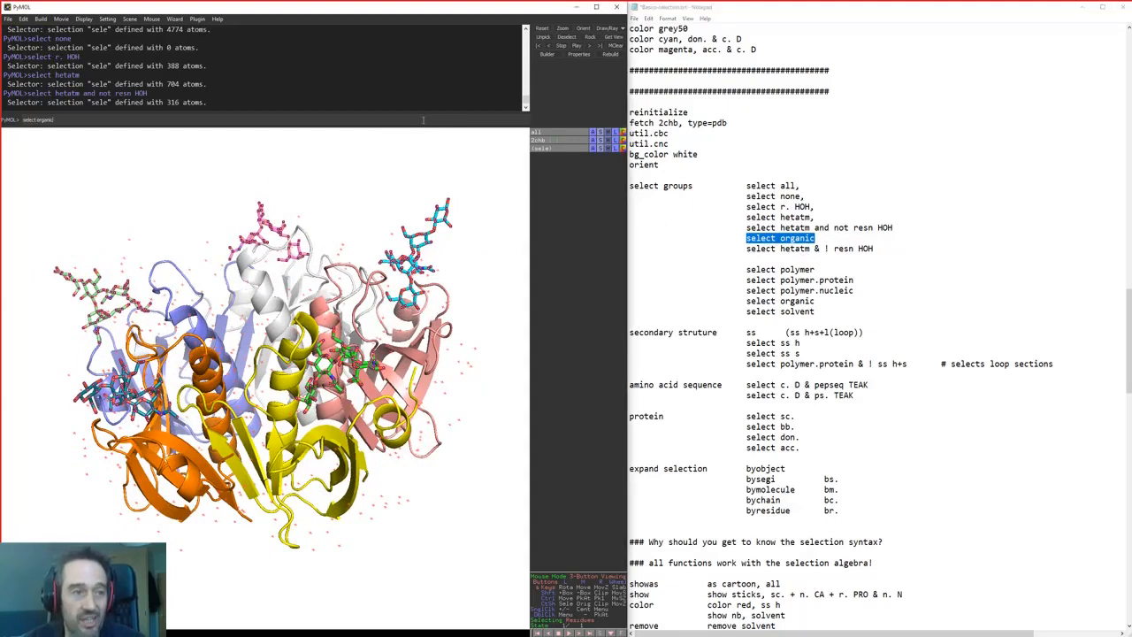
{"action": "key", "text": "Return"}
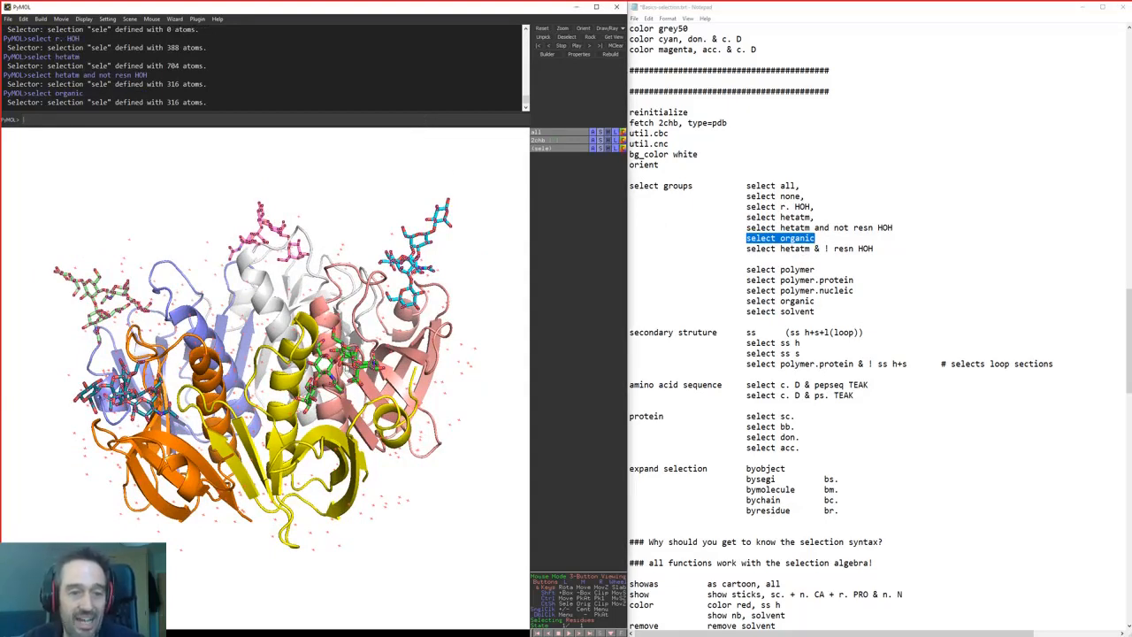
Select all polymer atoms by running "select polymer" from the notes' select groups section
{"action": "left_click", "coordinate": [789, 258]}
{"action": "left_click_drag", "start_coordinate": [876, 249], "coordinate": [746, 249]}
{"action": "left_click", "coordinate": [776, 293]}
{"action": "scroll", "coordinate": [745, 325], "scroll_direction": "down", "scroll_amount": 2}
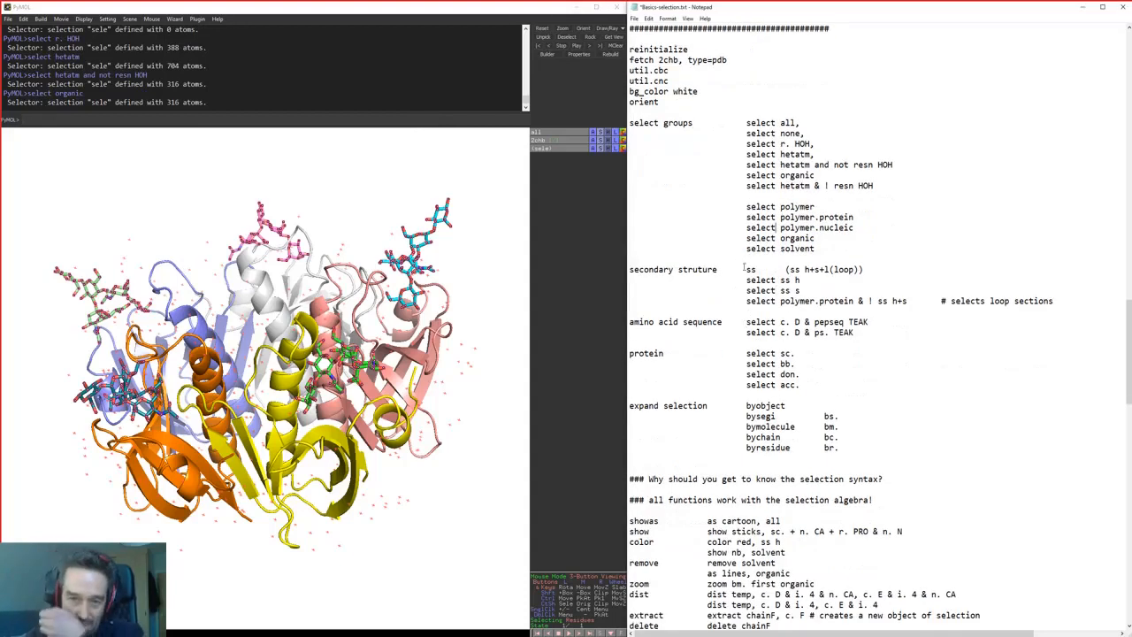
{"action": "left_click_drag", "start_coordinate": [745, 206], "coordinate": [817, 209]}
{"action": "key", "text": "ctrl+c"}
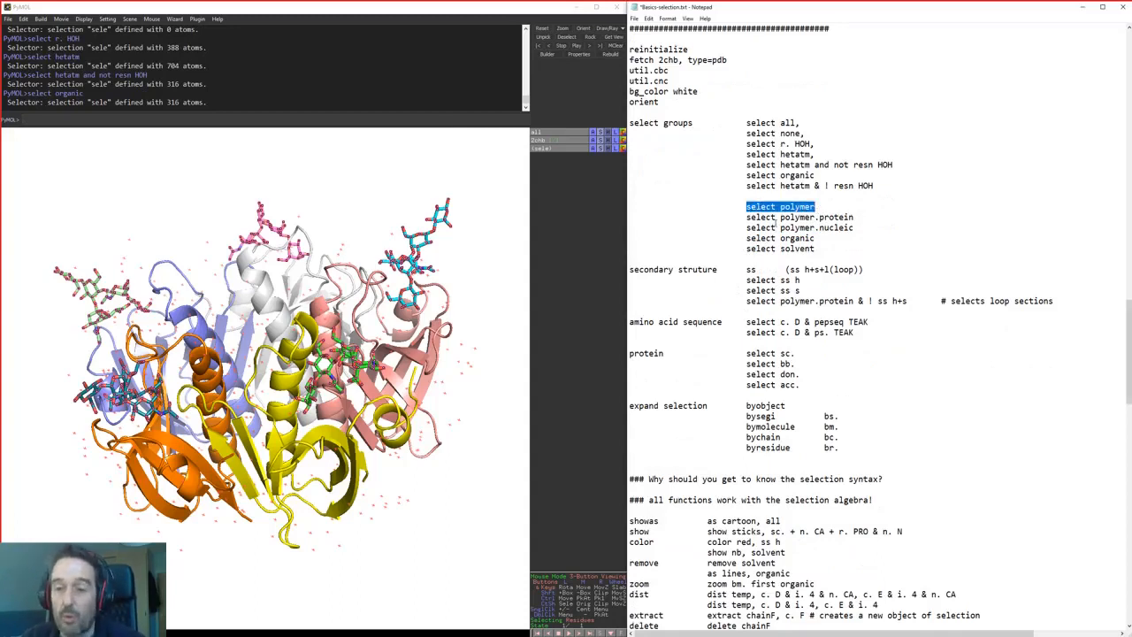
{"action": "left_click", "coordinate": [371, 118]}
{"action": "key", "text": "ctrl+v"}
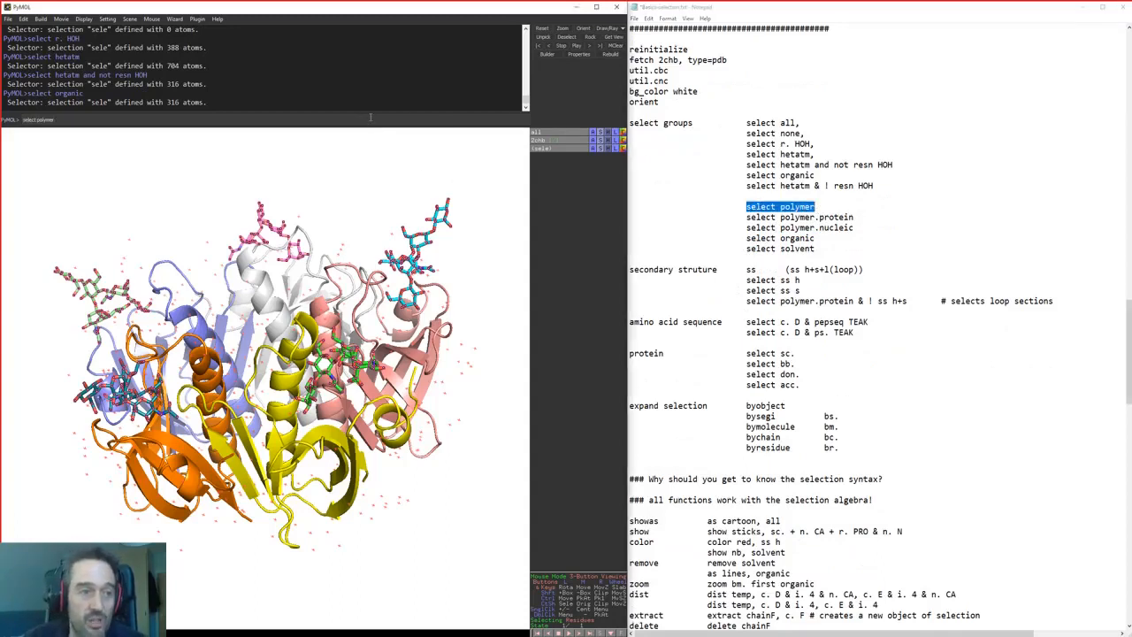
{"action": "key", "text": "Return"}
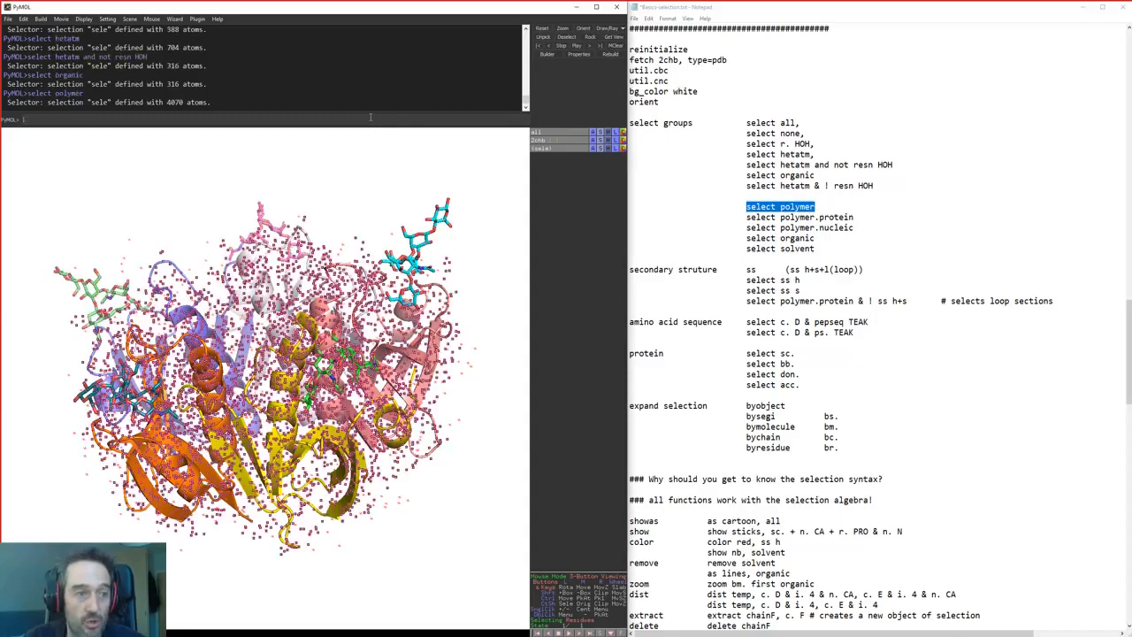
{"action": "left_click_drag", "start_coordinate": [311, 151], "coordinate": [441, 257]}
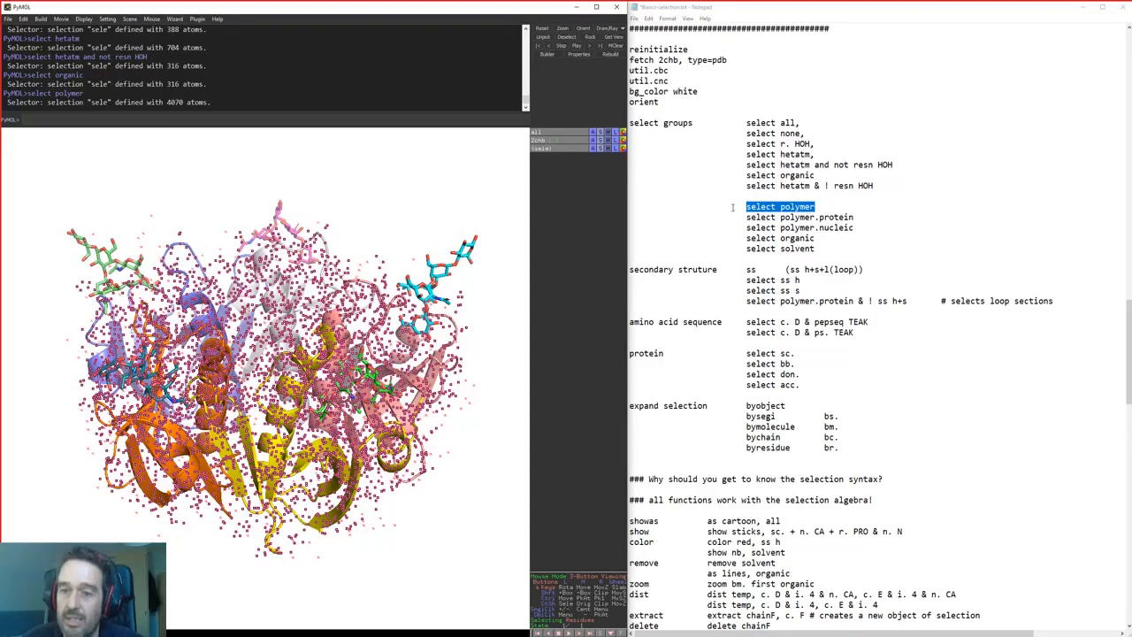
Review the notes' polymer.protein, polymer.nucleic, organic and solvent selections, comparing "select solvent" with "select r. HOH"
{"action": "left_click_drag", "start_coordinate": [747, 218], "coordinate": [857, 224]}
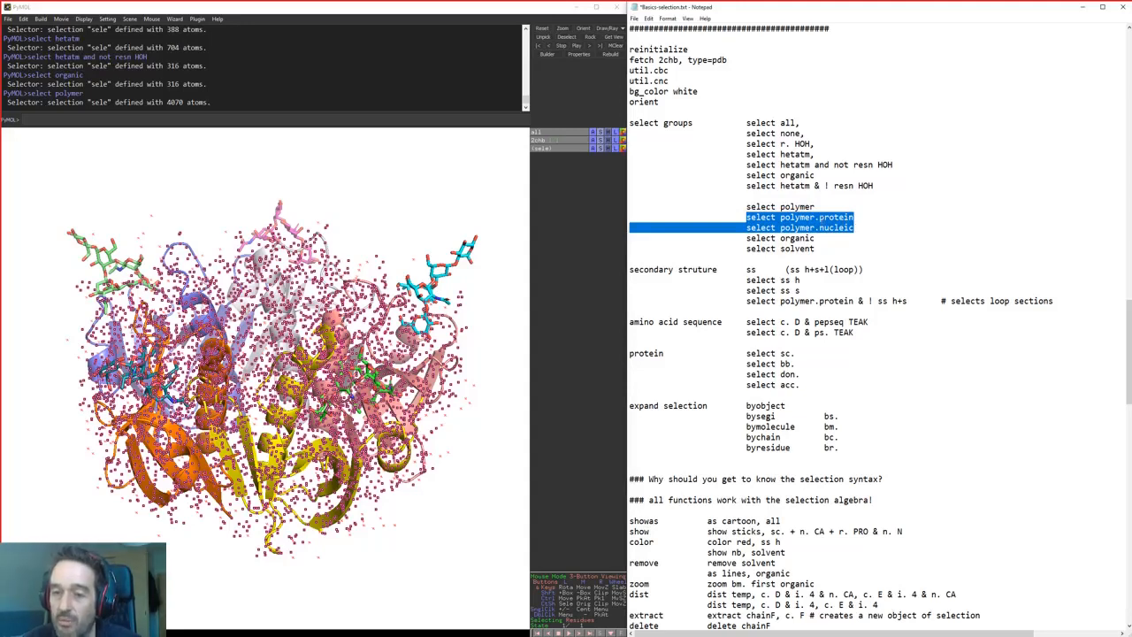
{"action": "left_click", "coordinate": [821, 246]}
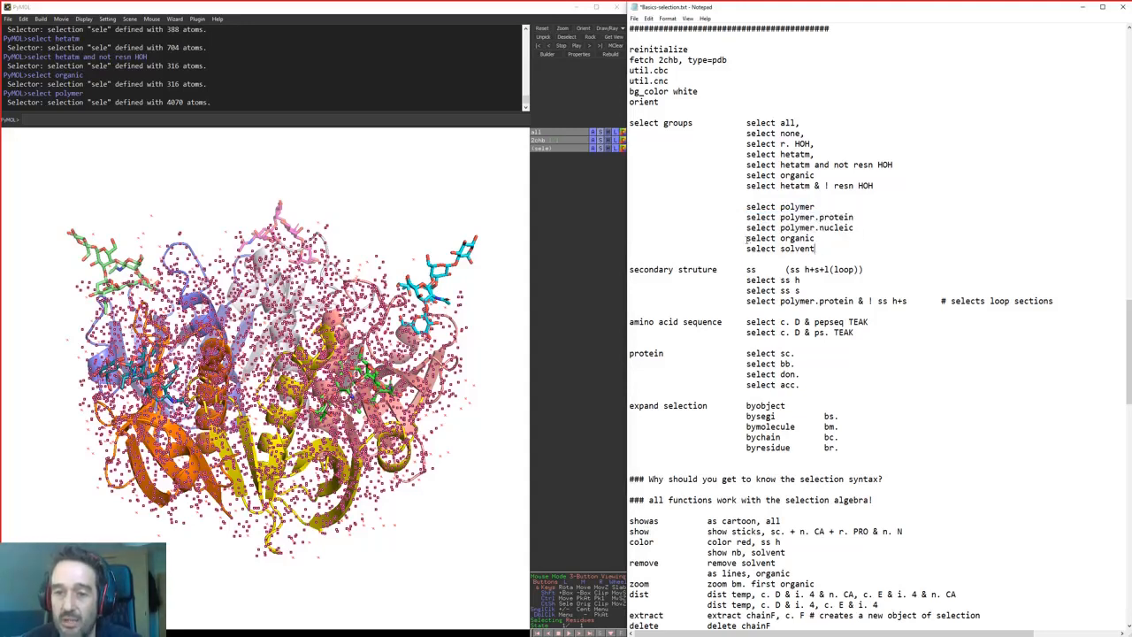
{"action": "left_click_drag", "start_coordinate": [746, 238], "coordinate": [815, 238]}
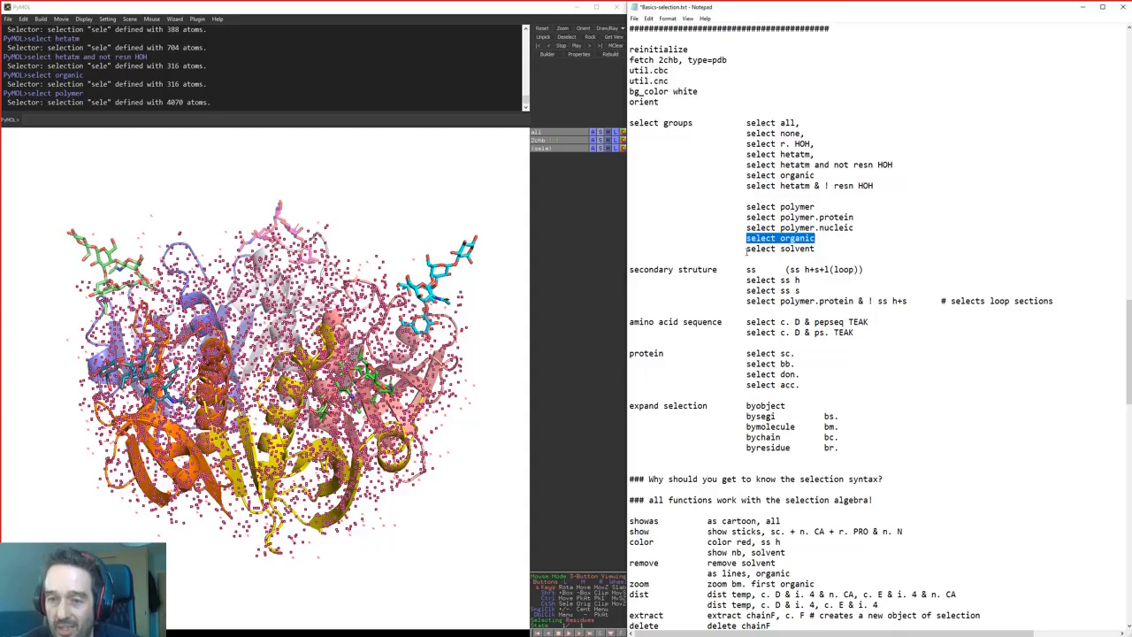
{"action": "left_click_drag", "start_coordinate": [746, 248], "coordinate": [823, 251]}
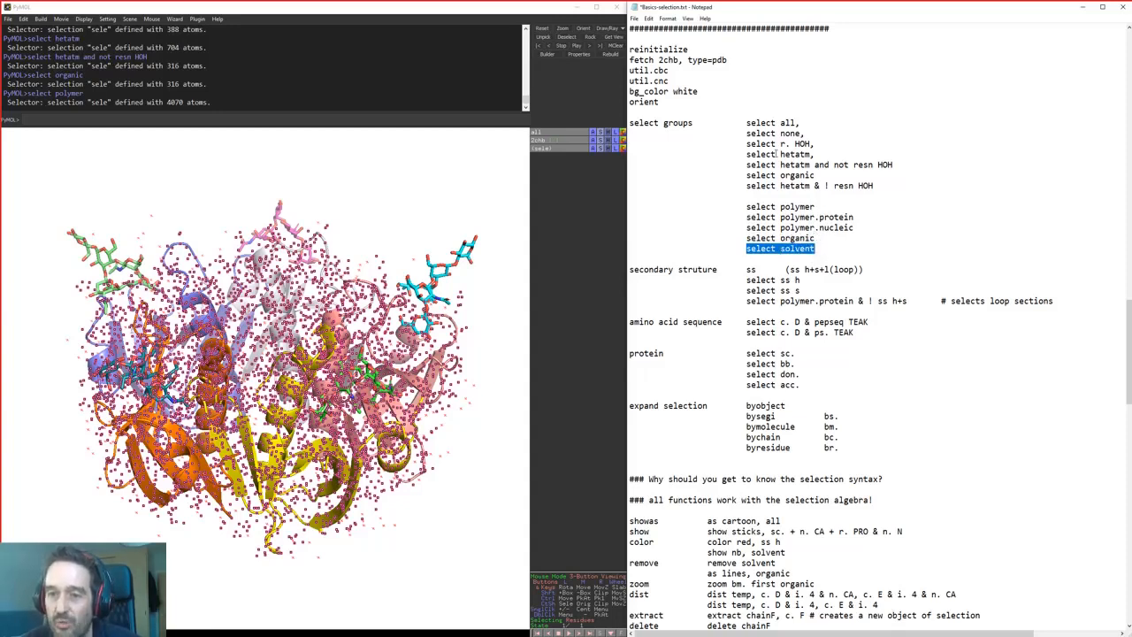
{"action": "left_click_drag", "start_coordinate": [746, 143], "coordinate": [826, 146]}
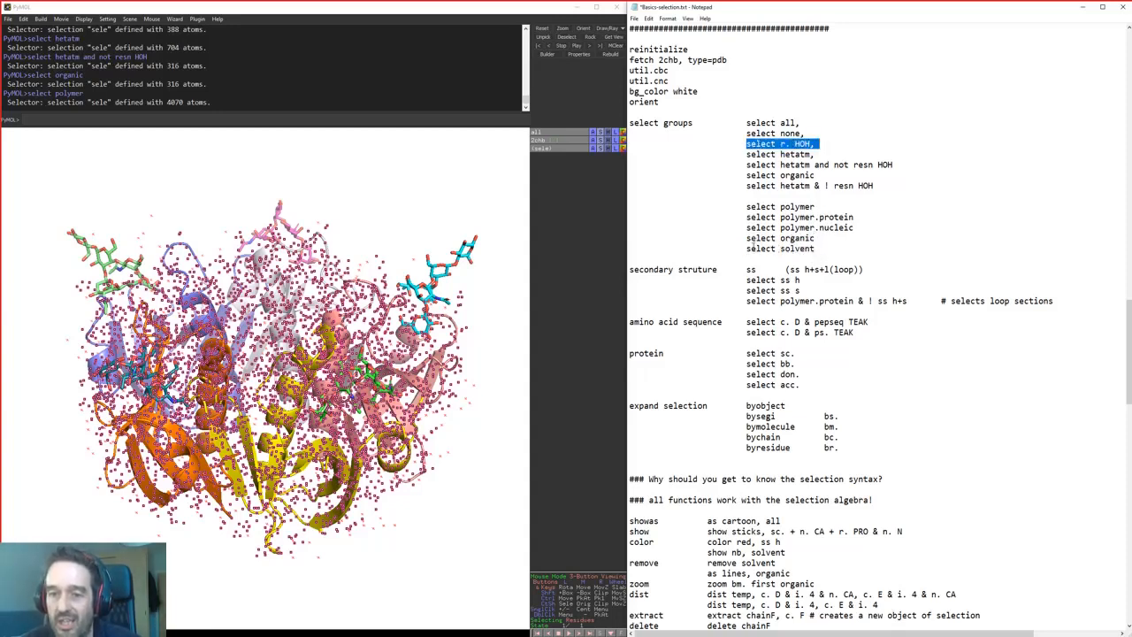
{"action": "left_click", "coordinate": [749, 248]}
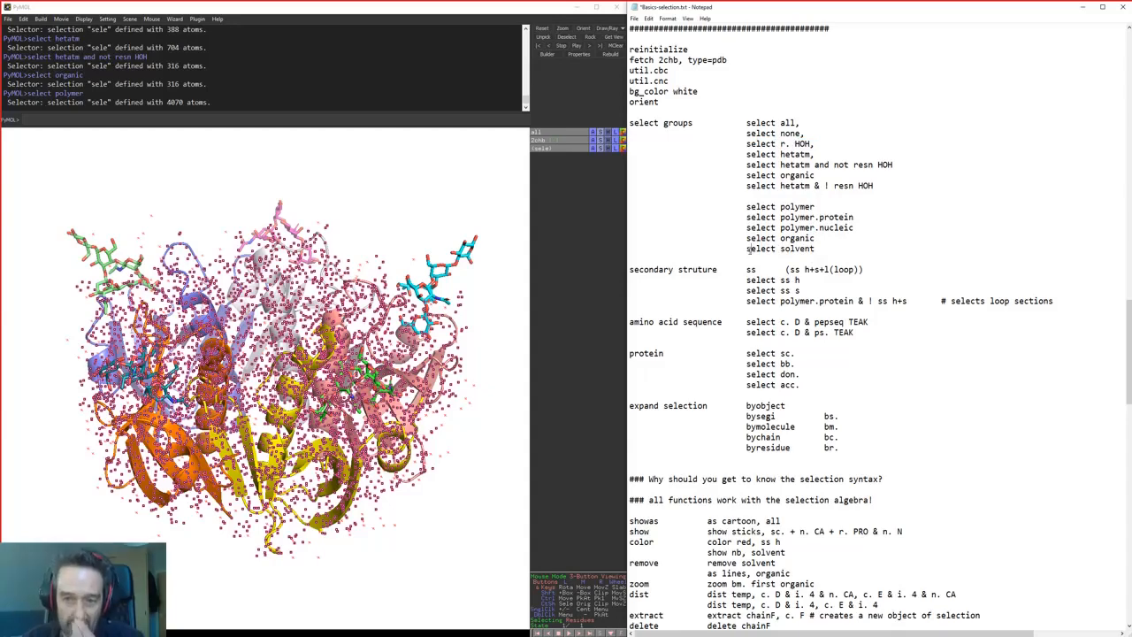
{"action": "scroll", "coordinate": [699, 234], "scroll_direction": "down", "scroll_amount": 1}
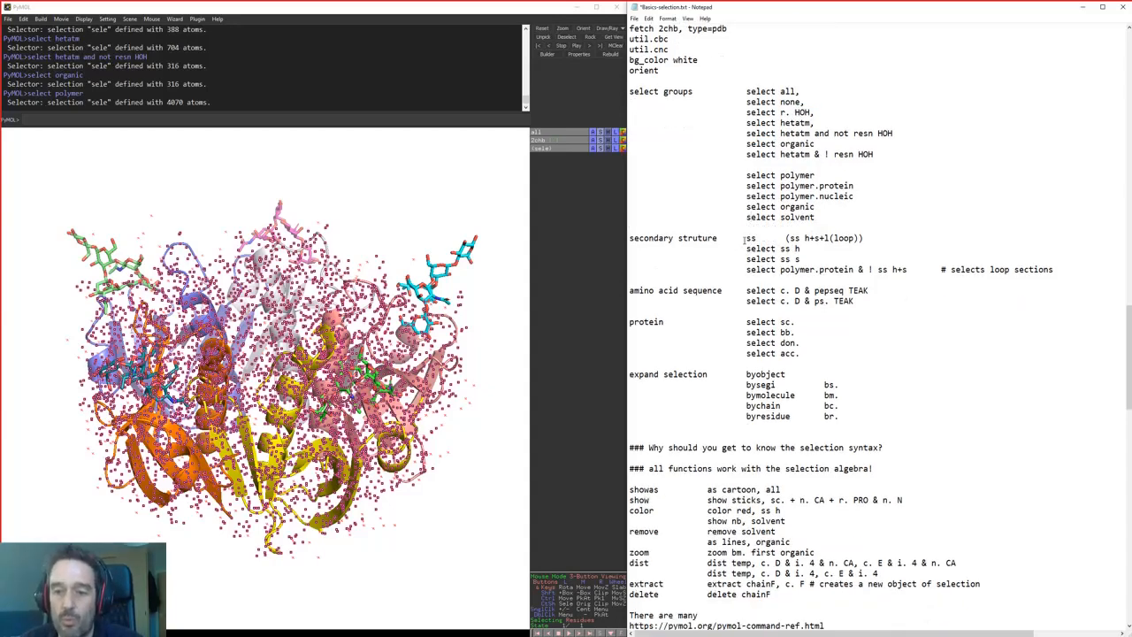
Select all helices by running "select ss h" from the notes' secondary structure section, and inspect them looking down the ring
{"action": "left_click_drag", "start_coordinate": [746, 238], "coordinate": [758, 239]}
{"action": "left_click", "coordinate": [786, 250]}
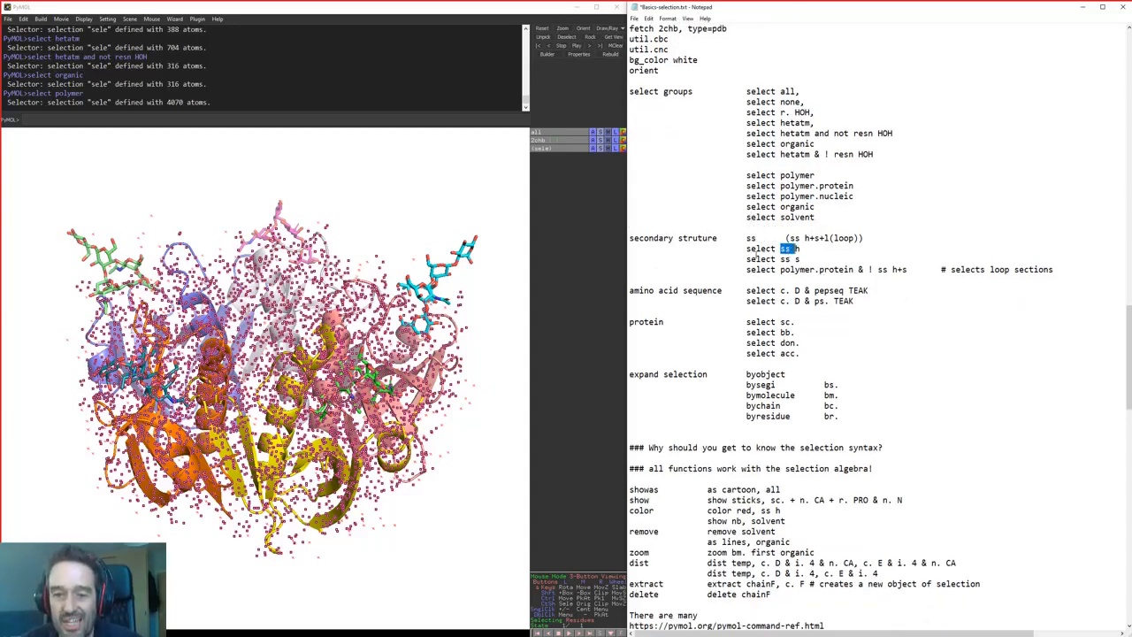
{"action": "left_click_drag", "start_coordinate": [746, 248], "coordinate": [797, 250]}
{"action": "key", "text": "ctrl+c"}
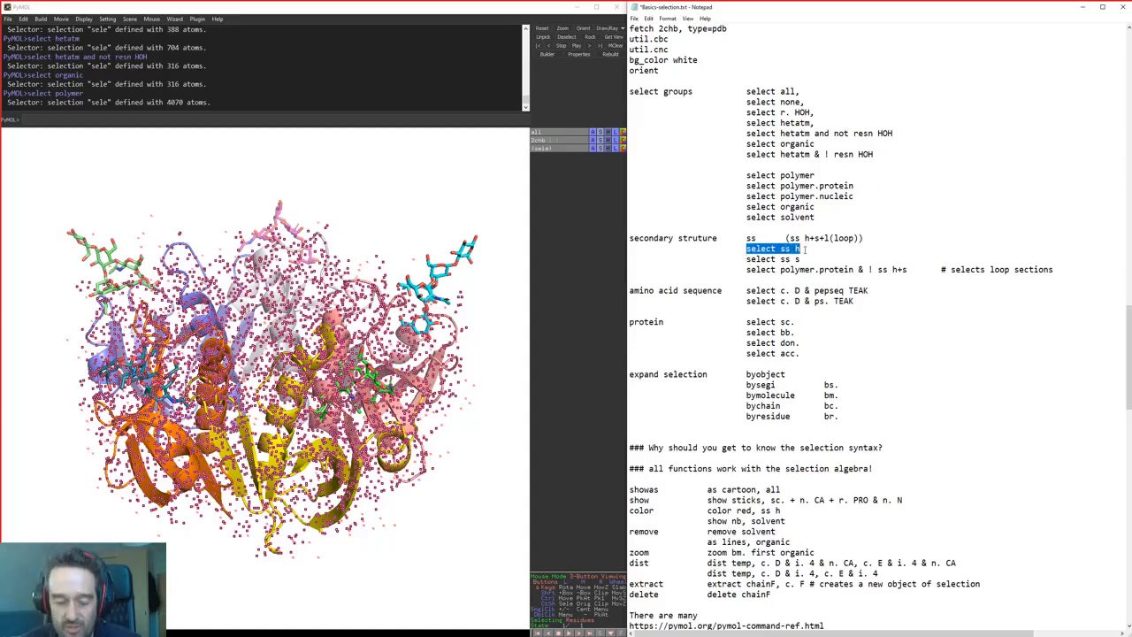
{"action": "left_click", "coordinate": [417, 122]}
{"action": "key", "text": "ctrl+v"}
{"action": "key", "text": "Return"}
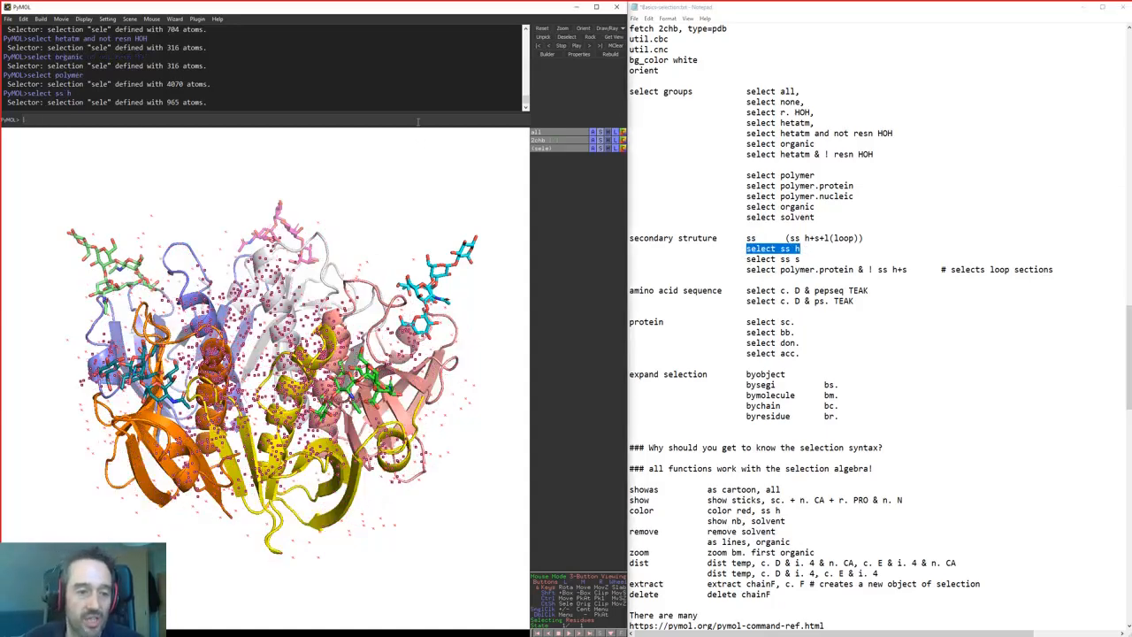
{"action": "left_click_drag", "start_coordinate": [350, 161], "coordinate": [326, 261]}
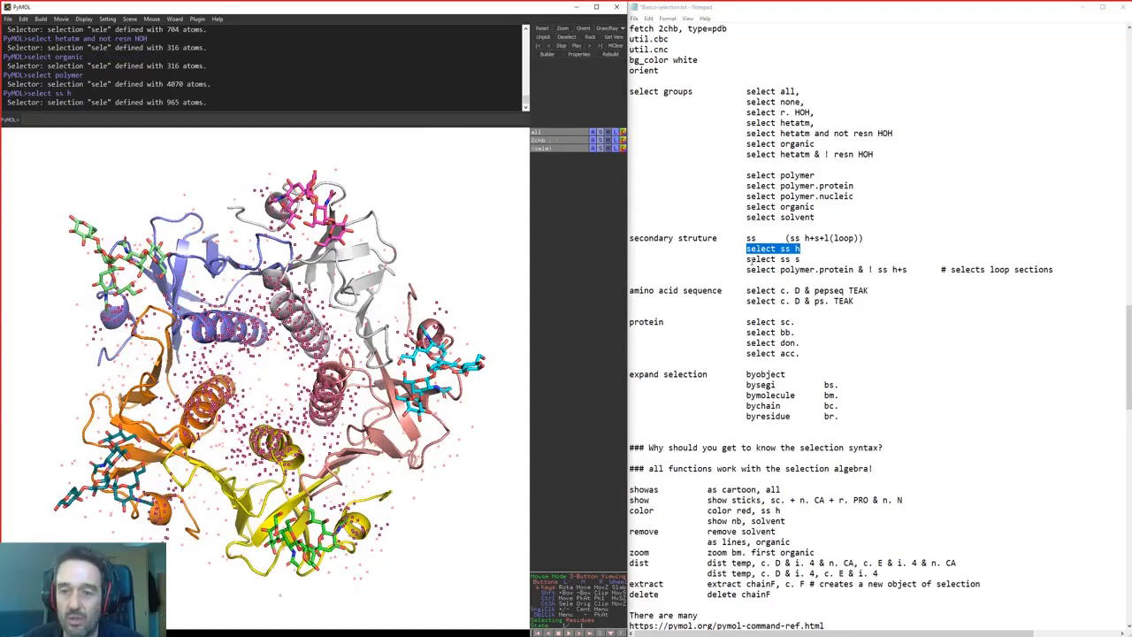
Select all beta sheets by running "select ss s" from the notes
{"action": "left_click_drag", "start_coordinate": [746, 259], "coordinate": [799, 259]}
{"action": "key", "text": "ctrl+c"}
{"action": "left_click", "coordinate": [473, 121]}
{"action": "key", "text": "ctrl+v"}
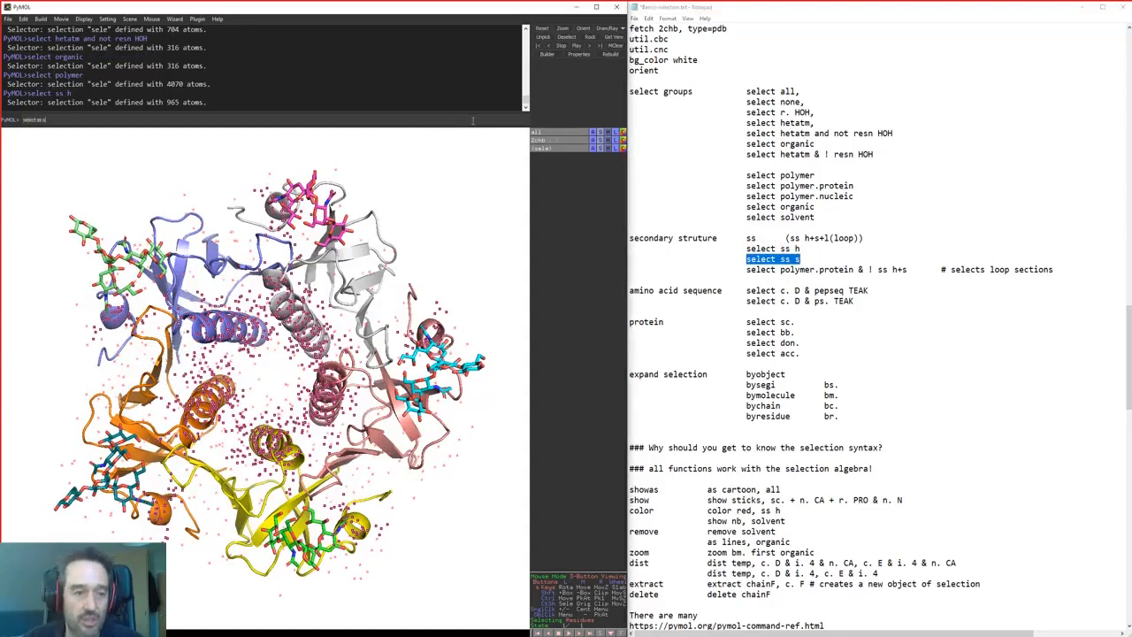
{"action": "key", "text": "Return"}
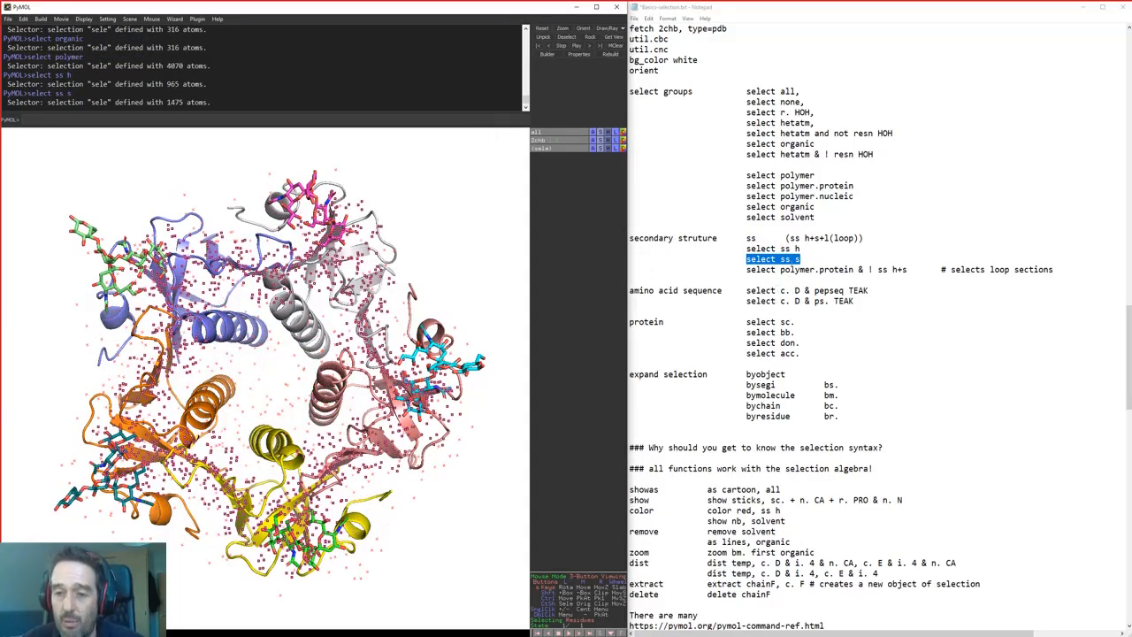
Try to select the loops by running the sheet selection command changed to "select ss l"
{"action": "left_click_drag", "start_coordinate": [803, 260], "coordinate": [746, 260]}
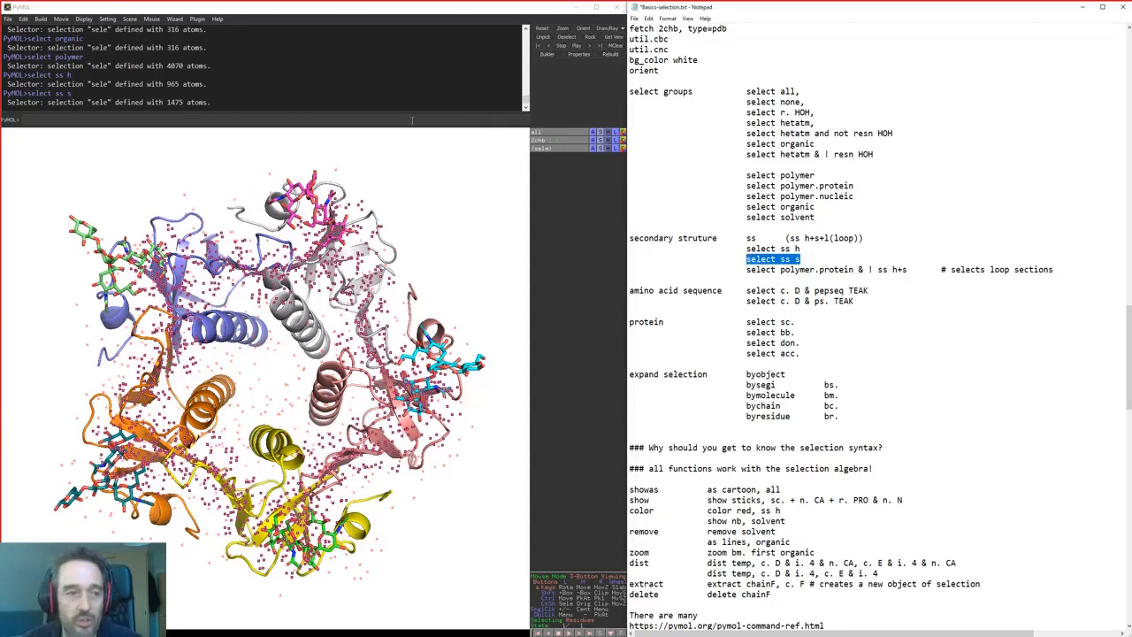
{"action": "left_click", "coordinate": [413, 120]}
{"action": "key", "text": "ctrl+v"}
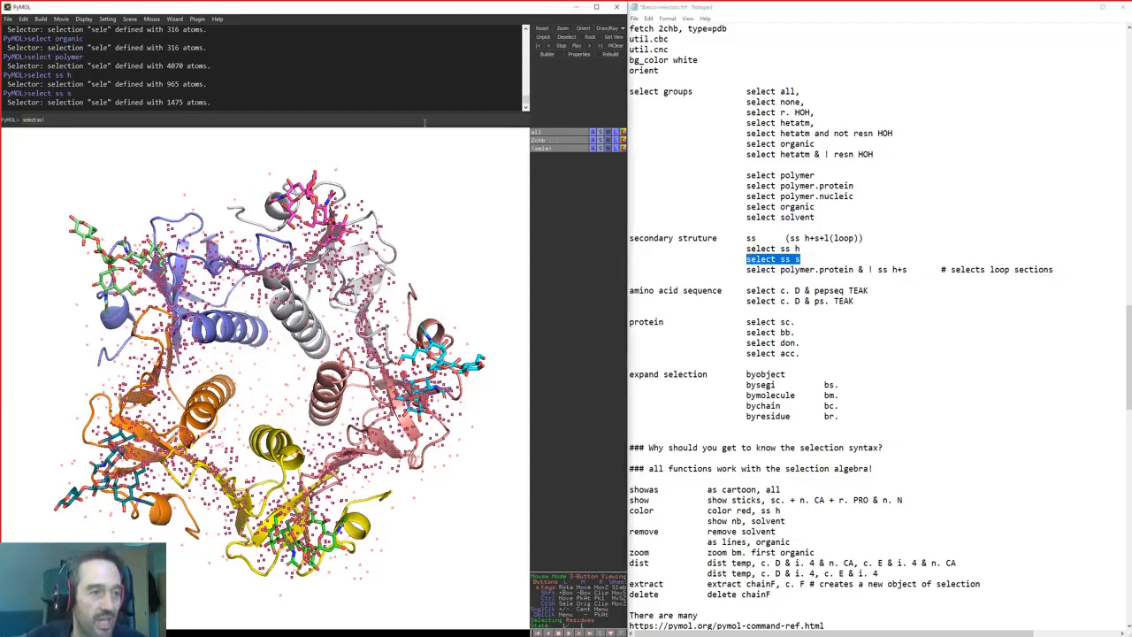
{"action": "key", "text": "Return"}
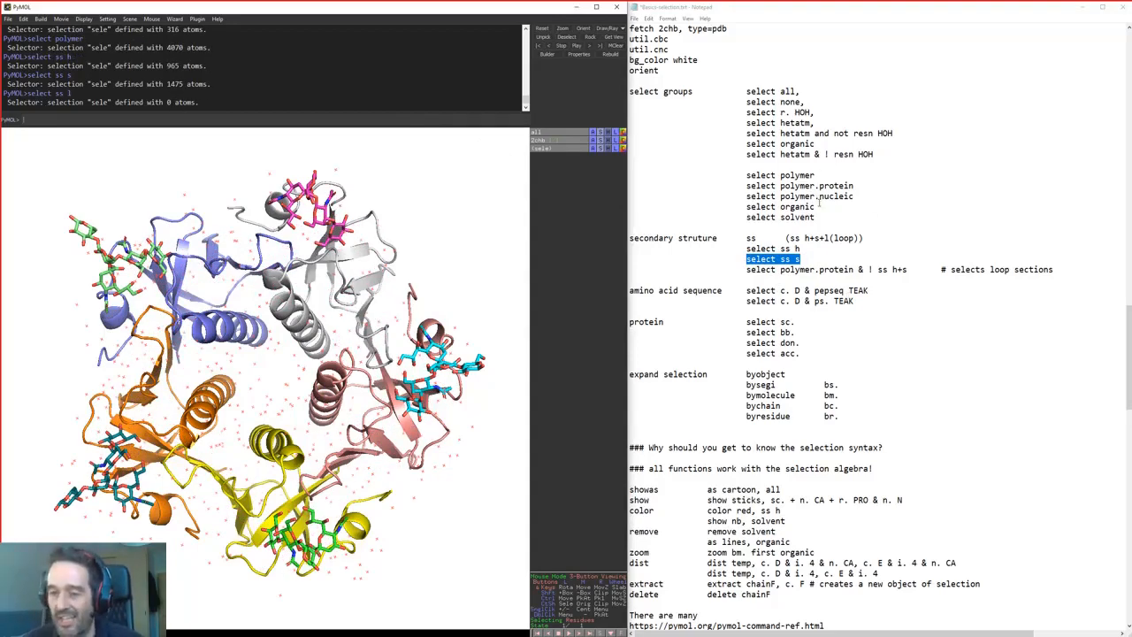
Select the loop sections by running "select polymer.protein & ! ss h+s" from the notes, and inspect them on the ring
{"action": "left_click_drag", "start_coordinate": [744, 268], "coordinate": [858, 270]}
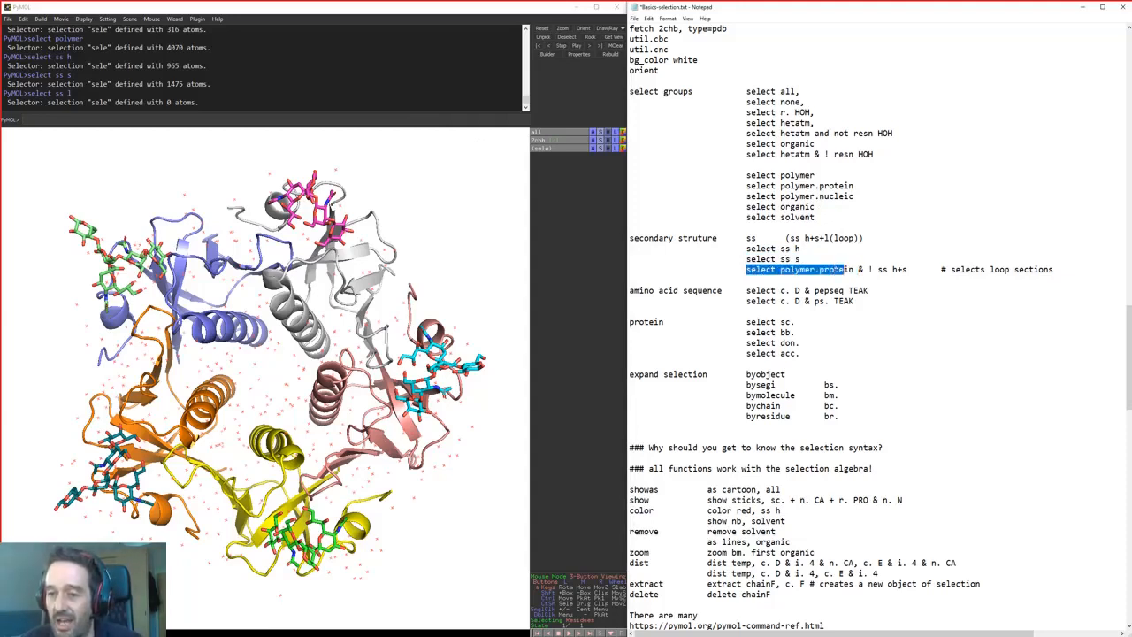
{"action": "left_click_drag", "start_coordinate": [857, 270], "coordinate": [907, 270]}
{"action": "left_click", "coordinate": [479, 129]}
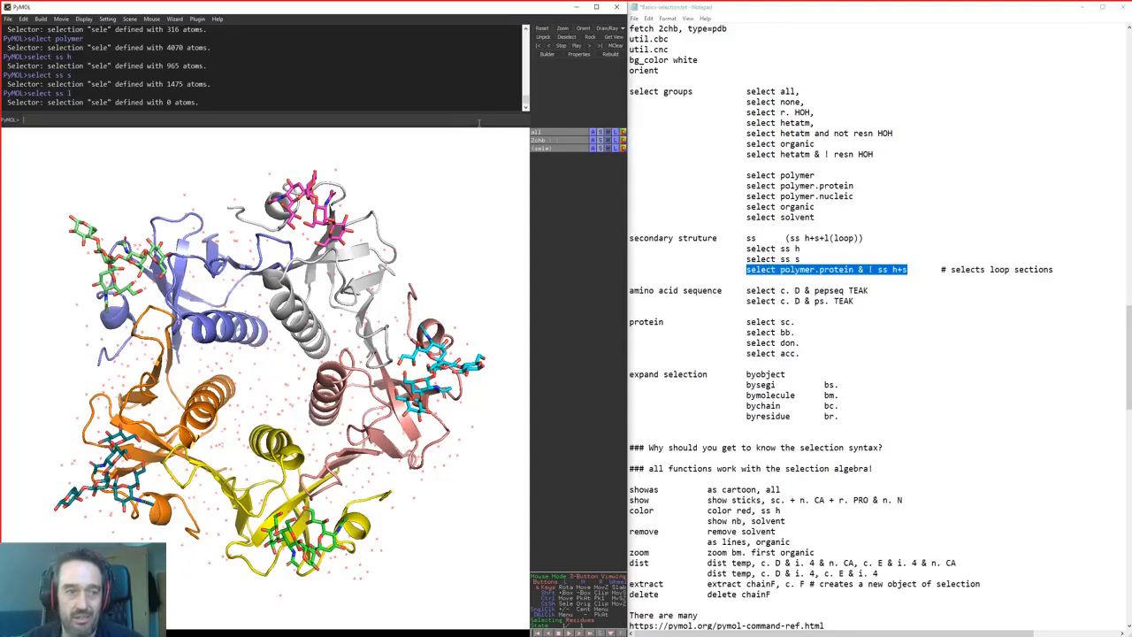
{"action": "key", "text": "ctrl+v"}
{"action": "key", "text": "Return"}
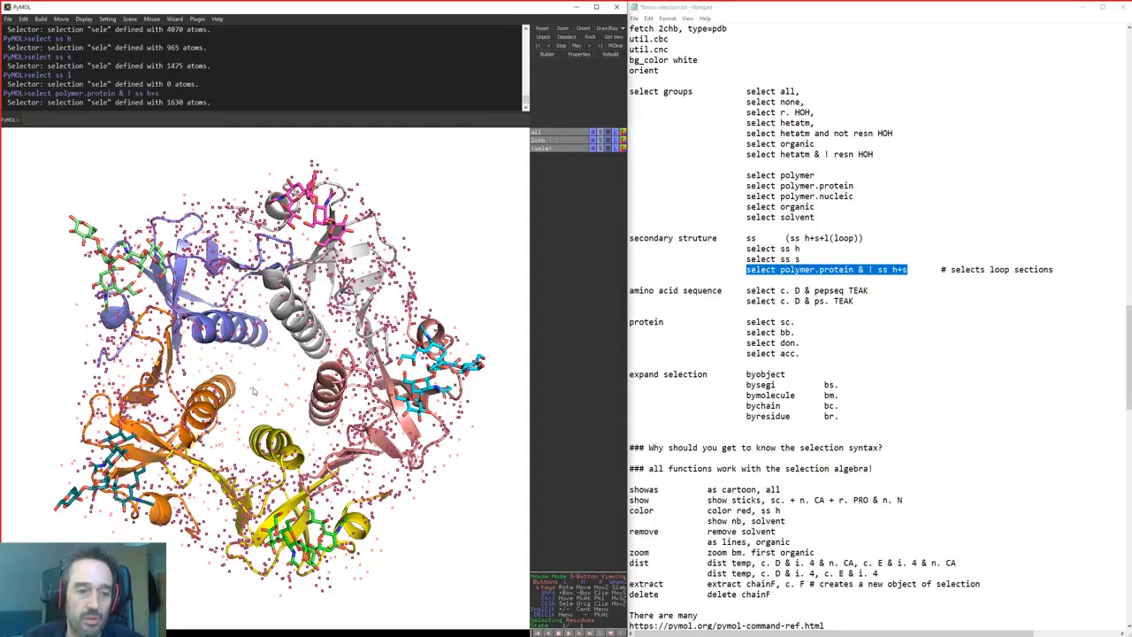
{"action": "mouse_move", "coordinate": [255, 390]}
{"action": "left_mouse_down"}
{"action": "mouse_move", "coordinate": [265, 276]}
{"action": "mouse_move", "coordinate": [241, 288]}
{"action": "mouse_move", "coordinate": [233, 352]}
{"action": "mouse_move", "coordinate": [246, 378]}
{"action": "mouse_move", "coordinate": [222, 254]}
{"action": "mouse_move", "coordinate": [239, 370]}
{"action": "mouse_move", "coordinate": [269, 377]}
{"action": "left_mouse_up"}
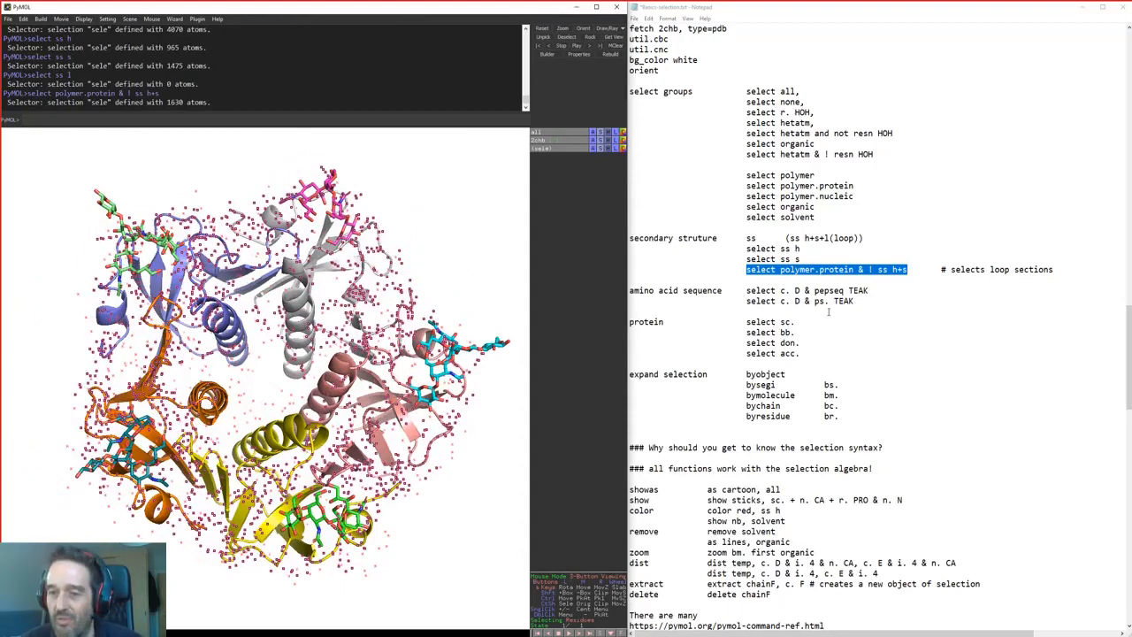
Select the TEAK sequence in chain D by running "select c. D & pepseq TEAK" from the notes' amino acid sequence section
{"action": "scroll", "coordinate": [823, 314], "scroll_direction": "down", "scroll_amount": 2}
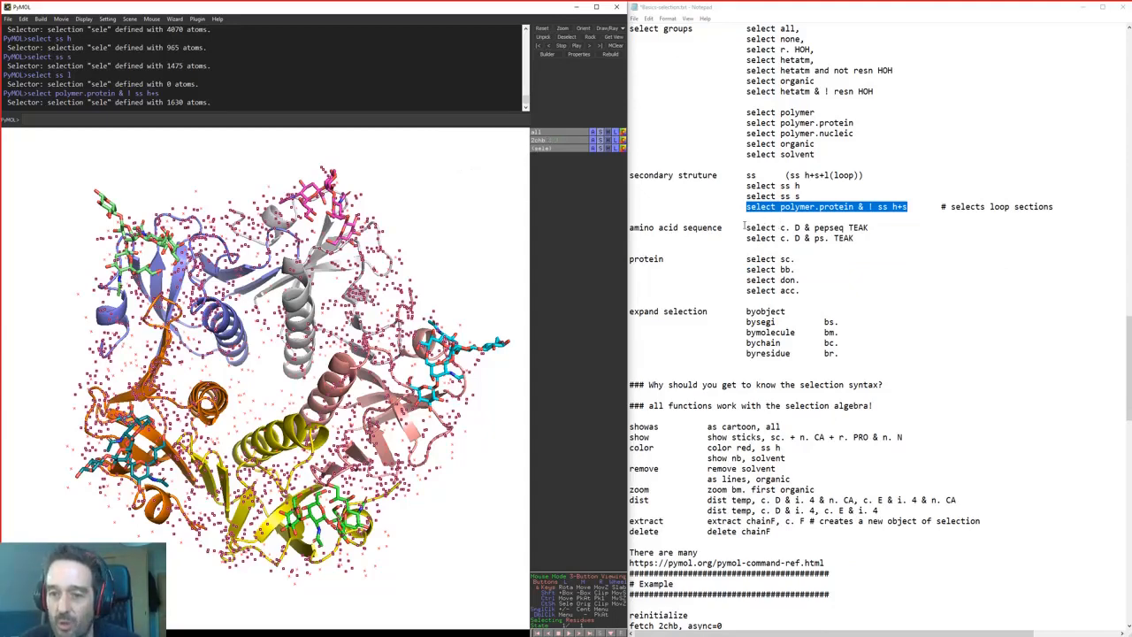
{"action": "left_click_drag", "start_coordinate": [745, 226], "coordinate": [892, 230]}
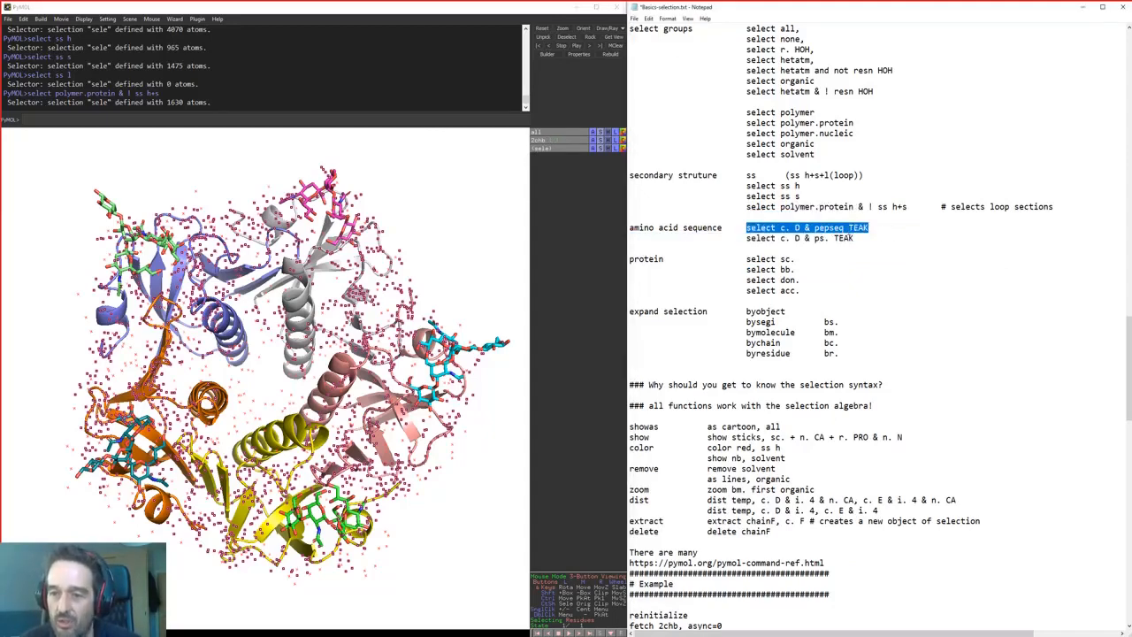
{"action": "left_click_drag", "start_coordinate": [813, 228], "coordinate": [844, 228]}
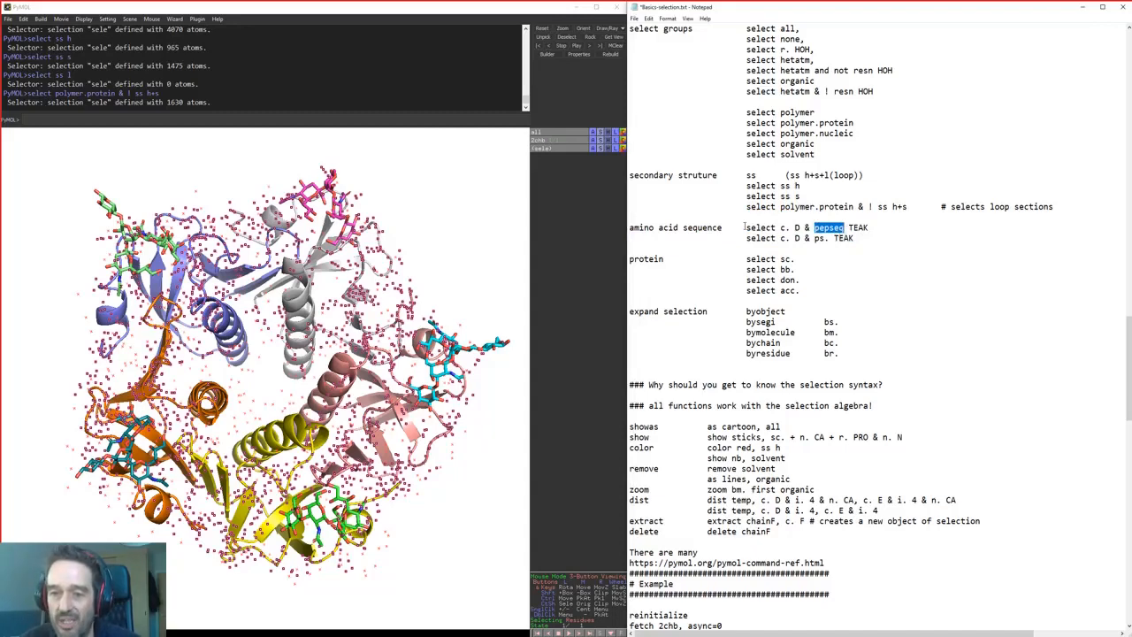
{"action": "left_click_drag", "start_coordinate": [744, 227], "coordinate": [870, 229]}
{"action": "left_click", "coordinate": [484, 73]}
{"action": "key", "text": "ctrl+v"}
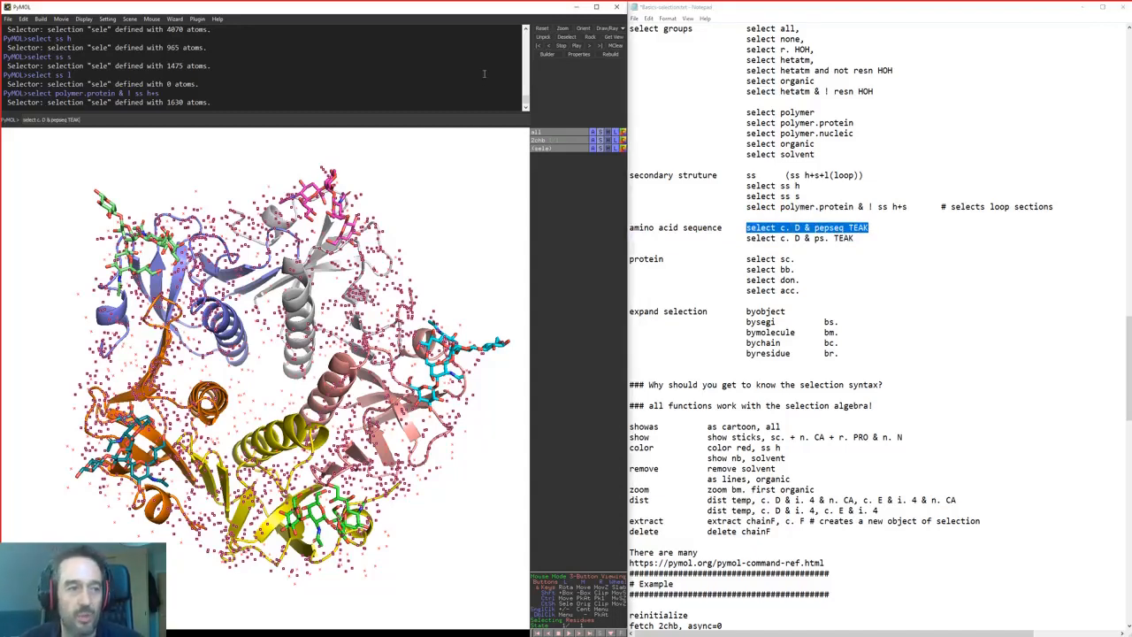
{"action": "key", "text": "Return"}
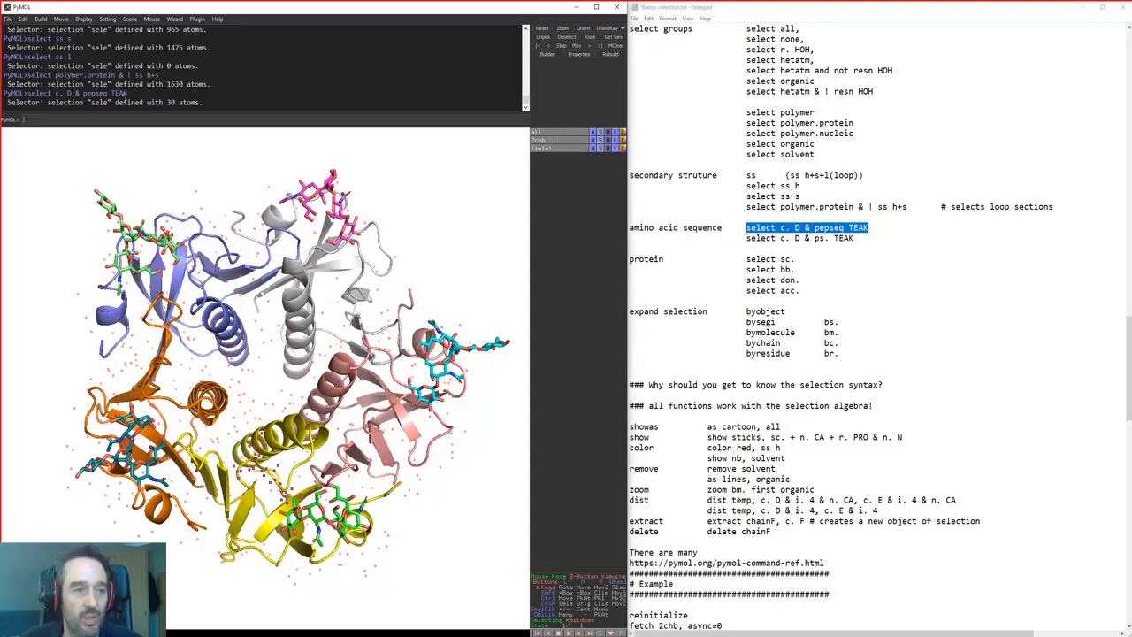
Centre the view on the TEAK selection and inspect it up close in the yellow chain
{"action": "middle_click", "coordinate": [538, 151]}
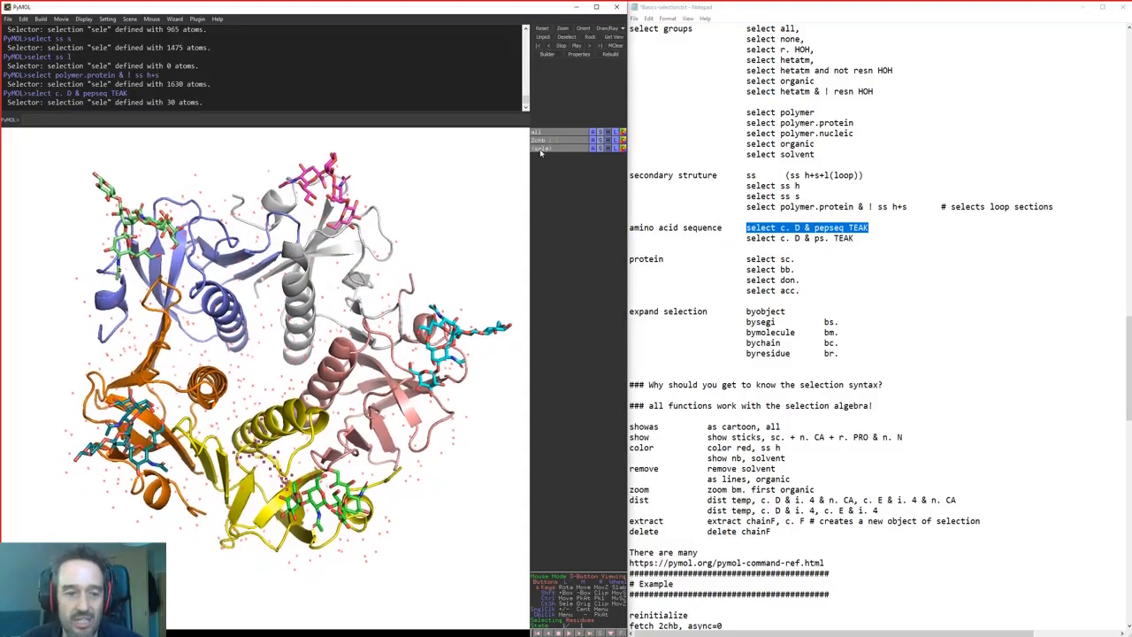
{"action": "right_click_drag", "start_coordinate": [292, 311], "coordinate": [294, 402]}
{"action": "left_click_drag", "start_coordinate": [294, 402], "coordinate": [264, 338]}
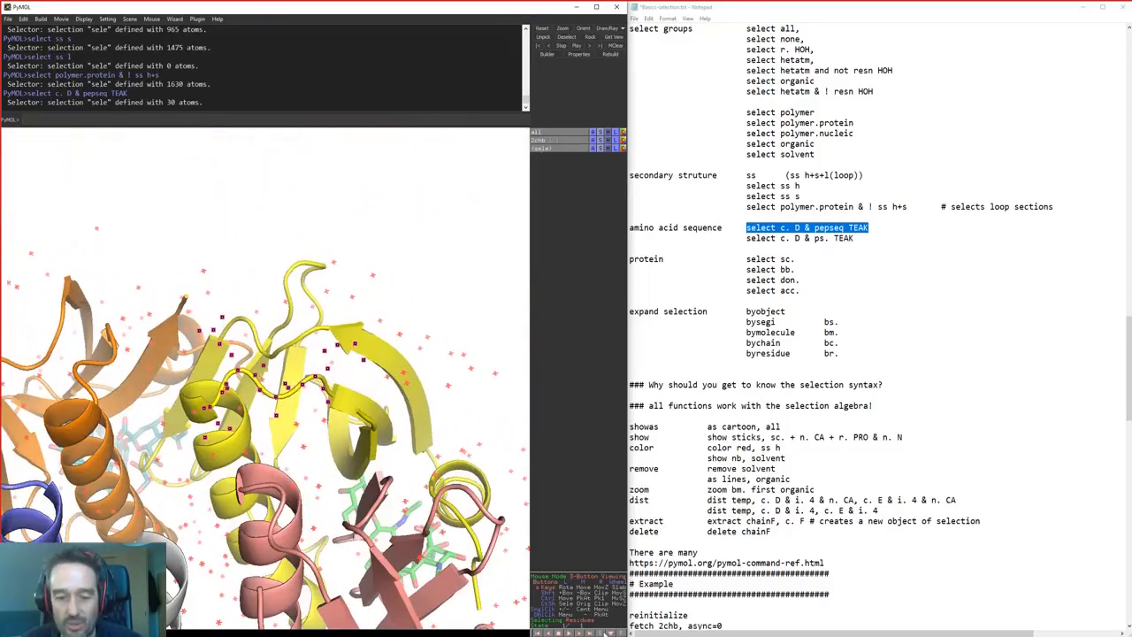
Show the sequence viewer and locate the highlighted TEAK residues in chain D's sequence
{"action": "left_click", "coordinate": [602, 631]}
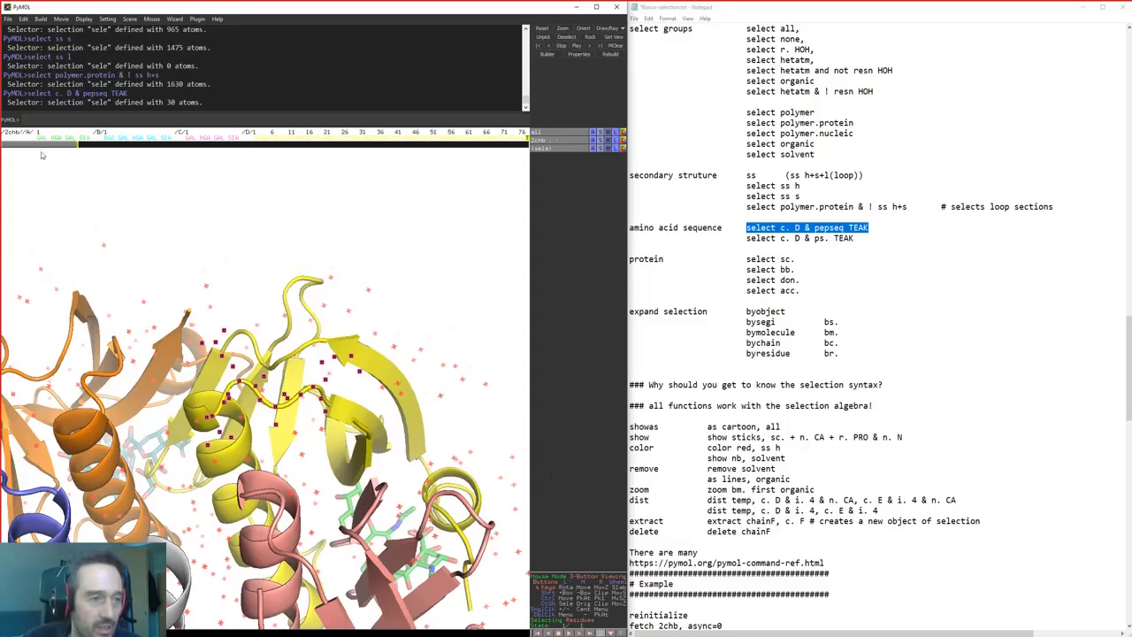
{"action": "left_click_drag", "start_coordinate": [45, 147], "coordinate": [264, 147]}
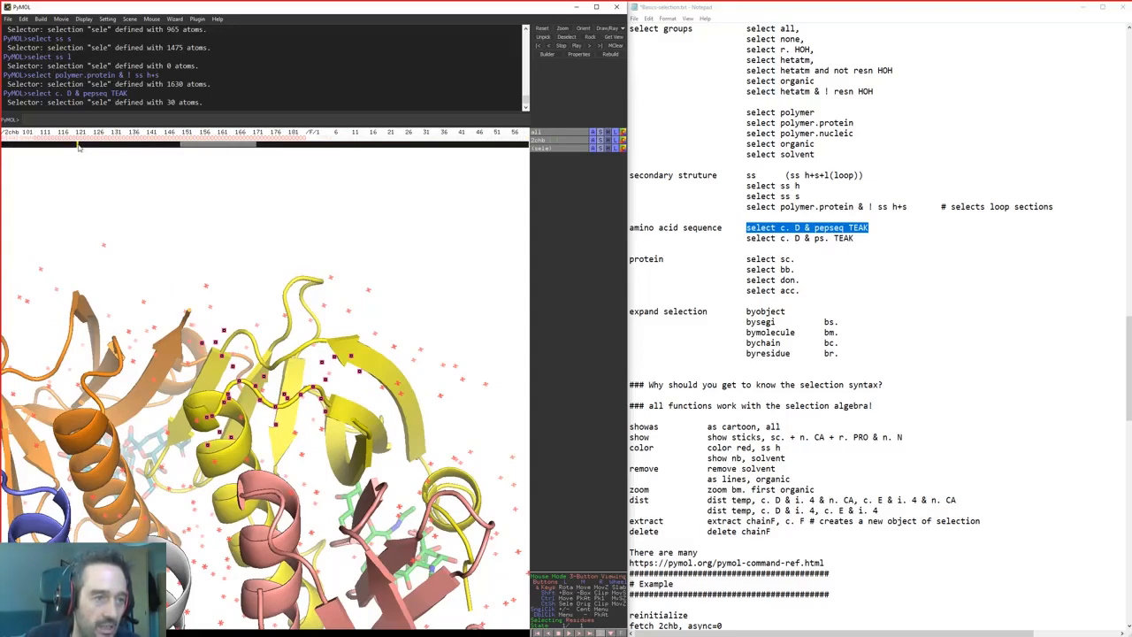
{"action": "left_click_drag", "start_coordinate": [221, 145], "coordinate": [60, 147]}
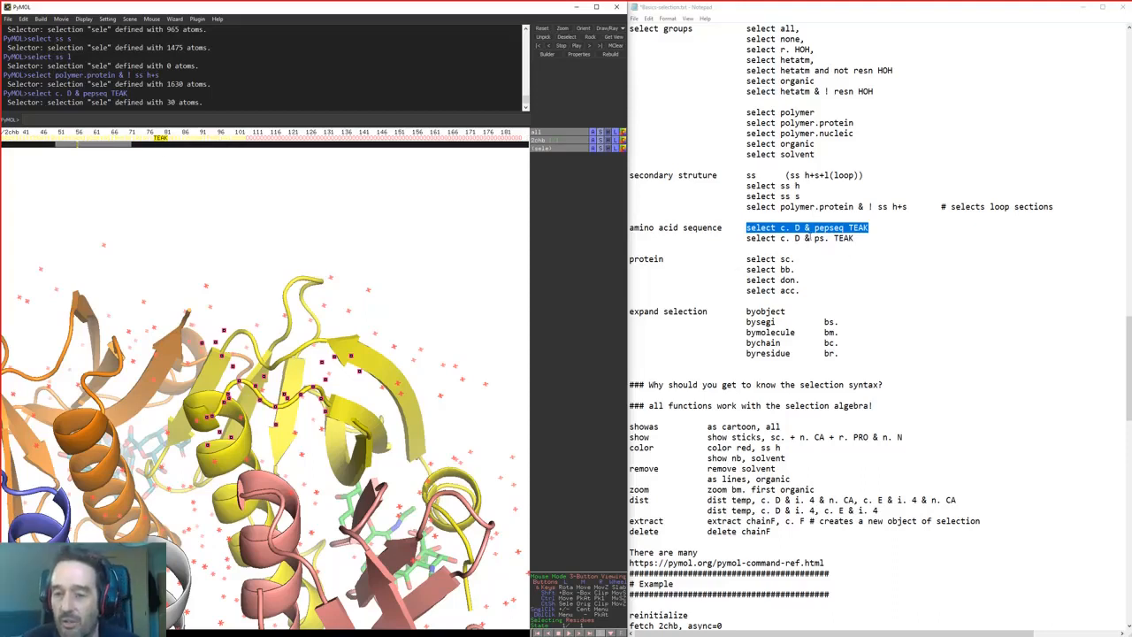
Review the "ps." abbreviation in the notes, clear the active selection, and reset the view by running "orient"
{"action": "left_click_drag", "start_coordinate": [814, 238], "coordinate": [829, 238]}
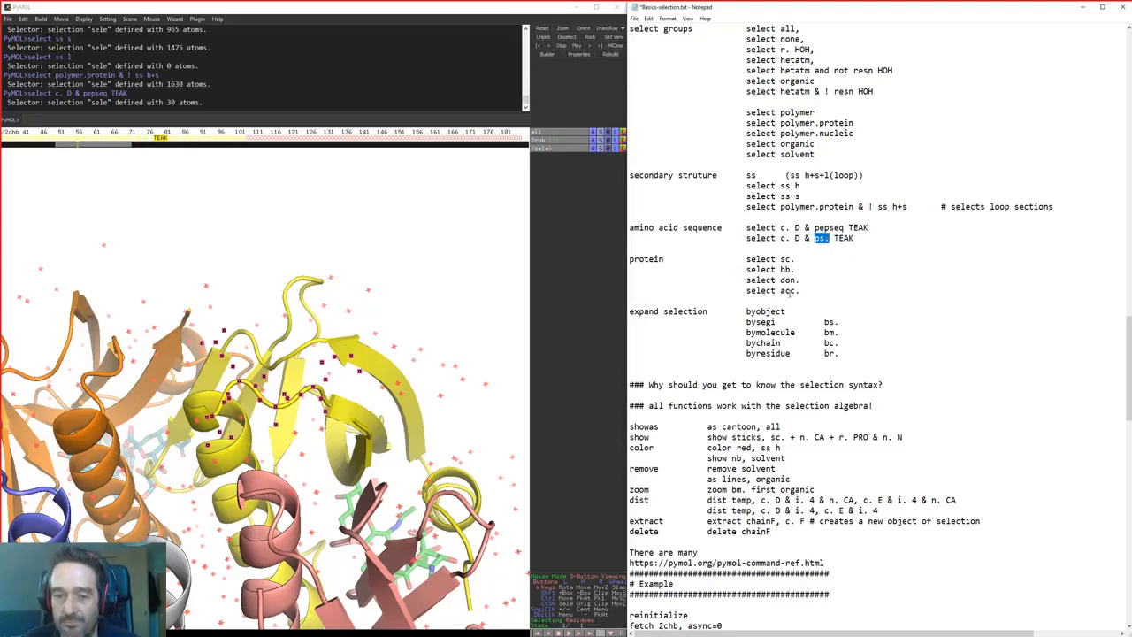
{"action": "scroll", "coordinate": [789, 294], "scroll_direction": "down", "scroll_amount": 3}
{"action": "left_click", "coordinate": [852, 206]}
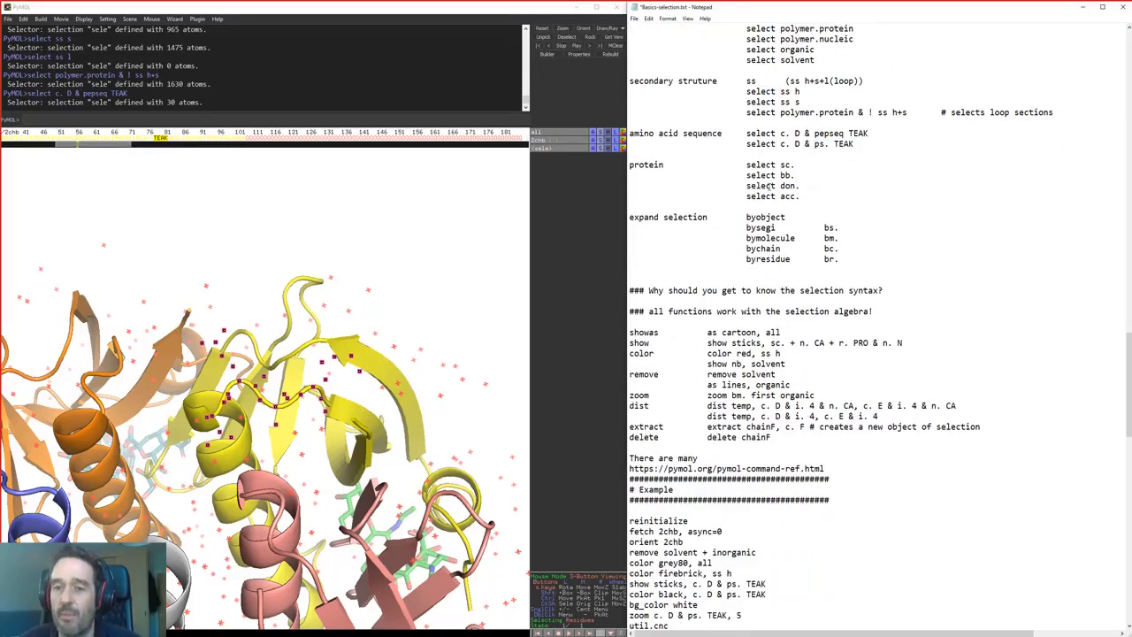
{"action": "left_click", "coordinate": [318, 223]}
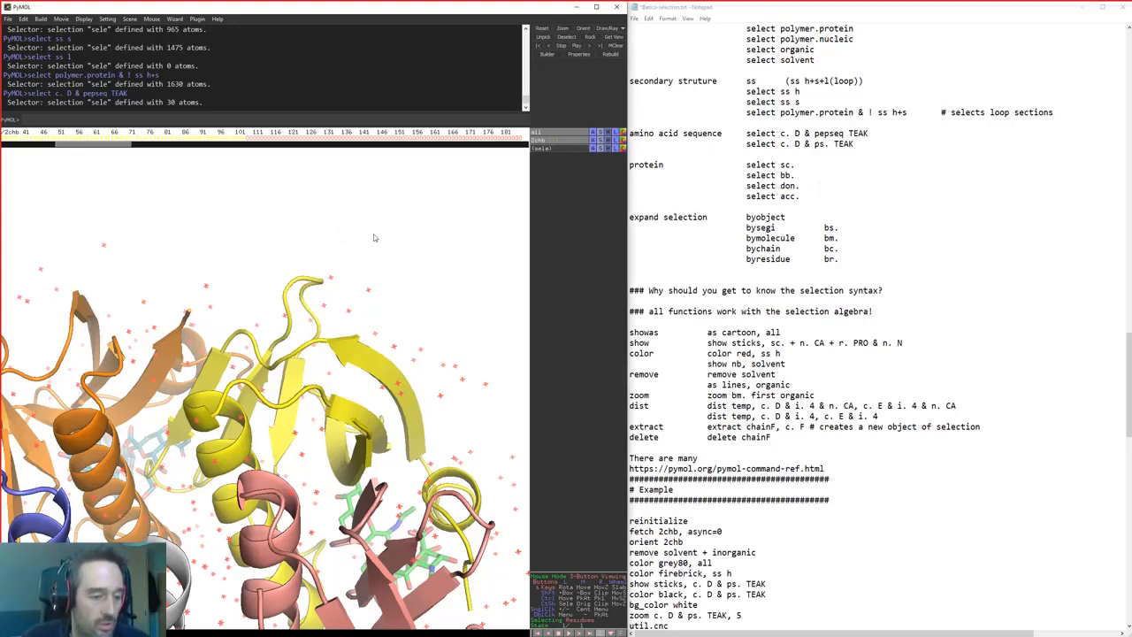
{"action": "type", "text": "orient"}
{"action": "key", "text": "Return"}
Select the side chains by running "select sc." from the notes' protein section, and turn on the selection's markers
{"action": "left_click", "coordinate": [823, 150]}
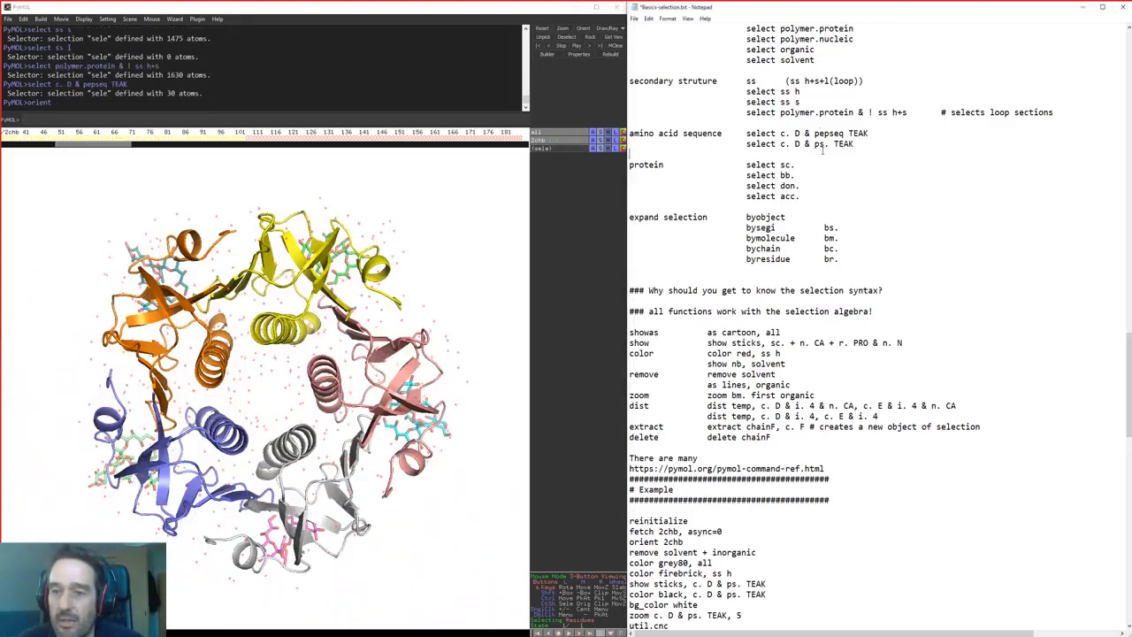
{"action": "left_click_drag", "start_coordinate": [746, 166], "coordinate": [792, 166]}
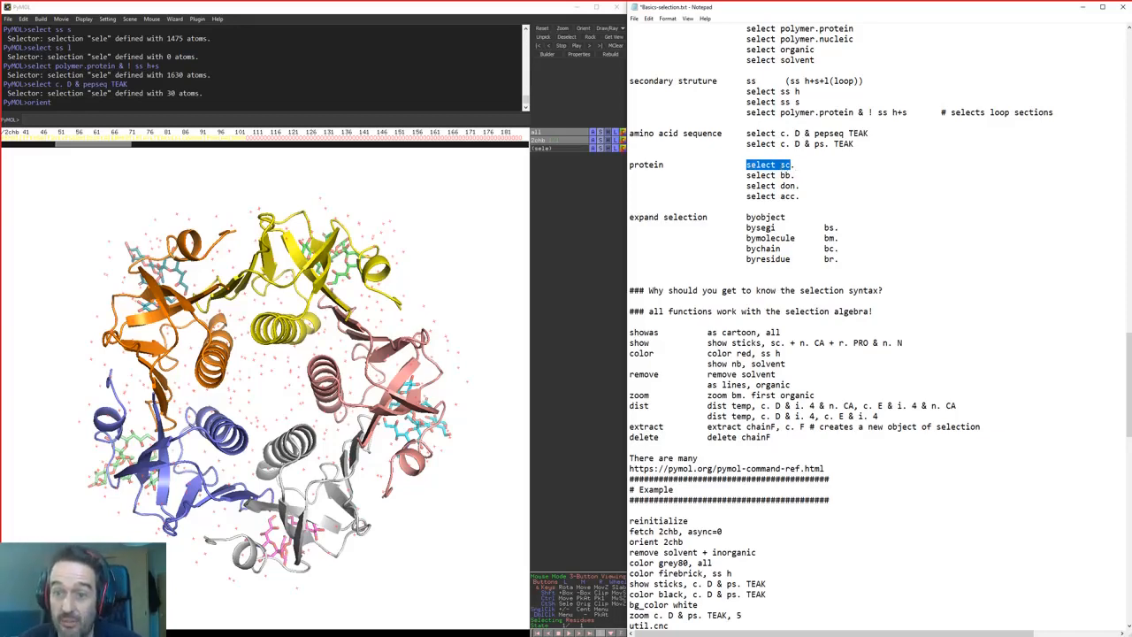
{"action": "left_click_drag", "start_coordinate": [745, 165], "coordinate": [802, 165]}
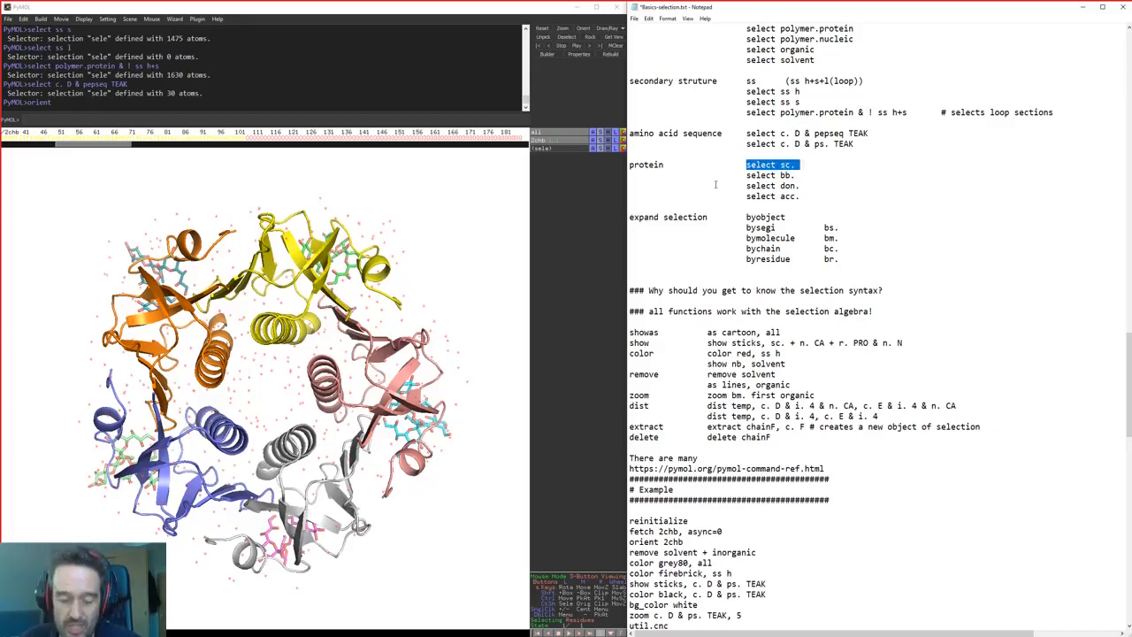
{"action": "key", "text": "ctrl+c"}
{"action": "left_click", "coordinate": [462, 118]}
{"action": "key", "text": "ctrl+v"}
{"action": "key", "text": "Return"}
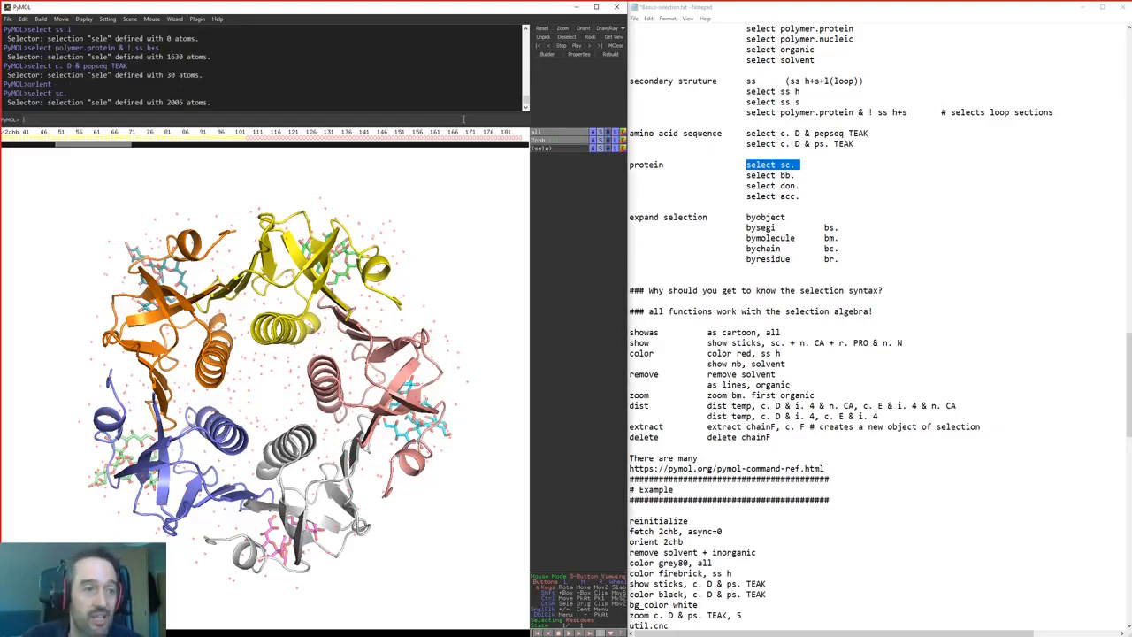
{"action": "left_click", "coordinate": [545, 149]}
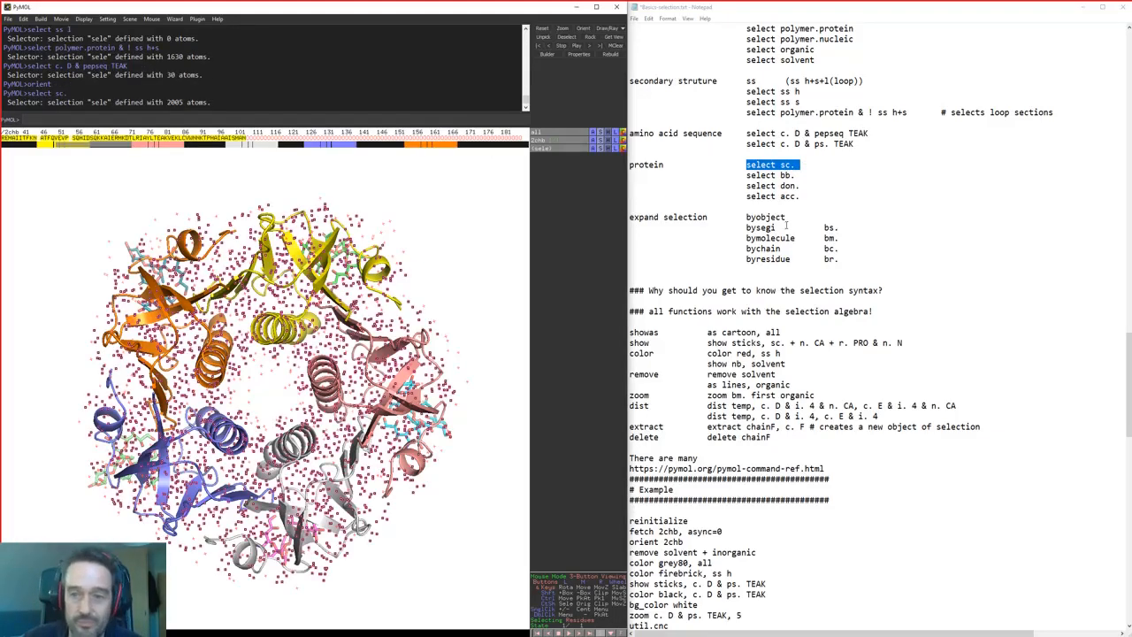
Select the protein backbone by running "select bb." from the notes
{"action": "left_click_drag", "start_coordinate": [746, 175], "coordinate": [797, 175]}
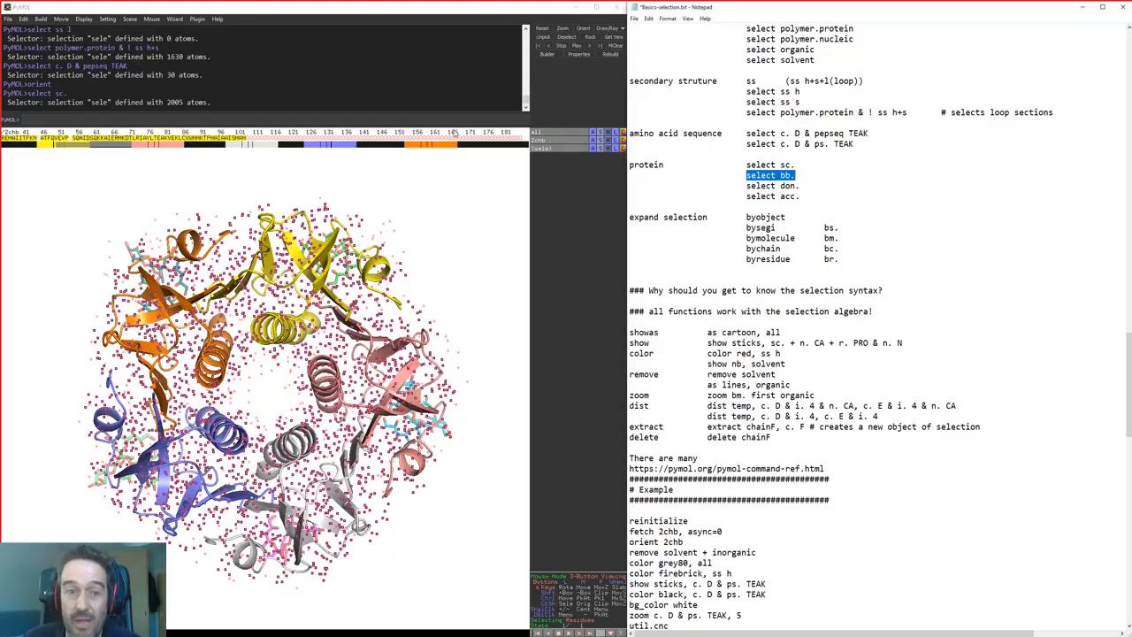
{"action": "left_click", "coordinate": [475, 121]}
{"action": "key", "text": "ctrl+v"}
{"action": "key", "text": "Return"}
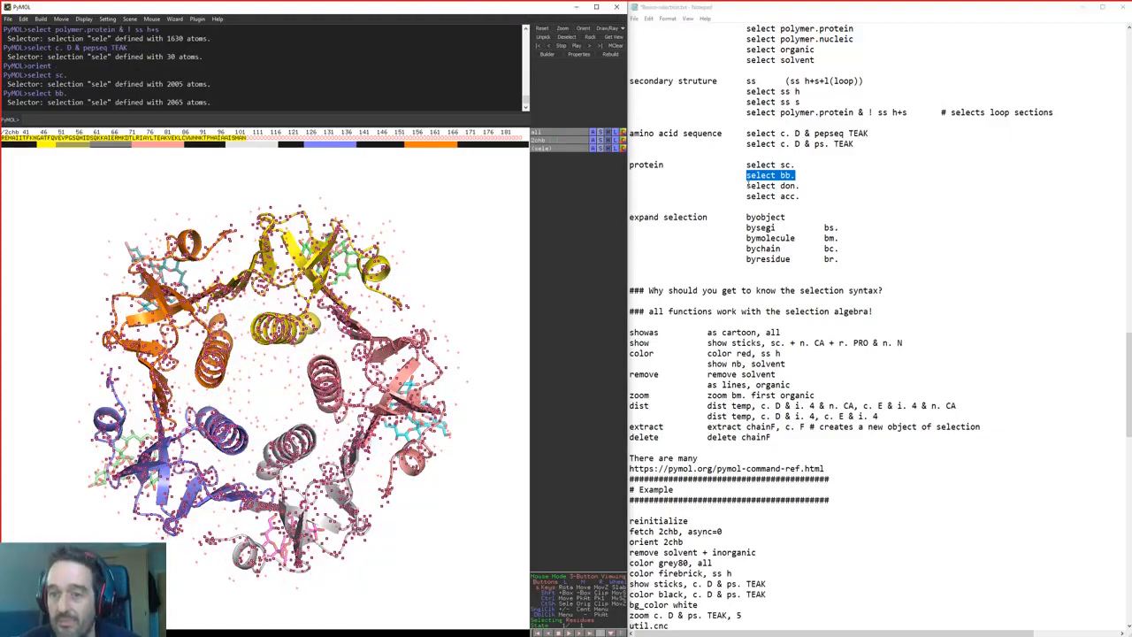
Review the notes' donor and acceptor selections and the expand selection keywords bysegi, bymolecule, bychain and byresidue with their abbreviations
{"action": "left_click_drag", "start_coordinate": [746, 186], "coordinate": [829, 197]}
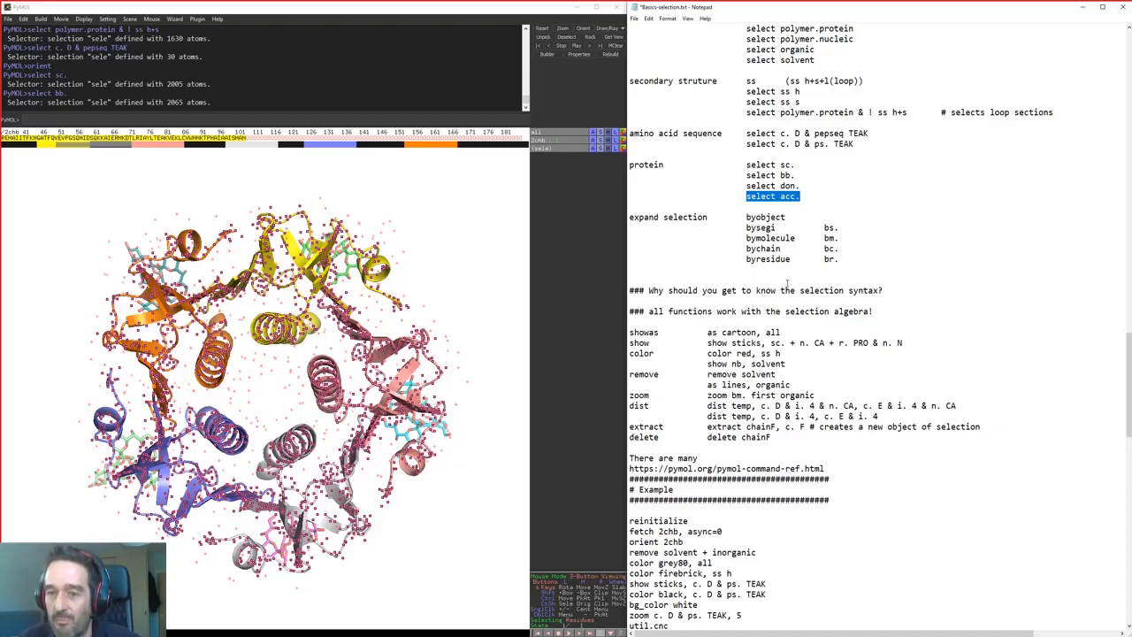
{"action": "left_click_drag", "start_coordinate": [822, 227], "coordinate": [840, 228]}
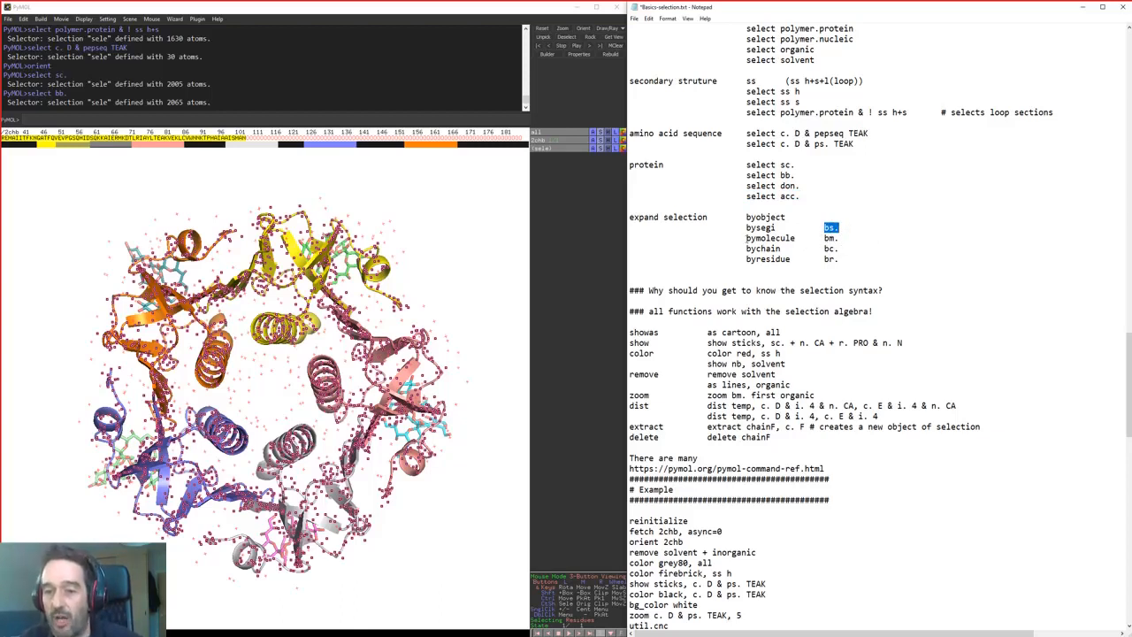
{"action": "left_click_drag", "start_coordinate": [746, 238], "coordinate": [823, 239]}
{"action": "left_click_drag", "start_coordinate": [745, 249], "coordinate": [835, 249]}
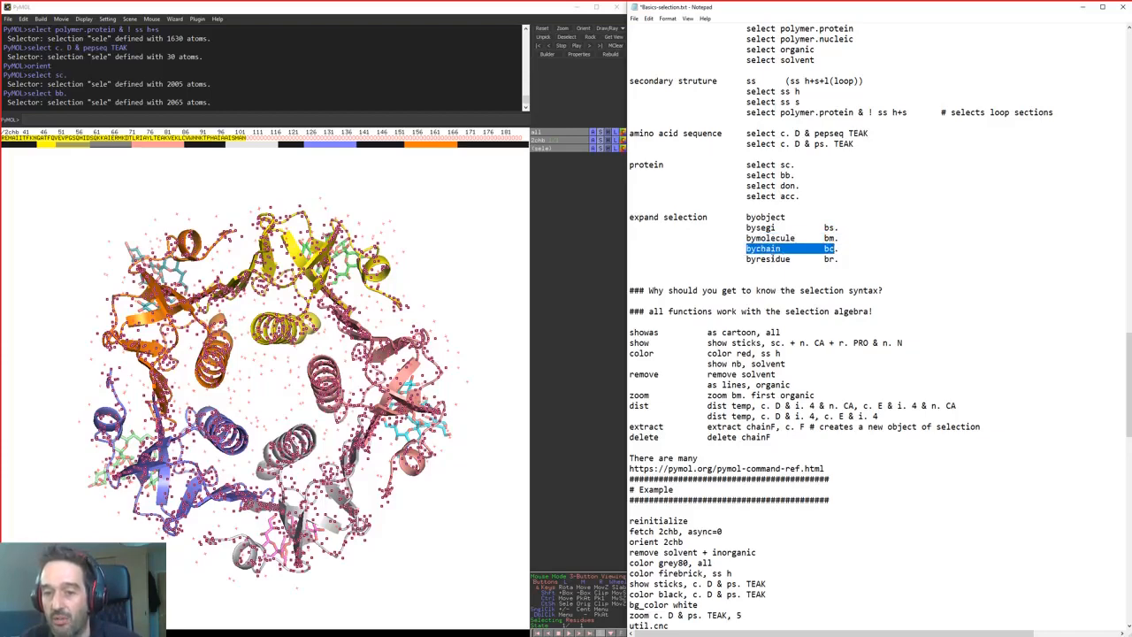
{"action": "left_click_drag", "start_coordinate": [752, 259], "coordinate": [860, 262]}
Create the selection nres from the first atom of chain D by running the notes' N-terminus command without "br.": "select nres, first c. D"
{"action": "scroll", "coordinate": [860, 262], "scroll_direction": "up", "scroll_amount": 18}
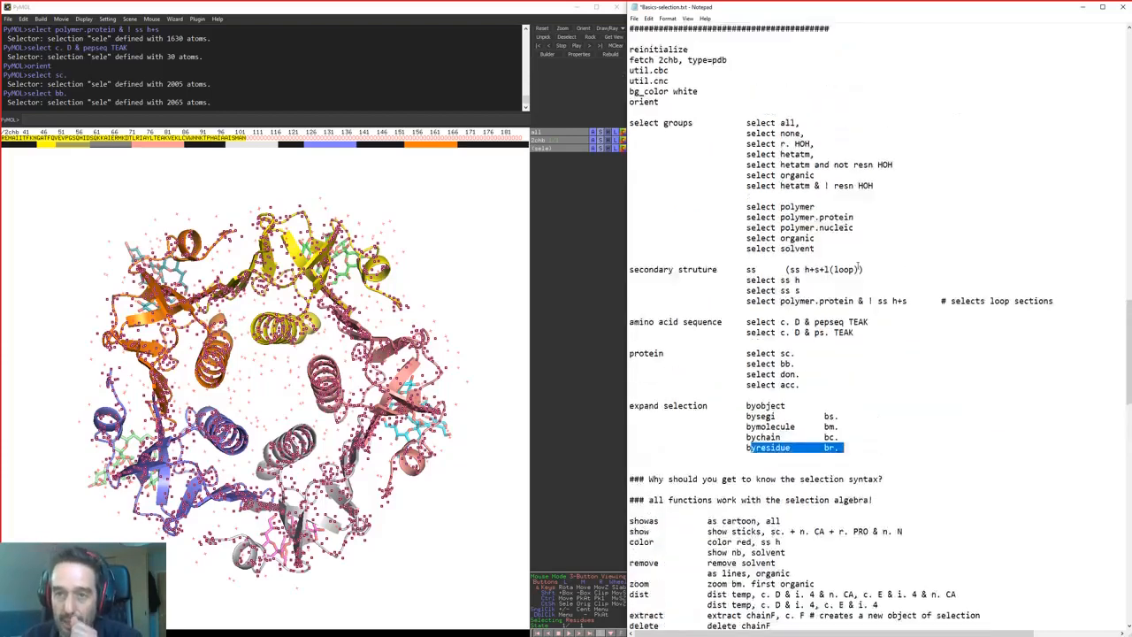
{"action": "scroll", "coordinate": [856, 265], "scroll_direction": "up", "scroll_amount": 8}
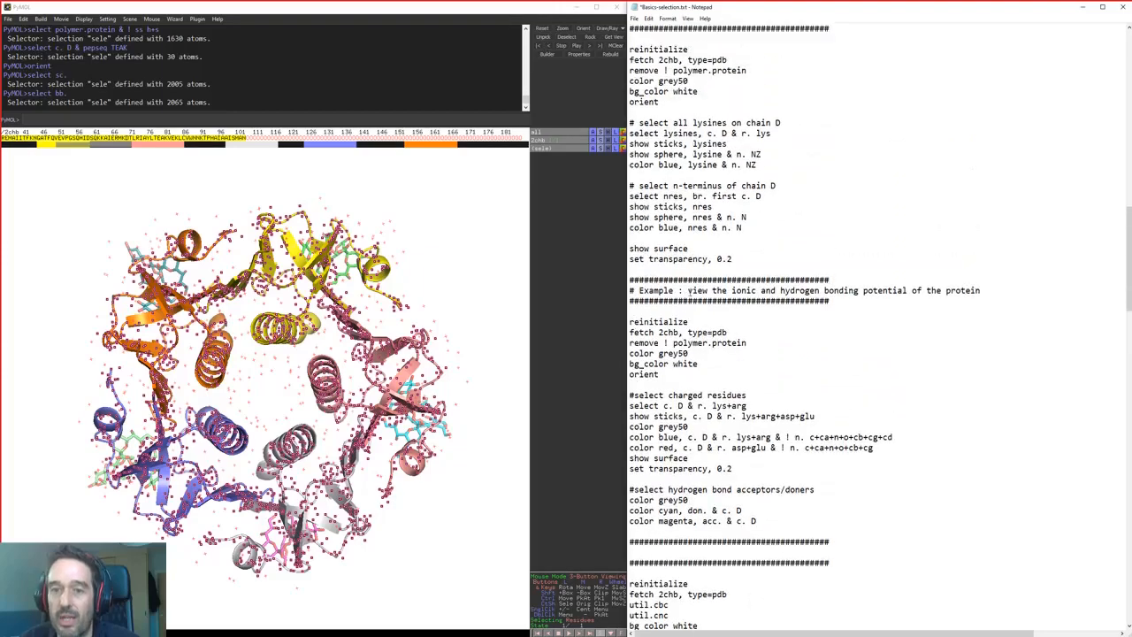
{"action": "scroll", "coordinate": [723, 251], "scroll_direction": "up", "scroll_amount": 2}
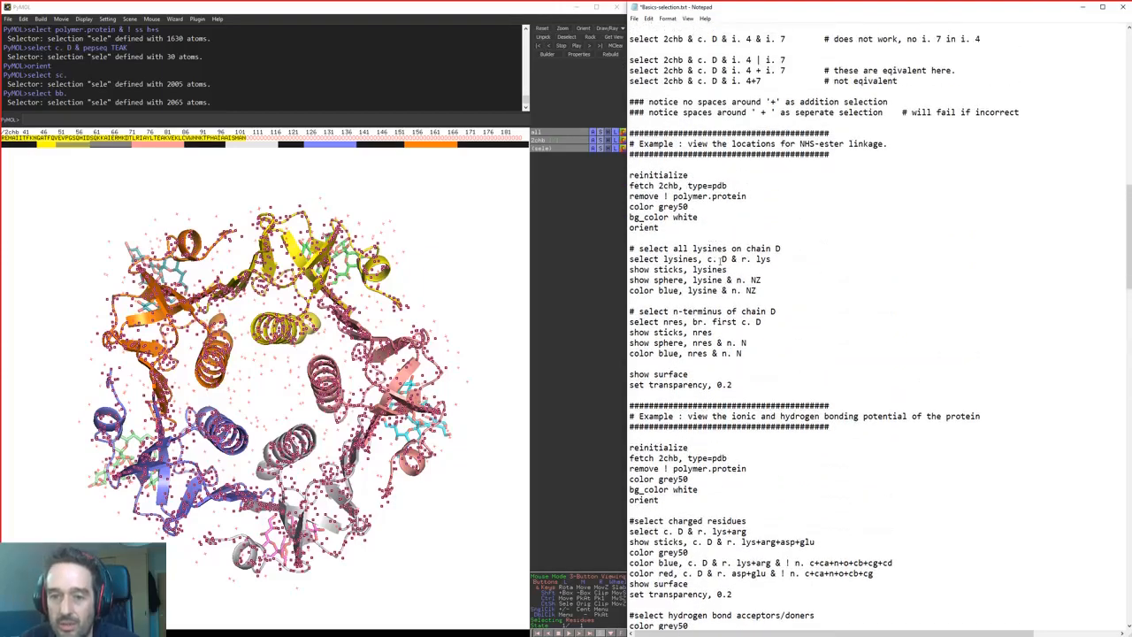
{"action": "left_click_drag", "start_coordinate": [710, 353], "coordinate": [667, 353]}
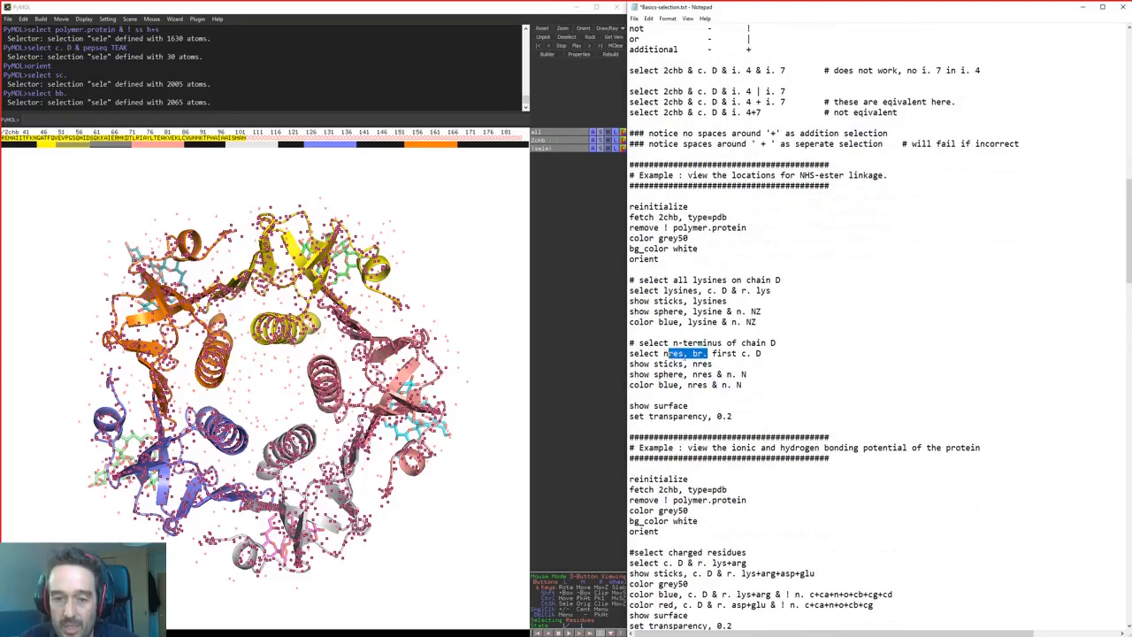
{"action": "left_click", "coordinate": [685, 352]}
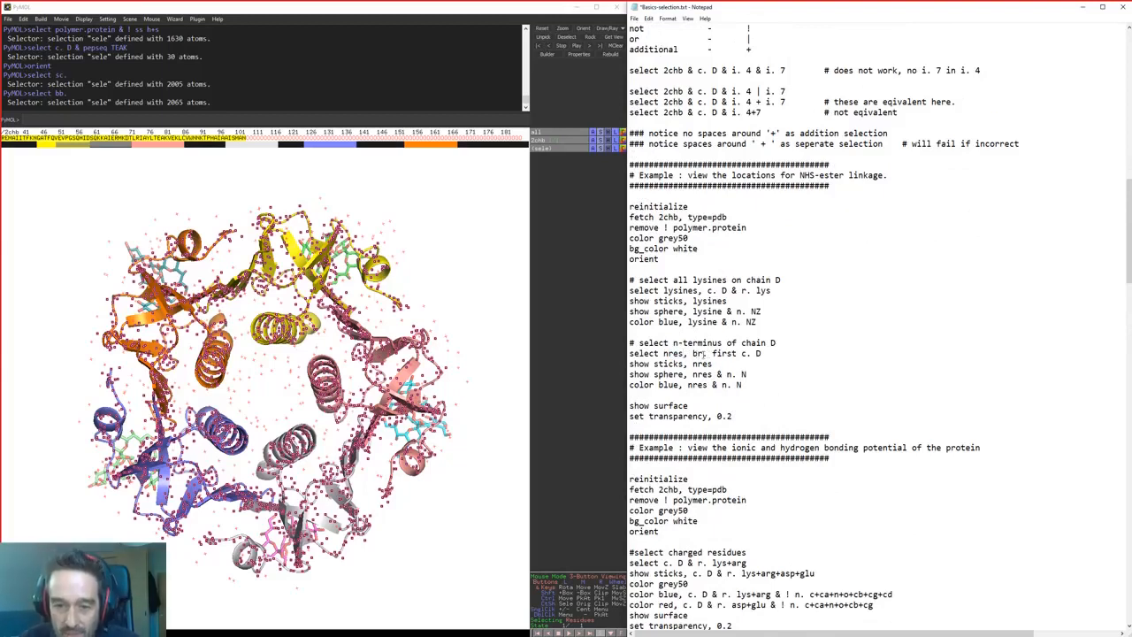
{"action": "left_click_drag", "start_coordinate": [764, 353], "coordinate": [629, 354]}
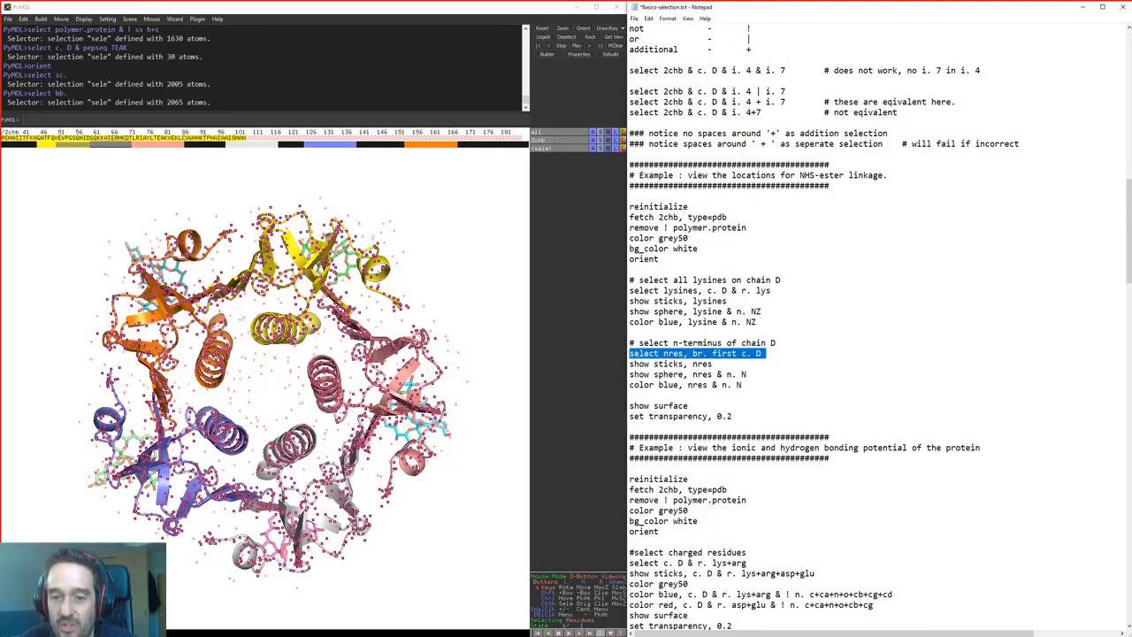
{"action": "left_click", "coordinate": [339, 121]}
{"action": "key", "text": "ctrl+v"}
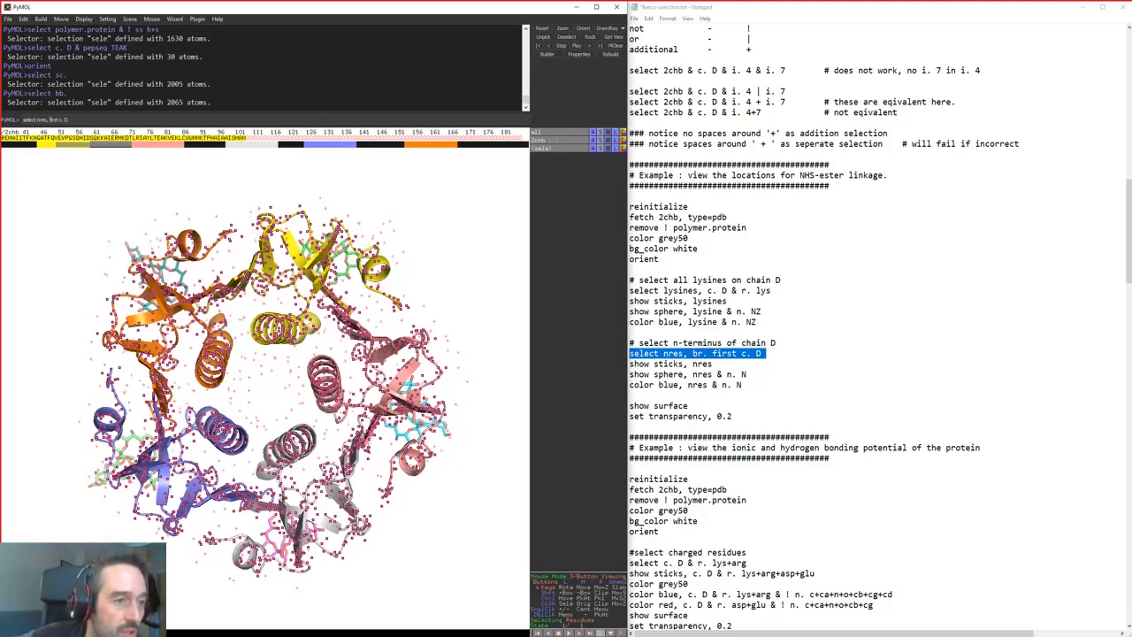
{"action": "key", "text": "Return"}
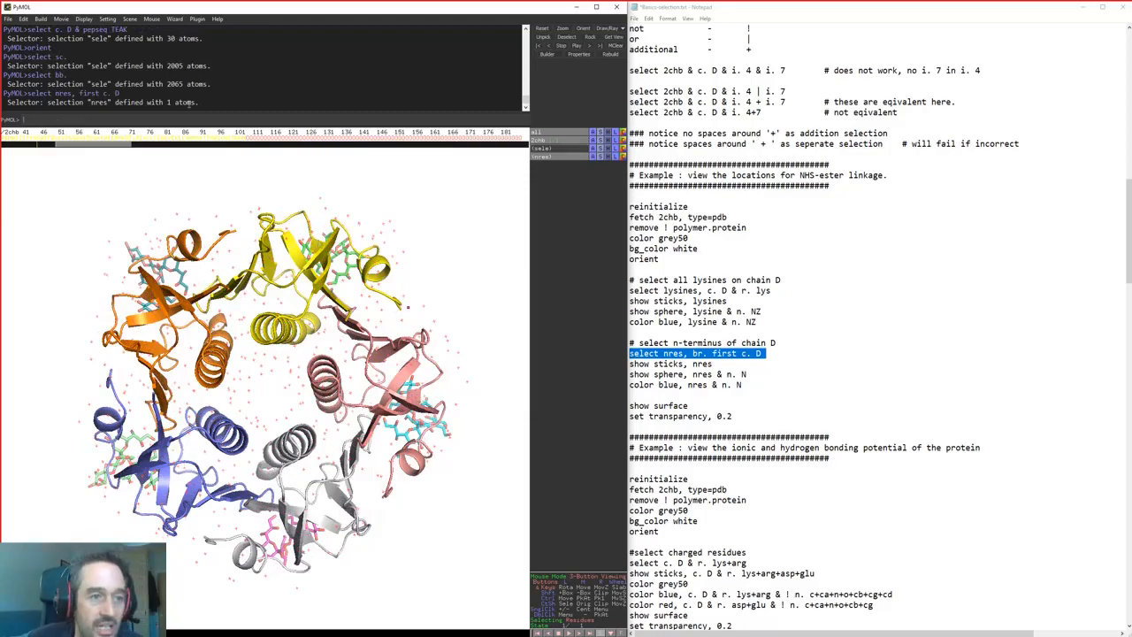
Centre the view on nres and expand it to the whole first residue by running "select nres, br. first c. D"
{"action": "left_click_drag", "start_coordinate": [166, 102], "coordinate": [196, 104]}
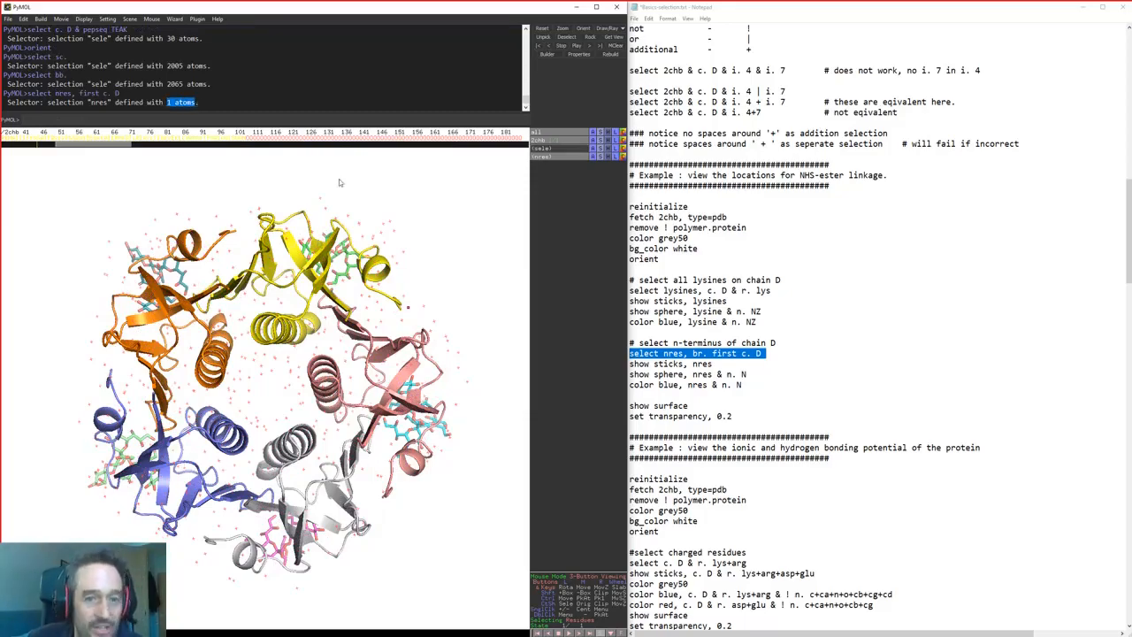
{"action": "middle_click", "coordinate": [546, 157]}
{"action": "right_click_drag", "start_coordinate": [397, 255], "coordinate": [325, 448]}
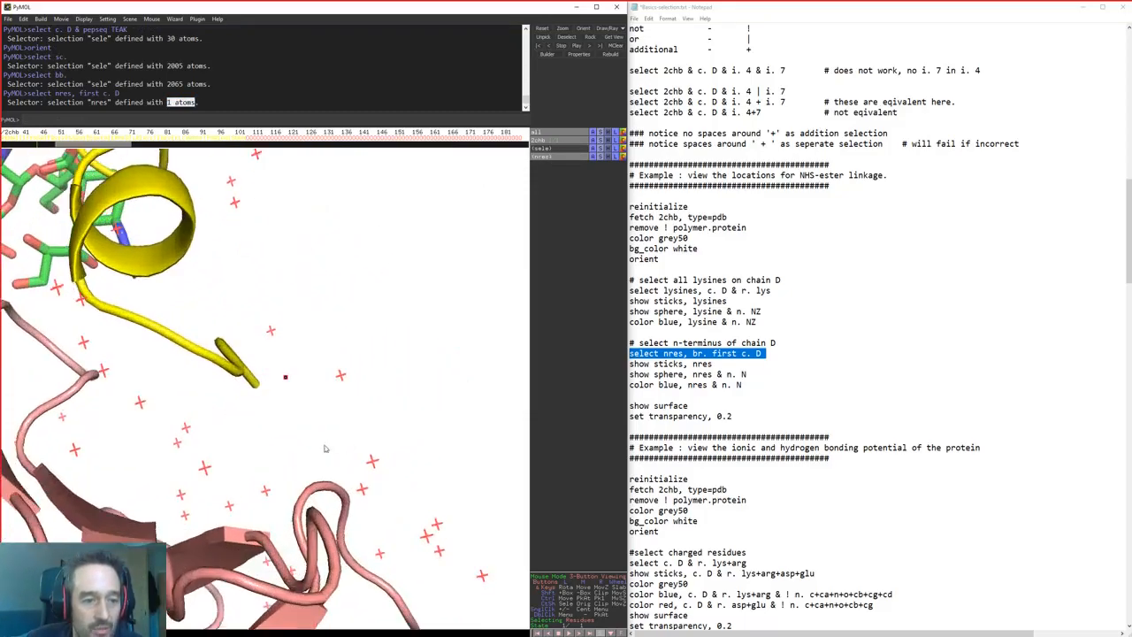
{"action": "left_click_drag", "start_coordinate": [325, 448], "coordinate": [221, 380]}
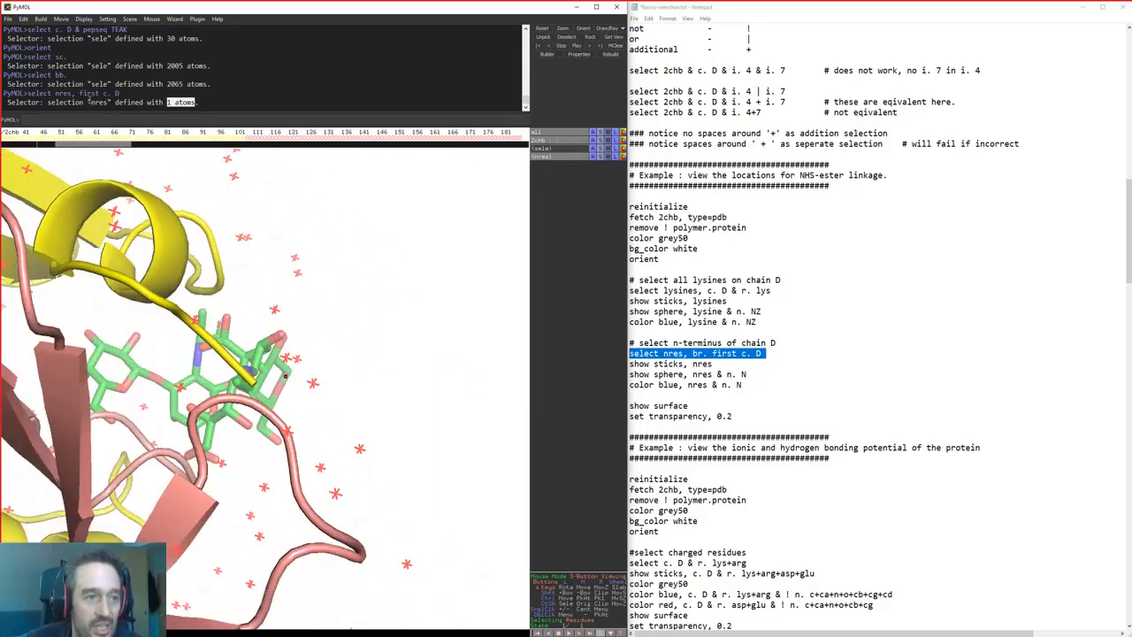
{"action": "double_click", "coordinate": [89, 93]}
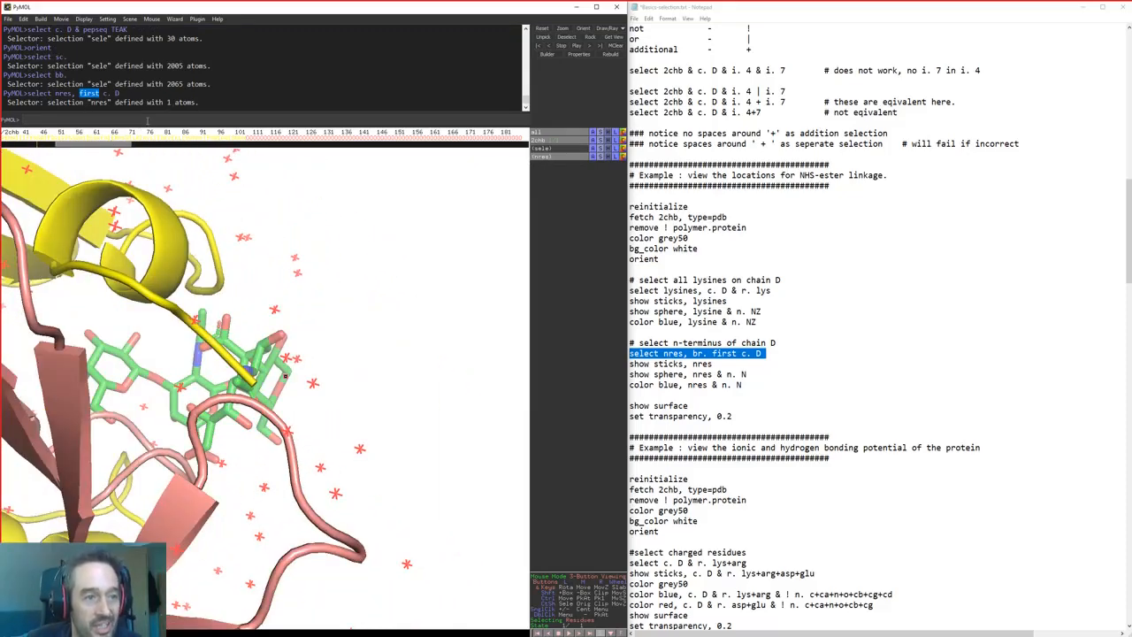
{"action": "left_click", "coordinate": [149, 121]}
{"action": "right_click", "coordinate": [149, 121]}
{"action": "key", "text": "Up"}
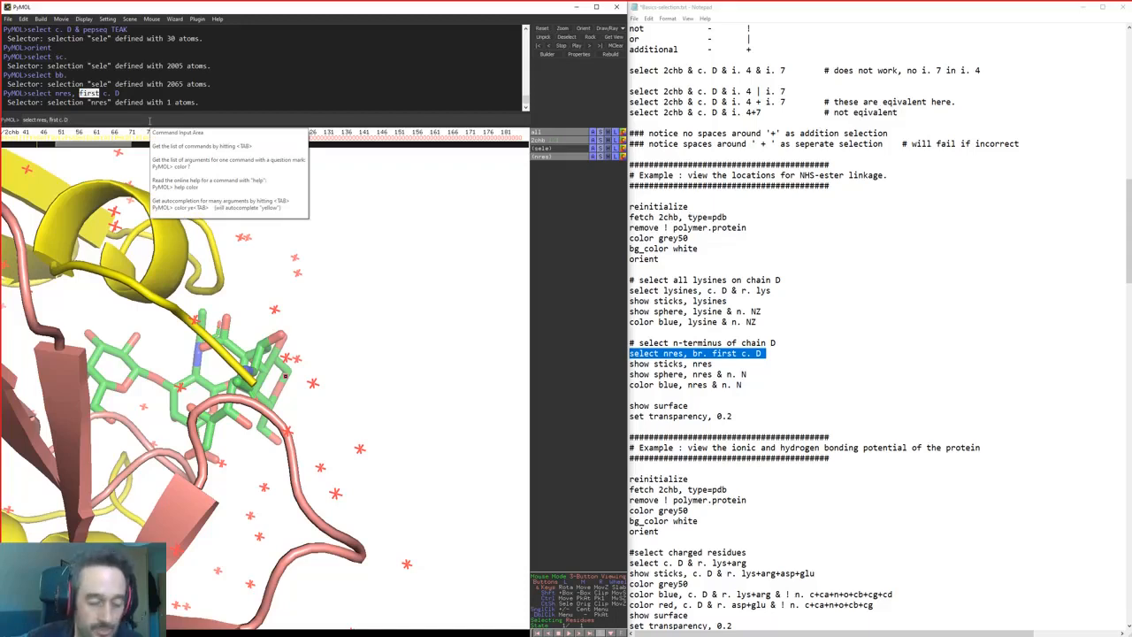
{"action": "type", "text": "br."}
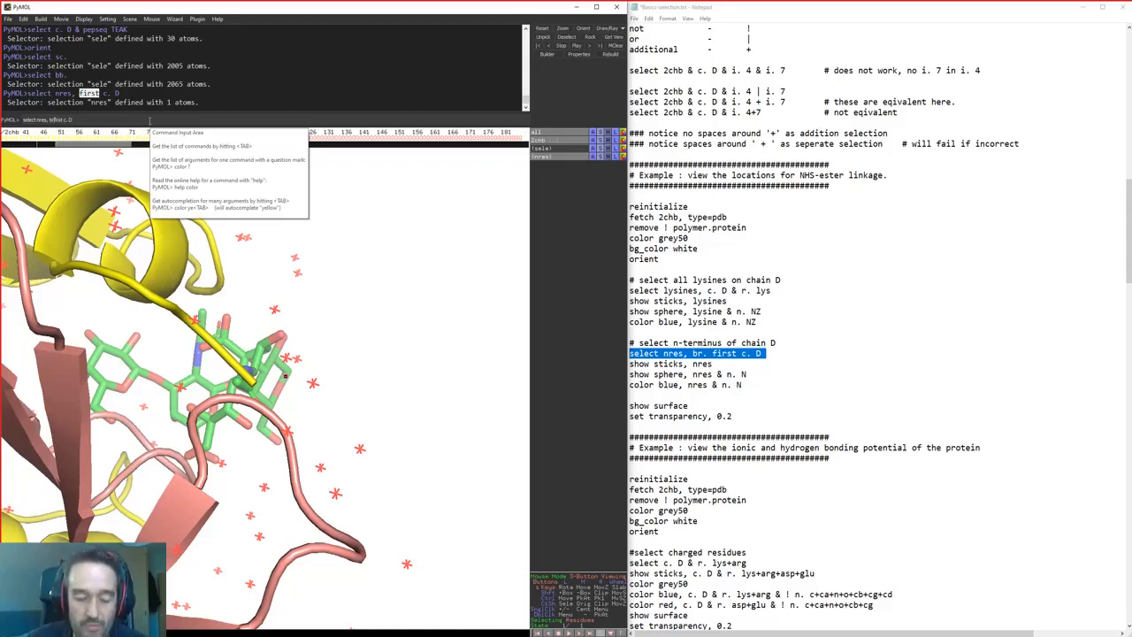
{"action": "key", "text": "Return"}
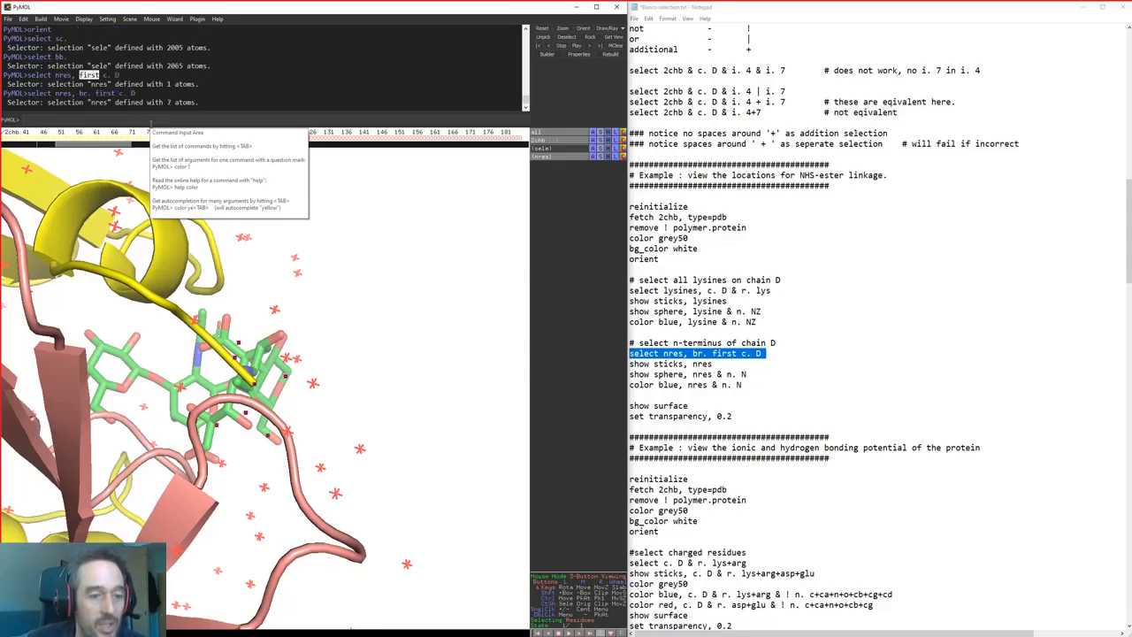
{"action": "left_click_drag", "start_coordinate": [198, 242], "coordinate": [248, 399]}
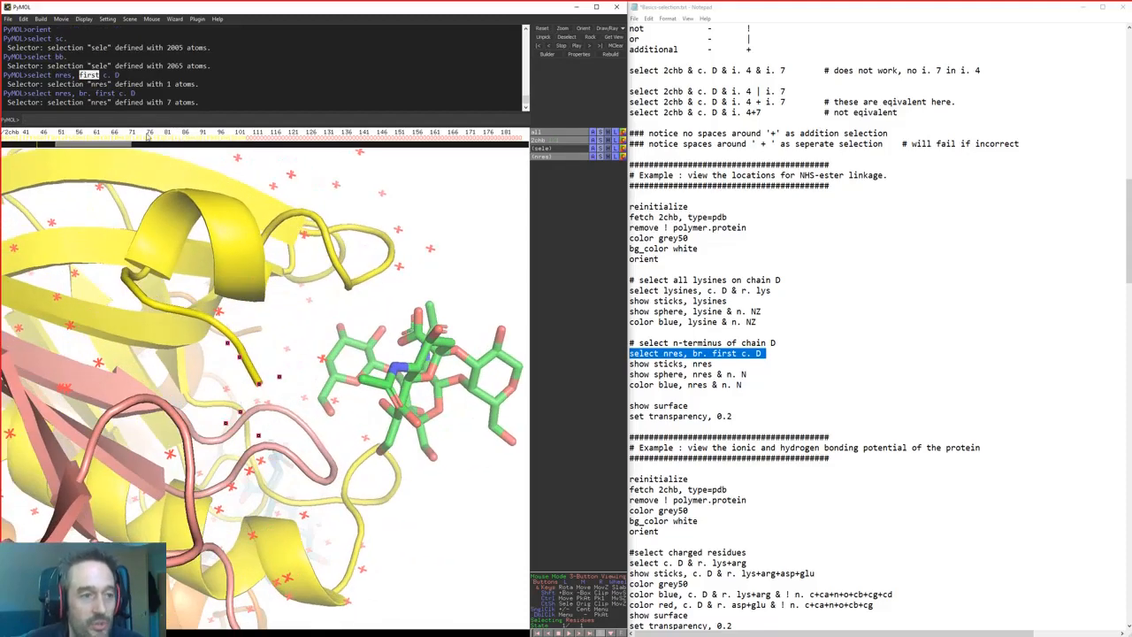
Redefine nres by chain with "select nres, bc. first c. D", and by molecule with "select nres, bm. first c. D"
{"action": "key", "text": "Up"}
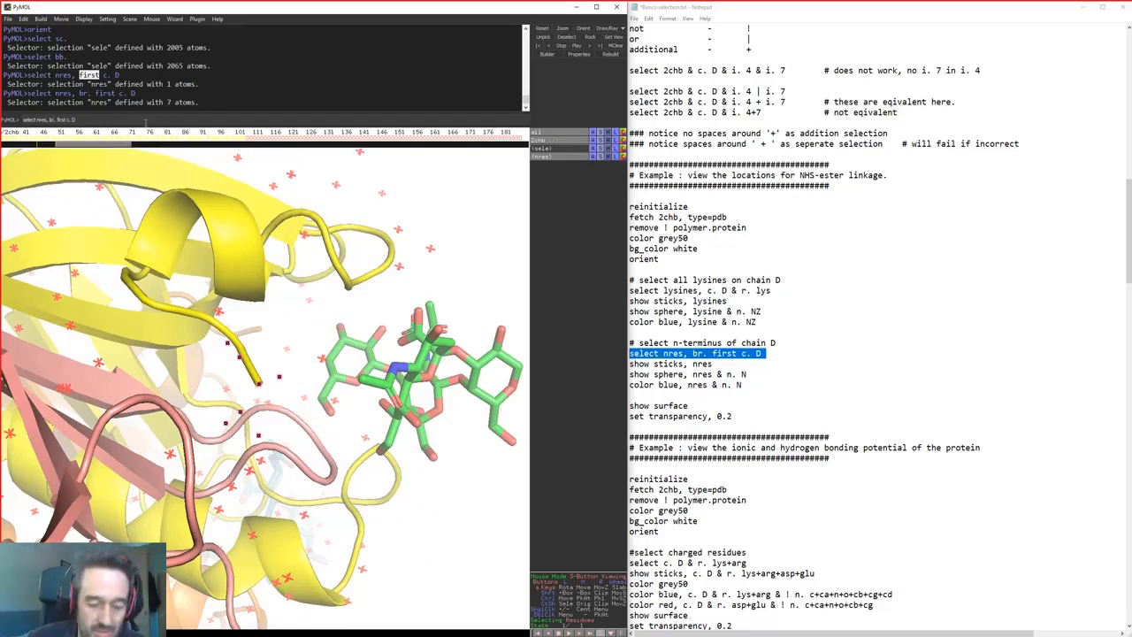
{"action": "key", "text": "Return"}
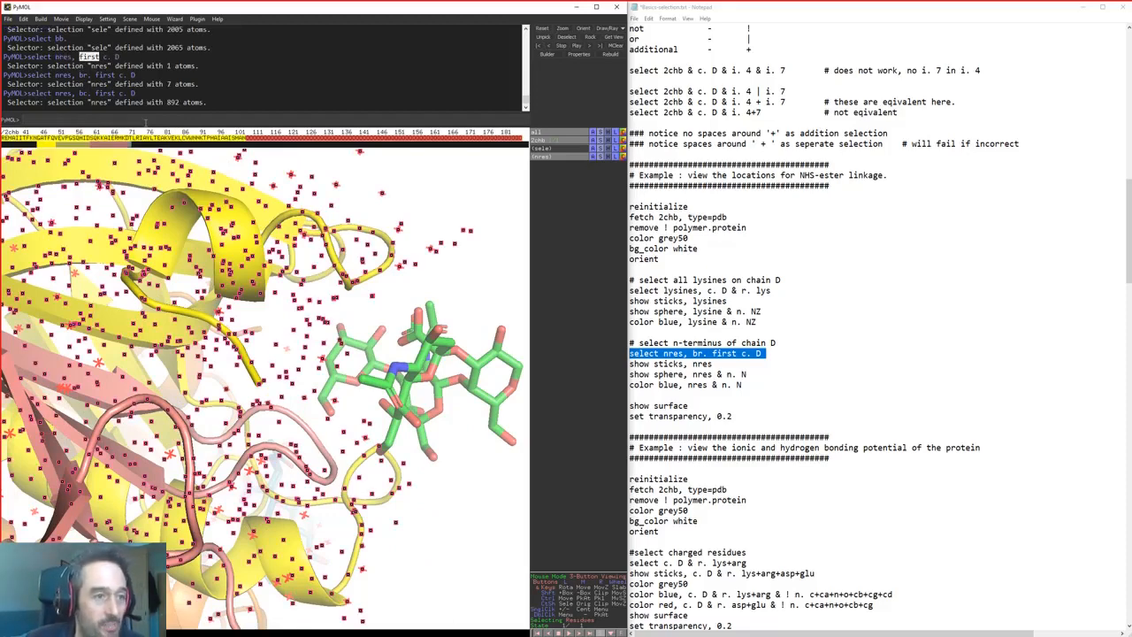
{"action": "key", "text": "Up"}
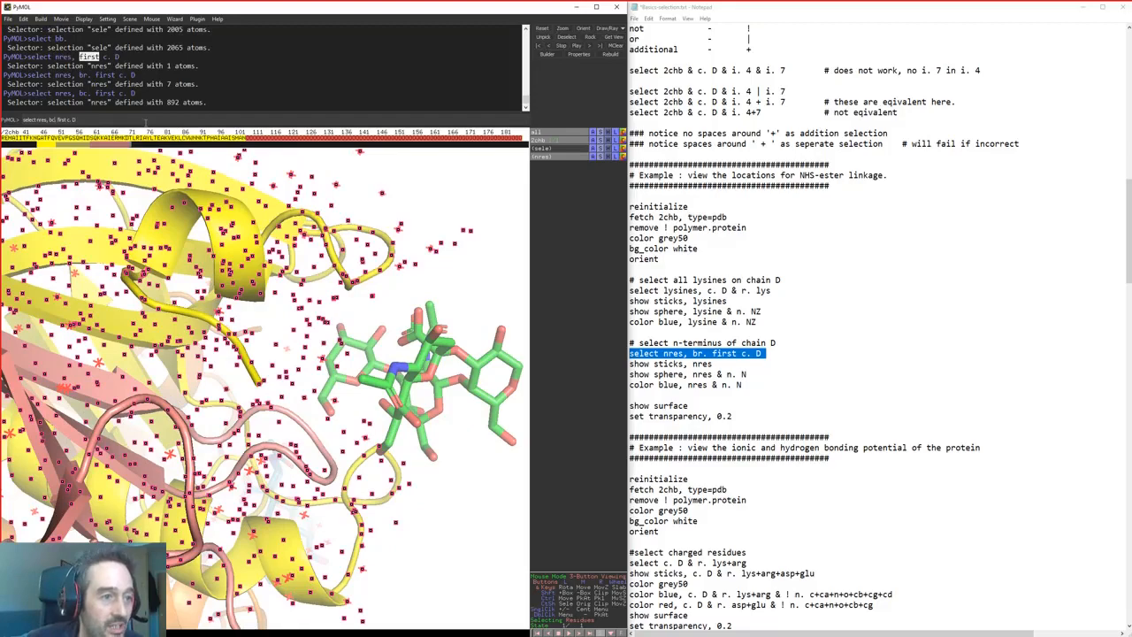
{"action": "key", "text": "BackSpace"}
{"action": "type", "text": "m"}
{"action": "key", "text": "Return"}
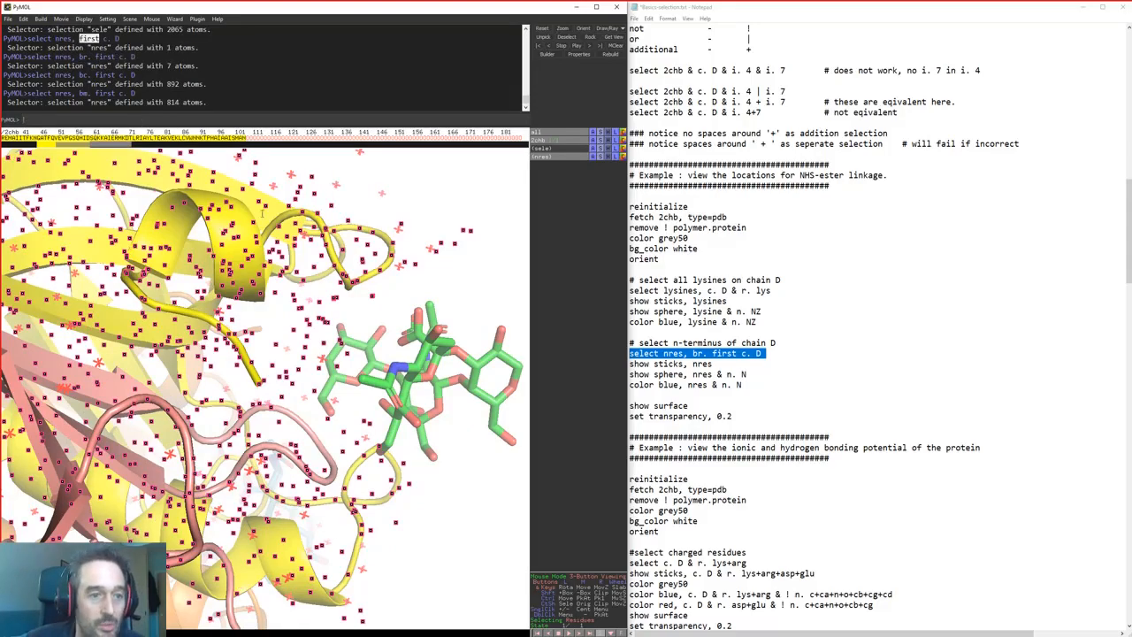
{"action": "right_click_drag", "start_coordinate": [314, 427], "coordinate": [324, 168]}
{"action": "left_click_drag", "start_coordinate": [323, 168], "coordinate": [149, 218]}
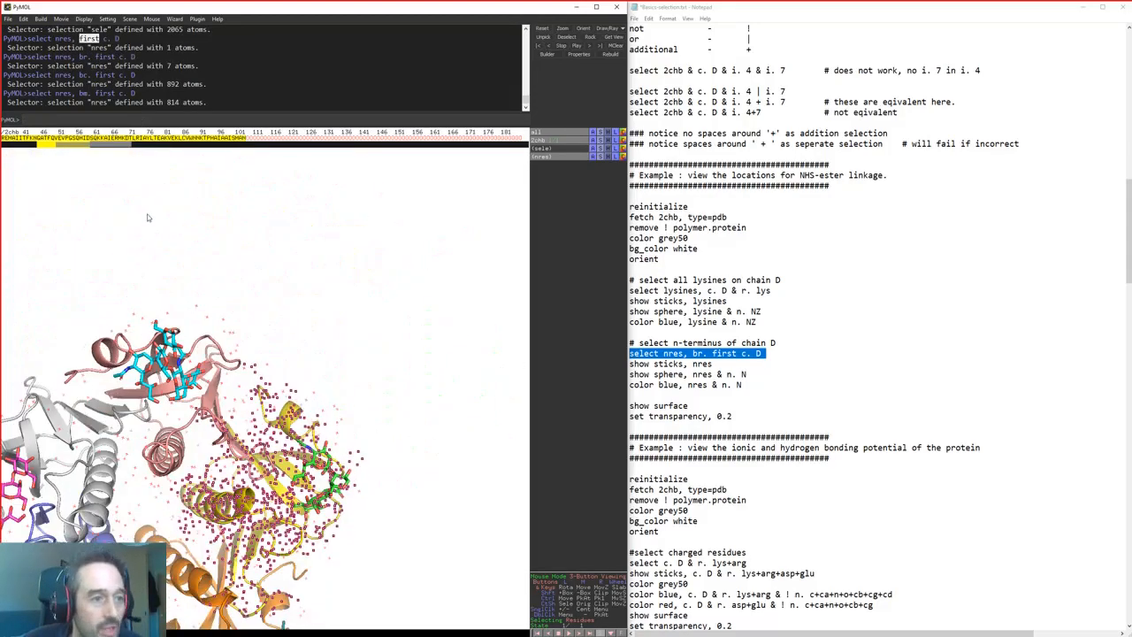
{"action": "middle_click_drag", "start_coordinate": [217, 408], "coordinate": [295, 310]}
{"action": "left_click_drag", "start_coordinate": [295, 309], "coordinate": [242, 223]}
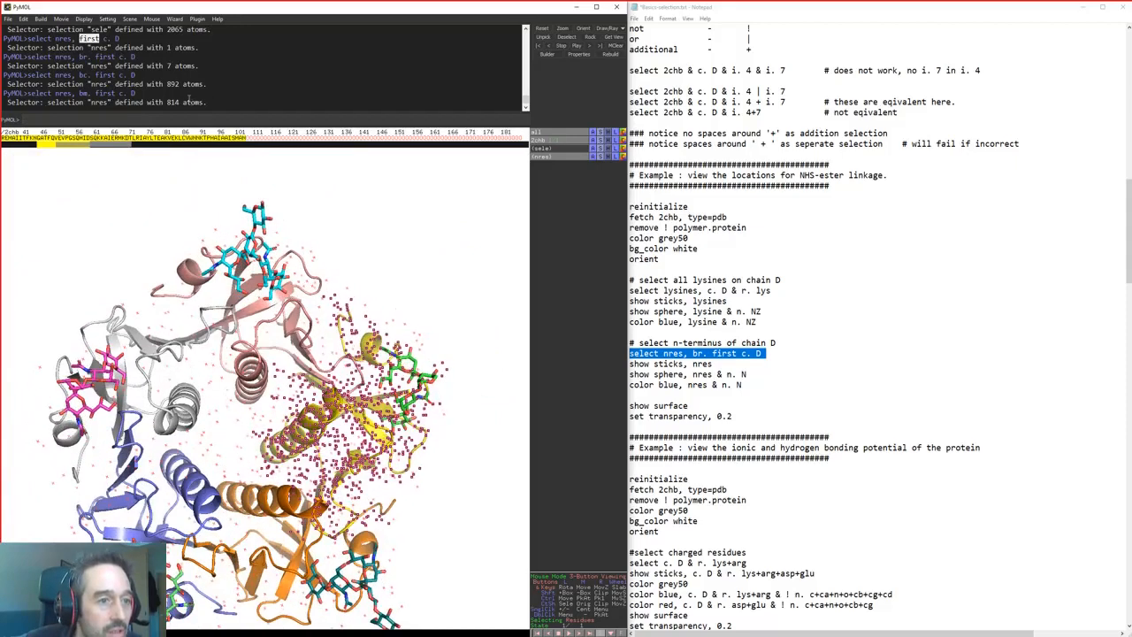
Review the notes' expand selection abbreviations, highlighting br. for byresidue, and look through the neighbouring examples
{"action": "key", "text": "Up"}
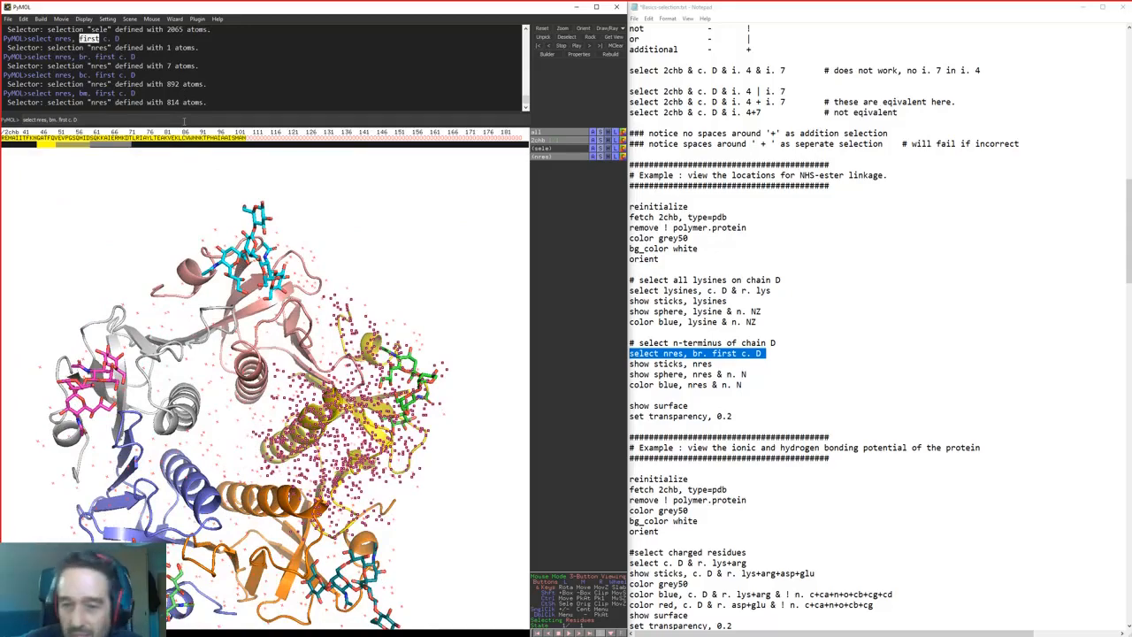
{"action": "scroll", "coordinate": [693, 322], "scroll_direction": "down", "scroll_amount": 20}
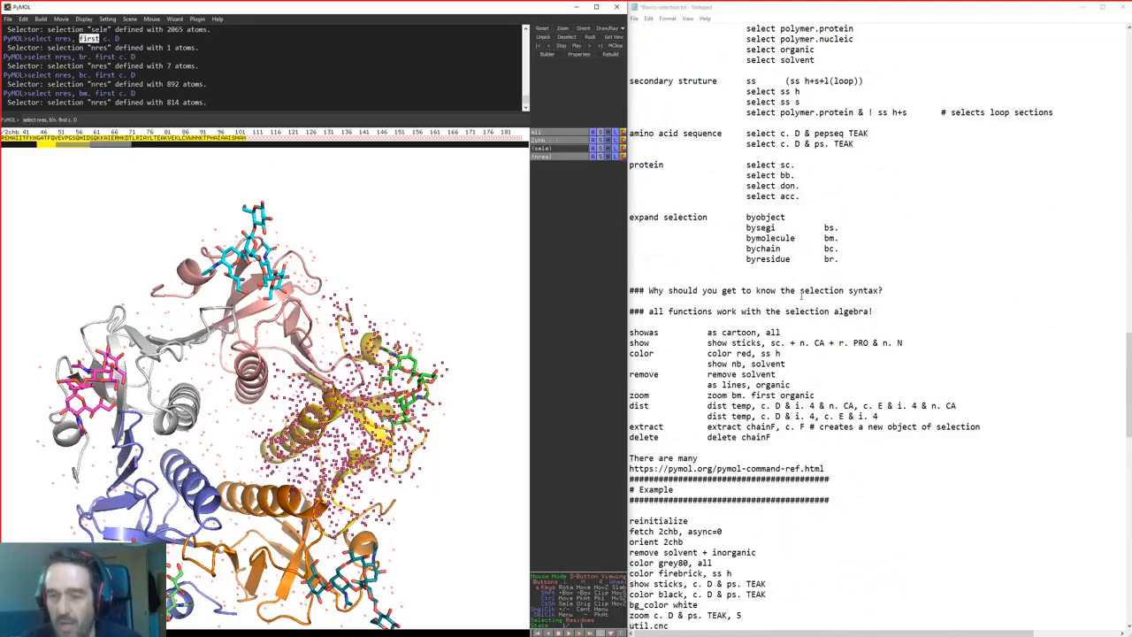
{"action": "left_click_drag", "start_coordinate": [824, 259], "coordinate": [842, 259]}
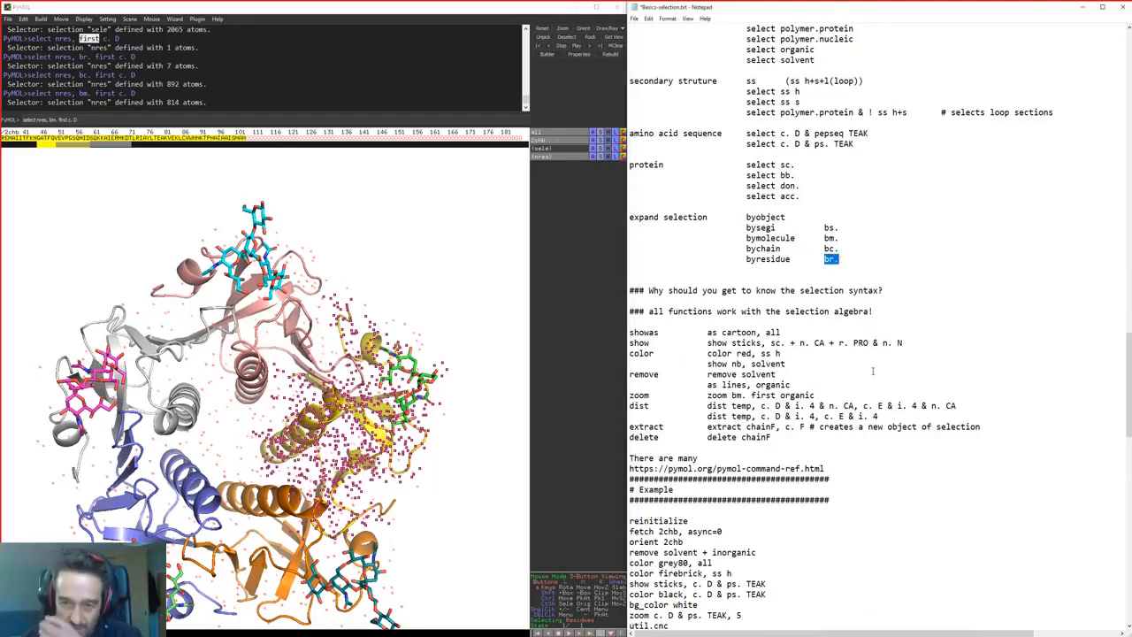
{"action": "scroll", "coordinate": [872, 370], "scroll_direction": "down", "scroll_amount": 5}
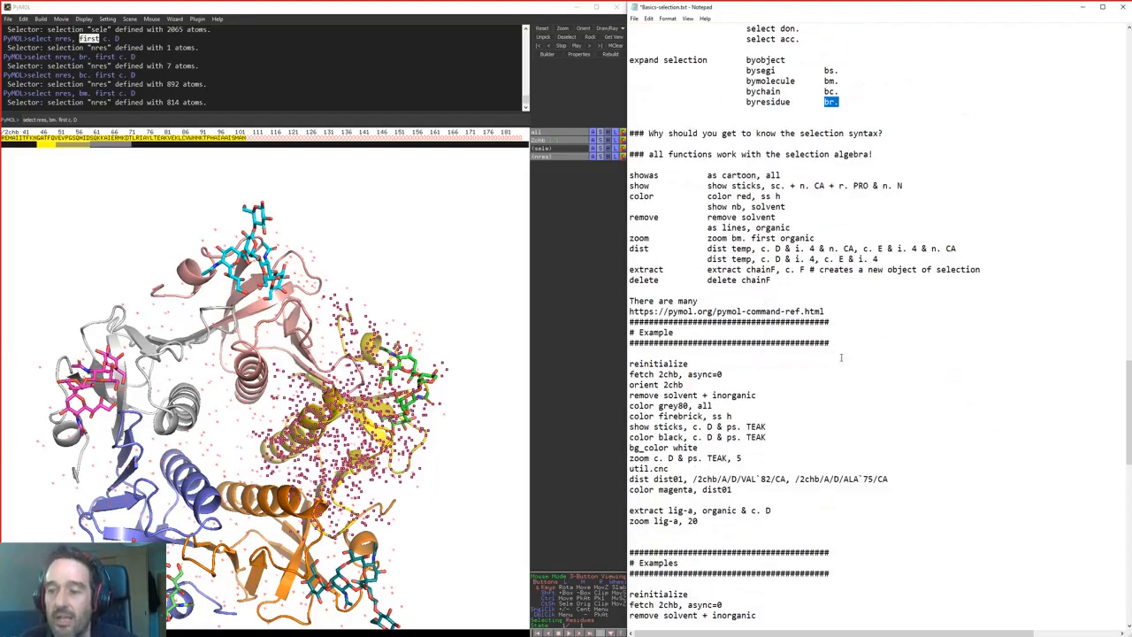
{"action": "left_click", "coordinate": [837, 237]}
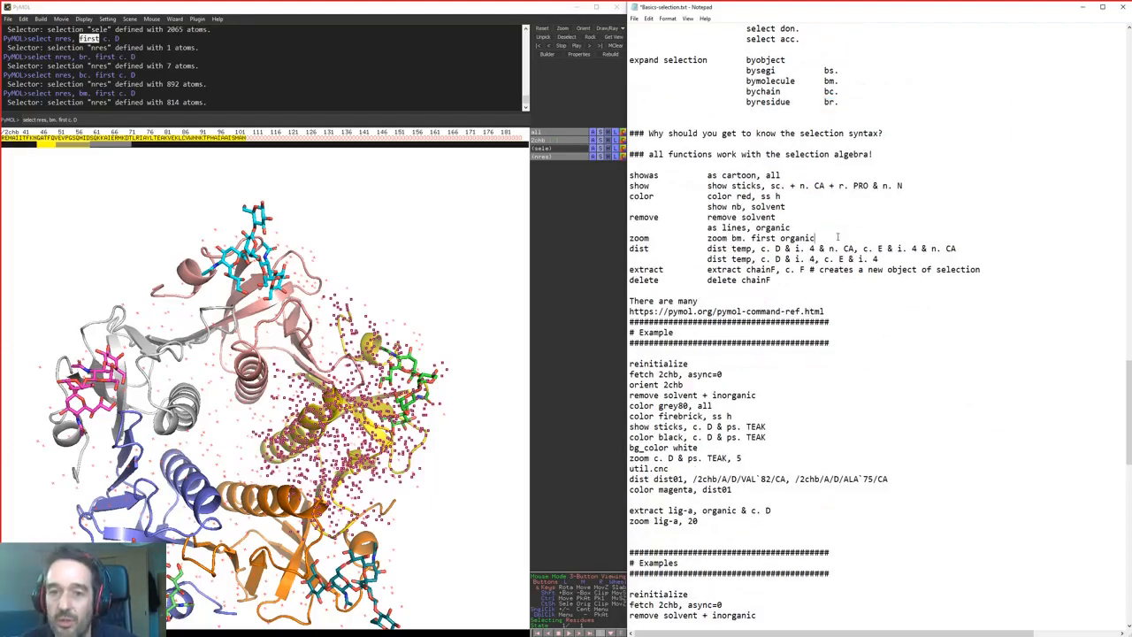
{"action": "scroll", "coordinate": [821, 286], "scroll_direction": "up", "scroll_amount": 15}
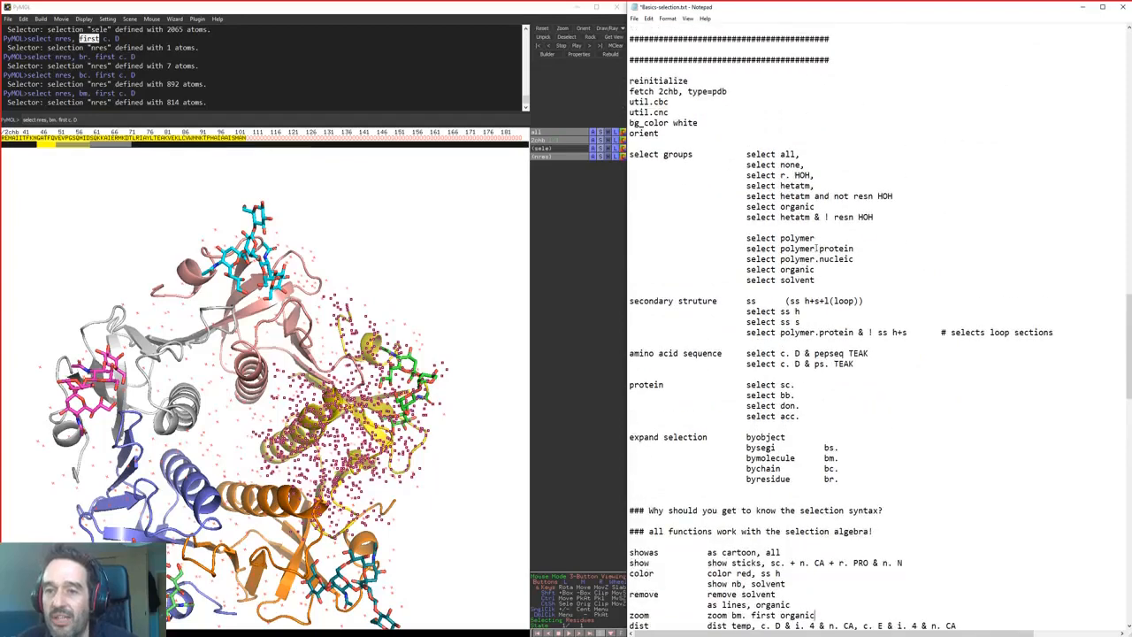
{"action": "scroll", "coordinate": [816, 247], "scroll_direction": "up", "scroll_amount": 6}
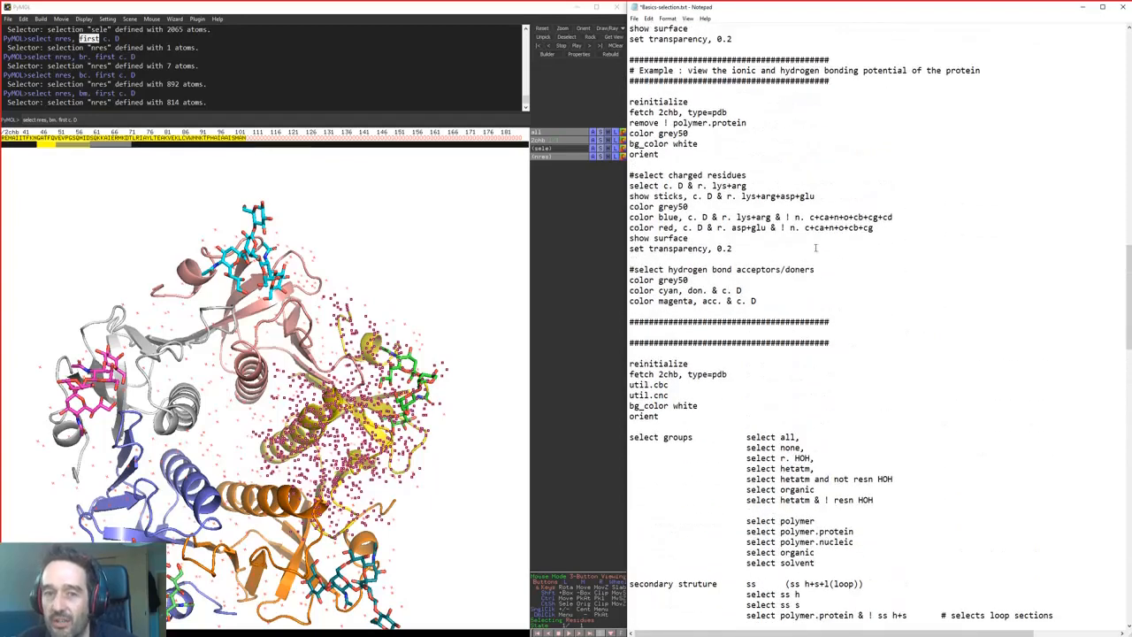
Turn off the nres selection markers and reposition the structure to face the viewer as a ring
{"action": "left_click", "coordinate": [411, 285]}
{"action": "middle_click_drag", "start_coordinate": [352, 445], "coordinate": [390, 411]}
{"action": "left_click_drag", "start_coordinate": [390, 410], "coordinate": [229, 401]}
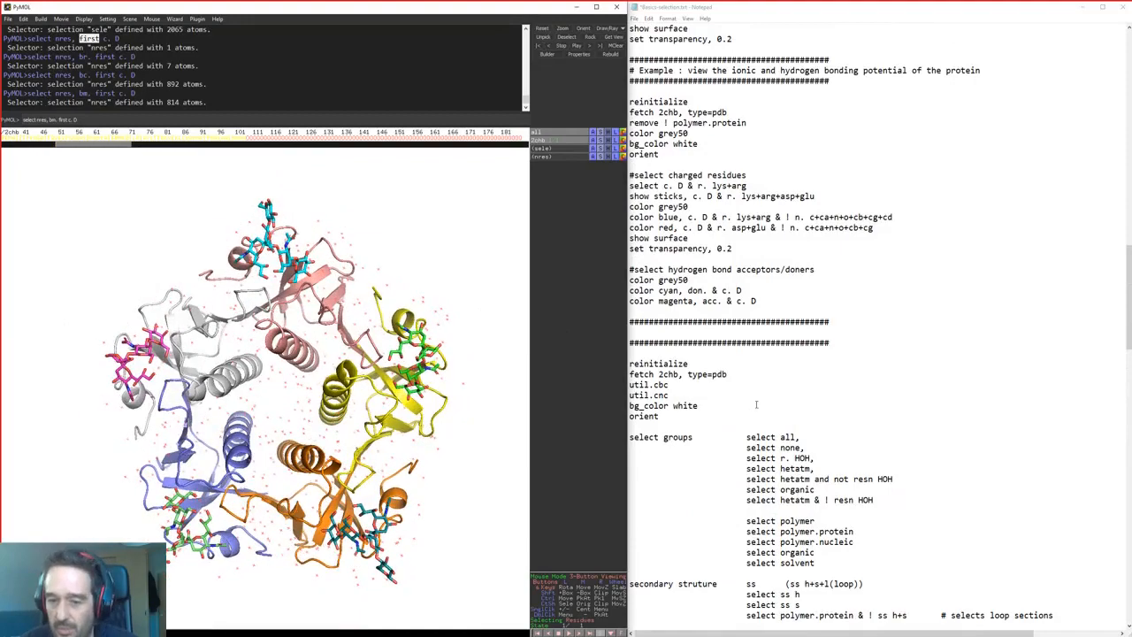
Review the notes' backbone and bysegi selection keywords and the functions that work with the selection algebra, such as showas and color
{"action": "scroll", "coordinate": [782, 396], "scroll_direction": "down", "scroll_amount": 20}
{"action": "scroll", "coordinate": [782, 396], "scroll_direction": "up", "scroll_amount": 7}
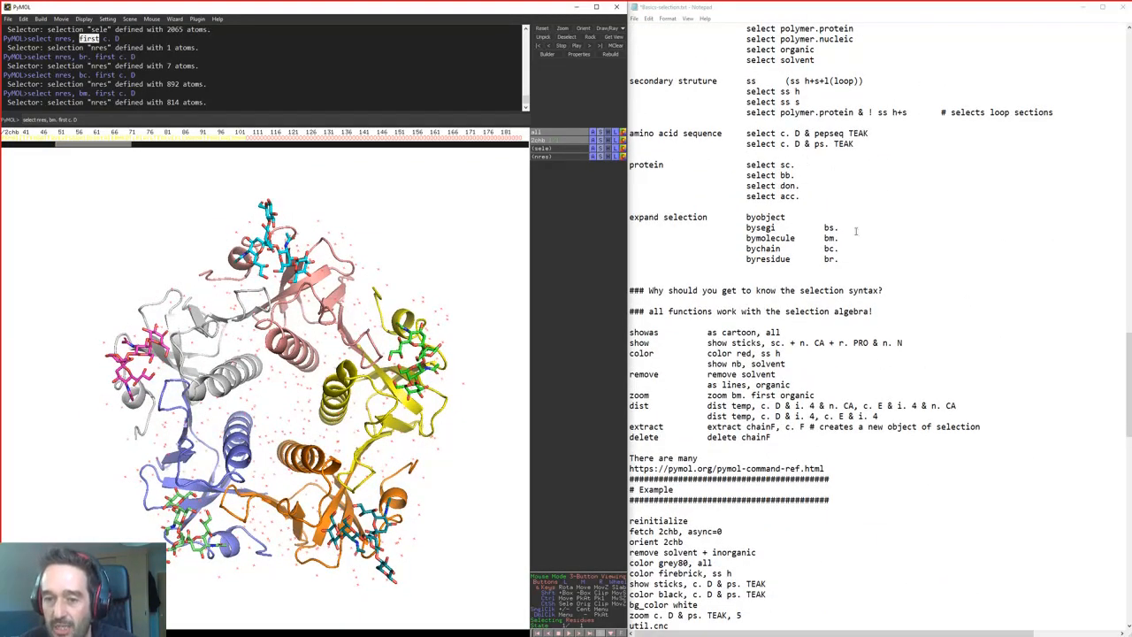
{"action": "scroll", "coordinate": [783, 301], "scroll_direction": "down", "scroll_amount": 6}
{"action": "scroll", "coordinate": [727, 237], "scroll_direction": "up", "scroll_amount": 2}
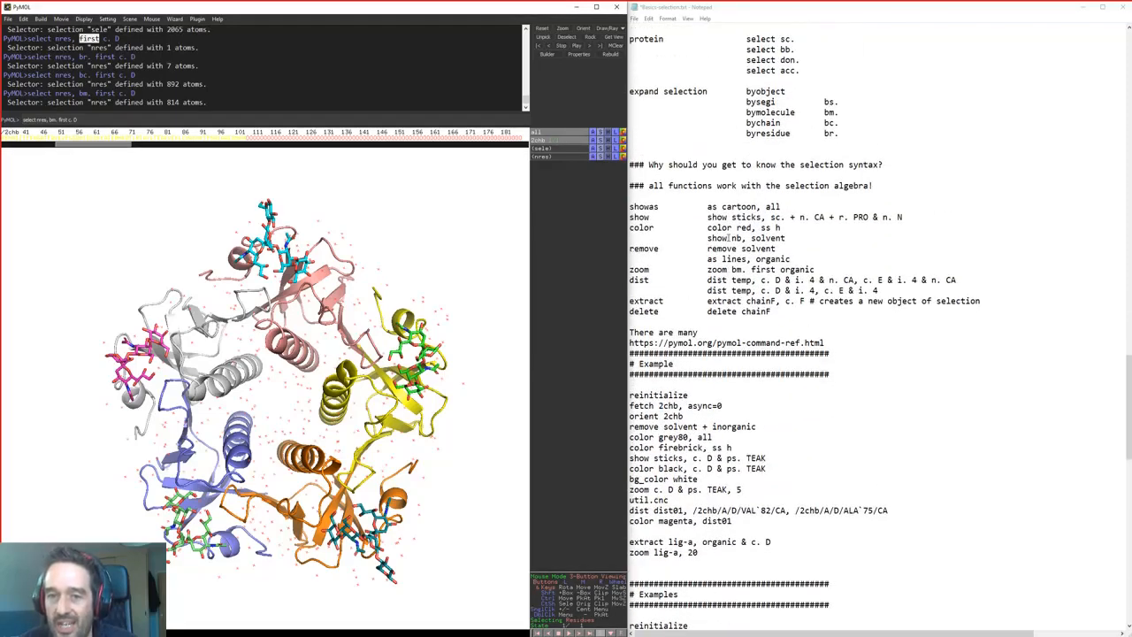
{"action": "left_click_drag", "start_coordinate": [750, 51], "coordinate": [800, 49]}
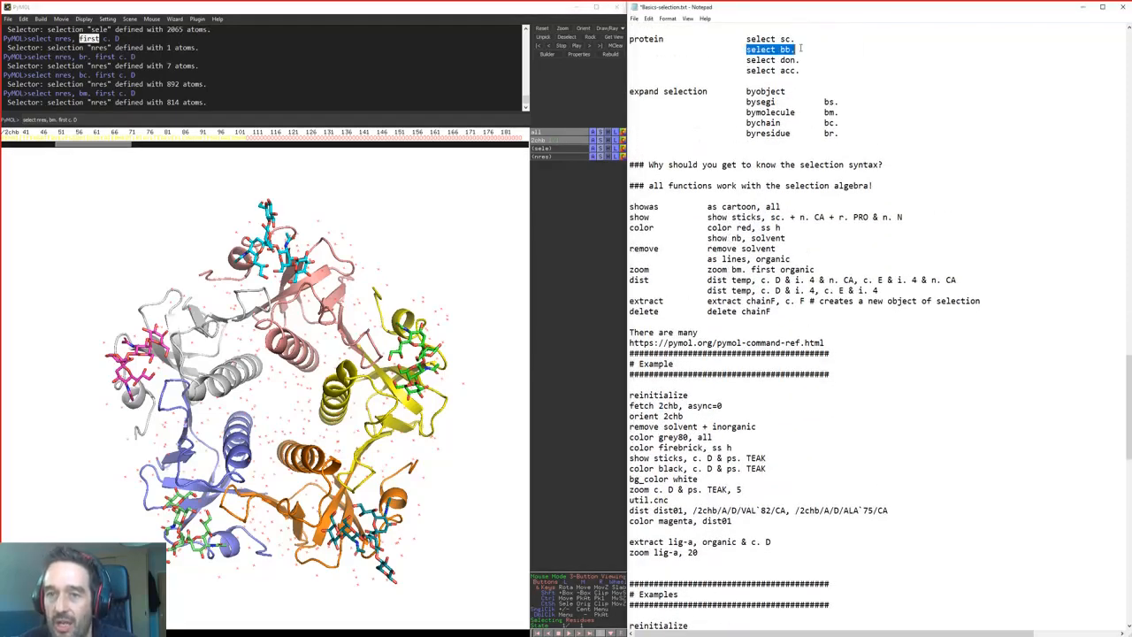
{"action": "left_click_drag", "start_coordinate": [746, 103], "coordinate": [801, 103]}
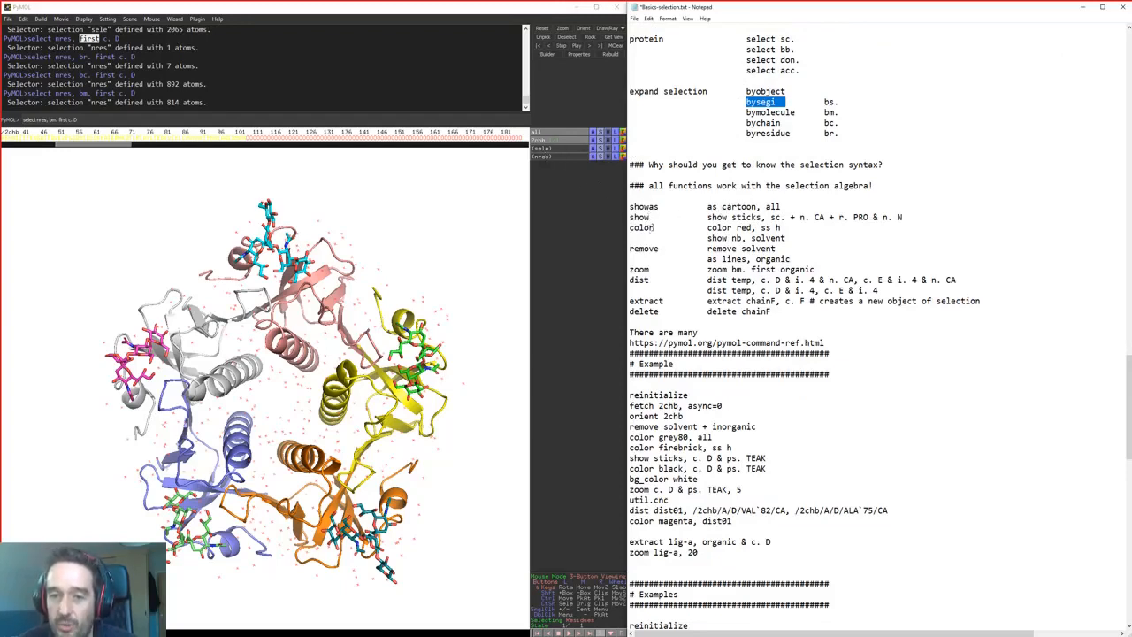
{"action": "left_click_drag", "start_coordinate": [653, 227], "coordinate": [627, 228]}
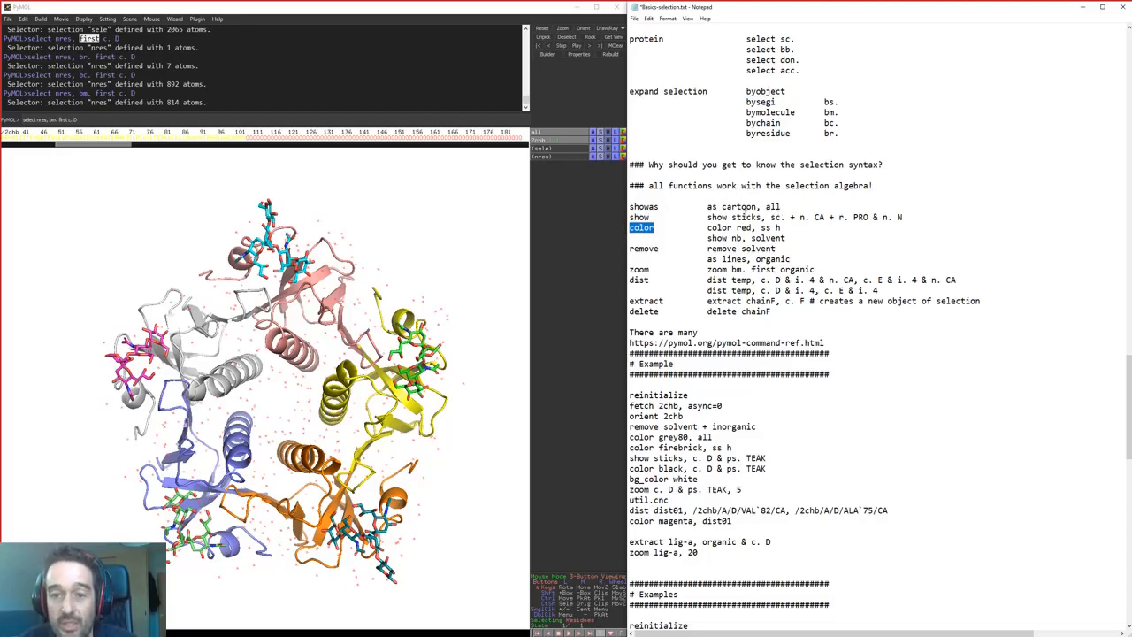
{"action": "left_click", "coordinate": [646, 206]}
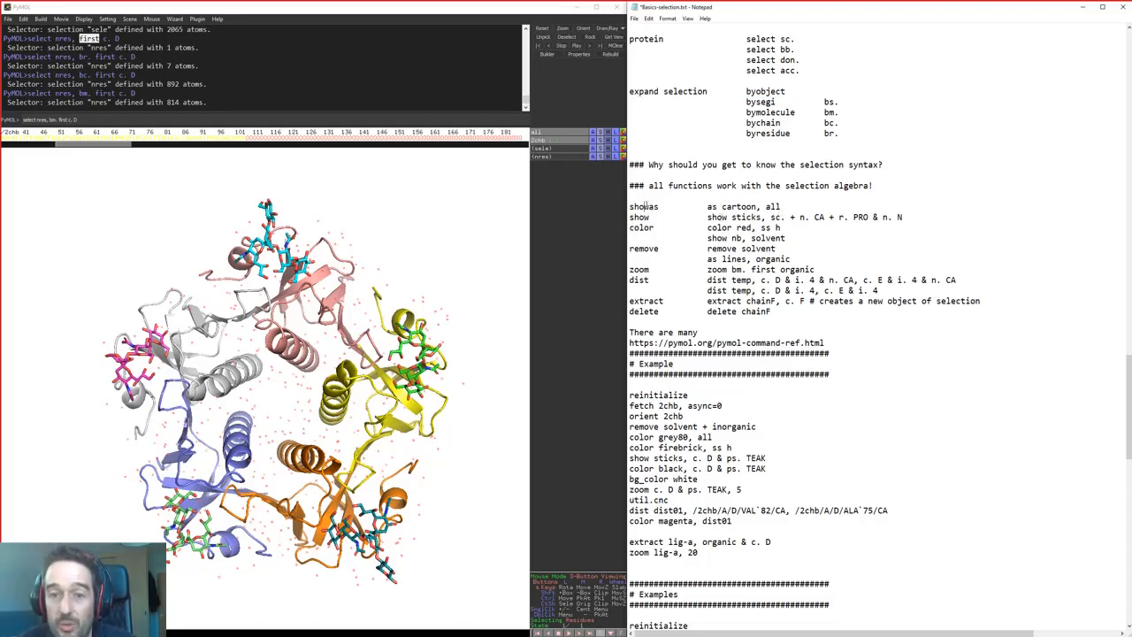
Display the 2chb object as lines only
{"action": "left_click", "coordinate": [601, 141]}
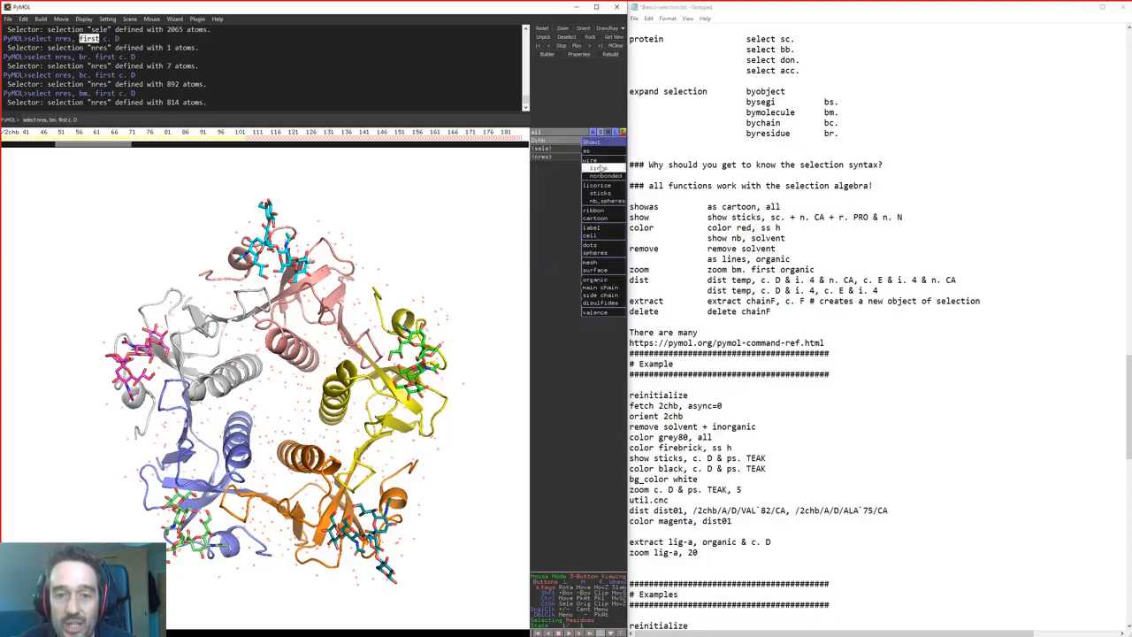
{"action": "mouse_move", "coordinate": [592, 153]}
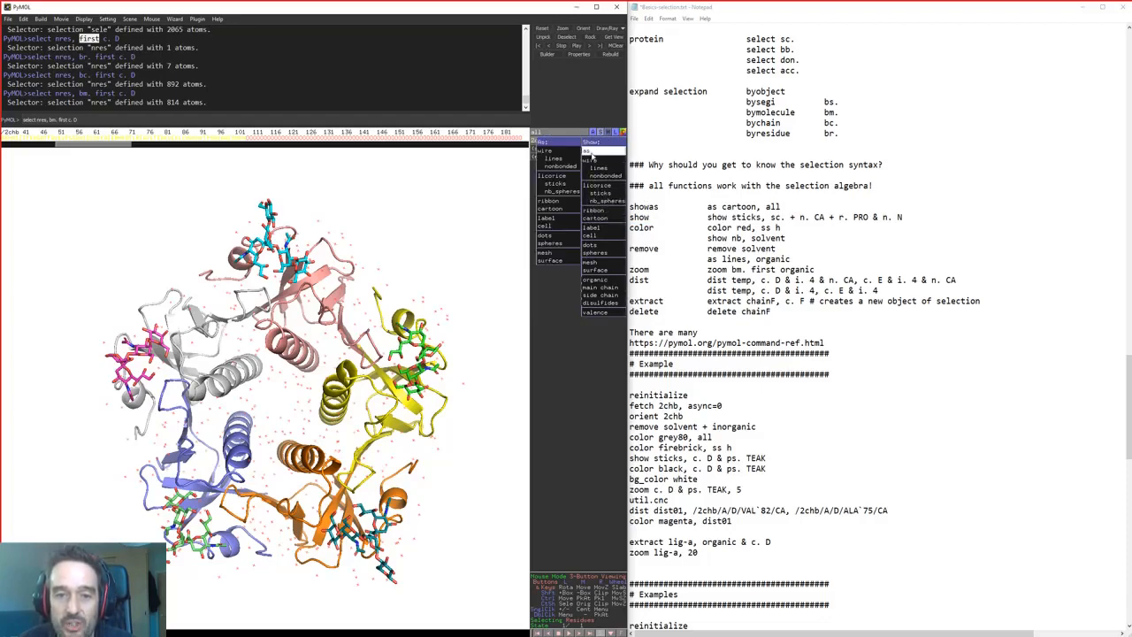
{"action": "left_click", "coordinate": [554, 157]}
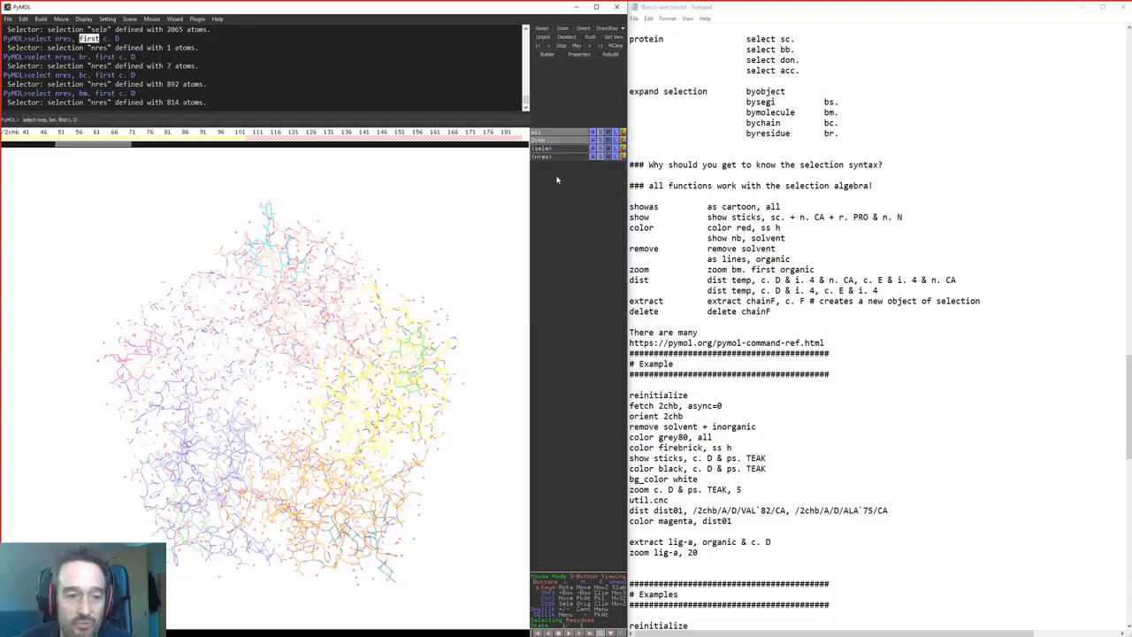
Copy the showas example from the notes and run "as cartoon, all" to display everything as cartoon only
{"action": "left_click", "coordinate": [698, 273]}
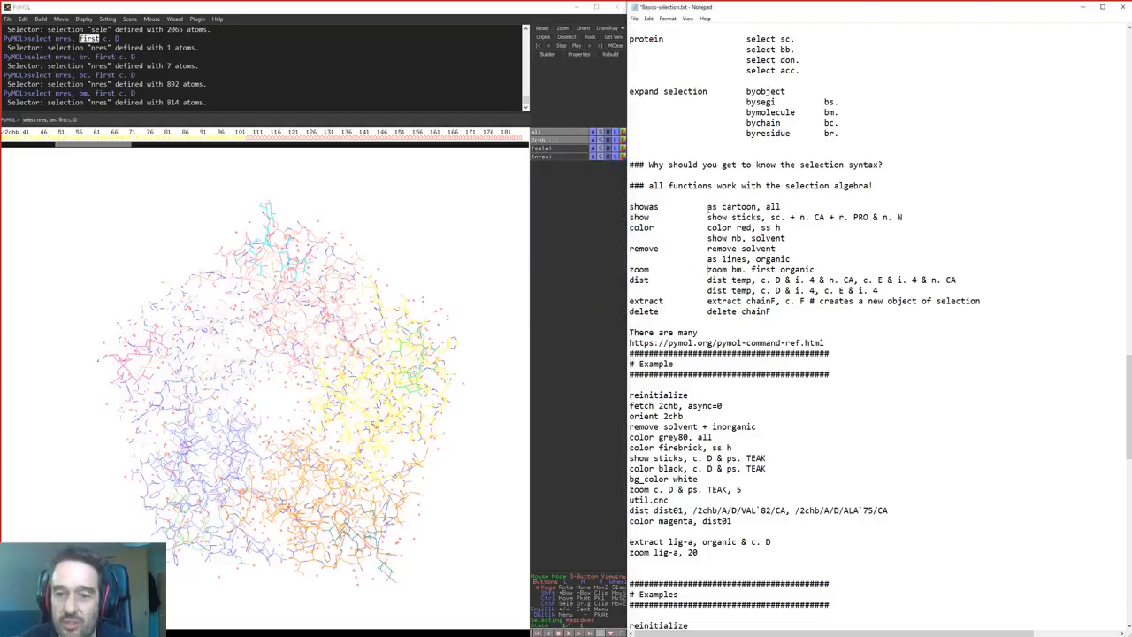
{"action": "mouse_move", "coordinate": [707, 206]}
{"action": "left_mouse_down"}
{"action": "mouse_move", "coordinate": [790, 206]}
{"action": "mouse_move", "coordinate": [706, 206]}
{"action": "left_mouse_up"}
{"action": "key", "text": "ctrl+c"}
{"action": "left_click", "coordinate": [704, 206]}
{"action": "left_click", "coordinate": [761, 206]}
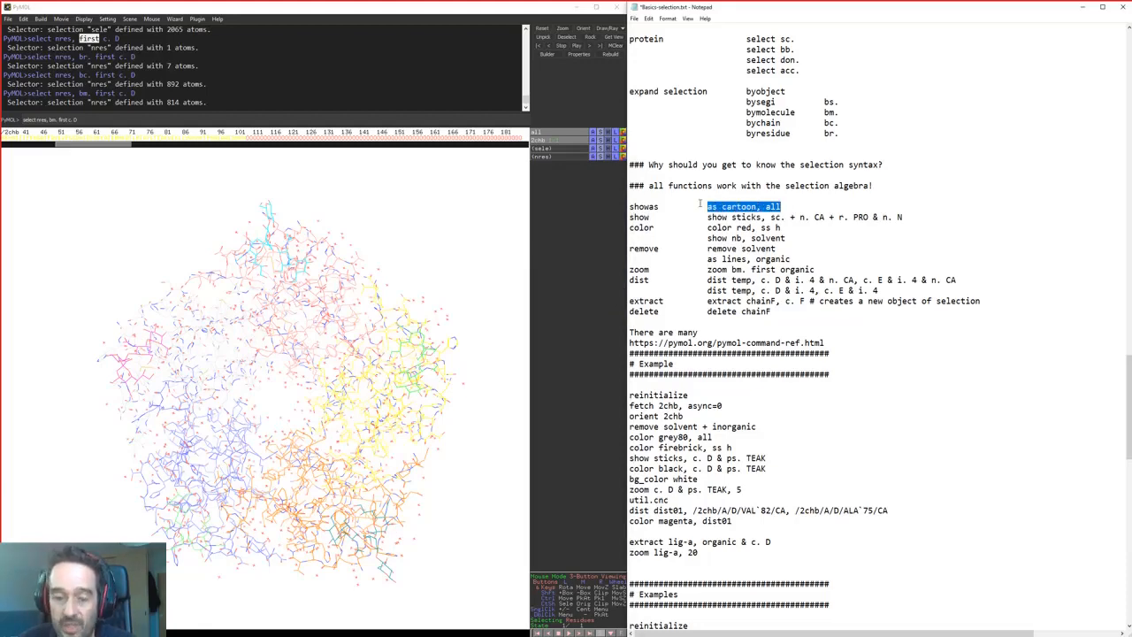
{"action": "left_click", "coordinate": [467, 117]}
{"action": "key", "text": "ctrl+v"}
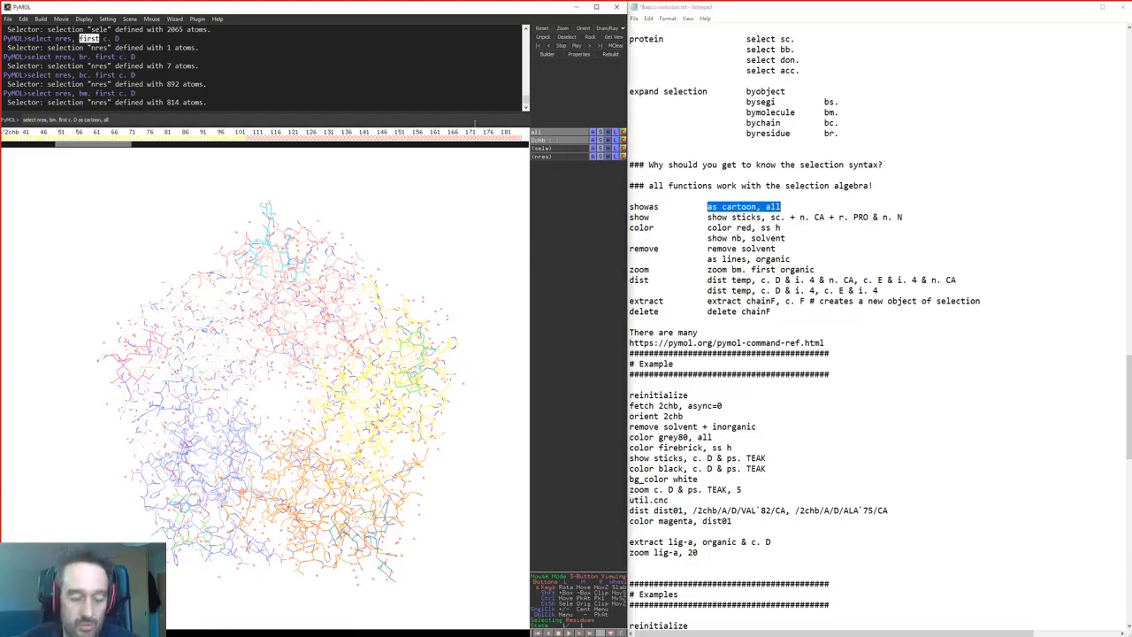
{"action": "left_click_drag", "start_coordinate": [111, 119], "coordinate": [4, 116]}
{"action": "key", "text": "ctrl+v"}
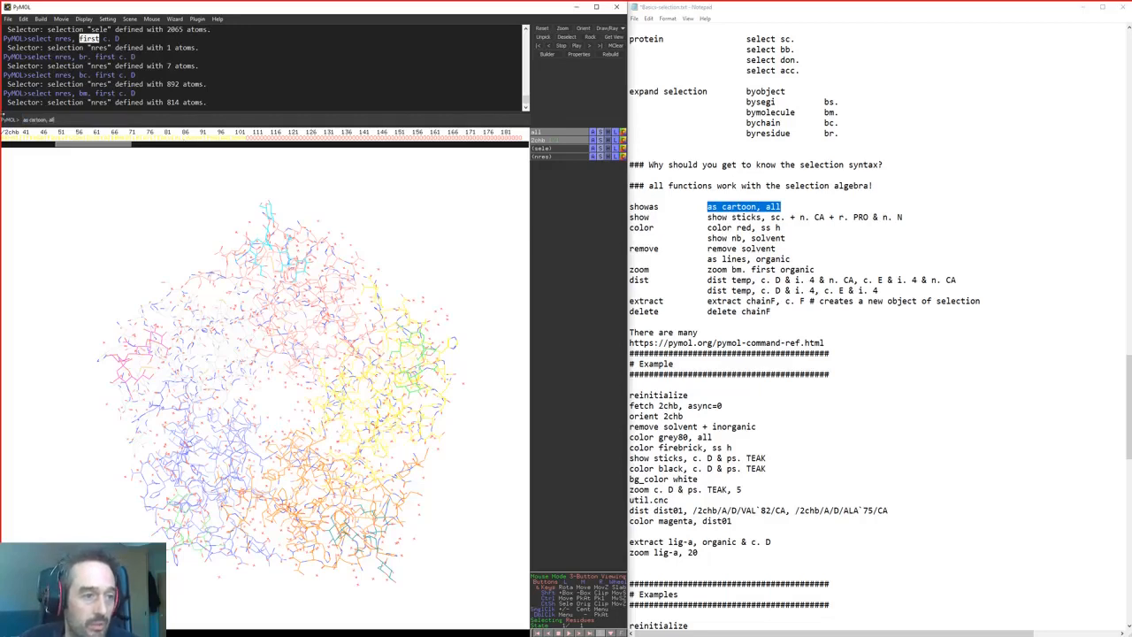
{"action": "key", "text": "Return"}
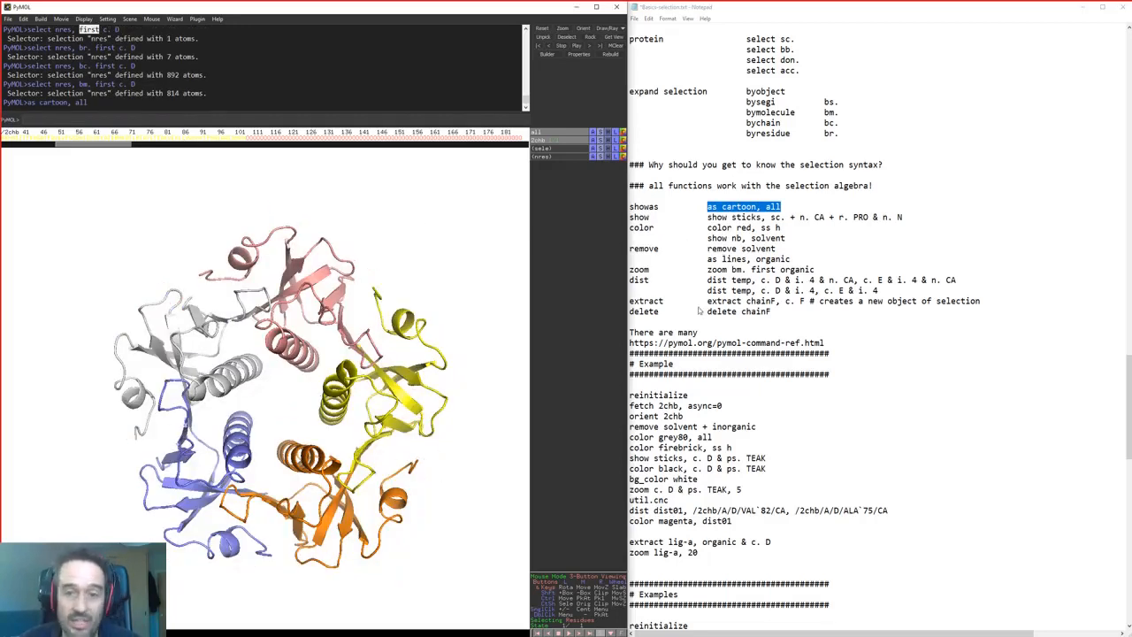
Run the notes' "show sticks, sc." command to add sticks for the side chains, and inspect them up close
{"action": "left_click_drag", "start_coordinate": [706, 217], "coordinate": [728, 216]}
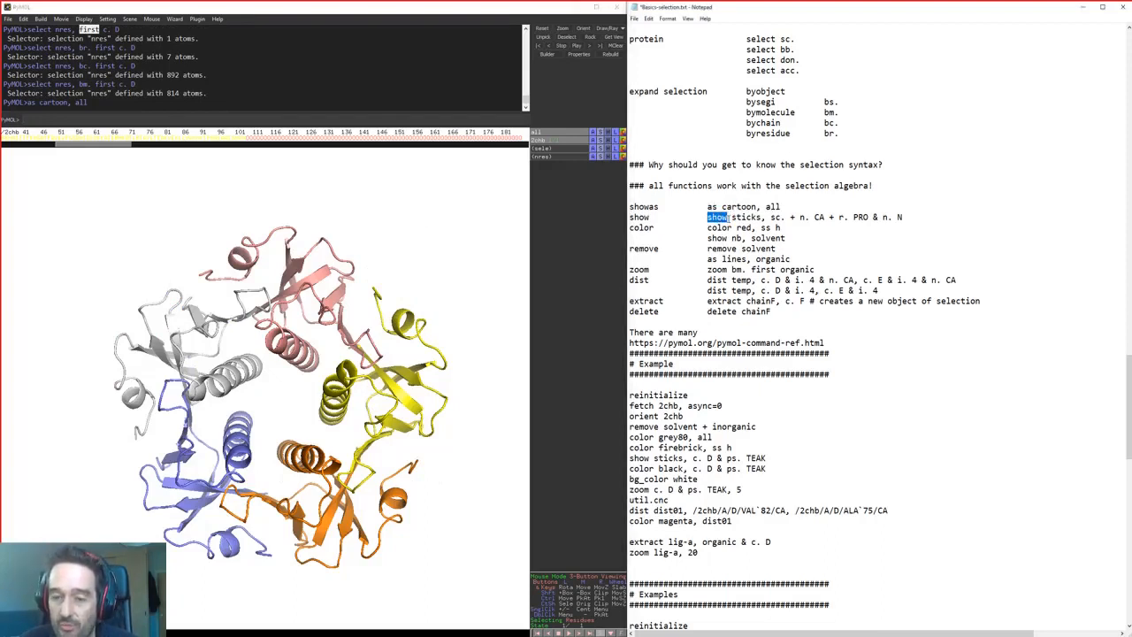
{"action": "left_click_drag", "start_coordinate": [728, 217], "coordinate": [783, 217]}
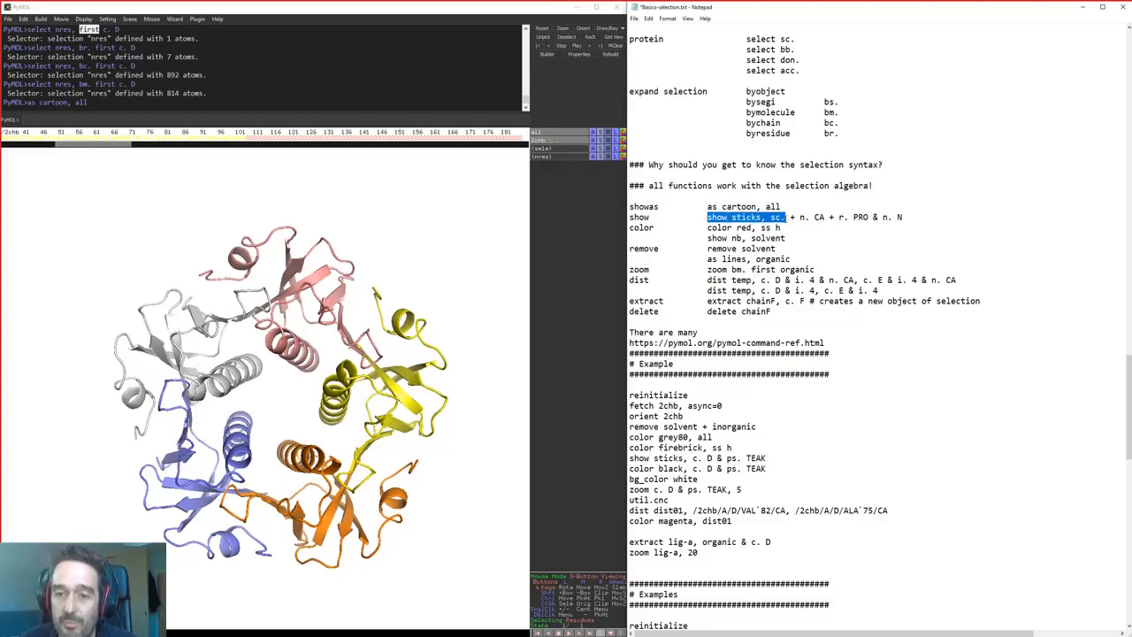
{"action": "key", "text": "ctrl+c"}
{"action": "left_click", "coordinate": [472, 118]}
{"action": "key", "text": "ctrl+v"}
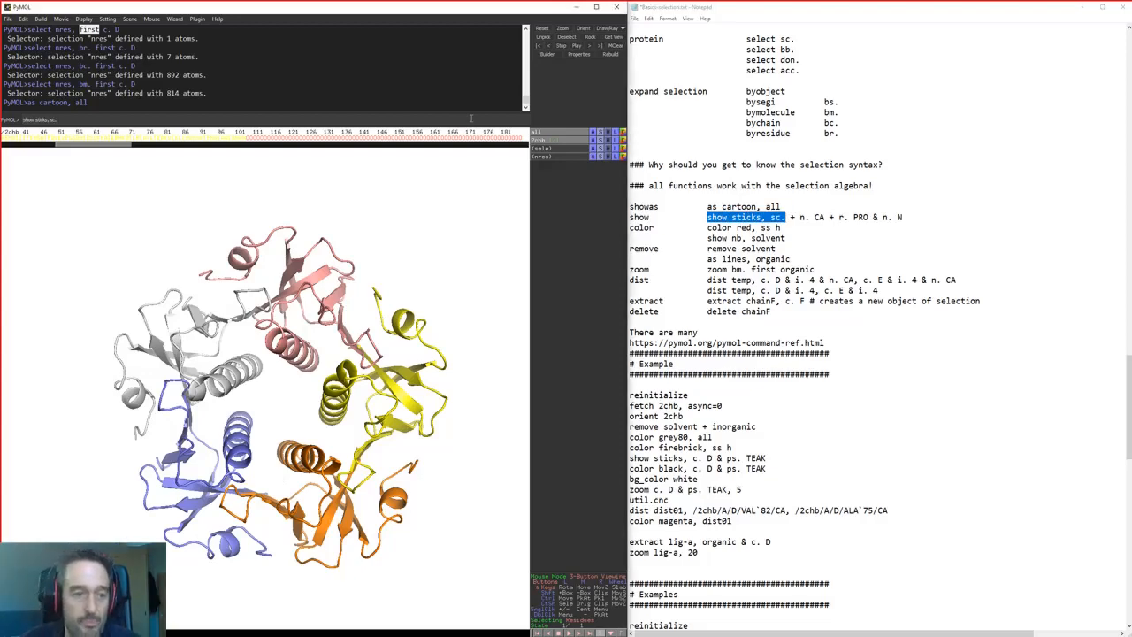
{"action": "key", "text": "Return"}
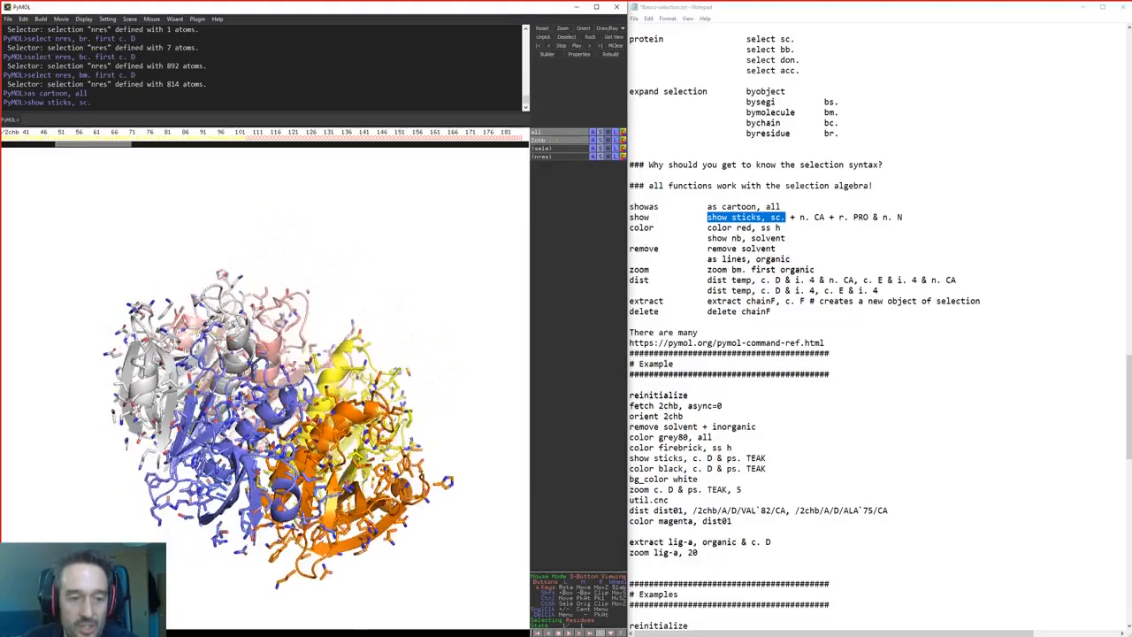
{"action": "left_click_drag", "start_coordinate": [281, 287], "coordinate": [292, 317]}
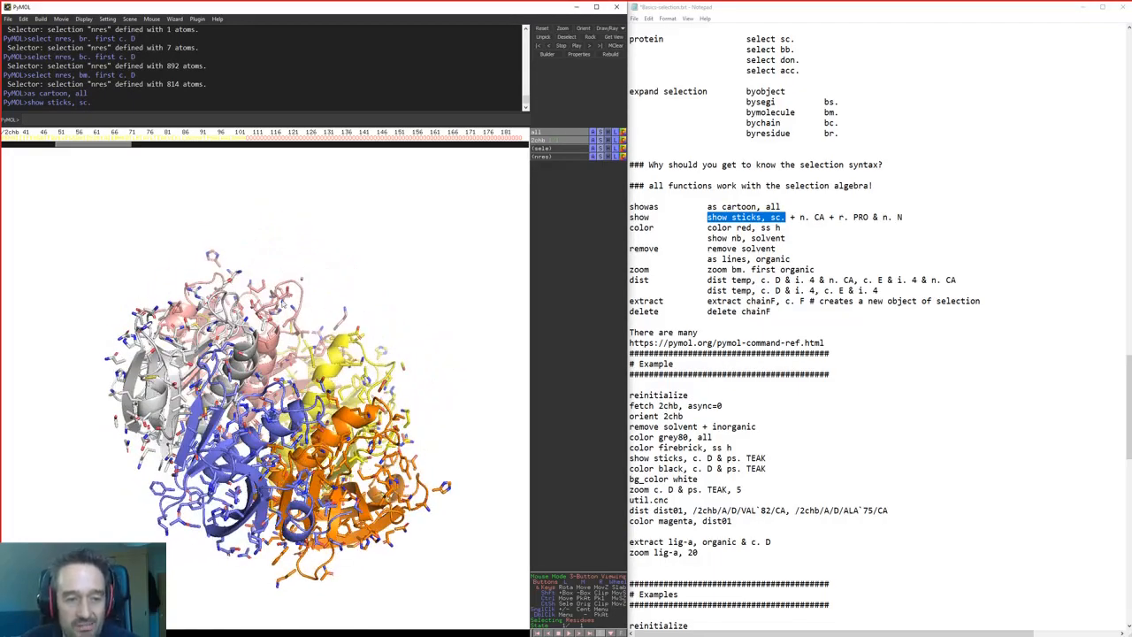
{"action": "middle_click", "coordinate": [283, 302]}
{"action": "right_click_drag", "start_coordinate": [280, 277], "coordinate": [313, 480]}
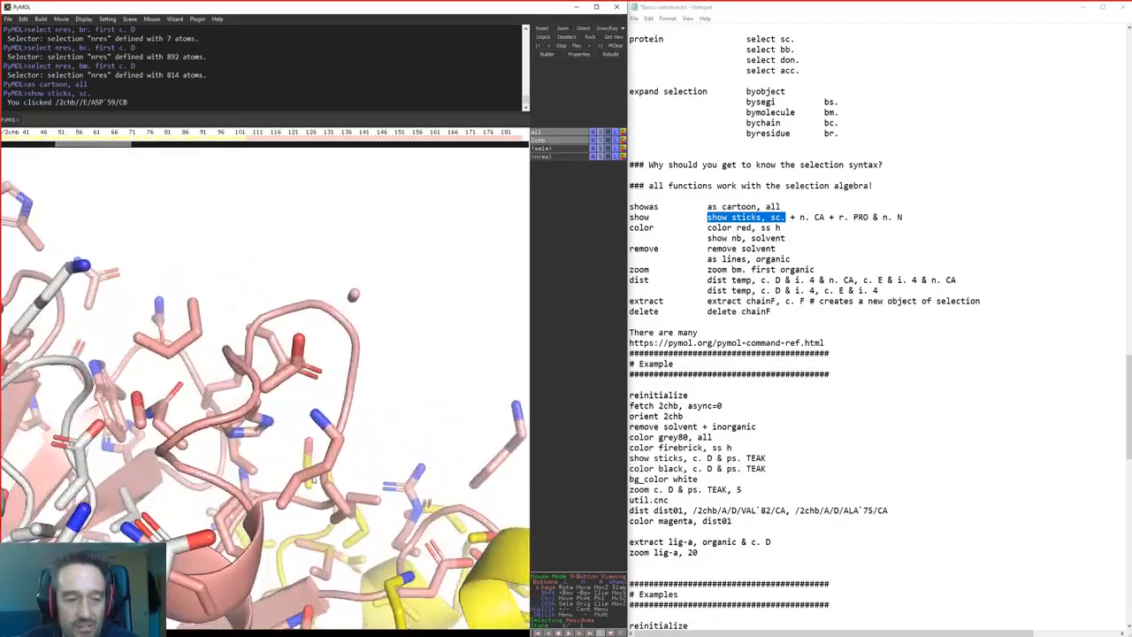
{"action": "left_click_drag", "start_coordinate": [313, 480], "coordinate": [309, 552]}
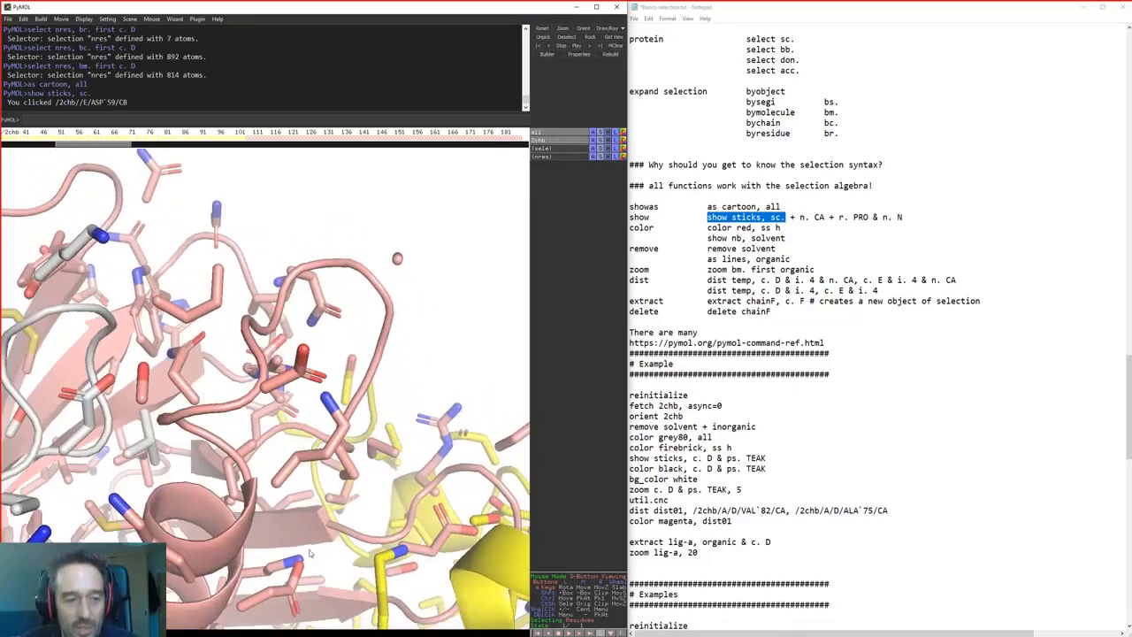
{"action": "right_click_drag", "start_coordinate": [310, 553], "coordinate": [305, 418]}
{"action": "mouse_move", "coordinate": [305, 418]}
{"action": "left_mouse_down"}
{"action": "mouse_move", "coordinate": [315, 485]}
{"action": "mouse_move", "coordinate": [309, 439]}
{"action": "mouse_move", "coordinate": [293, 419]}
{"action": "mouse_move", "coordinate": [290, 431]}
{"action": "left_mouse_up"}
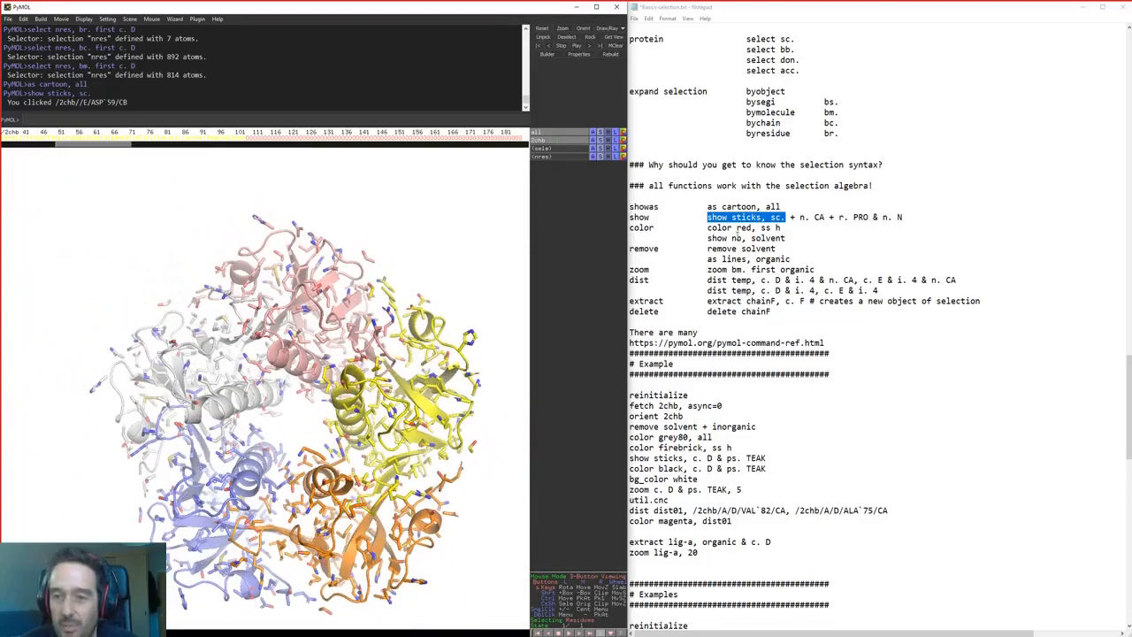
Extend the side-chain sticks to the alpha carbons by running "show sticks, sc. + n. CA", and inspect the residues around chain H proline 2
{"action": "left_click_drag", "start_coordinate": [705, 216], "coordinate": [826, 218]}
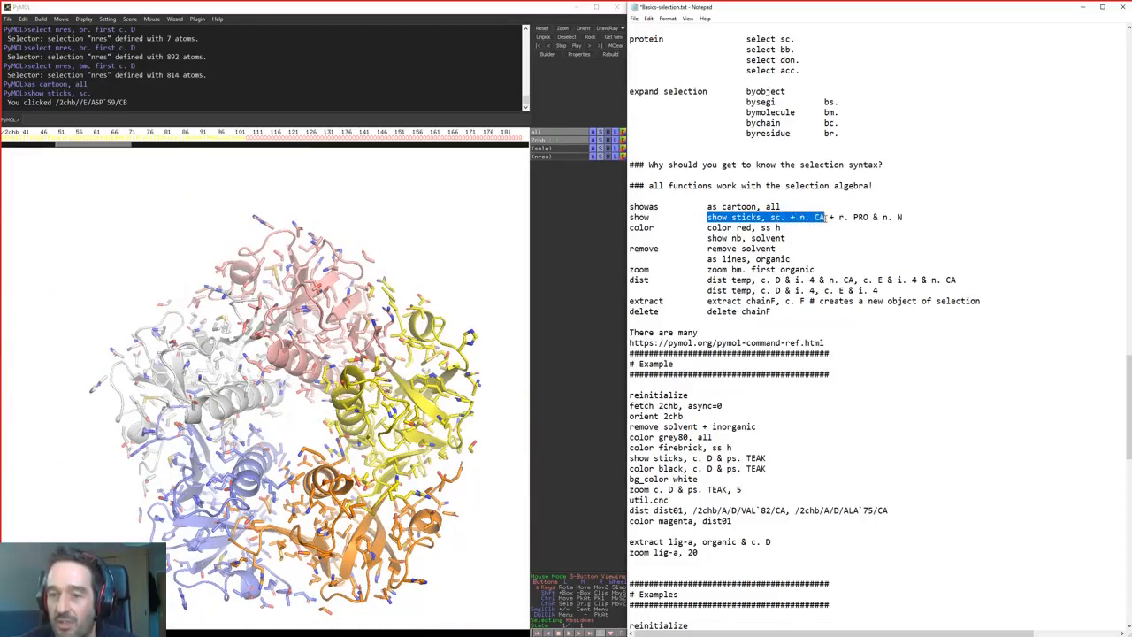
{"action": "key", "text": "ctrl+c"}
{"action": "left_click", "coordinate": [378, 108]}
{"action": "key", "text": "ctrl+v"}
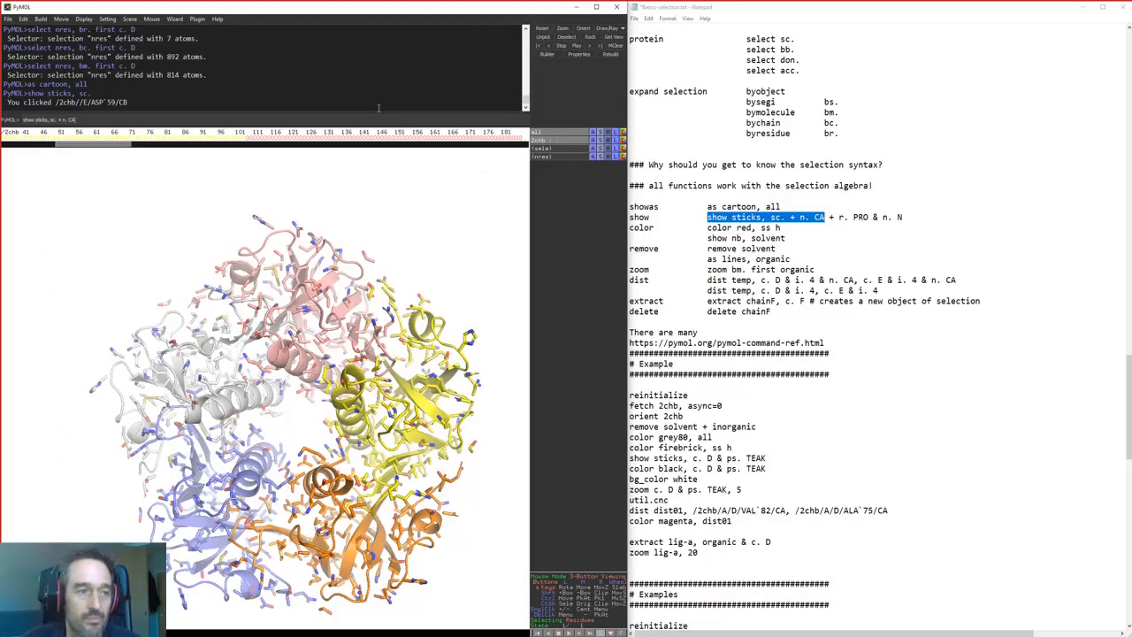
{"action": "key", "text": "Return"}
{"action": "left_click_drag", "start_coordinate": [303, 433], "coordinate": [380, 468]}
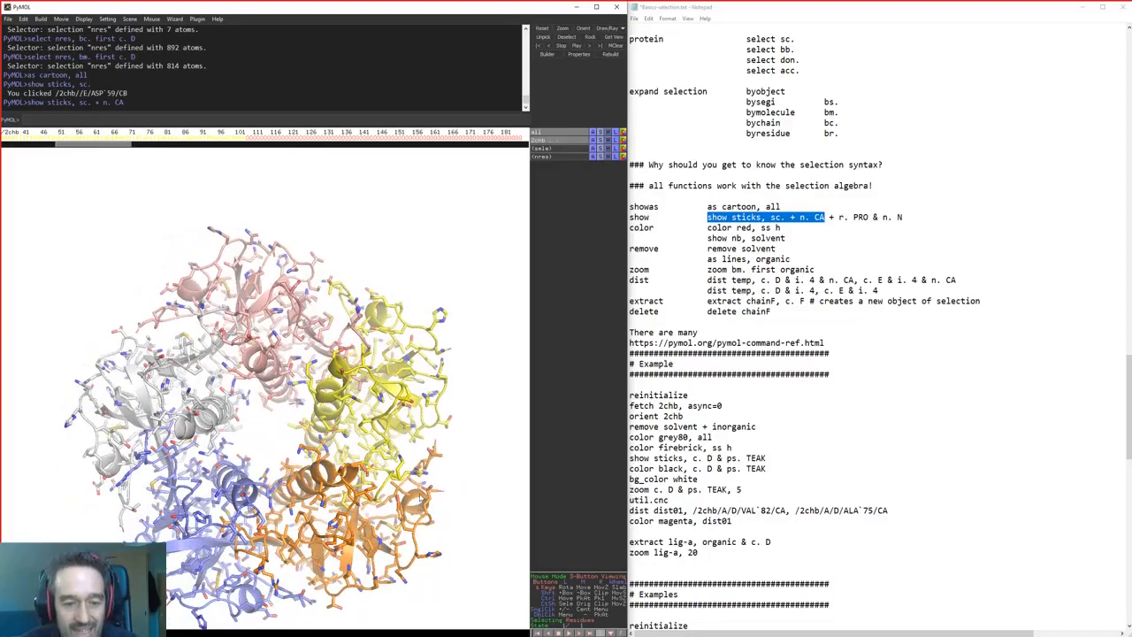
{"action": "middle_click", "coordinate": [422, 496]}
{"action": "left_click_drag", "start_coordinate": [363, 548], "coordinate": [305, 405]}
{"action": "middle_click", "coordinate": [294, 394]}
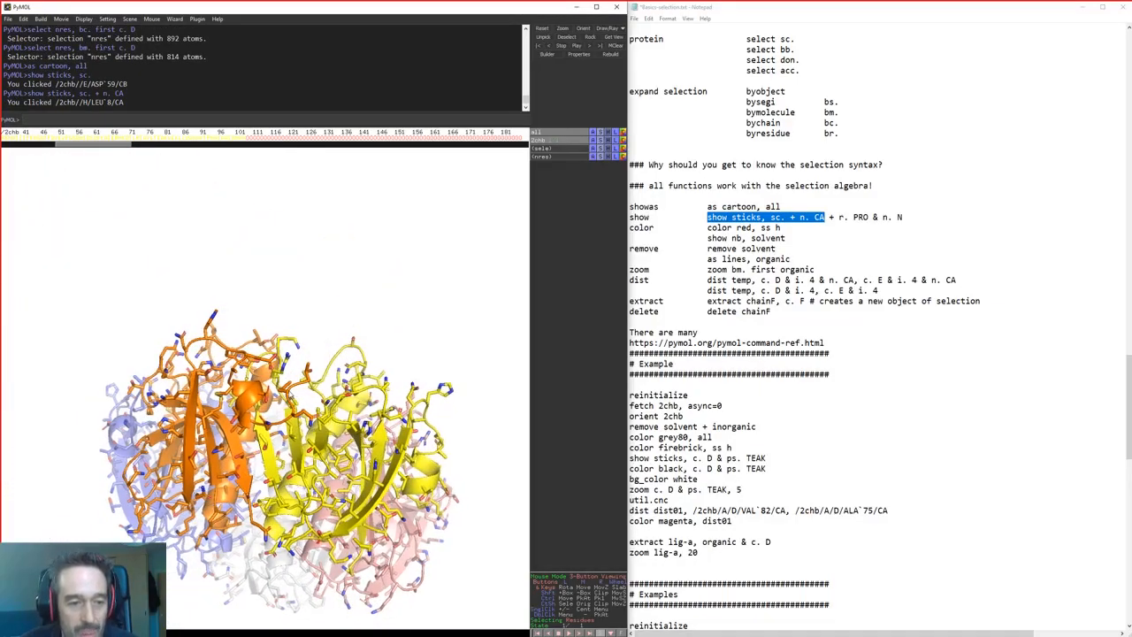
{"action": "right_click_drag", "start_coordinate": [289, 230], "coordinate": [297, 373]}
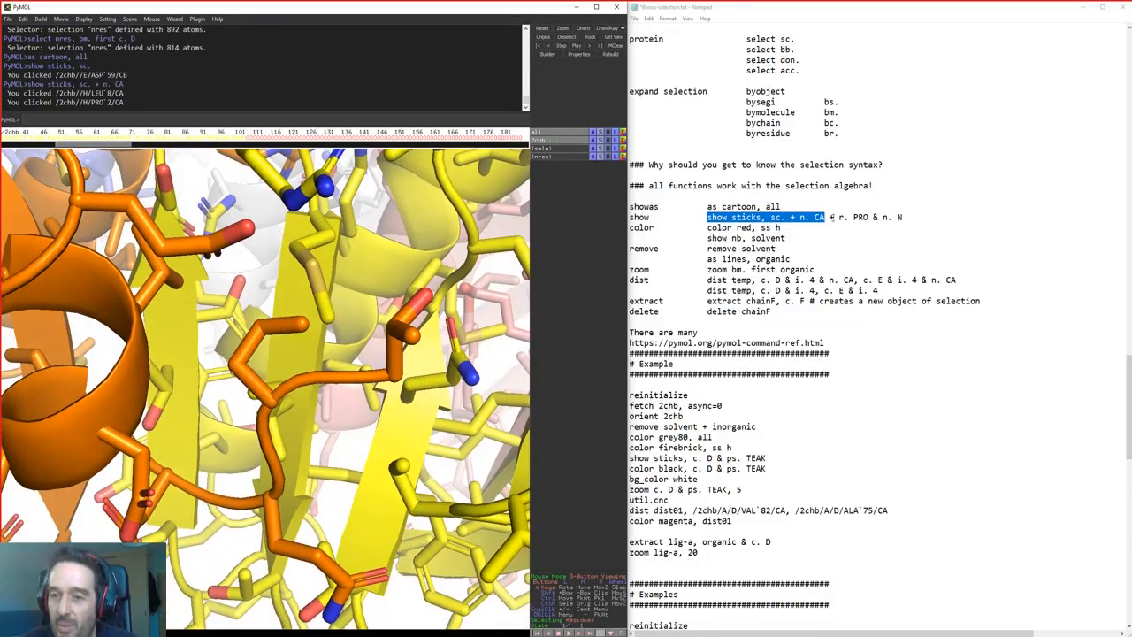
Run the full notes example "show sticks, sc. + n. CA + r. PRO & n. N" to include the proline nitrogens, and inspect the structure
{"action": "left_click", "coordinate": [780, 227]}
{"action": "left_click_drag", "start_coordinate": [705, 217], "coordinate": [812, 217]}
{"action": "left_click_drag", "start_coordinate": [810, 216], "coordinate": [902, 216]}
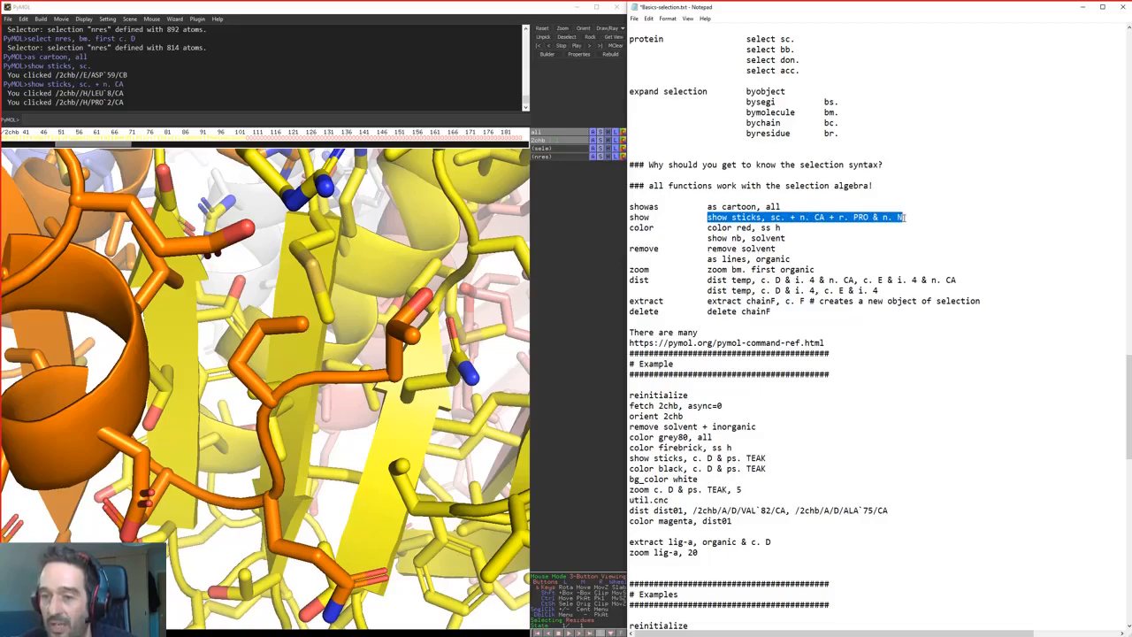
{"action": "key", "text": "ctrl+c"}
{"action": "left_click", "coordinate": [387, 120]}
{"action": "key", "text": "ctrl+v"}
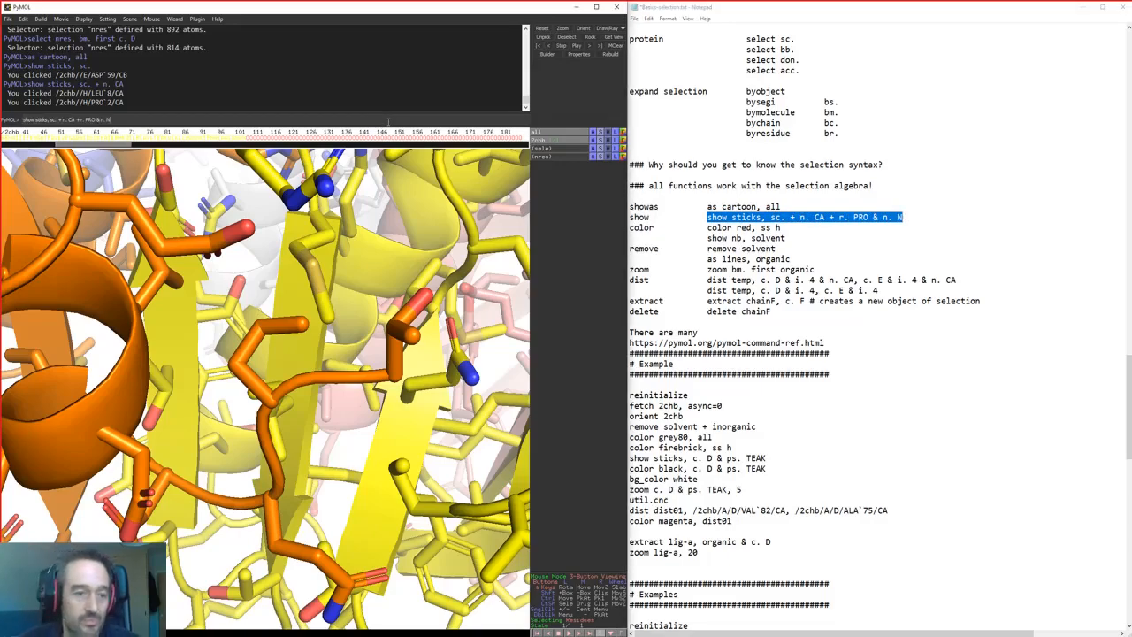
{"action": "key", "text": "Return"}
{"action": "right_click_drag", "start_coordinate": [236, 537], "coordinate": [288, 410]}
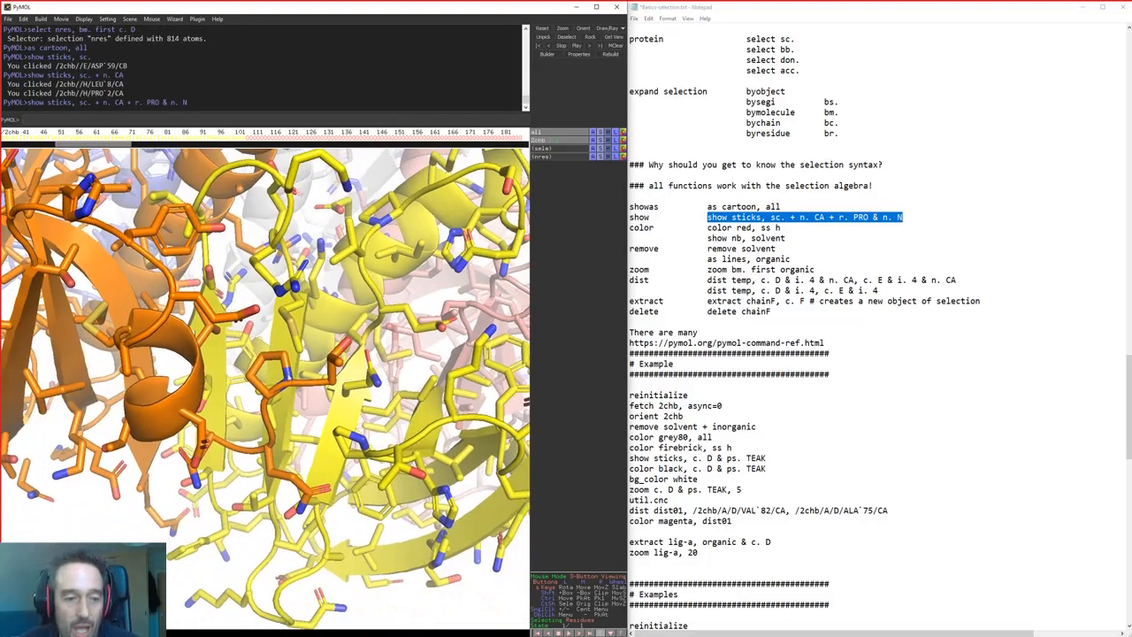
{"action": "left_click_drag", "start_coordinate": [286, 386], "coordinate": [334, 376]}
{"action": "right_click_drag", "start_coordinate": [334, 376], "coordinate": [327, 287]}
{"action": "left_click_drag", "start_coordinate": [327, 288], "coordinate": [281, 491]}
{"action": "middle_click_drag", "start_coordinate": [338, 373], "coordinate": [310, 385]}
Color all helices red by running the notes' "color red, ss h" command
{"action": "left_click", "coordinate": [786, 259]}
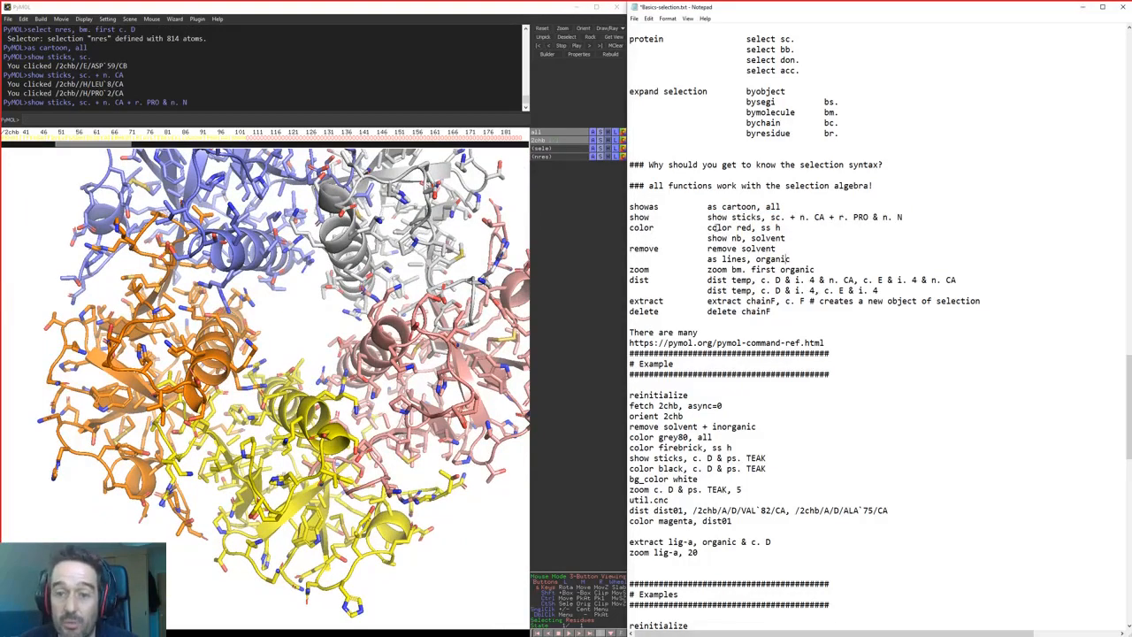
{"action": "left_click_drag", "start_coordinate": [758, 227], "coordinate": [807, 230]}
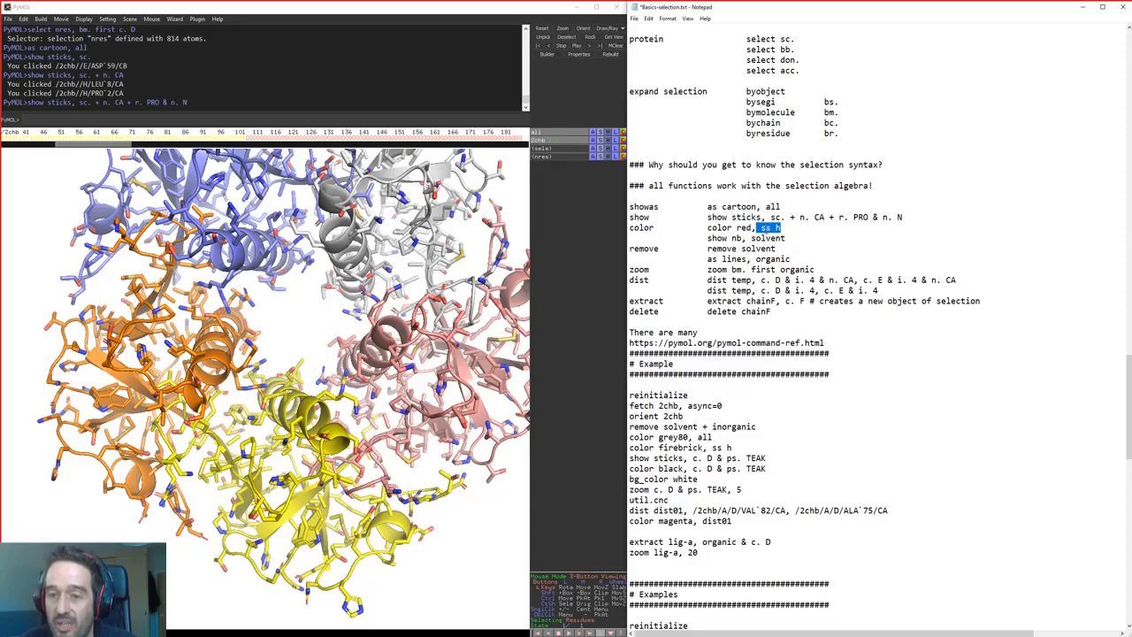
{"action": "left_click_drag", "start_coordinate": [707, 229], "coordinate": [790, 230]}
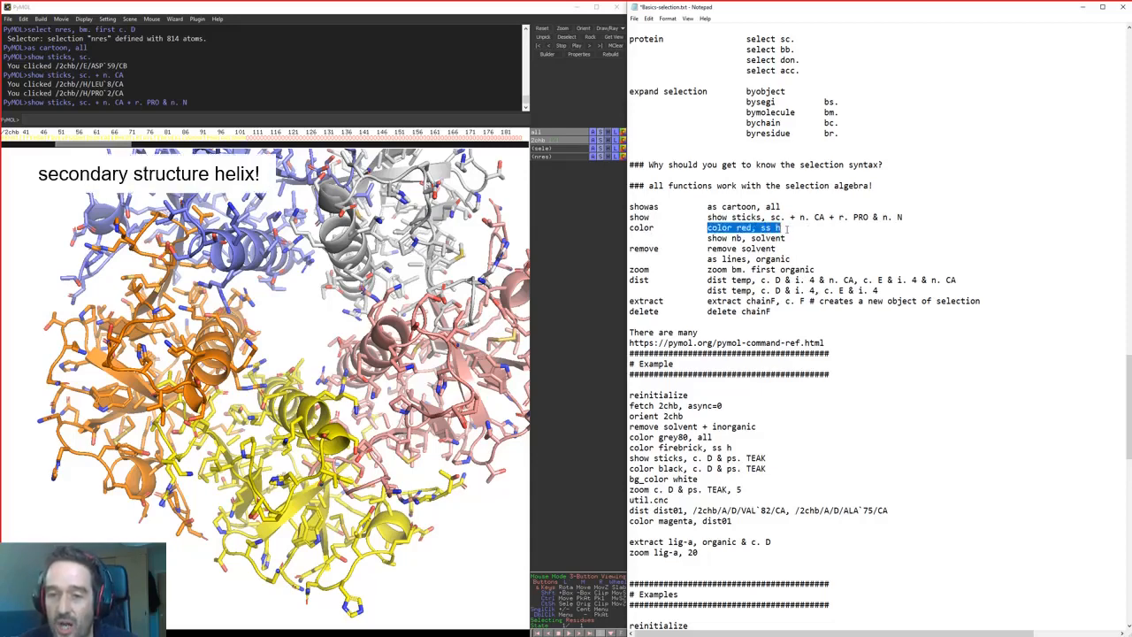
{"action": "left_click", "coordinate": [705, 227]}
{"action": "left_click_drag", "start_coordinate": [705, 227], "coordinate": [797, 229]}
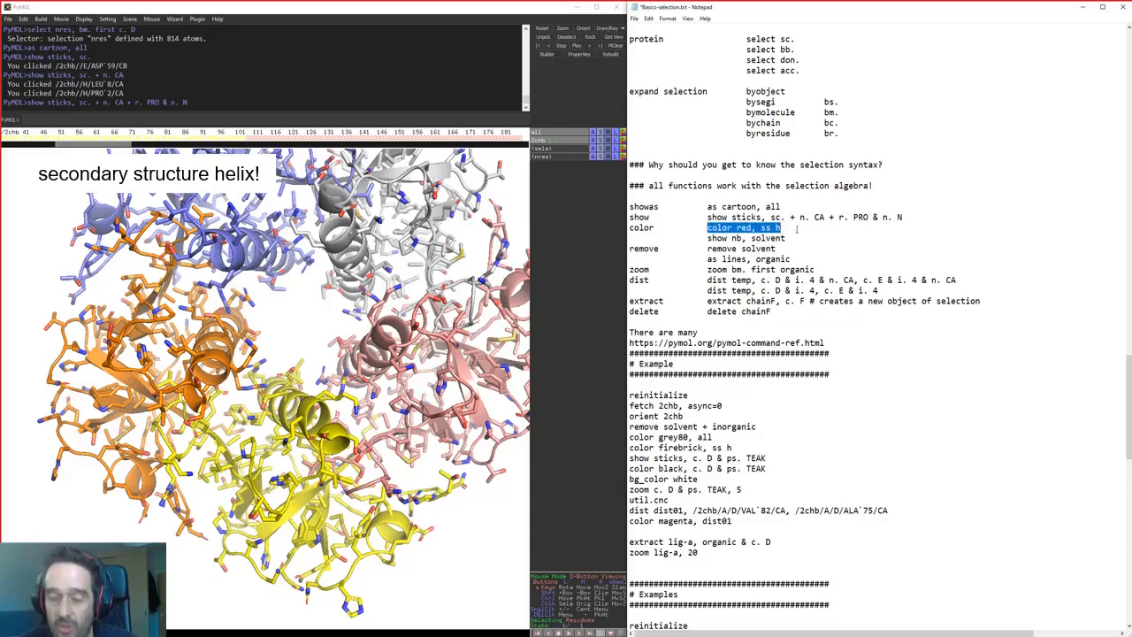
{"action": "left_click", "coordinate": [485, 121]}
{"action": "key", "text": "ctrl+v"}
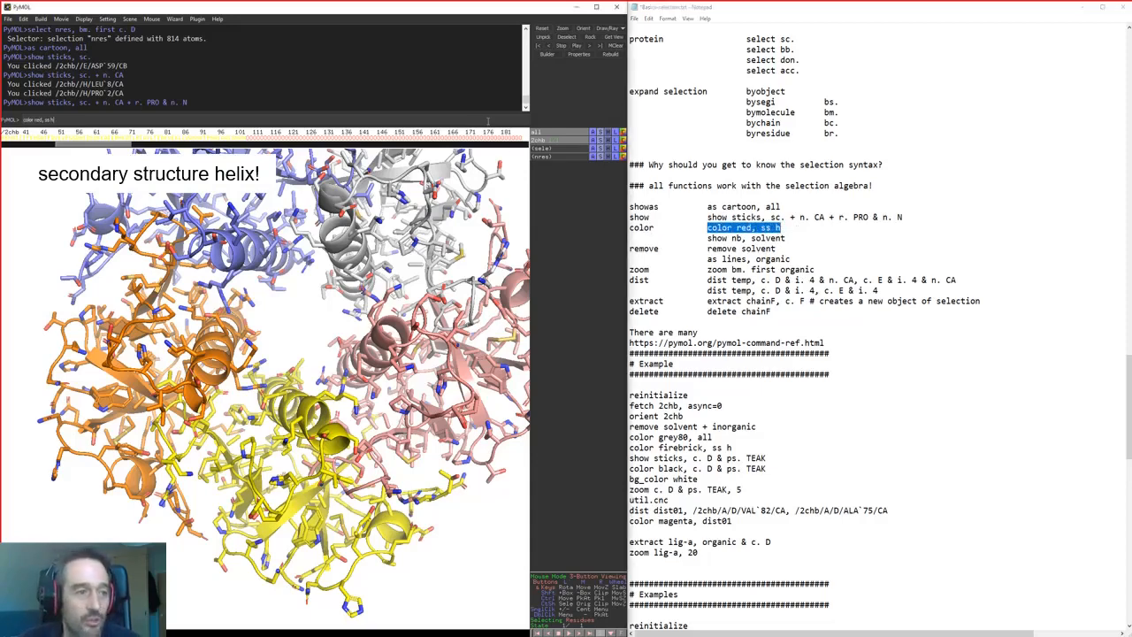
{"action": "key", "text": "Return"}
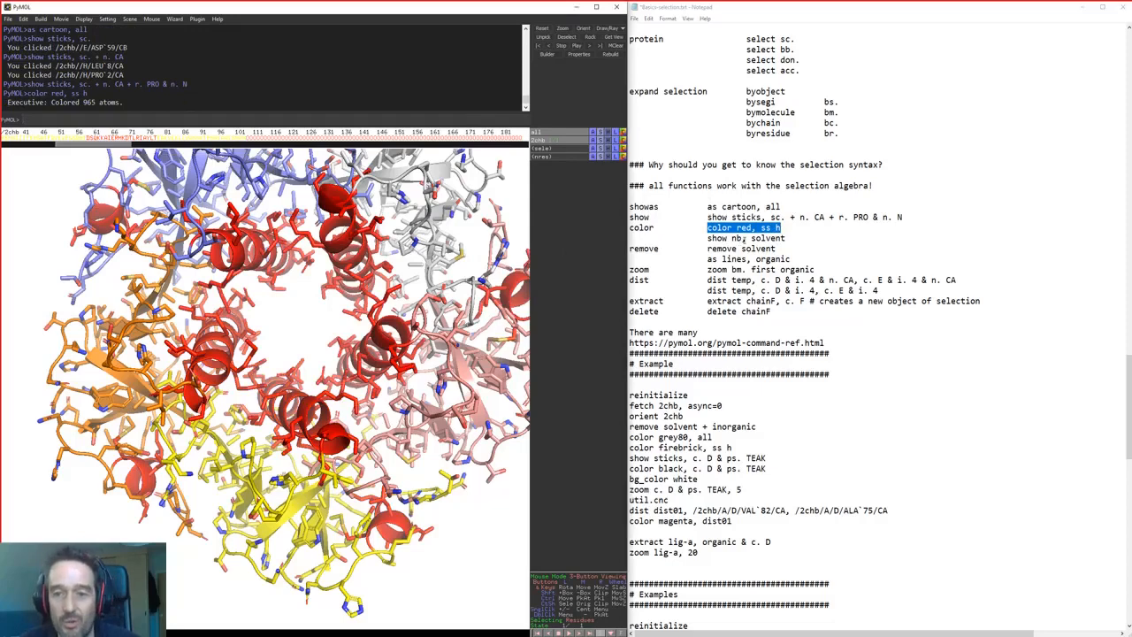
Display the solvent as nonbonded atoms by running "show nb, solvent", and view the structure from the side
{"action": "left_click", "coordinate": [780, 227]}
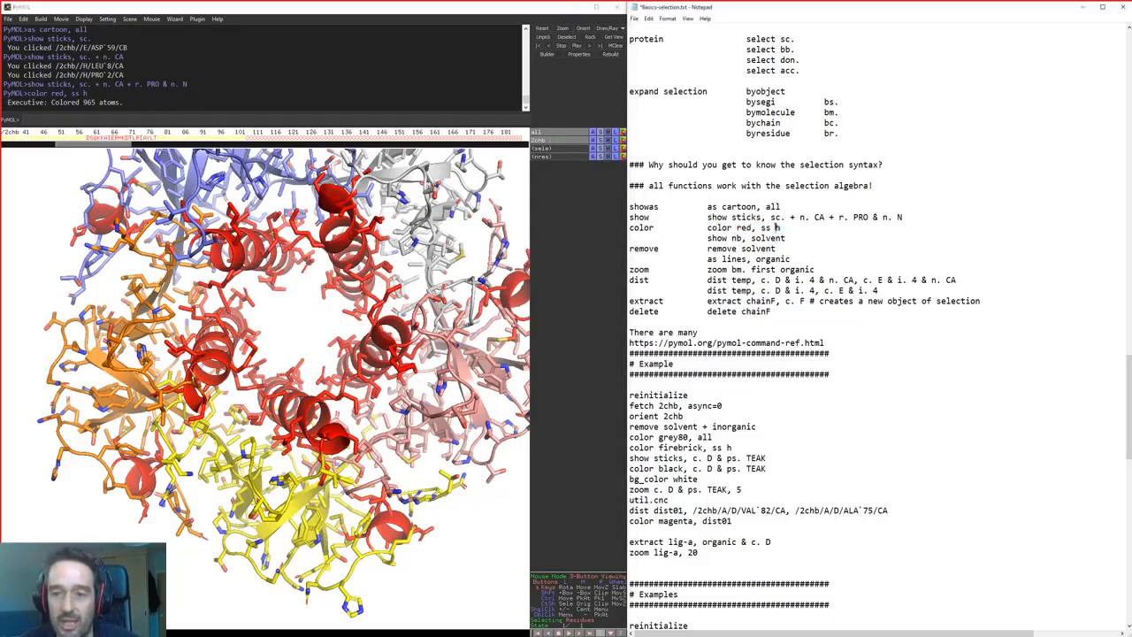
{"action": "left_click_drag", "start_coordinate": [705, 238], "coordinate": [807, 238]}
{"action": "key", "text": "ctrl+c"}
{"action": "left_click", "coordinate": [326, 119]}
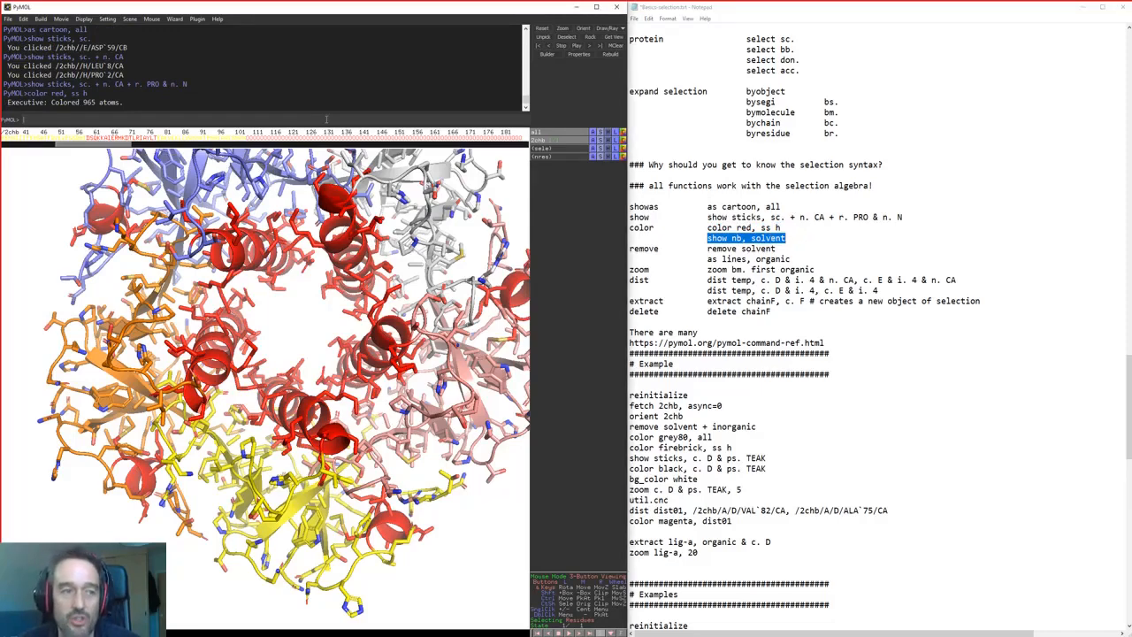
{"action": "key", "text": "ctrl+v"}
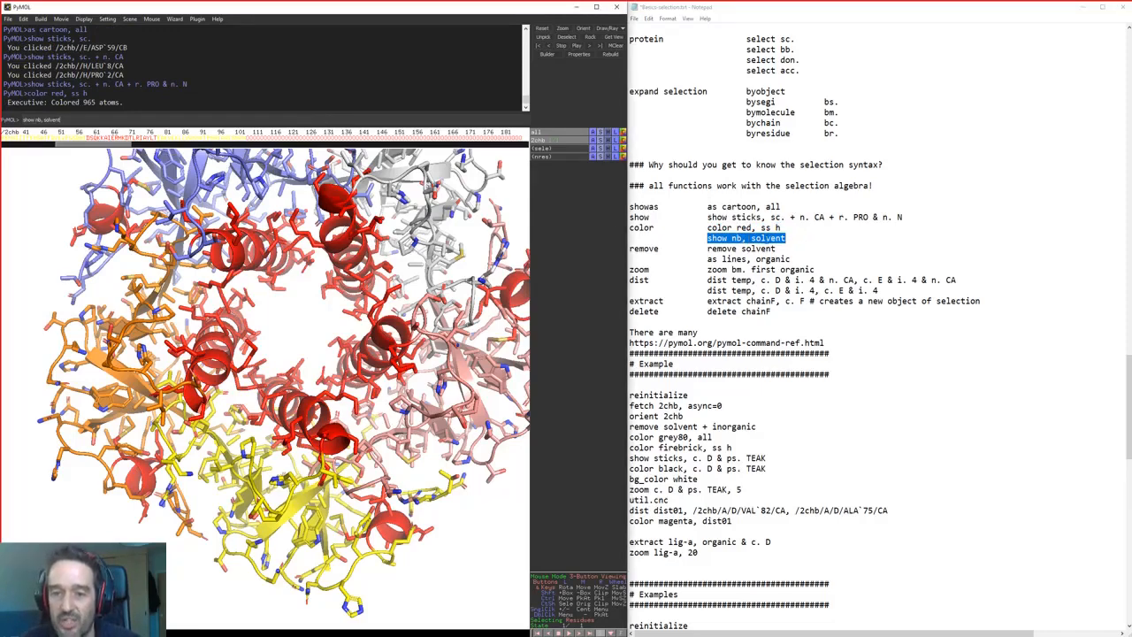
{"action": "key", "text": "Return"}
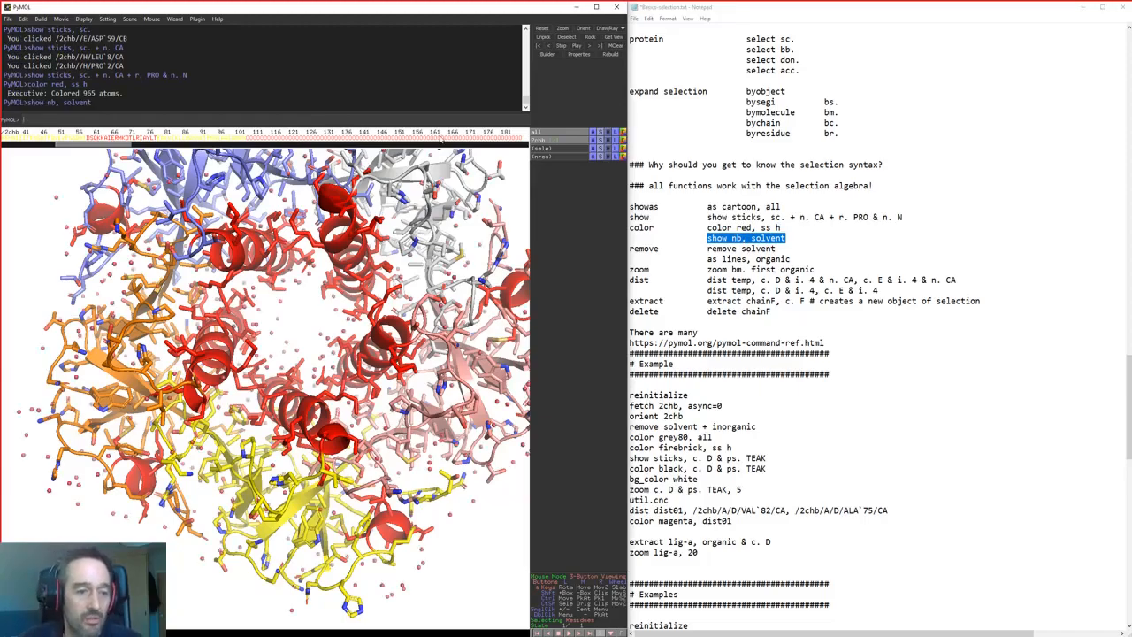
{"action": "left_click_drag", "start_coordinate": [237, 476], "coordinate": [256, 421]}
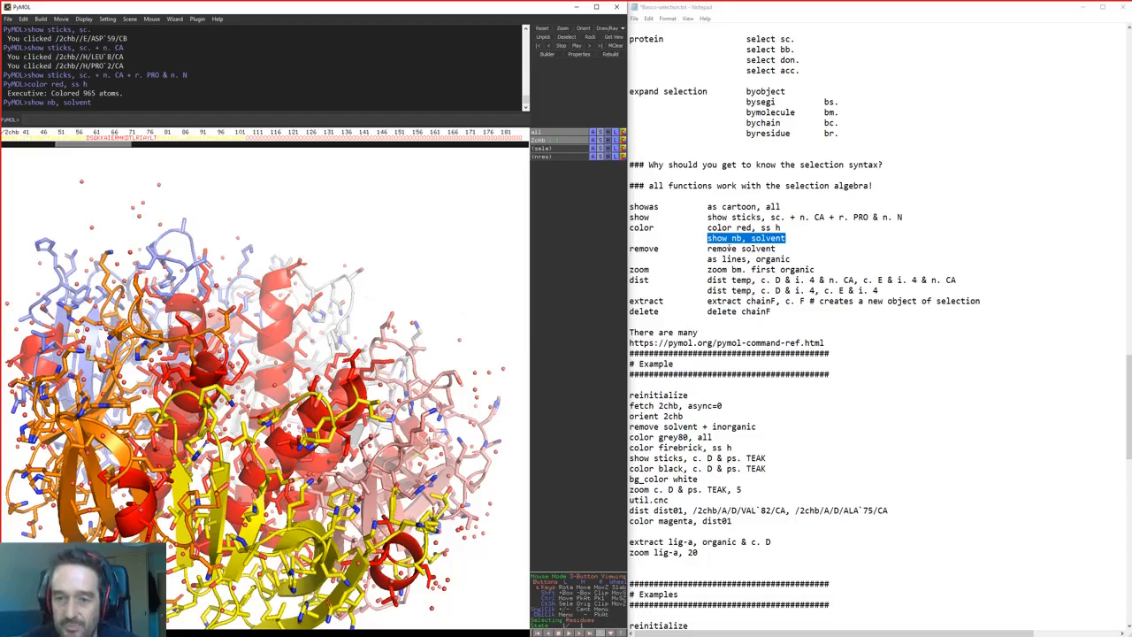
Delete the water molecules from 2chb by running the notes' "remove solvent" command
{"action": "left_click_drag", "start_coordinate": [707, 249], "coordinate": [811, 251]}
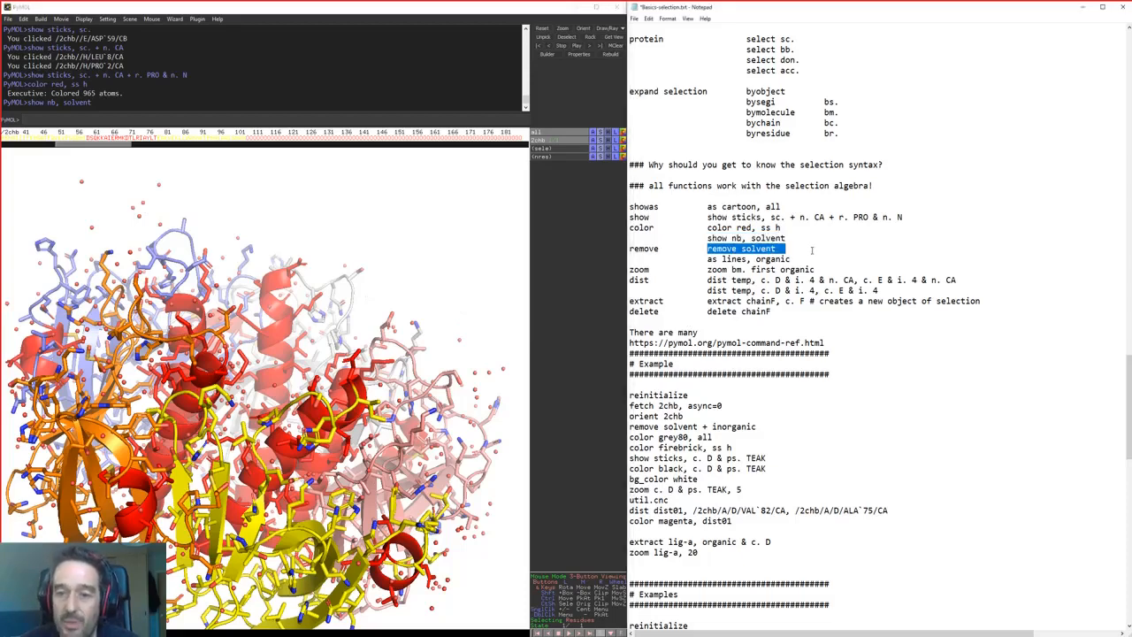
{"action": "left_click", "coordinate": [495, 119]}
{"action": "key", "text": "ctrl+v"}
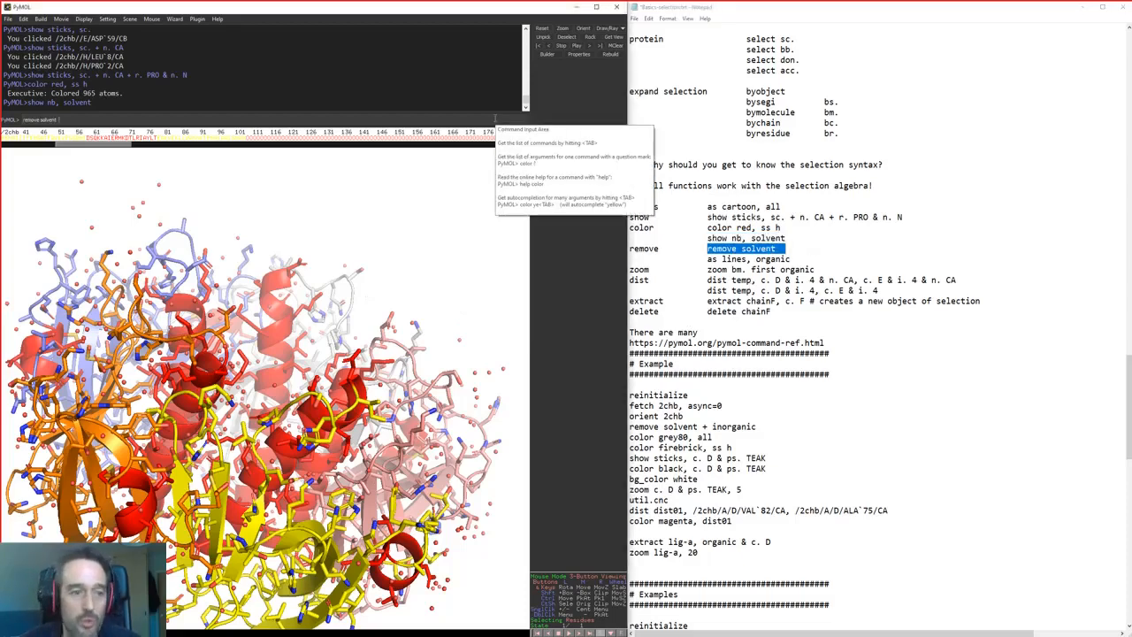
{"action": "key", "text": "Return"}
{"action": "left_click", "coordinate": [823, 228]}
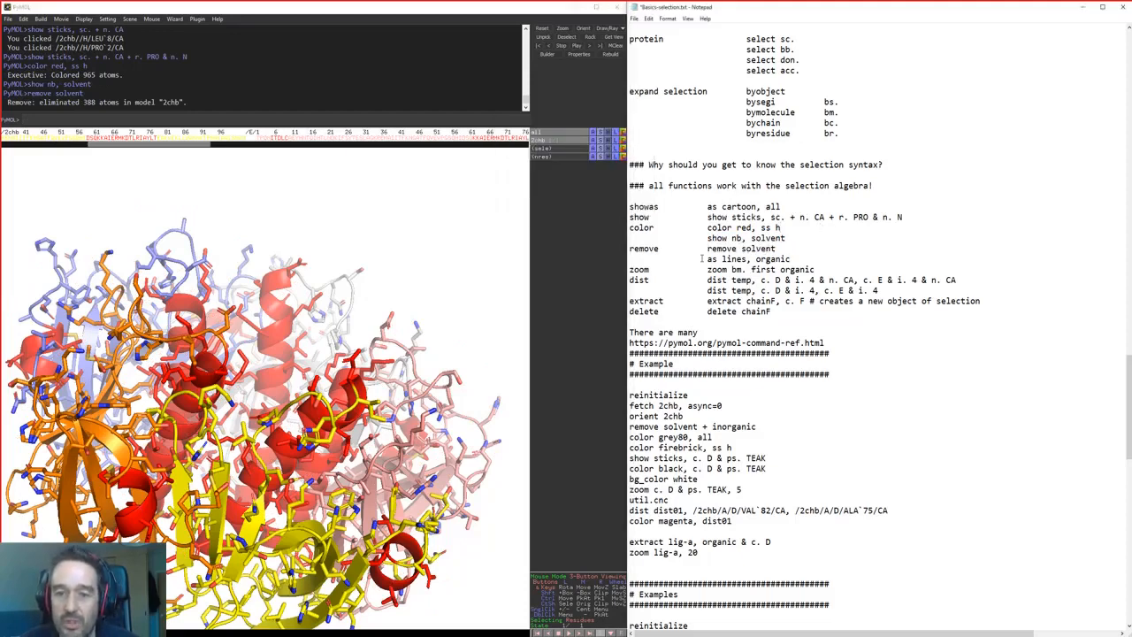
Display the organic molecules of 2chb as lines by running the notes' "as lines, organic" command, and center the view on a ligand
{"action": "left_click_drag", "start_coordinate": [706, 258], "coordinate": [792, 259]}
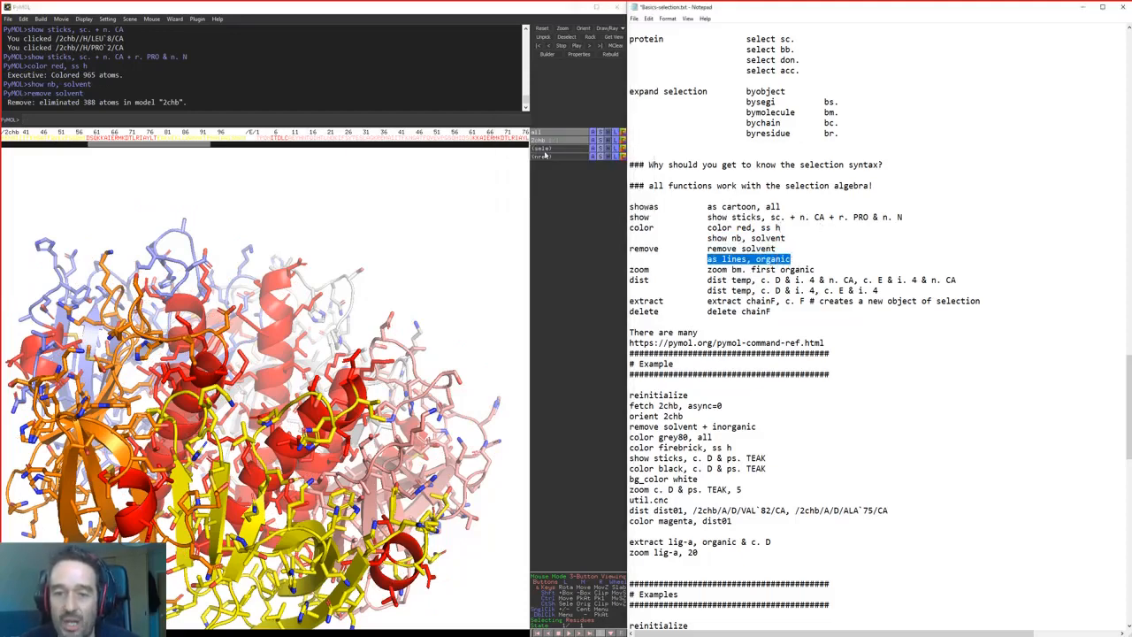
{"action": "left_click", "coordinate": [439, 121]}
{"action": "key", "text": "ctrl+v"}
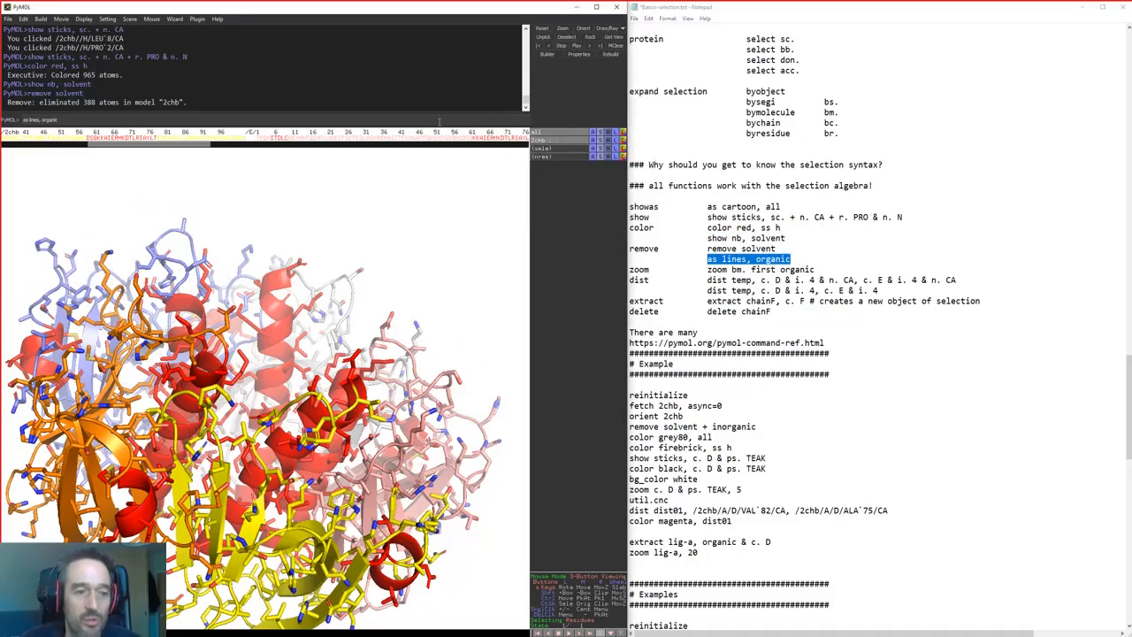
{"action": "key", "text": "Return"}
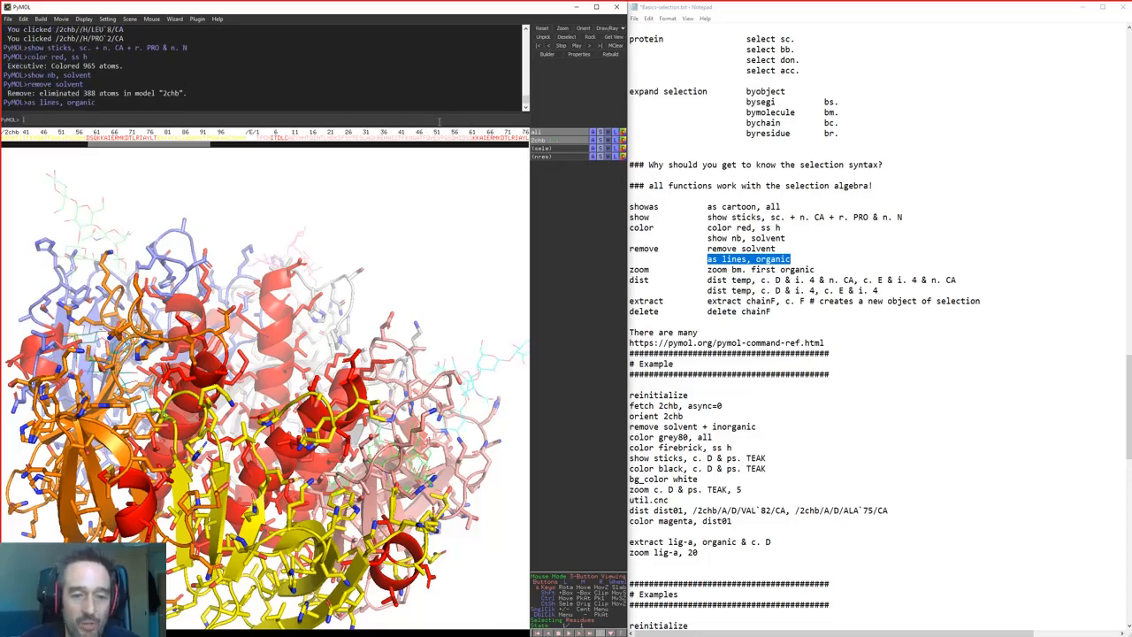
{"action": "middle_click", "coordinate": [488, 371]}
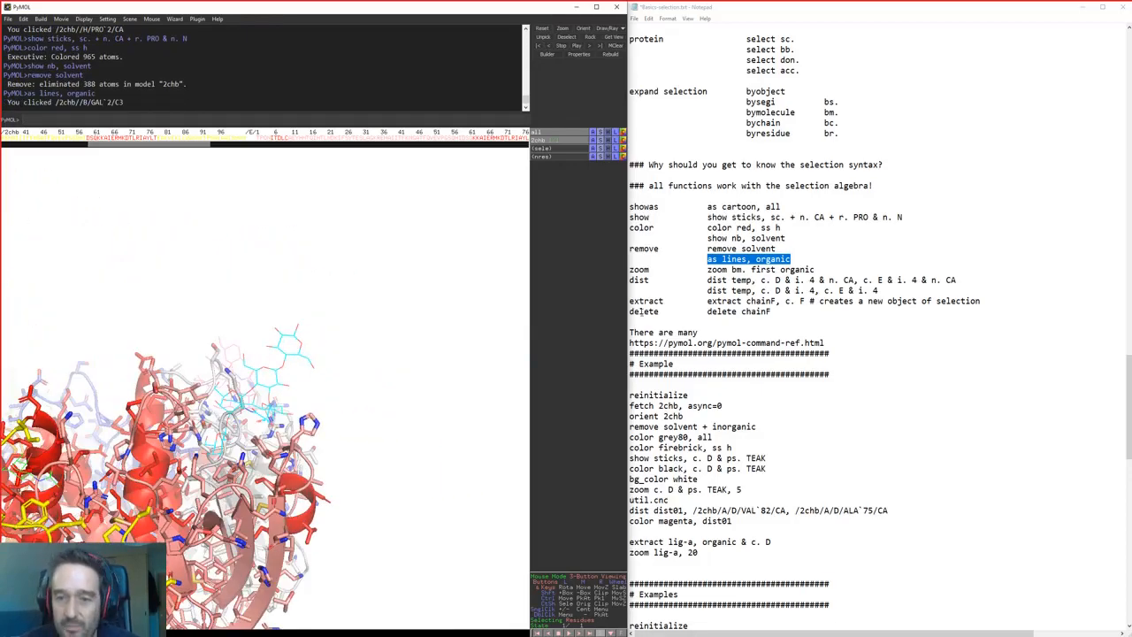
Zoom to the whole first organic molecule by running the notes' "zoom bm. first organic" command, and highlight its selection expression
{"action": "left_click_drag", "start_coordinate": [708, 268], "coordinate": [814, 269]}
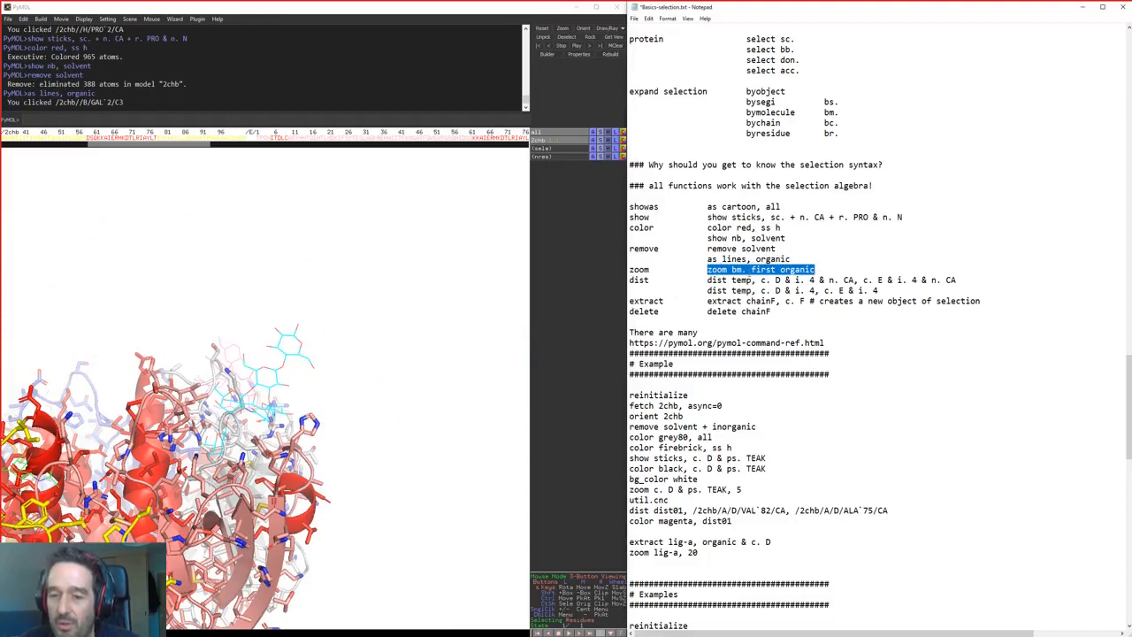
{"action": "left_click", "coordinate": [396, 120]}
{"action": "key", "text": "ctrl+v"}
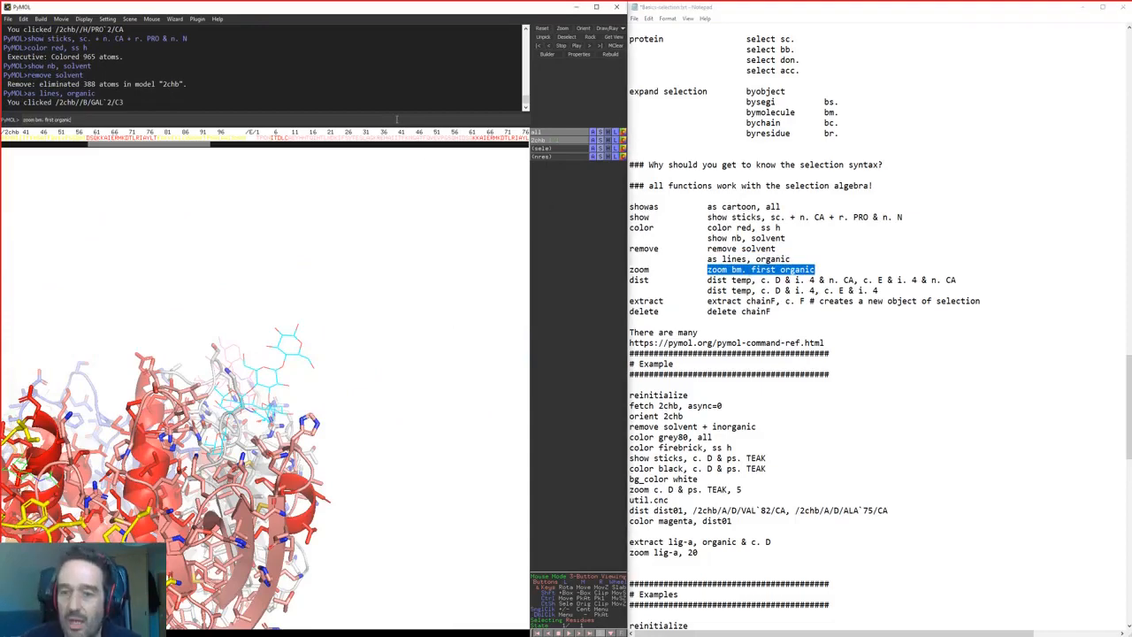
{"action": "key", "text": "Return"}
{"action": "left_click_drag", "start_coordinate": [280, 366], "coordinate": [189, 461]}
{"action": "left_click_drag", "start_coordinate": [731, 269], "coordinate": [784, 269]}
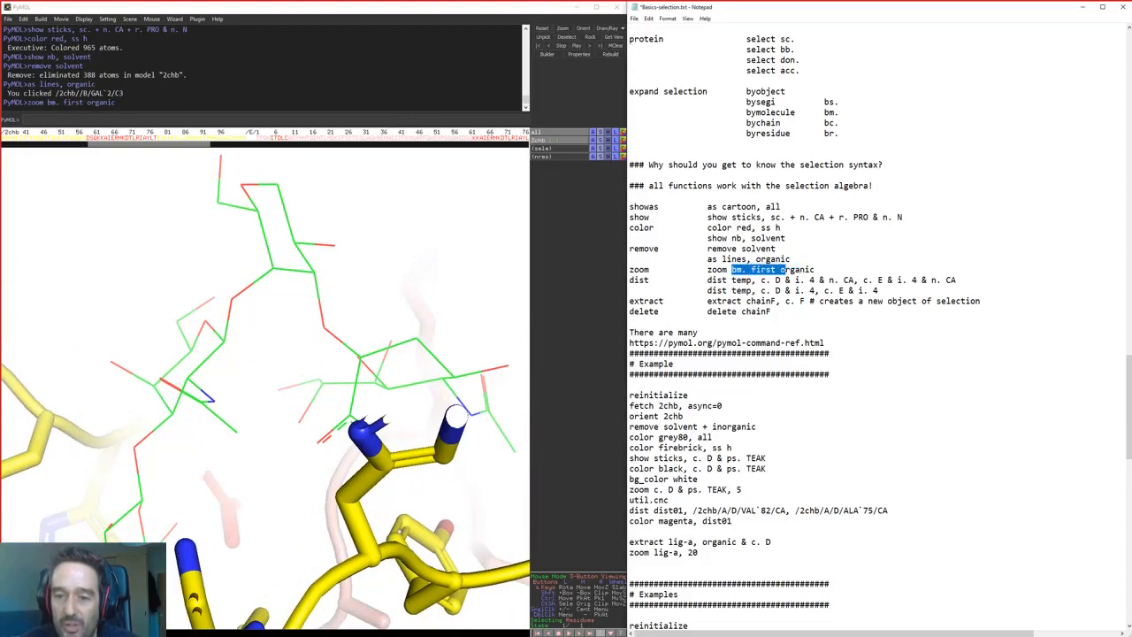
{"action": "left_click", "coordinate": [776, 269]}
Run the zoom command without the bymolecule operator, as "zoom first organic", and rotate the view for comparison
{"action": "left_click_drag", "start_coordinate": [707, 269], "coordinate": [822, 266]}
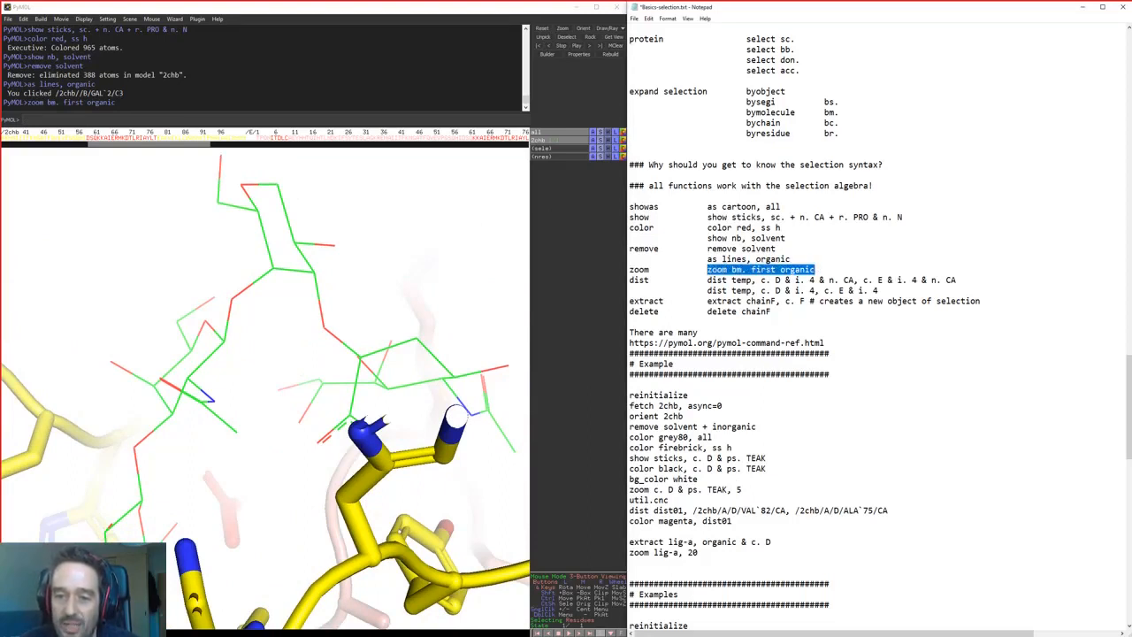
{"action": "left_click", "coordinate": [123, 118]}
{"action": "key", "text": "ctrl+v"}
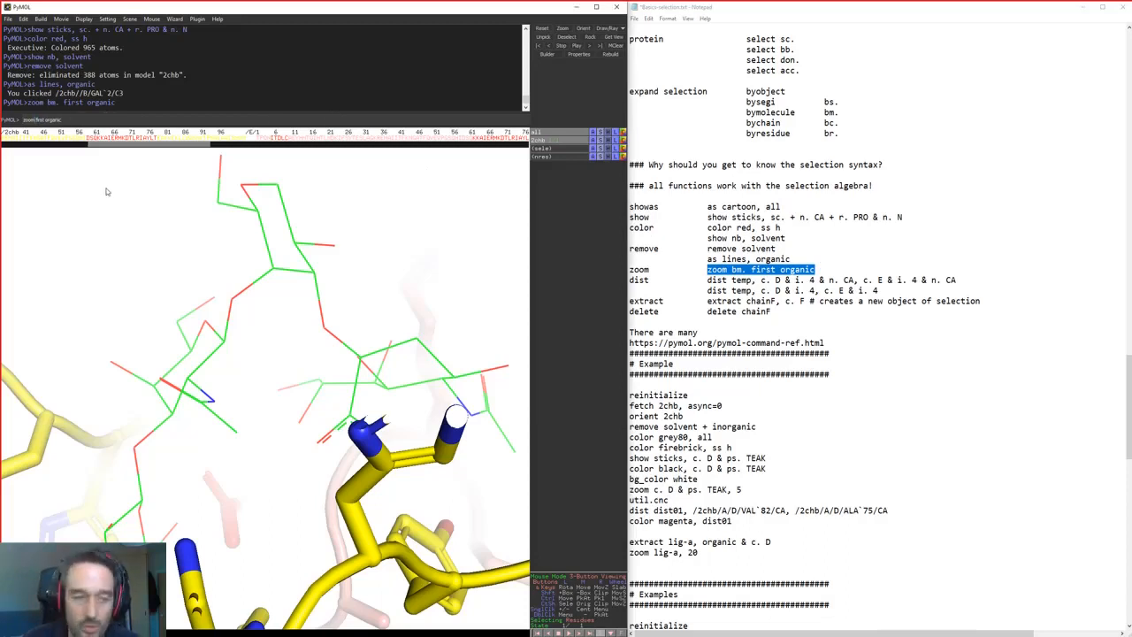
{"action": "key", "text": "Return"}
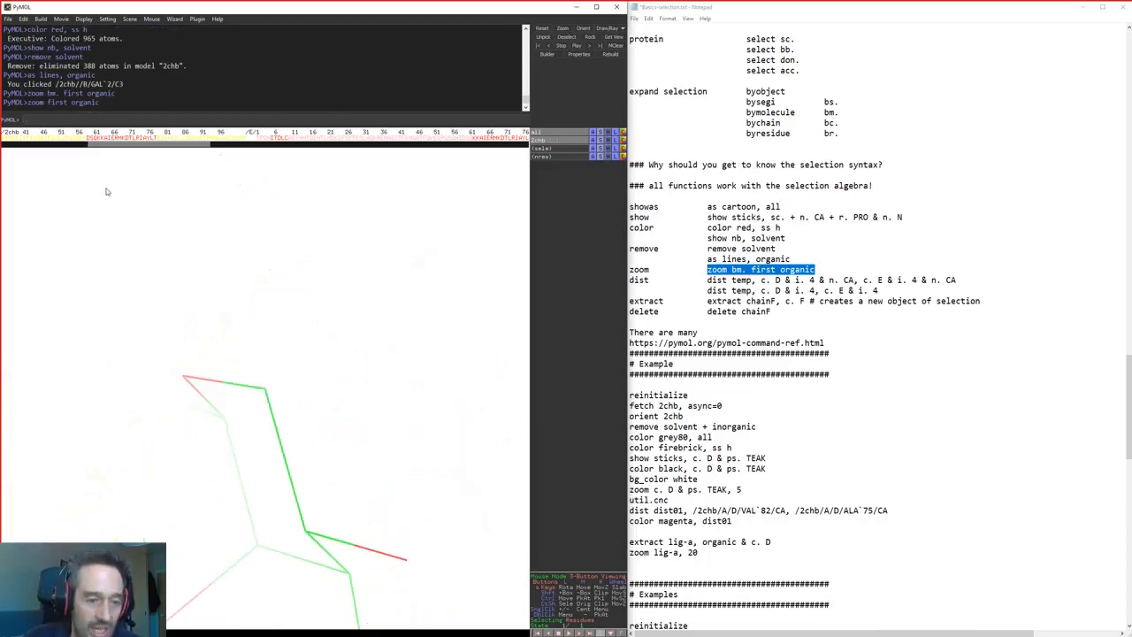
{"action": "left_click_drag", "start_coordinate": [105, 191], "coordinate": [365, 364]}
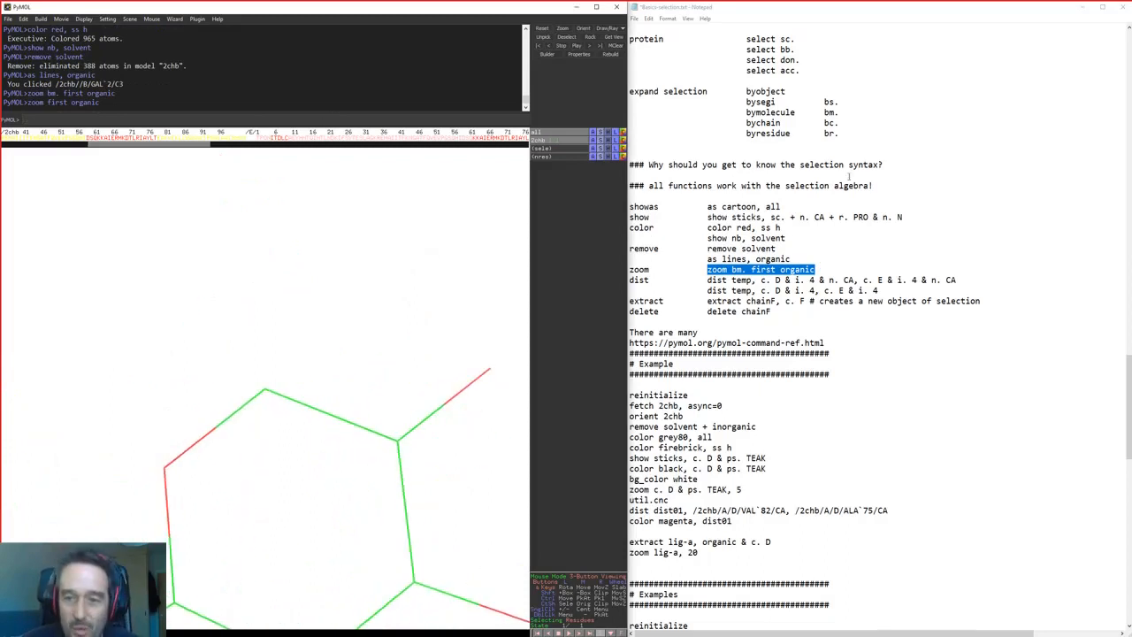
Run the original "zoom bm. first organic" command again to frame the complete ligand, and rotate it
{"action": "left_click", "coordinate": [785, 238]}
{"action": "left_click_drag", "start_coordinate": [708, 269], "coordinate": [814, 269]}
{"action": "key", "text": "ctrl+c"}
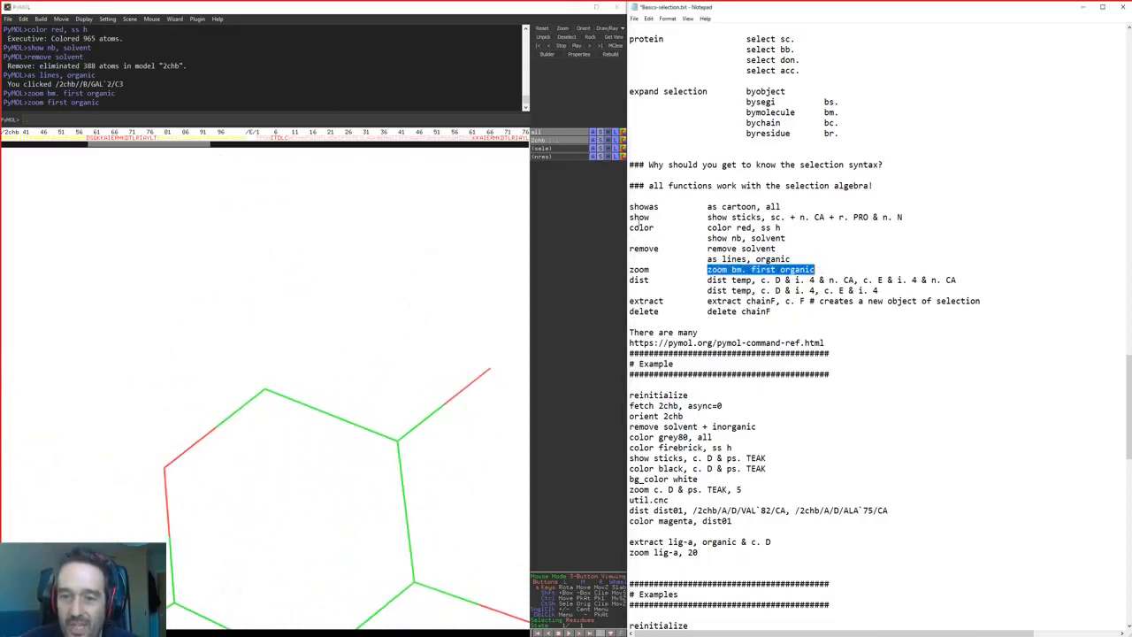
{"action": "left_click", "coordinate": [434, 117]}
{"action": "key", "text": "ctrl+v"}
{"action": "key", "text": "Return"}
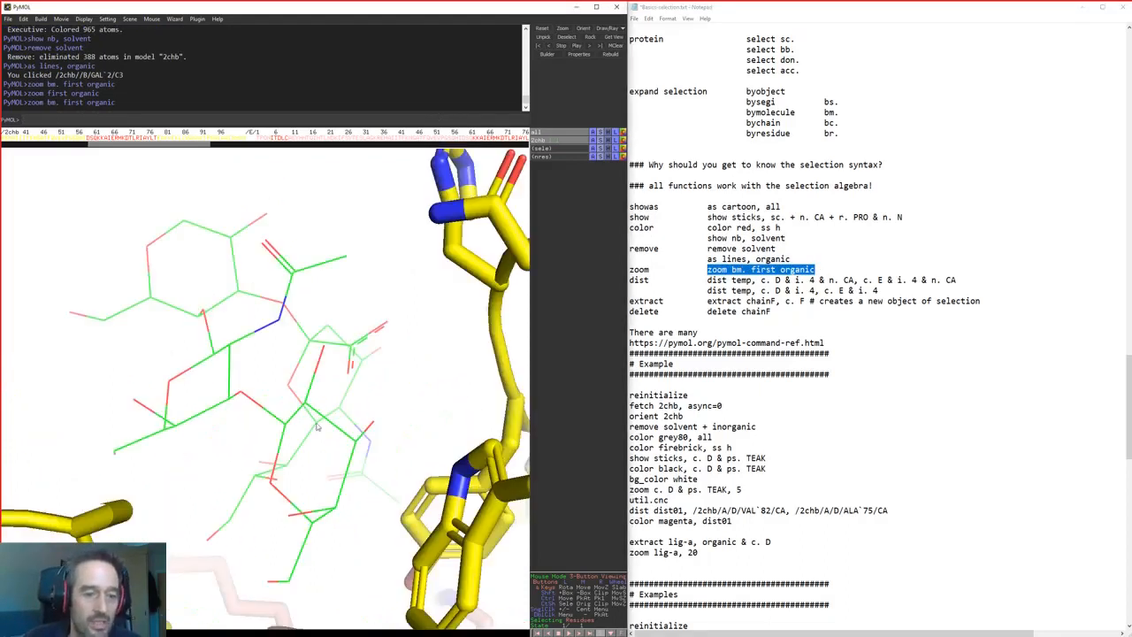
{"action": "left_click_drag", "start_coordinate": [177, 420], "coordinate": [225, 374]}
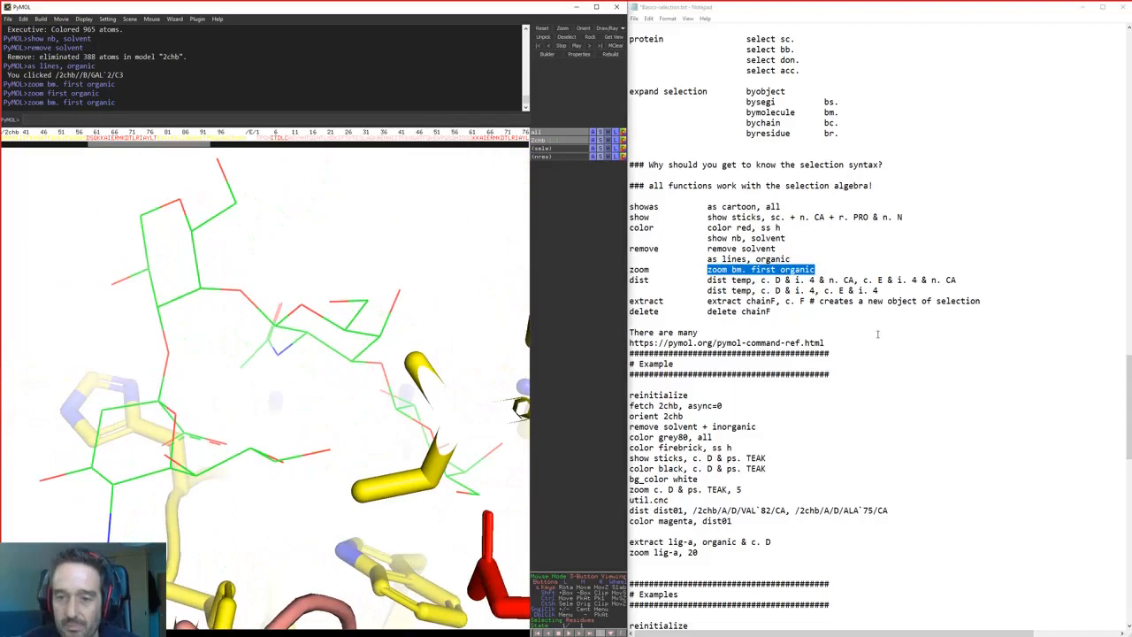
Rename the object in the notes' second dist example to temp1
{"action": "left_click_drag", "start_coordinate": [707, 280], "coordinate": [730, 280]}
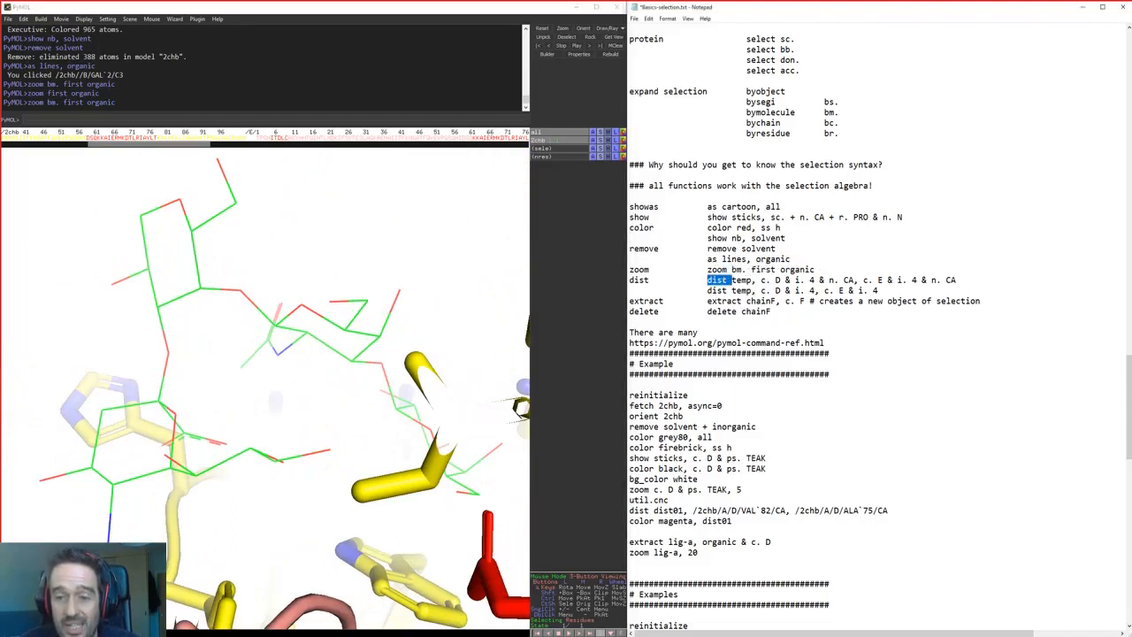
{"action": "left_click_drag", "start_coordinate": [708, 280], "coordinate": [758, 281]}
{"action": "left_click", "coordinate": [753, 283]}
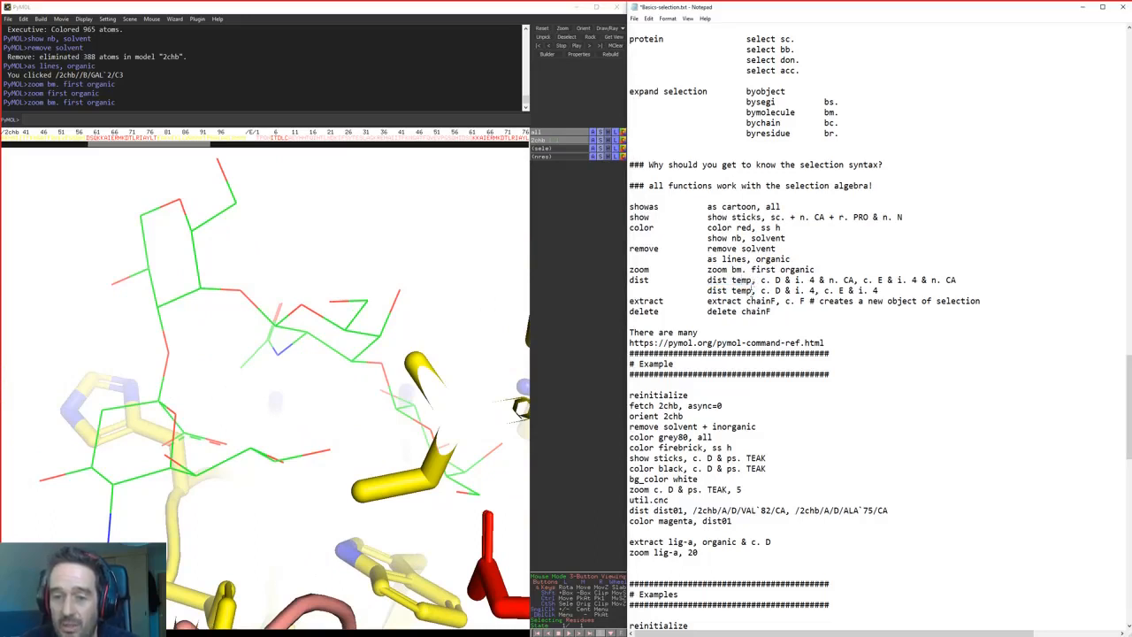
{"action": "type", "text": "1"}
Measure between the residue 4 CA atoms of chains D and E by running "dist temp, c. D & i. 4 & n. CA, c. E & i. 4 & n. CA"
{"action": "left_click_drag", "start_coordinate": [732, 280], "coordinate": [759, 281]}
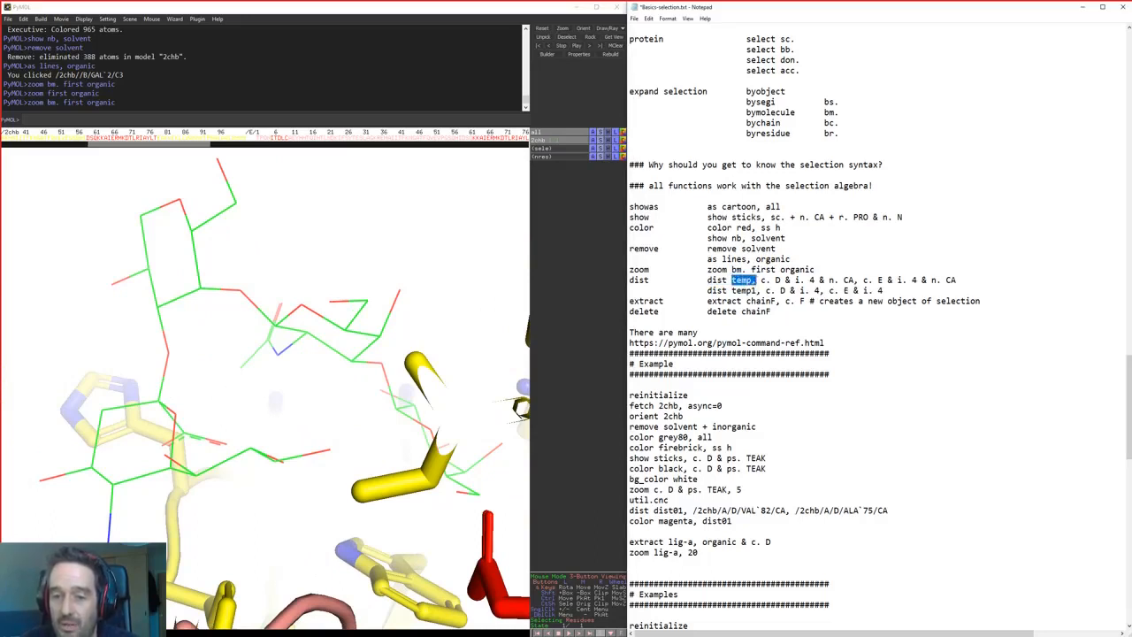
{"action": "left_click", "coordinate": [754, 280]}
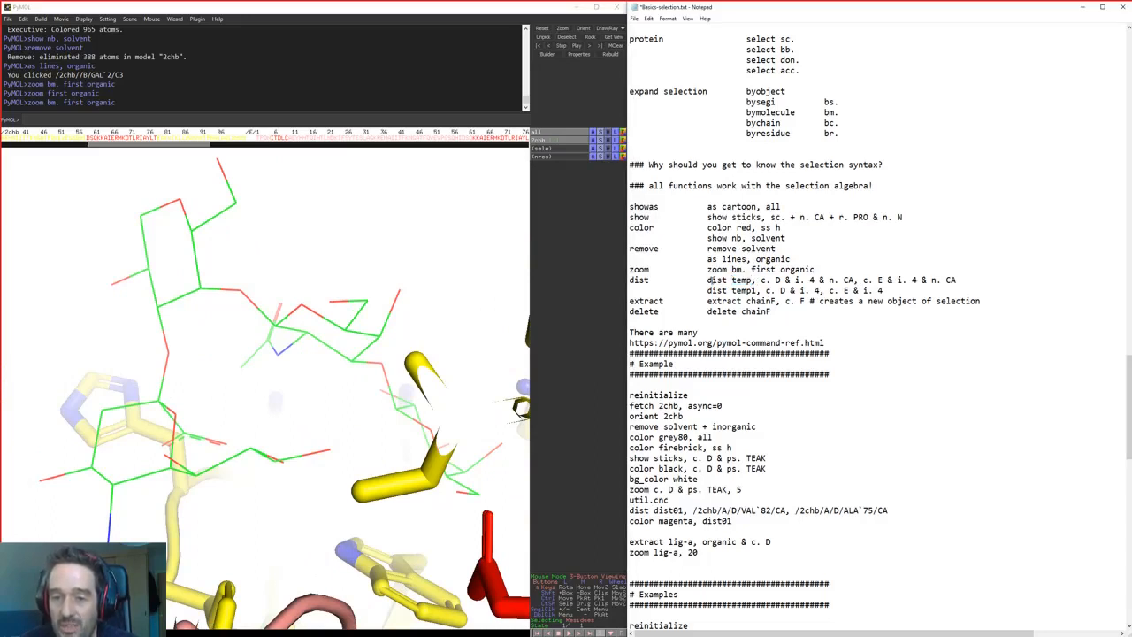
{"action": "left_click_drag", "start_coordinate": [707, 280], "coordinate": [761, 280]}
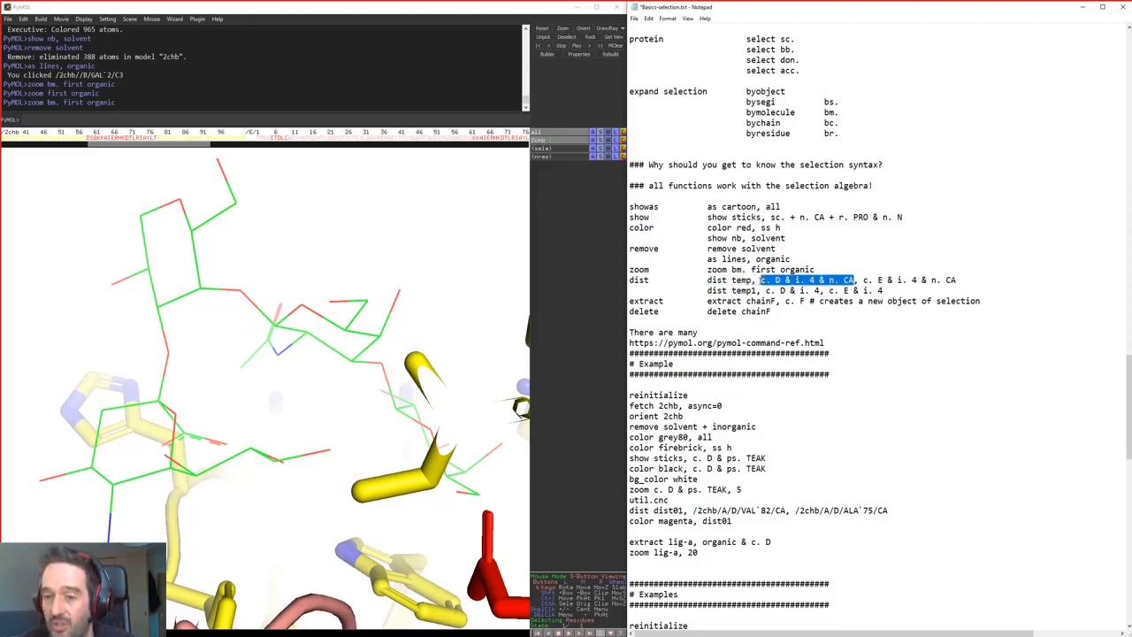
{"action": "left_click_drag", "start_coordinate": [858, 280], "coordinate": [974, 277]}
{"action": "left_click_drag", "start_coordinate": [862, 280], "coordinate": [957, 280]}
{"action": "left_click_drag", "start_coordinate": [707, 280], "coordinate": [957, 280]}
{"action": "key", "text": "ctrl+c"}
{"action": "left_click", "coordinate": [375, 120]}
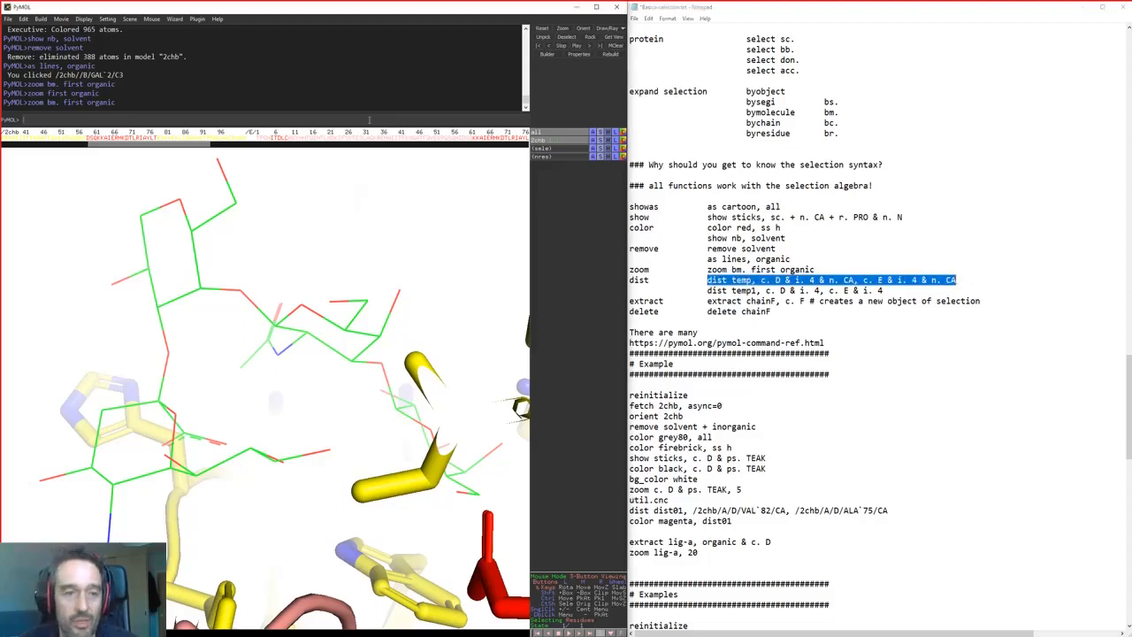
{"action": "key", "text": "ctrl+v"}
{"action": "key", "text": "Return"}
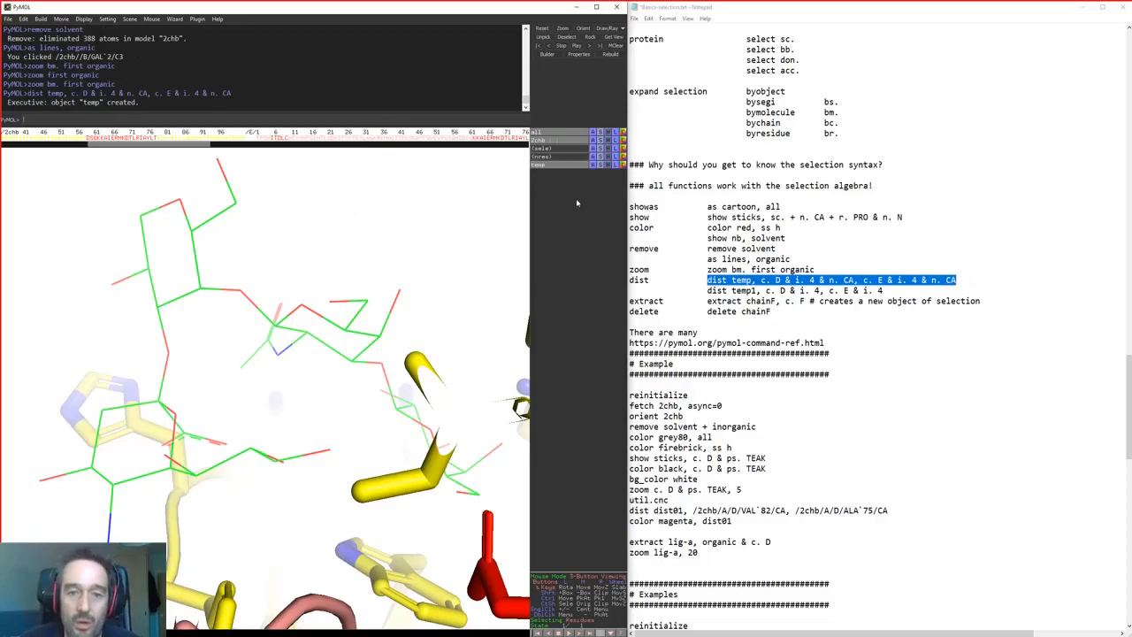
Center the view on the temp distance, inspect the dashed line from the side, and look up the Measurement wizard
{"action": "middle_click", "coordinate": [537, 167]}
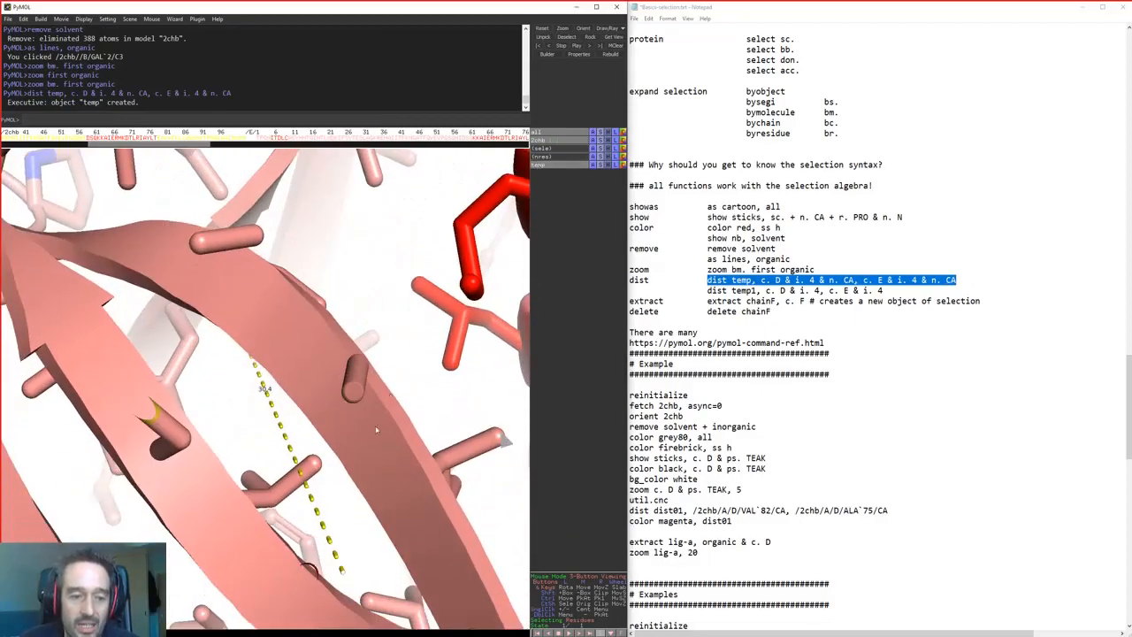
{"action": "right_click_drag", "start_coordinate": [373, 495], "coordinate": [361, 426]}
{"action": "left_click_drag", "start_coordinate": [361, 426], "coordinate": [223, 469]}
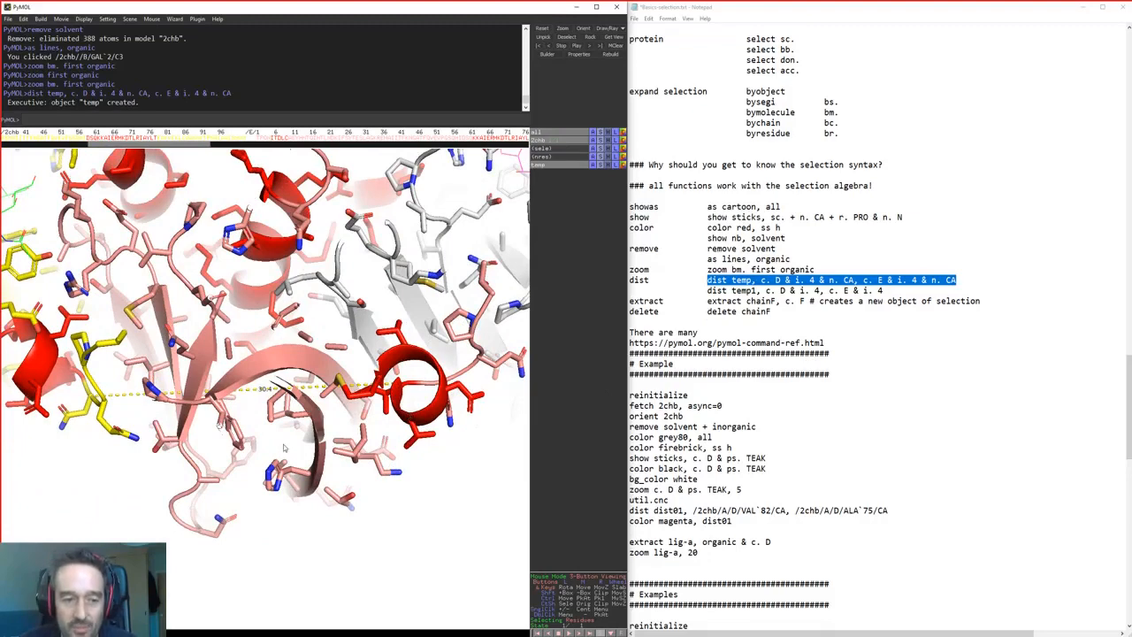
{"action": "left_click", "coordinate": [176, 18]}
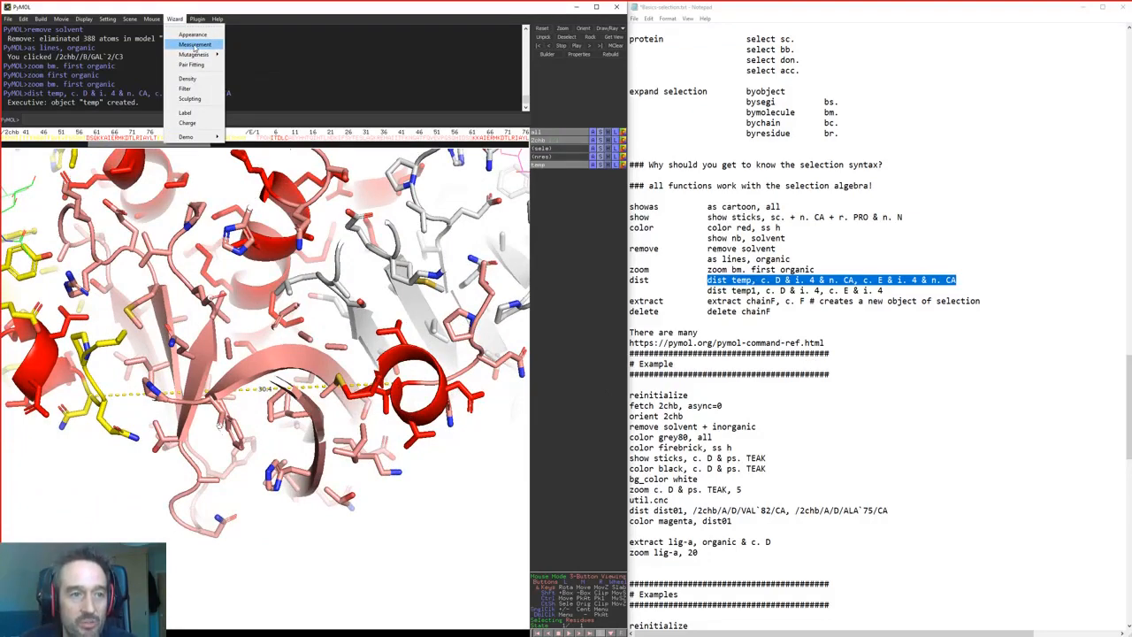
Measure between all atoms of residue 4 in chains D and E by running "dist temp1, c. D & i. 4, c. E & i. 4", and inspect the result
{"action": "left_click", "coordinate": [707, 290]}
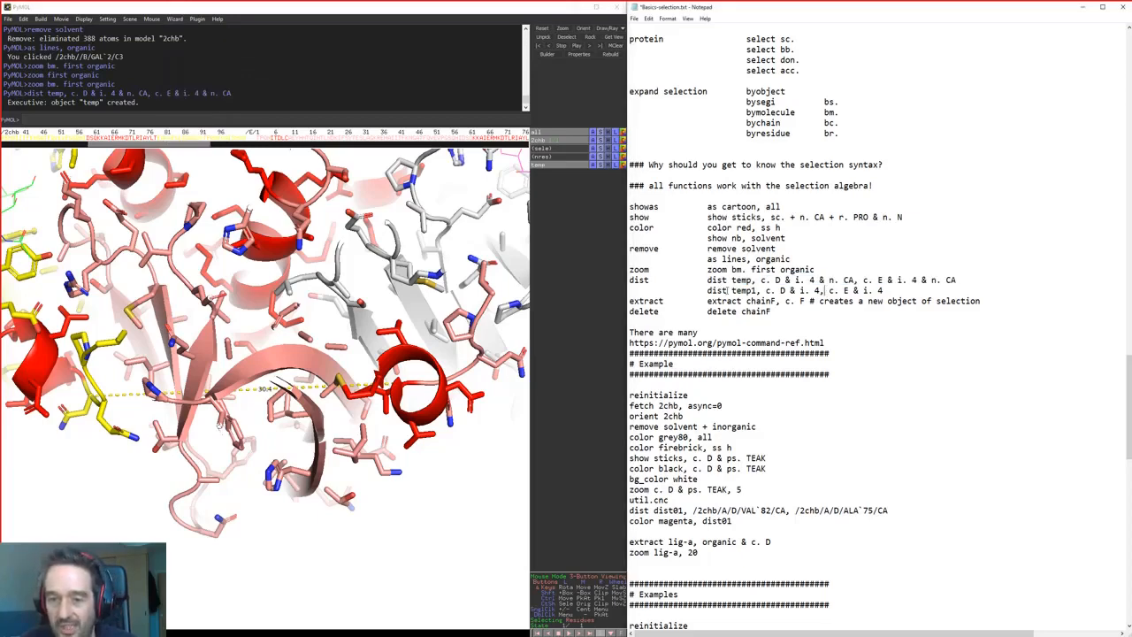
{"action": "left_click_drag", "start_coordinate": [707, 290], "coordinate": [919, 295]}
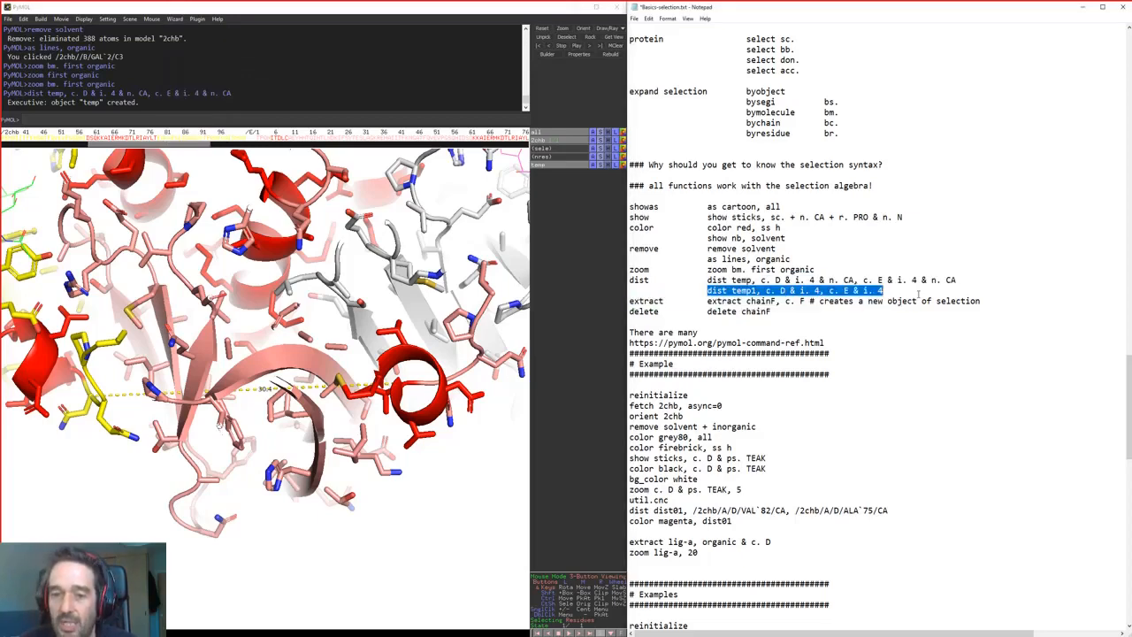
{"action": "left_click", "coordinate": [864, 302]}
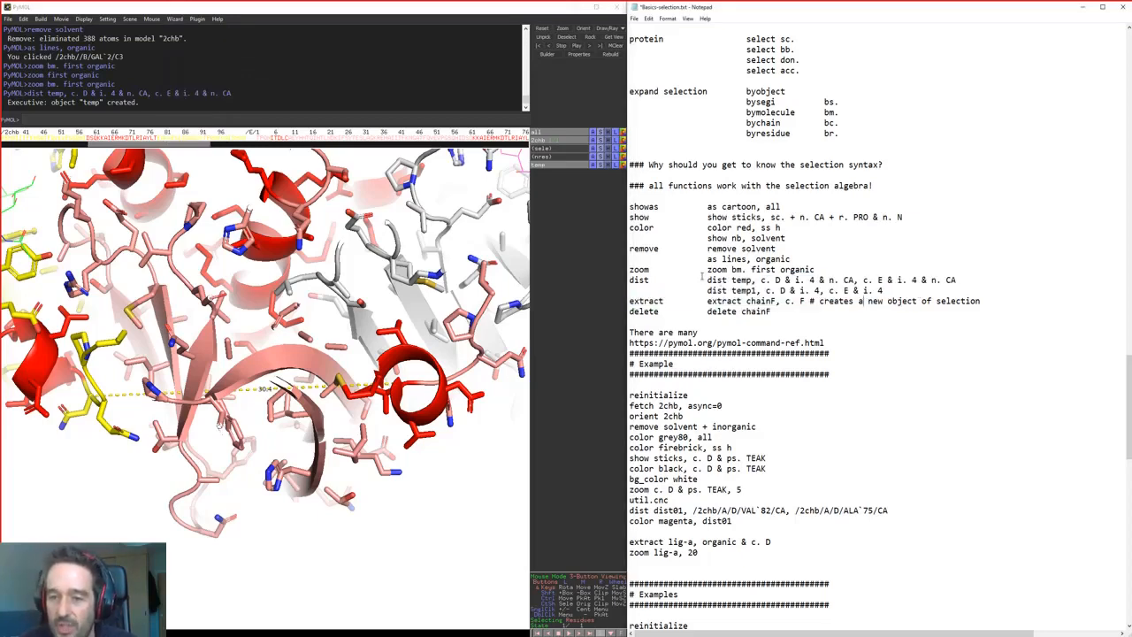
{"action": "left_click_drag", "start_coordinate": [710, 280], "coordinate": [970, 283]}
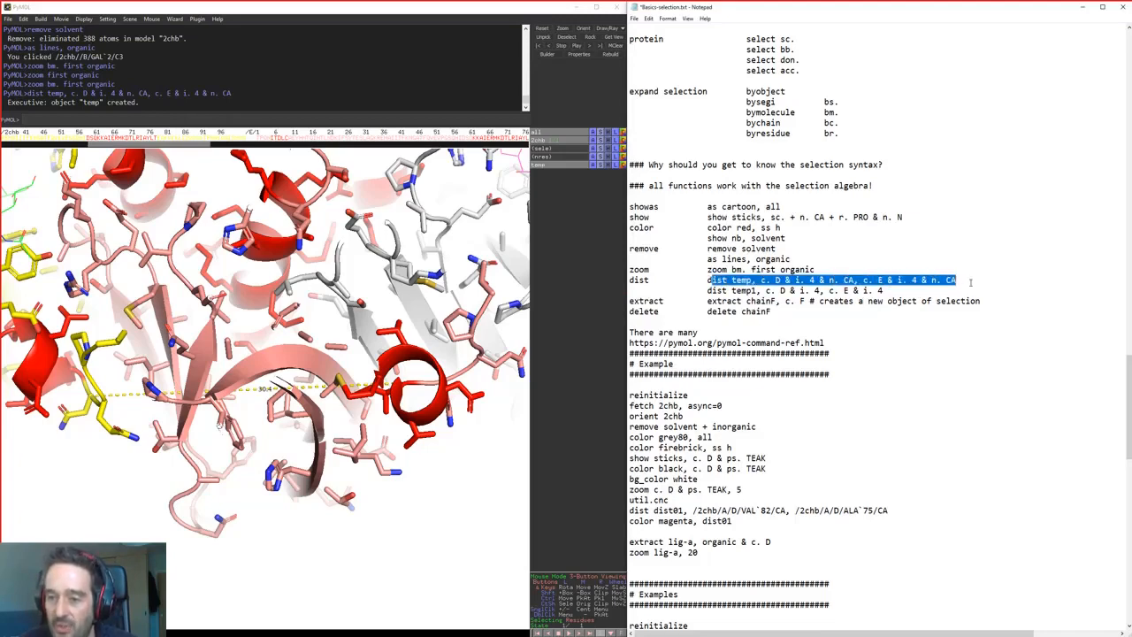
{"action": "left_click_drag", "start_coordinate": [883, 291], "coordinate": [705, 291]}
{"action": "key", "text": "ctrl+c"}
{"action": "left_click", "coordinate": [392, 116]}
{"action": "key", "text": "ctrl+v"}
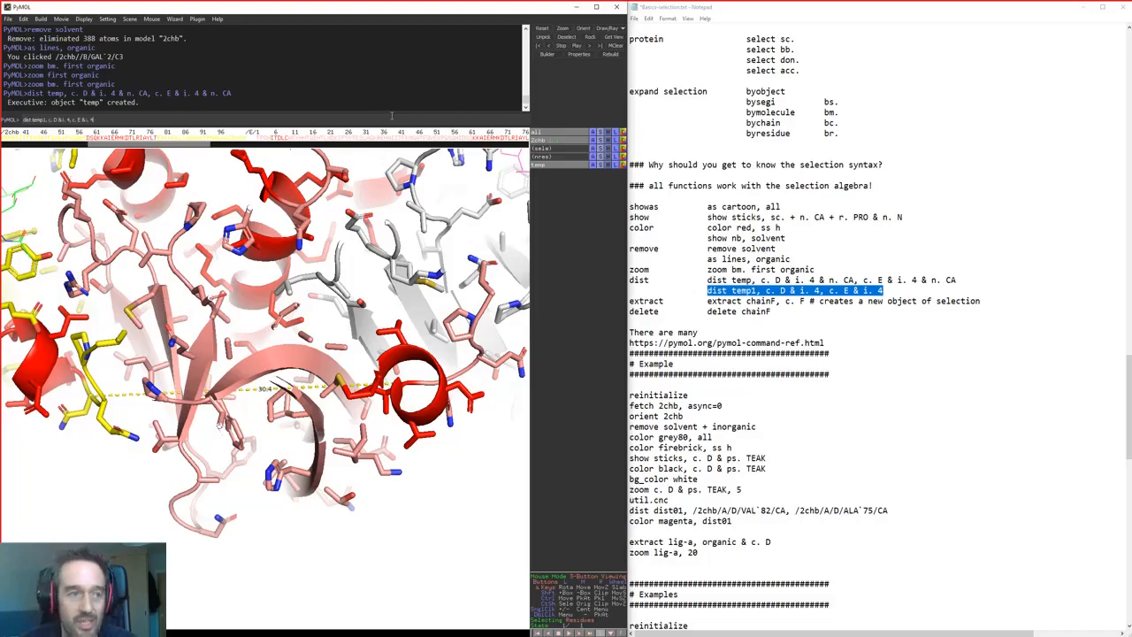
{"action": "key", "text": "Return"}
{"action": "left_click_drag", "start_coordinate": [229, 438], "coordinate": [267, 428]}
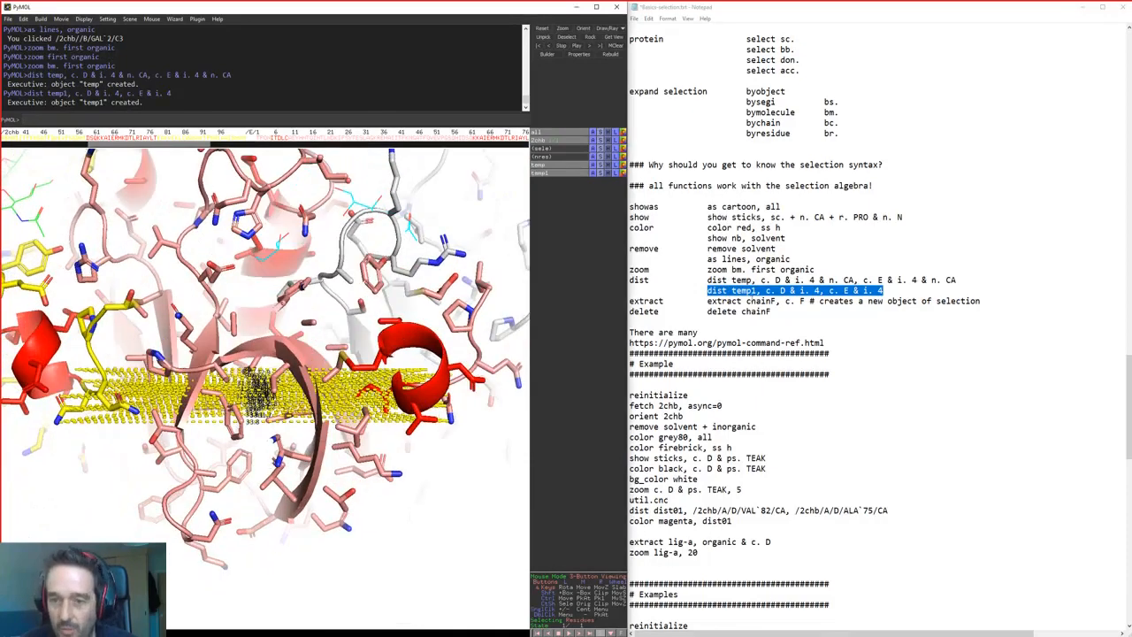
{"action": "left_click_drag", "start_coordinate": [761, 292], "coordinate": [885, 291]}
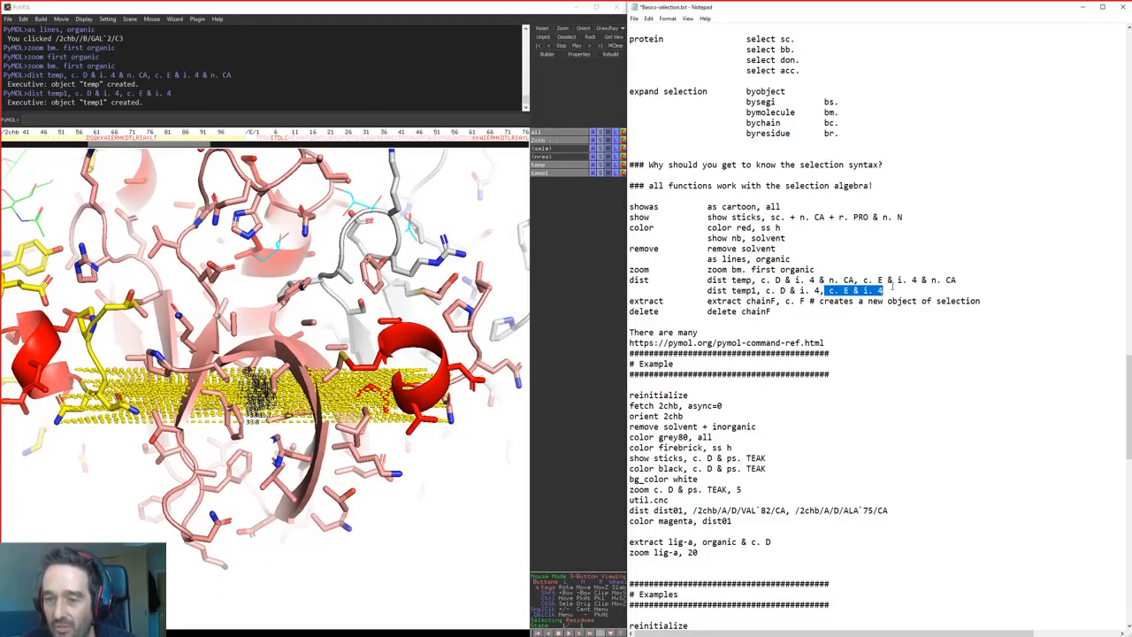
{"action": "left_click", "coordinate": [858, 333]}
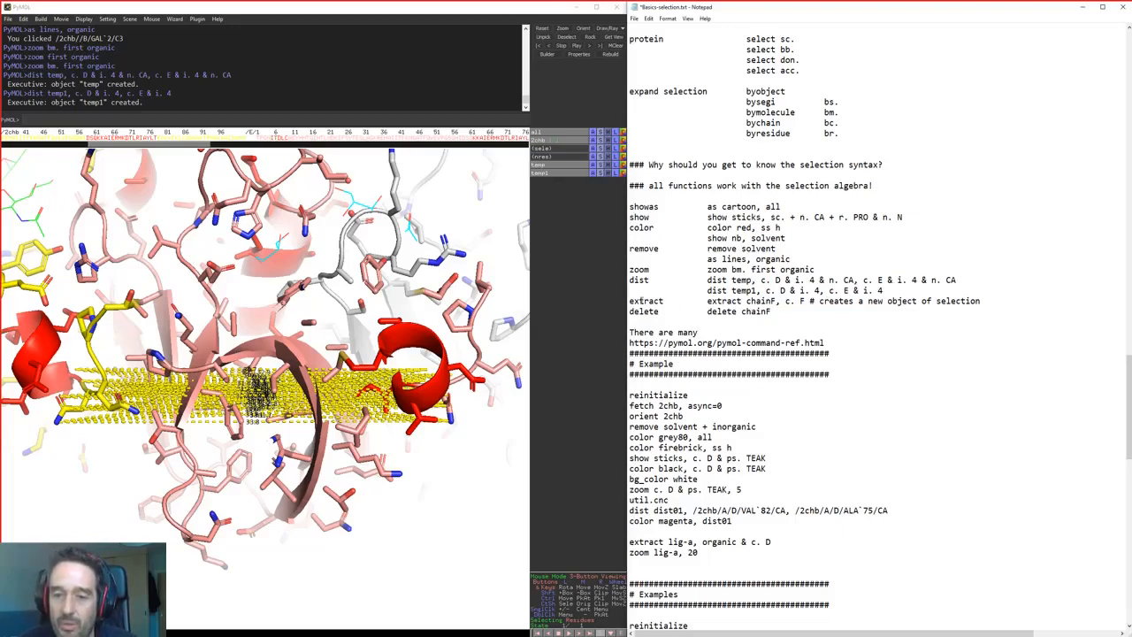
Point out the notes' extract example, "extract chainF, c. F"
{"action": "double_click", "coordinate": [642, 300]}
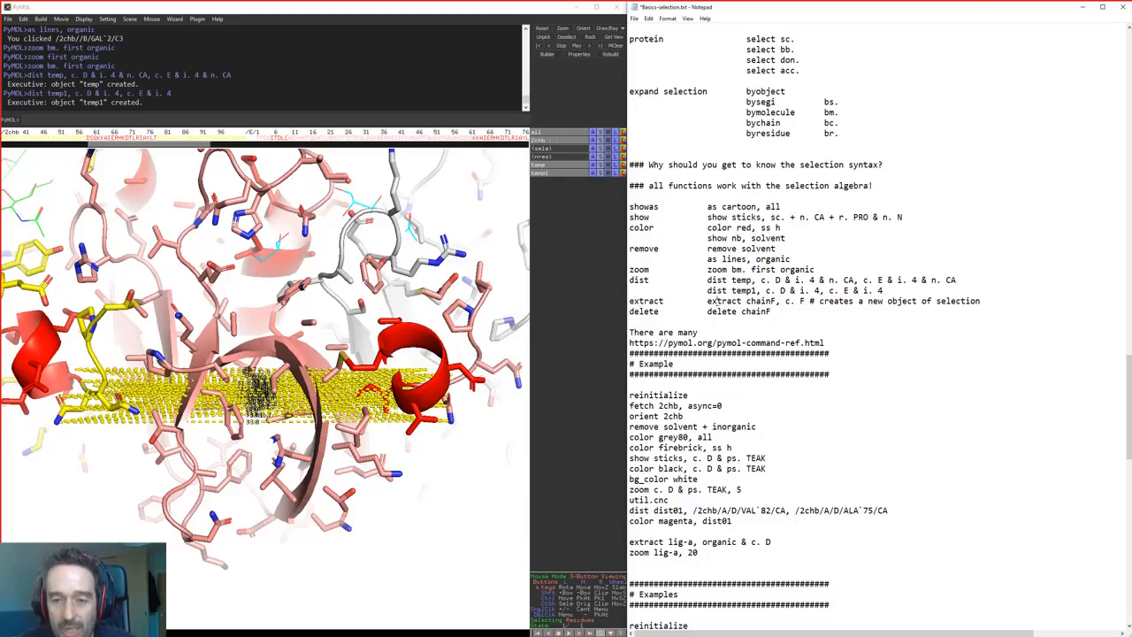
{"action": "double_click", "coordinate": [723, 301]}
{"action": "left_click", "coordinate": [760, 301]}
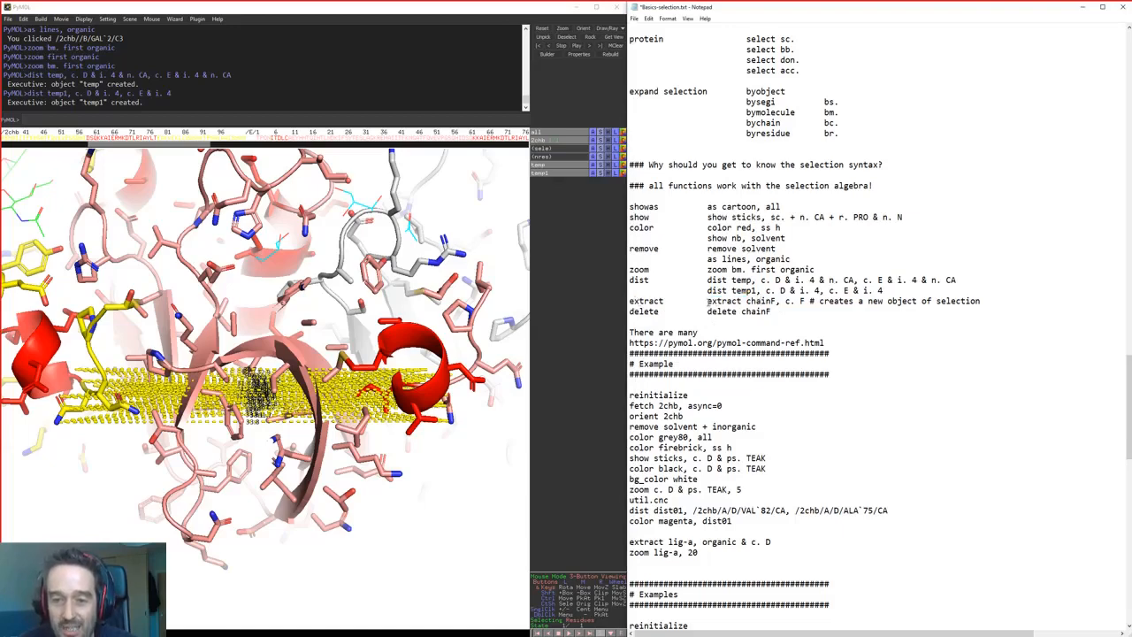
Extract chain F into a new object by copying "extract chainF, c. F" from the notes and running it in PyMOL
{"action": "left_click_drag", "start_coordinate": [708, 300], "coordinate": [780, 301]}
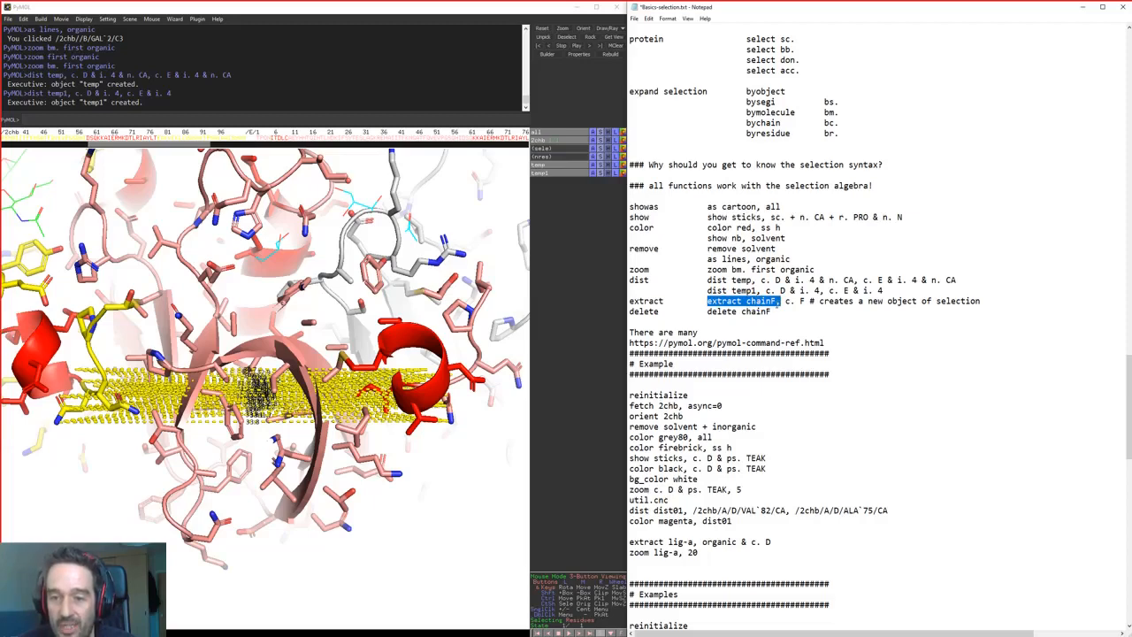
{"action": "left_click_drag", "start_coordinate": [785, 302], "coordinate": [811, 302]}
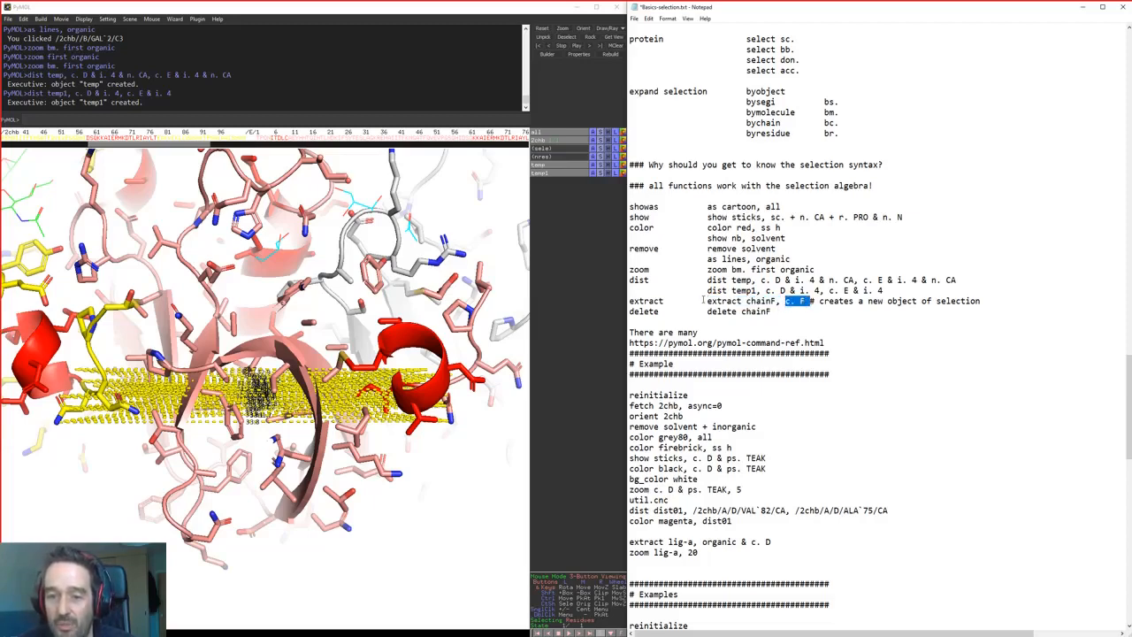
{"action": "left_click_drag", "start_coordinate": [706, 300], "coordinate": [806, 301]}
{"action": "key", "text": "ctrl+c"}
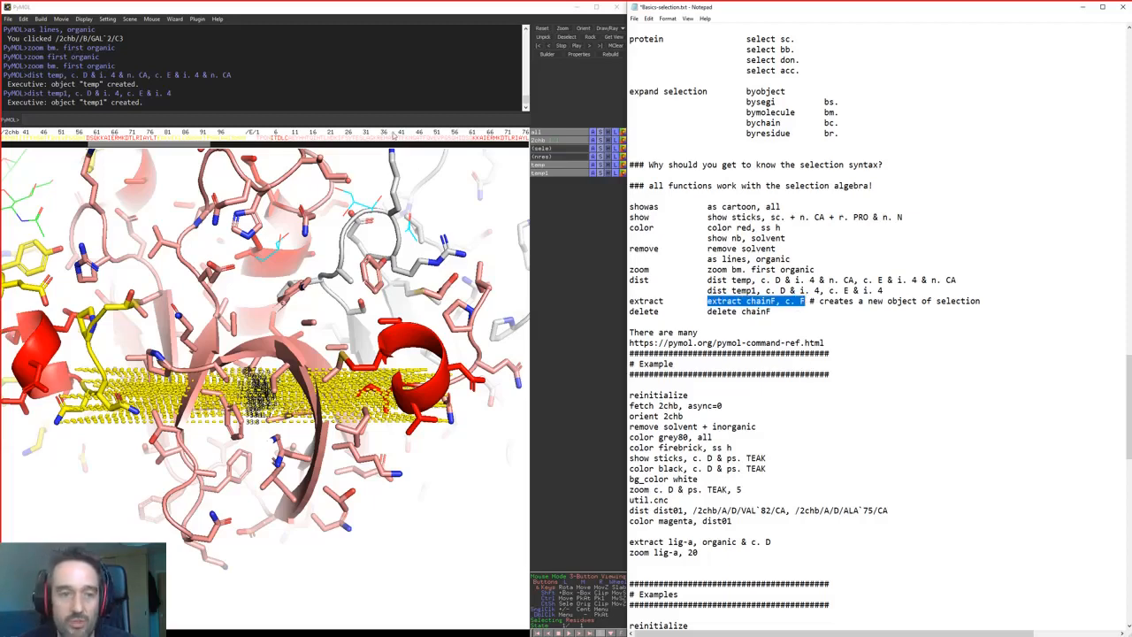
{"action": "left_click", "coordinate": [394, 119]}
{"action": "key", "text": "ctrl+v"}
{"action": "key", "text": "Return"}
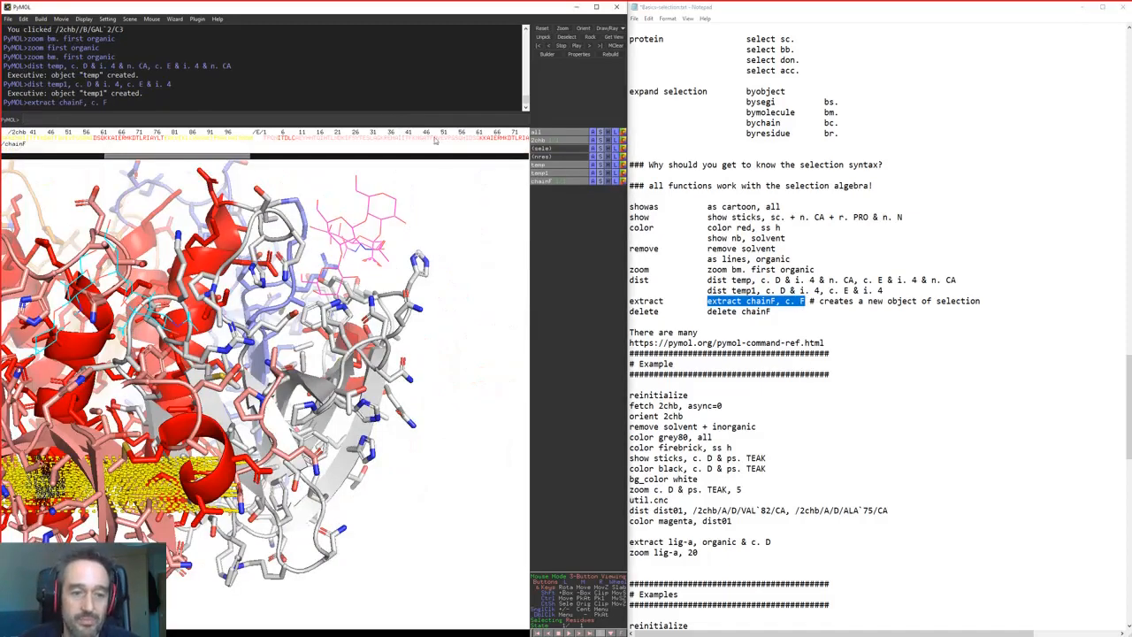
Toggle the chainF object's visibility several times to examine which part of the structure was extracted
{"action": "left_click", "coordinate": [559, 184]}
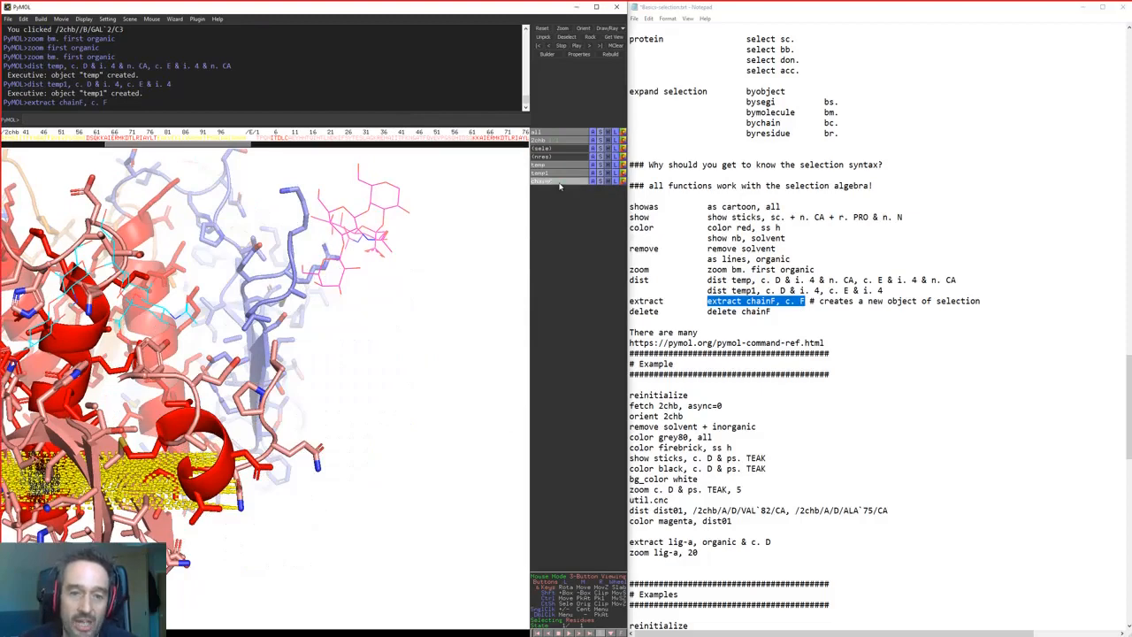
{"action": "left_click", "coordinate": [559, 184]}
{"action": "left_click", "coordinate": [560, 184]}
{"action": "left_click", "coordinate": [559, 184]}
{"action": "left_click", "coordinate": [559, 184]}
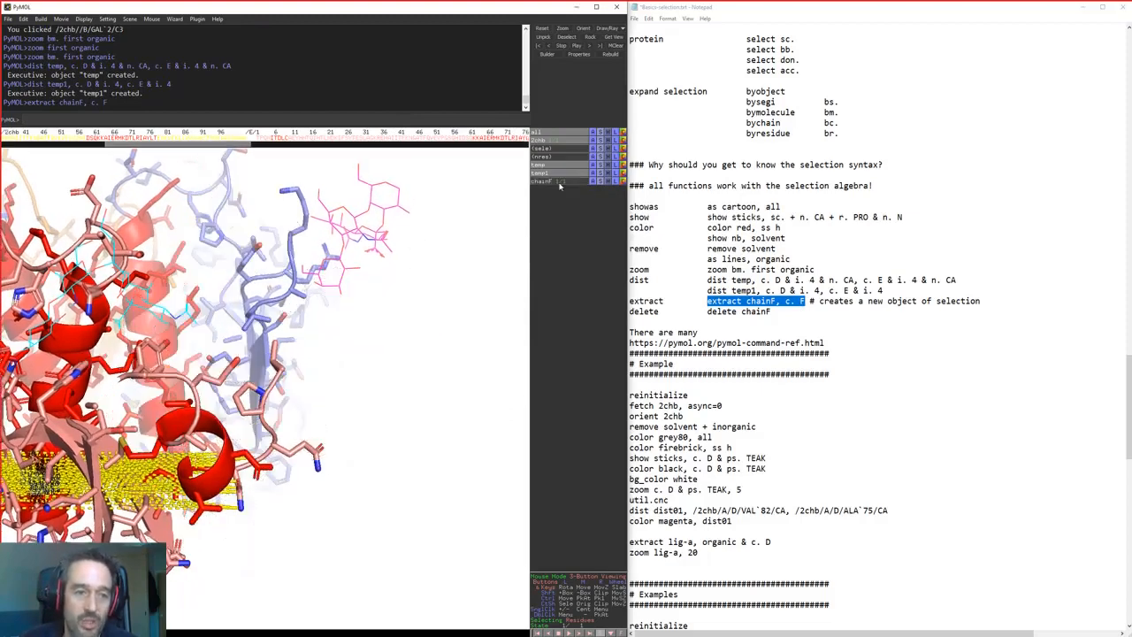
{"action": "left_click_drag", "start_coordinate": [774, 311], "coordinate": [629, 311]}
{"action": "left_click_drag", "start_coordinate": [707, 311], "coordinate": [769, 311]}
{"action": "left_click", "coordinate": [558, 264]}
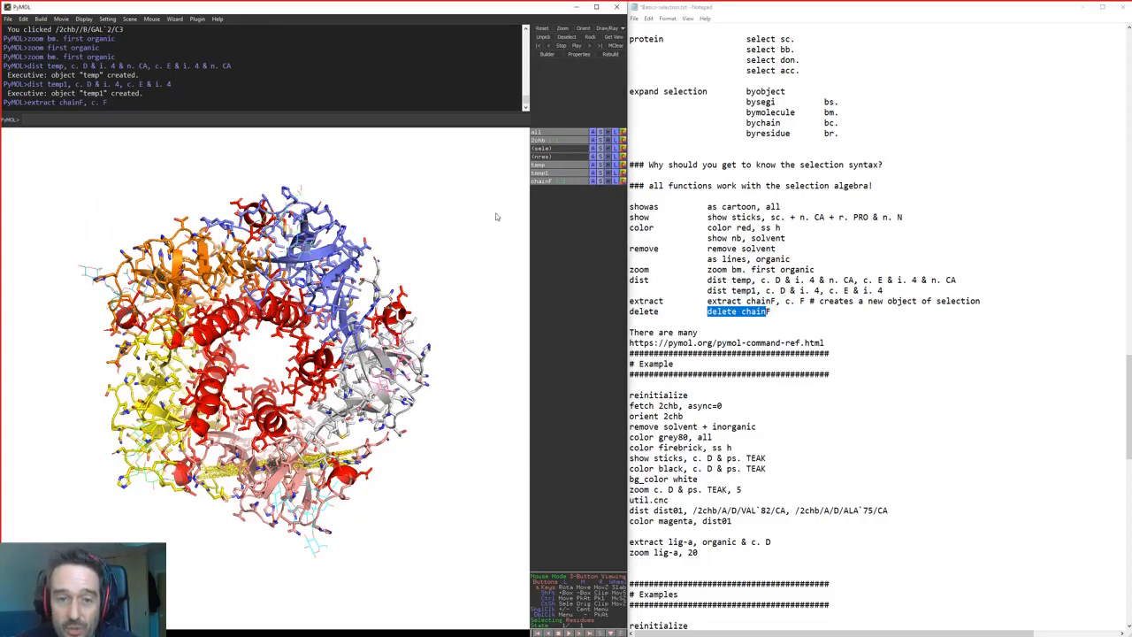
{"action": "left_click", "coordinate": [556, 182]}
{"action": "left_click", "coordinate": [555, 182]}
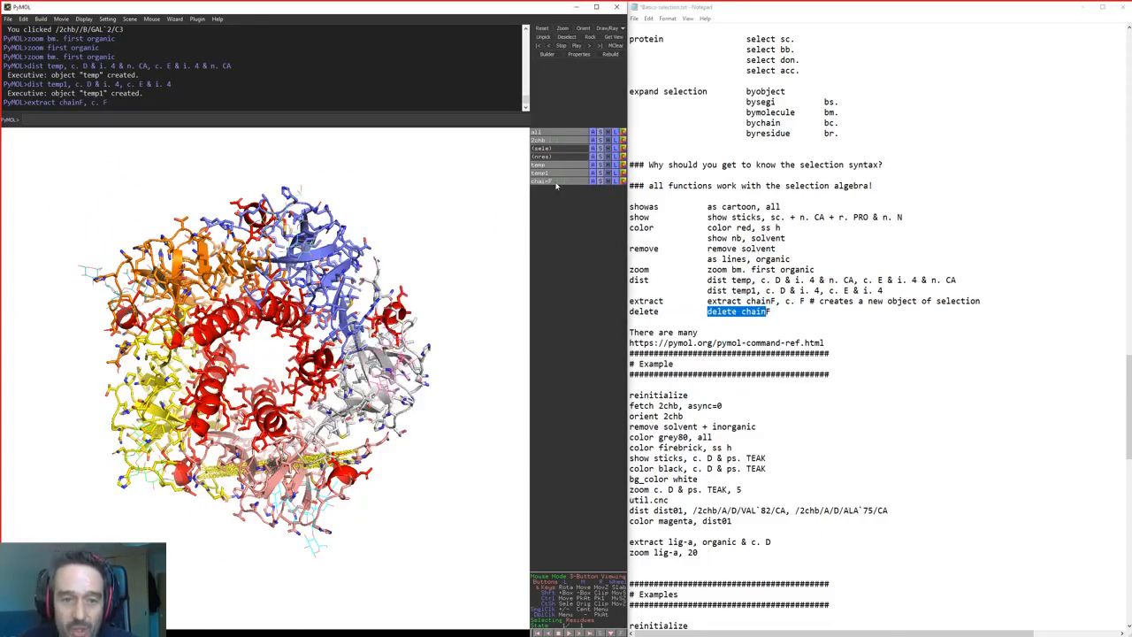
{"action": "left_click", "coordinate": [555, 183]}
{"action": "left_click", "coordinate": [556, 182]}
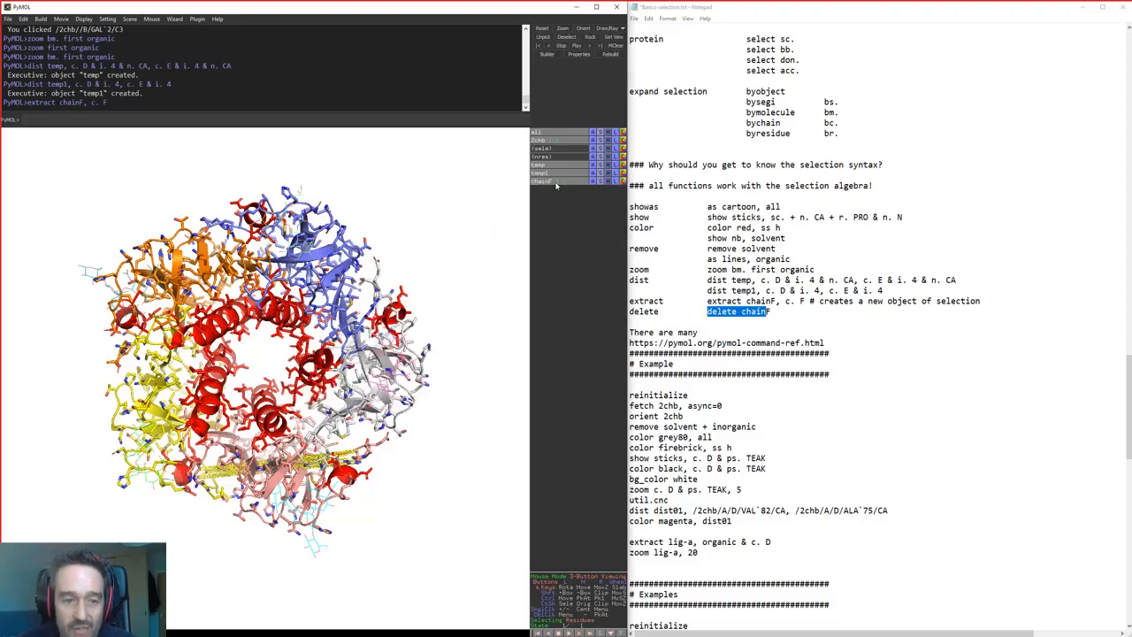
Switch the mouse mode to 3-Button Editing and try moving the chainF object in the viewer
{"action": "left_click", "coordinate": [600, 599]}
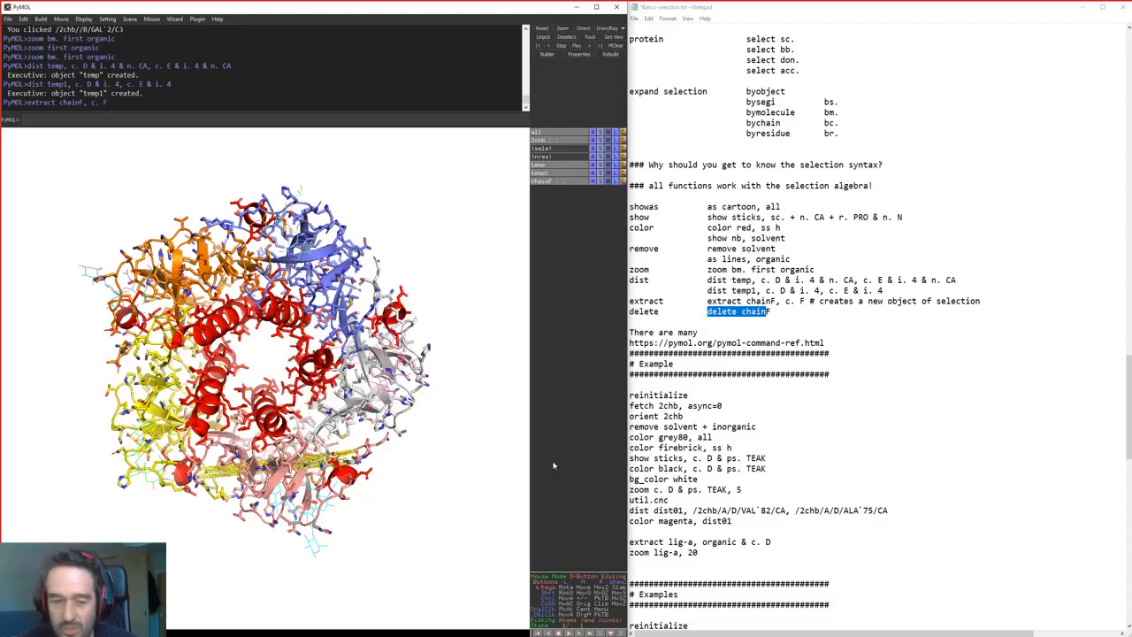
{"action": "mouse_move", "coordinate": [389, 376]}
{"action": "middle_mouse_down", "text": "shift"}
{"action": "mouse_move", "coordinate": [396, 388]}
{"action": "mouse_move", "coordinate": [470, 363]}
{"action": "mouse_move", "coordinate": [462, 321]}
{"action": "mouse_move", "coordinate": [395, 258]}
{"action": "mouse_move", "coordinate": [372, 334]}
{"action": "mouse_move", "coordinate": [291, 357]}
{"action": "mouse_move", "coordinate": [369, 388]}
{"action": "mouse_move", "coordinate": [389, 382]}
{"action": "middle_mouse_up", "text": "shift"}
{"action": "left_click_drag", "start_coordinate": [389, 382], "coordinate": [306, 321]}
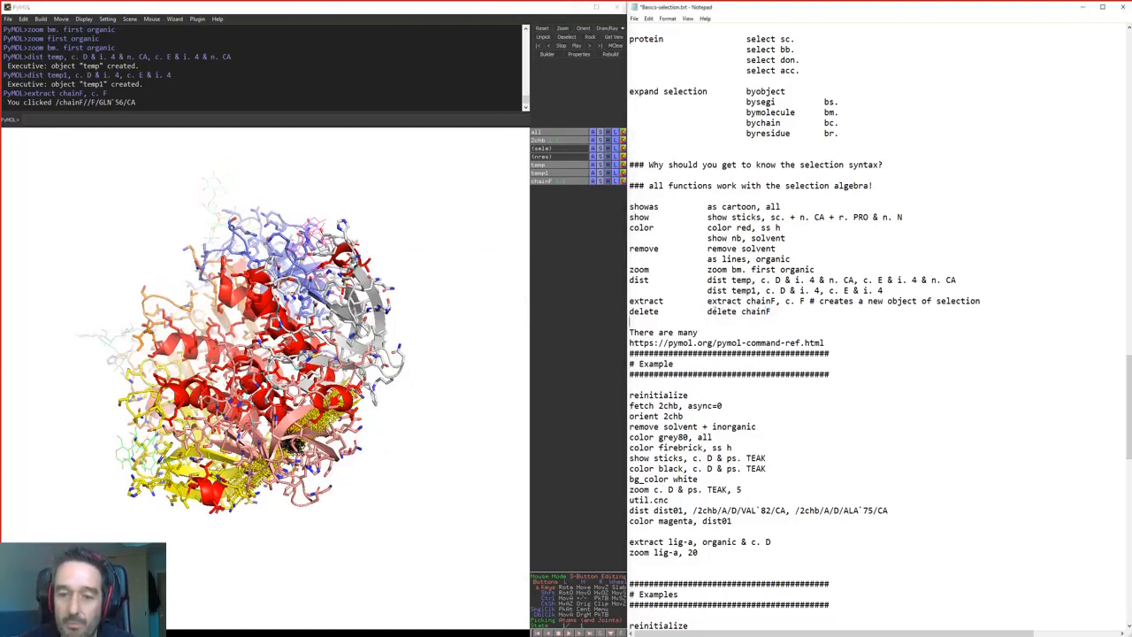
Remove the extracted chain by copying "delete chainF" from the notes and running it in PyMOL
{"action": "left_click_drag", "start_coordinate": [707, 311], "coordinate": [778, 312]}
{"action": "key", "text": "ctrl+c"}
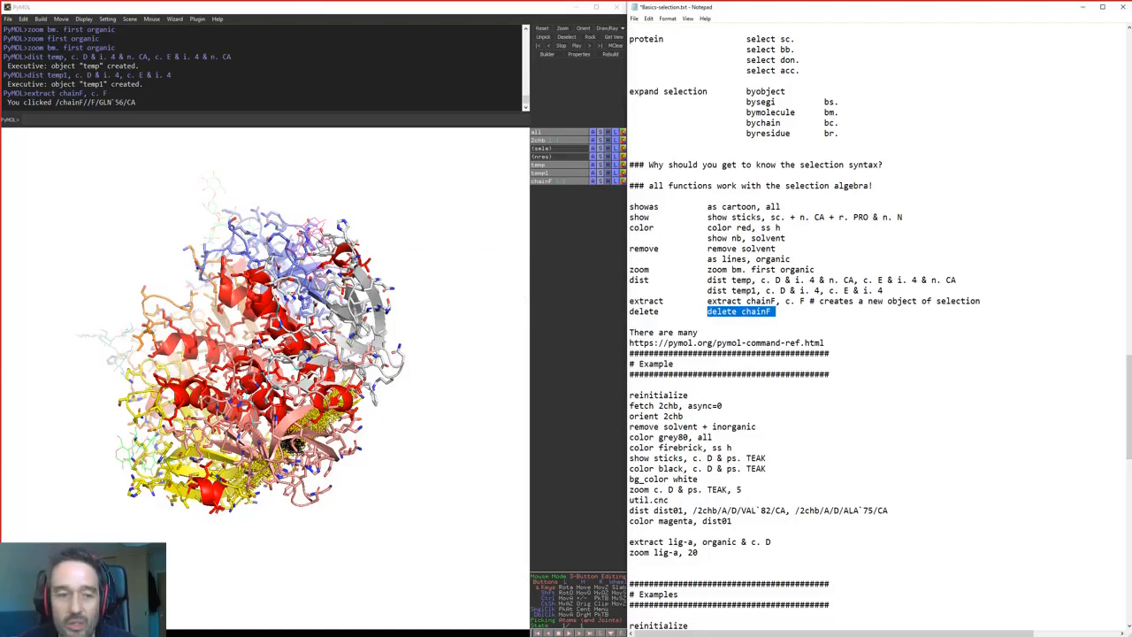
{"action": "left_click_drag", "start_coordinate": [281, 358], "coordinate": [369, 410]}
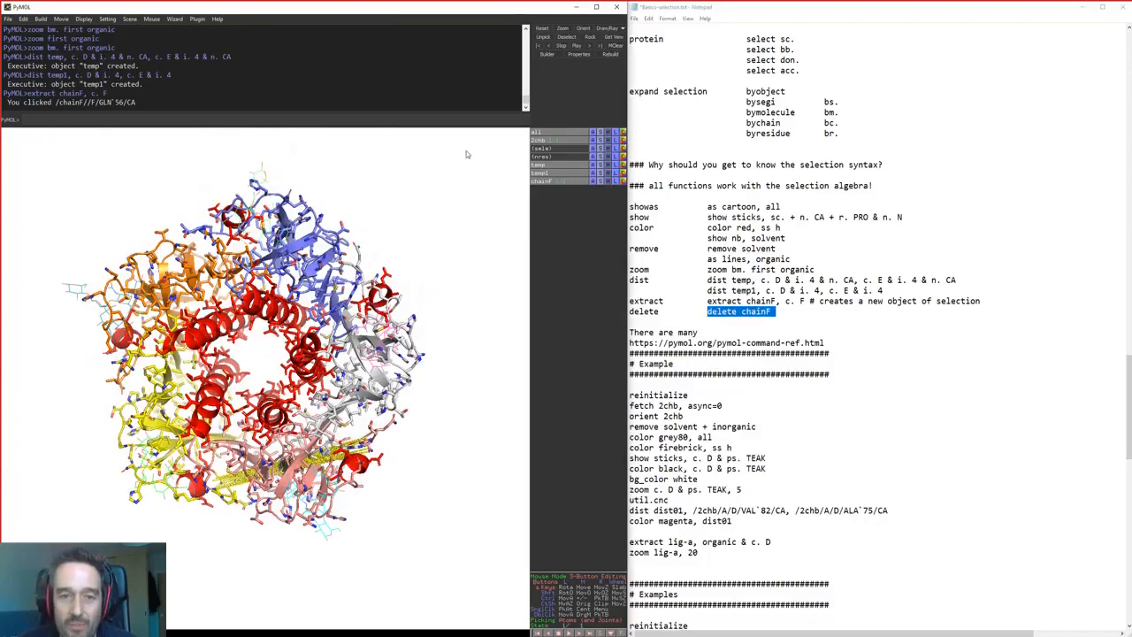
{"action": "key", "text": "ctrl+v"}
{"action": "key", "text": "Return"}
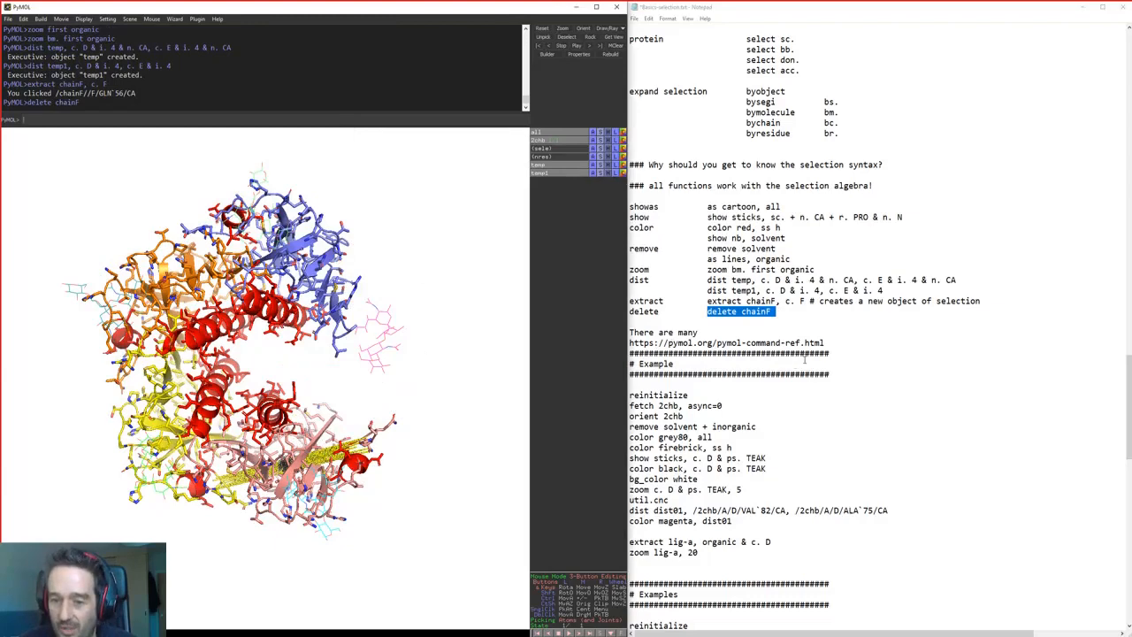
Switch to the browser with the PyMOL Command Reference and look over the index of available commands
{"action": "left_click_drag", "start_coordinate": [670, 312], "coordinate": [629, 206]}
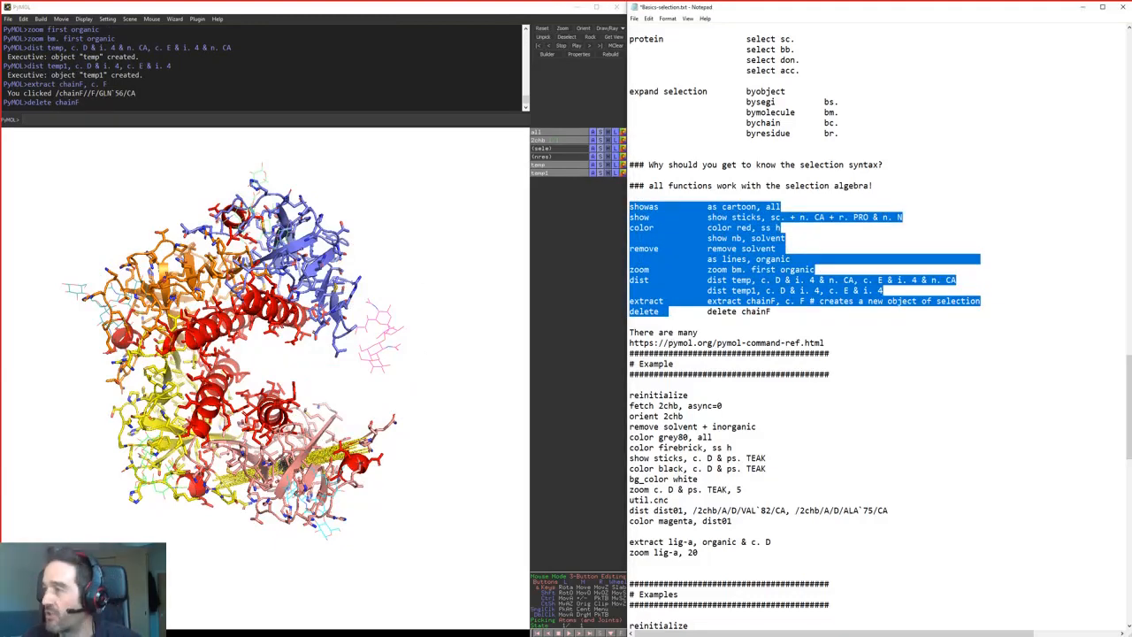
{"action": "left_click_drag", "start_coordinate": [1131, 59], "coordinate": [760, 50]}
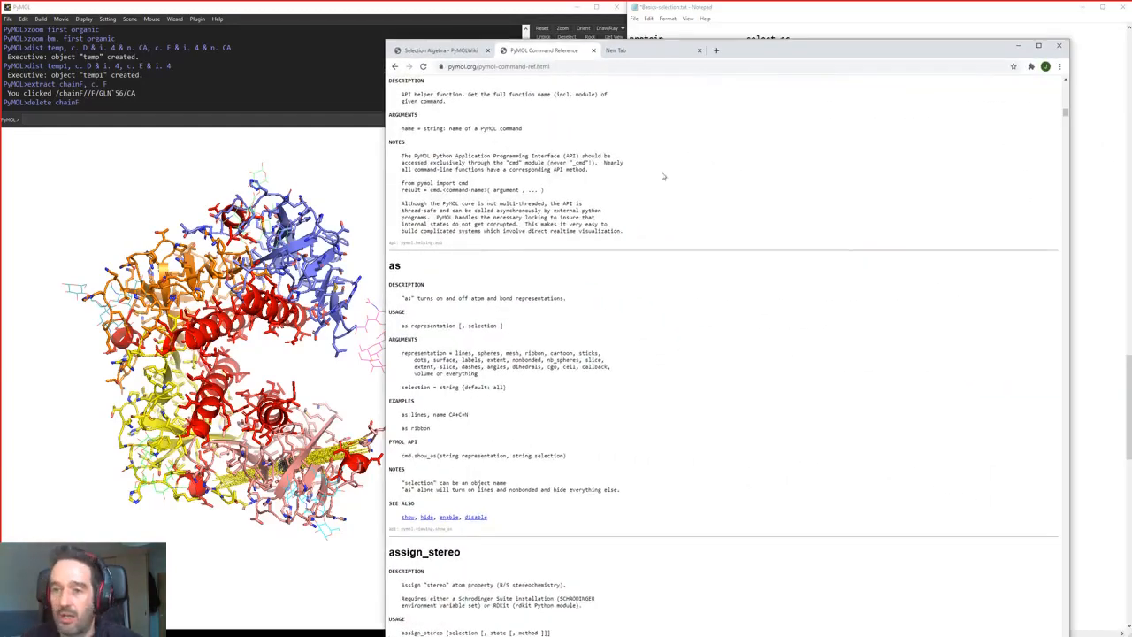
{"action": "scroll", "coordinate": [663, 177], "scroll_direction": "up", "scroll_amount": 7}
{"action": "left_click_drag", "start_coordinate": [1066, 108], "coordinate": [1067, 83]}
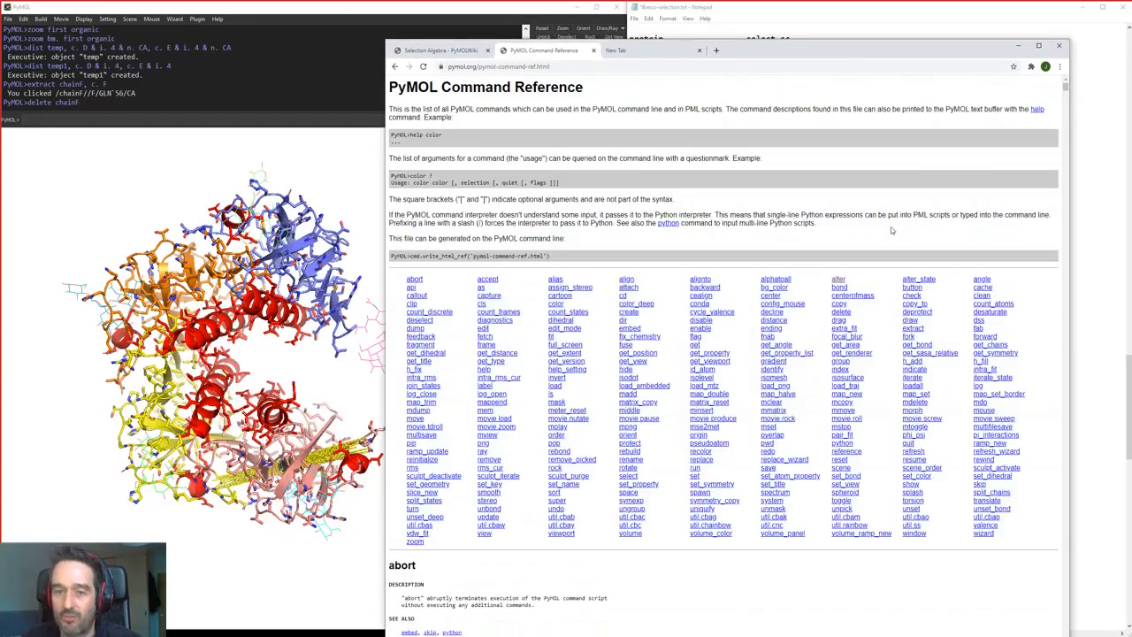
{"action": "scroll", "coordinate": [606, 301], "scroll_direction": "down", "scroll_amount": 1}
{"action": "scroll", "coordinate": [606, 301], "scroll_direction": "down", "scroll_amount": 1}
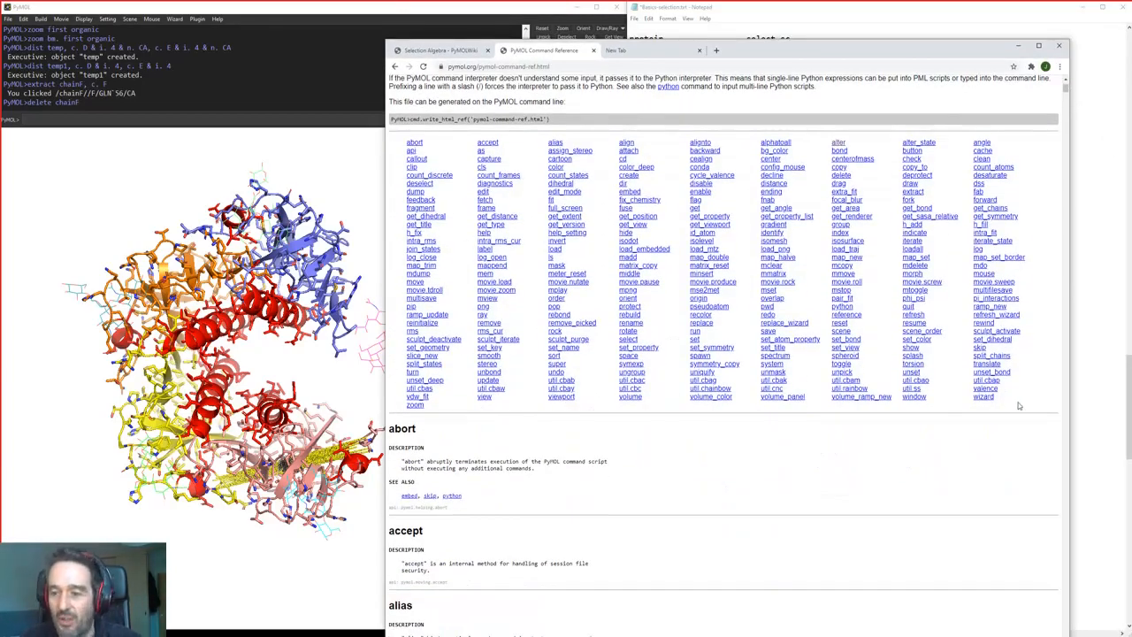
{"action": "left_click_drag", "start_coordinate": [429, 405], "coordinate": [409, 182]}
{"action": "left_click", "coordinate": [405, 174]}
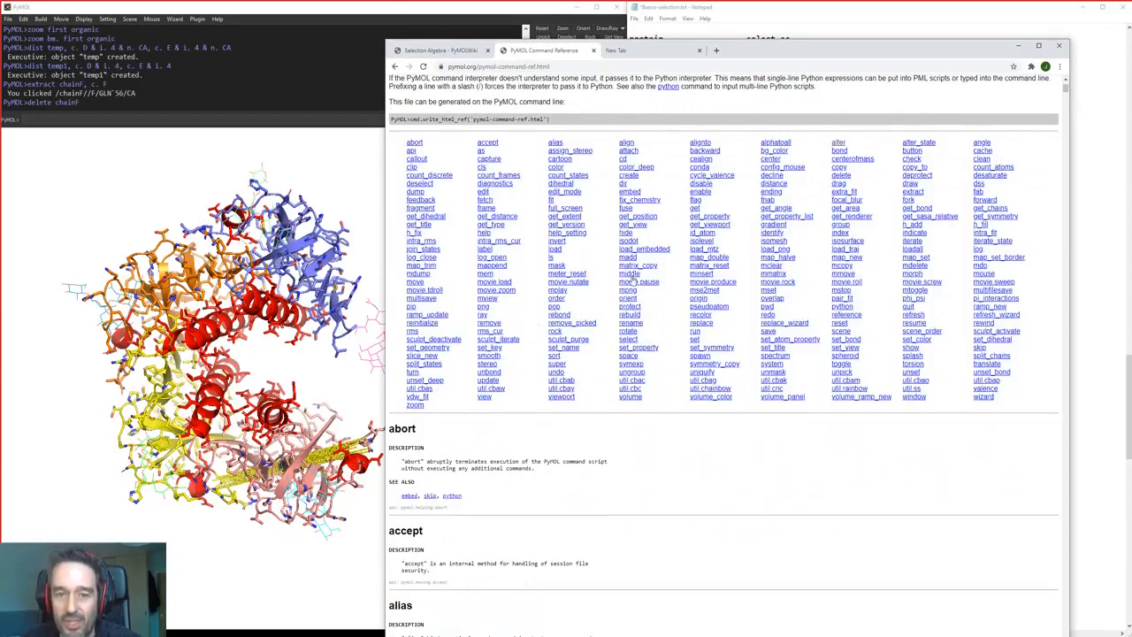
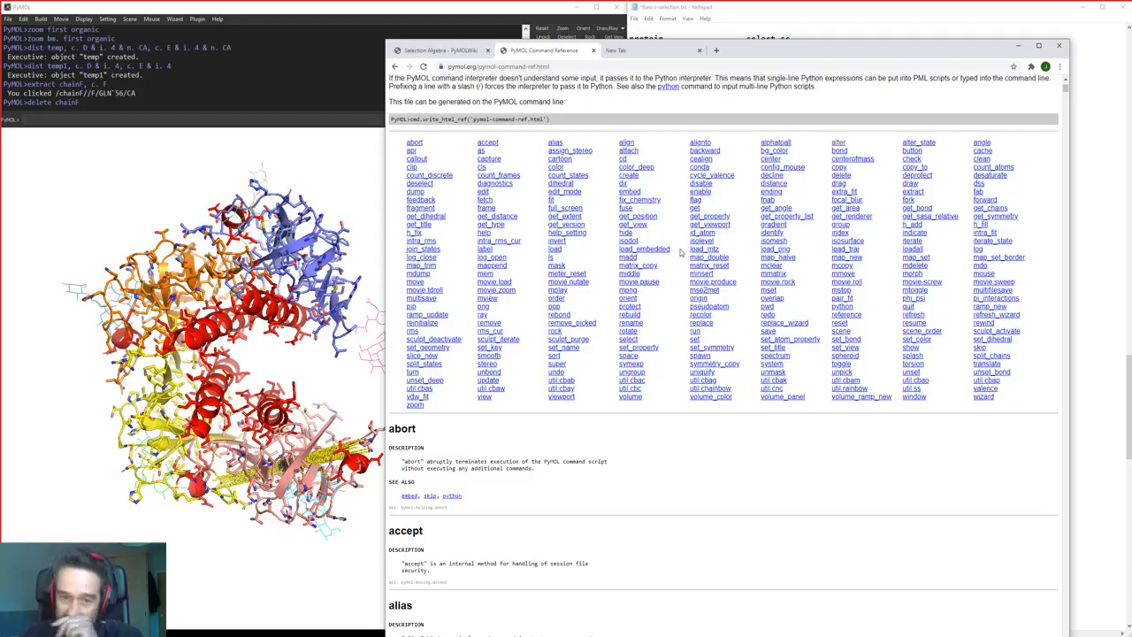
Open the orient entry in the command reference, read its description and arguments, and move the browser out of the way
{"action": "left_click", "coordinate": [623, 300]}
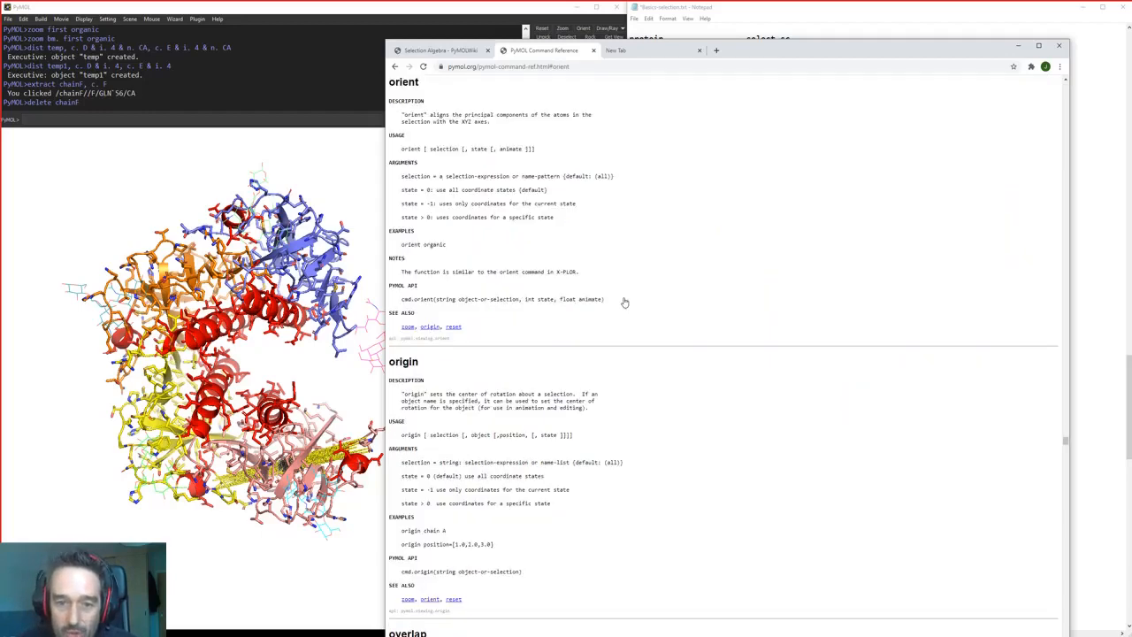
{"action": "left_click_drag", "start_coordinate": [403, 115], "coordinate": [611, 218]}
{"action": "scroll", "coordinate": [637, 380], "scroll_direction": "down", "scroll_amount": 3}
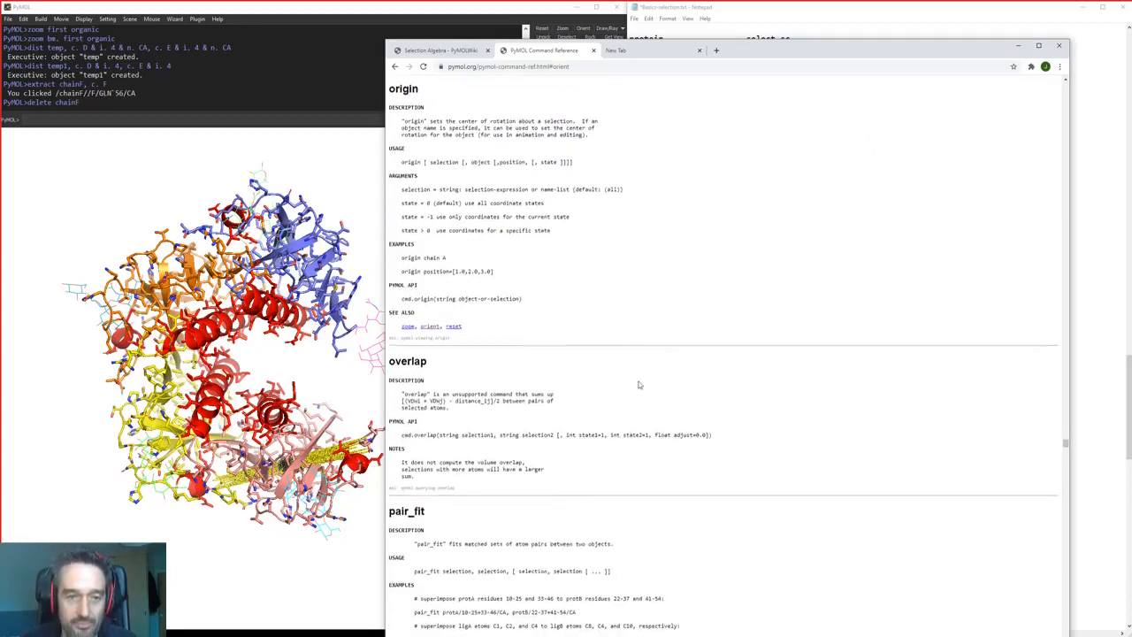
{"action": "scroll", "coordinate": [543, 276], "scroll_direction": "down", "scroll_amount": 5}
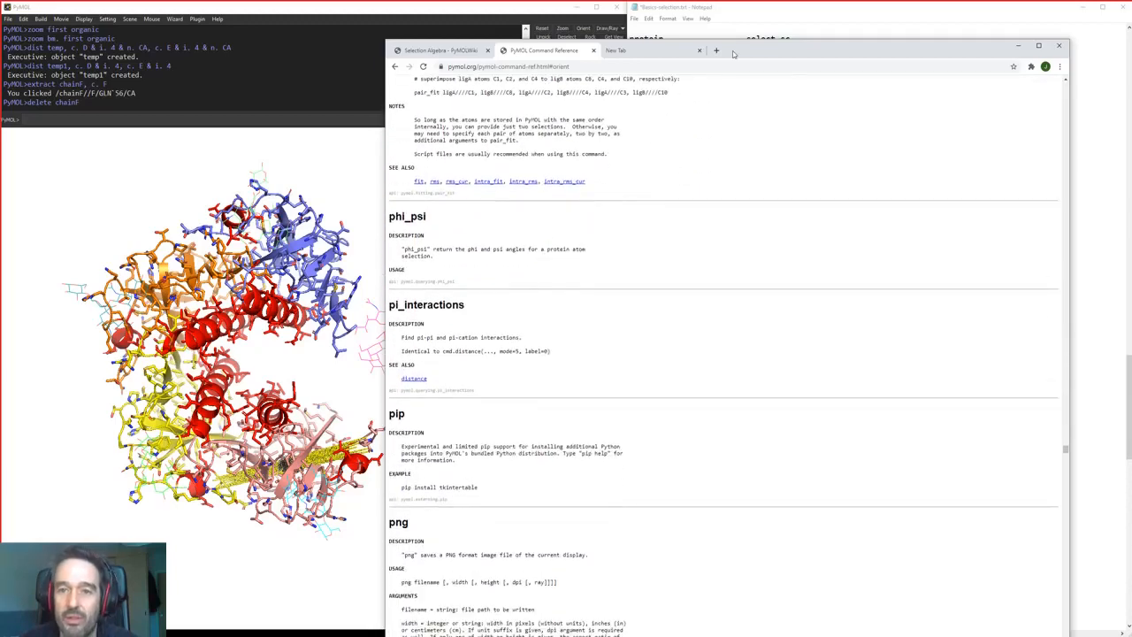
{"action": "left_click_drag", "start_coordinate": [735, 53], "coordinate": [1131, 211]}
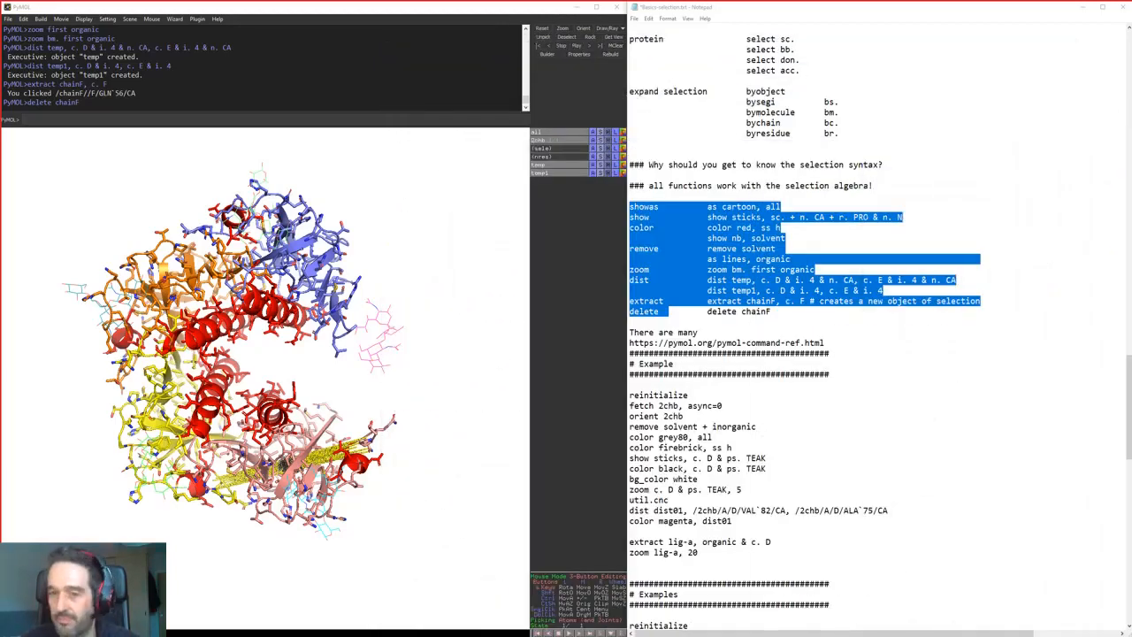
Read through the first Example script in the Notepad notes line by line, from "reinitialize" to "color magenta, dist01"
{"action": "left_click", "coordinate": [688, 238]}
{"action": "scroll", "coordinate": [687, 238], "scroll_direction": "down", "scroll_amount": 6}
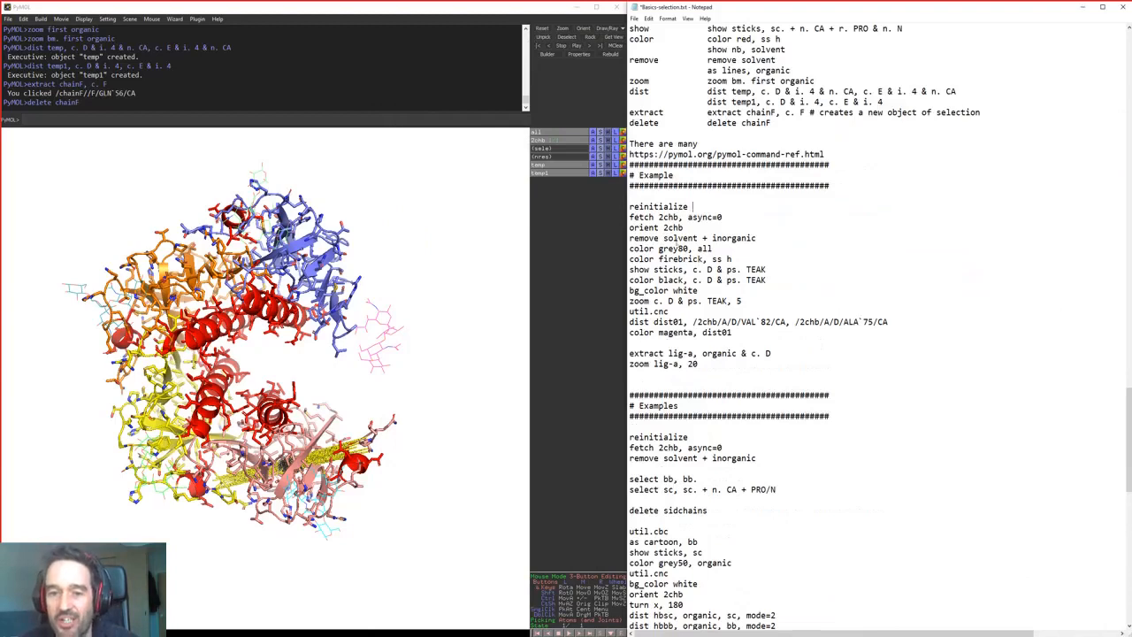
{"action": "left_click_drag", "start_coordinate": [629, 207], "coordinate": [739, 207]}
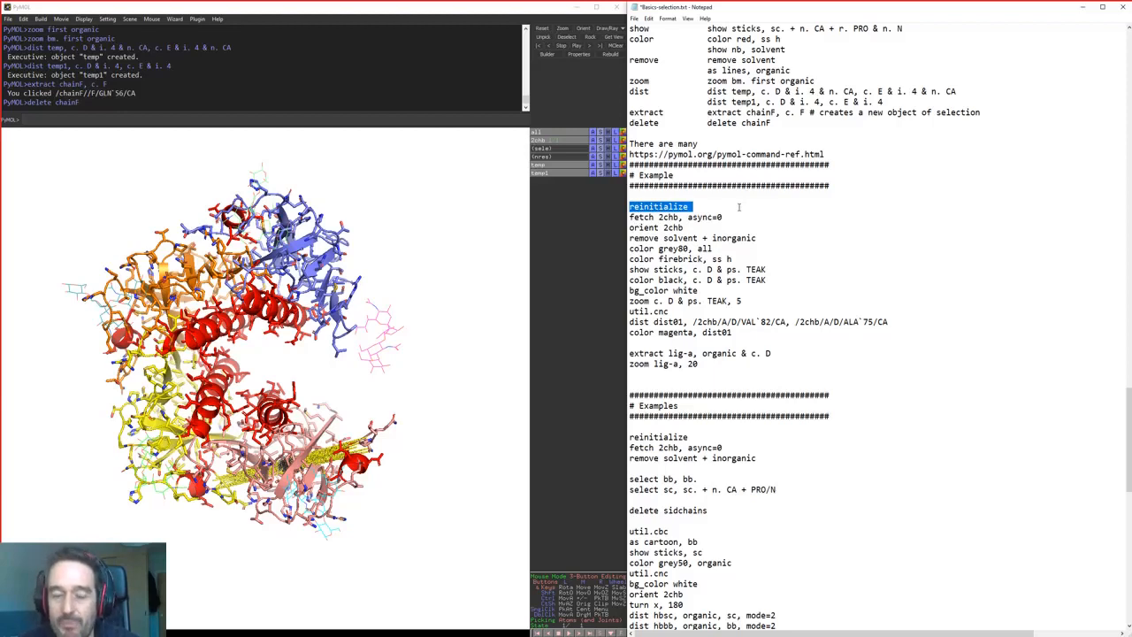
{"action": "left_click_drag", "start_coordinate": [733, 207], "coordinate": [781, 258]}
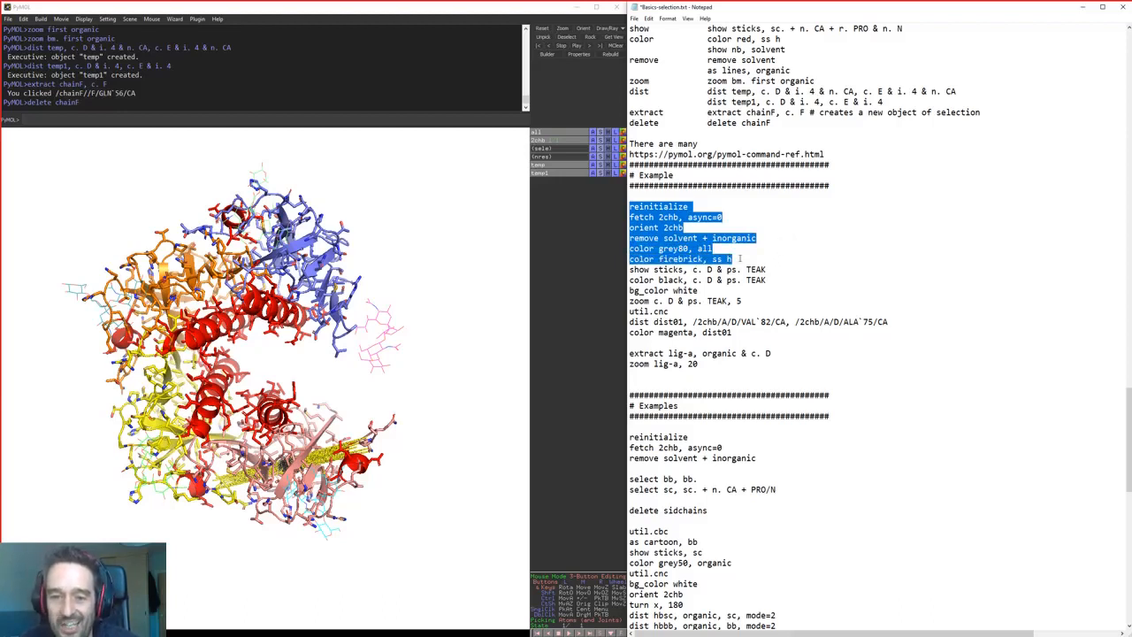
{"action": "left_click_drag", "start_coordinate": [740, 258], "coordinate": [812, 267]}
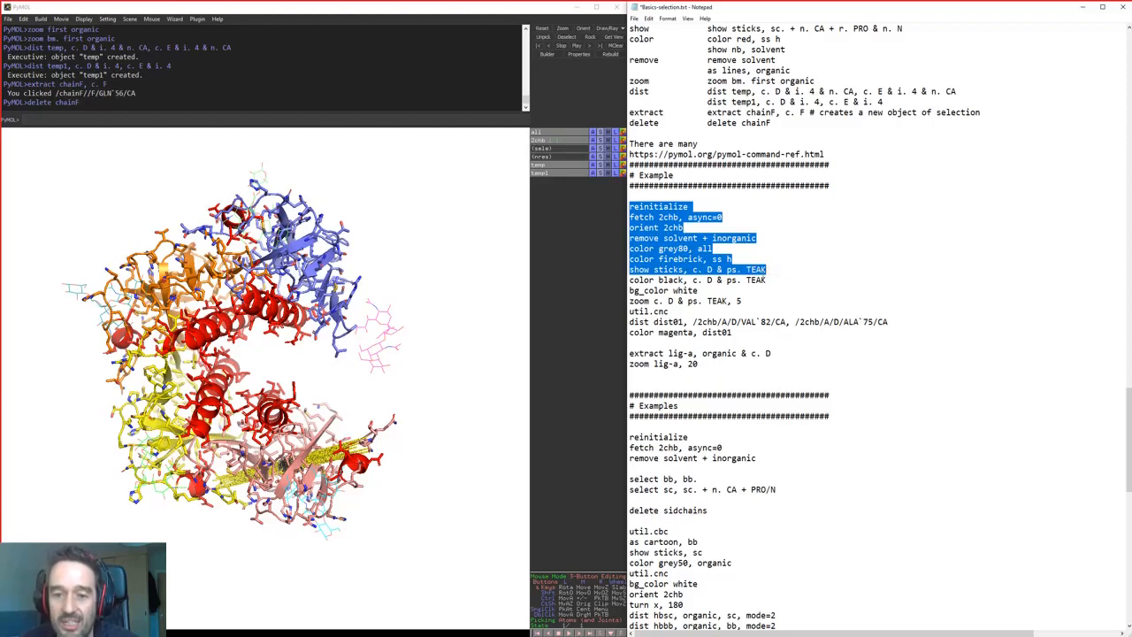
{"action": "left_click_drag", "start_coordinate": [630, 280], "coordinate": [749, 311]}
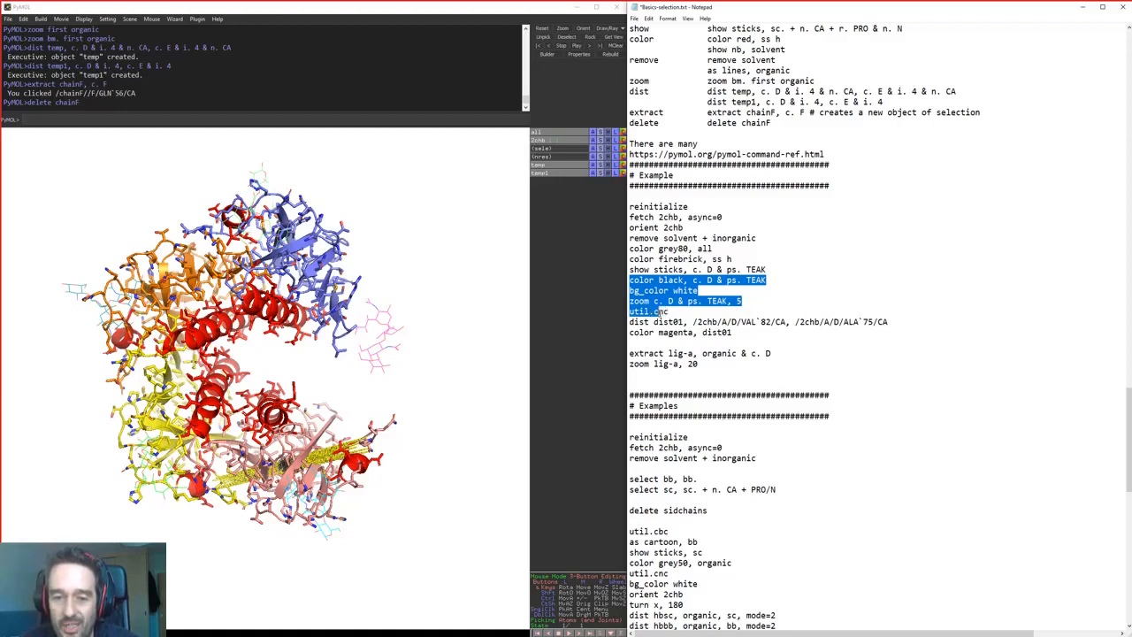
{"action": "left_click_drag", "start_coordinate": [675, 314], "coordinate": [900, 320]}
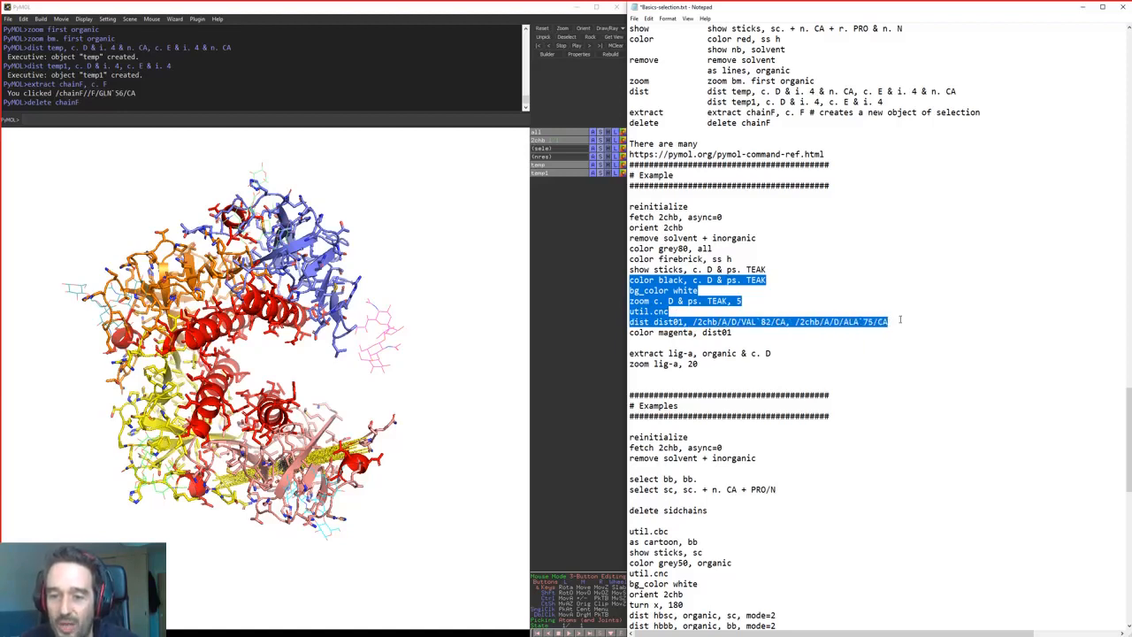
{"action": "left_click", "coordinate": [900, 320]}
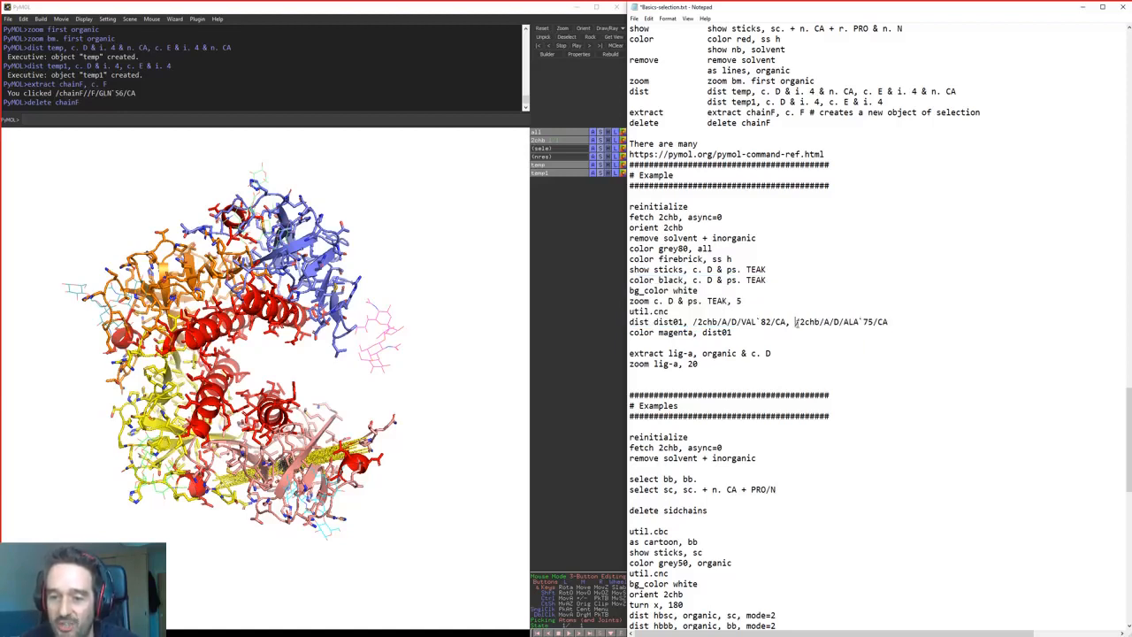
{"action": "left_click_drag", "start_coordinate": [820, 322], "coordinate": [874, 322]}
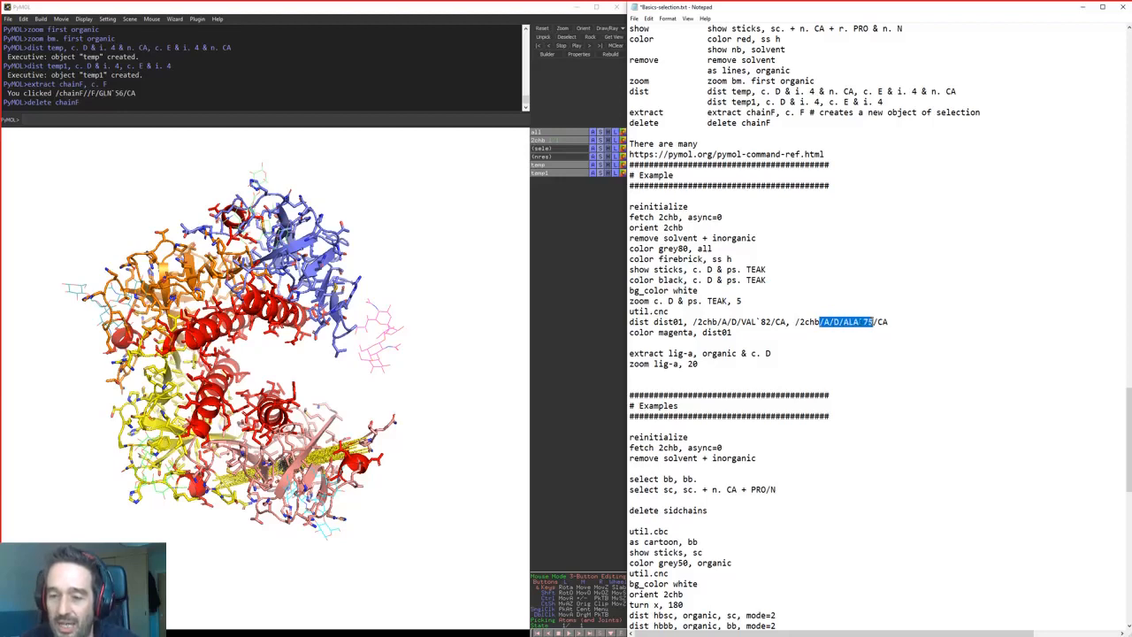
{"action": "left_click", "coordinate": [892, 321]}
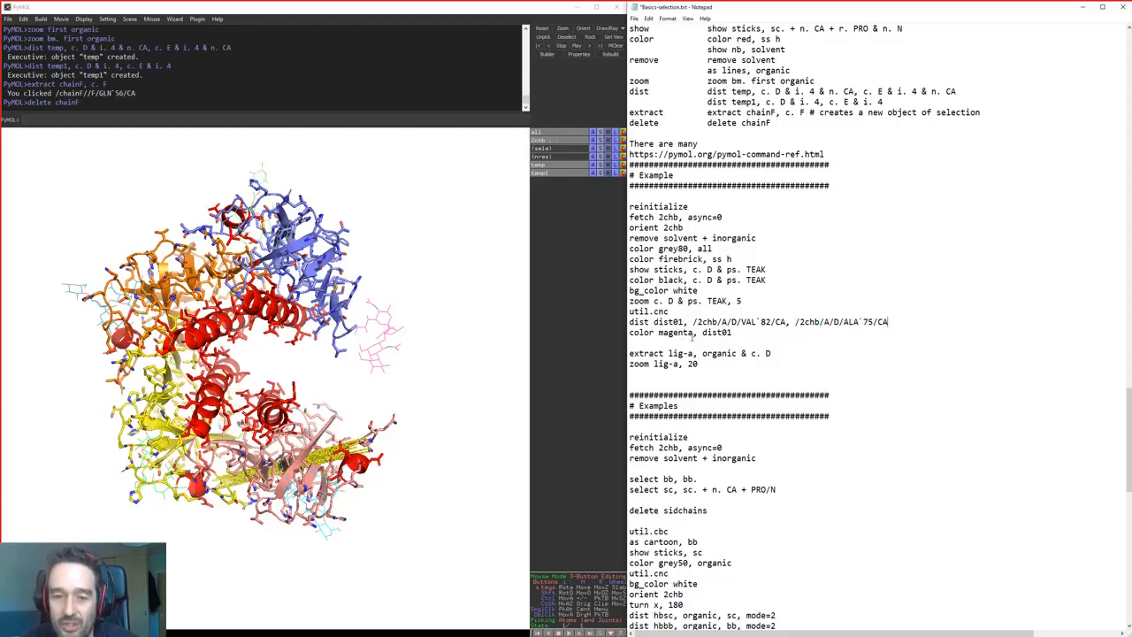
{"action": "left_click_drag", "start_coordinate": [630, 333], "coordinate": [746, 333]}
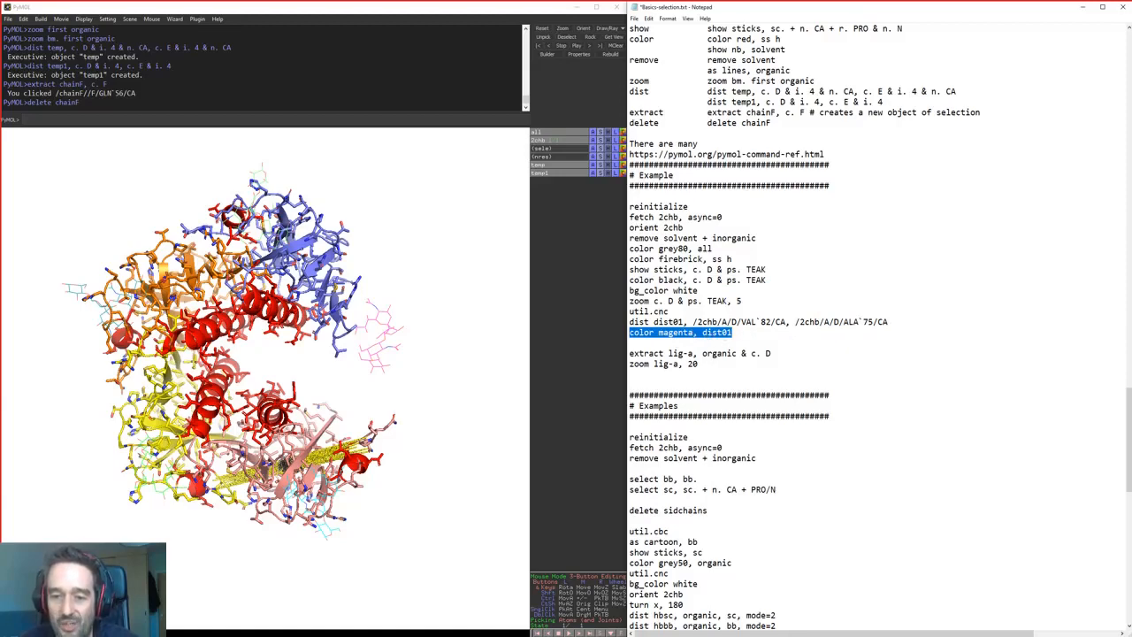
Copy the first Example script from the notes, "reinitialize" through "color magenta, dist01", and run it in PyMOL
{"action": "left_click_drag", "start_coordinate": [732, 333], "coordinate": [616, 210]}
{"action": "key", "text": "ctrl+c"}
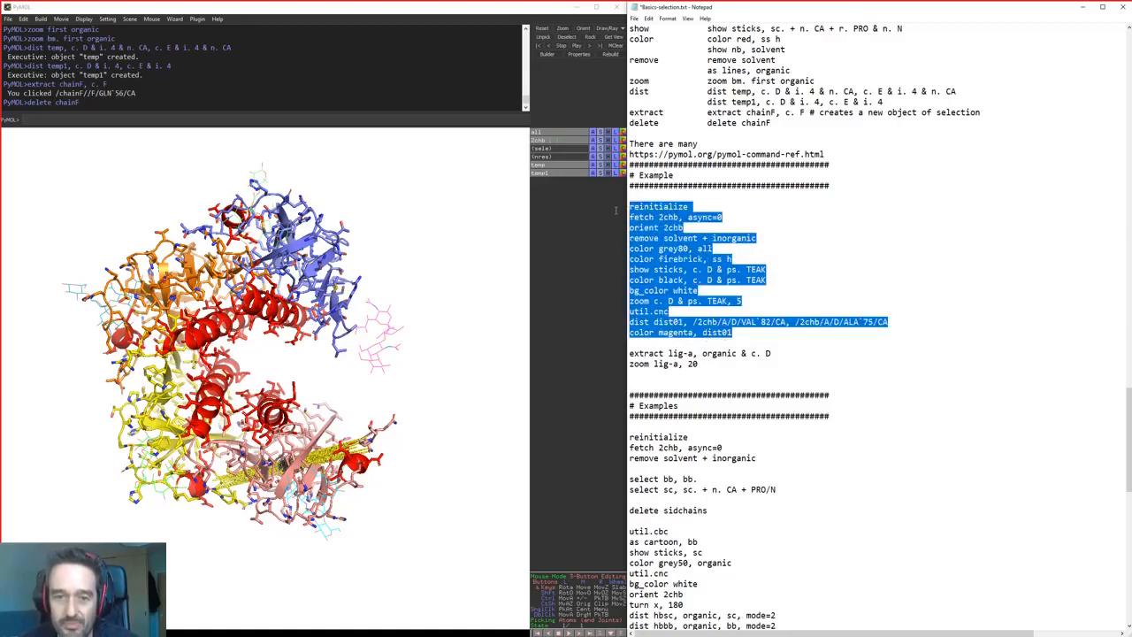
{"action": "left_click", "coordinate": [409, 114]}
{"action": "key", "text": "ctrl+v"}
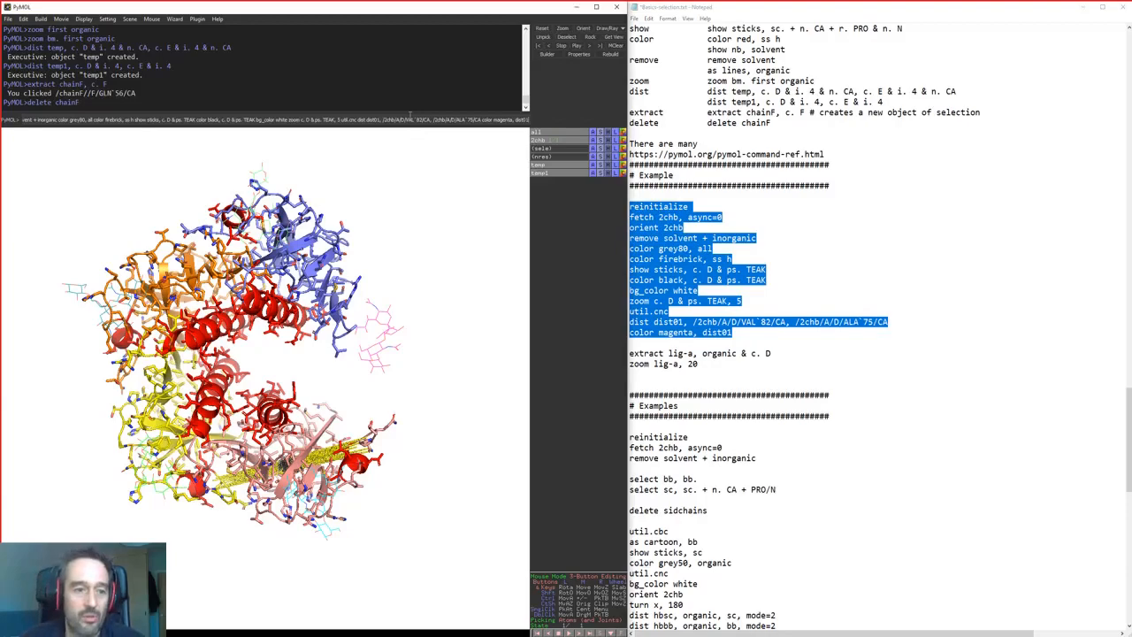
{"action": "key", "text": "Return"}
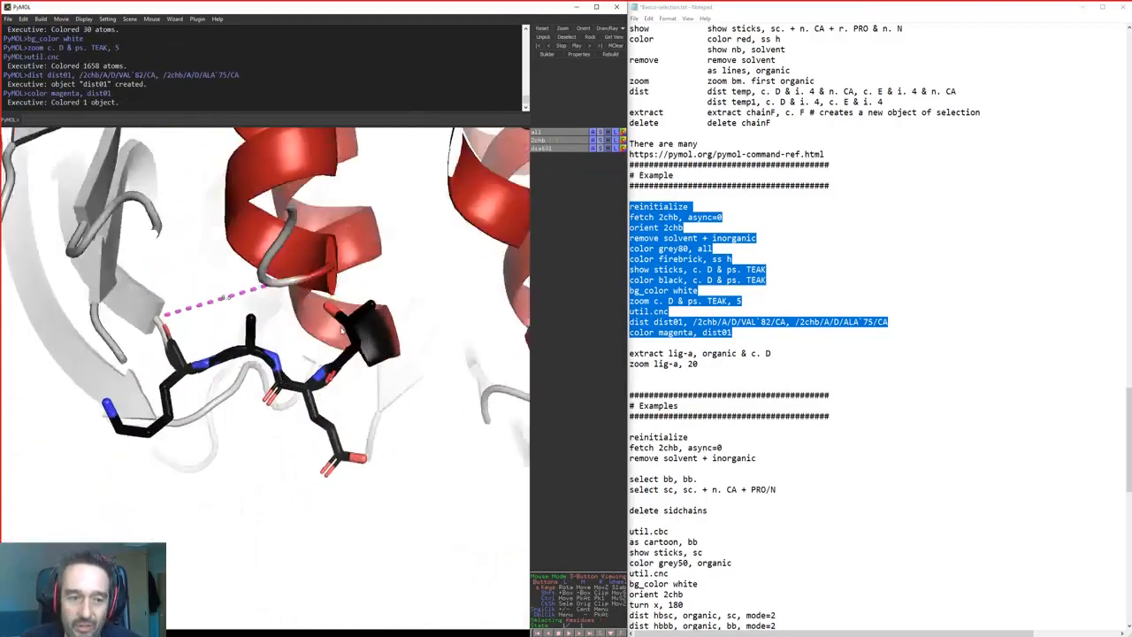
{"action": "left_click_drag", "start_coordinate": [341, 330], "coordinate": [290, 354]}
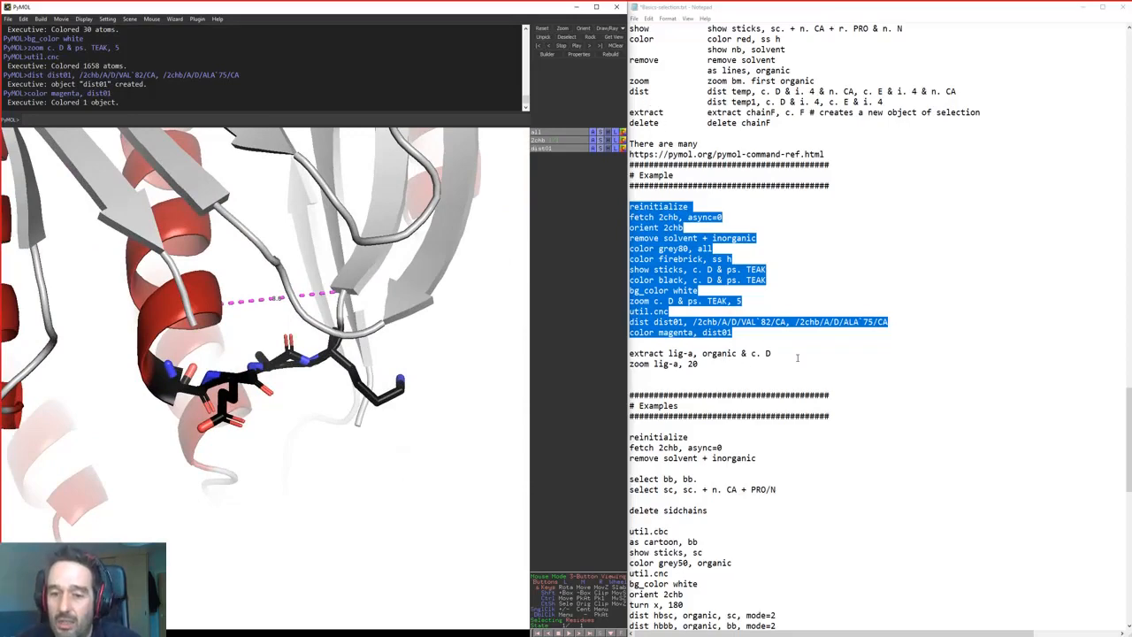
Copy "extract lig-a, organic & c. D" and "zoom lig-a, 20" from the notes and run both in PyMOL
{"action": "left_click_drag", "start_coordinate": [699, 363], "coordinate": [628, 354]}
{"action": "key", "text": "ctrl+c"}
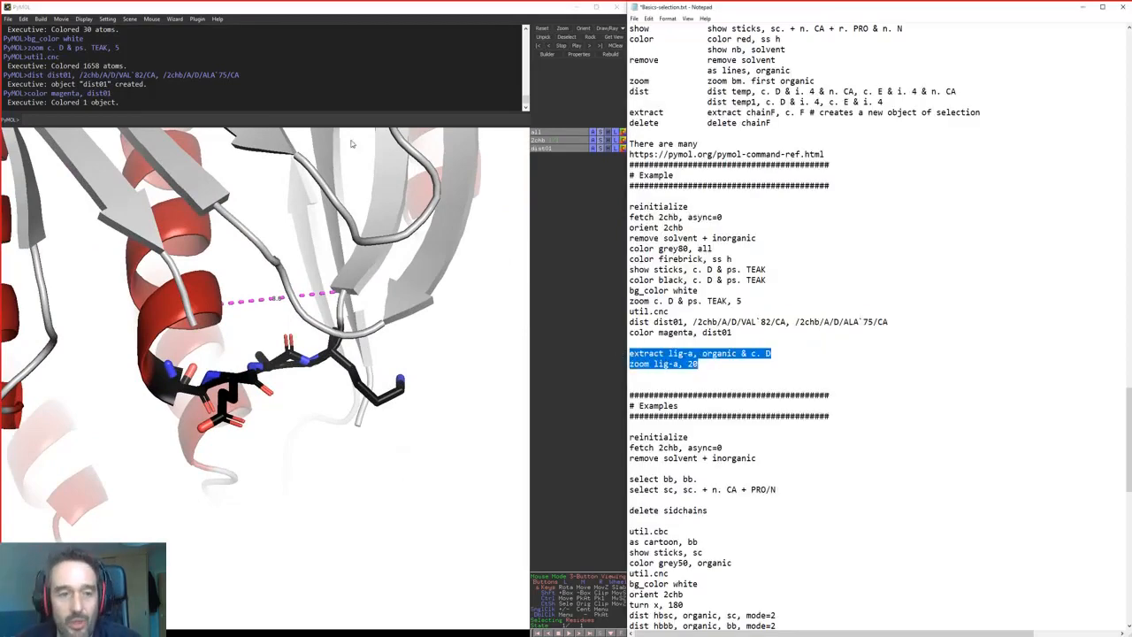
{"action": "left_click", "coordinate": [346, 120]}
{"action": "key", "text": "ctrl+v"}
{"action": "key", "text": "Return"}
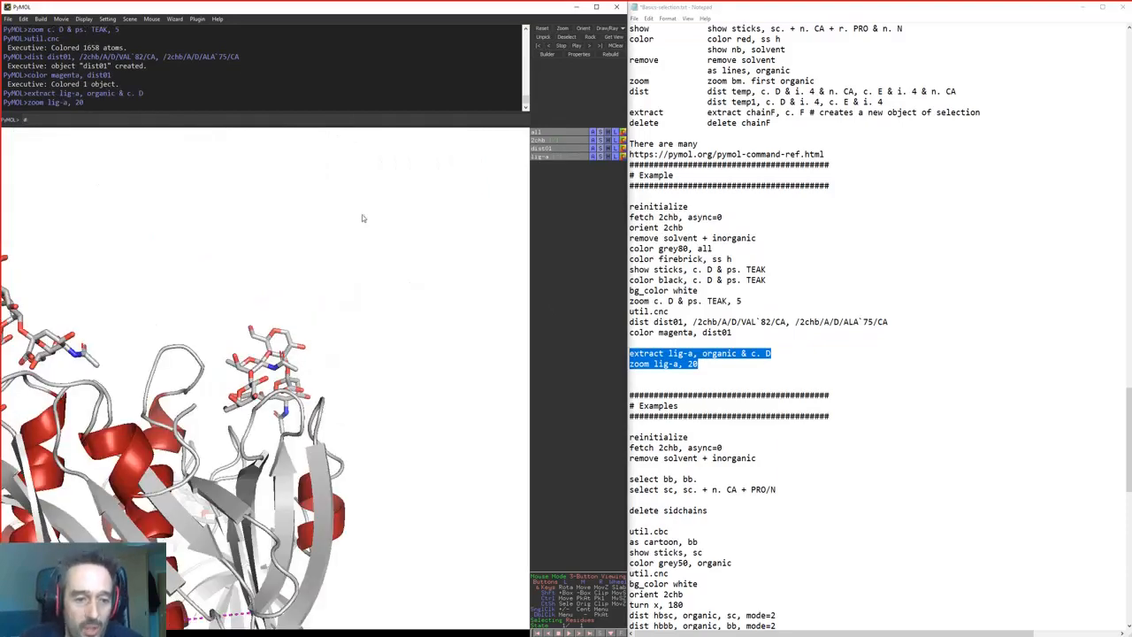
Examine the extracted lig-a ligand on top of the protein from several angles, picking a few of its sugar atoms
{"action": "left_click_drag", "start_coordinate": [387, 370], "coordinate": [563, 457]}
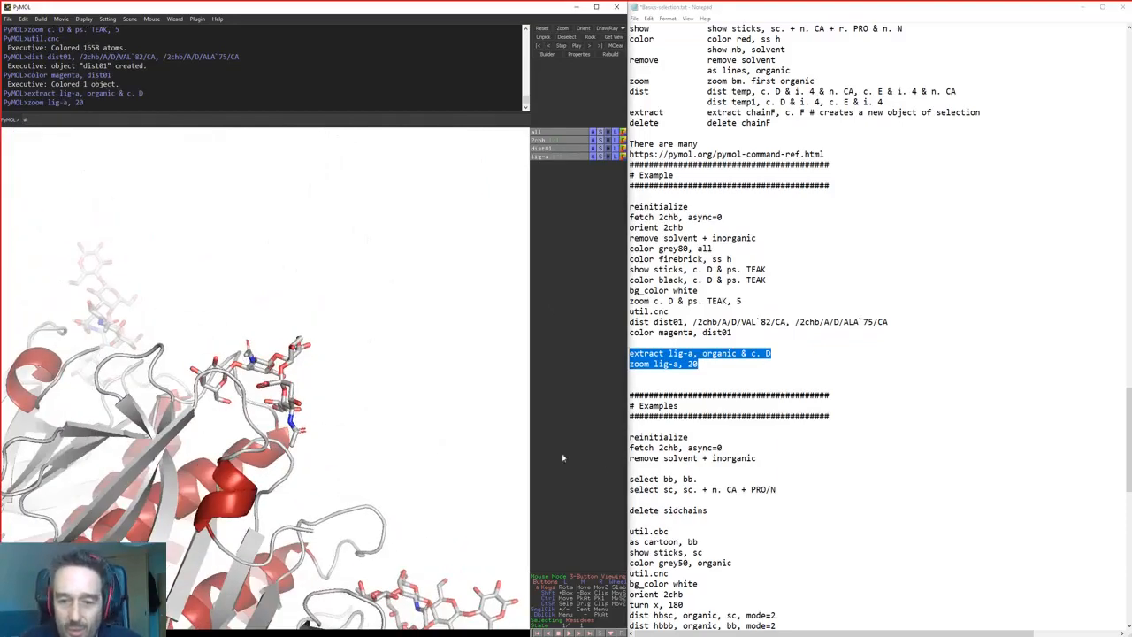
{"action": "left_click", "coordinate": [584, 593]}
{"action": "left_click_drag", "start_coordinate": [176, 385], "coordinate": [220, 414]}
{"action": "right_click", "coordinate": [239, 398], "text": "ctrl"}
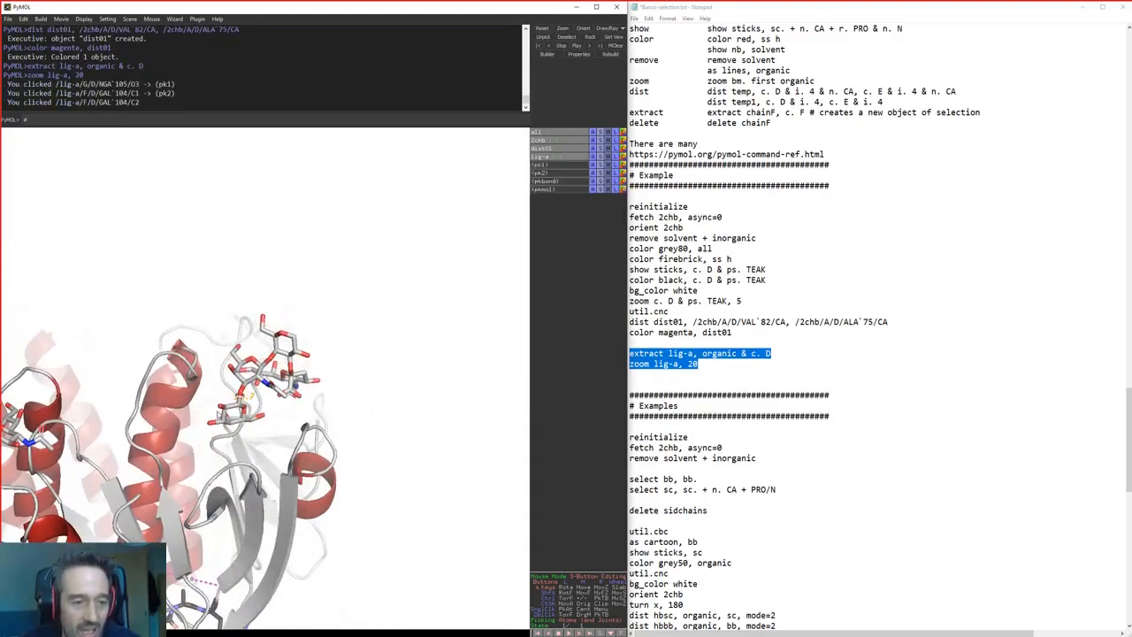
{"action": "left_click_drag", "start_coordinate": [258, 373], "coordinate": [259, 362], "text": "ctrl"}
{"action": "left_click_drag", "start_coordinate": [312, 411], "coordinate": [241, 301]}
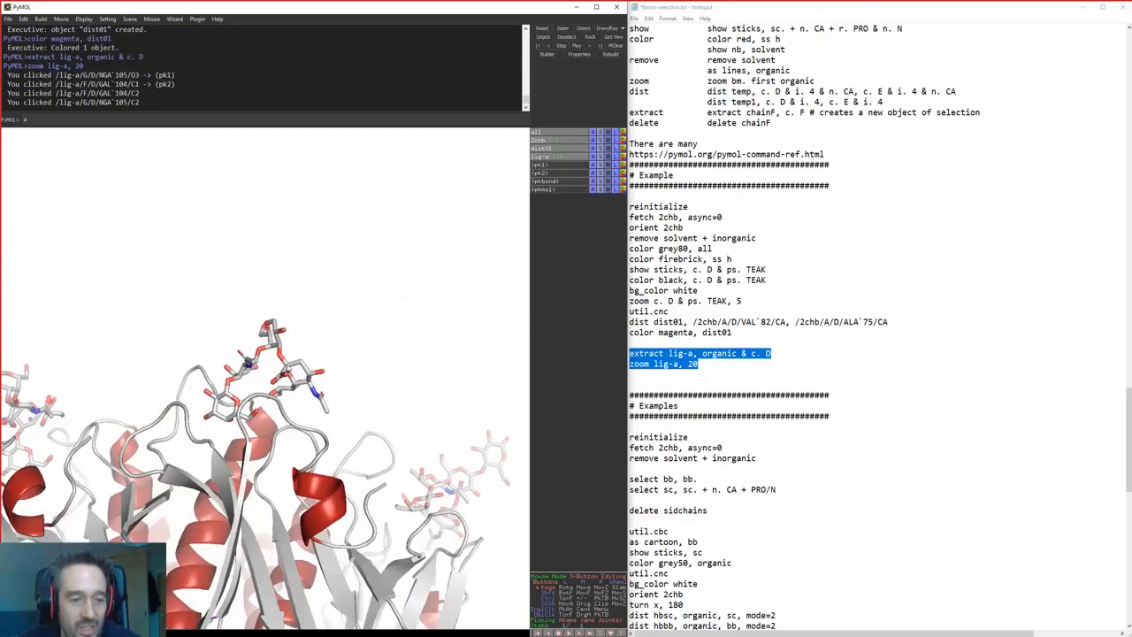
{"action": "left_click", "coordinate": [241, 302]}
{"action": "left_click_drag", "start_coordinate": [279, 387], "coordinate": [292, 378], "text": "shift"}
{"action": "left_click_drag", "start_coordinate": [248, 431], "coordinate": [340, 427]}
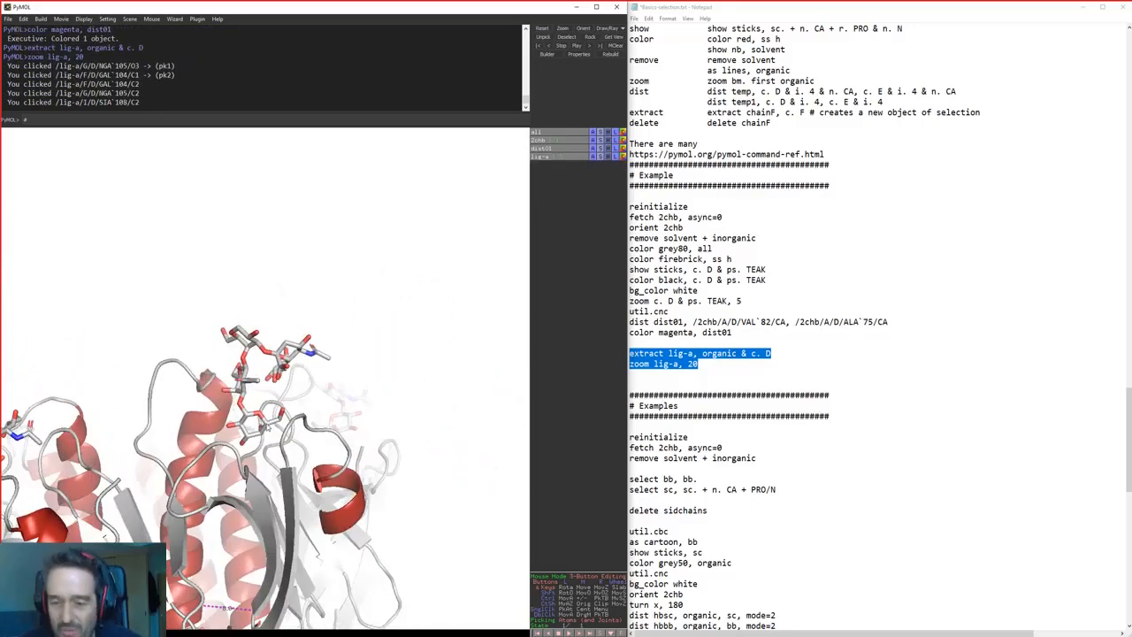
Read the start of the second Examples script and remove its "delete sidchains" line, keeping one blank line before "util.cbc"
{"action": "scroll", "coordinate": [796, 495], "scroll_direction": "down", "scroll_amount": 7}
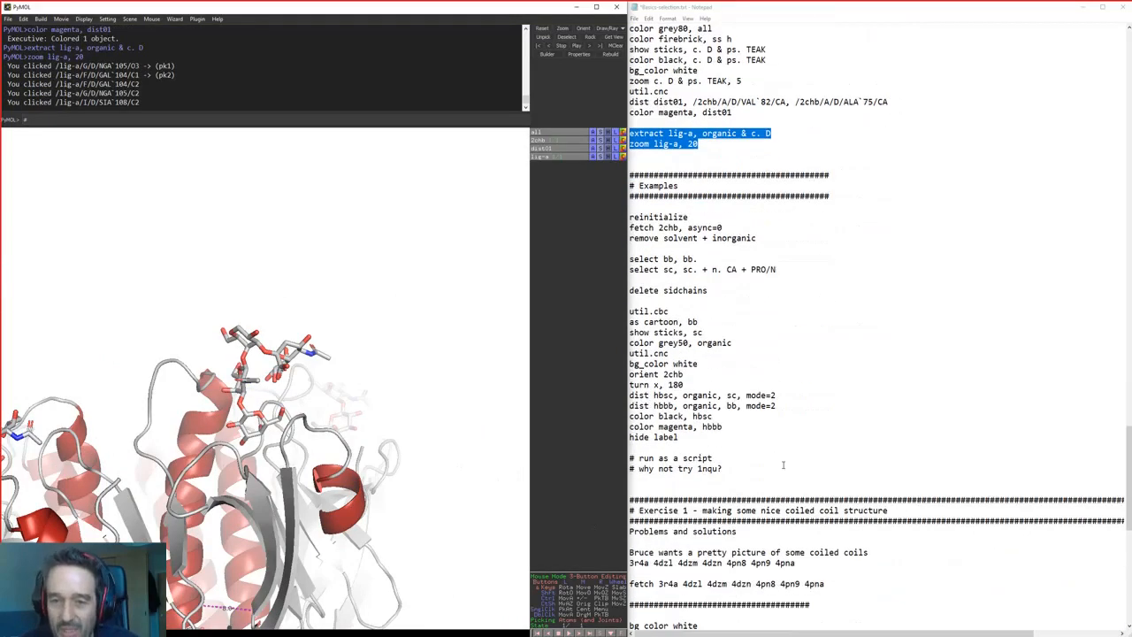
{"action": "left_click_drag", "start_coordinate": [679, 187], "coordinate": [629, 186]}
{"action": "left_click", "coordinate": [760, 306]}
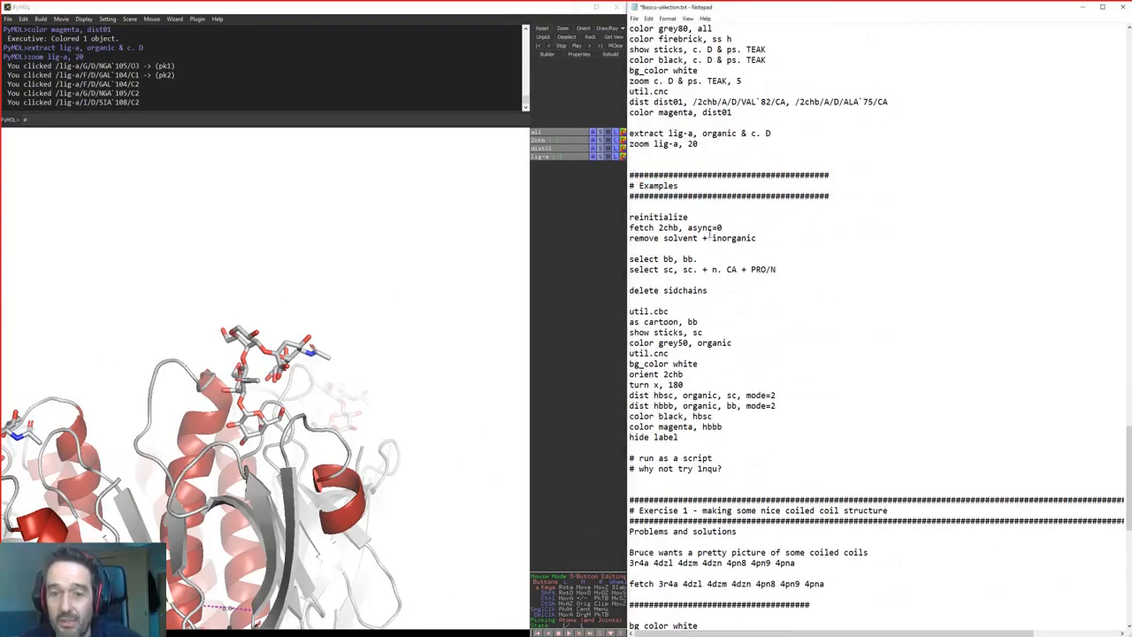
{"action": "left_click_drag", "start_coordinate": [630, 215], "coordinate": [822, 269]}
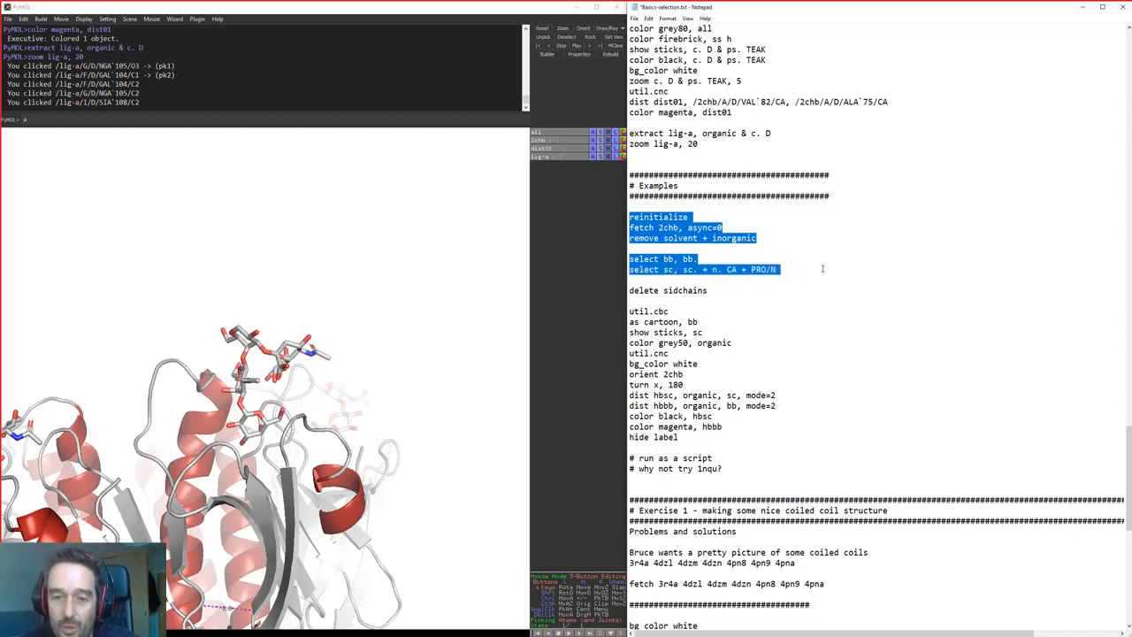
{"action": "left_click_drag", "start_coordinate": [629, 290], "coordinate": [756, 290]}
{"action": "key", "text": "BackSpace"}
{"action": "key", "text": "BackSpace"}
{"action": "key", "text": "Delete"}
{"action": "key", "text": "Delete"}
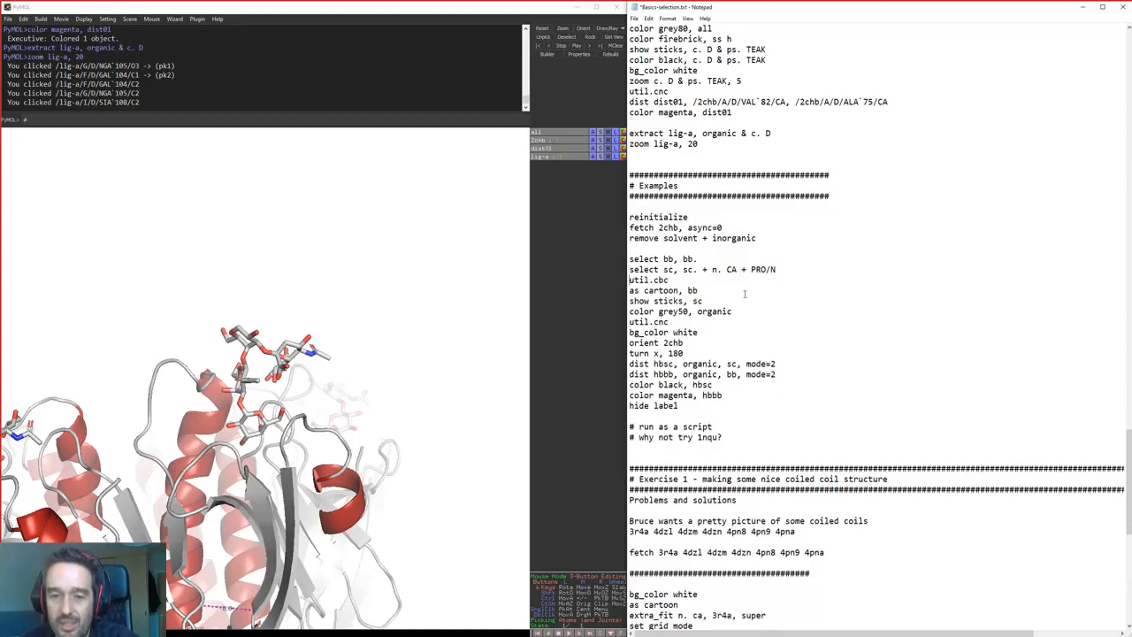
{"action": "key", "text": "Return"}
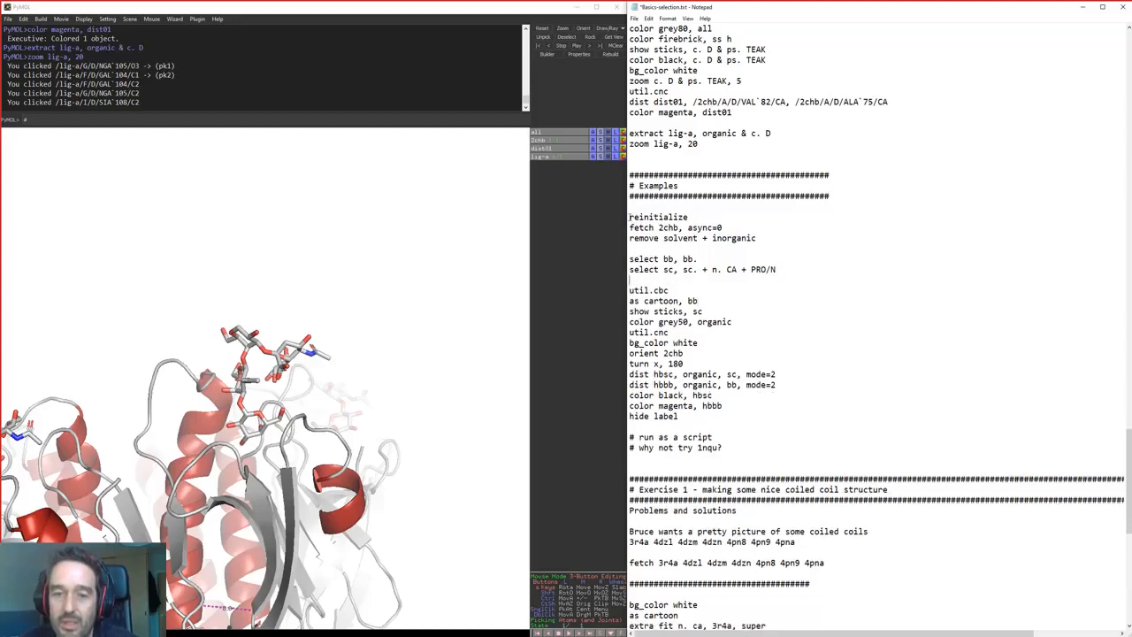
Read the second script's commands through "orient 2chb" and cut the "turn x, 180" text, leaving that line blank
{"action": "left_click_drag", "start_coordinate": [630, 218], "coordinate": [815, 292]}
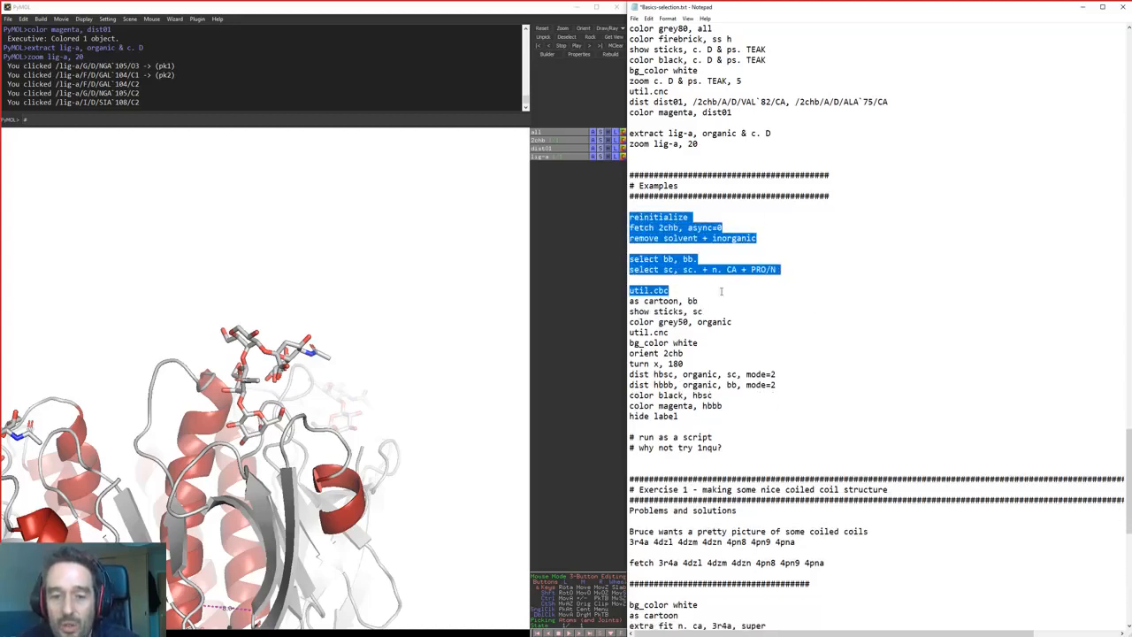
{"action": "left_click_drag", "start_coordinate": [702, 291], "coordinate": [728, 306]}
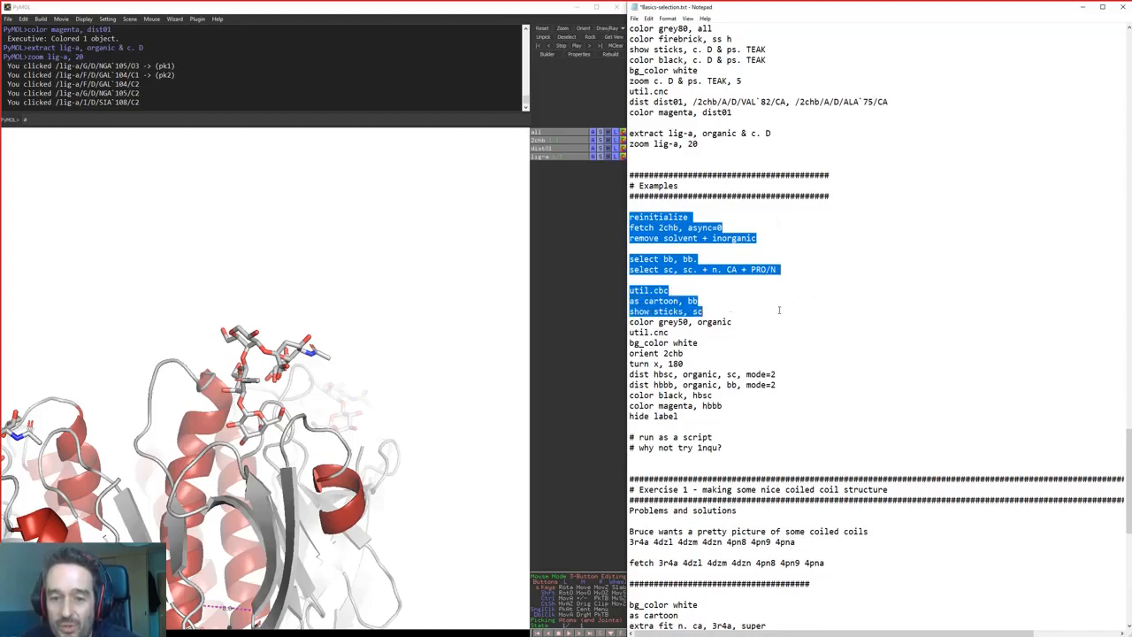
{"action": "left_click_drag", "start_coordinate": [789, 319], "coordinate": [669, 332]}
{"action": "left_click_drag", "start_coordinate": [763, 336], "coordinate": [781, 358]}
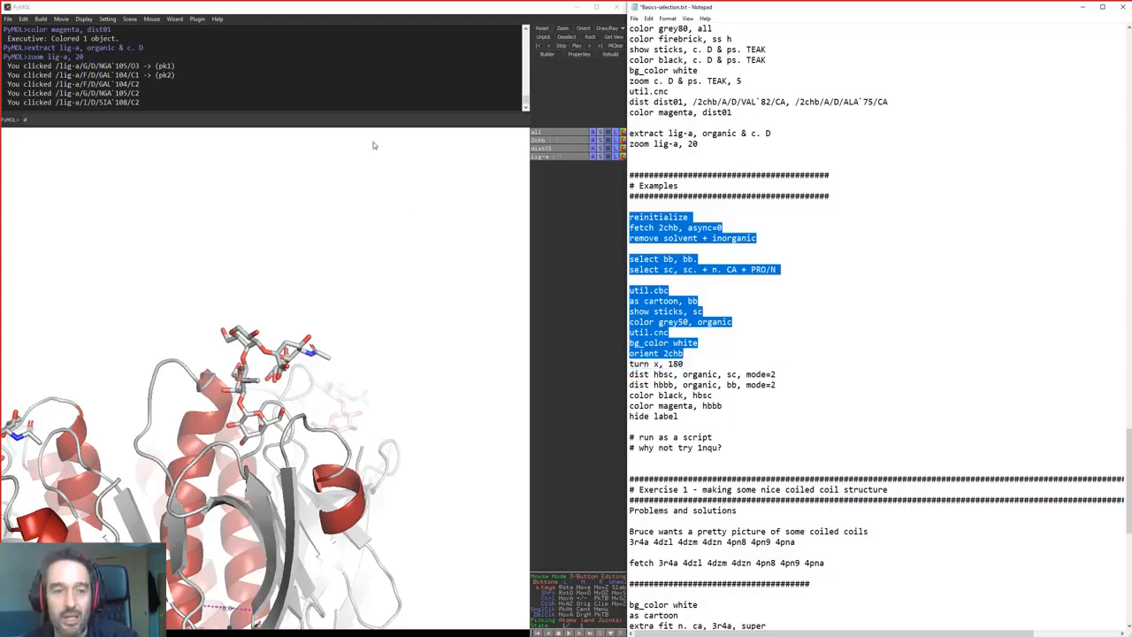
{"action": "left_click", "coordinate": [799, 354]}
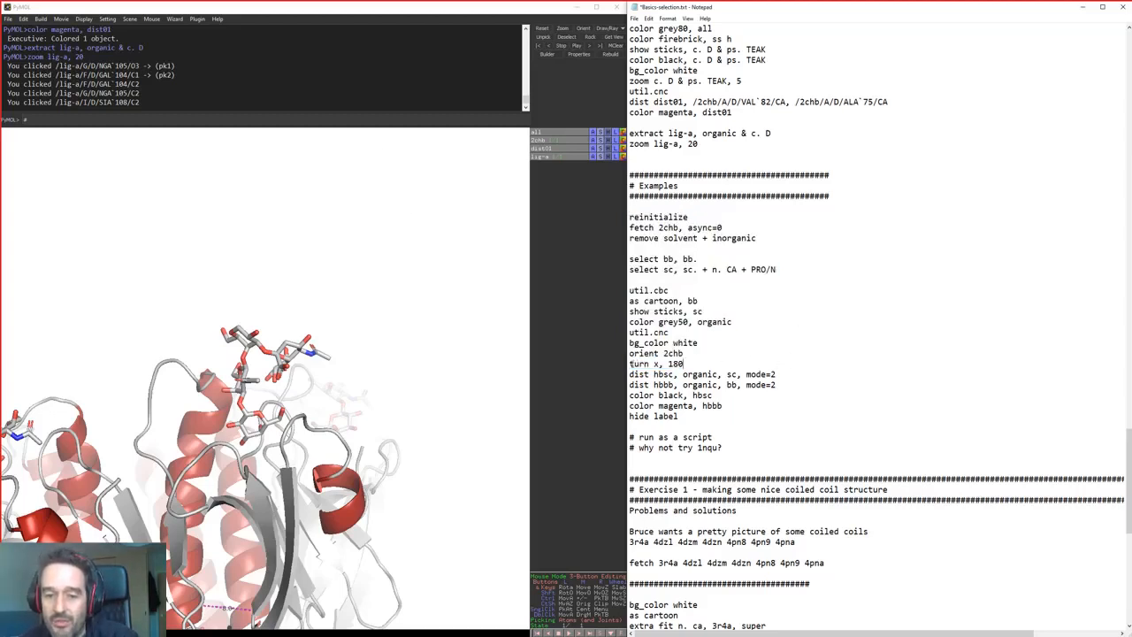
{"action": "left_click_drag", "start_coordinate": [630, 363], "coordinate": [807, 381]}
{"action": "key", "text": "ctrl+x"}
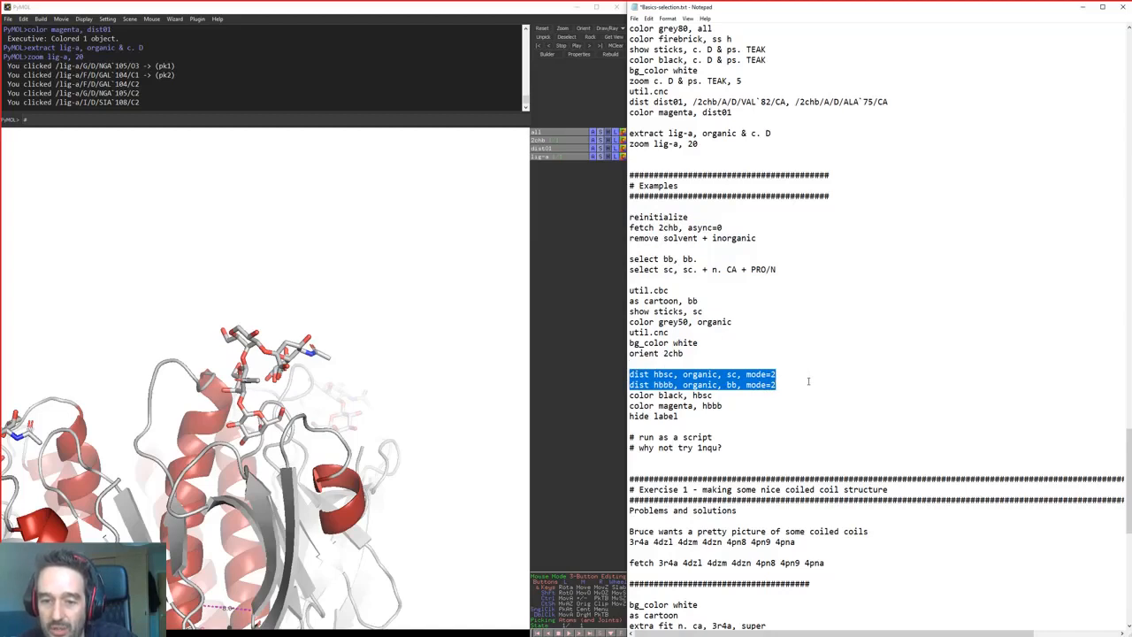
Examine the two dist commands for hbsc and hbbb part by part, including their organic, sc and bb selections and mode=2
{"action": "left_click_drag", "start_coordinate": [630, 374], "coordinate": [738, 375]}
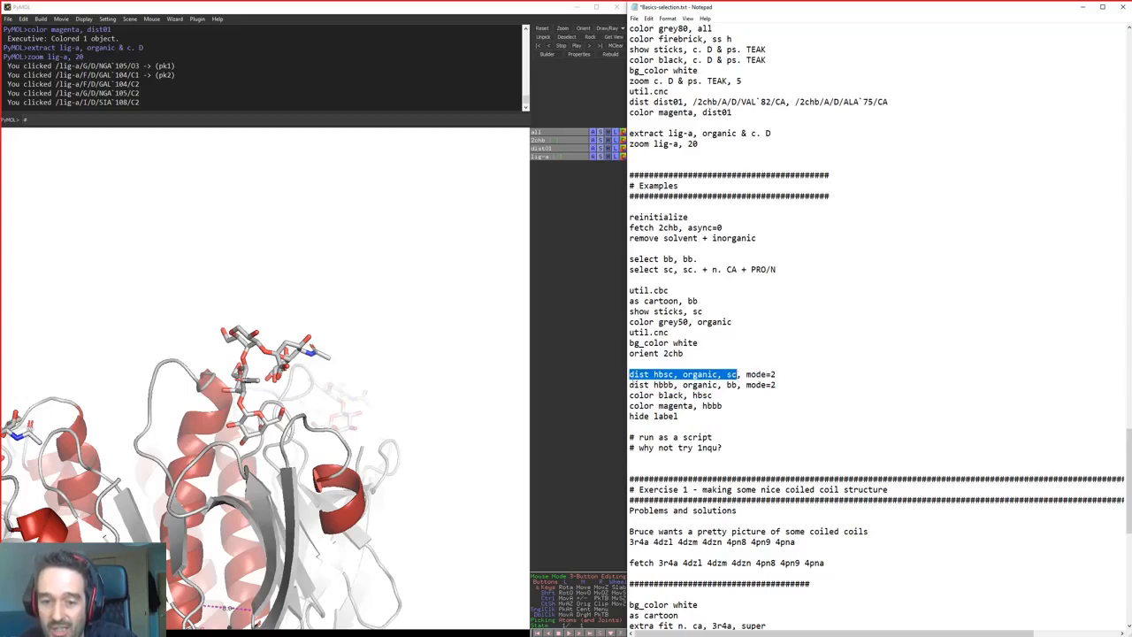
{"action": "left_click_drag", "start_coordinate": [630, 385], "coordinate": [740, 386]}
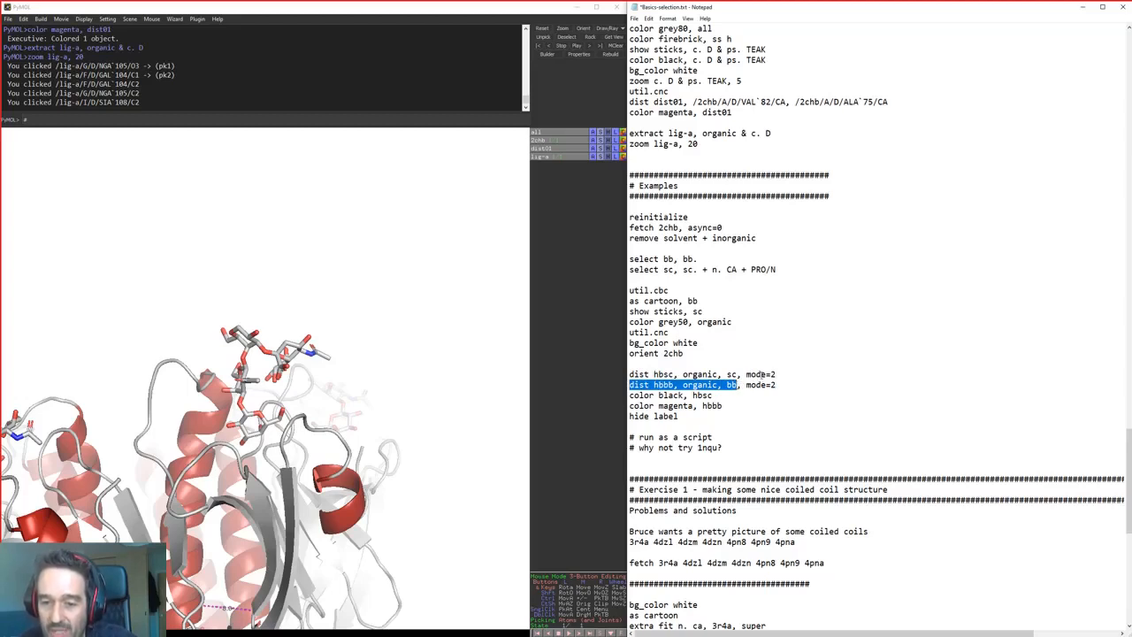
{"action": "left_click_drag", "start_coordinate": [741, 374], "coordinate": [790, 383]}
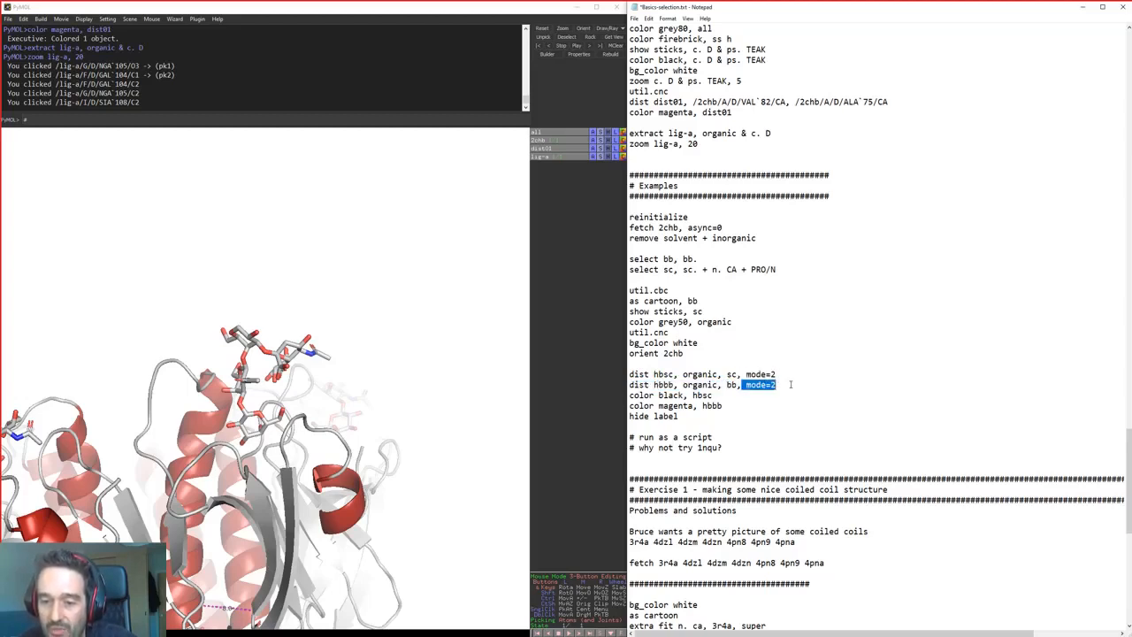
{"action": "double_click", "coordinate": [644, 374]}
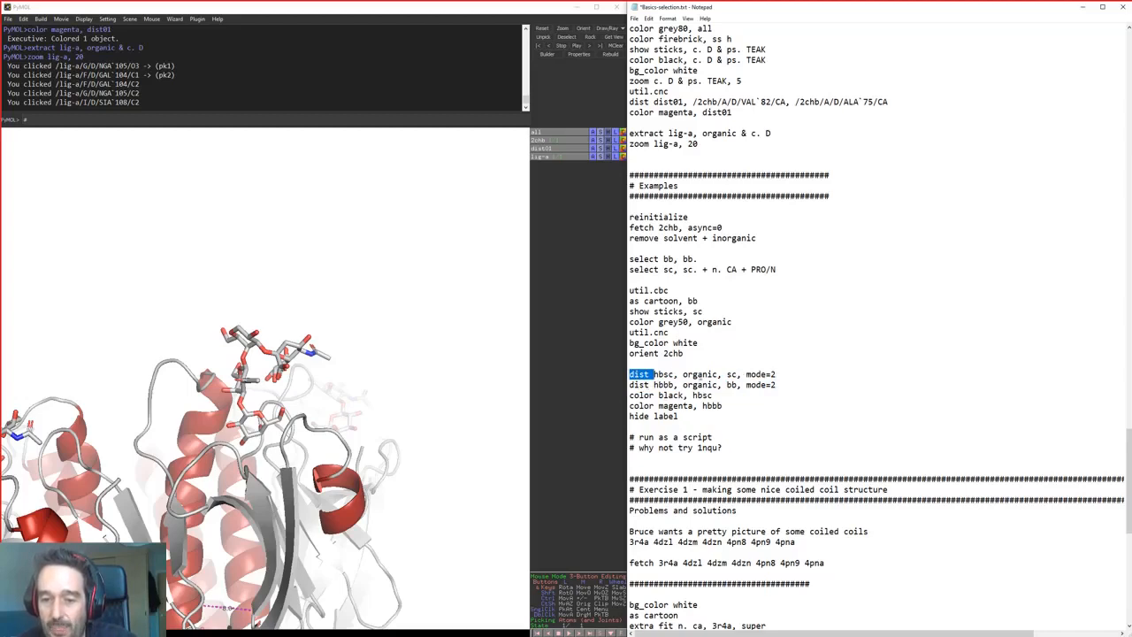
{"action": "double_click", "coordinate": [672, 374]}
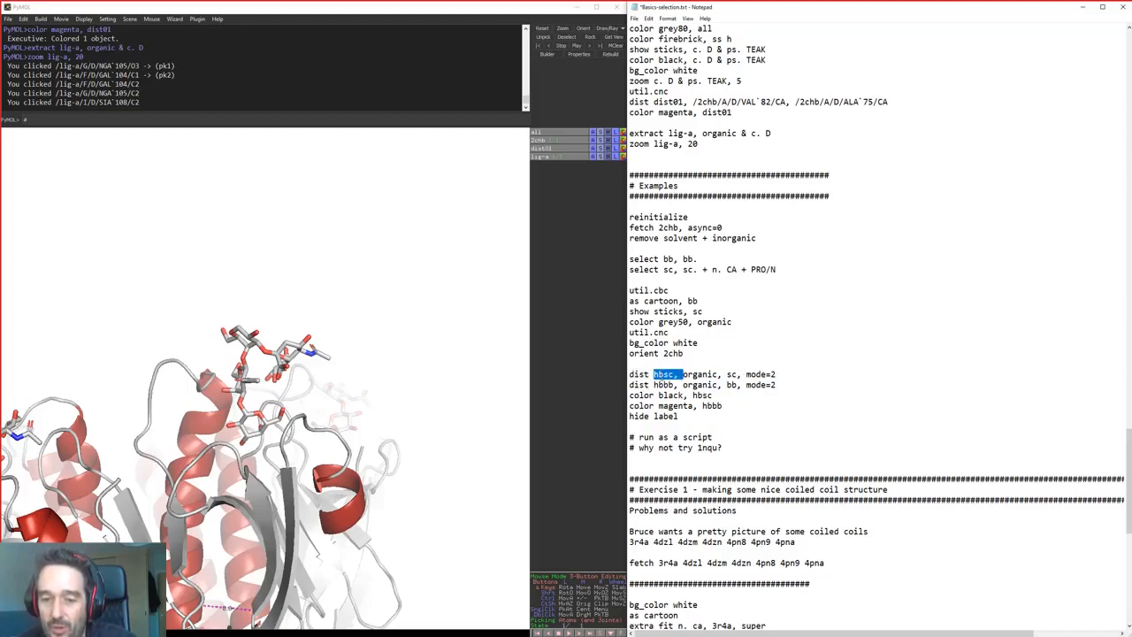
{"action": "left_click_drag", "start_coordinate": [683, 374], "coordinate": [777, 374]}
{"action": "left_click", "coordinate": [782, 385]}
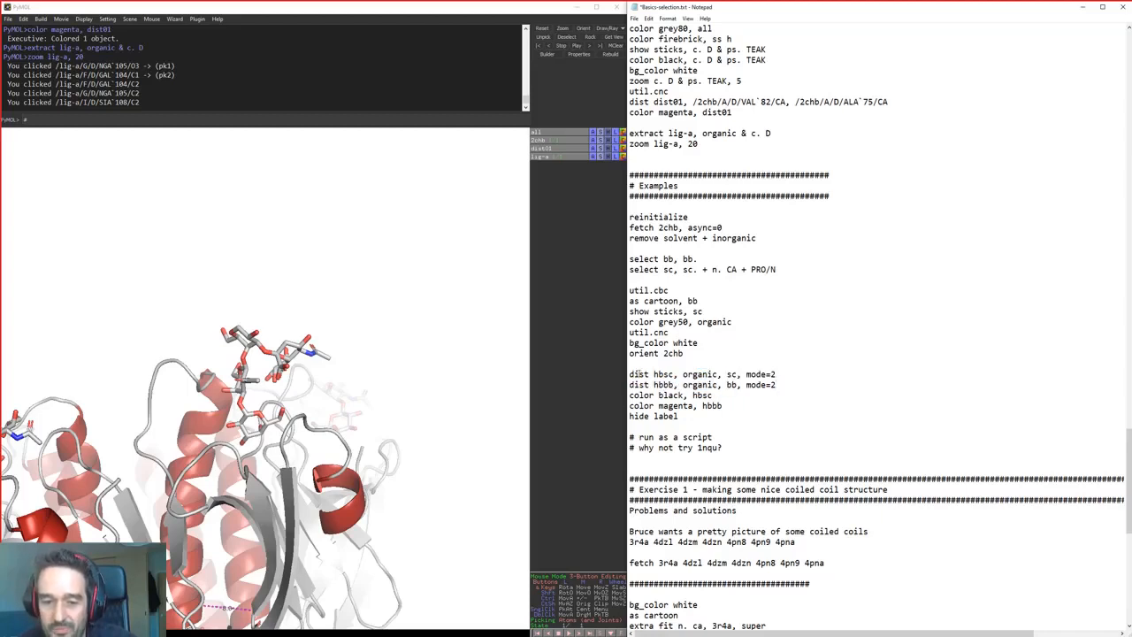
Run the whole second Examples script, "reinitialize" through "hide label", in PyMOL by pasting it from the notes
{"action": "mouse_move", "coordinate": [629, 374]}
{"action": "left_mouse_down"}
{"action": "mouse_move", "coordinate": [756, 396]}
{"action": "mouse_move", "coordinate": [738, 414]}
{"action": "mouse_move", "coordinate": [630, 259]}
{"action": "mouse_move", "coordinate": [630, 217]}
{"action": "left_mouse_up"}
{"action": "left_click", "coordinate": [402, 99]}
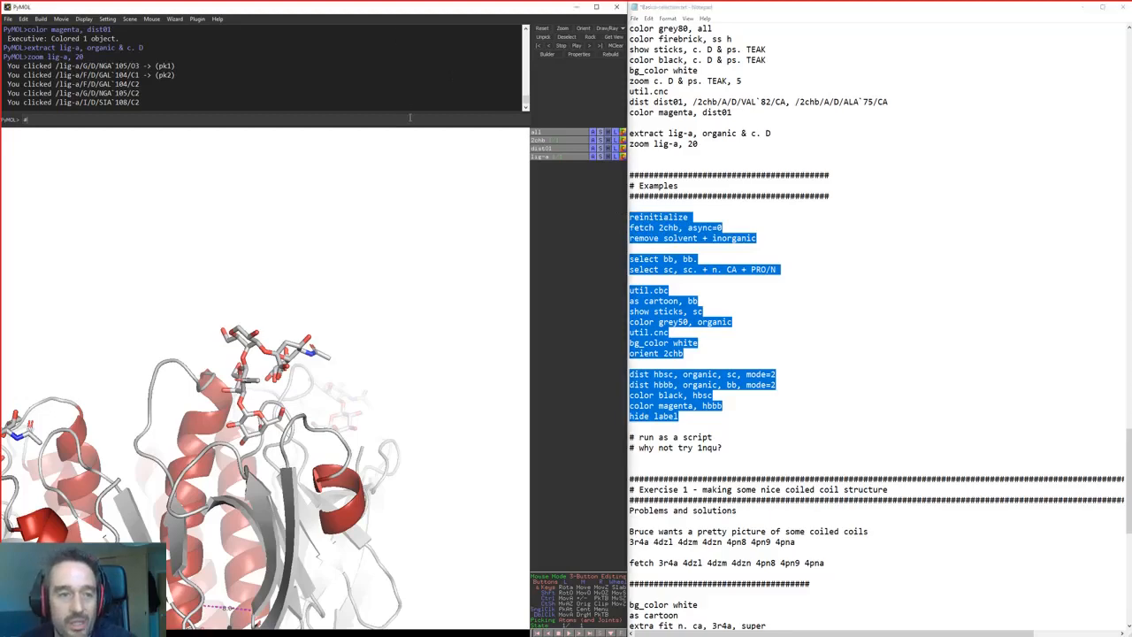
{"action": "key", "text": "ctrl+v"}
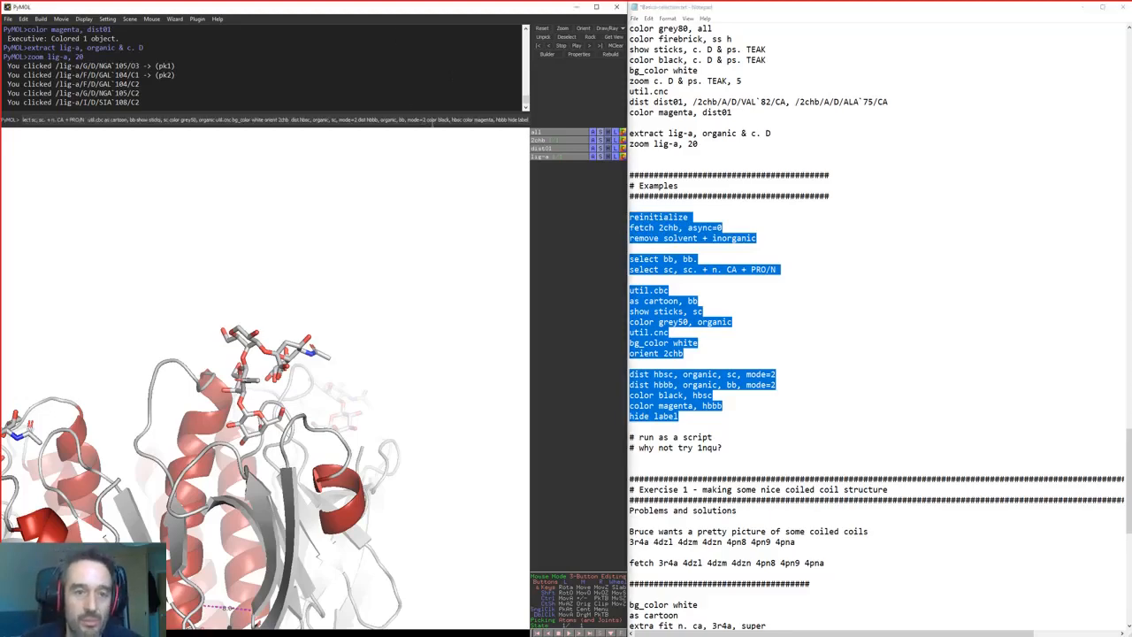
{"action": "triple_click", "coordinate": [432, 121]}
{"action": "key", "text": "Return"}
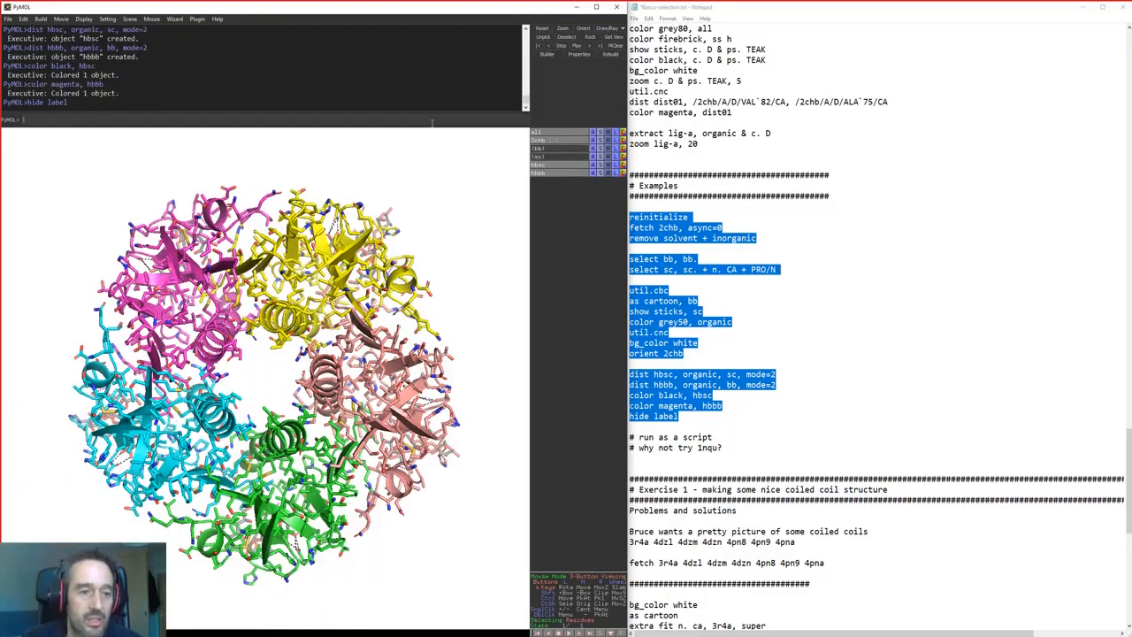
Examine one bound sugar ligand up close, including its black side-chain and magenta backbone hydrogen bonds, from several angles
{"action": "left_click_drag", "start_coordinate": [257, 425], "coordinate": [329, 224]}
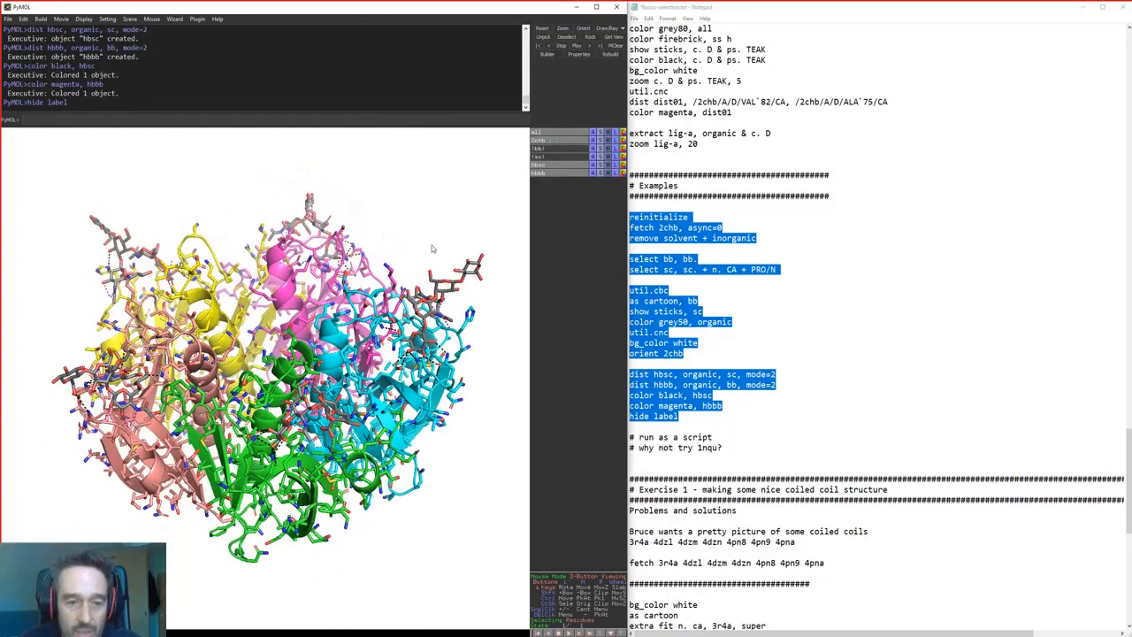
{"action": "middle_click", "coordinate": [428, 308]}
{"action": "left_click_drag", "start_coordinate": [405, 324], "coordinate": [287, 376]}
{"action": "middle_click", "coordinate": [178, 294]}
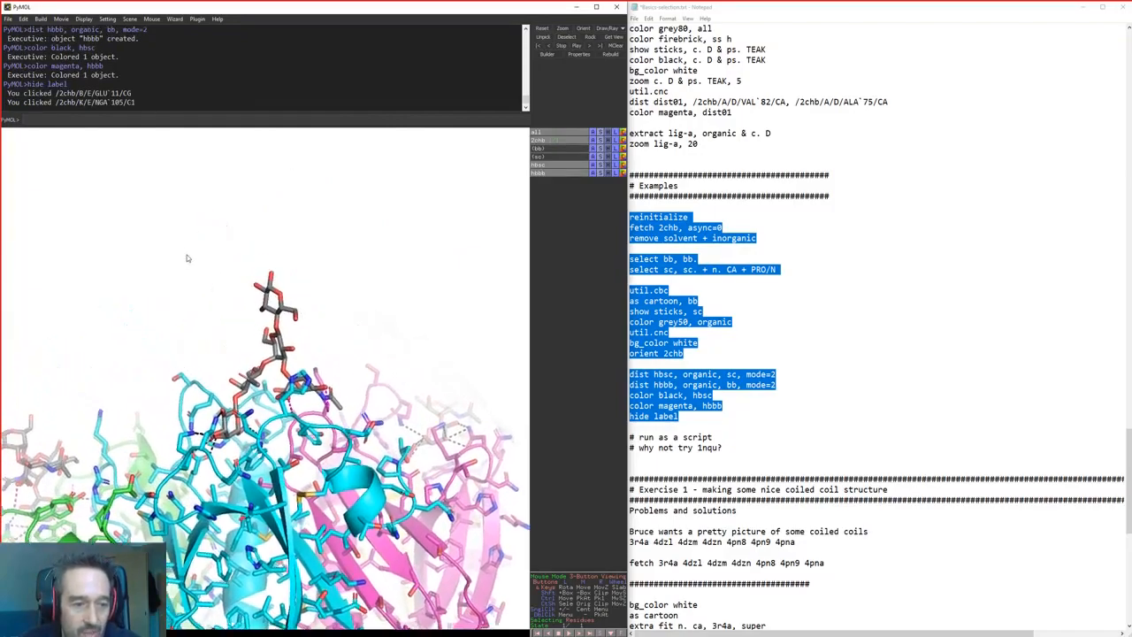
{"action": "right_click_drag", "start_coordinate": [187, 255], "coordinate": [193, 334]}
{"action": "left_click_drag", "start_coordinate": [184, 364], "coordinate": [263, 488]}
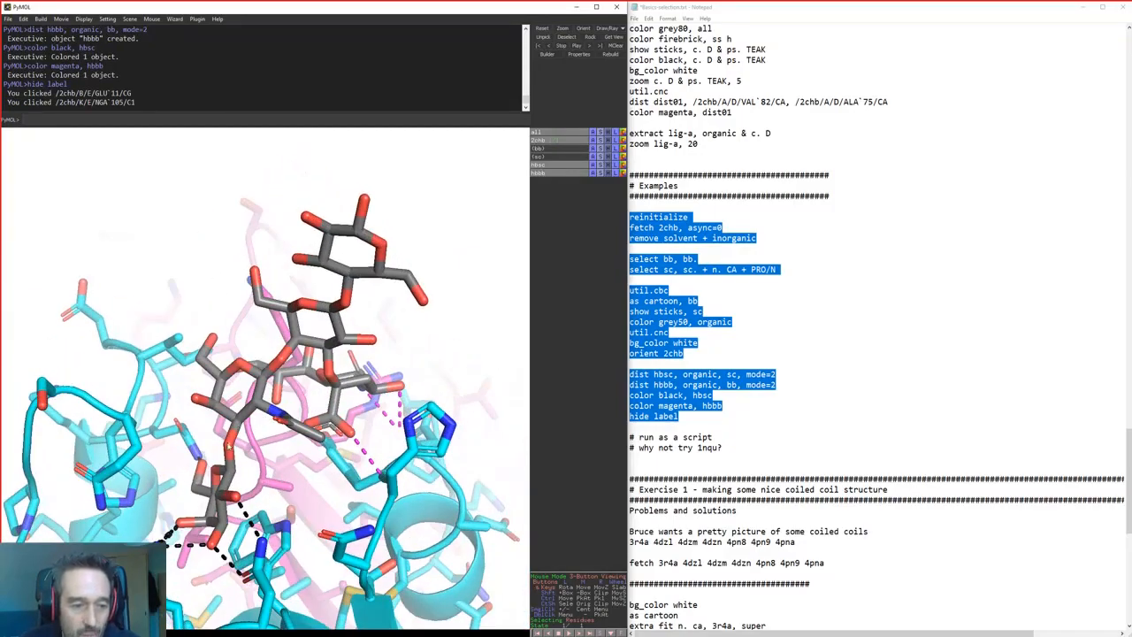
{"action": "middle_click", "coordinate": [260, 403]}
{"action": "left_click_drag", "start_coordinate": [423, 435], "coordinate": [261, 460]}
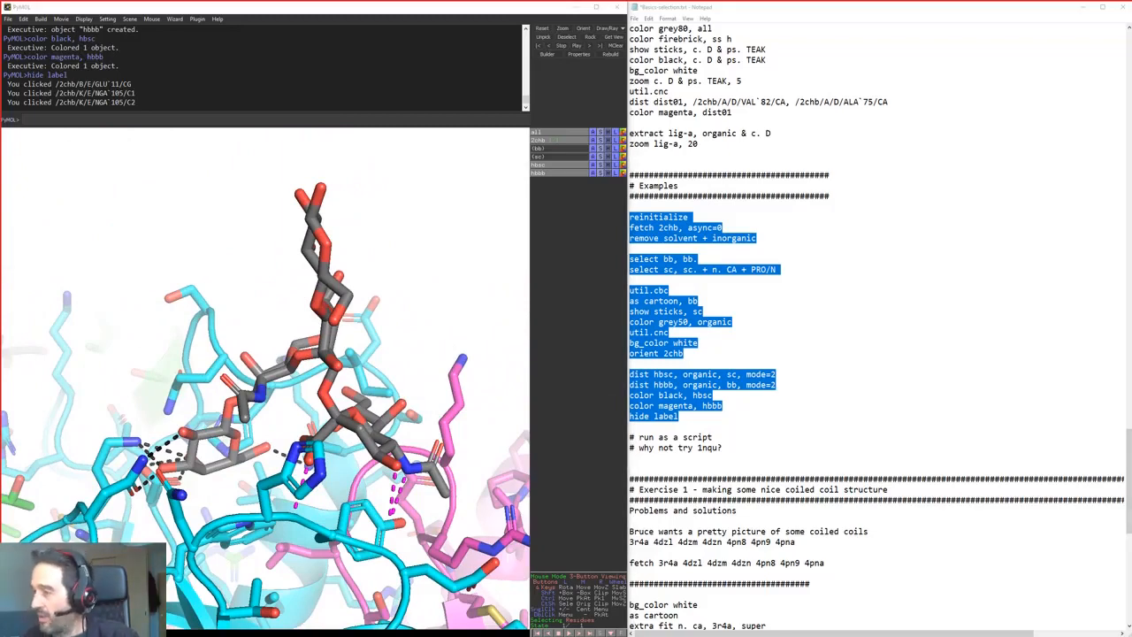
Run this-is-a-script.pml from the 2020-2-Comands folder in its own PyMOL session, with its code open alongside in Notepad++
{"action": "left_click_drag", "start_coordinate": [1130, 82], "coordinate": [886, 99]}
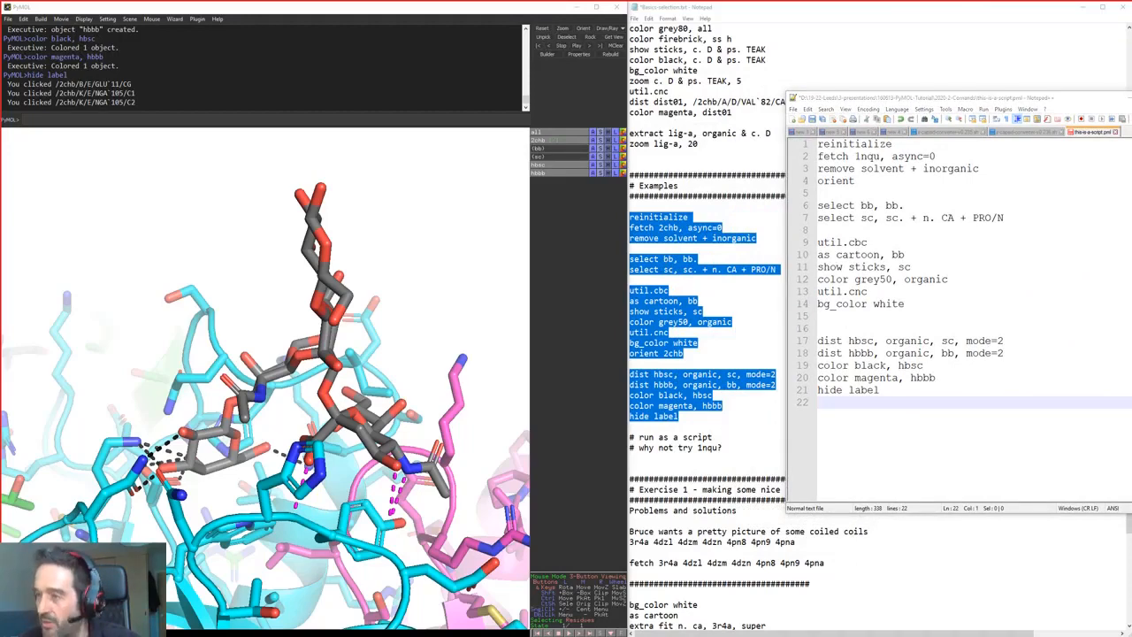
{"action": "left_click_drag", "start_coordinate": [1130, 133], "coordinate": [1093, 281]}
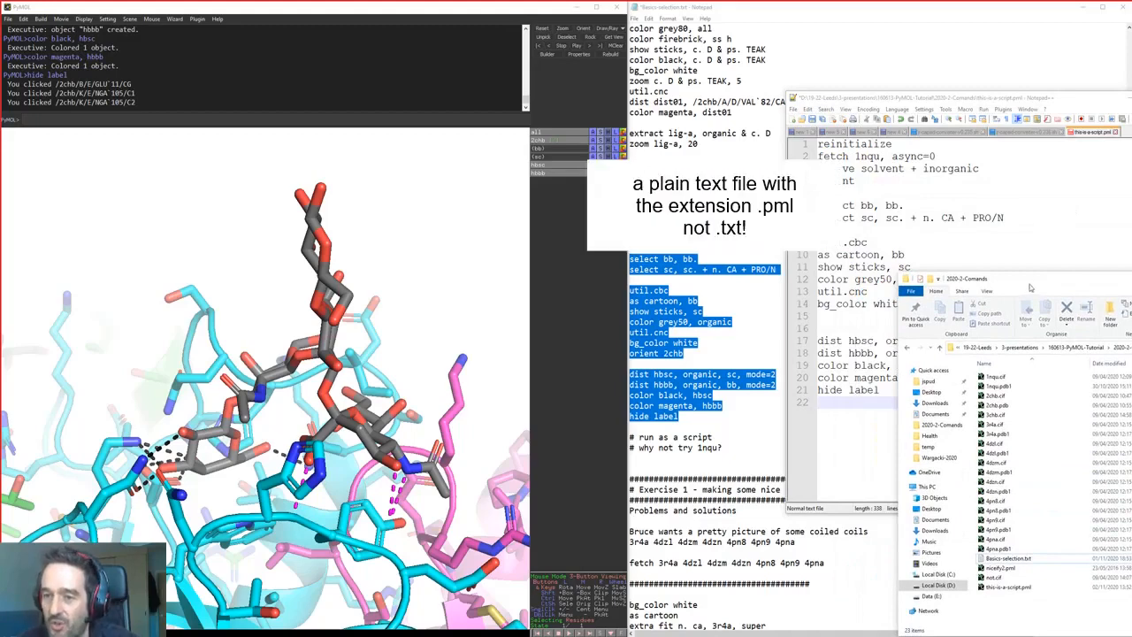
{"action": "left_click_drag", "start_coordinate": [862, 340], "coordinate": [929, 193]}
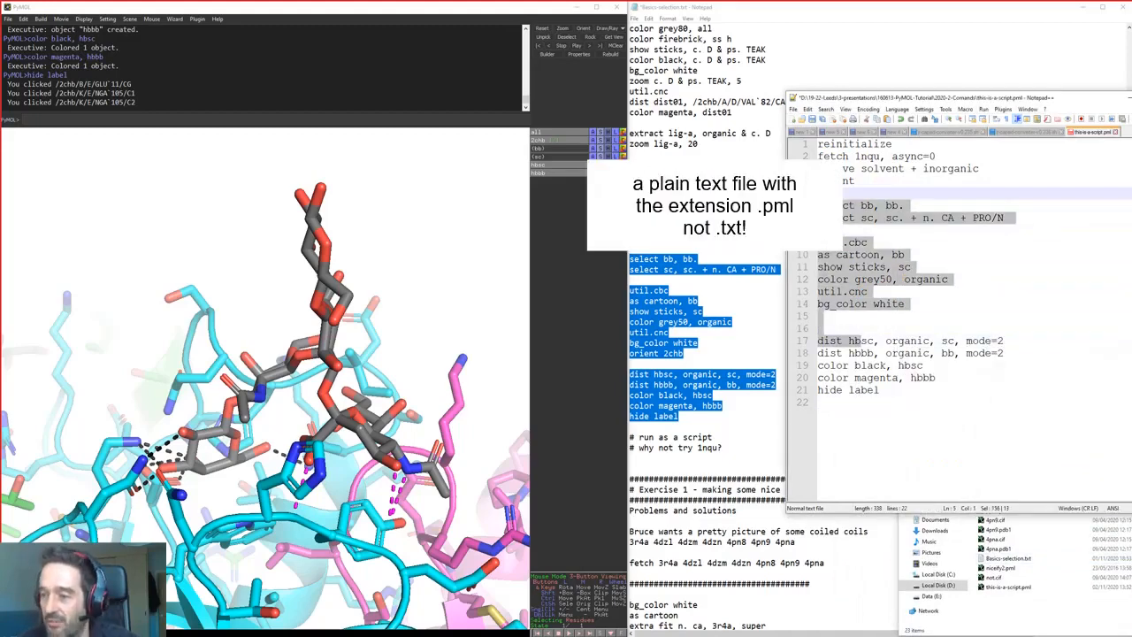
{"action": "left_click", "coordinate": [1131, 273]}
{"action": "left_click_drag", "start_coordinate": [1088, 284], "coordinate": [992, 205]}
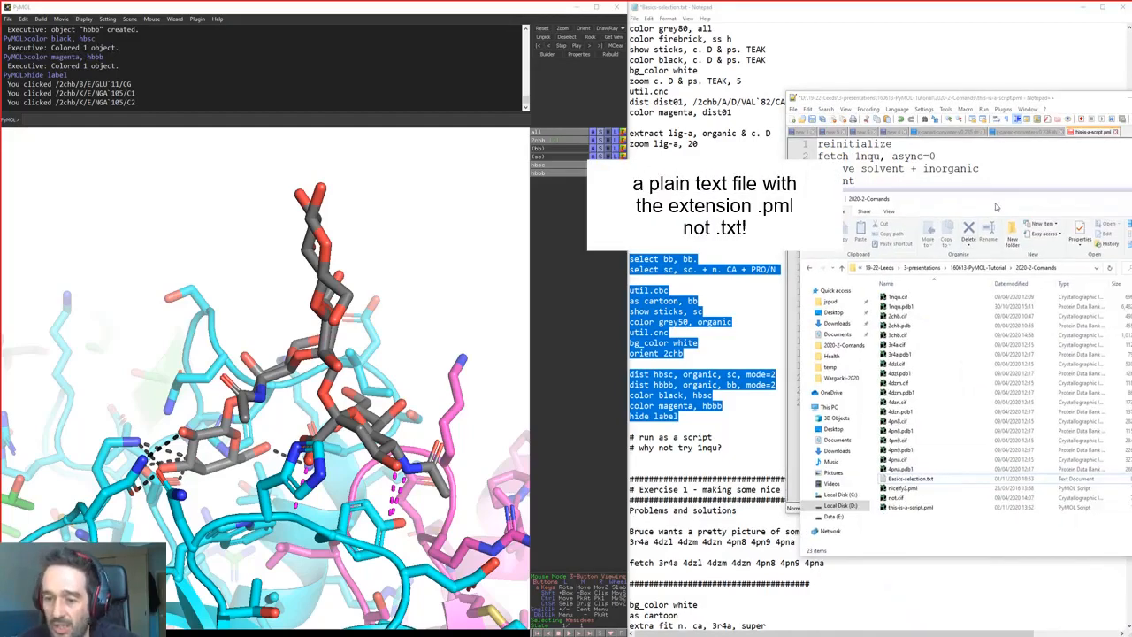
{"action": "left_click", "coordinate": [920, 509]}
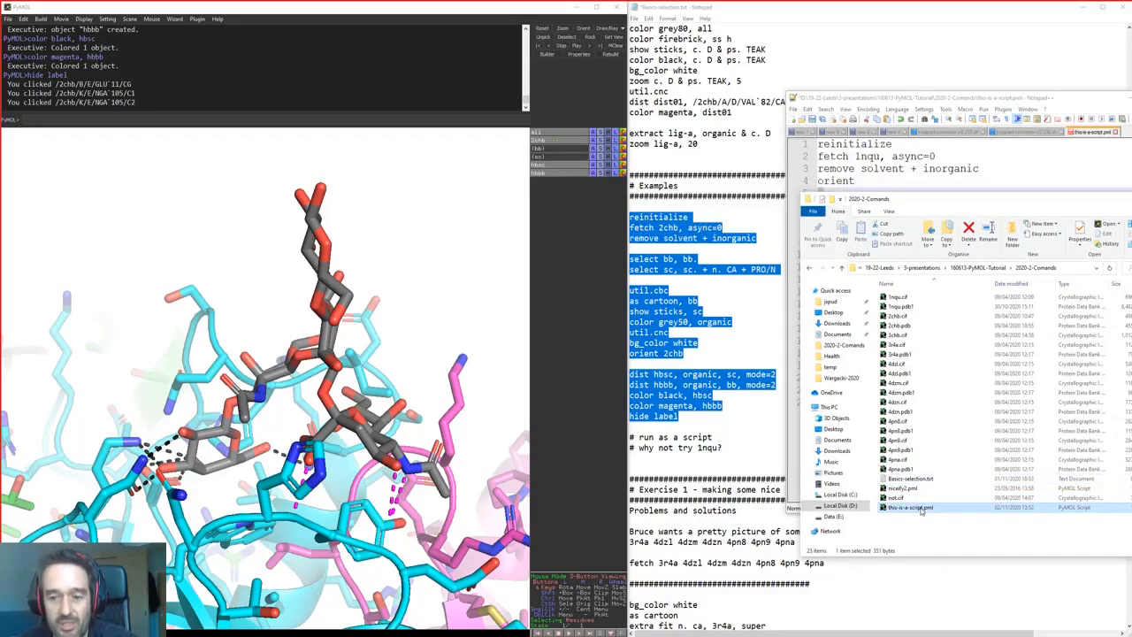
{"action": "double_click", "coordinate": [920, 508]}
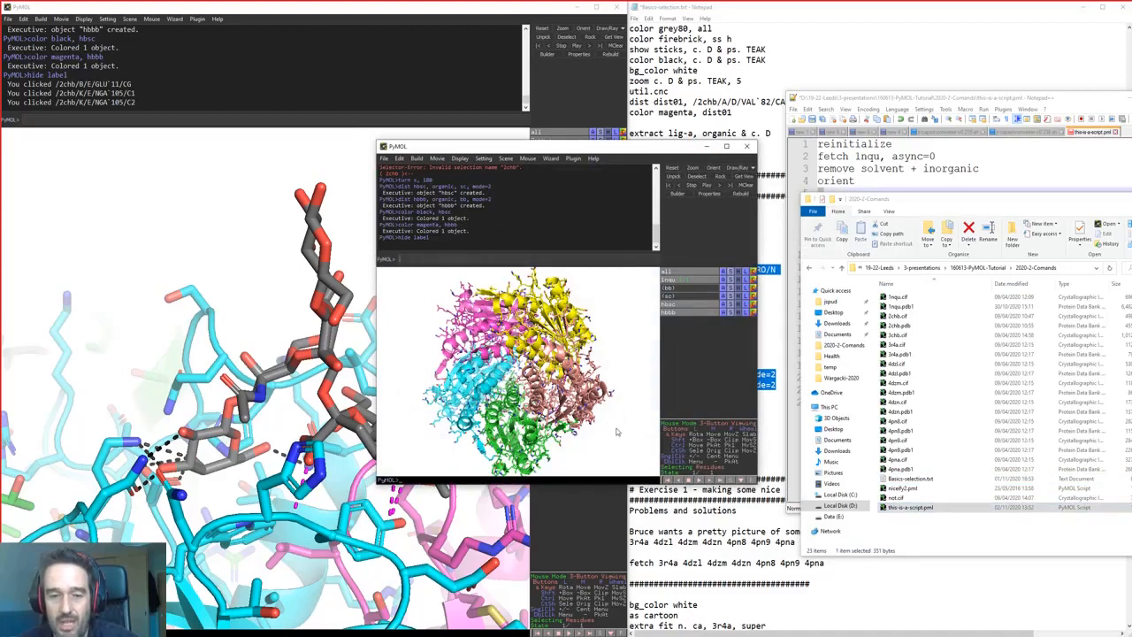
Find the 1nqu code in the script's fetch line and examine that structure's bound ligand and its hydrogen bonds up close
{"action": "left_click", "coordinate": [879, 168]}
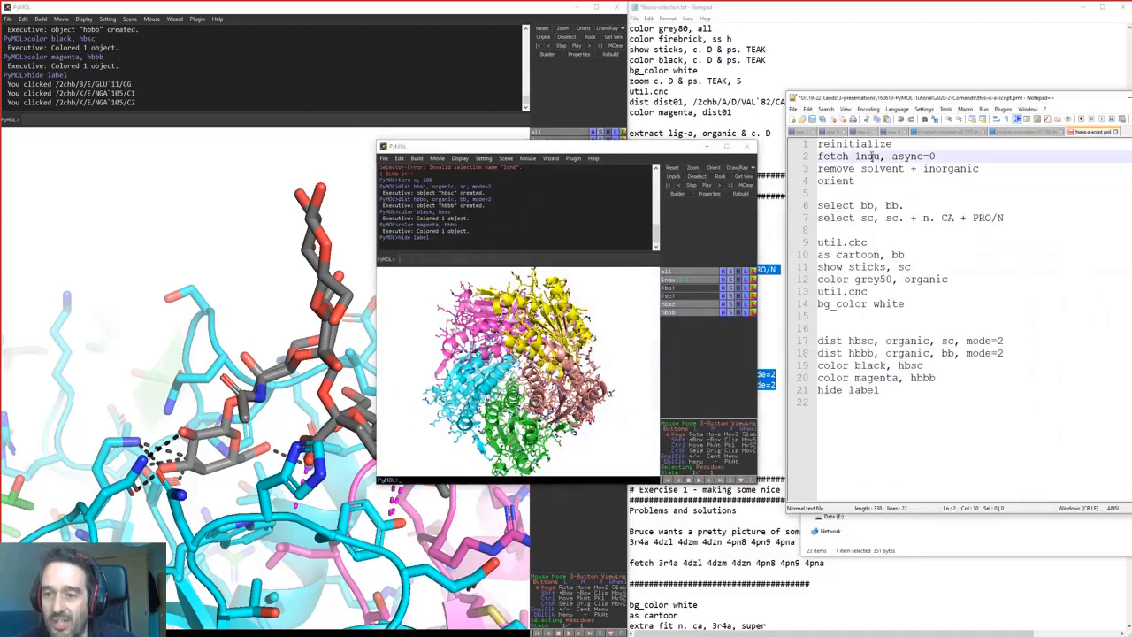
{"action": "double_click", "coordinate": [867, 157]}
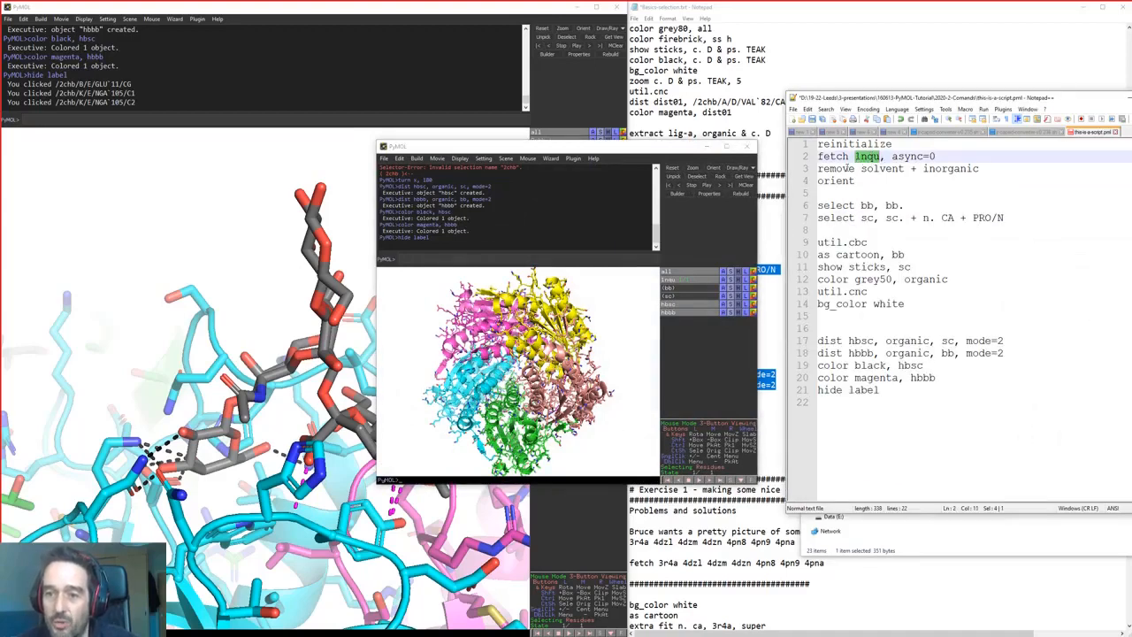
{"action": "left_click_drag", "start_coordinate": [600, 354], "coordinate": [497, 365]}
{"action": "middle_click", "coordinate": [543, 325]}
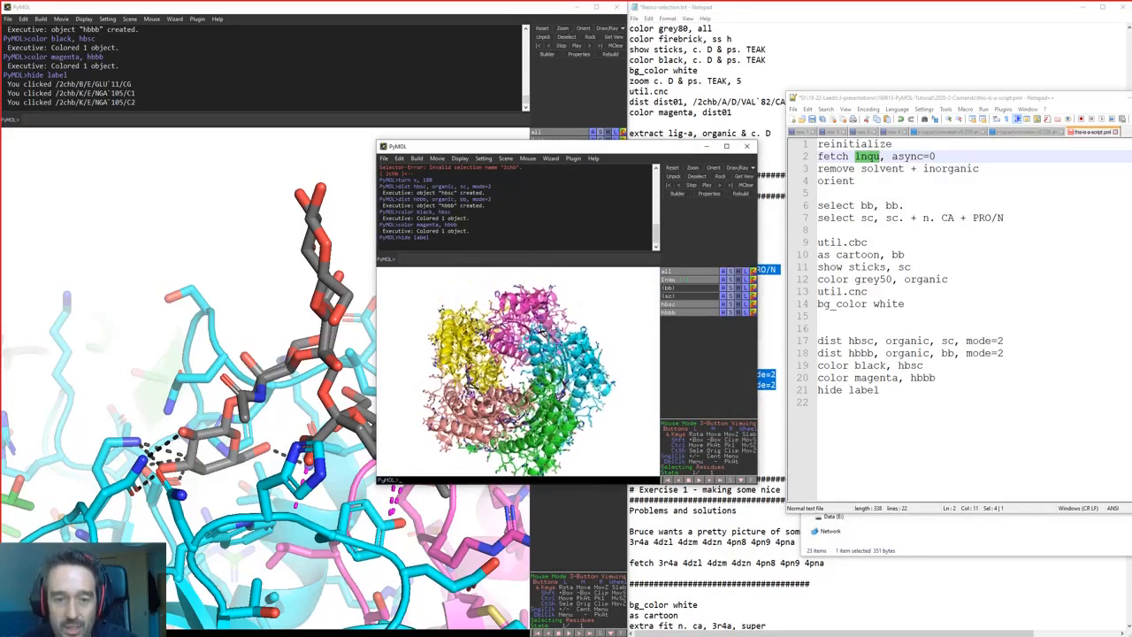
{"action": "right_click_drag", "start_coordinate": [596, 299], "coordinate": [650, 587]}
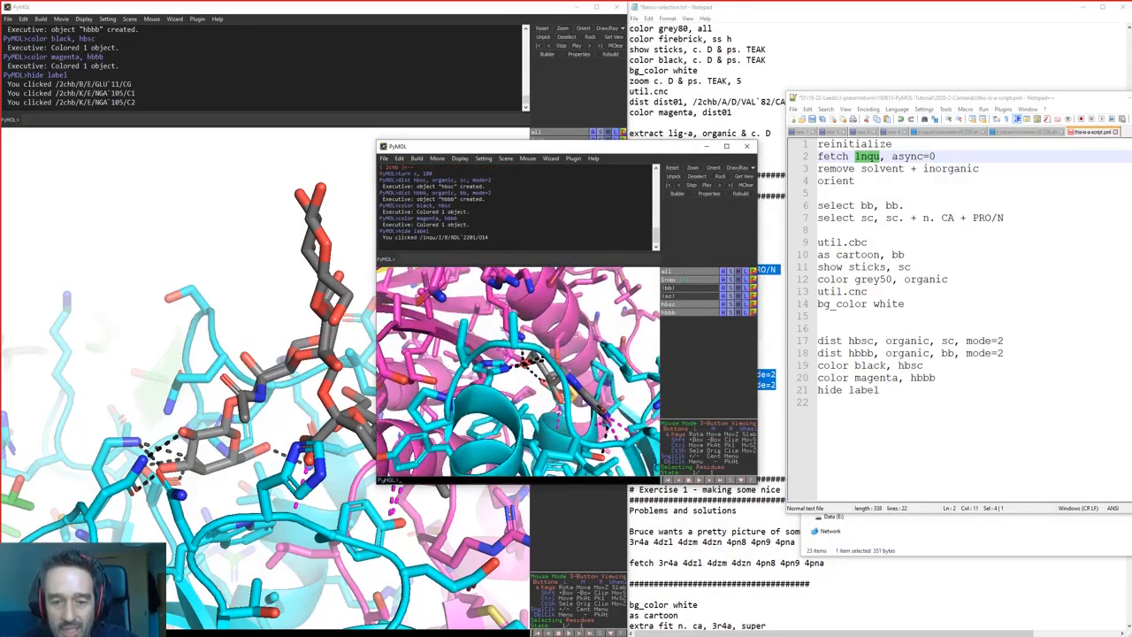
{"action": "scroll", "coordinate": [582, 397], "scroll_direction": "down", "scroll_amount": 3}
{"action": "middle_click", "coordinate": [582, 389]}
{"action": "left_click_drag", "start_coordinate": [582, 392], "coordinate": [514, 412]}
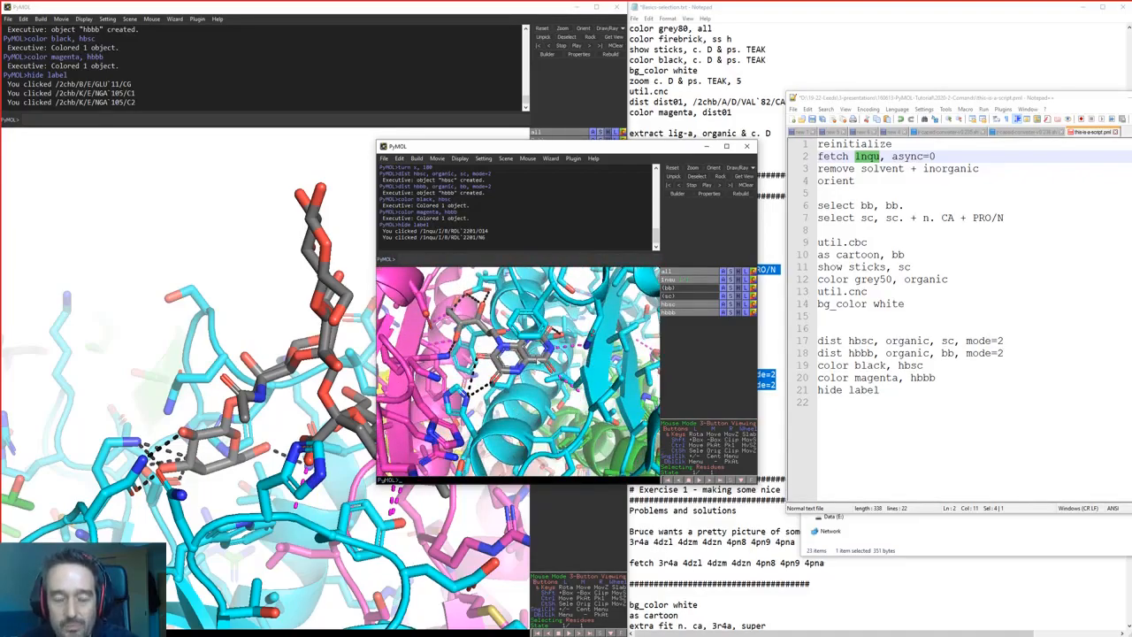
{"action": "right_click_drag", "start_coordinate": [514, 449], "coordinate": [505, 304]}
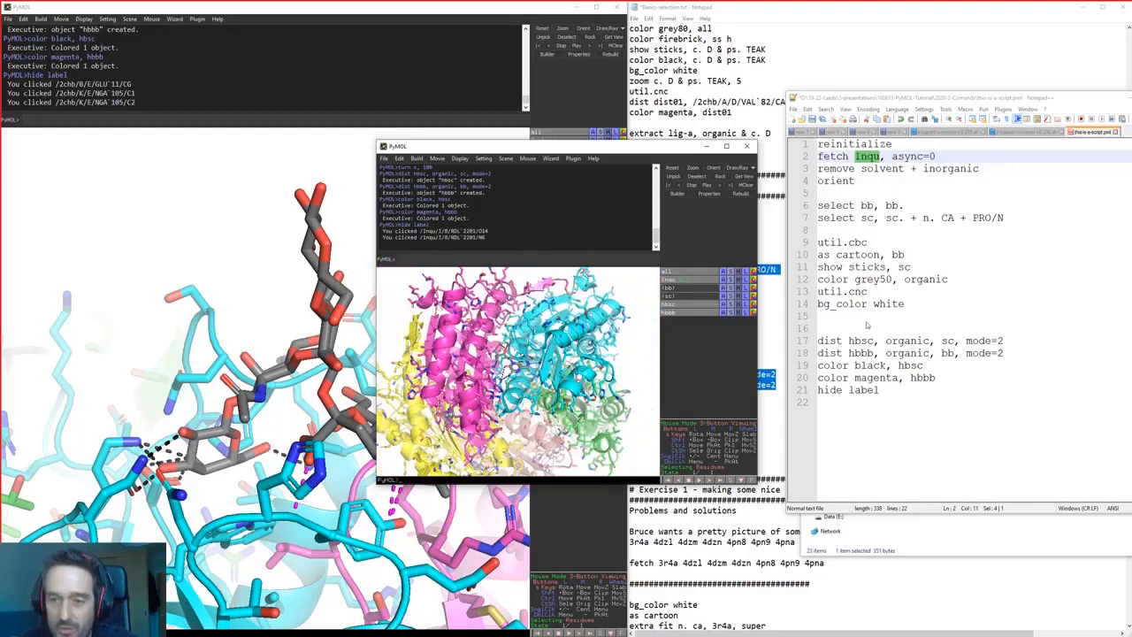
Review the script's 1nqu fetch code and the reusable commands from "remove solvent + inorganic" through "hide label"
{"action": "left_click", "coordinate": [855, 156]}
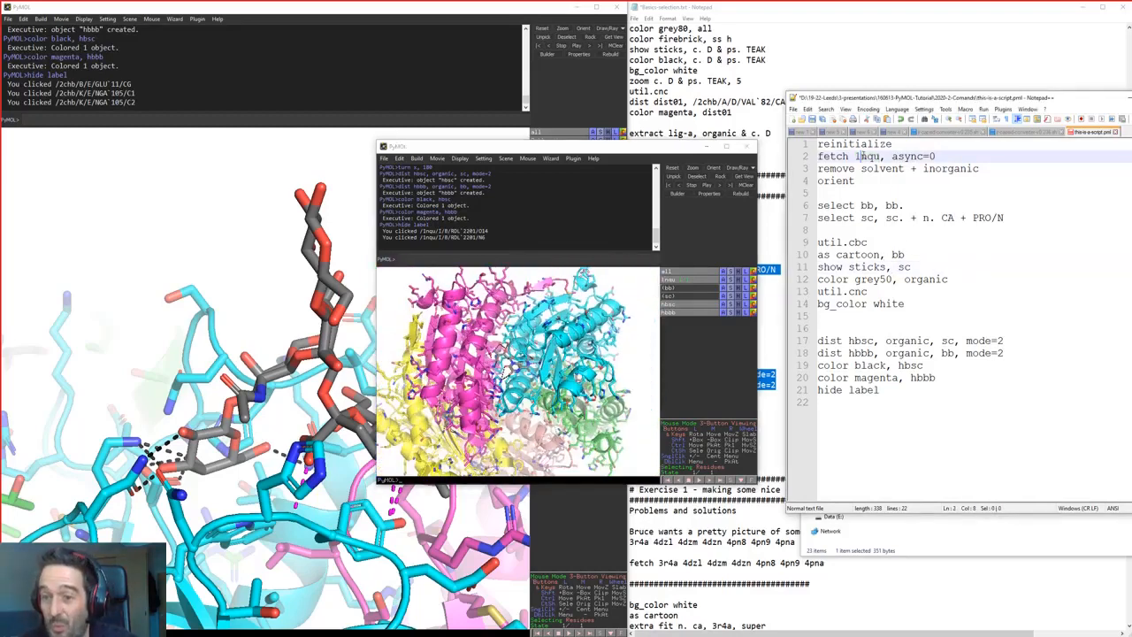
{"action": "double_click", "coordinate": [858, 155]}
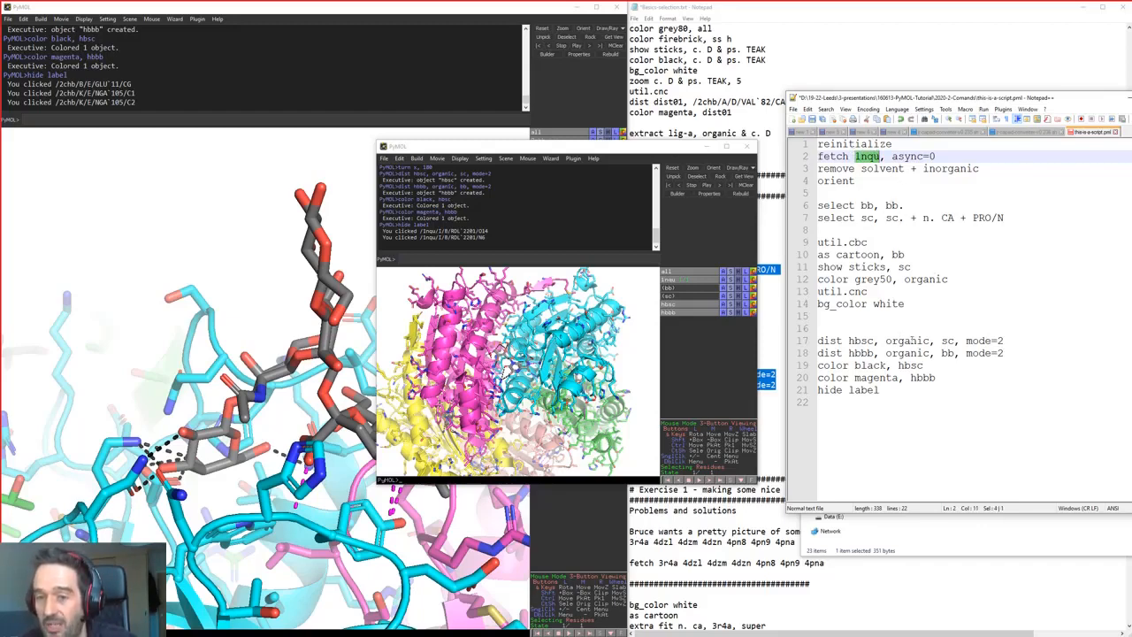
{"action": "left_click_drag", "start_coordinate": [901, 407], "coordinate": [802, 168]}
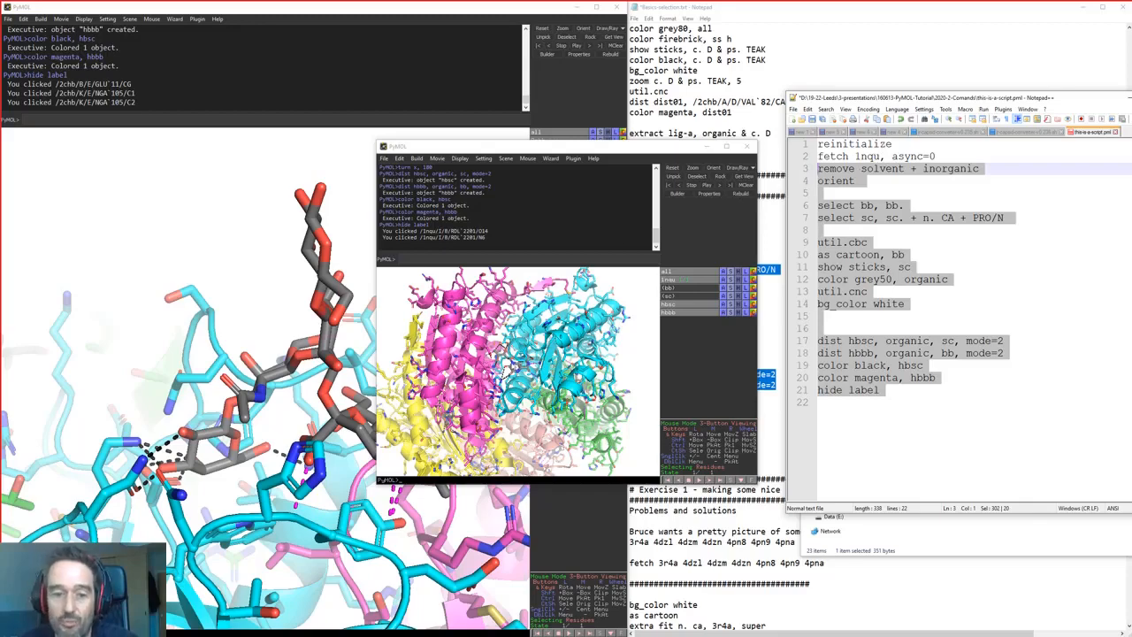
View the whole 1nqu assembly from several angles and close its PyMOL session
{"action": "left_click_drag", "start_coordinate": [497, 398], "coordinate": [536, 349]}
{"action": "right_click_drag", "start_coordinate": [536, 398], "coordinate": [537, 358]}
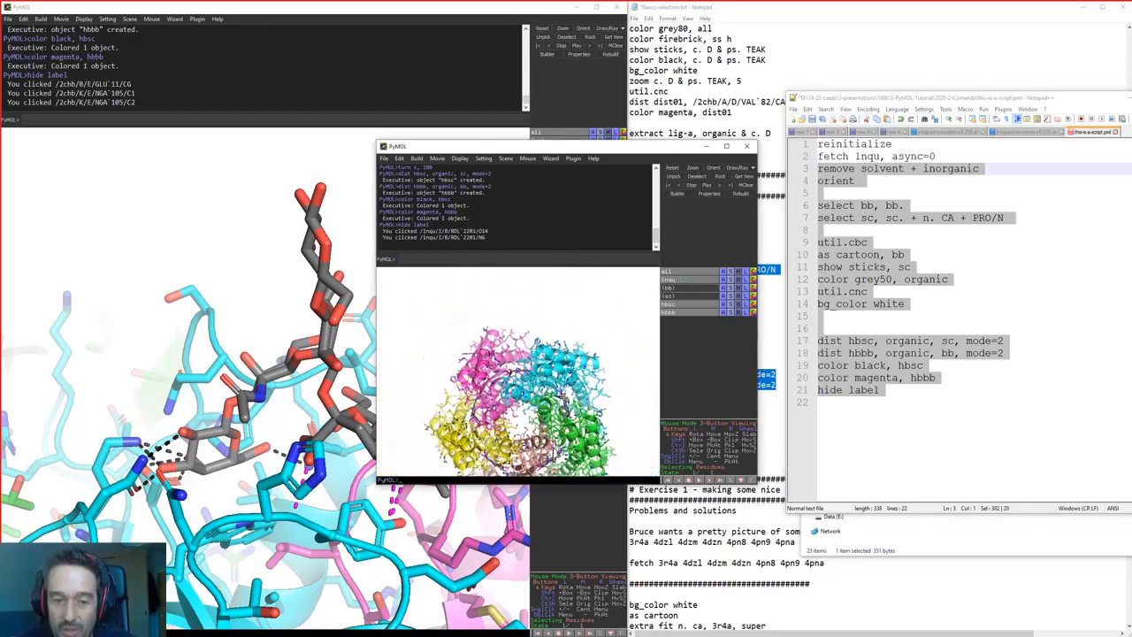
{"action": "middle_click_drag", "start_coordinate": [528, 419], "coordinate": [524, 364]}
{"action": "left_click_drag", "start_coordinate": [617, 345], "coordinate": [622, 371]}
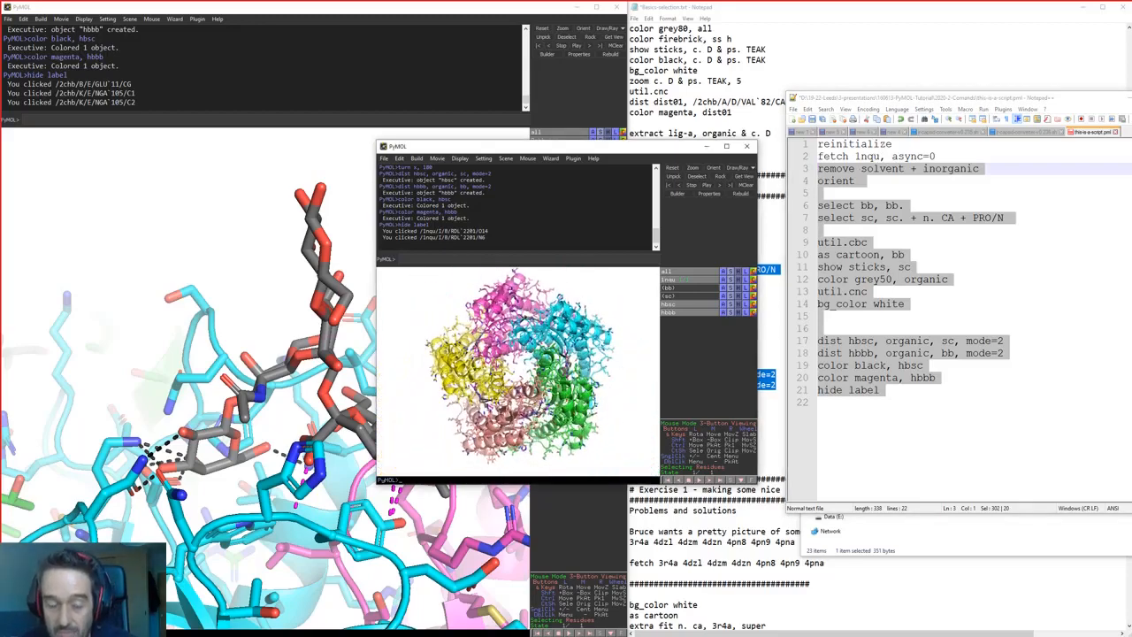
{"action": "left_click_drag", "start_coordinate": [523, 354], "coordinate": [593, 336]}
{"action": "left_click", "coordinate": [747, 146]}
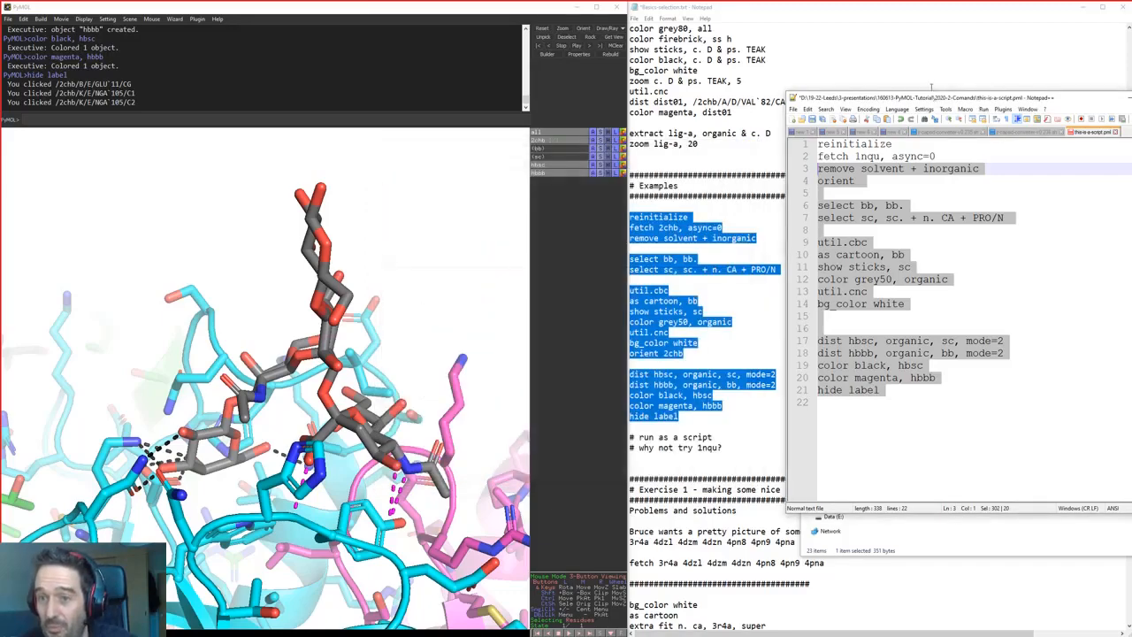
Put away the script editor and the folder window, and clear the text selection in the Basics-selection.txt notes
{"action": "left_click_drag", "start_coordinate": [934, 103], "coordinate": [877, 88]}
{"action": "left_click", "coordinate": [1048, 93]}
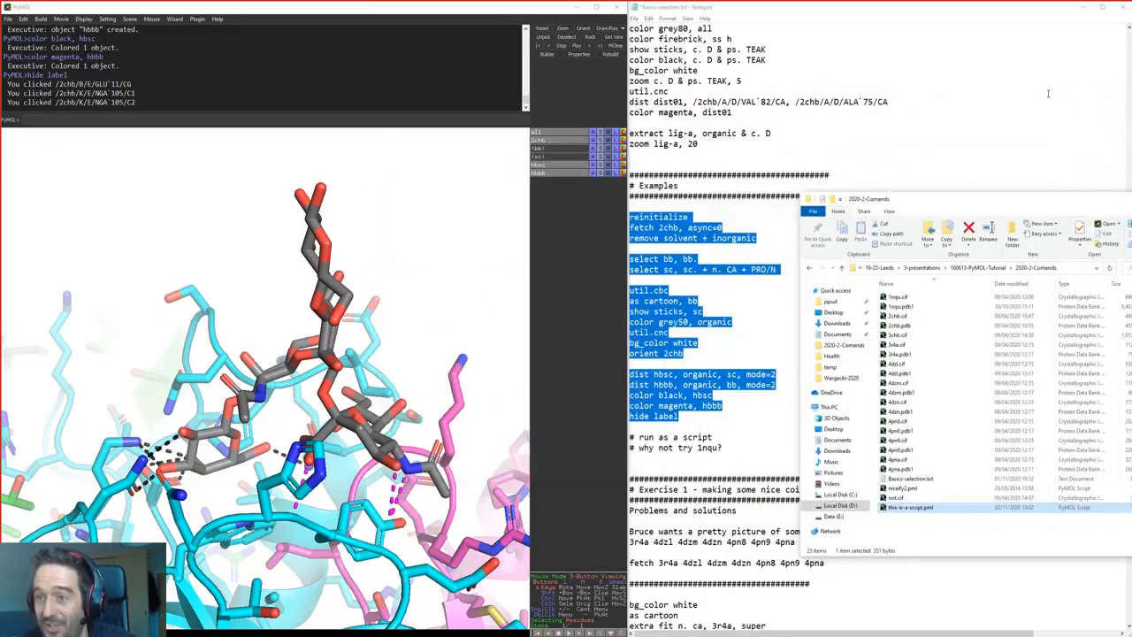
{"action": "left_click", "coordinate": [1048, 93]}
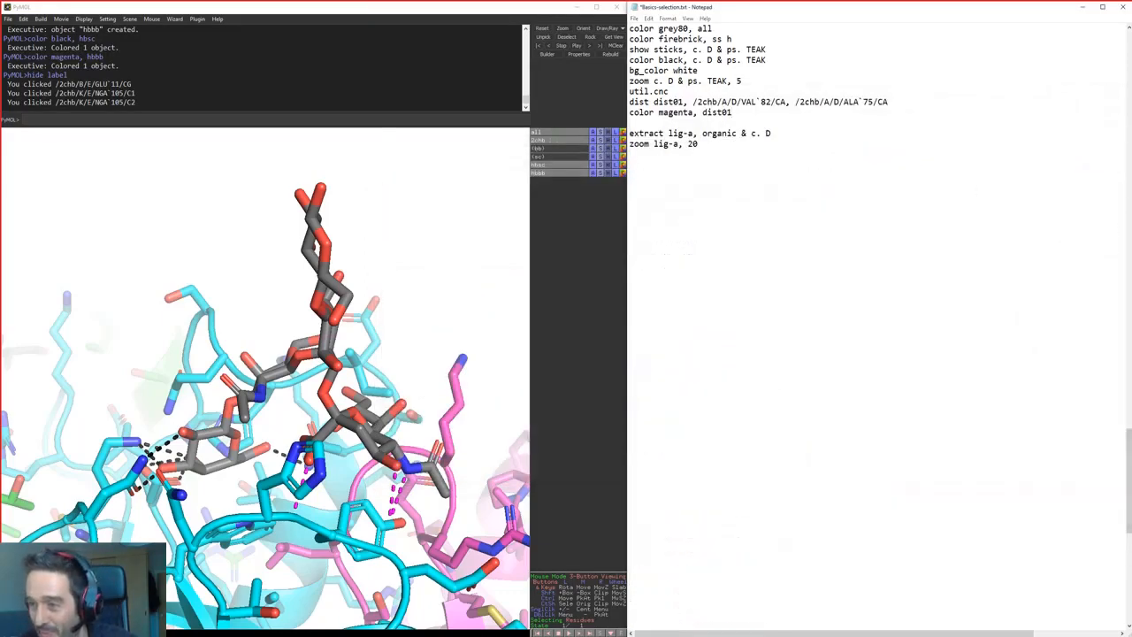
{"action": "left_click", "coordinate": [954, 288]}
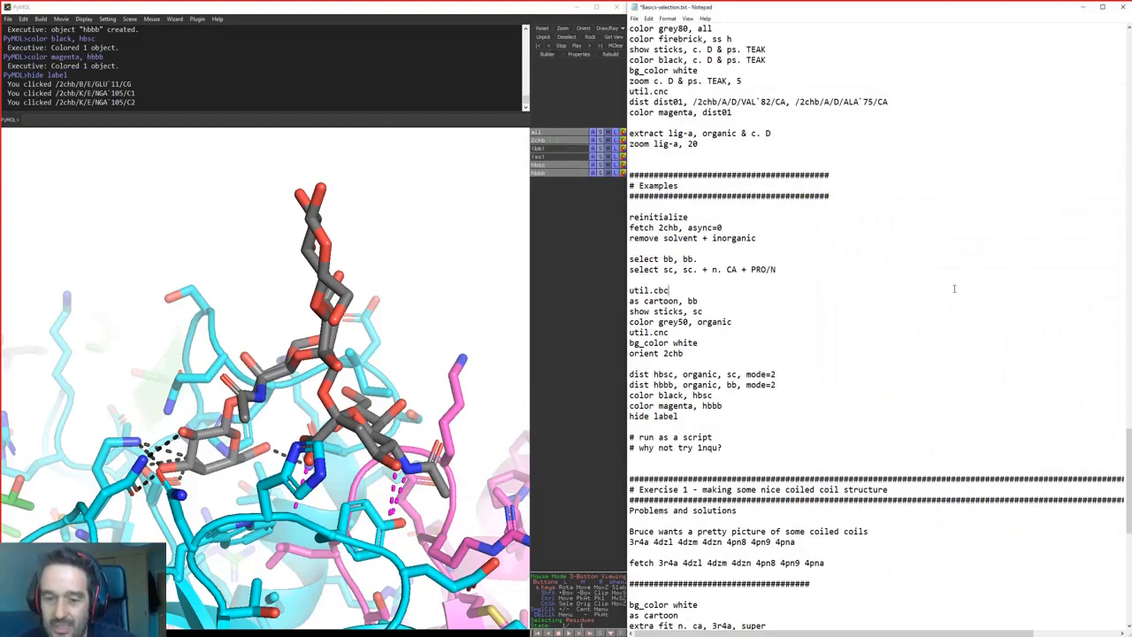
Read the Exercise 1 brief in the notes, covering the coiled coils picture and the PDB codes 3r4a through 4pna
{"action": "scroll", "coordinate": [873, 351], "scroll_direction": "down", "scroll_amount": 8}
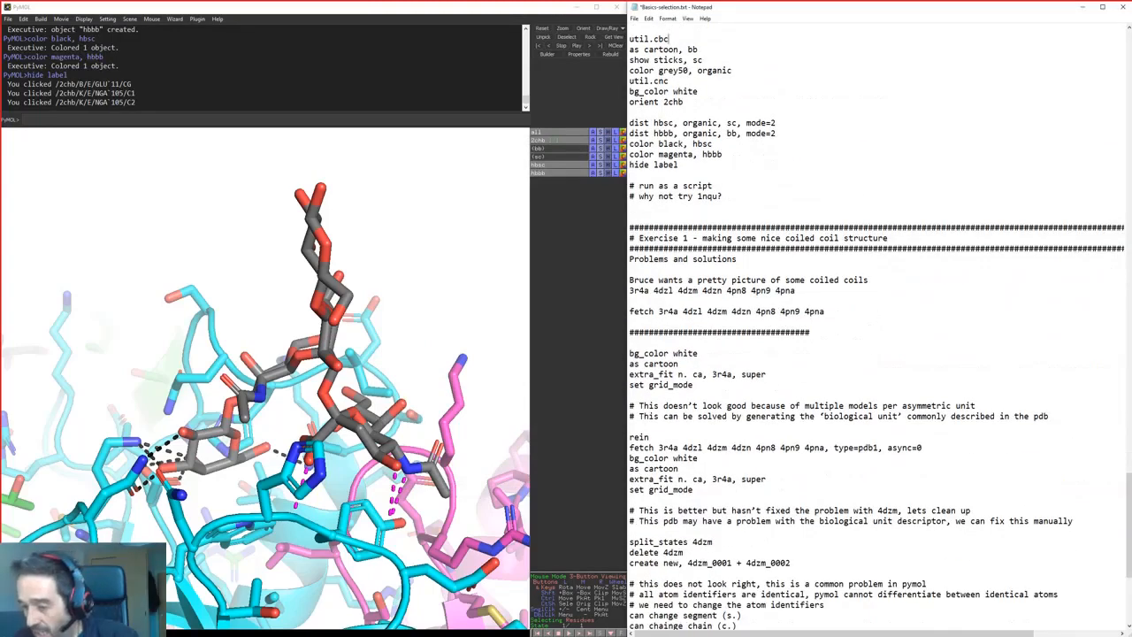
{"action": "scroll", "coordinate": [793, 422], "scroll_direction": "down", "scroll_amount": 4}
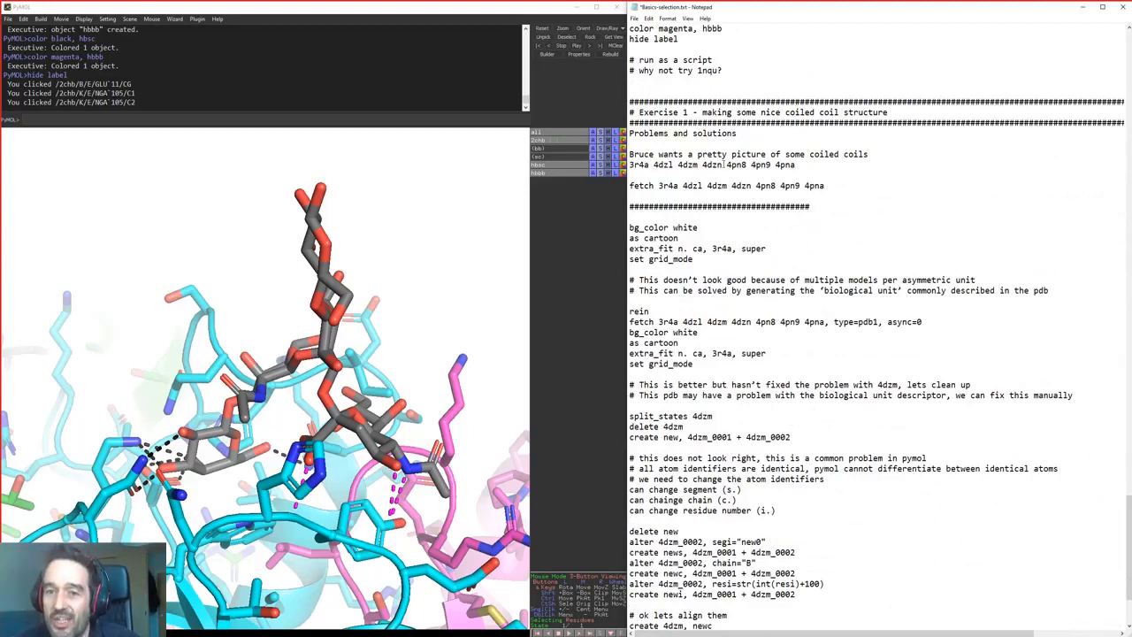
{"action": "scroll", "coordinate": [807, 259], "scroll_direction": "down", "scroll_amount": 2}
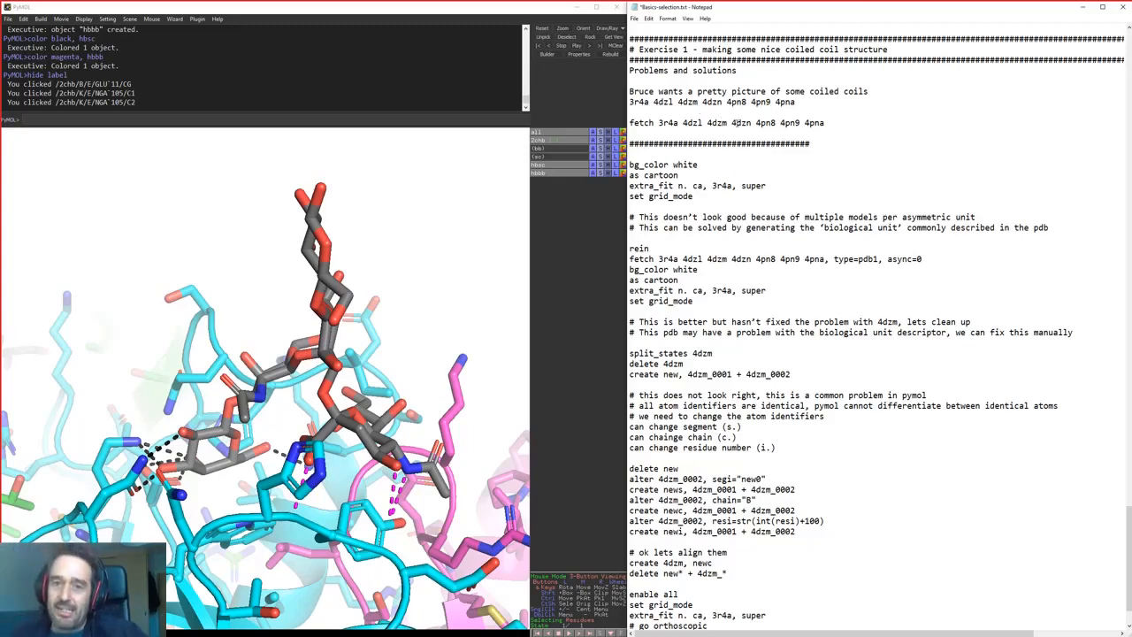
{"action": "left_click_drag", "start_coordinate": [808, 92], "coordinate": [906, 92]}
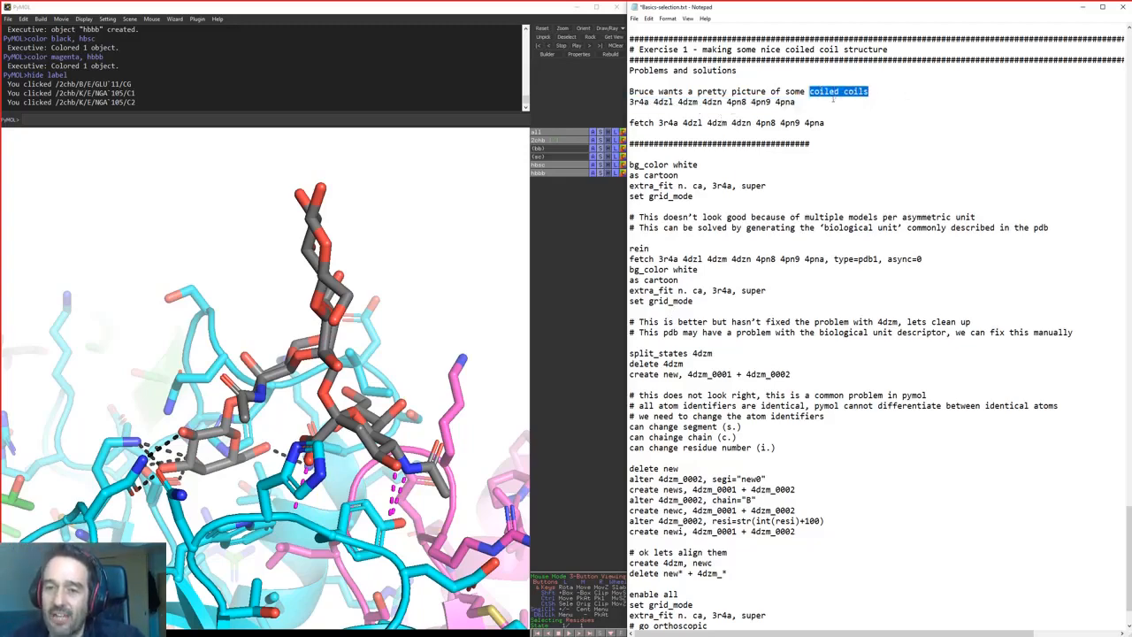
{"action": "left_click_drag", "start_coordinate": [795, 102], "coordinate": [630, 102]}
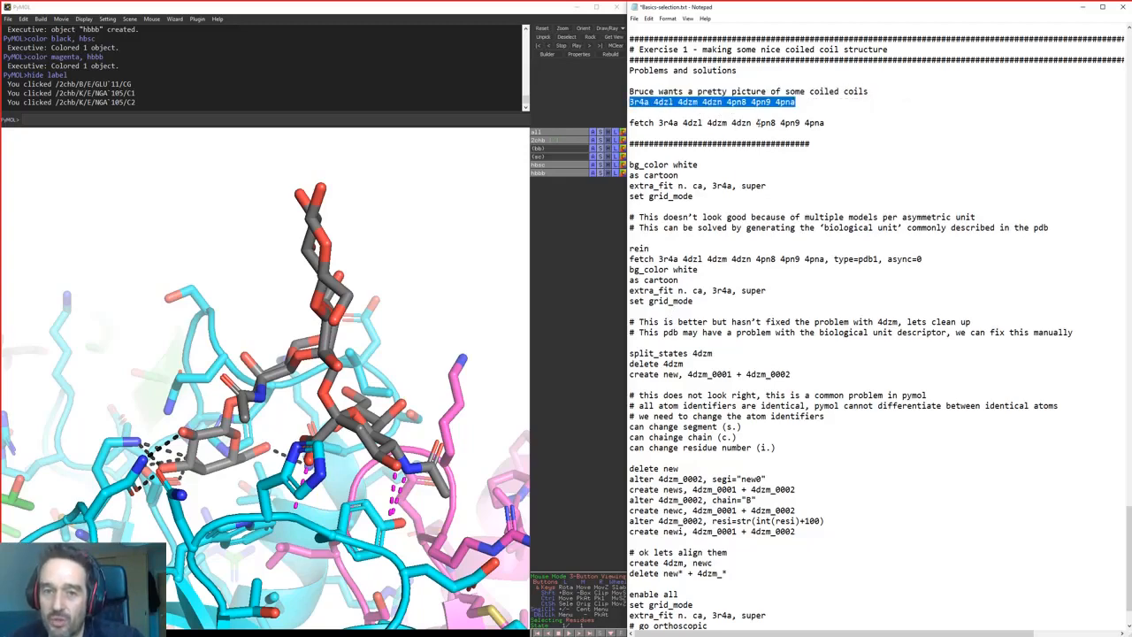
Reinitialize PyMOL with "rein", run "fetch 3r4a 4dzl 4dzm 4dzn 4pn8 4pn9 4pna" from the notes, and bring all structures into view
{"action": "left_click", "coordinate": [411, 129]}
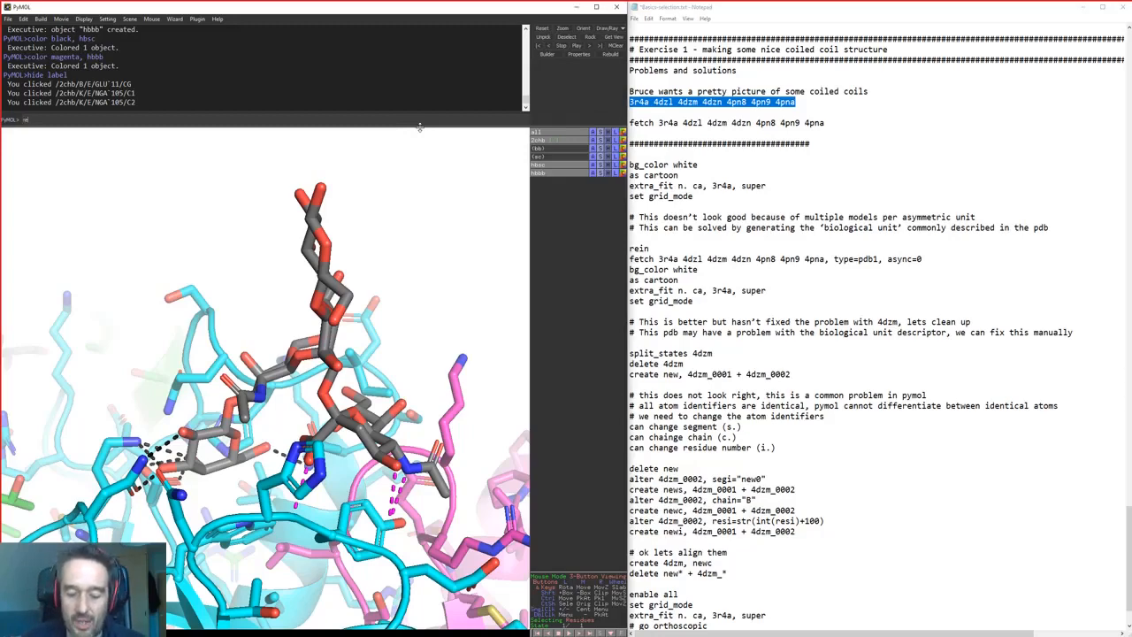
{"action": "key", "text": "Return"}
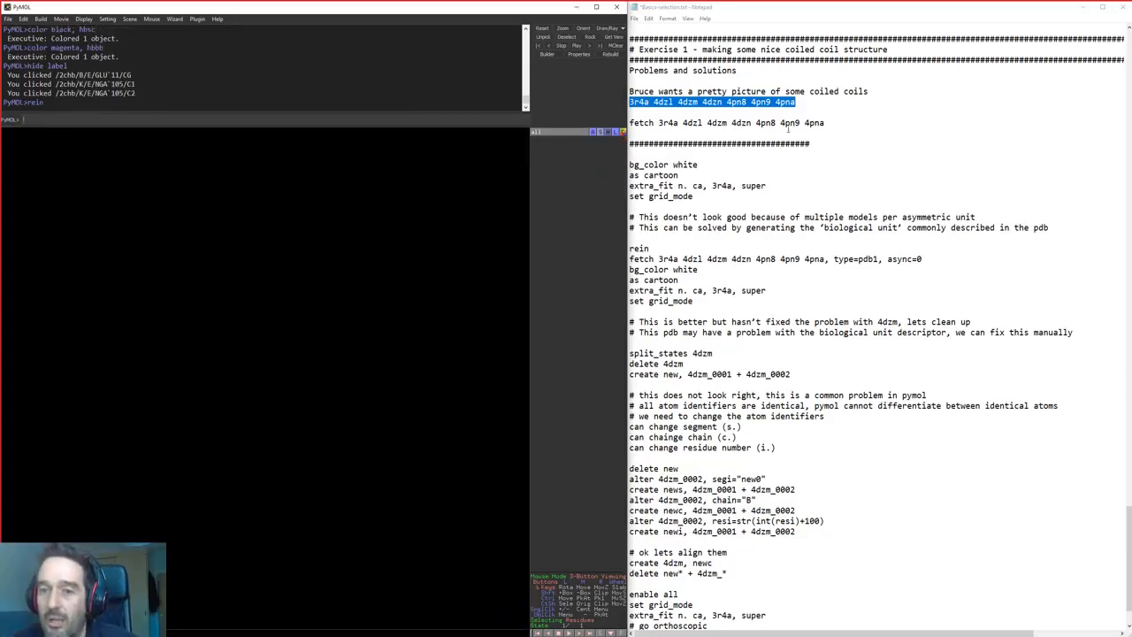
{"action": "left_click", "coordinate": [824, 123]}
{"action": "left_click_drag", "start_coordinate": [824, 123], "coordinate": [630, 123]}
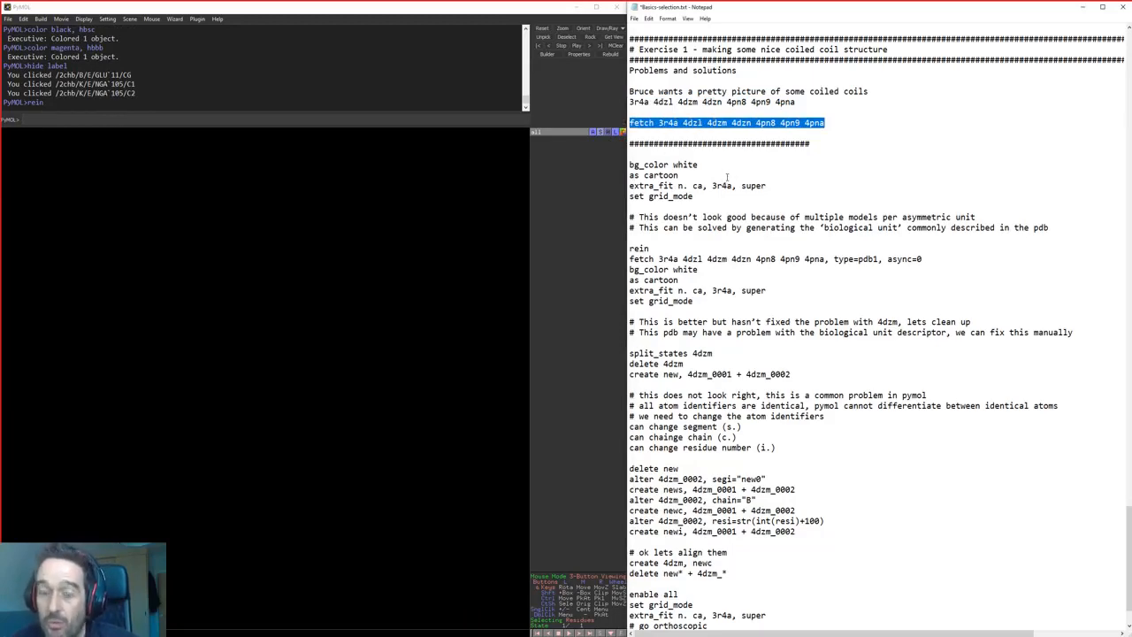
{"action": "left_click", "coordinate": [357, 121]}
{"action": "key", "text": "Return"}
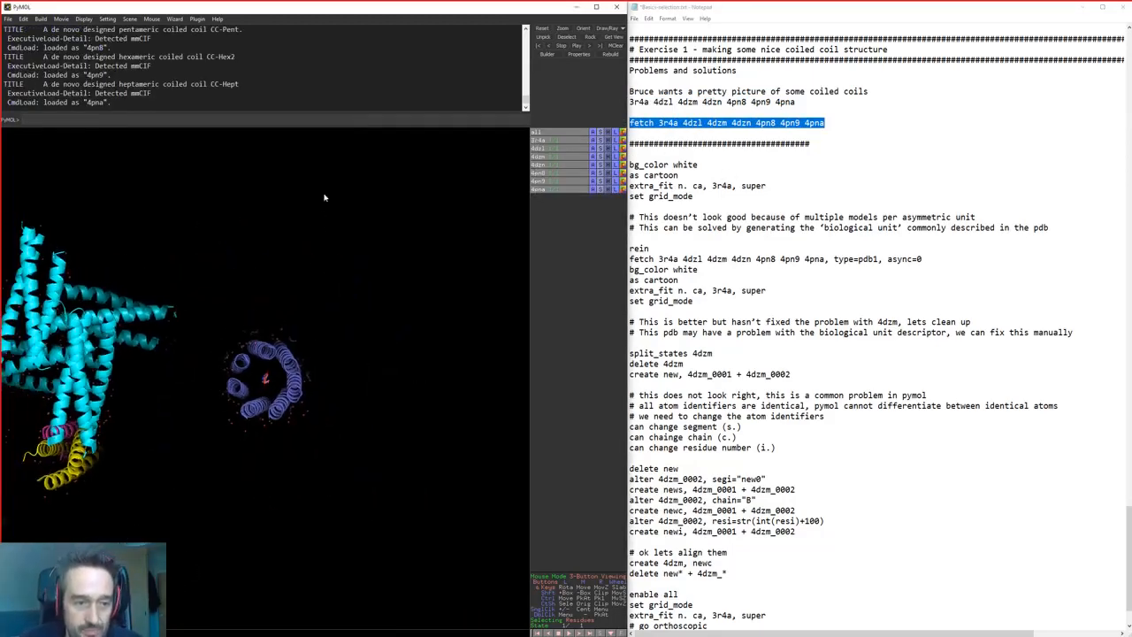
{"action": "left_click", "coordinate": [187, 366]}
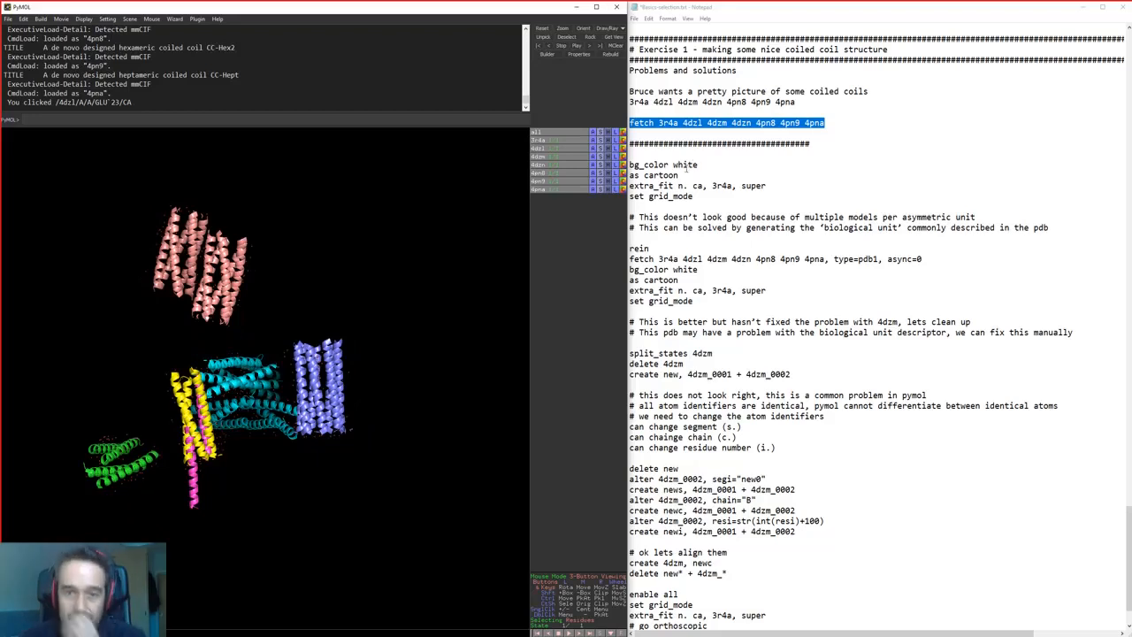
Run "bg_color white" and "as cartoon" from the Exercise 1 notes in PyMOL
{"action": "left_click_drag", "start_coordinate": [629, 165], "coordinate": [764, 173]}
{"action": "key", "text": "ctrl+c"}
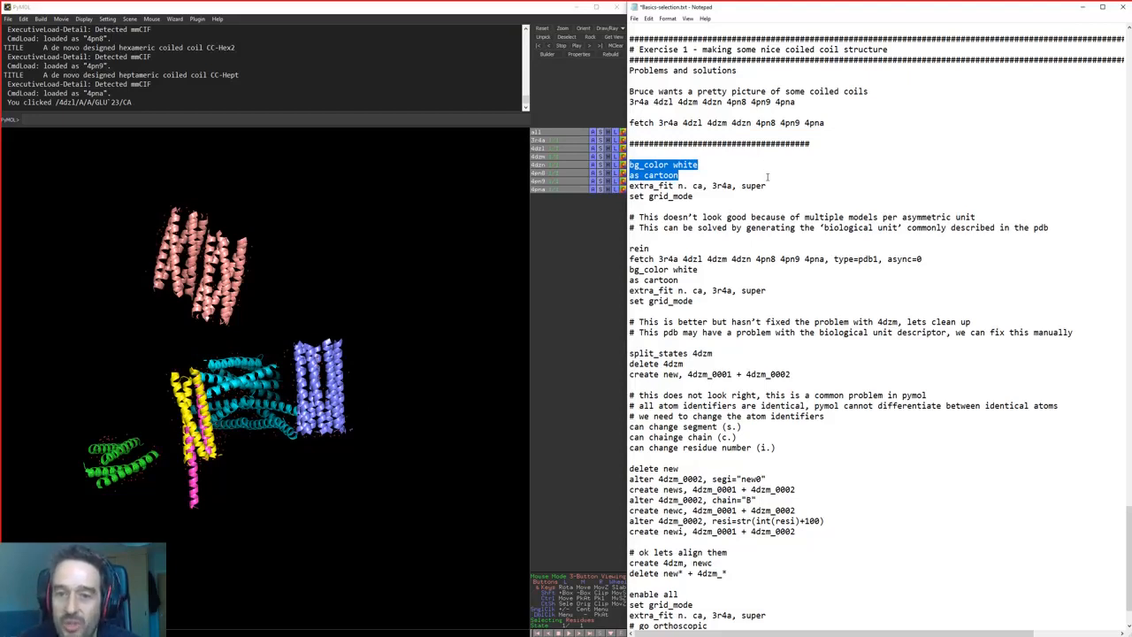
{"action": "left_click", "coordinate": [405, 129]}
{"action": "key", "text": "ctrl+v"}
{"action": "key", "text": "Return"}
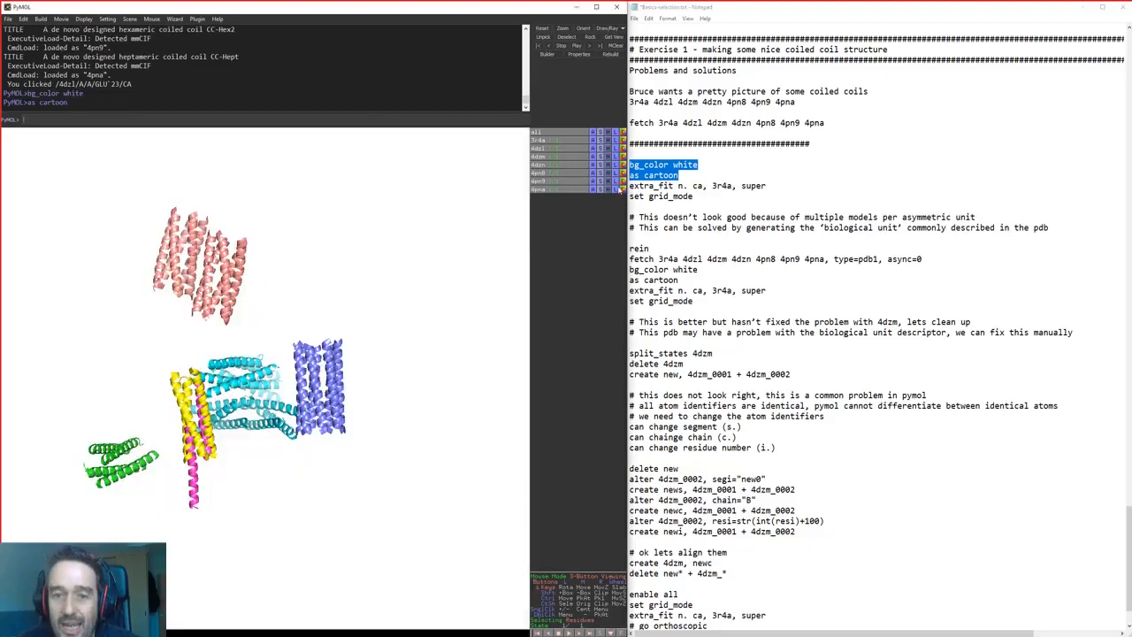
Review the alignment options available for the 3r4a object
{"action": "left_click", "coordinate": [591, 141]}
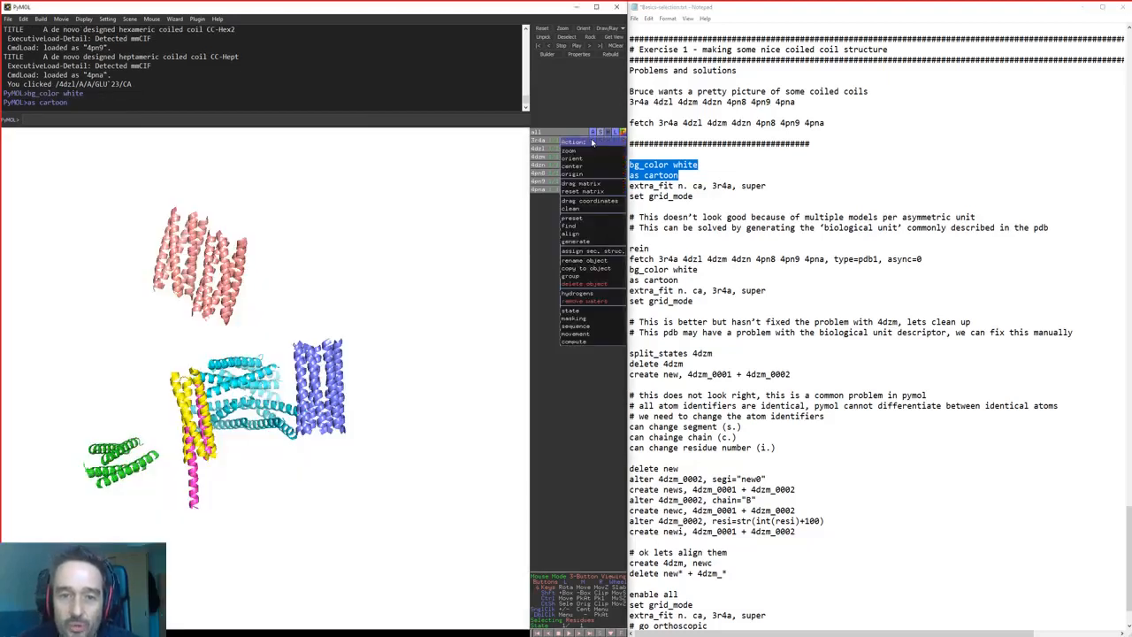
{"action": "mouse_move", "coordinate": [574, 234]}
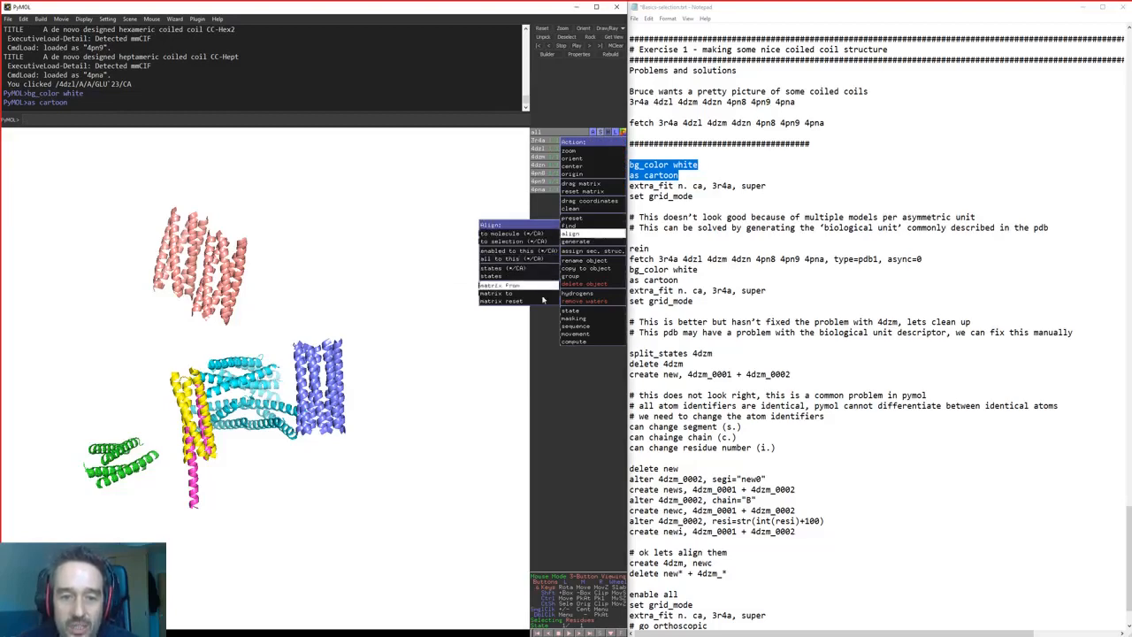
{"action": "left_click", "coordinate": [673, 196]}
Examine the parts of the first "extra_fit n. ca, 3r4a, super" command in the notes: command name, atom selection, reference structure and method
{"action": "left_click_drag", "start_coordinate": [629, 186], "coordinate": [676, 187]}
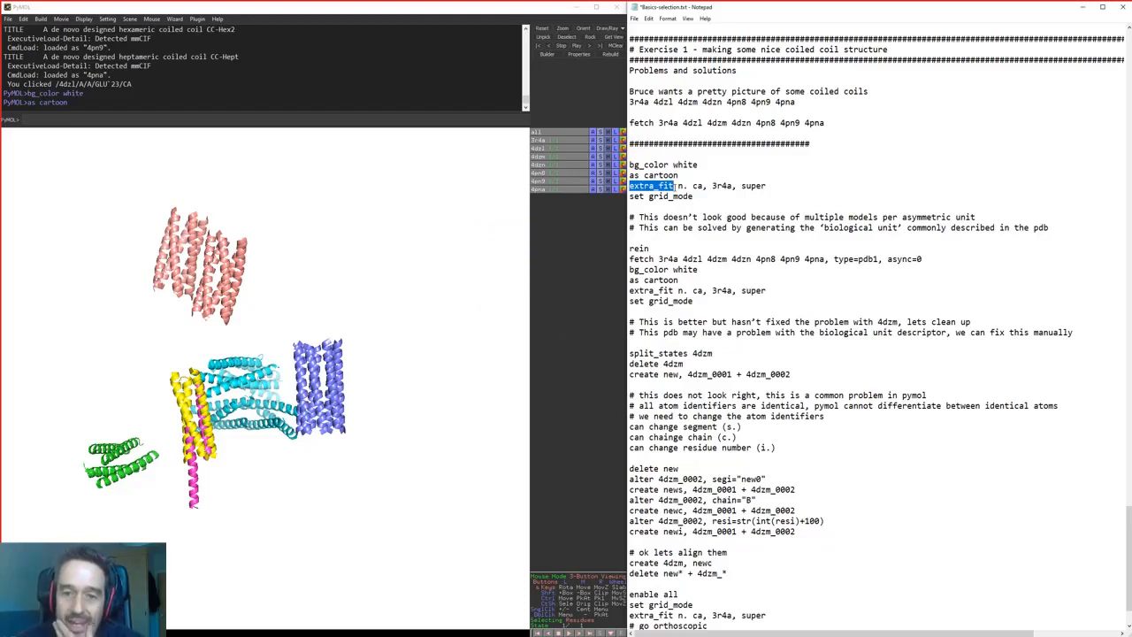
{"action": "left_click_drag", "start_coordinate": [675, 187], "coordinate": [705, 186]}
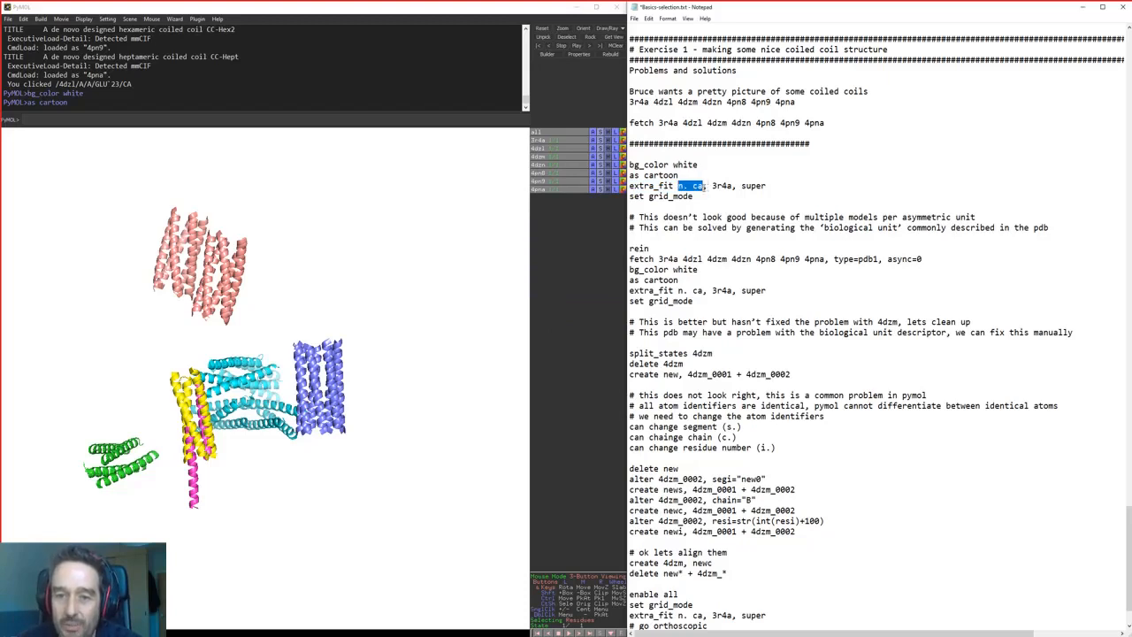
{"action": "left_click", "coordinate": [705, 198]}
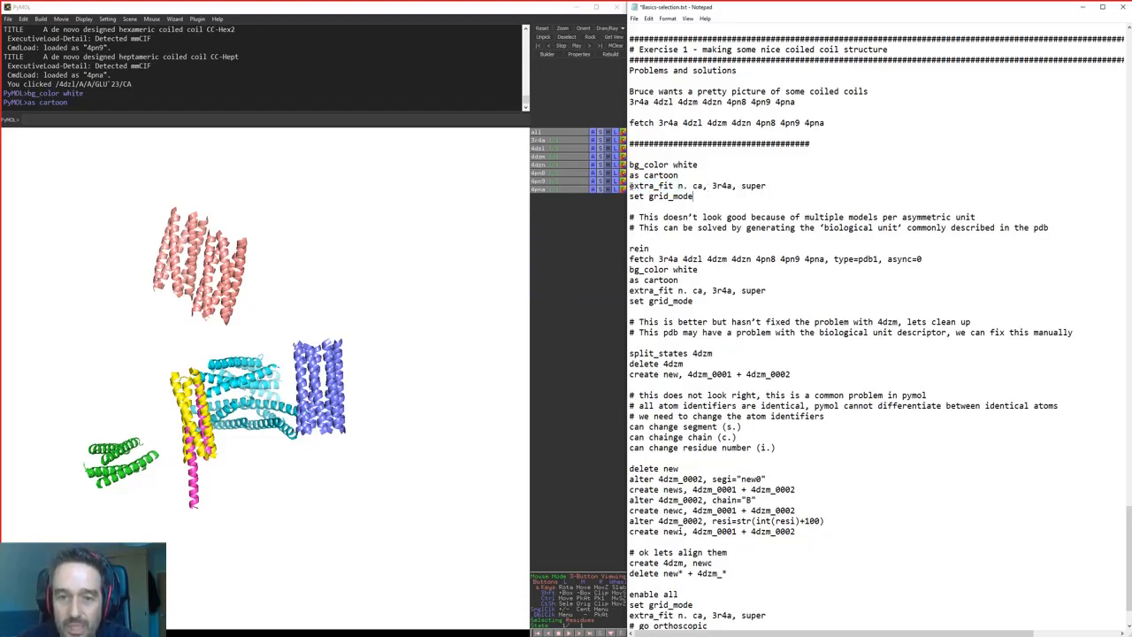
{"action": "left_click_drag", "start_coordinate": [713, 185], "coordinate": [734, 186]}
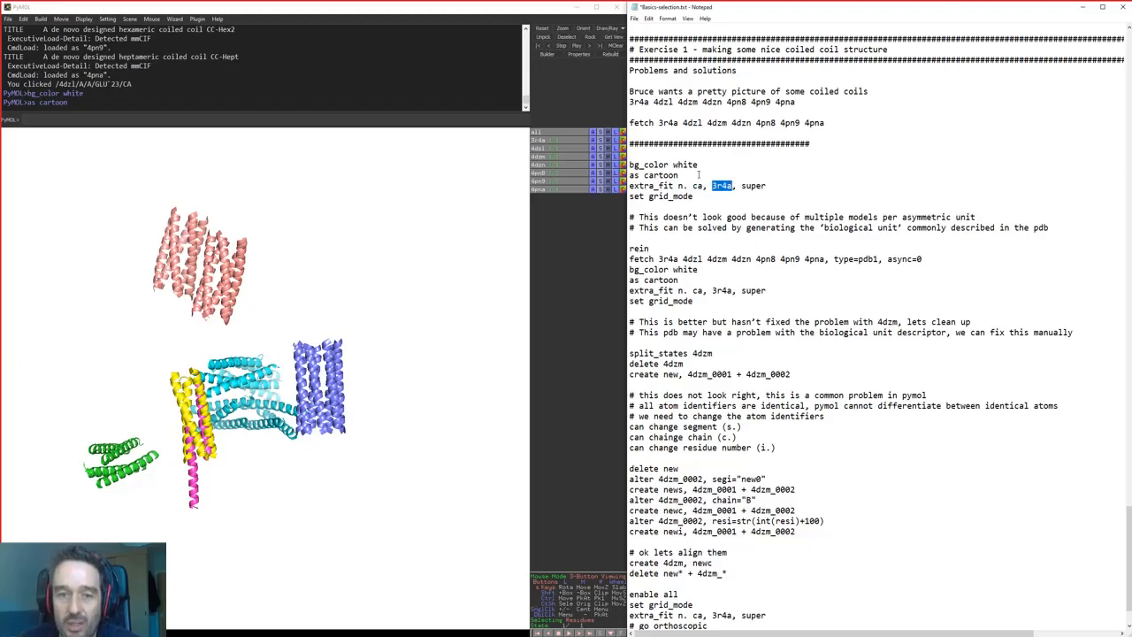
{"action": "left_click", "coordinate": [548, 144]}
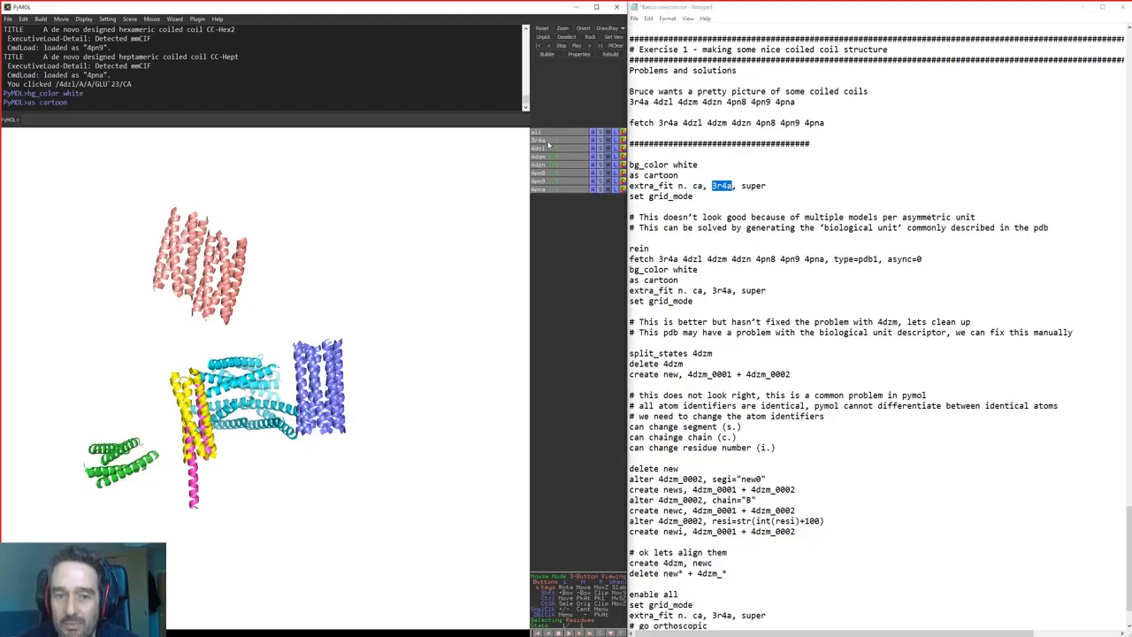
{"action": "left_click", "coordinate": [741, 185]}
{"action": "left_click_drag", "start_coordinate": [741, 185], "coordinate": [778, 186]}
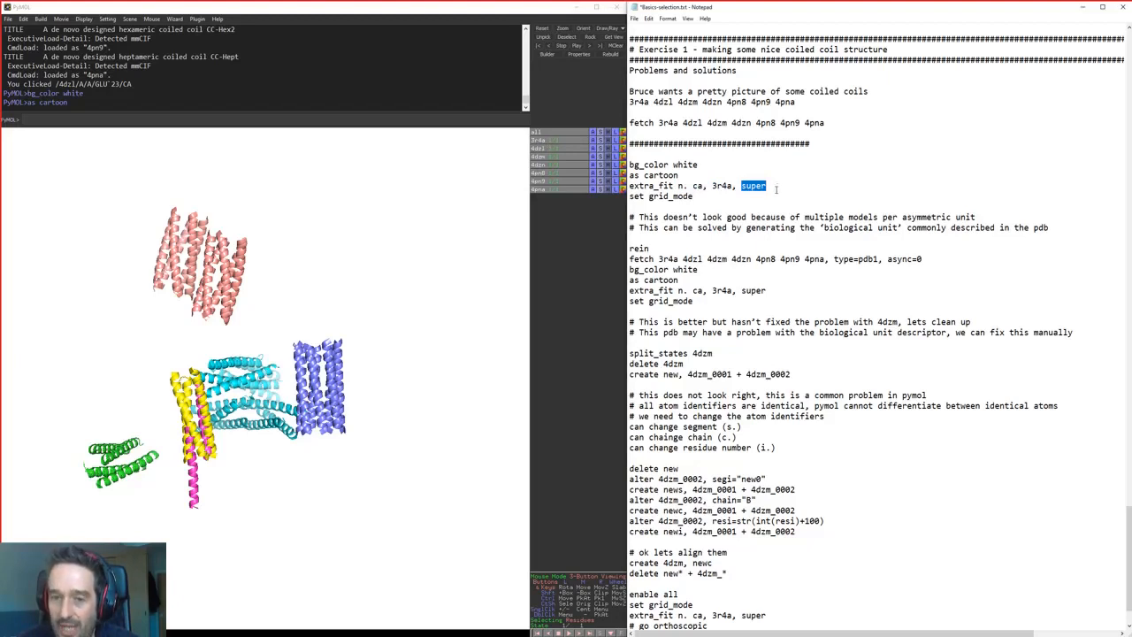
{"action": "left_click", "coordinate": [776, 189]}
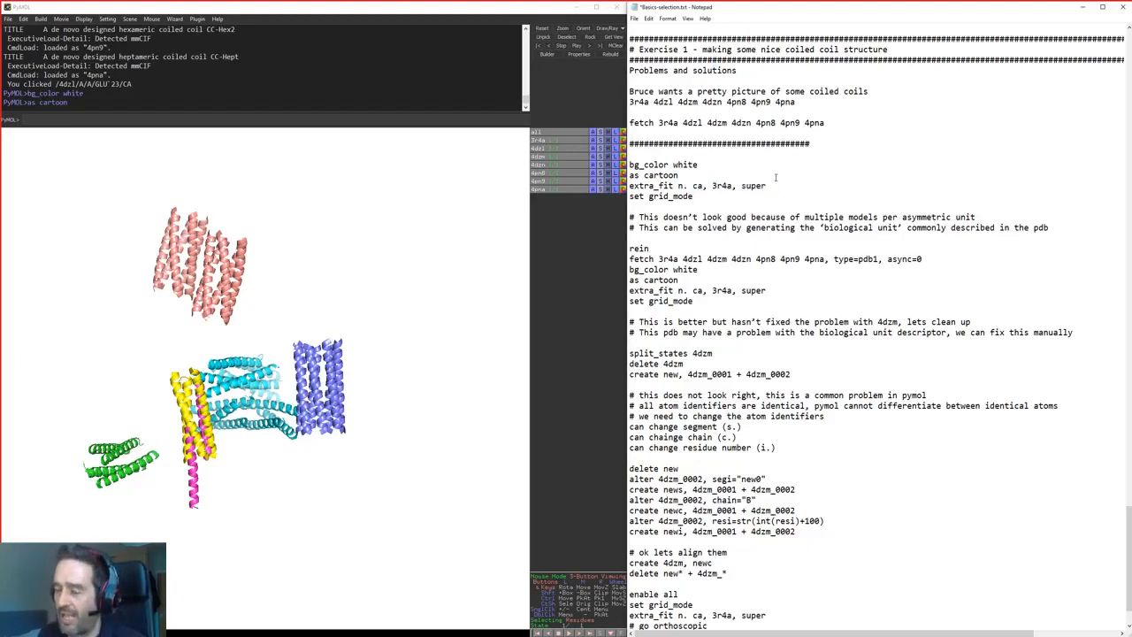
{"action": "double_click", "coordinate": [745, 185]}
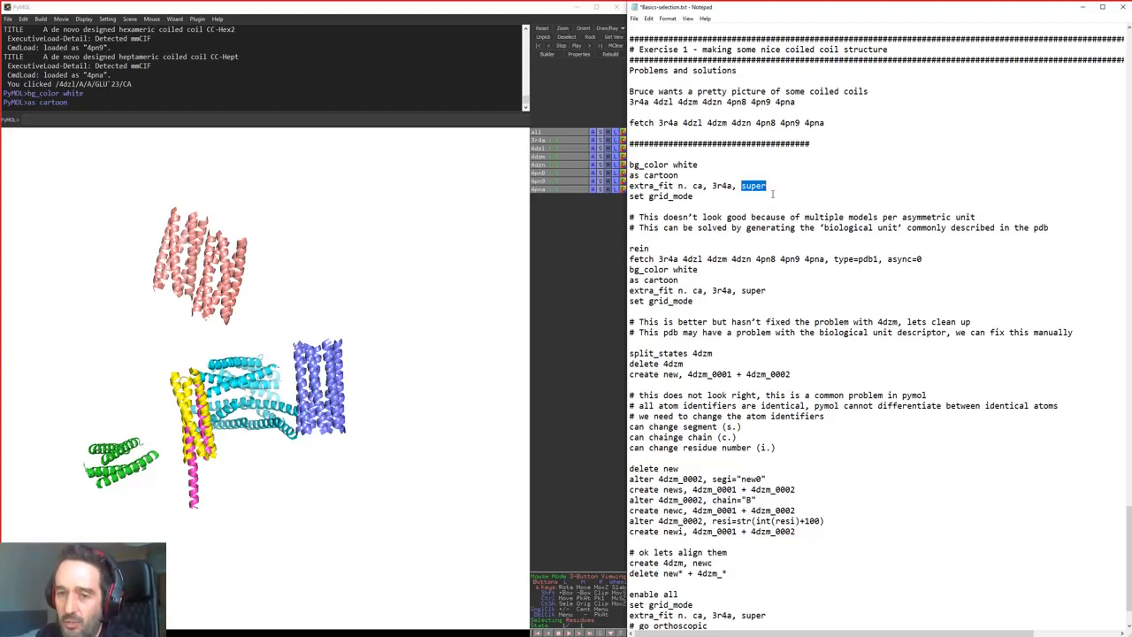
Run "extra_fit n. ca, 3r4a, super" from the notes in PyMOL to superpose all structures on 3r4a
{"action": "left_click_drag", "start_coordinate": [766, 186], "coordinate": [630, 186]}
{"action": "key", "text": "ctrl+c"}
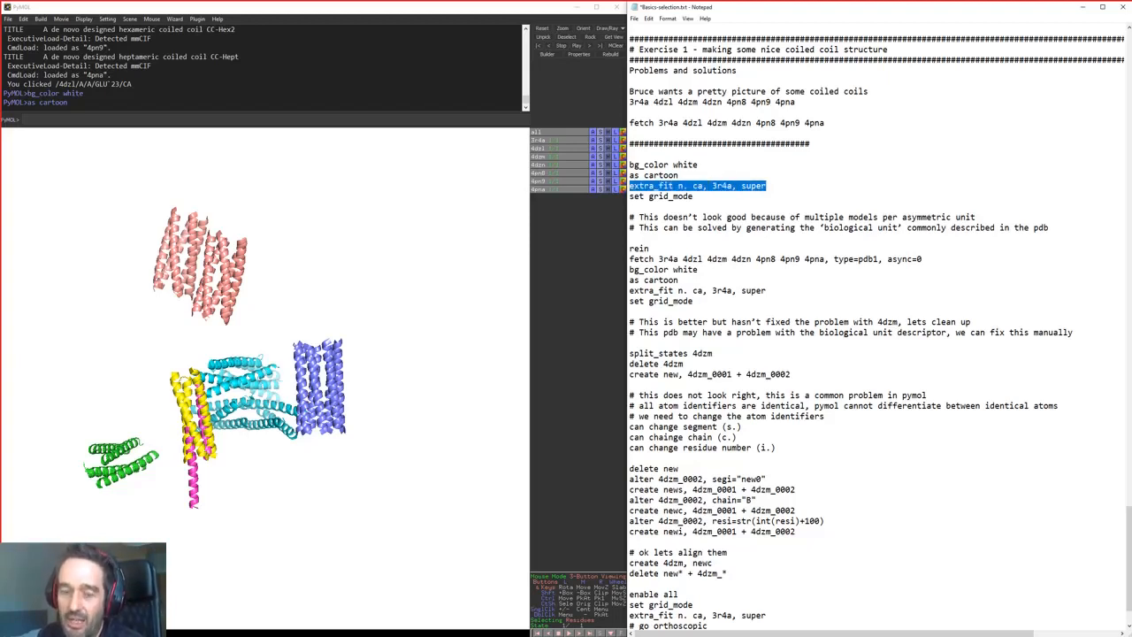
{"action": "left_click", "coordinate": [380, 119]}
{"action": "key", "text": "ctrl+v"}
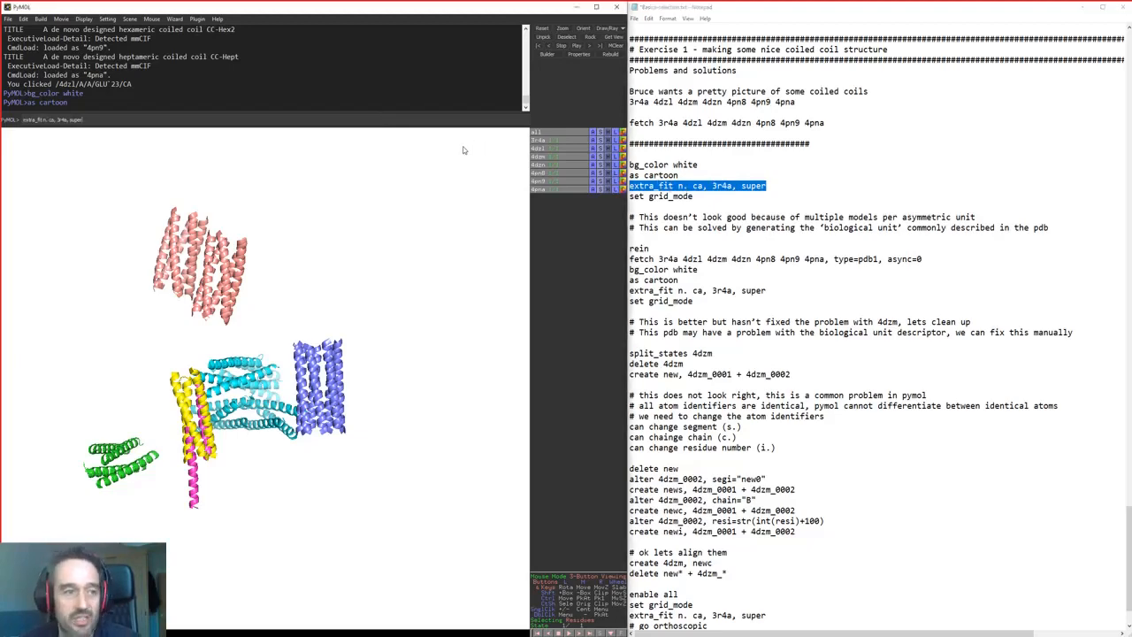
{"action": "key", "text": "Return"}
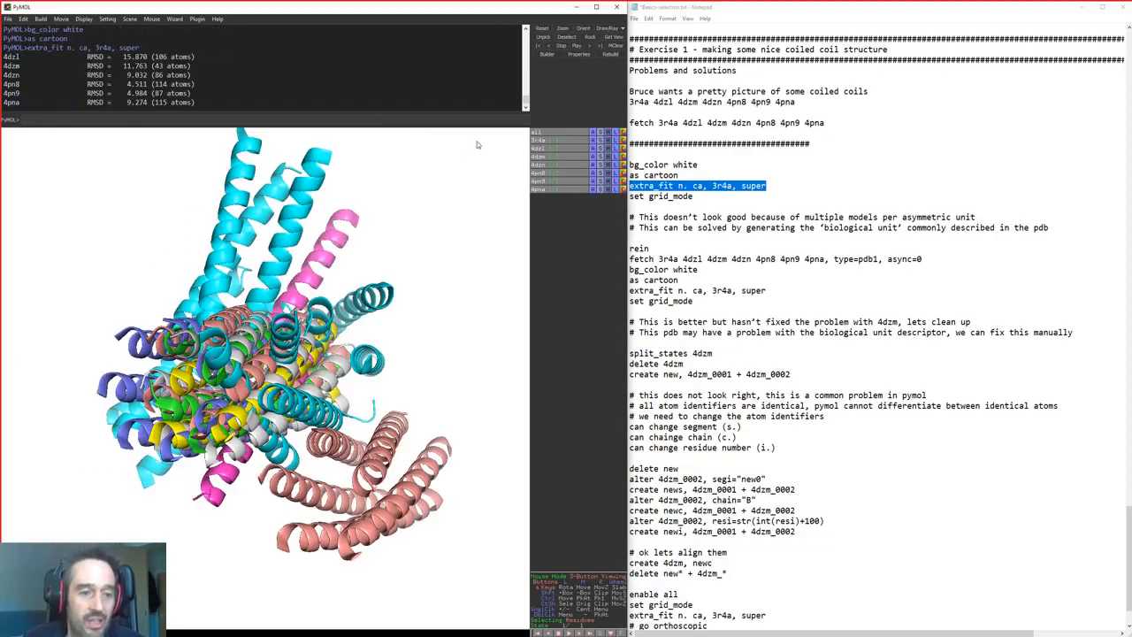
Inspect the superposed helices from several angles, hiding every structure except 4dzl
{"action": "left_click_drag", "start_coordinate": [215, 445], "coordinate": [241, 529]}
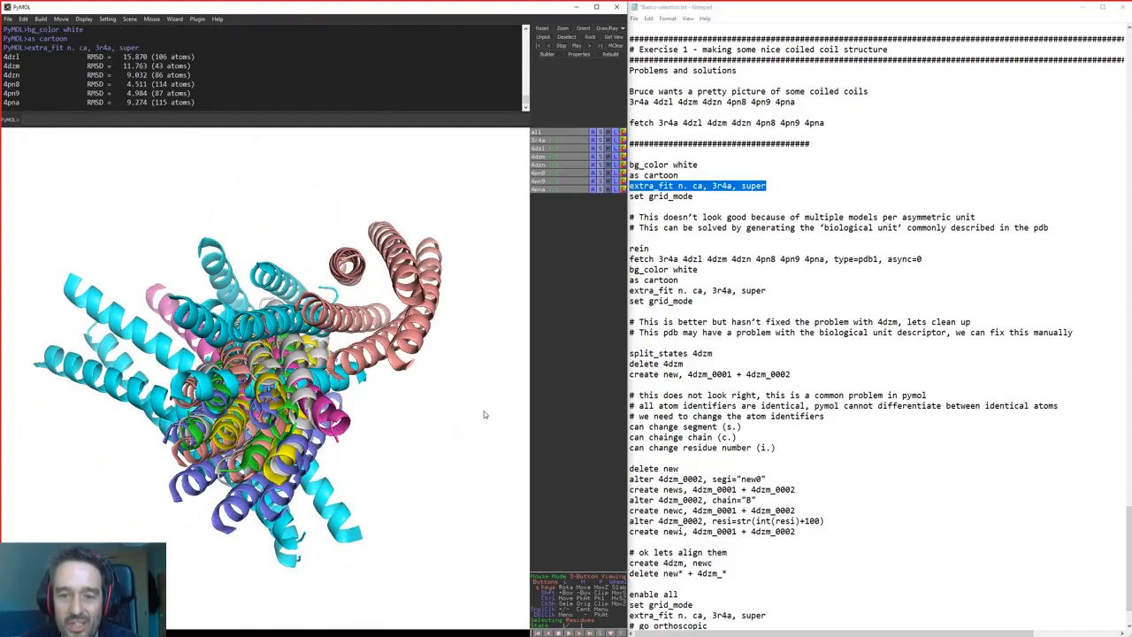
{"action": "left_click_drag", "start_coordinate": [355, 369], "coordinate": [370, 305]}
{"action": "left_click_drag", "start_coordinate": [563, 157], "coordinate": [566, 188]}
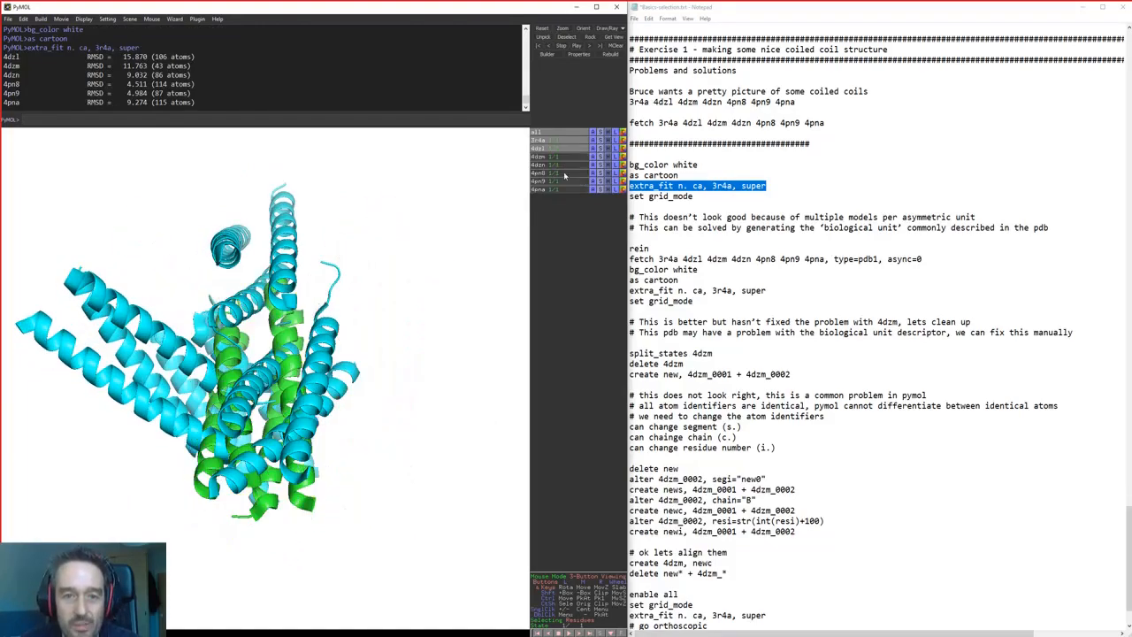
{"action": "left_click", "coordinate": [566, 141]}
{"action": "left_click_drag", "start_coordinate": [300, 344], "coordinate": [258, 438]}
{"action": "left_click", "coordinate": [630, 342]}
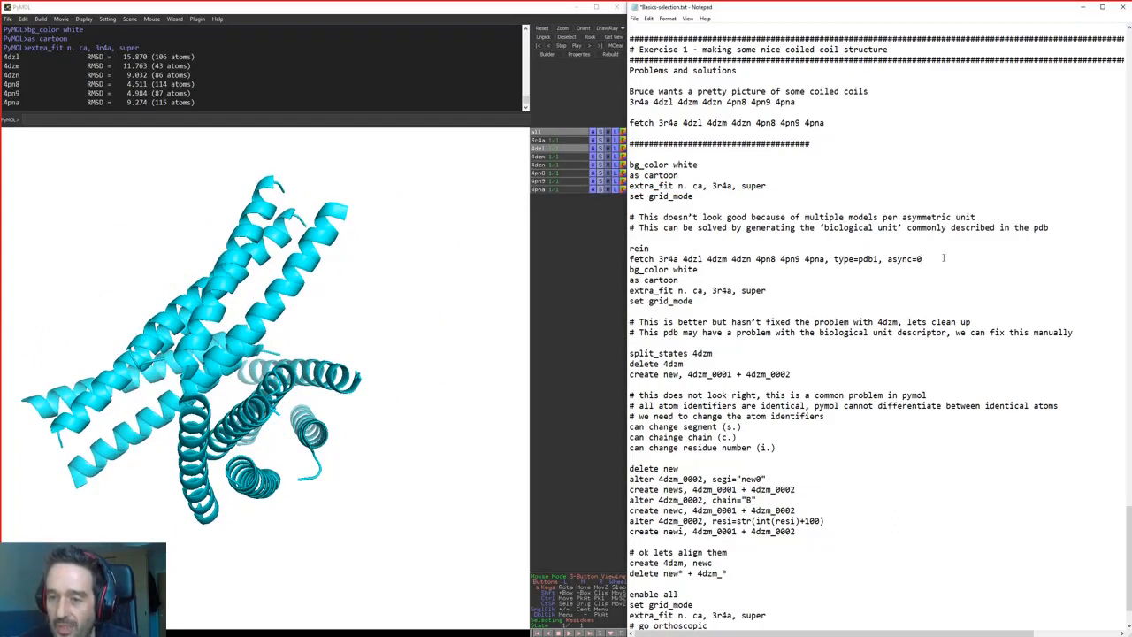
Run "rein" and "fetch 3r4a 4dzl 4dzm 4dzn 4pn8 4pn9 4pna, type=pdb1, async=0" from the notes in PyMOL, and bring all structures into view
{"action": "left_click_drag", "start_coordinate": [922, 259], "coordinate": [622, 252]}
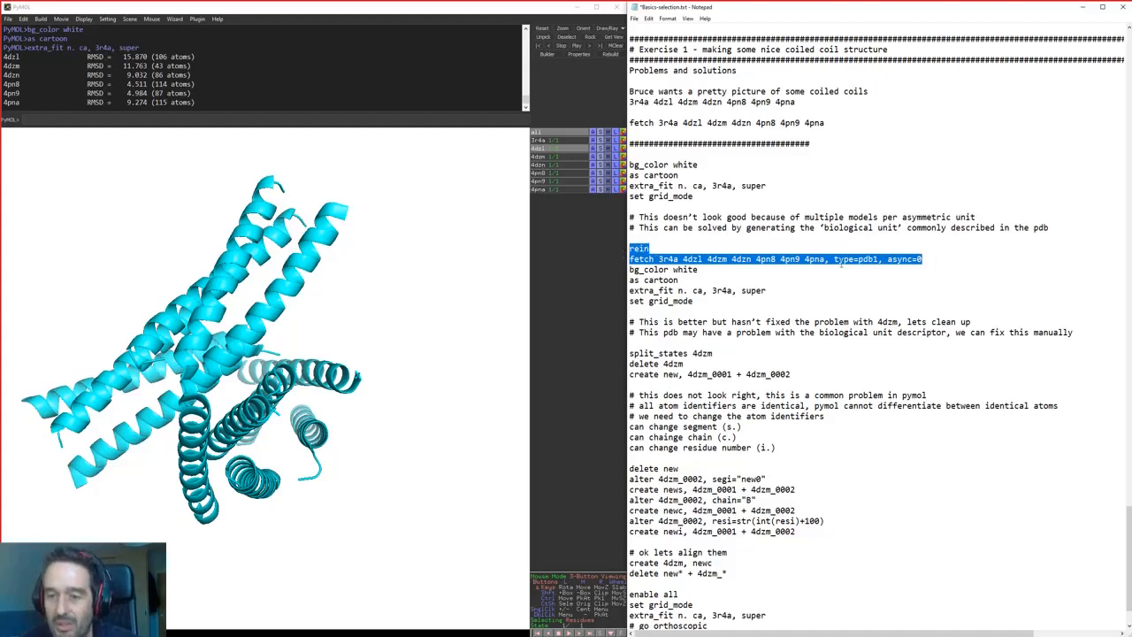
{"action": "mouse_move", "coordinate": [835, 259]}
{"action": "left_mouse_down"}
{"action": "mouse_move", "coordinate": [884, 259]}
{"action": "mouse_move", "coordinate": [838, 259]}
{"action": "left_mouse_up"}
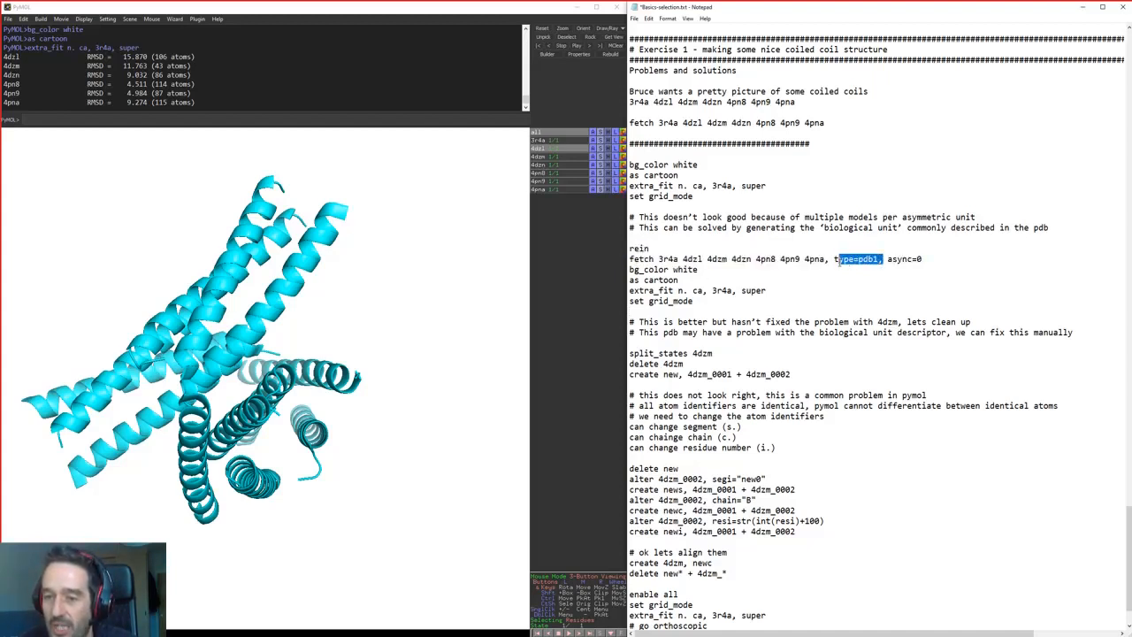
{"action": "left_click_drag", "start_coordinate": [923, 259], "coordinate": [624, 251]}
{"action": "key", "text": "ctrl+c"}
{"action": "left_click", "coordinate": [202, 118]}
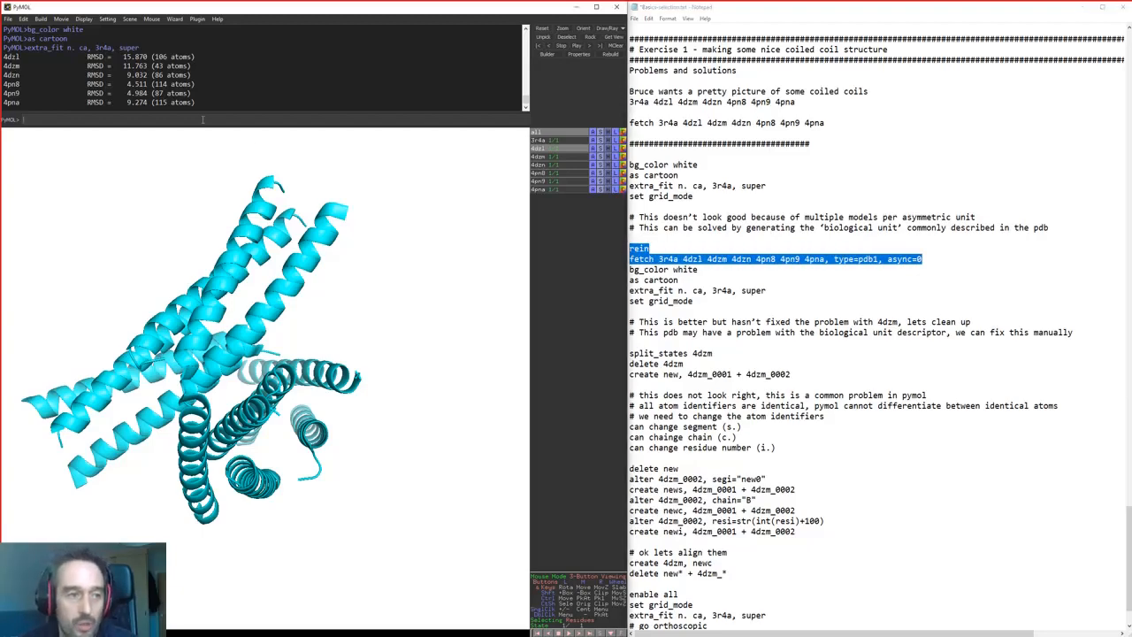
{"action": "key", "text": "ctrl+v"}
{"action": "key", "text": "Return"}
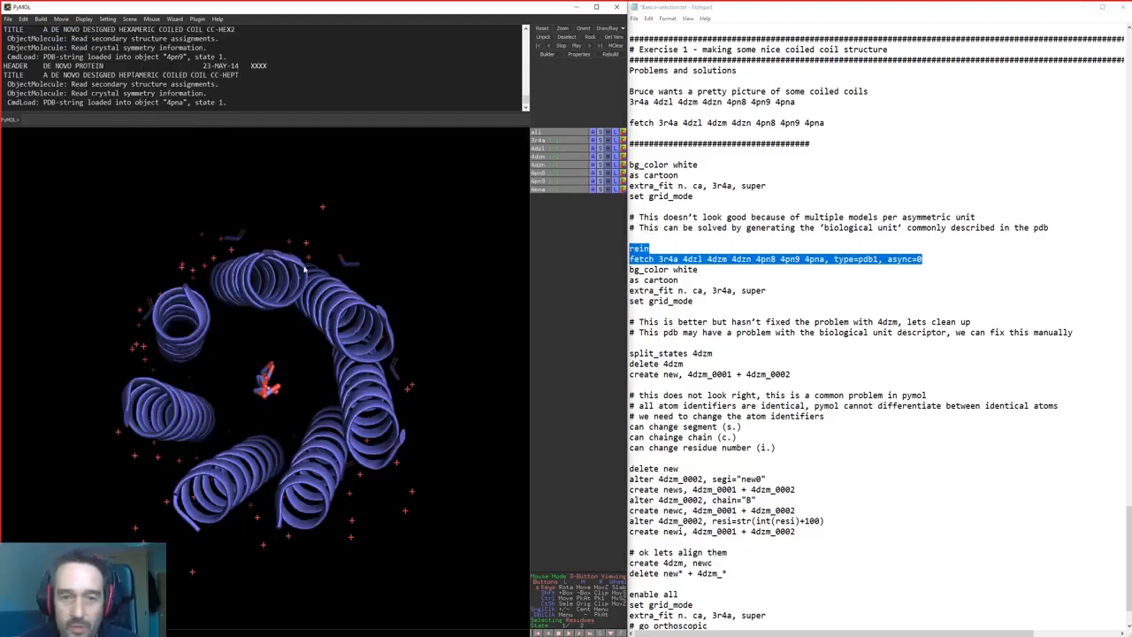
{"action": "middle_click", "coordinate": [146, 394]}
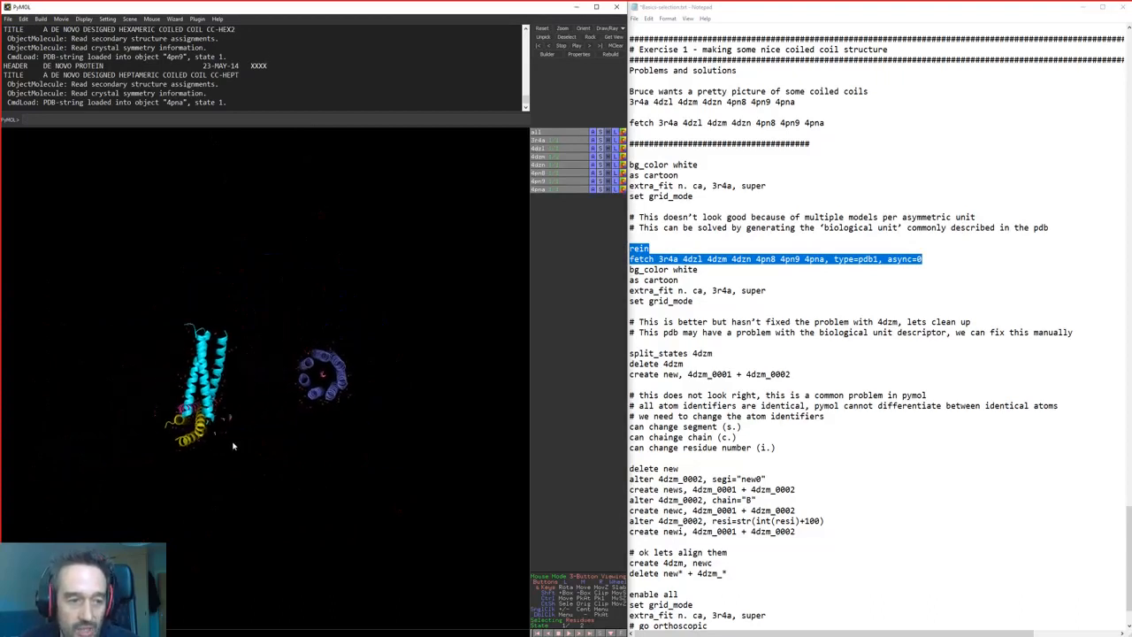
{"action": "scroll", "coordinate": [250, 486], "scroll_direction": "up", "scroll_amount": 5}
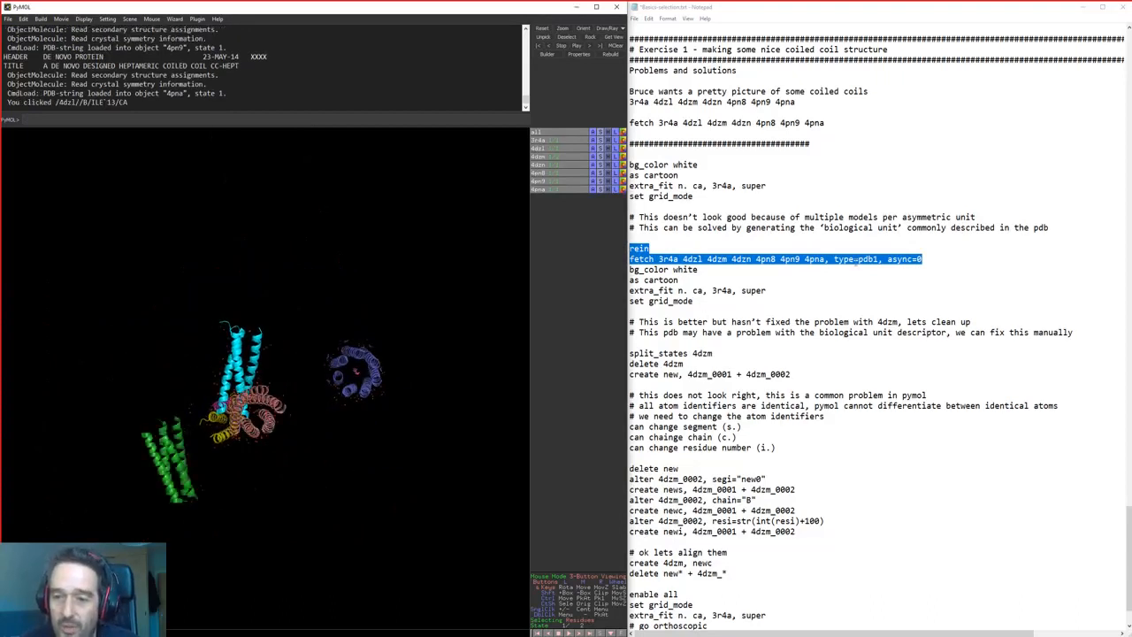
{"action": "left_click_drag", "start_coordinate": [297, 451], "coordinate": [237, 358]}
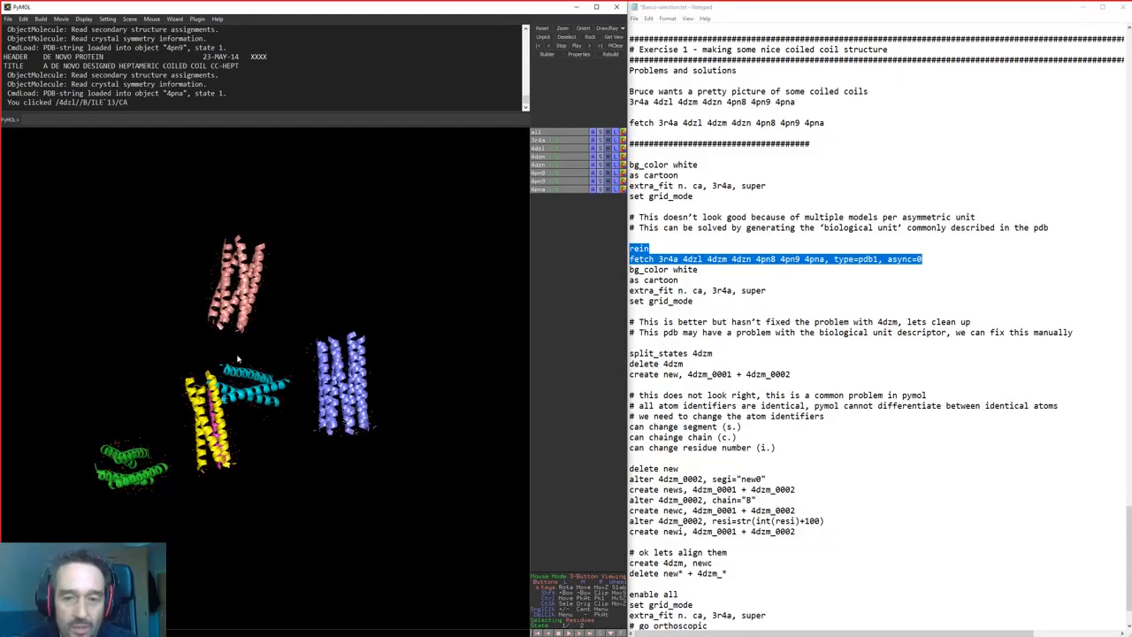
Superpose the newly fetched biological units on 3r4a with "extra_fit n. ca, 3r4a, super" and inspect the bundle side-on and end-on
{"action": "left_click_drag", "start_coordinate": [626, 270], "coordinate": [832, 291]}
{"action": "key", "text": "Return"}
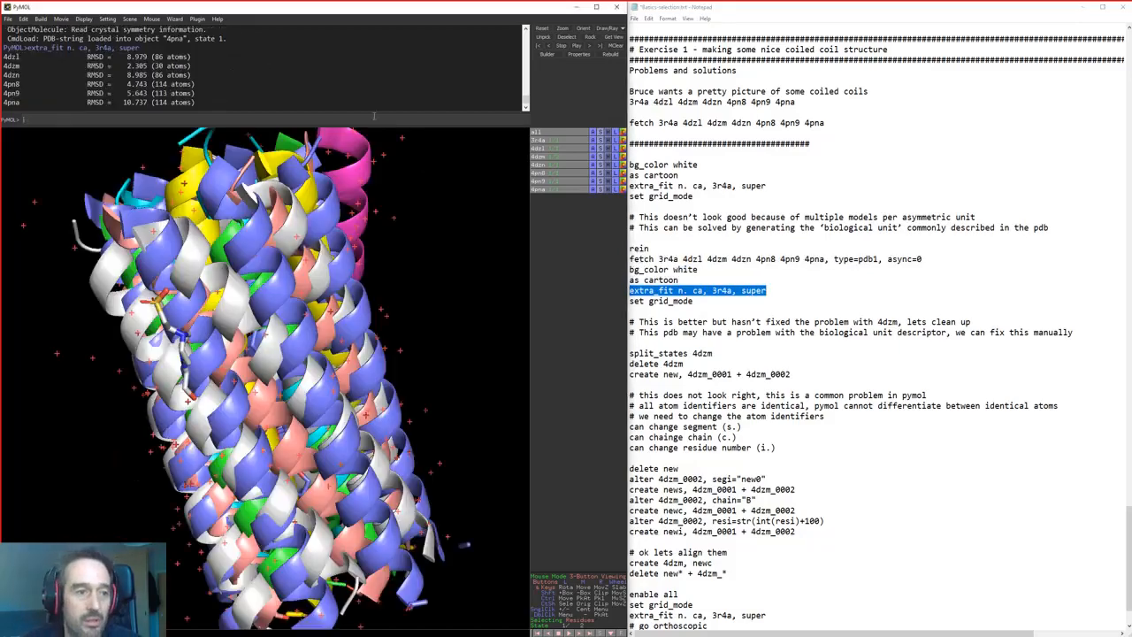
{"action": "right_click_drag", "start_coordinate": [266, 442], "coordinate": [261, 301]}
{"action": "left_click_drag", "start_coordinate": [261, 300], "coordinate": [286, 377]}
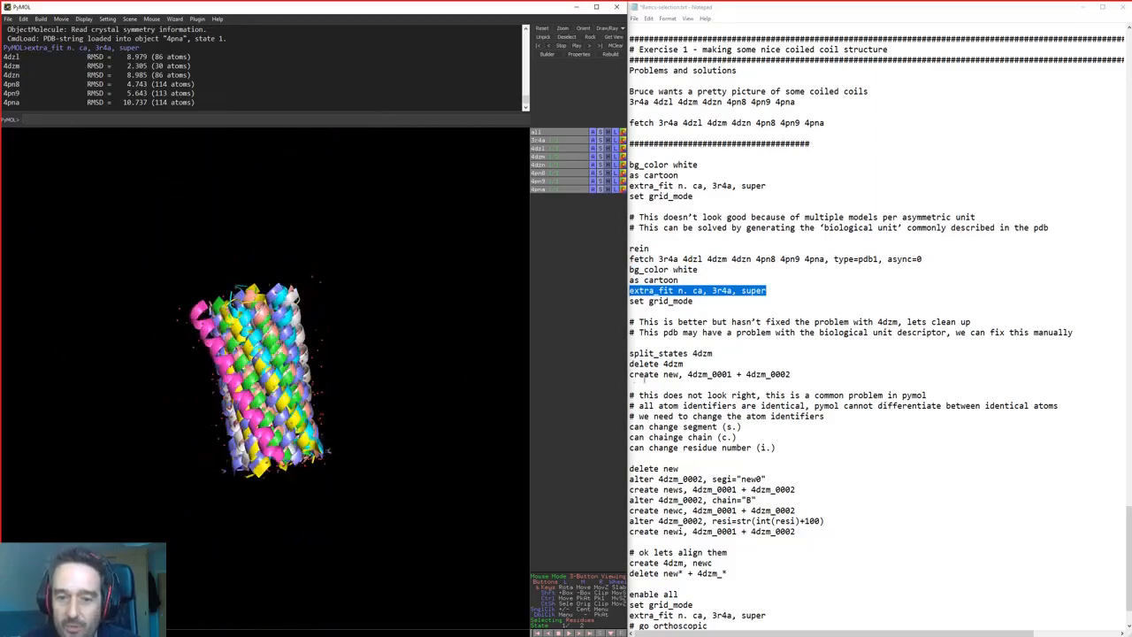
{"action": "left_click_drag", "start_coordinate": [375, 273], "coordinate": [266, 305]}
{"action": "left_click_drag", "start_coordinate": [239, 406], "coordinate": [272, 415]}
Run "as cartoon" from the notes in PyMOL so only the cartoon representation is displayed
{"action": "left_click", "coordinate": [678, 279]}
{"action": "left_click_drag", "start_coordinate": [678, 280], "coordinate": [628, 281]}
{"action": "key", "text": "ctrl+c"}
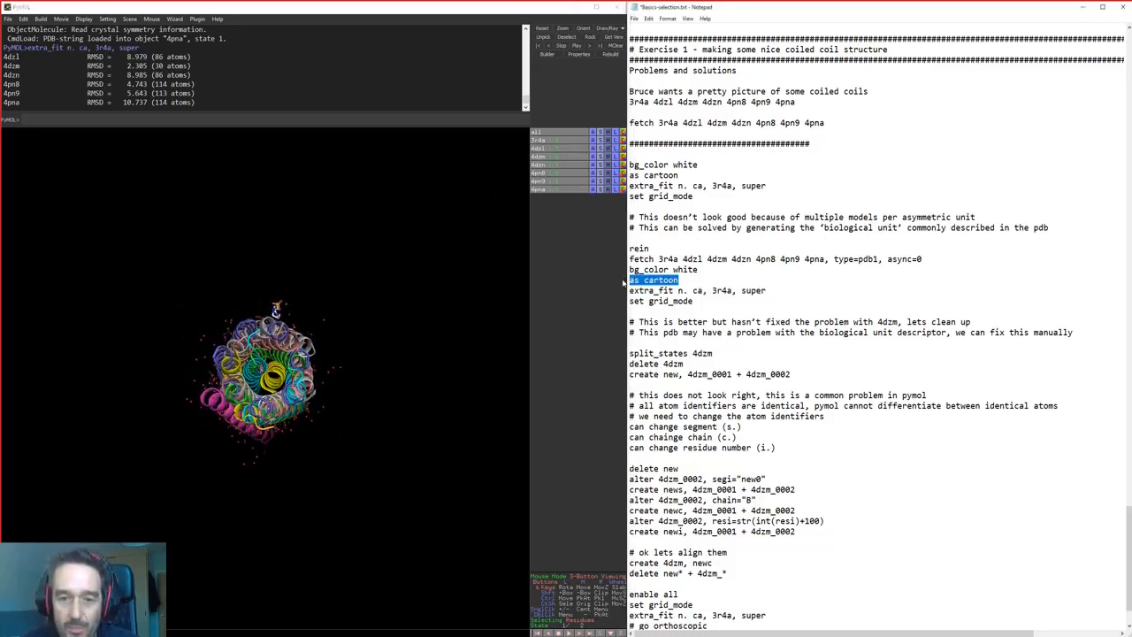
{"action": "left_click", "coordinate": [438, 116]}
{"action": "key", "text": "ctrl+v"}
{"action": "key", "text": "Return"}
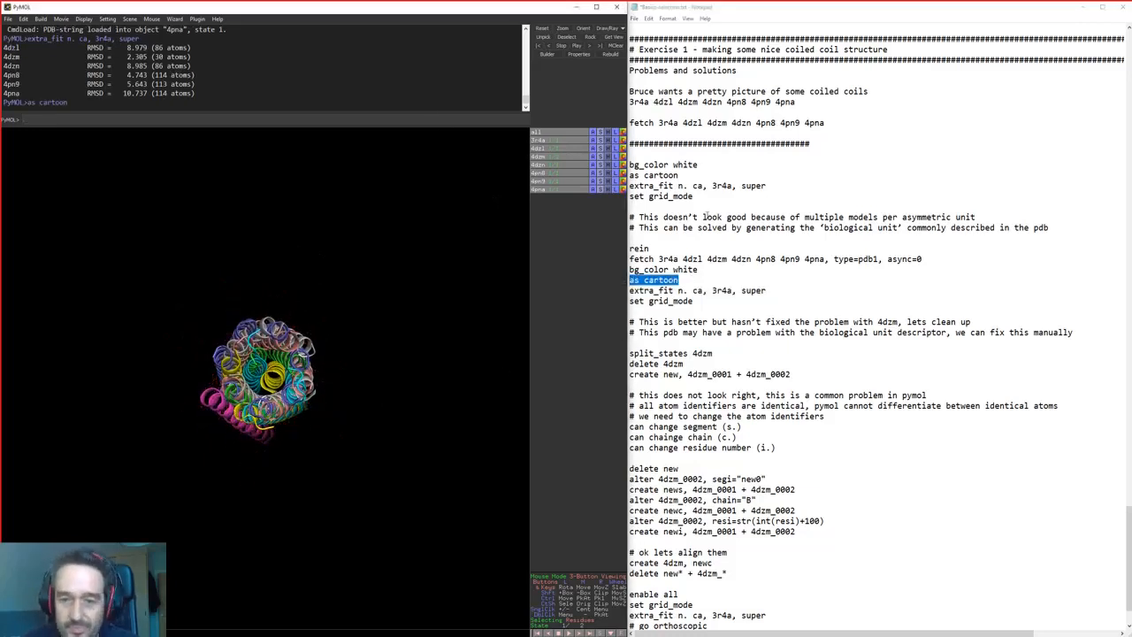
Run "bg_color white" from the notes in PyMOL and turn the superposed bundle to a side view
{"action": "left_click_drag", "start_coordinate": [698, 270], "coordinate": [629, 270]}
{"action": "key", "text": "ctrl+c"}
{"action": "left_click", "coordinate": [422, 121]}
{"action": "key", "text": "ctrl+v"}
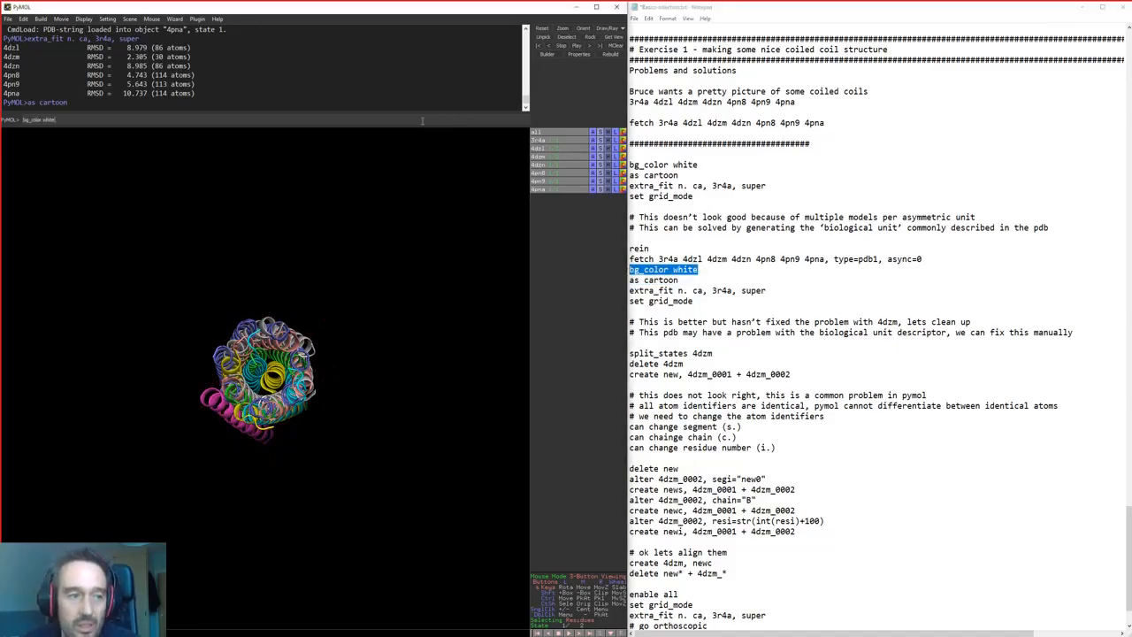
{"action": "key", "text": "Return"}
{"action": "left_click_drag", "start_coordinate": [194, 408], "coordinate": [352, 371]}
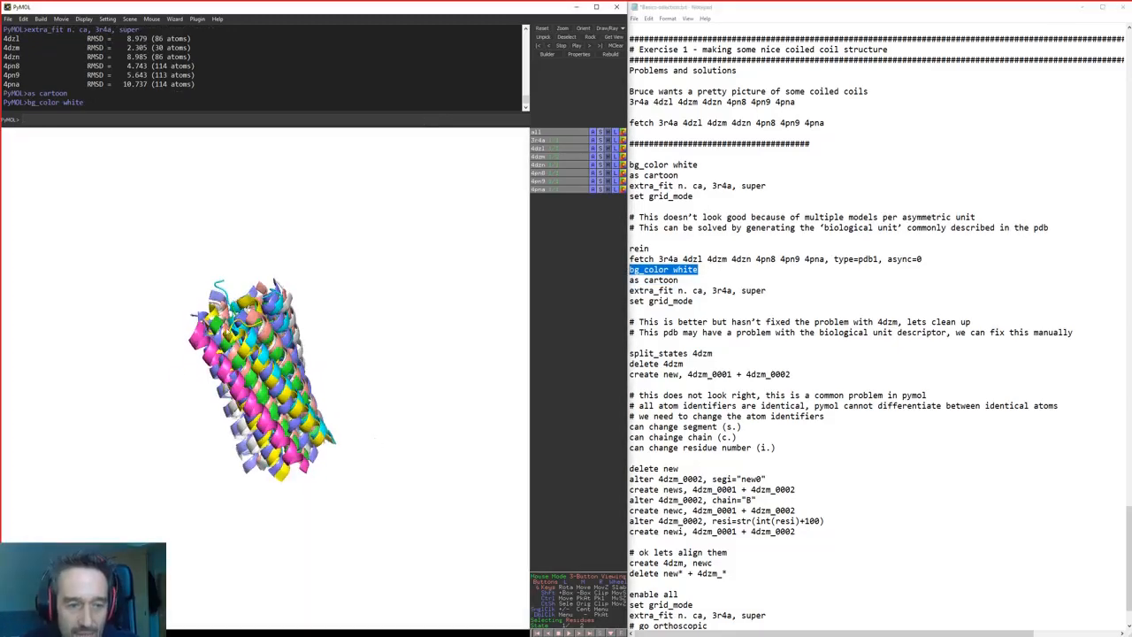
Run "set grid_mode" from the notes in PyMOL to display each structure in its own cell, and compare the coiled coils
{"action": "left_click_drag", "start_coordinate": [694, 302], "coordinate": [628, 301]}
{"action": "key", "text": "ctrl+c"}
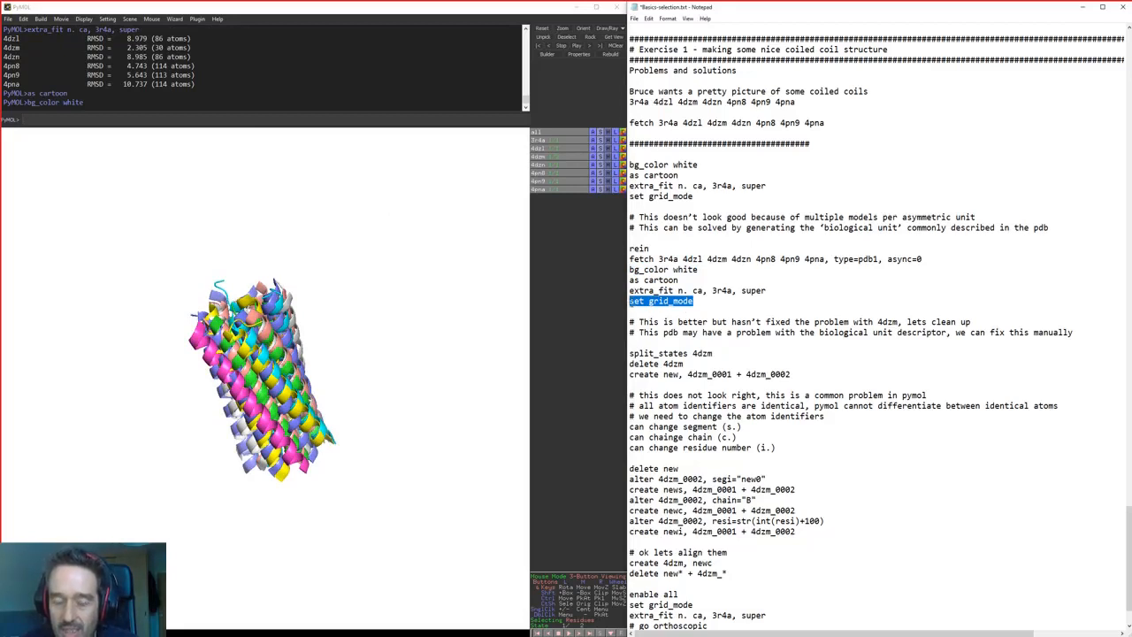
{"action": "left_click", "coordinate": [402, 121]}
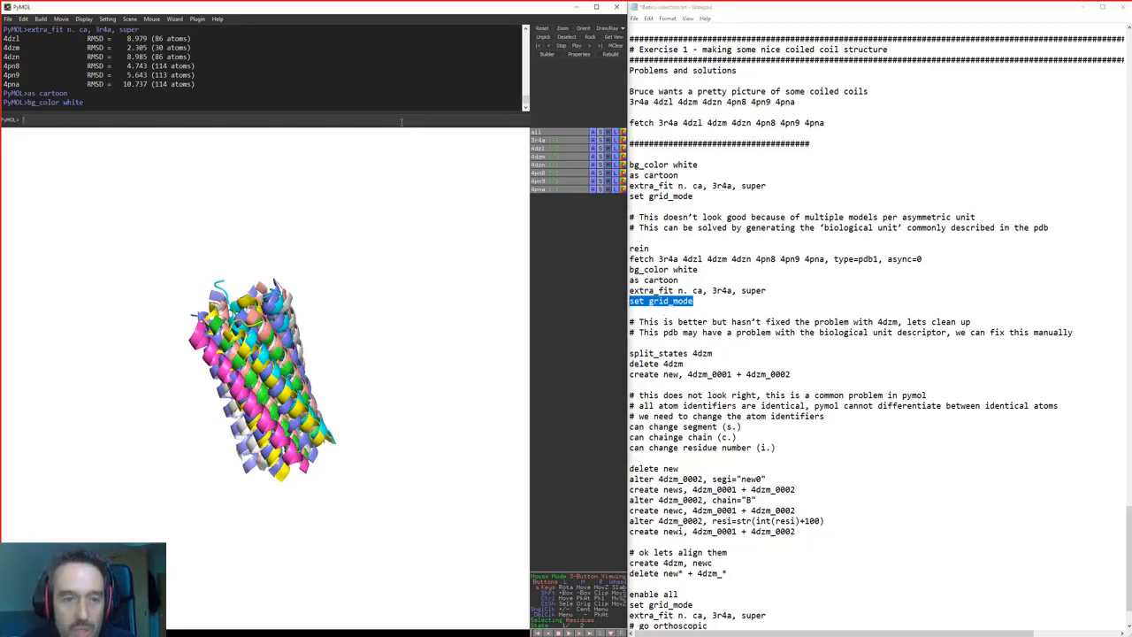
{"action": "key", "text": "ctrl+v"}
{"action": "key", "text": "Return"}
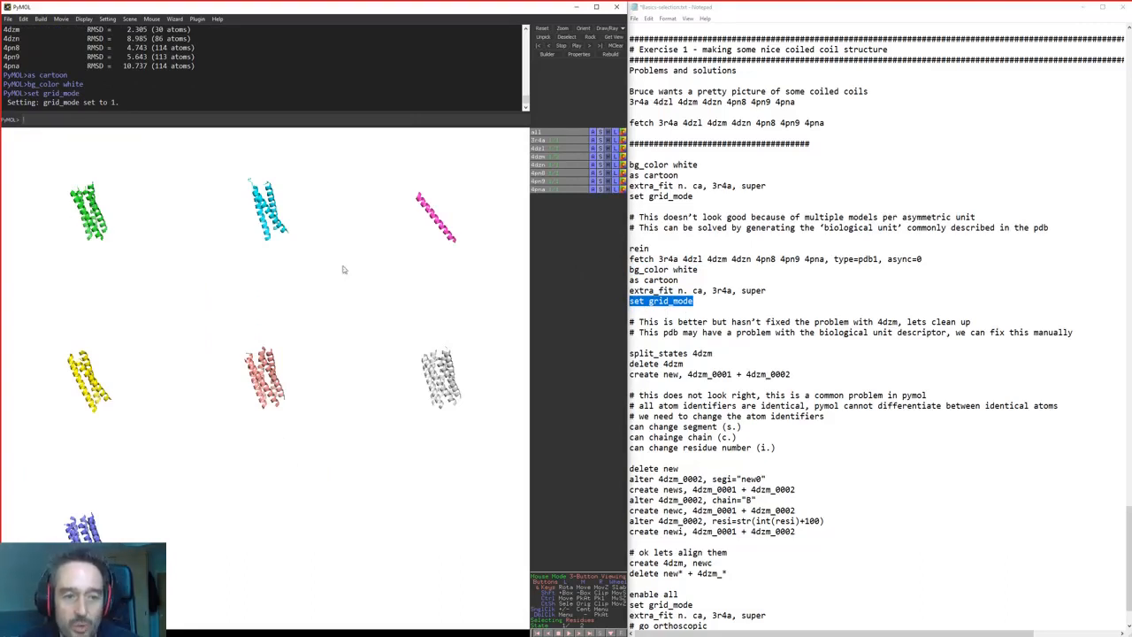
{"action": "left_click_drag", "start_coordinate": [258, 398], "coordinate": [246, 505]}
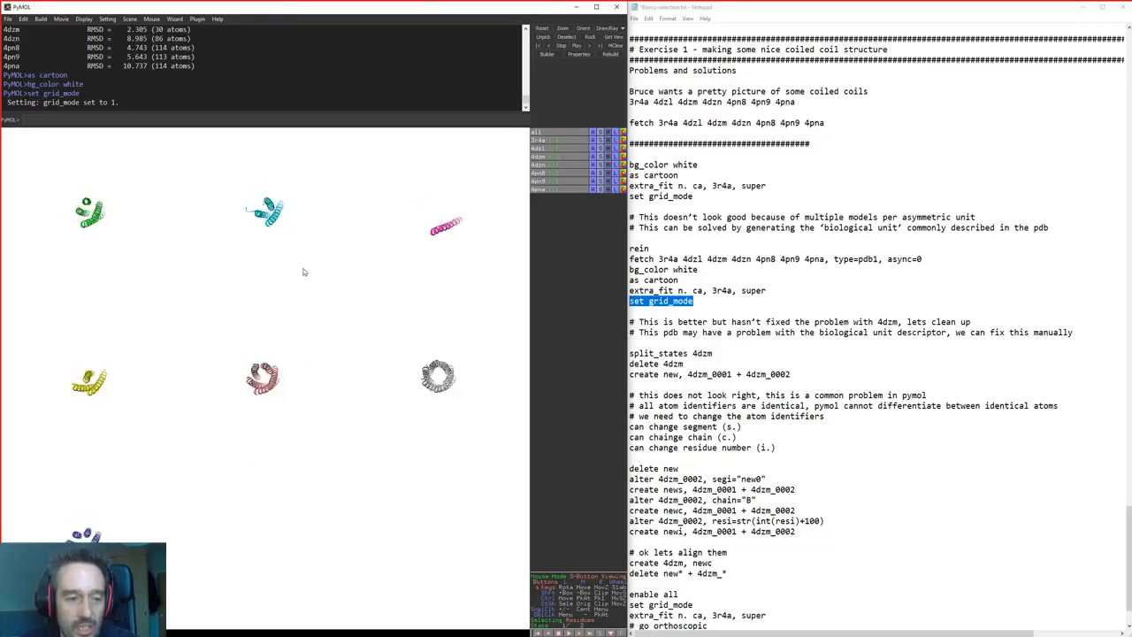
{"action": "left_click_drag", "start_coordinate": [302, 270], "coordinate": [316, 424]}
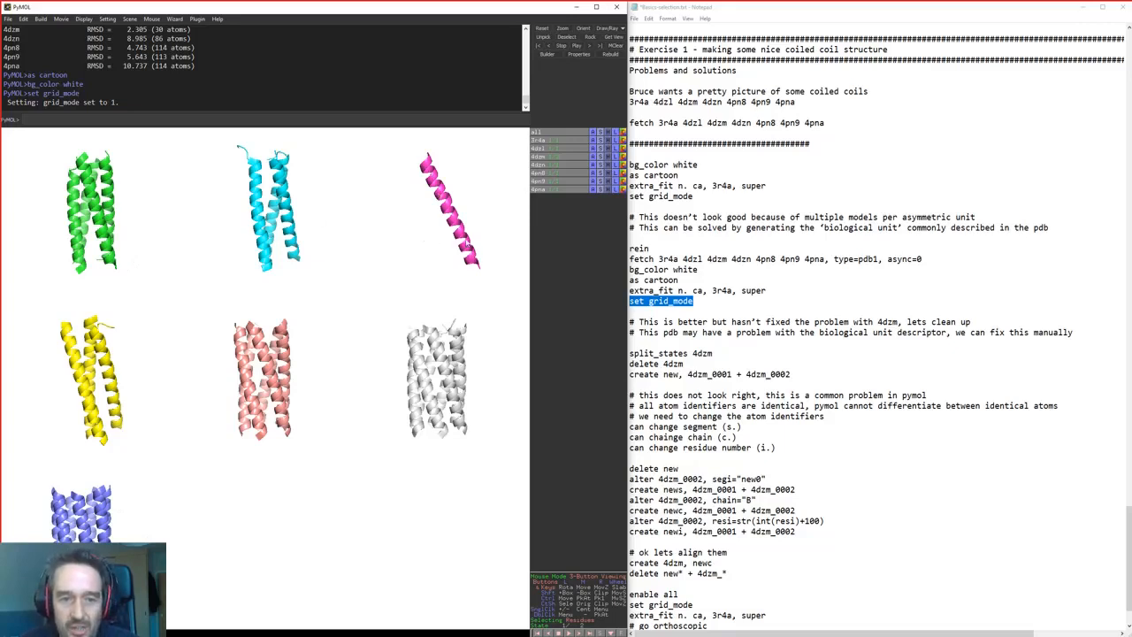
{"action": "left_click_drag", "start_coordinate": [476, 264], "coordinate": [433, 182]}
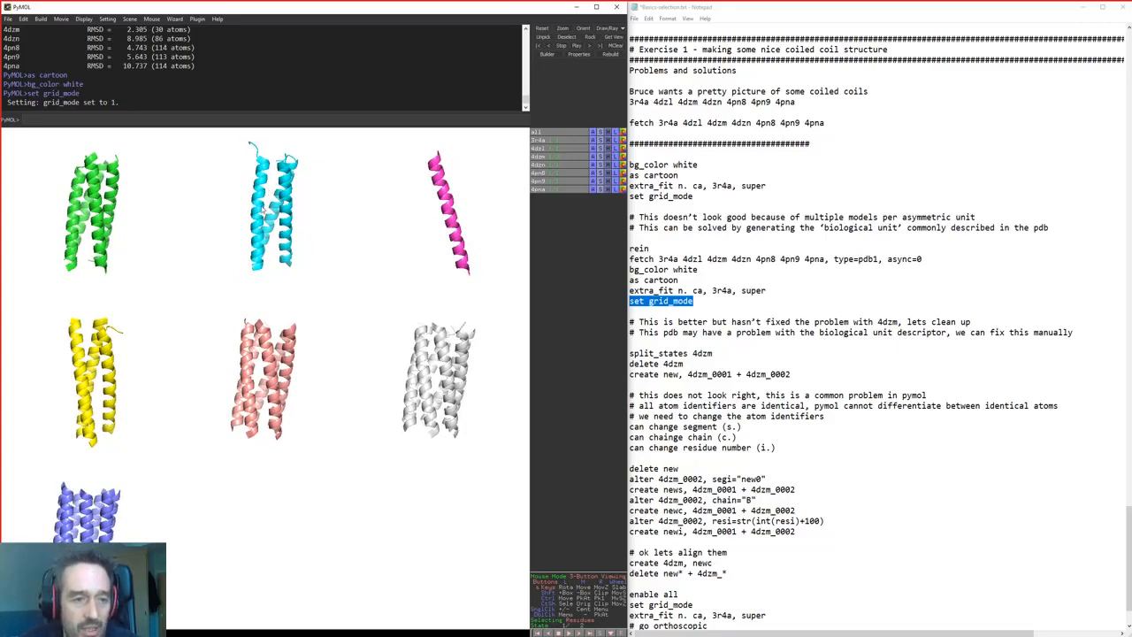
Compare the grid structures with the "type=pdb1" fetch option in the notes, and play through the states to examine 4dzm
{"action": "left_click", "coordinate": [261, 210]}
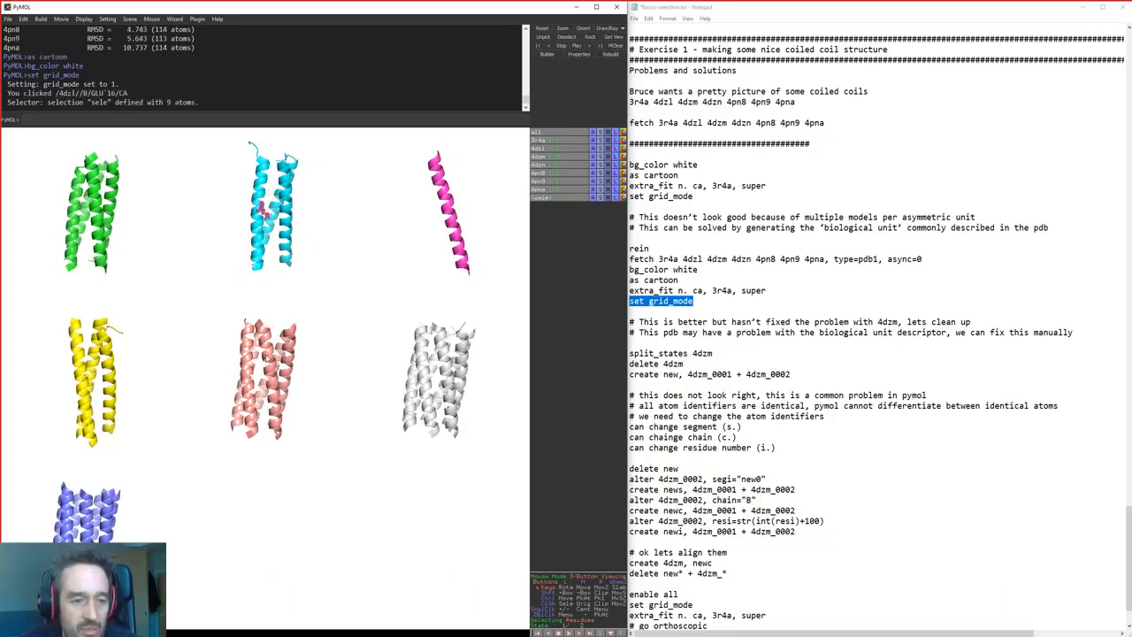
{"action": "left_click", "coordinate": [265, 358]}
{"action": "left_click", "coordinate": [291, 483]}
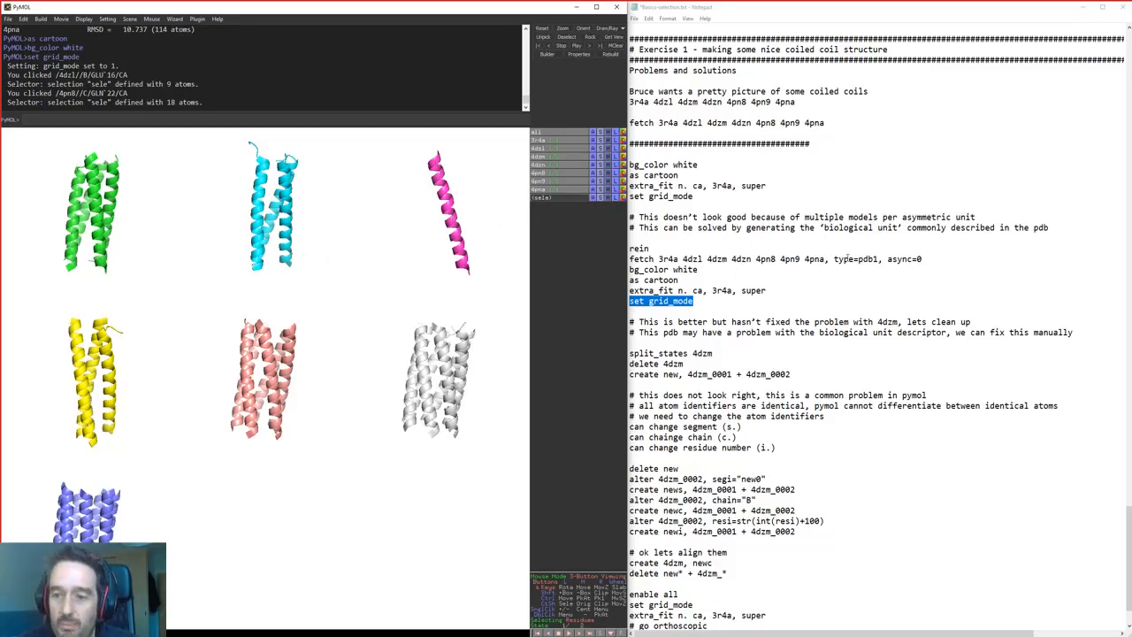
{"action": "left_click_drag", "start_coordinate": [834, 259], "coordinate": [881, 260]}
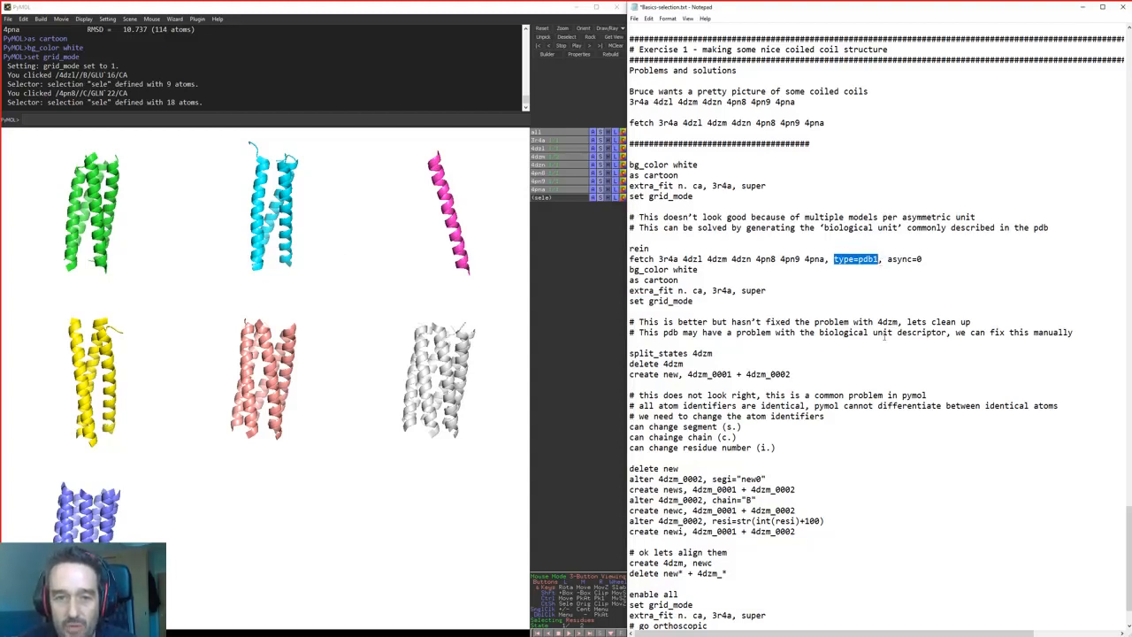
{"action": "left_click", "coordinate": [547, 157]}
{"action": "left_click", "coordinate": [547, 158]}
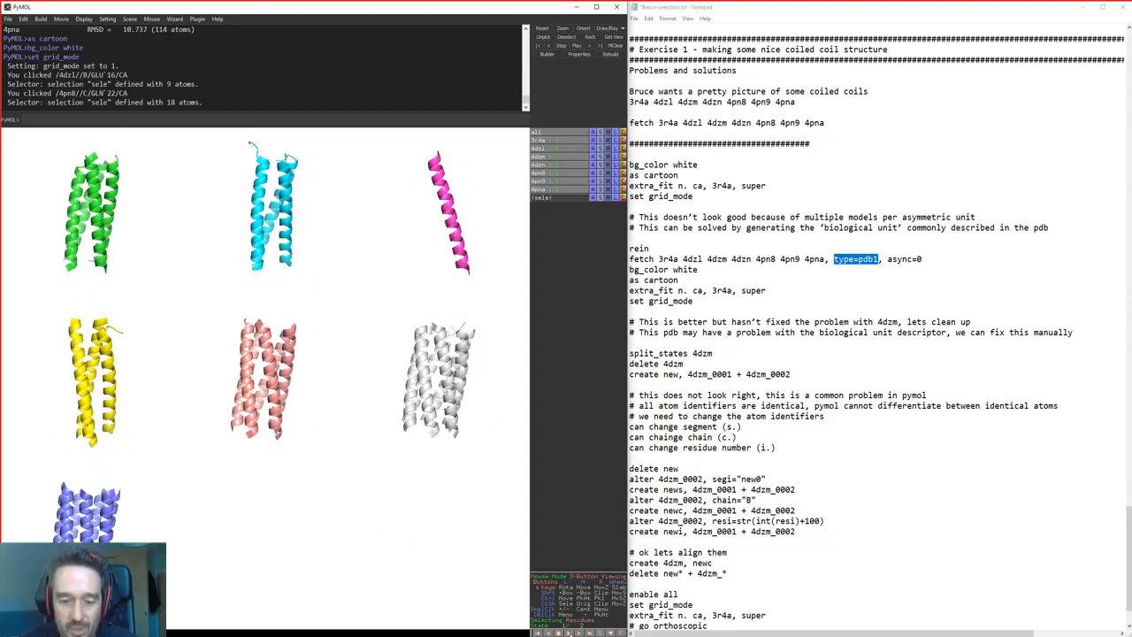
{"action": "left_click", "coordinate": [569, 634]}
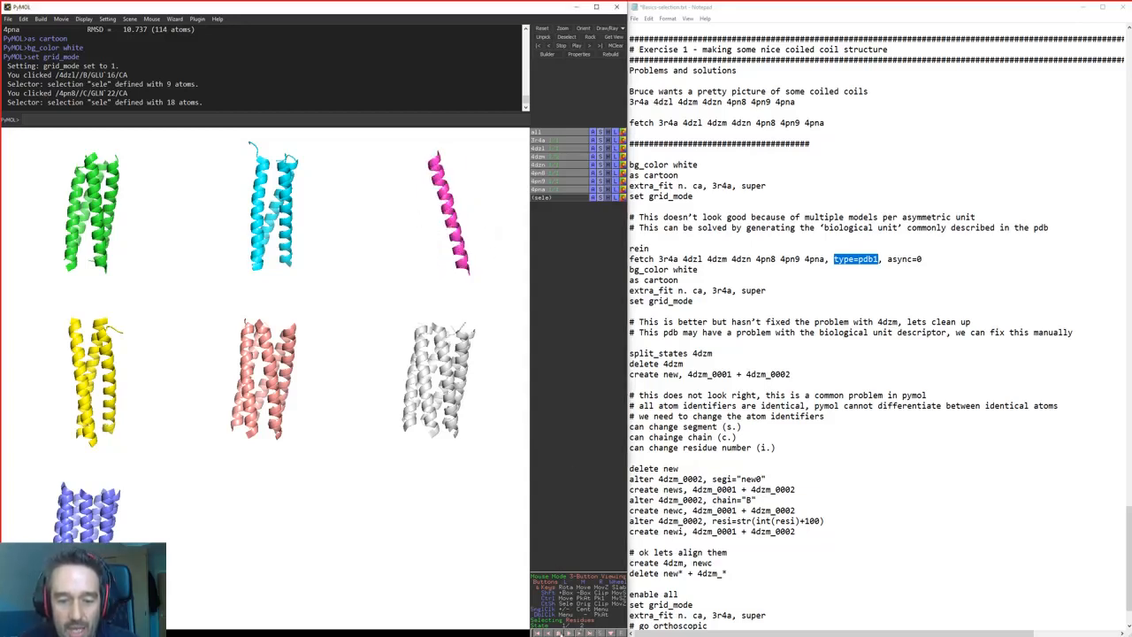
{"action": "left_click_drag", "start_coordinate": [401, 230], "coordinate": [420, 208]}
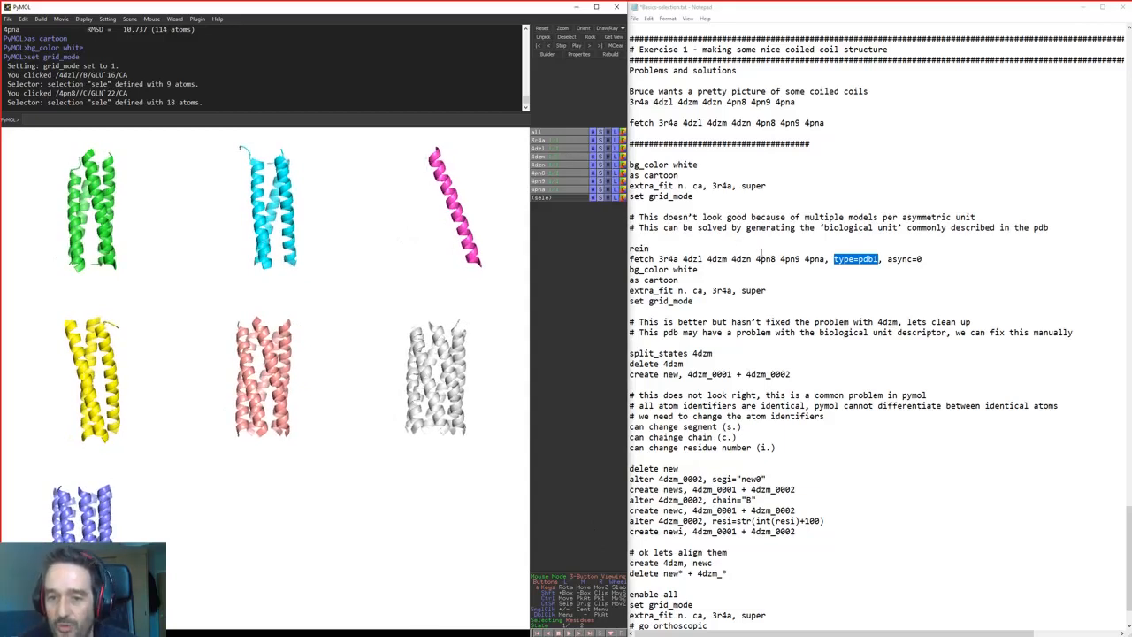
Run "split_states 4dzm" from the notes in PyMOL and identify the 4dzm_0001 and 4dzm_0002 objects by toggling their display
{"action": "scroll", "coordinate": [742, 301], "scroll_direction": "down", "scroll_amount": 2}
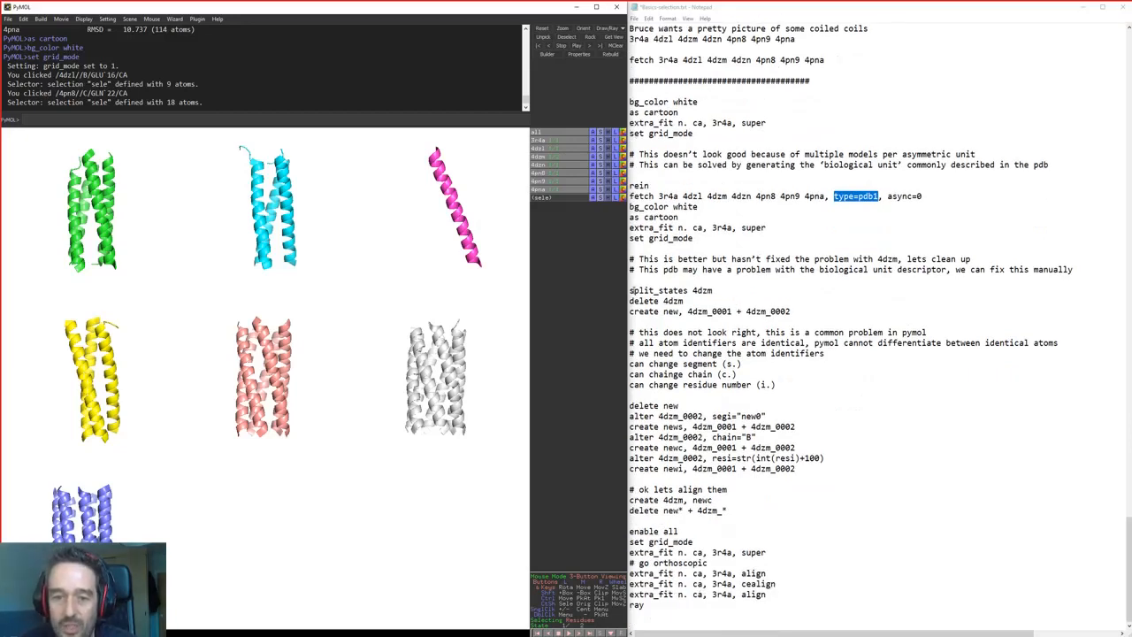
{"action": "left_click_drag", "start_coordinate": [626, 292], "coordinate": [729, 291]}
{"action": "key", "text": "ctrl+c"}
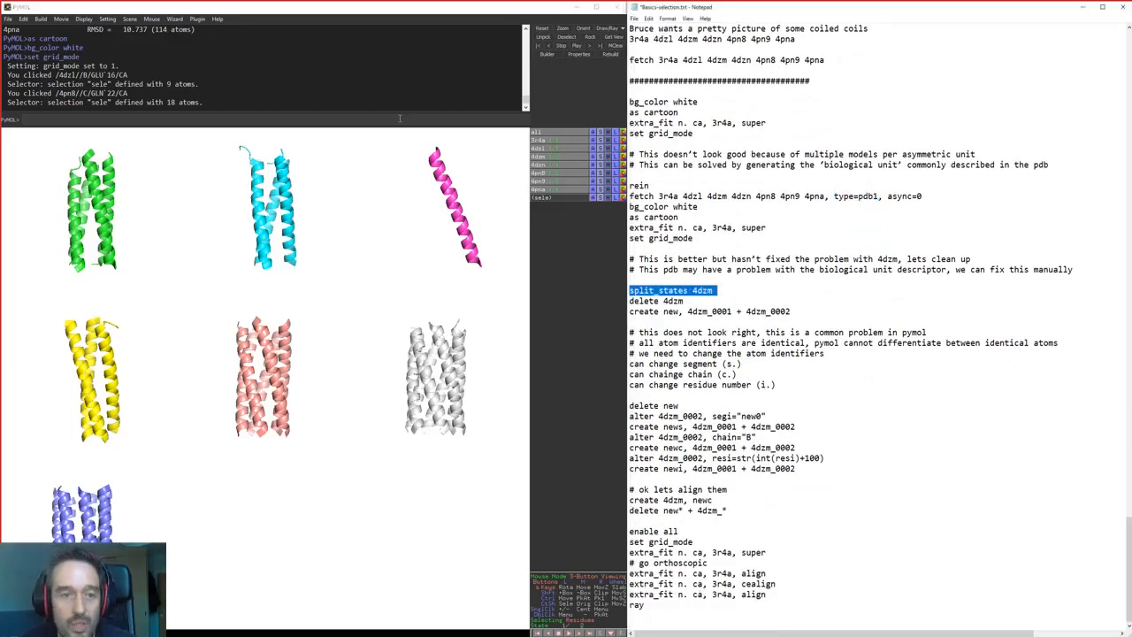
{"action": "left_click", "coordinate": [400, 118]}
{"action": "key", "text": "ctrl+v"}
{"action": "key", "text": "Return"}
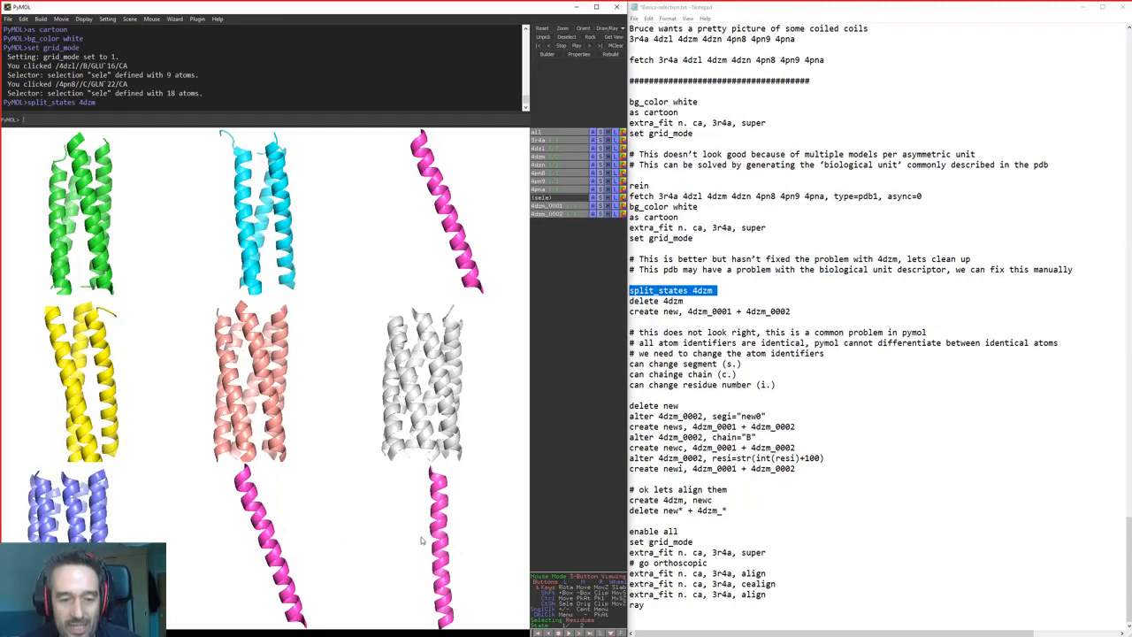
{"action": "left_click", "coordinate": [546, 206]}
{"action": "left_click", "coordinate": [548, 206]}
{"action": "left_click", "coordinate": [558, 214]}
{"action": "left_click", "coordinate": [560, 214]}
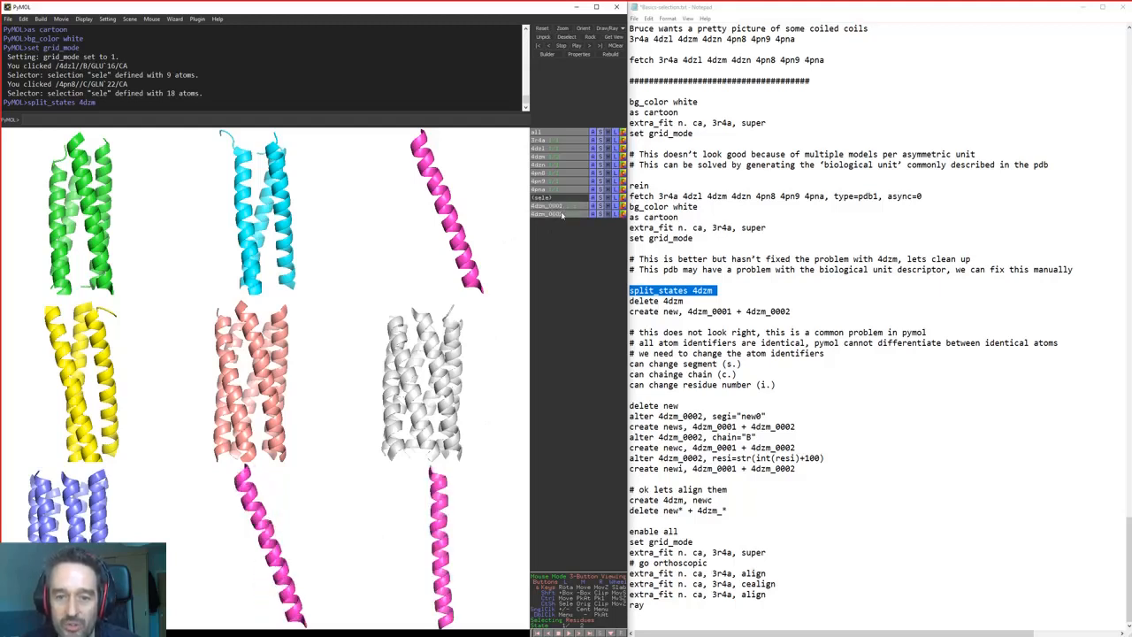
Run "delete 4dzm" from the notes in PyMOL to remove the original multi-state object
{"action": "left_click_drag", "start_coordinate": [684, 301], "coordinate": [616, 300]}
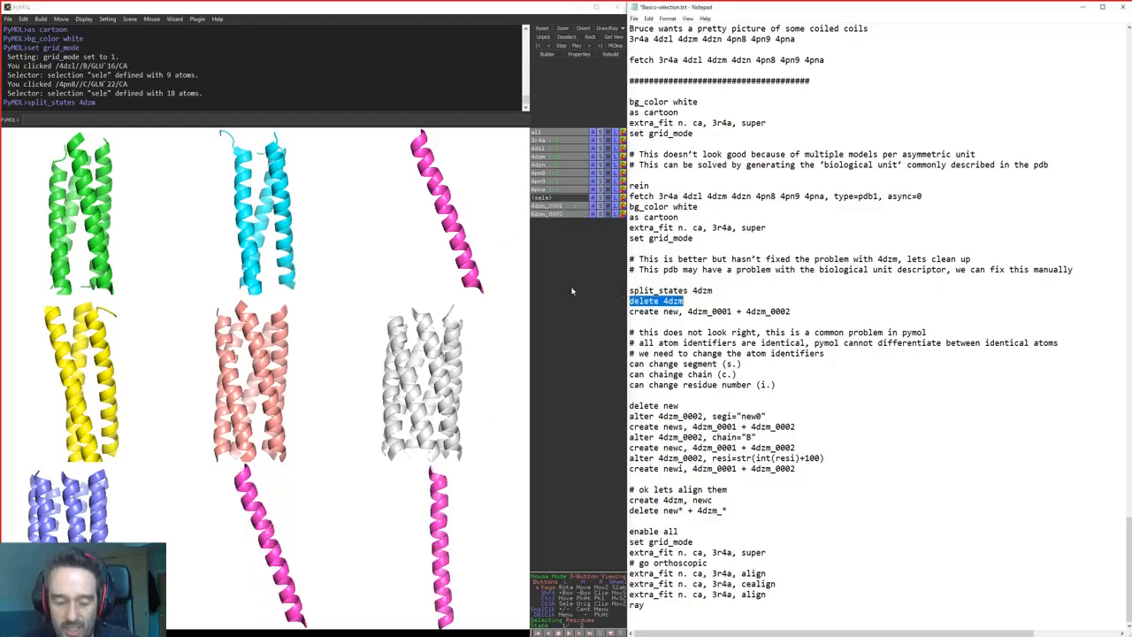
{"action": "key", "text": "ctrl+c"}
{"action": "left_click", "coordinate": [443, 130]}
{"action": "key", "text": "ctrl+v"}
{"action": "key", "text": "Return"}
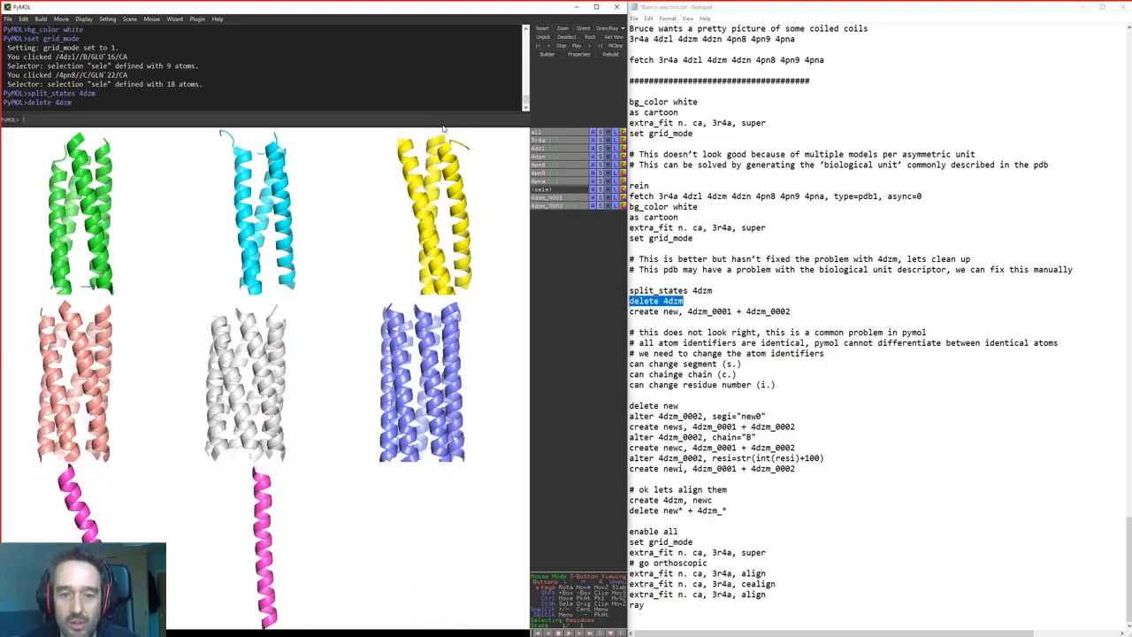
Run "create new, 4dzm_0001 + 4dzm_0002" from the notes in PyMOL and inspect the combined object
{"action": "left_click_drag", "start_coordinate": [629, 311], "coordinate": [751, 311]}
{"action": "left_click_drag", "start_coordinate": [630, 311], "coordinate": [860, 316]}
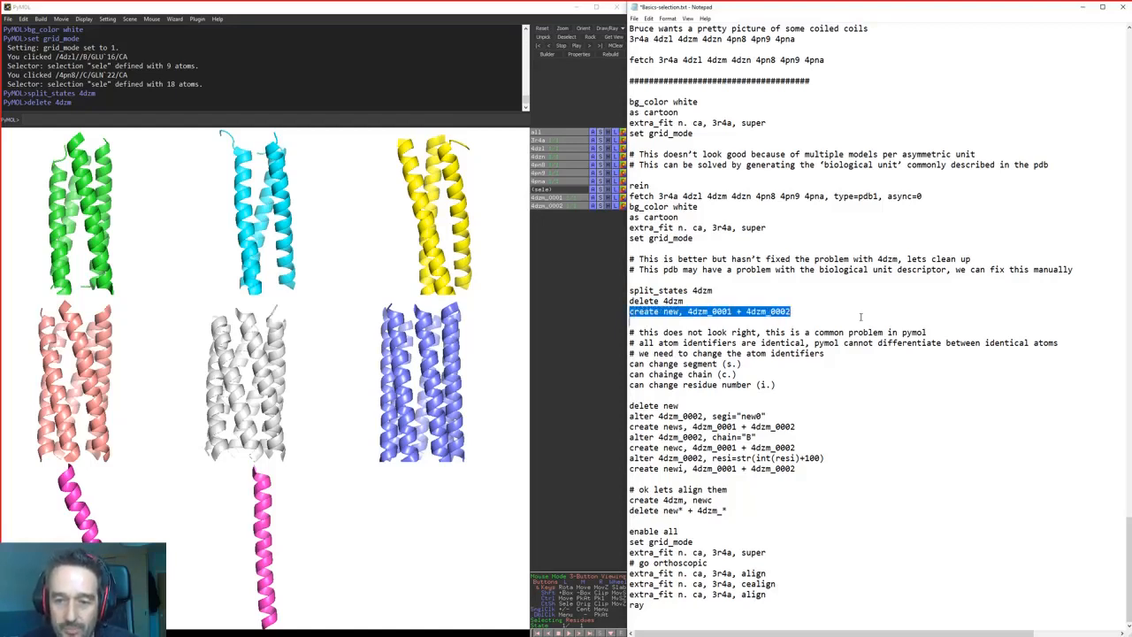
{"action": "left_click", "coordinate": [378, 123]}
{"action": "key", "text": "ctrl+v"}
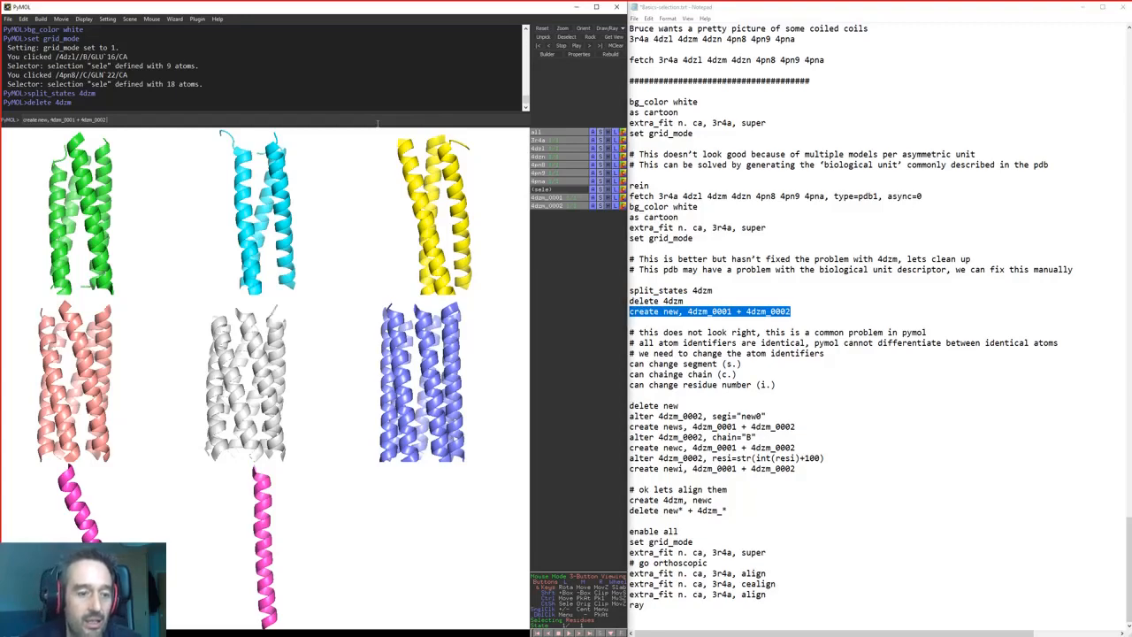
{"action": "key", "text": "Return"}
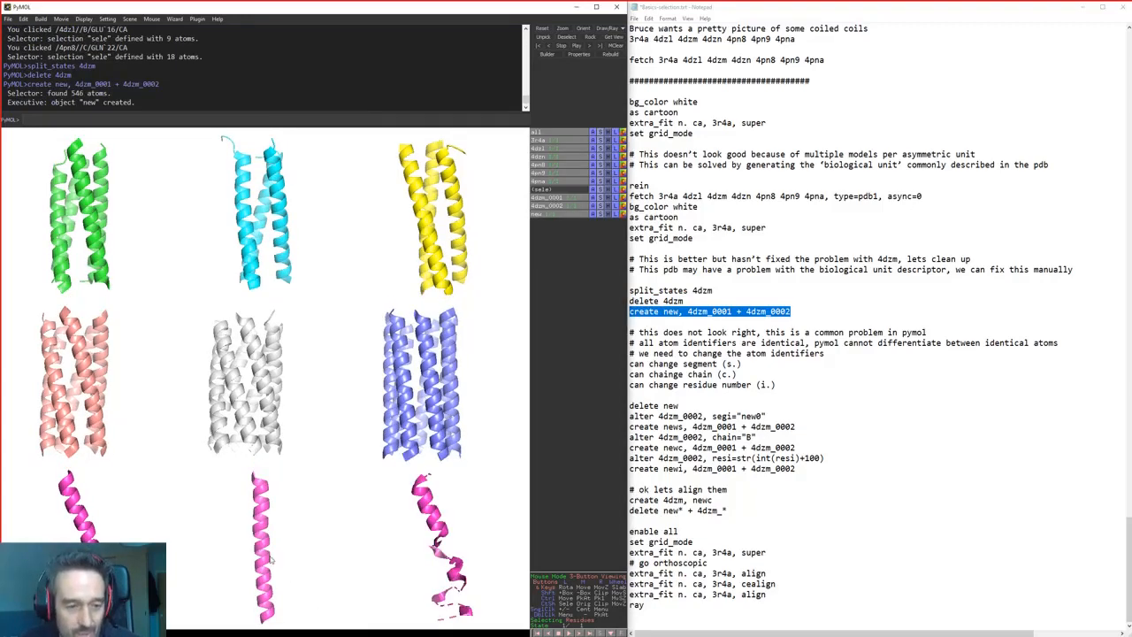
{"action": "left_click_drag", "start_coordinate": [463, 570], "coordinate": [420, 531]}
{"action": "left_click_drag", "start_coordinate": [264, 401], "coordinate": [355, 366]}
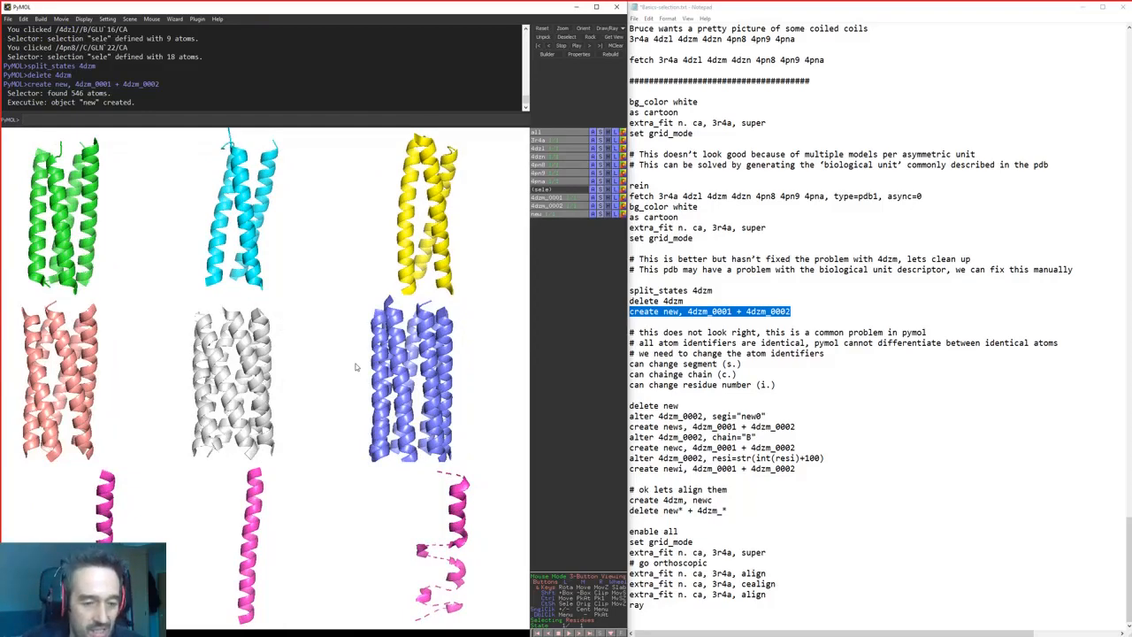
Display everything with "as lines" to inspect the combined object end-on, and restore the cartoon representation
{"action": "type", "text": "as lines"}
{"action": "key", "text": "Return"}
{"action": "left_click_drag", "start_coordinate": [434, 498], "coordinate": [165, 576]}
{"action": "left_click_drag", "start_coordinate": [354, 430], "coordinate": [195, 421]}
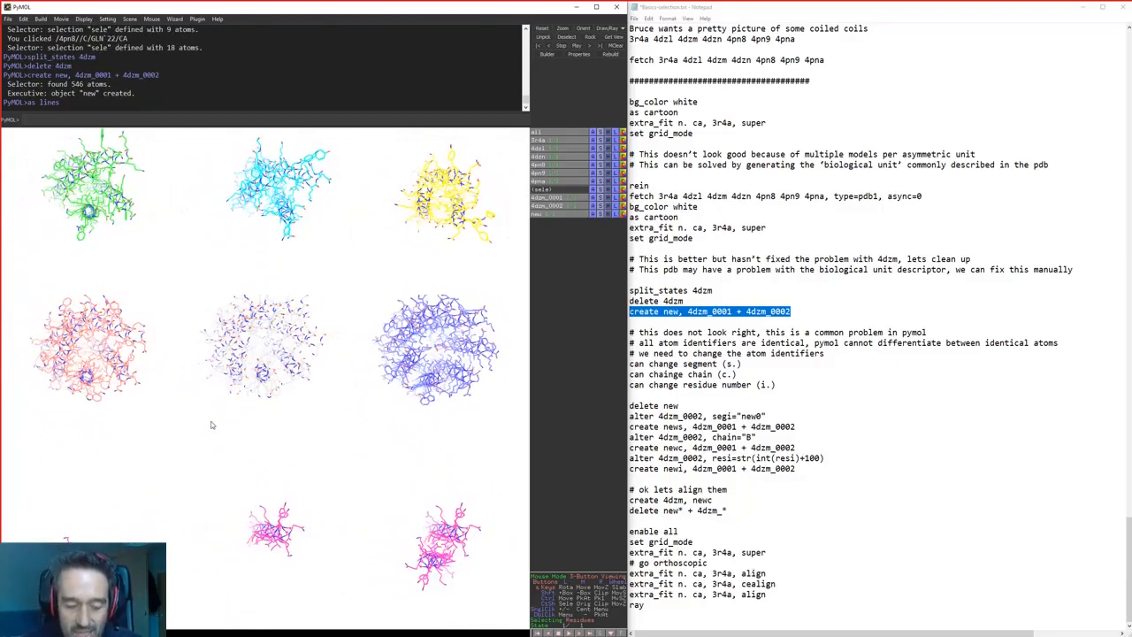
{"action": "type", "text": "as cartonn"}
{"action": "key", "text": "Return"}
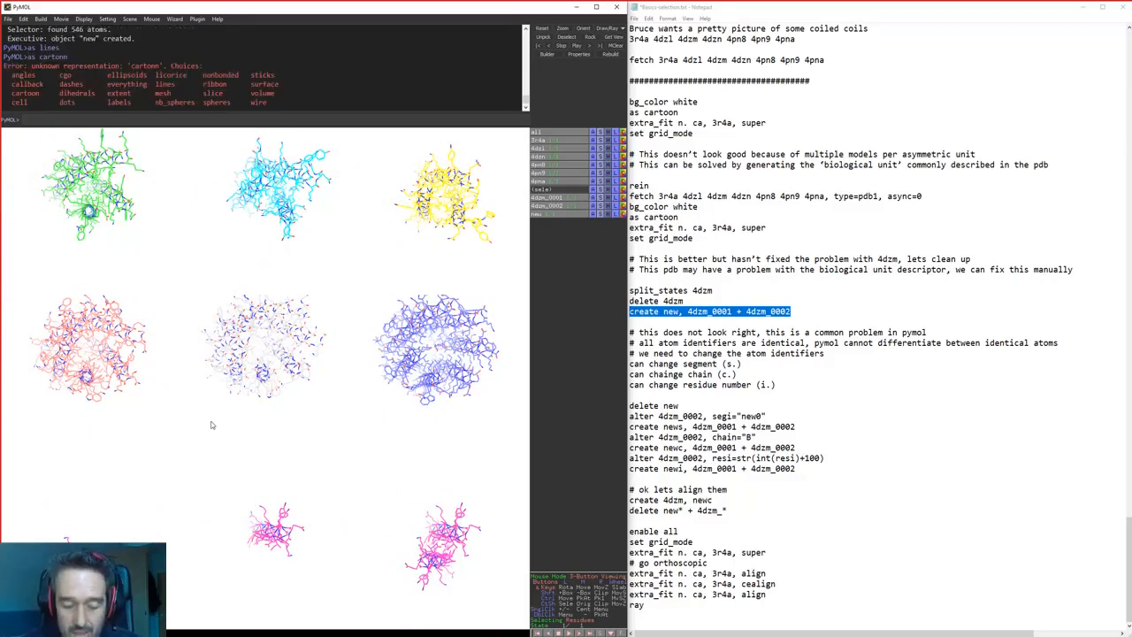
{"action": "key", "text": "Return"}
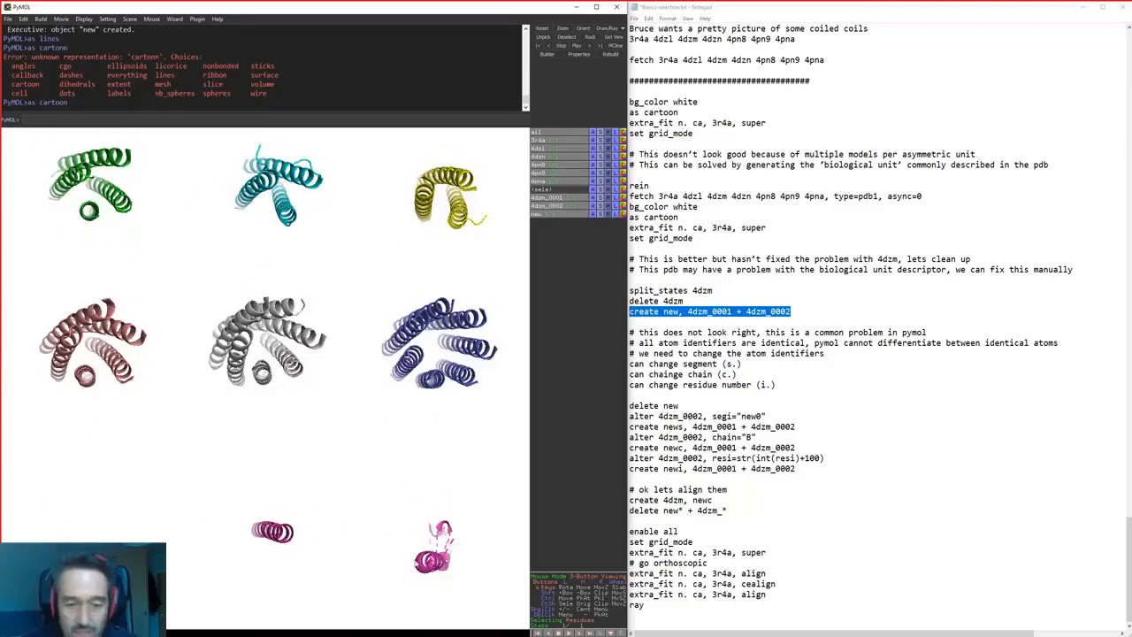
Examine the cartoon of the combined object "new" from several angles, picking residues in it and in both split 4dzm objects for comparison
{"action": "left_click_drag", "start_coordinate": [482, 576], "coordinate": [476, 457]}
{"action": "left_click", "coordinate": [449, 504]}
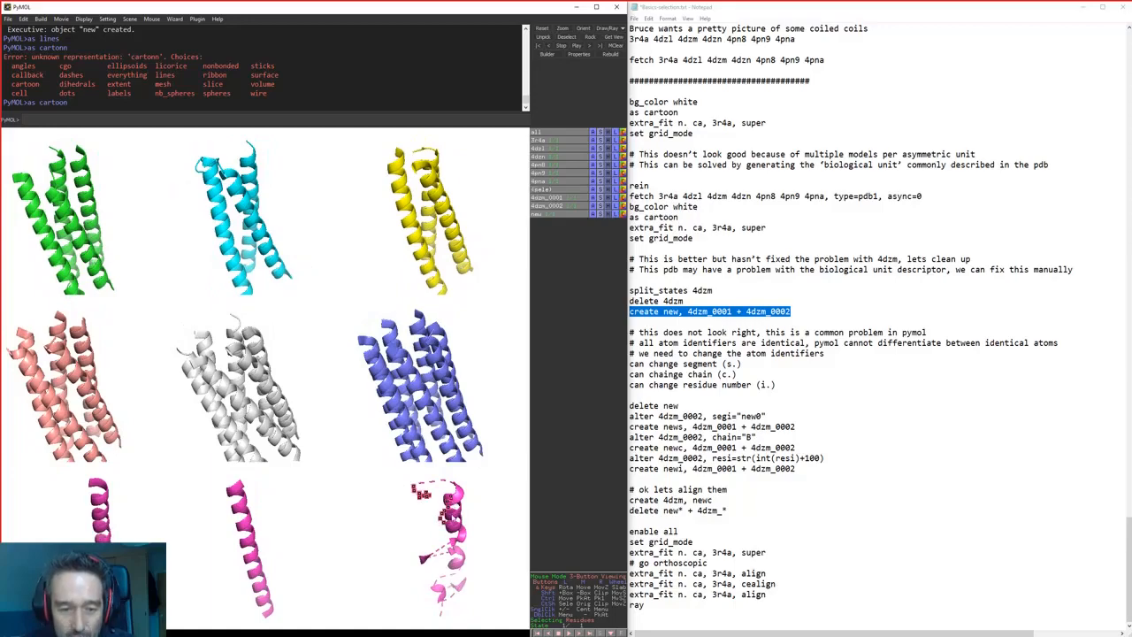
{"action": "left_click_drag", "start_coordinate": [450, 503], "coordinate": [354, 513]}
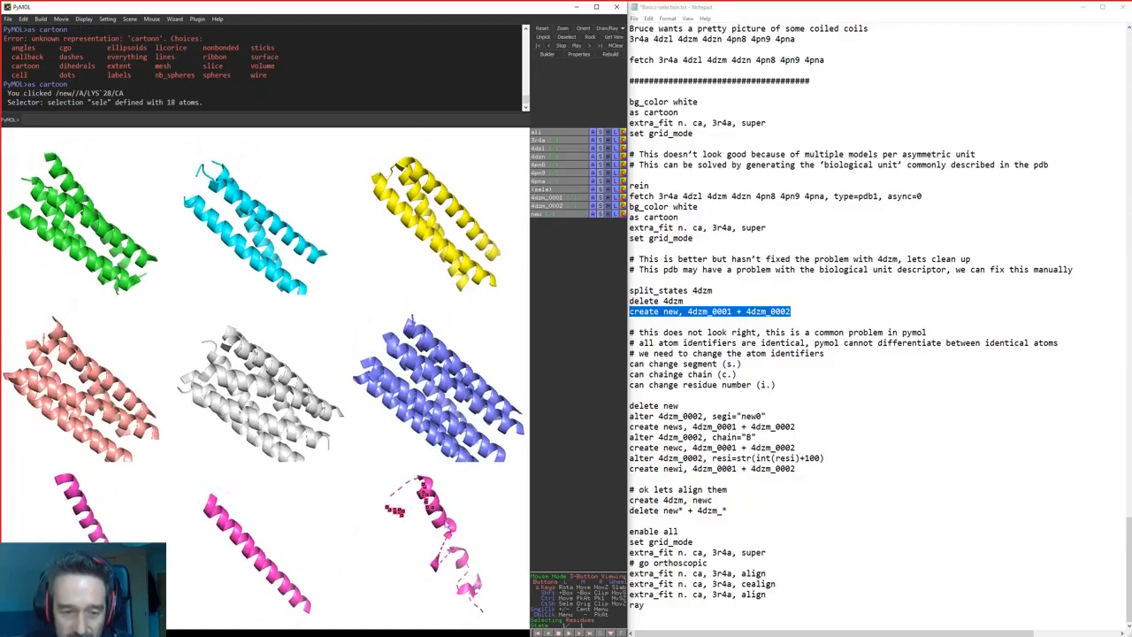
{"action": "left_click", "coordinate": [442, 520]}
{"action": "left_click_drag", "start_coordinate": [442, 520], "coordinate": [425, 490]}
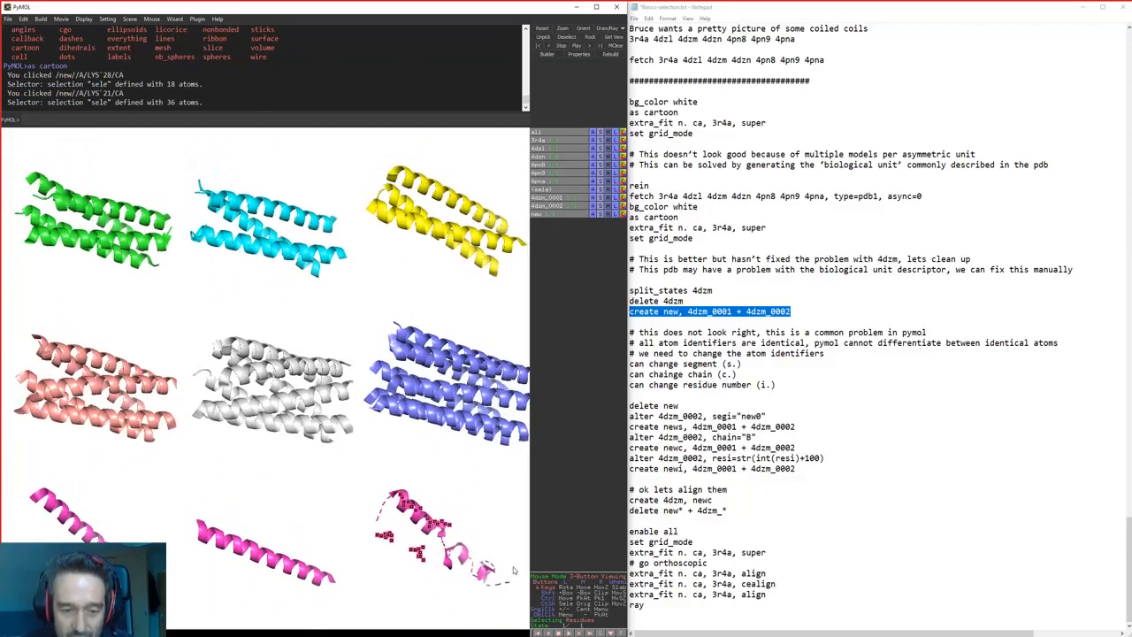
{"action": "left_click_drag", "start_coordinate": [513, 570], "coordinate": [301, 425]}
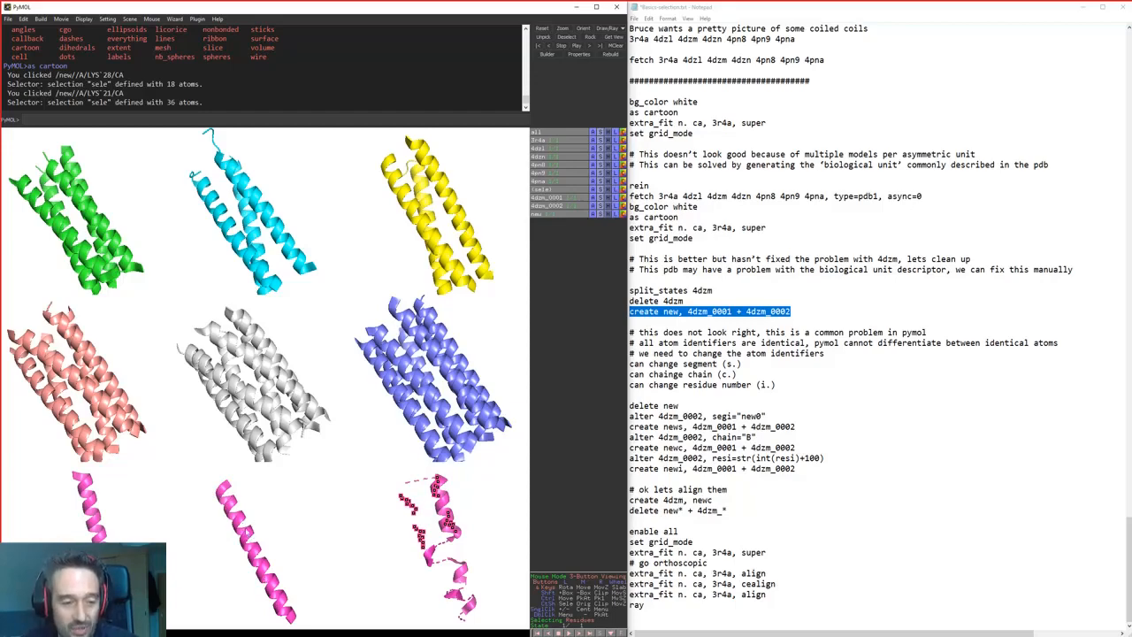
{"action": "left_click", "coordinate": [244, 532]}
{"action": "left_click", "coordinate": [105, 535]}
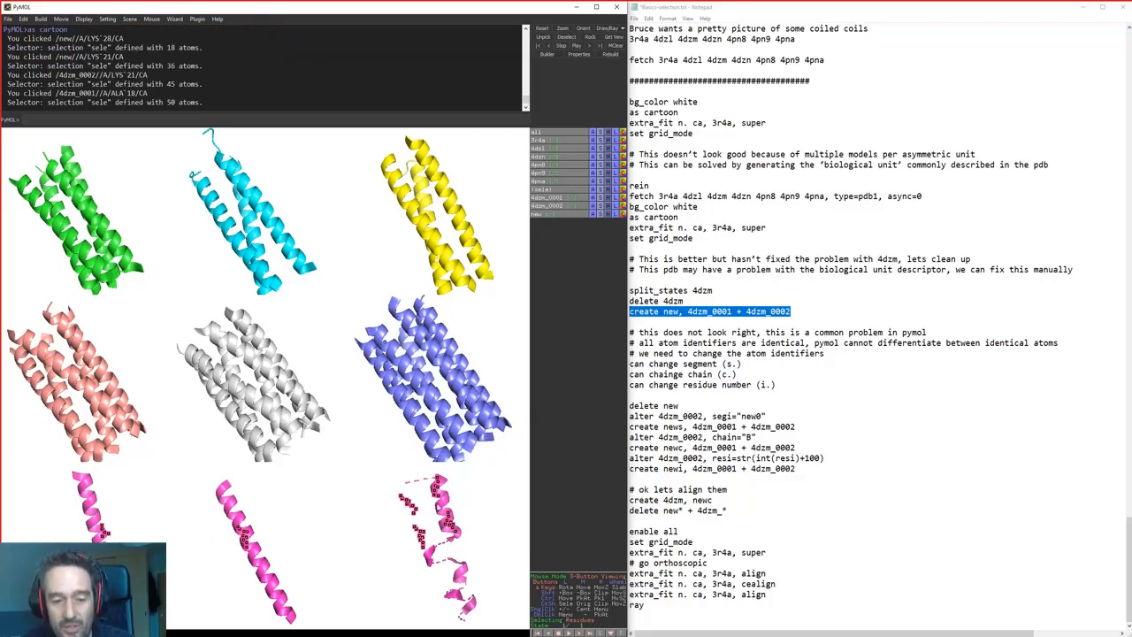
{"action": "left_click_drag", "start_coordinate": [487, 529], "coordinate": [452, 555]}
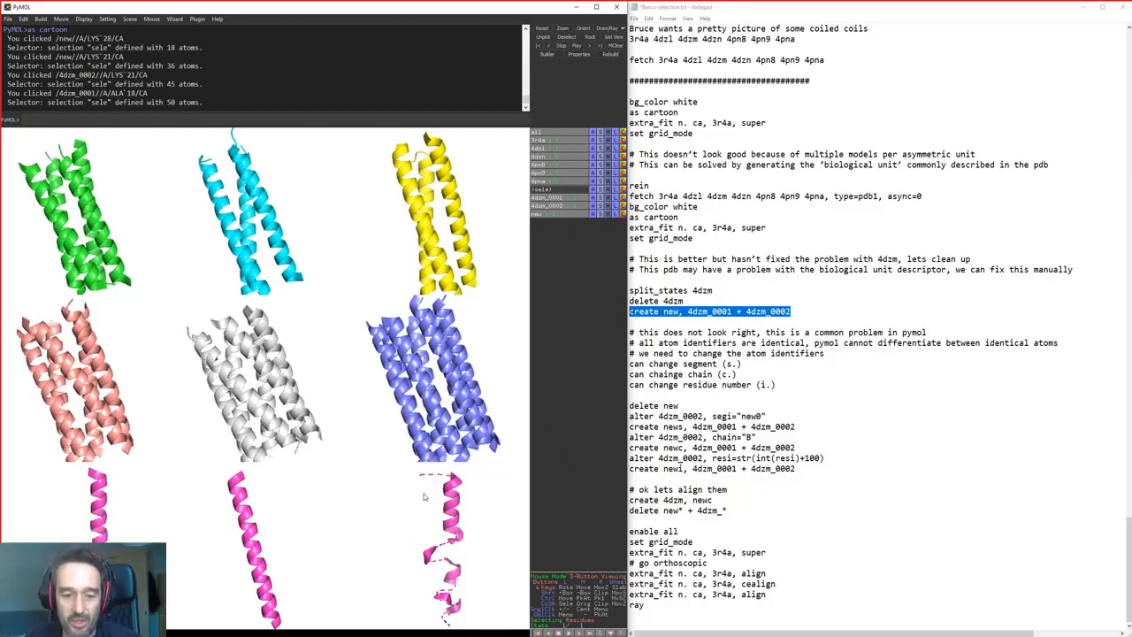
{"action": "left_click_drag", "start_coordinate": [386, 453], "coordinate": [464, 525]}
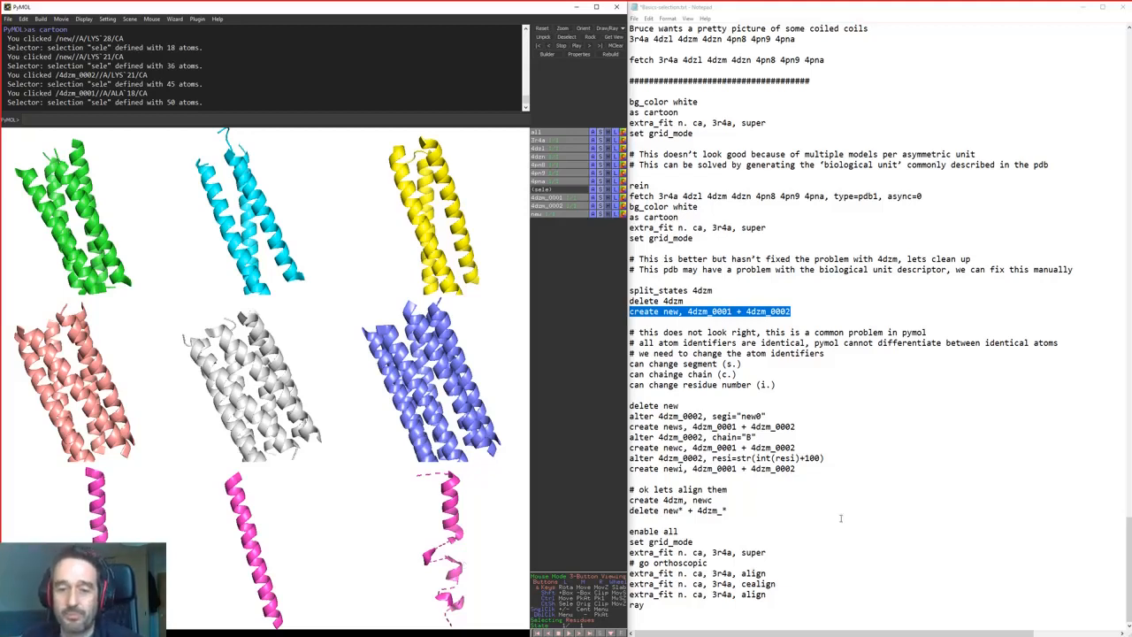
Run "delete new" from the notes in PyMOL to remove the combined object
{"action": "left_click", "coordinate": [907, 482]}
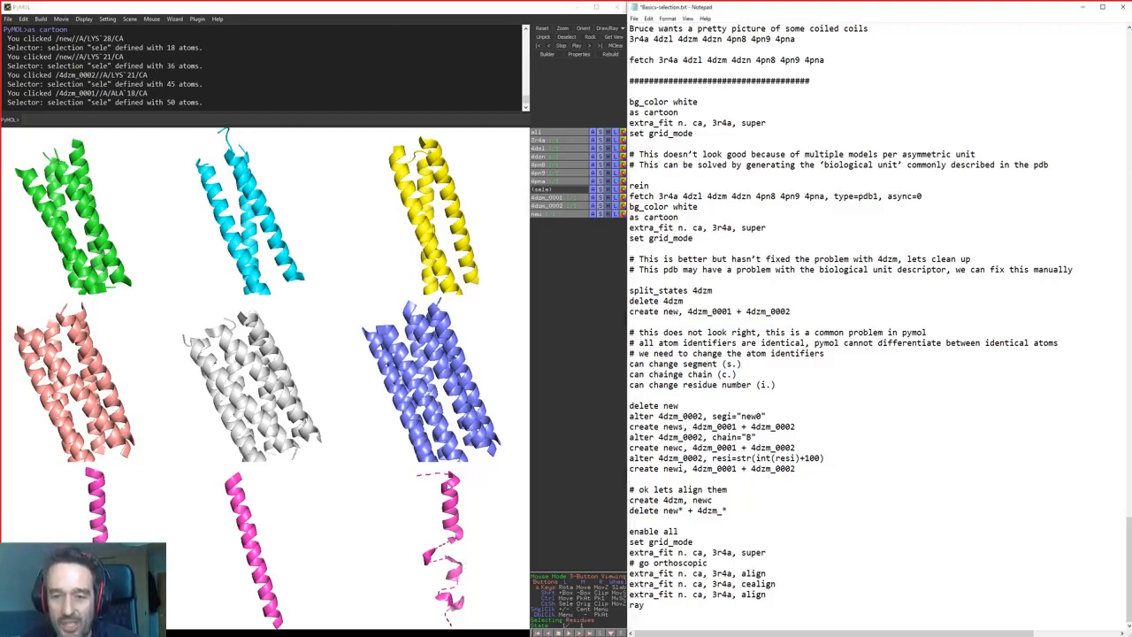
{"action": "left_click_drag", "start_coordinate": [679, 405], "coordinate": [614, 399]}
{"action": "key", "text": "ctrl+c"}
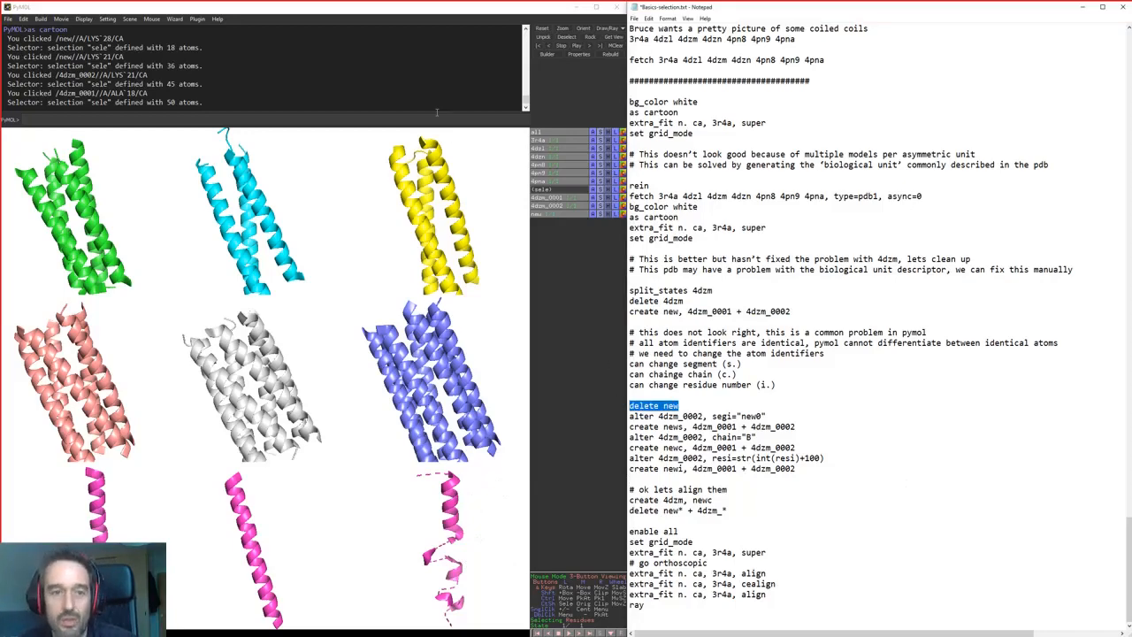
{"action": "left_click", "coordinate": [438, 120]}
{"action": "key", "text": "ctrl+v"}
{"action": "key", "text": "Return"}
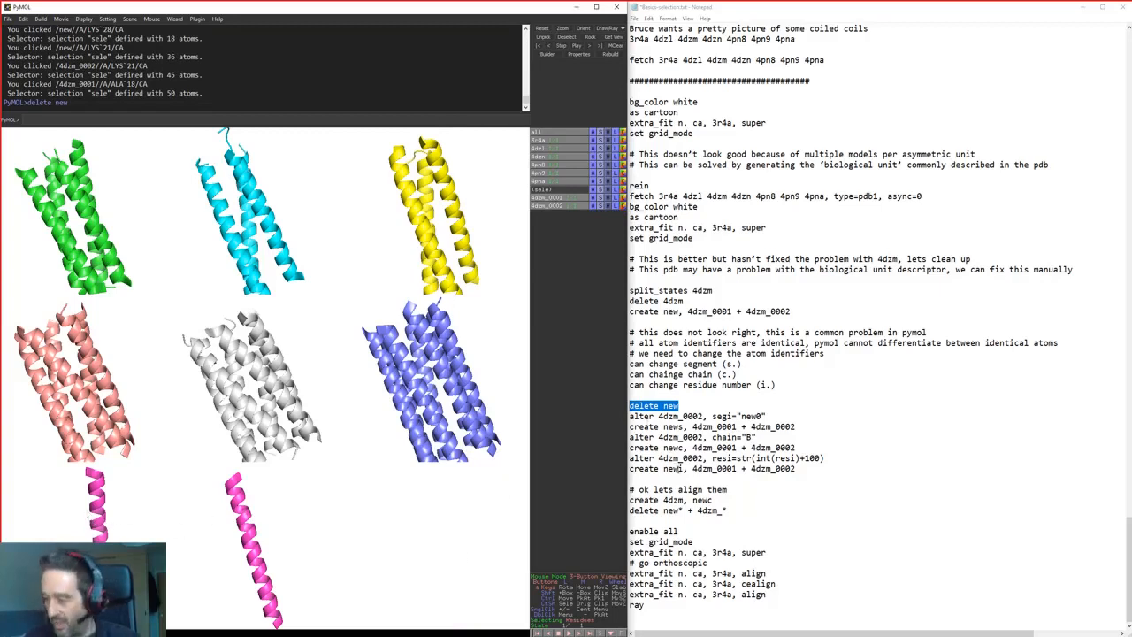
Run the command alter 4dzm_0002, segi="new0" from the notes in PyMOL to give the second copy its own segment identifier
{"action": "left_click", "coordinate": [678, 478]}
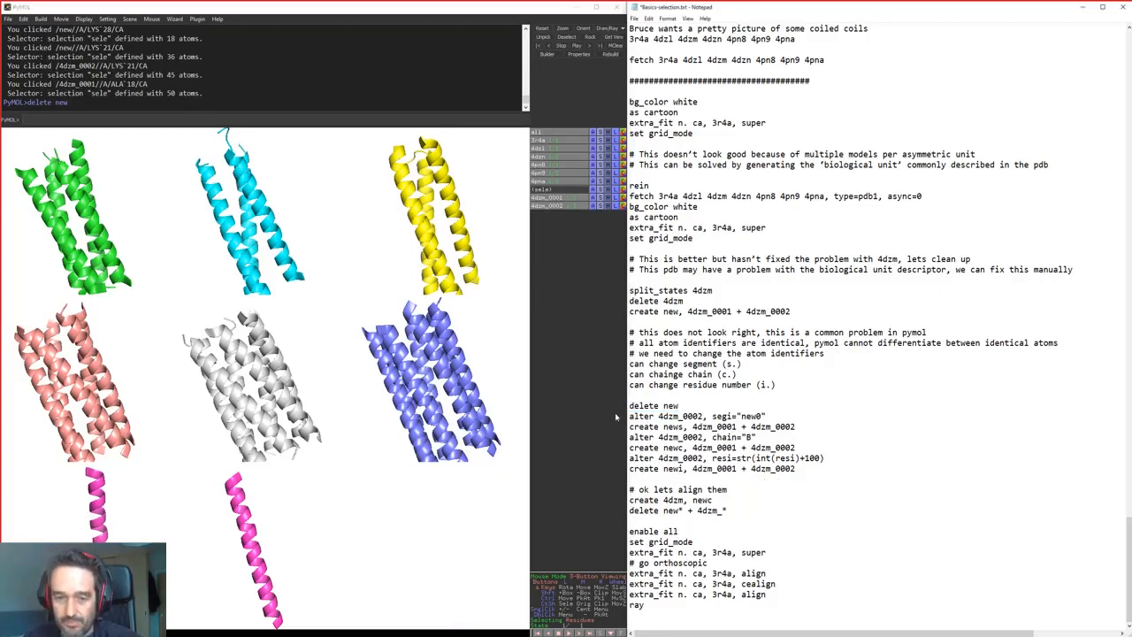
{"action": "left_click_drag", "start_coordinate": [628, 417], "coordinate": [651, 417]}
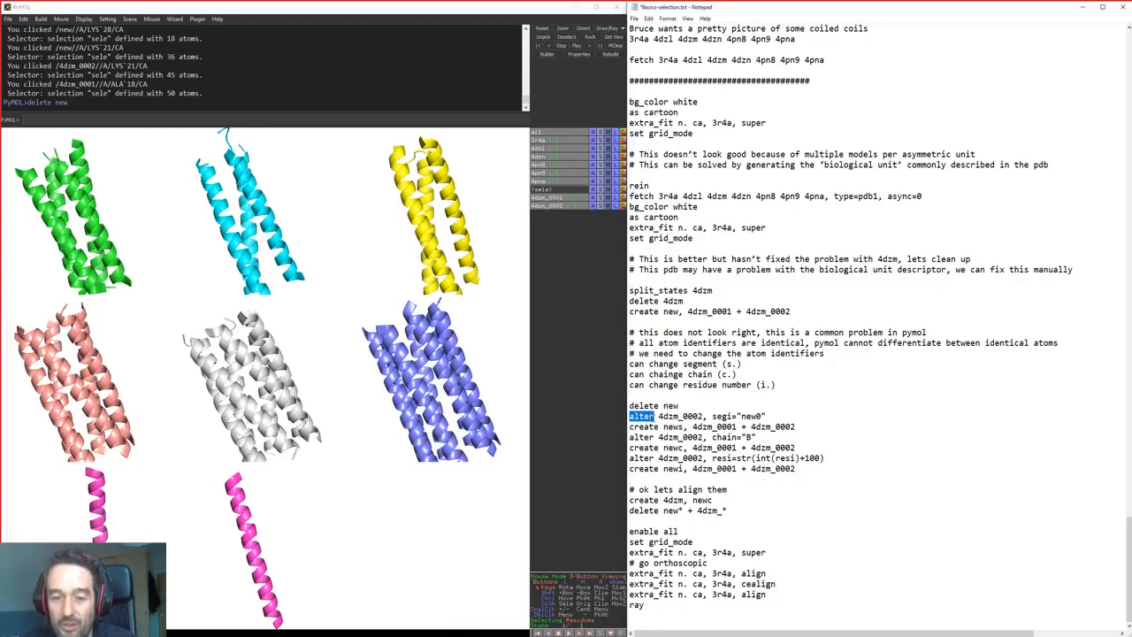
{"action": "left_click", "coordinate": [645, 417]}
{"action": "double_click", "coordinate": [645, 416]}
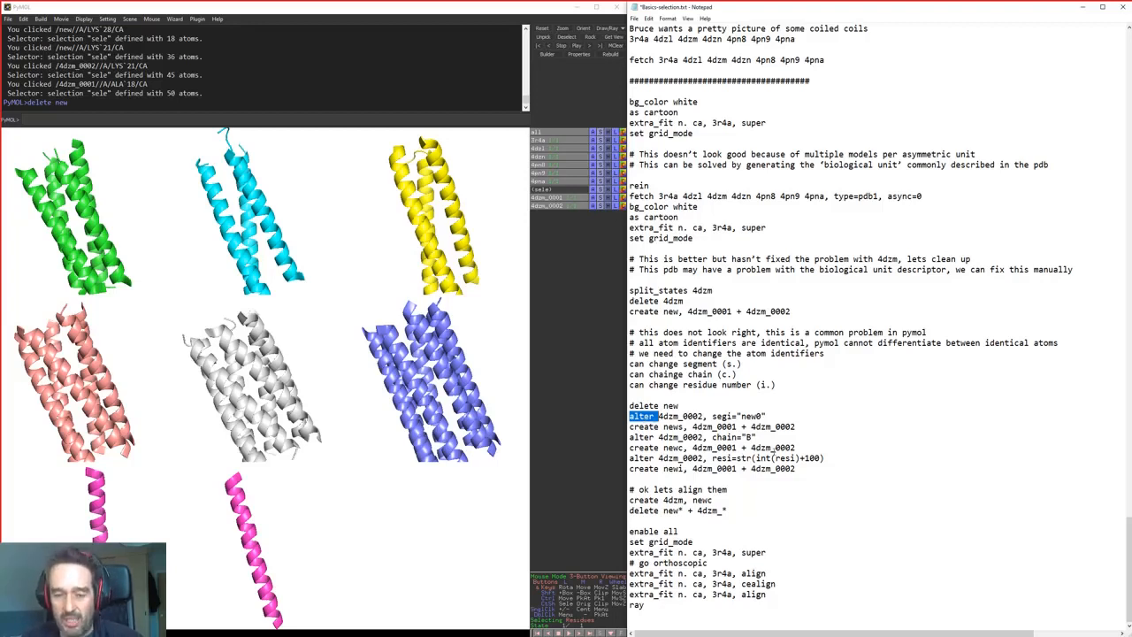
{"action": "left_click", "coordinate": [714, 447]}
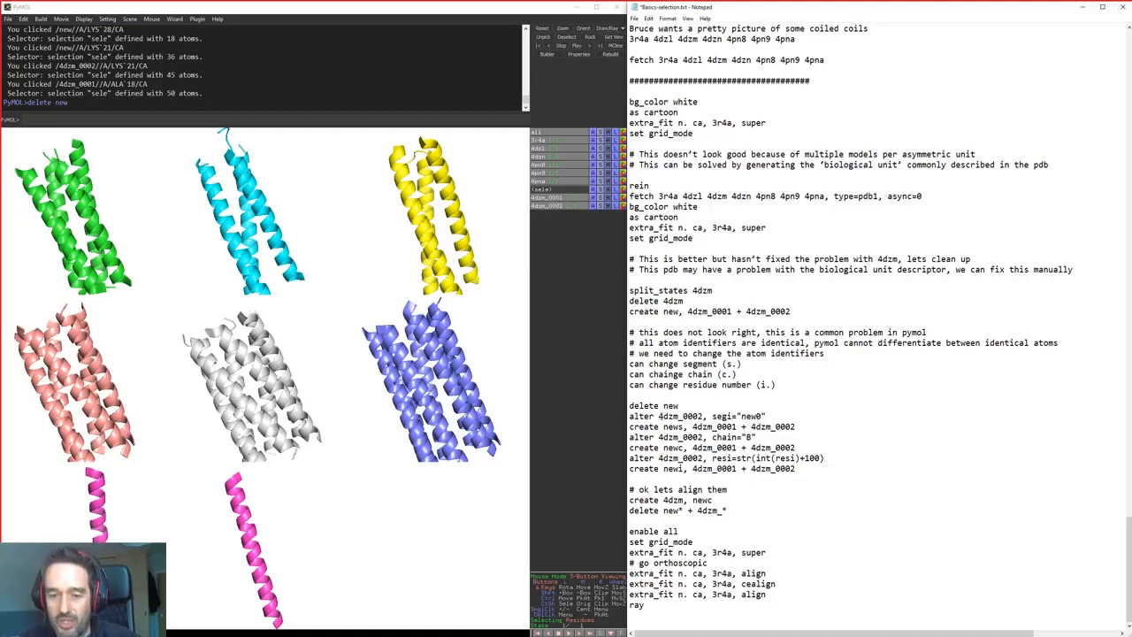
{"action": "left_click_drag", "start_coordinate": [629, 415], "coordinate": [766, 416]}
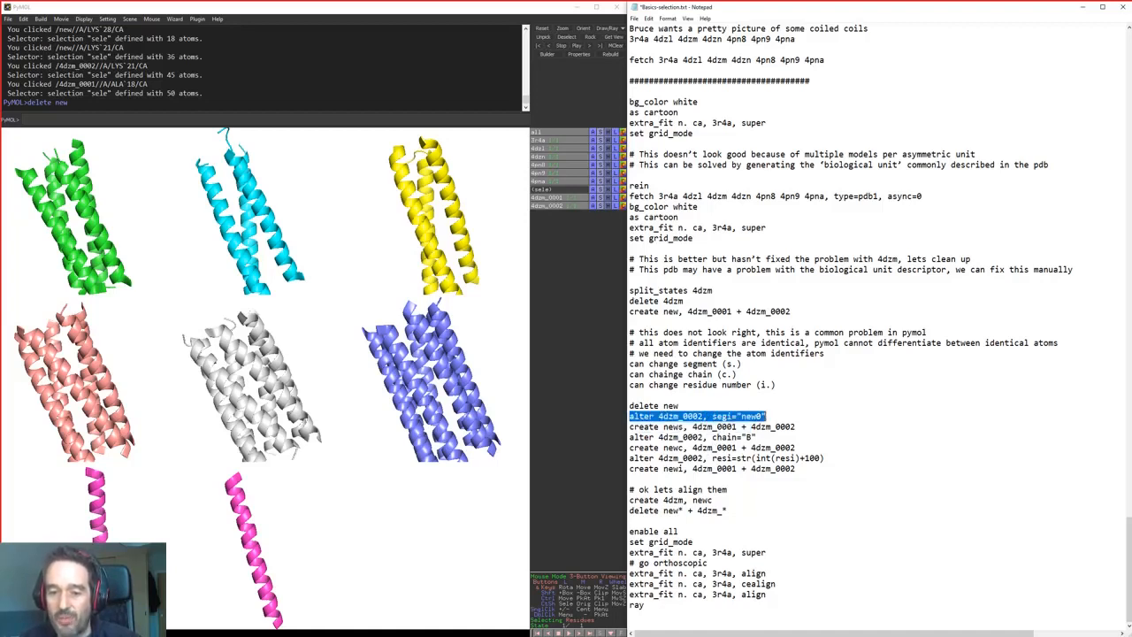
{"action": "double_click", "coordinate": [721, 416]}
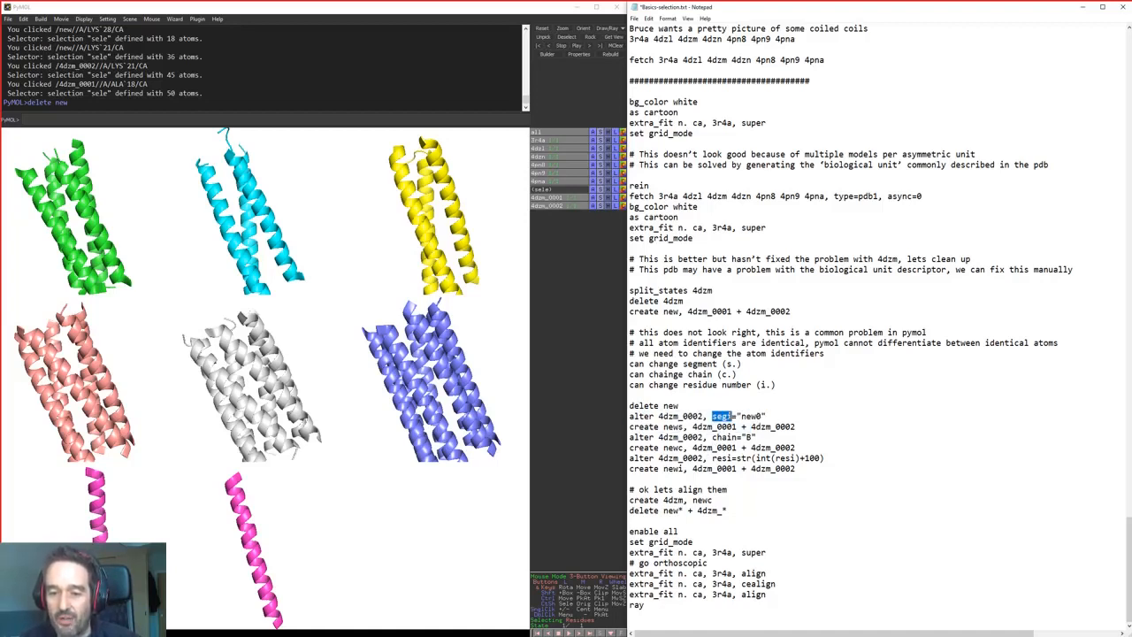
{"action": "left_click_drag", "start_coordinate": [629, 416], "coordinate": [777, 418]}
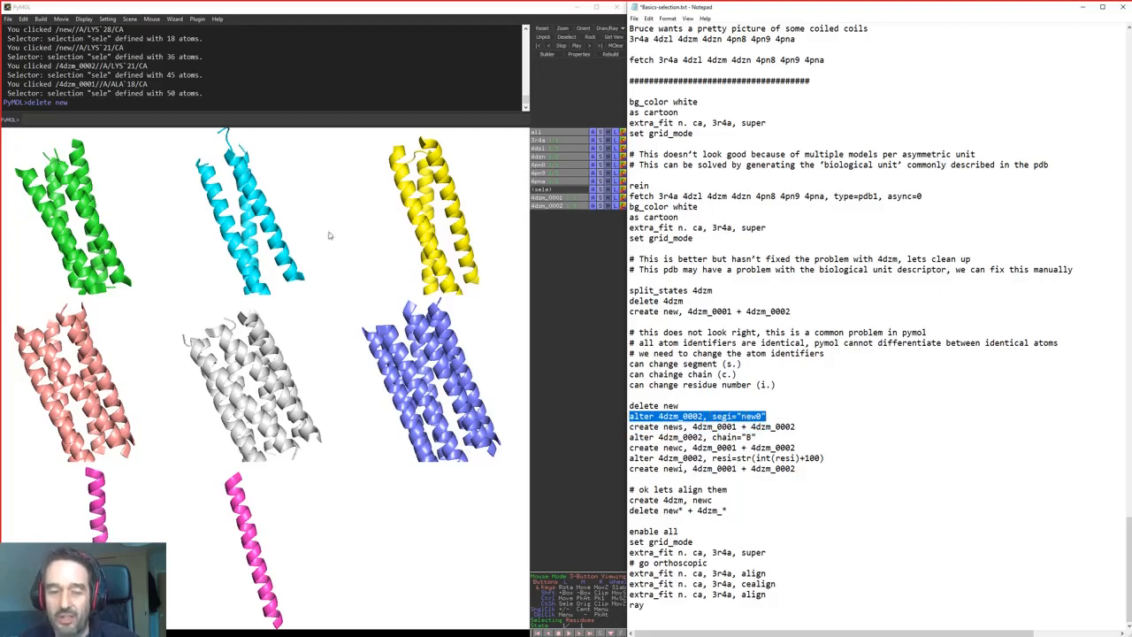
{"action": "left_click", "coordinate": [341, 127]}
{"action": "key", "text": "ctrl+v"}
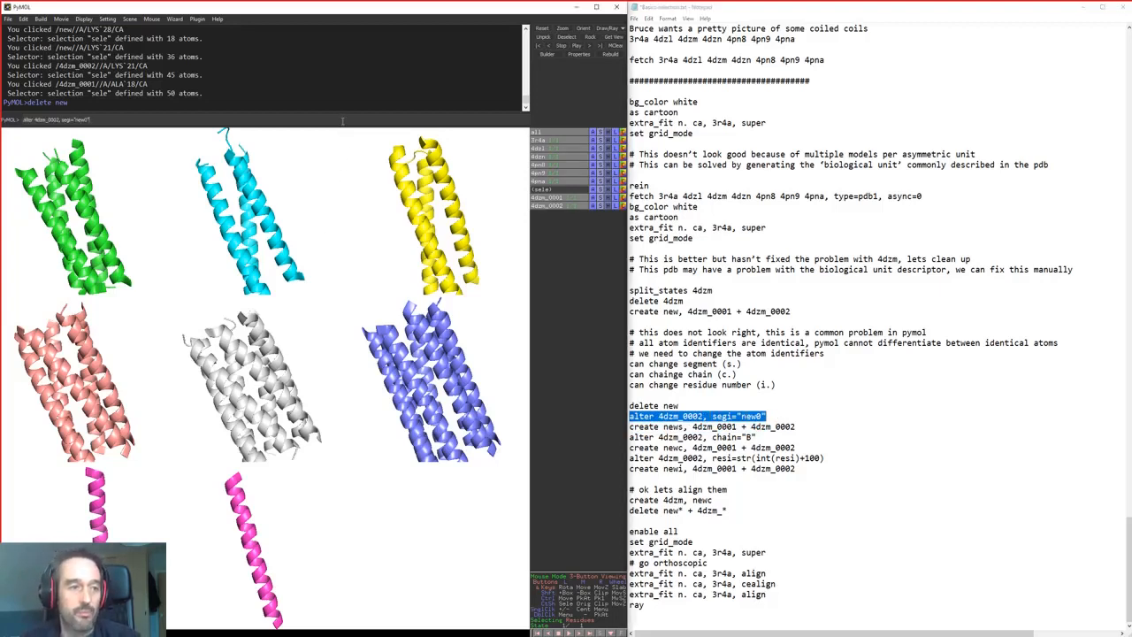
{"action": "key", "text": "Return"}
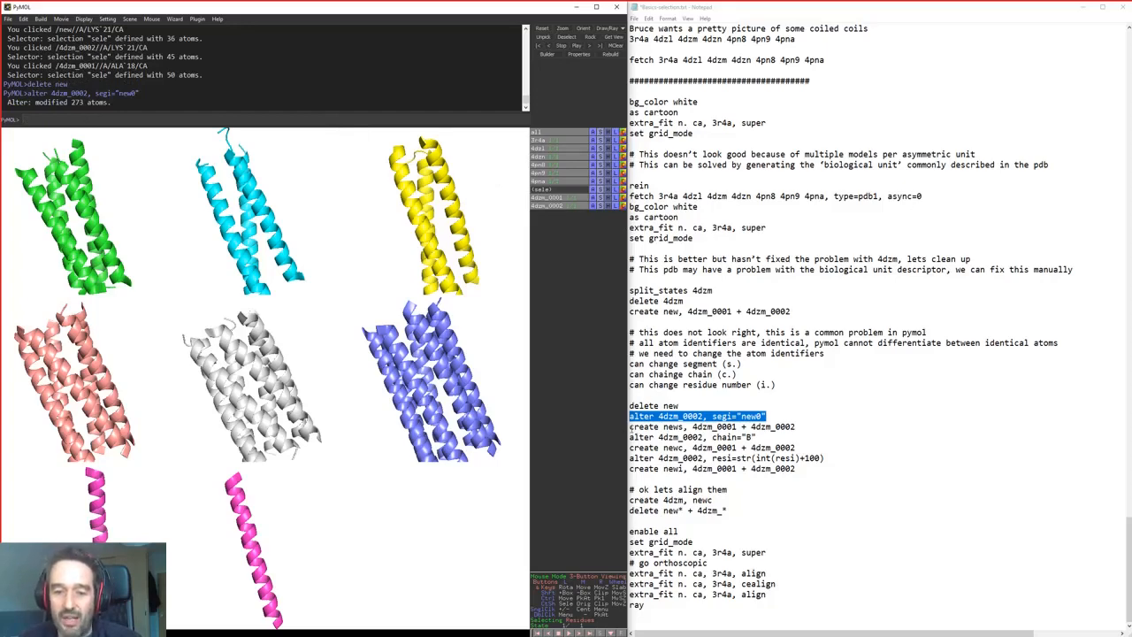
Run "create news, 4dzm_0001 + 4dzm_0002" from the notes in PyMOL and rotate the structures to inspect the combined object
{"action": "left_click_drag", "start_coordinate": [631, 428], "coordinate": [811, 431]}
{"action": "key", "text": "ctrl+c"}
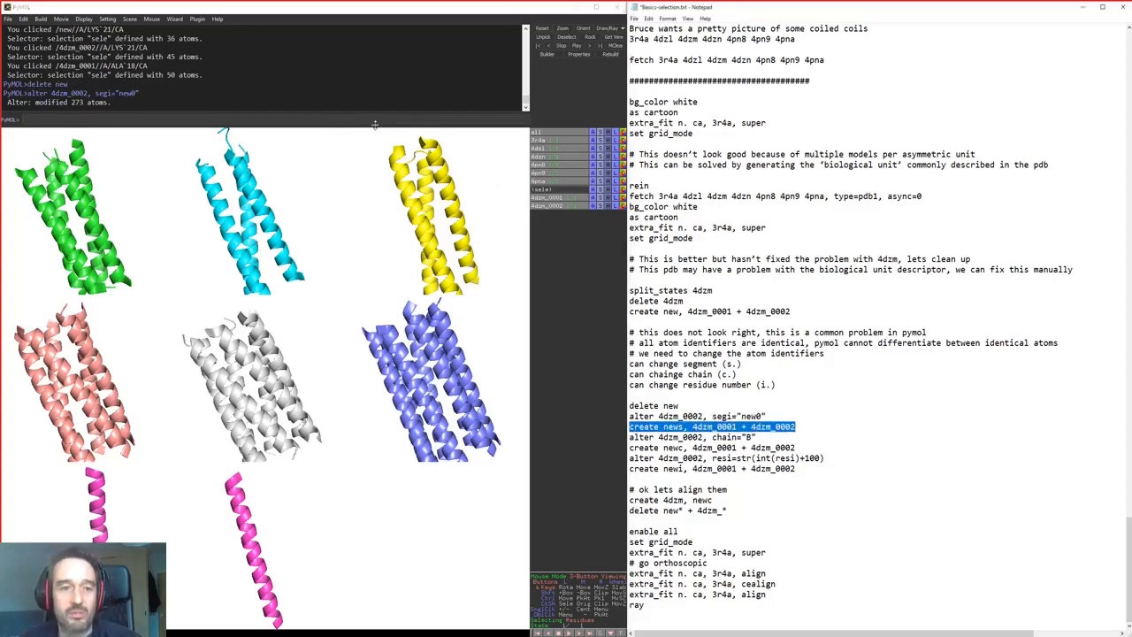
{"action": "left_click", "coordinate": [374, 120]}
{"action": "key", "text": "ctrl+v"}
{"action": "key", "text": "Return"}
{"action": "left_click_drag", "start_coordinate": [447, 516], "coordinate": [357, 397]}
Run the command alter 4dzm_0002, chain="B" from the notes in PyMOL to change the second copy's chain
{"action": "left_click_drag", "start_coordinate": [769, 439], "coordinate": [622, 435]}
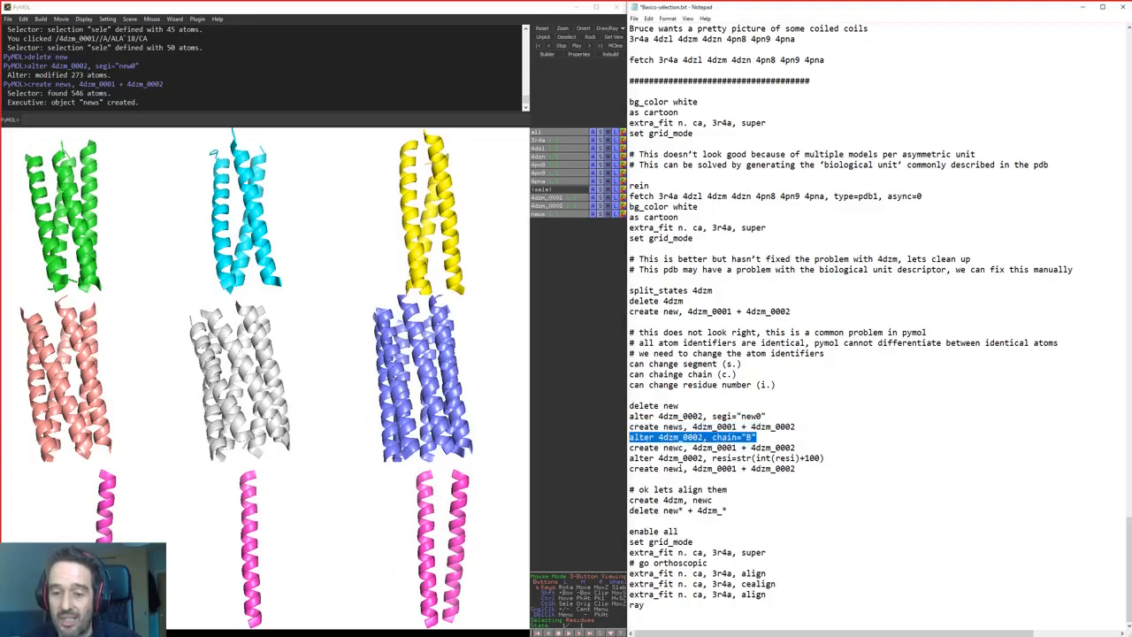
{"action": "left_click_drag", "start_coordinate": [711, 436], "coordinate": [627, 437]}
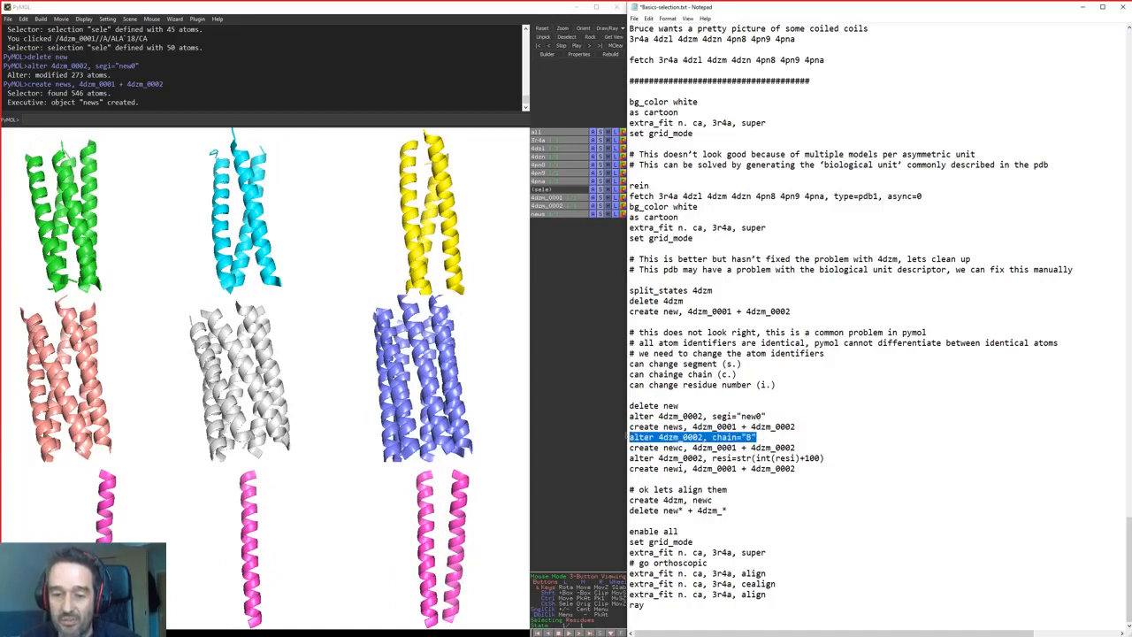
{"action": "left_click", "coordinate": [338, 120]}
{"action": "key", "text": "ctrl+v"}
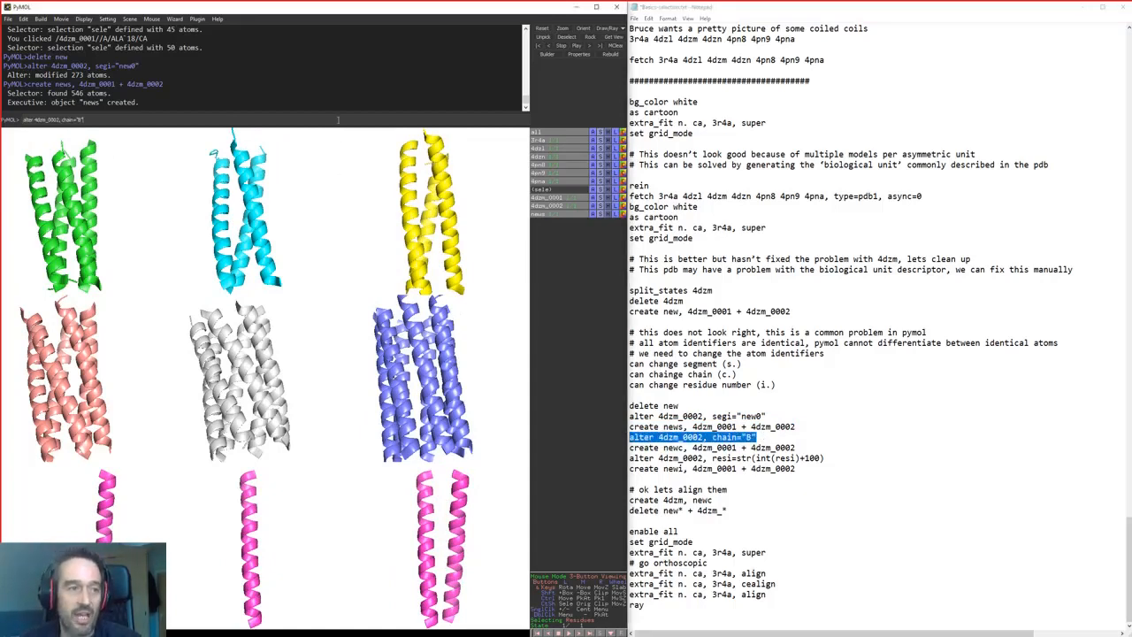
{"action": "key", "text": "Return"}
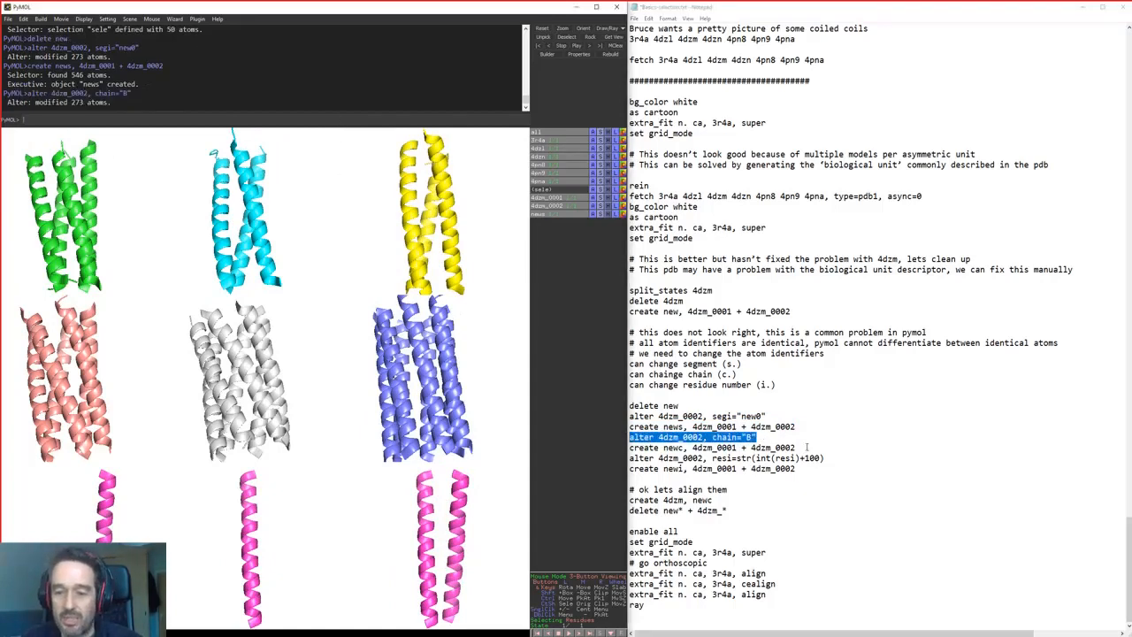
Run "create newc, 4dzm_0001 + 4dzm_0002" from the notes in PyMOL to combine the two copies using distinct chains
{"action": "left_click_drag", "start_coordinate": [806, 447], "coordinate": [594, 445]}
{"action": "left_click", "coordinate": [513, 122]}
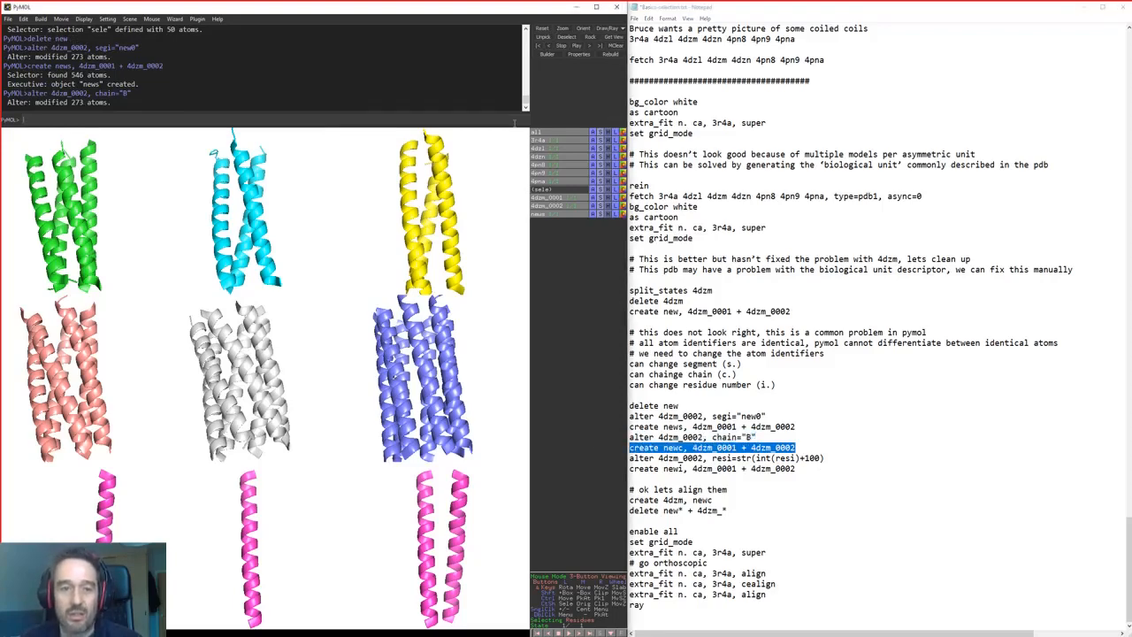
{"action": "key", "text": "ctrl+v"}
{"action": "key", "text": "Return"}
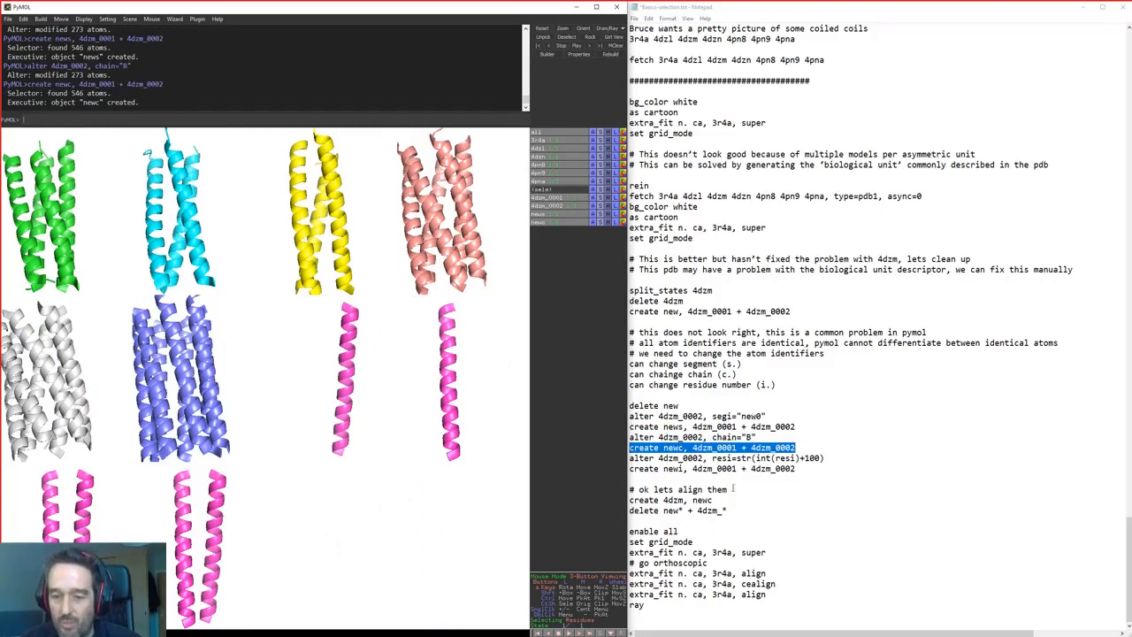
Review the residue-renumbering expression in the notes and run "alter 4dzm_0002, resi=str(int(resi)+100)" in PyMOL
{"action": "left_click", "coordinate": [688, 468]}
{"action": "left_click_drag", "start_coordinate": [628, 458], "coordinate": [840, 458]}
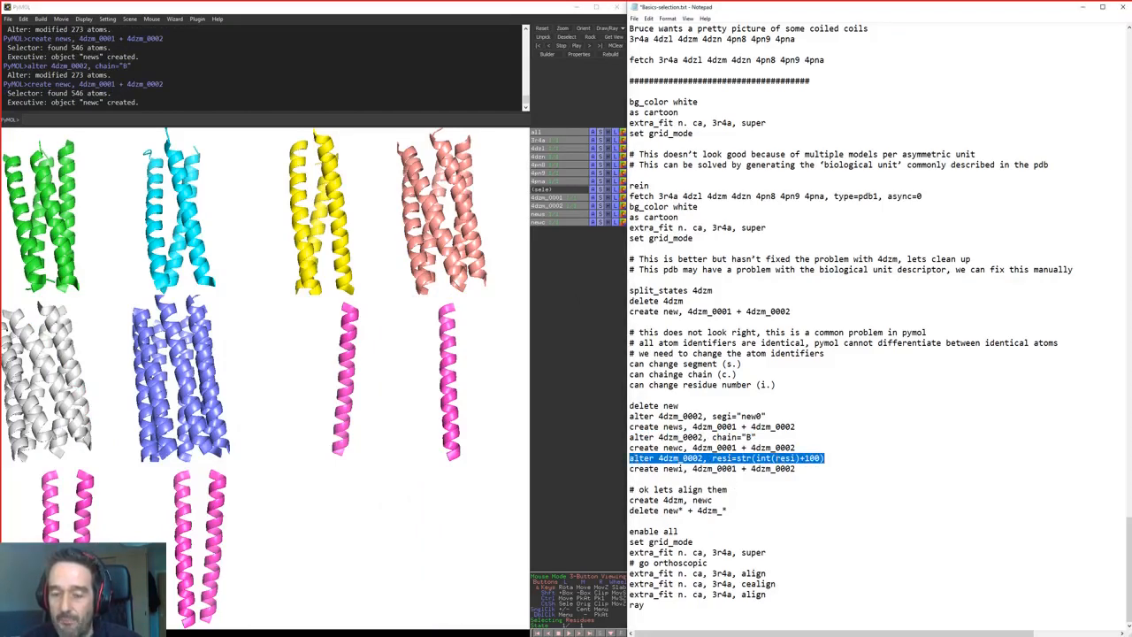
{"action": "left_click_drag", "start_coordinate": [712, 458], "coordinate": [834, 459]}
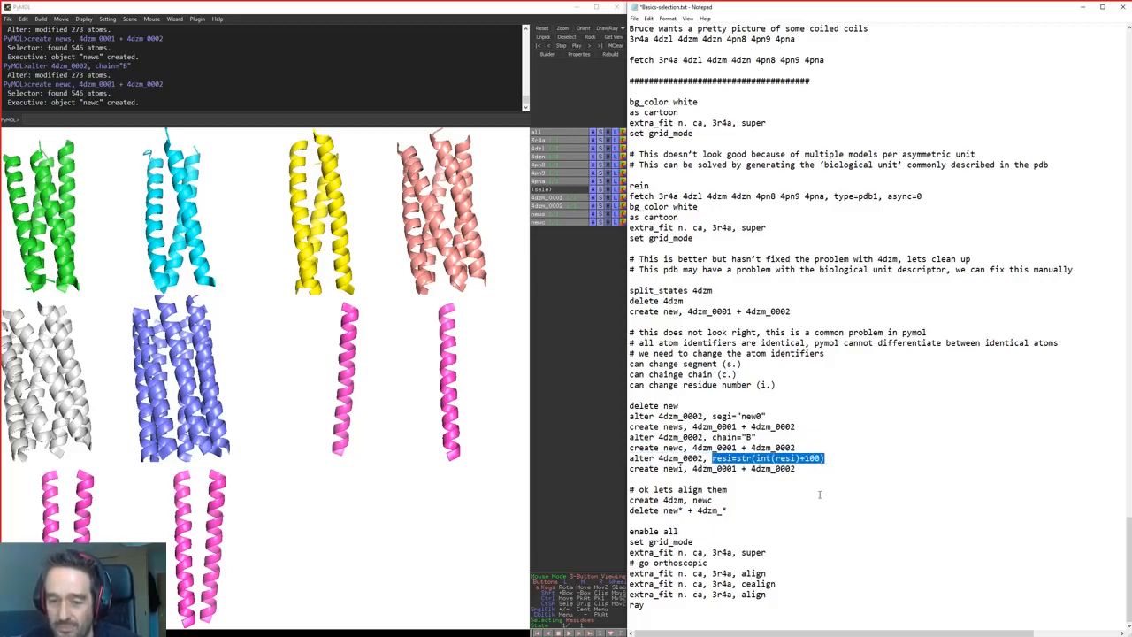
{"action": "double_click", "coordinate": [718, 458]}
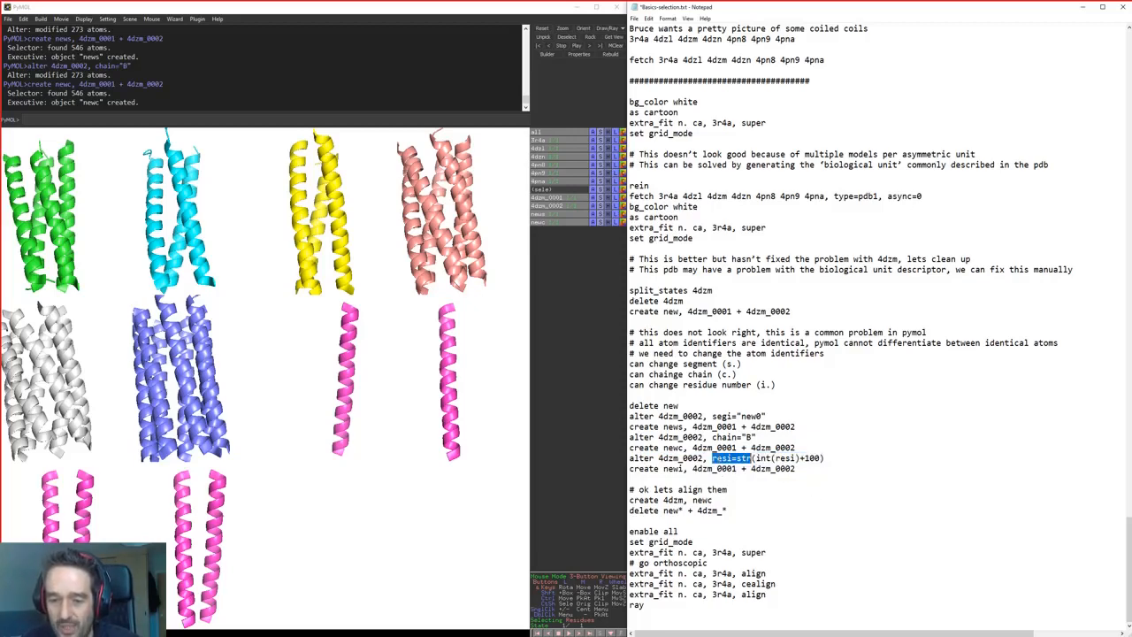
{"action": "mouse_move", "coordinate": [736, 458]}
{"action": "left_mouse_down"}
{"action": "mouse_move", "coordinate": [702, 458]}
{"action": "mouse_move", "coordinate": [736, 458]}
{"action": "left_mouse_up"}
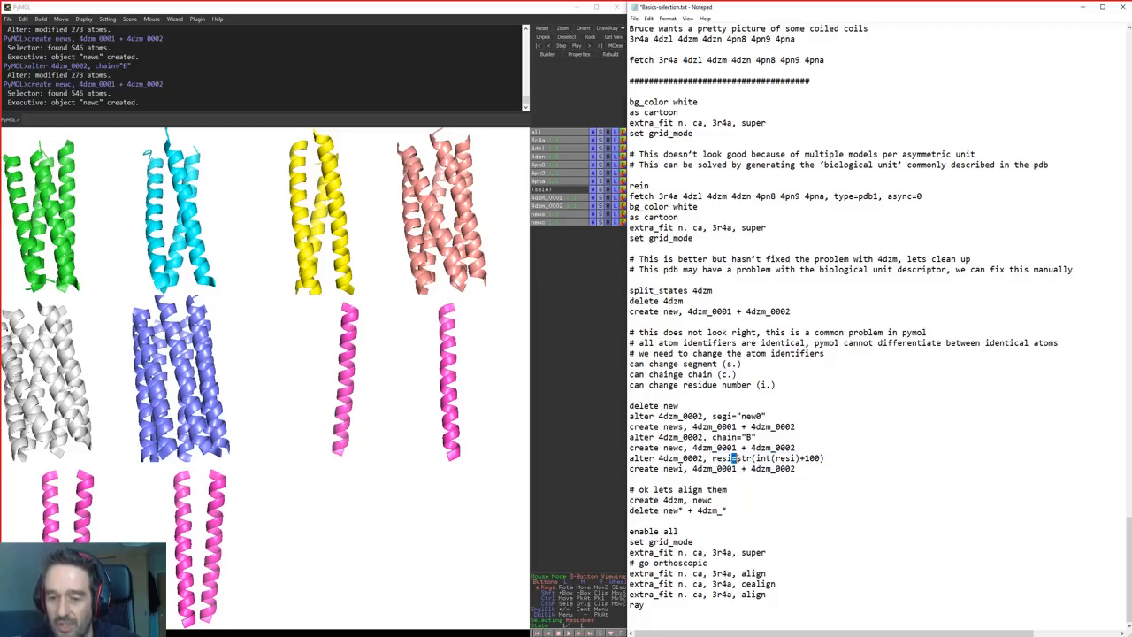
{"action": "double_click", "coordinate": [734, 458]}
{"action": "left_click", "coordinate": [754, 459]}
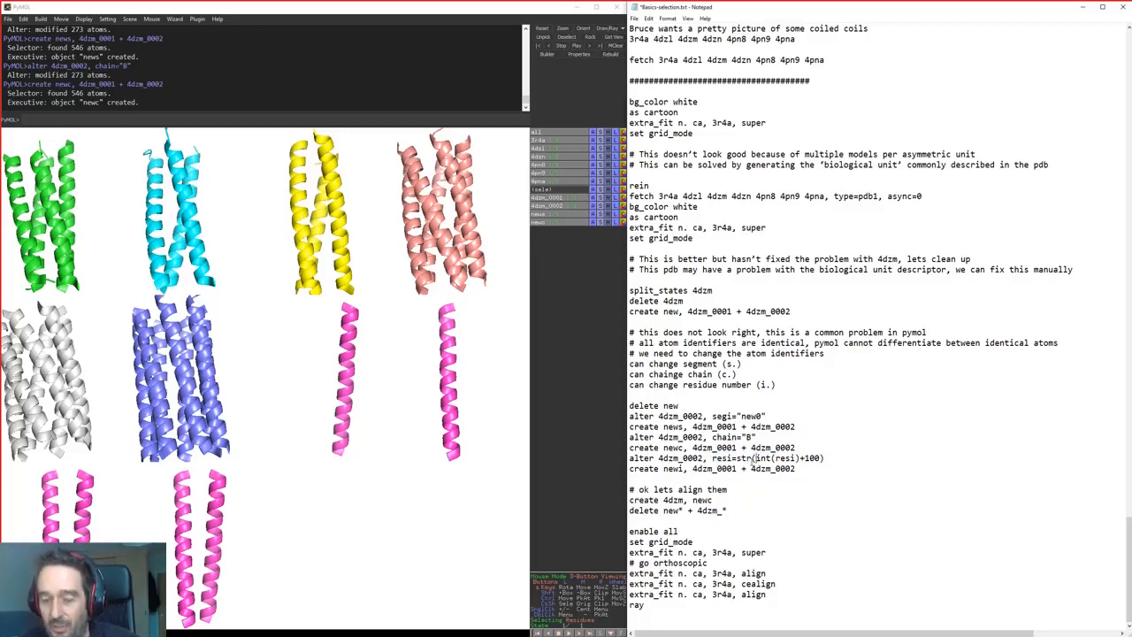
{"action": "left_click_drag", "start_coordinate": [752, 458], "coordinate": [798, 458]}
{"action": "left_click_drag", "start_coordinate": [799, 458], "coordinate": [629, 459]}
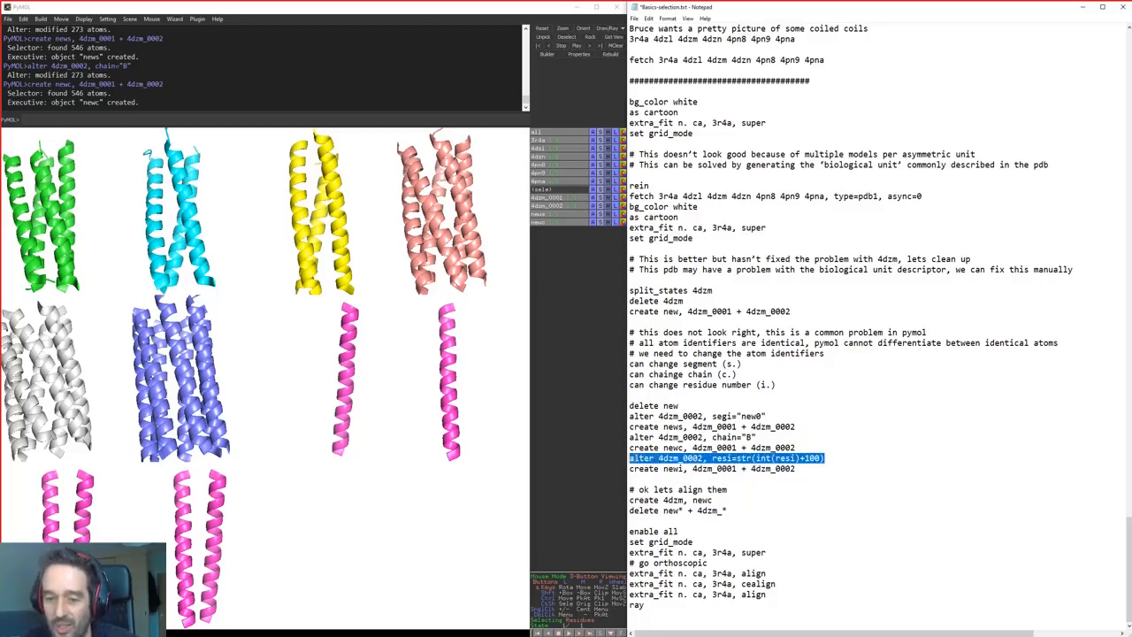
{"action": "key", "text": "ctrl+c"}
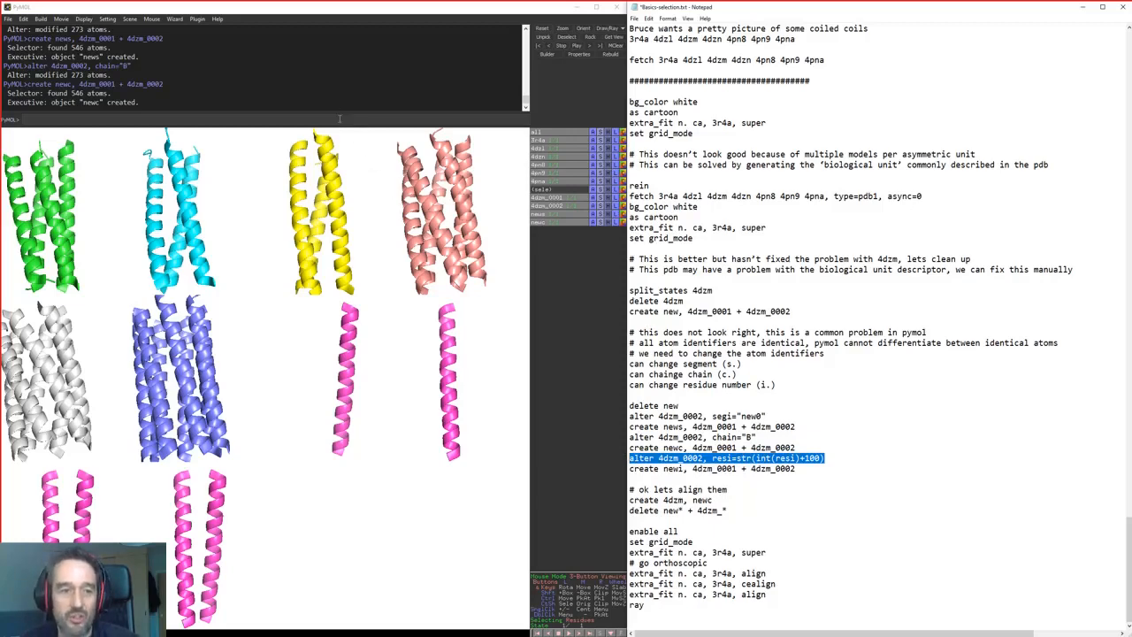
{"action": "left_click", "coordinate": [338, 118]}
{"action": "key", "text": "ctrl+v"}
{"action": "key", "text": "Return"}
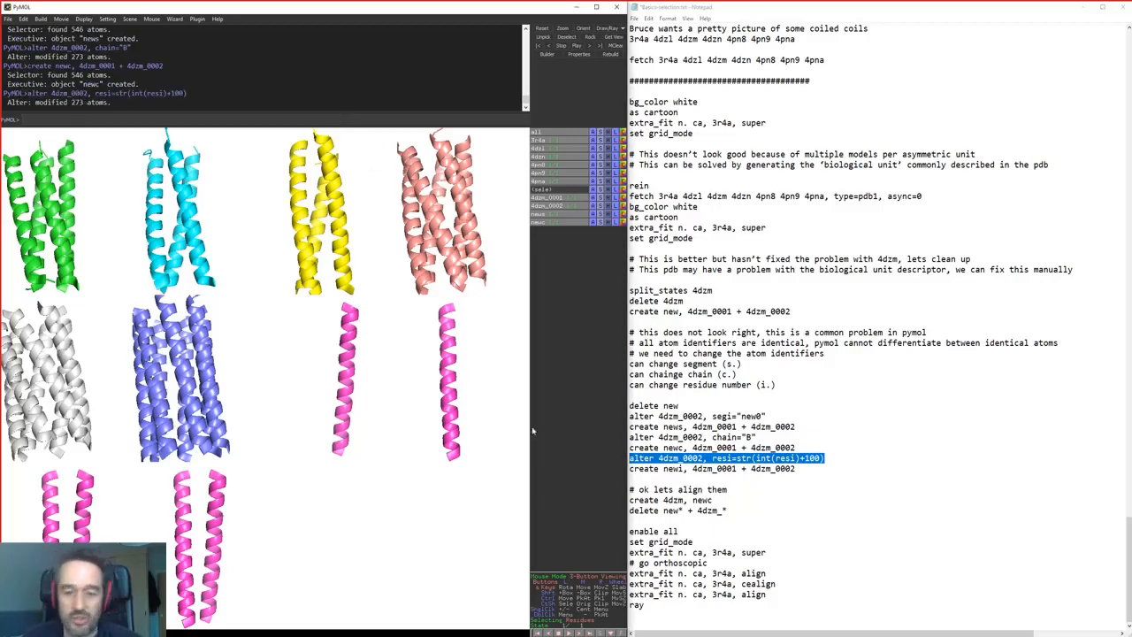
Run "create newi, 4dzm_0001 + 4dzm_0002" from the notes in PyMOL to combine the copies with offset residue numbers
{"action": "left_click_drag", "start_coordinate": [815, 469], "coordinate": [630, 469]}
{"action": "key", "text": "ctrl+c"}
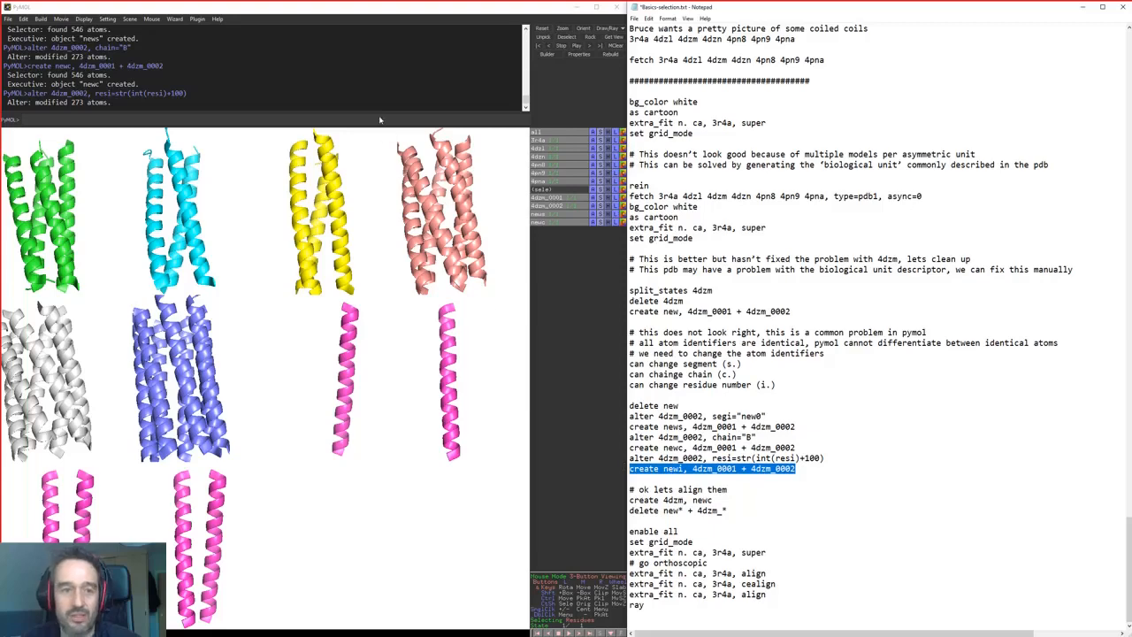
{"action": "left_click", "coordinate": [395, 119]}
{"action": "key", "text": "ctrl+v"}
{"action": "key", "text": "Return"}
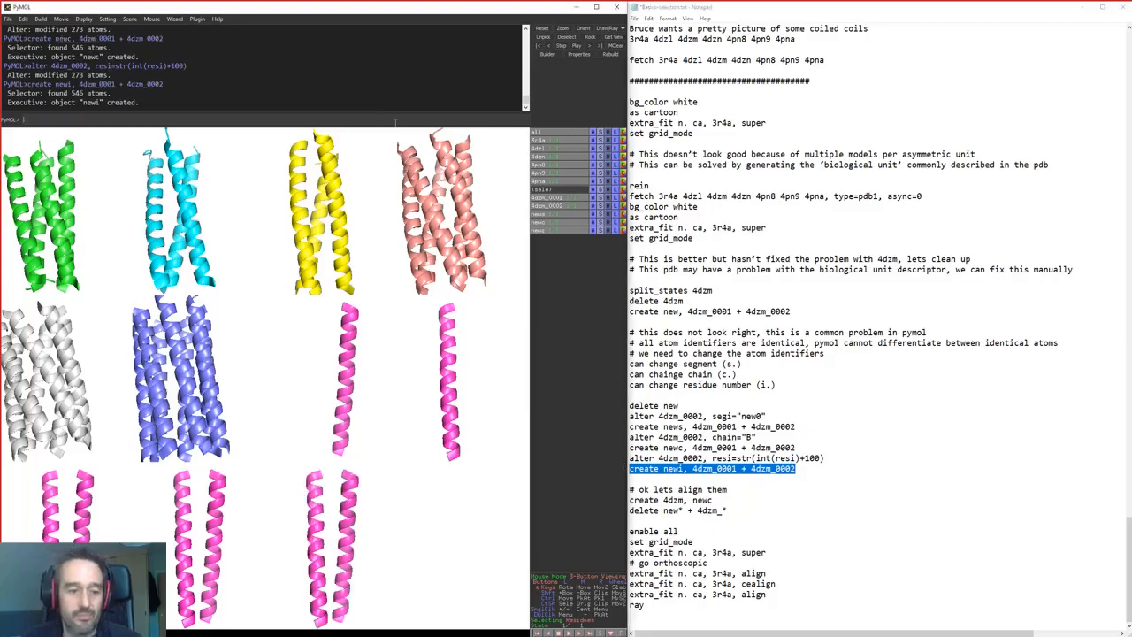
Pick a residue on each helix of "newi" and compare their residue numbers in the log
{"action": "left_click", "coordinate": [315, 524]}
{"action": "left_click", "coordinate": [346, 521]}
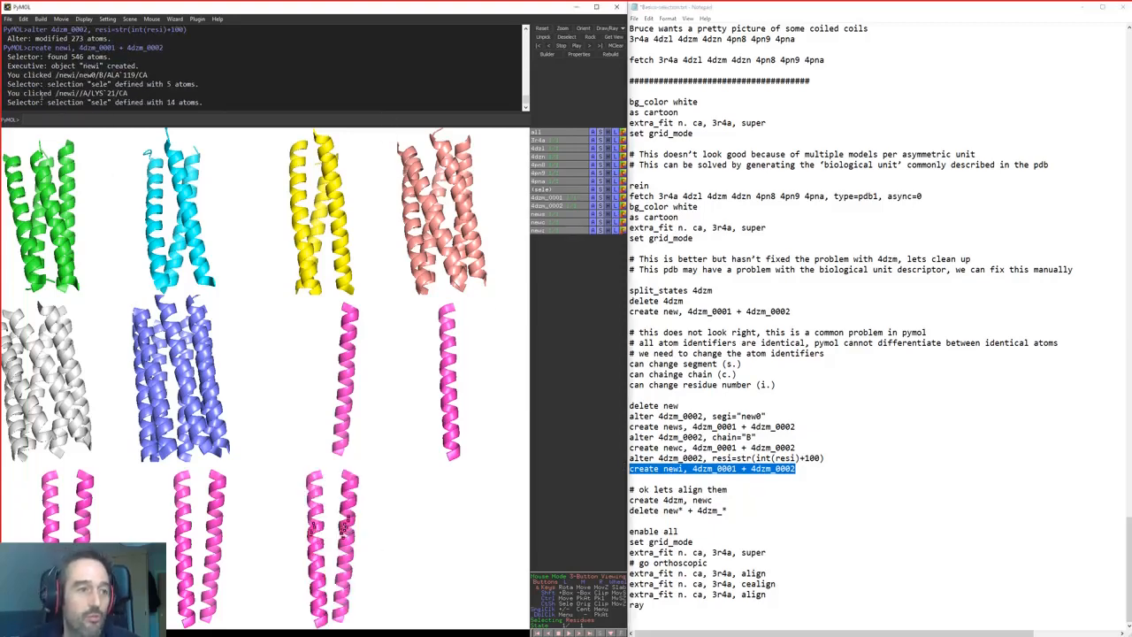
{"action": "mouse_move", "coordinate": [108, 76]}
{"action": "left_mouse_down"}
{"action": "mouse_move", "coordinate": [129, 81]}
{"action": "mouse_move", "coordinate": [115, 93]}
{"action": "mouse_move", "coordinate": [138, 76]}
{"action": "mouse_move", "coordinate": [121, 93]}
{"action": "left_mouse_up"}
{"action": "left_click", "coordinate": [875, 490]}
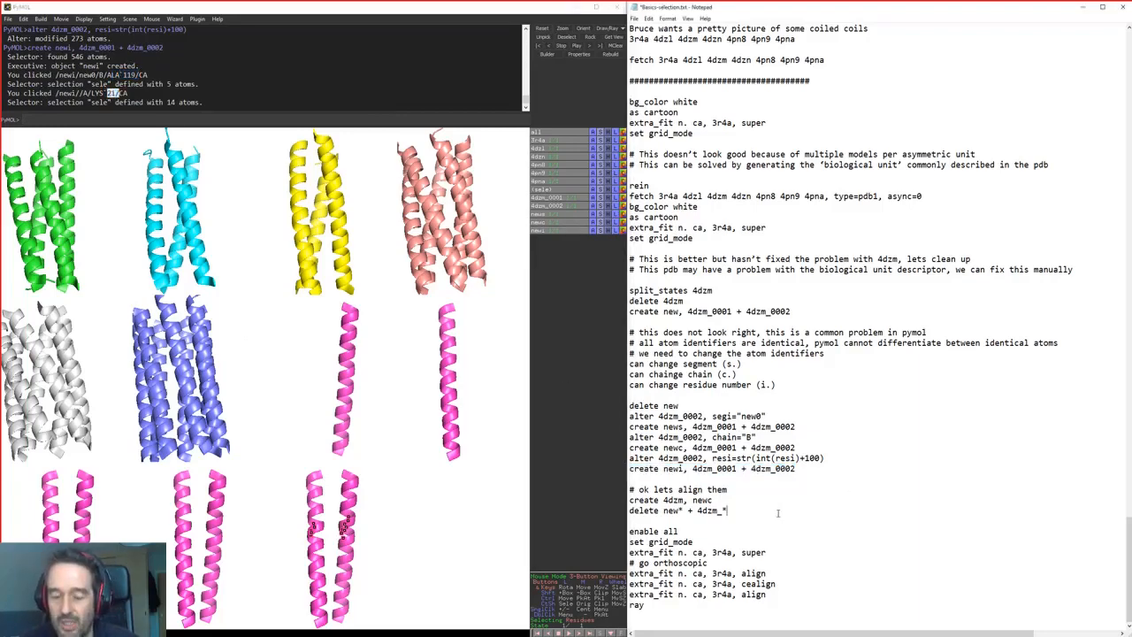
Run "create 4dzm, newc" and "delete new* + 4dzm_*" from the notes in PyMOL to keep only the rebuilt 4dzm
{"action": "left_click_drag", "start_coordinate": [727, 510], "coordinate": [622, 500]}
{"action": "key", "text": "ctrl+c"}
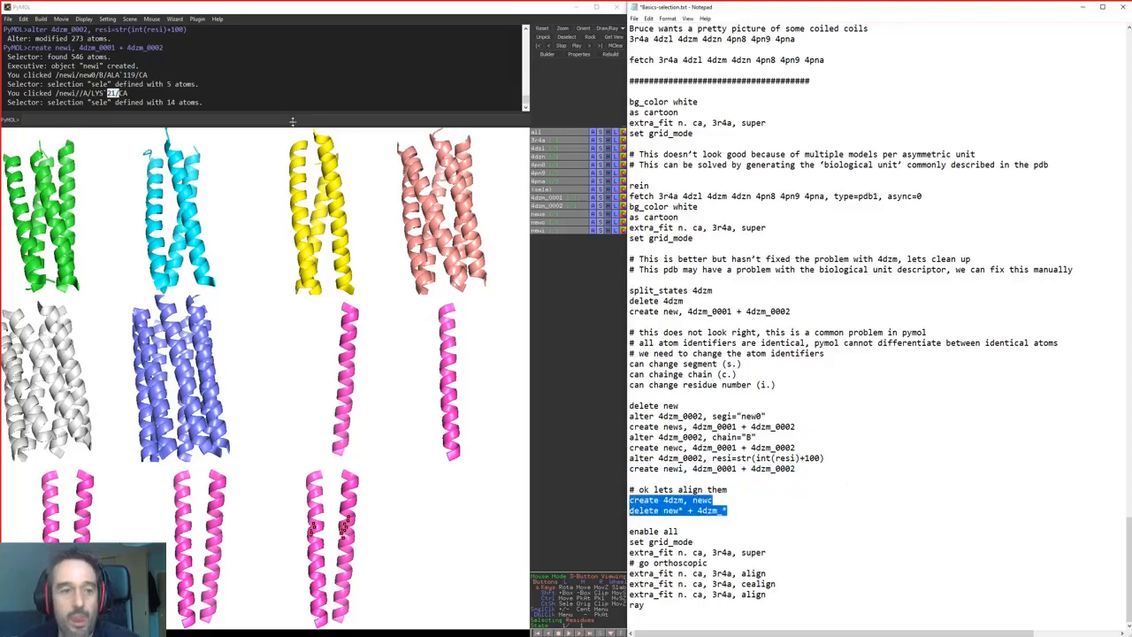
{"action": "left_click", "coordinate": [299, 119]}
{"action": "key", "text": "ctrl+v"}
{"action": "key", "text": "Return"}
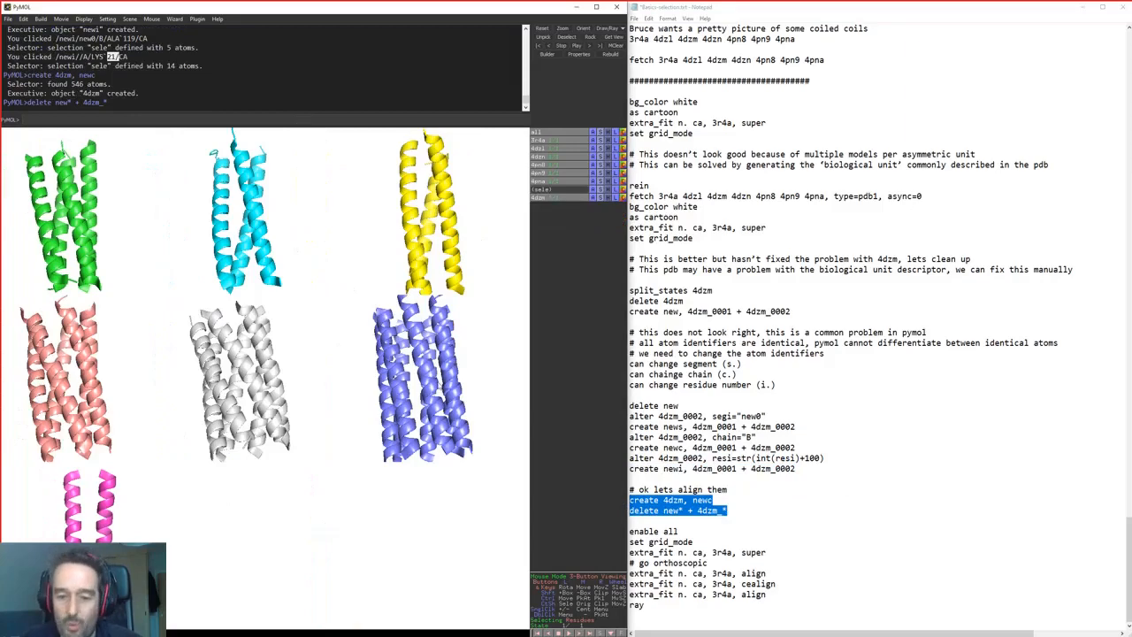
Examine the gridded coiled coils from the side and end-on, checking the alignment commands in the notes
{"action": "right_click_drag", "start_coordinate": [216, 540], "coordinate": [229, 506]}
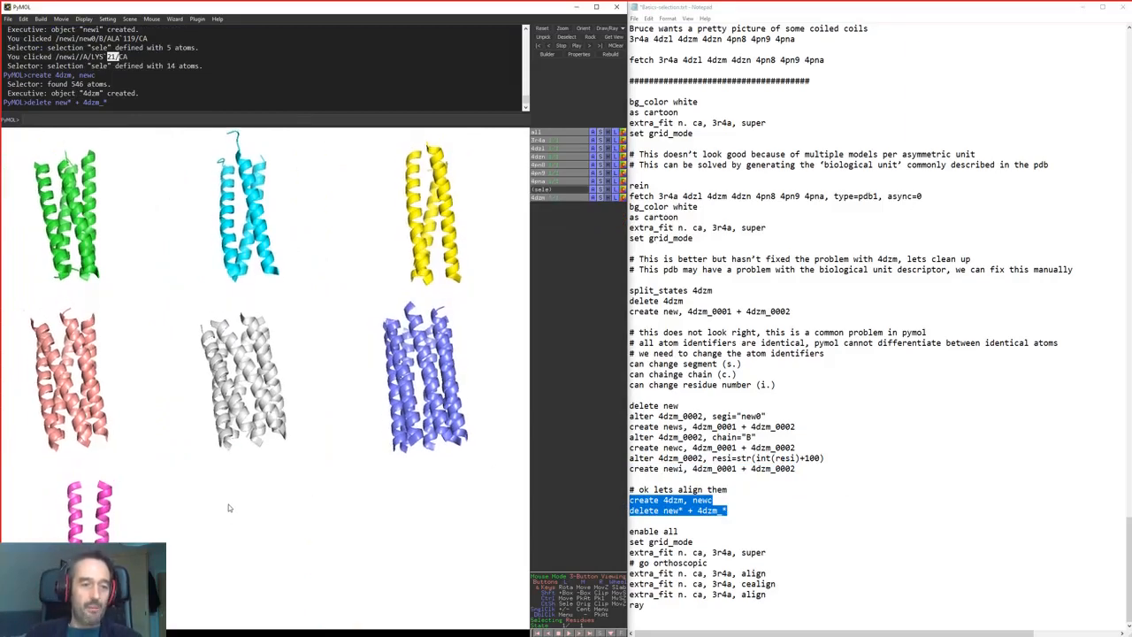
{"action": "left_click_drag", "start_coordinate": [228, 506], "coordinate": [223, 469]}
{"action": "left_click_drag", "start_coordinate": [223, 163], "coordinate": [230, 200]}
{"action": "left_click_drag", "start_coordinate": [230, 350], "coordinate": [239, 299]}
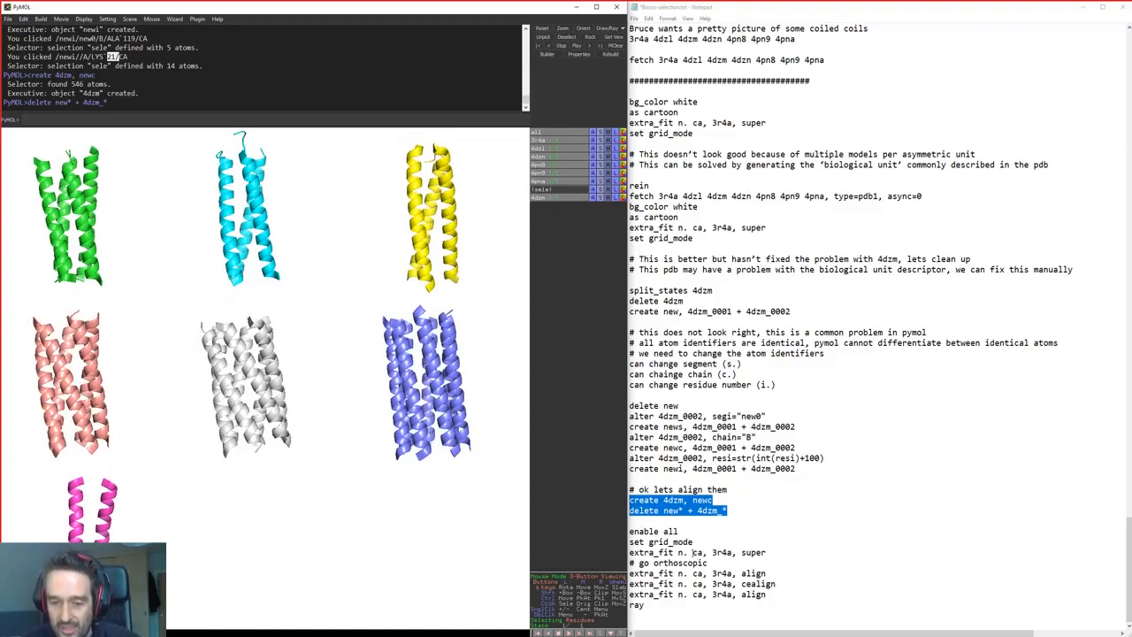
{"action": "left_click_drag", "start_coordinate": [681, 532], "coordinate": [716, 539]}
{"action": "left_click", "coordinate": [684, 532]}
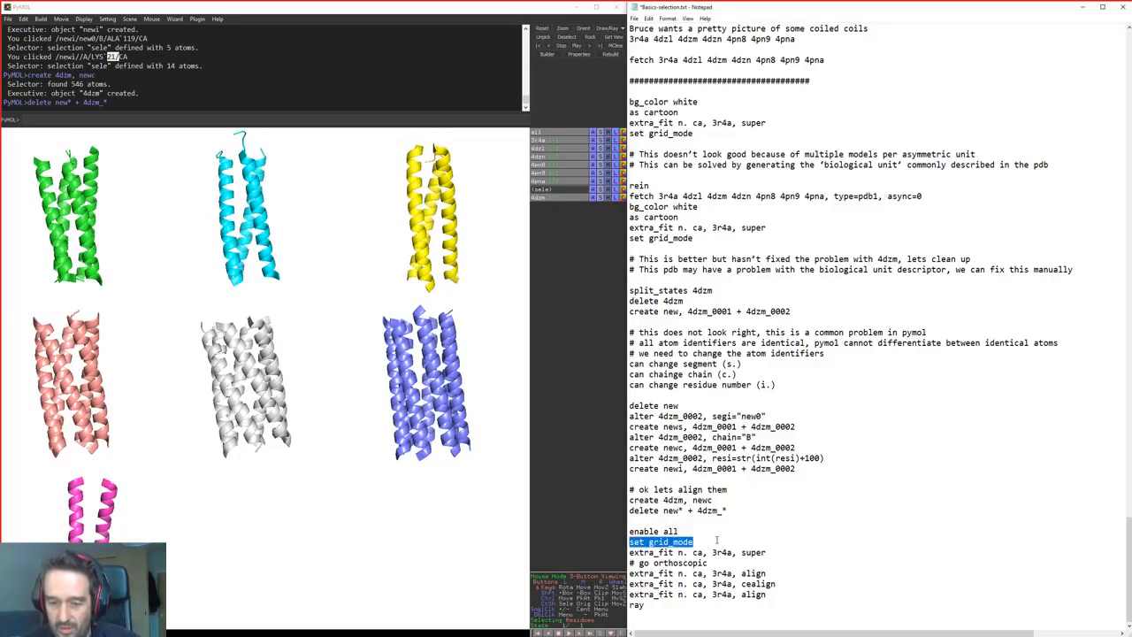
{"action": "left_click", "coordinate": [804, 541]}
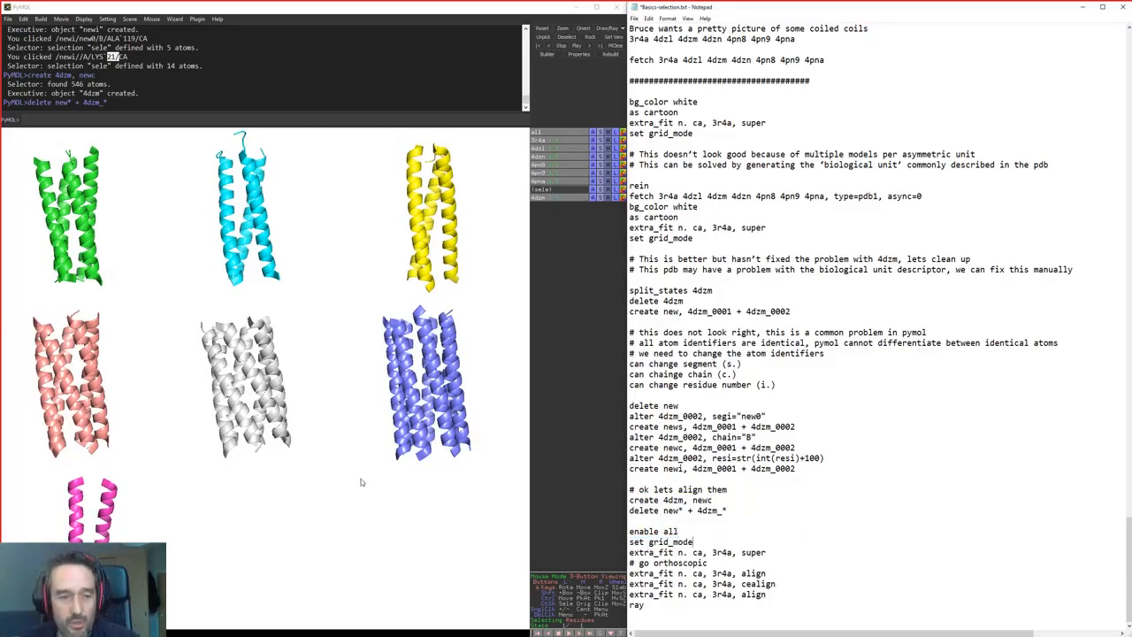
{"action": "left_click_drag", "start_coordinate": [229, 450], "coordinate": [255, 485]}
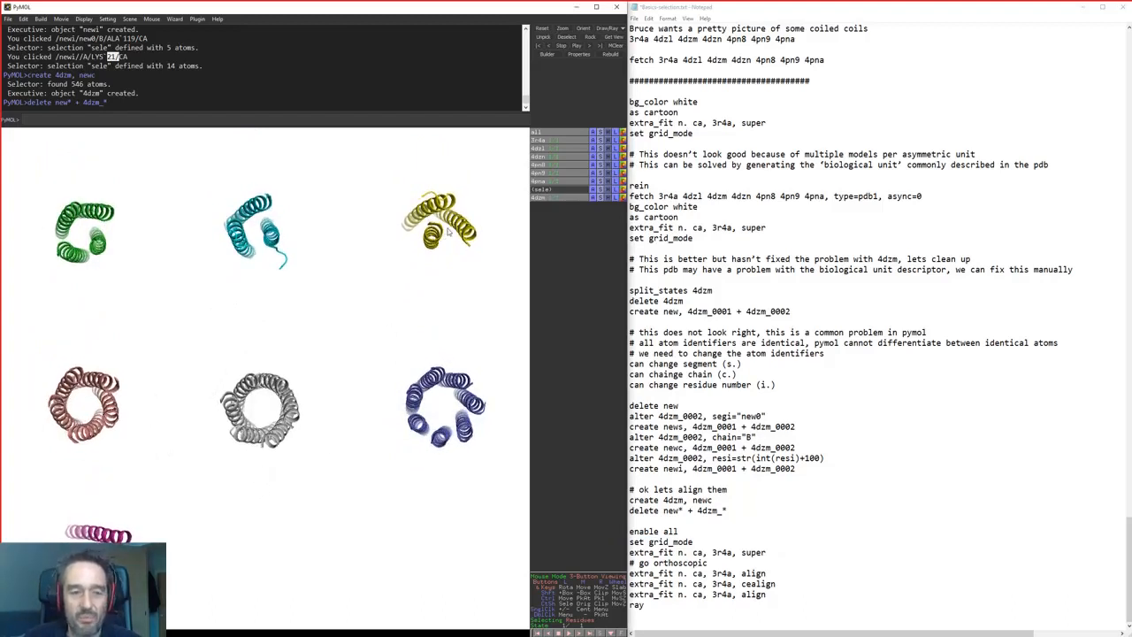
Run "extra_fit n. ca, 3r4a, super" from the notes in PyMOL and check the RMSD list in the log
{"action": "left_click_drag", "start_coordinate": [361, 319], "coordinate": [309, 353]}
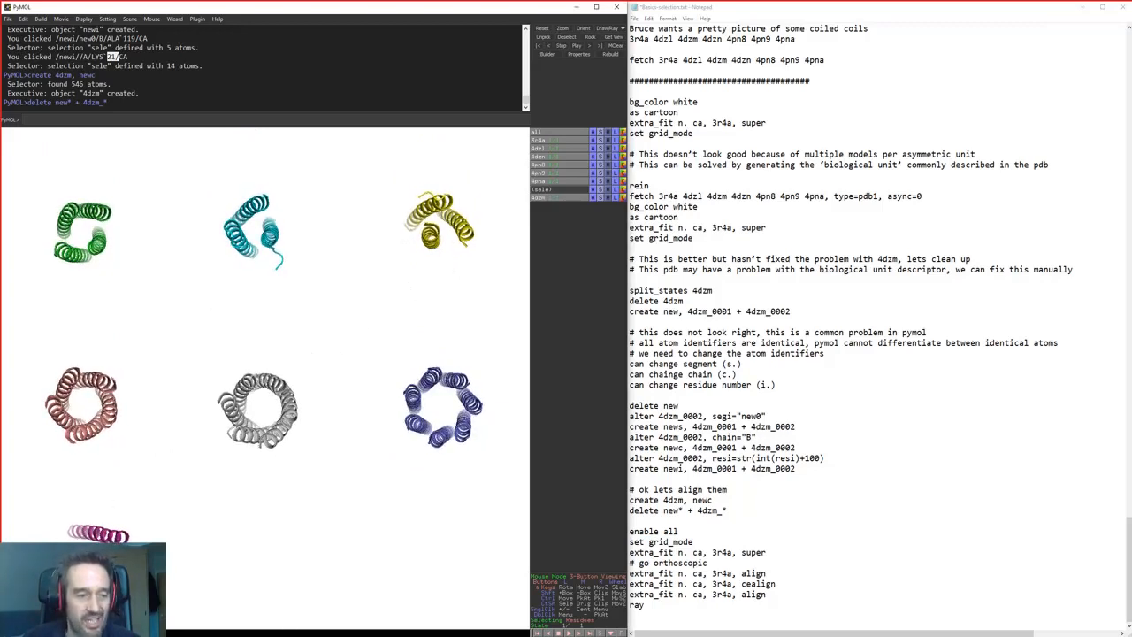
{"action": "left_click_drag", "start_coordinate": [776, 549], "coordinate": [629, 553]}
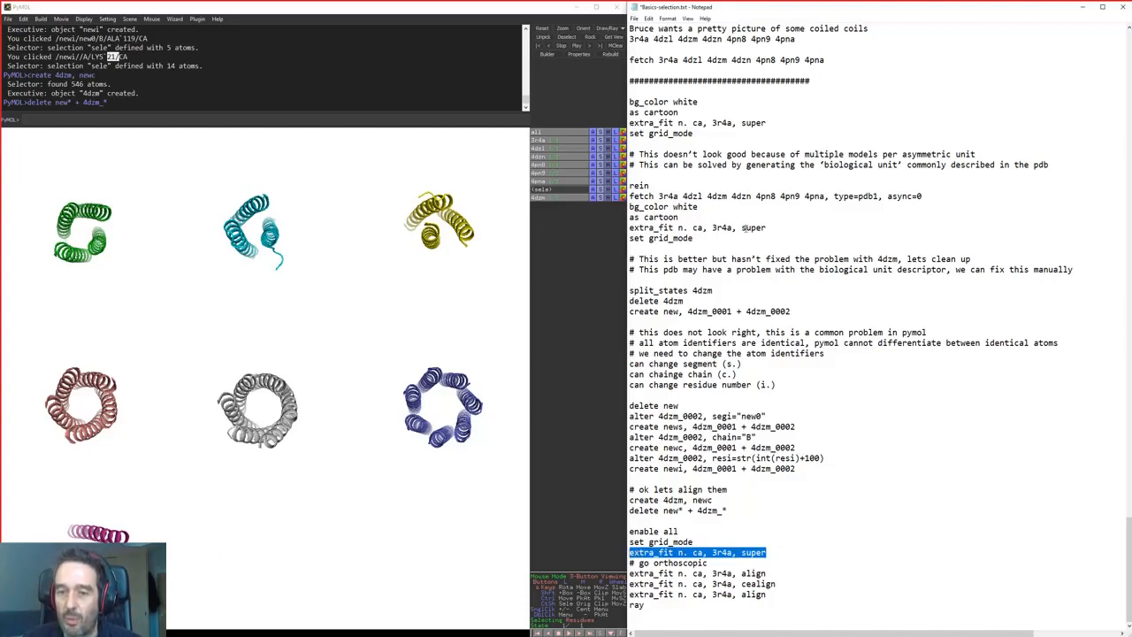
{"action": "key", "text": "ctrl+v"}
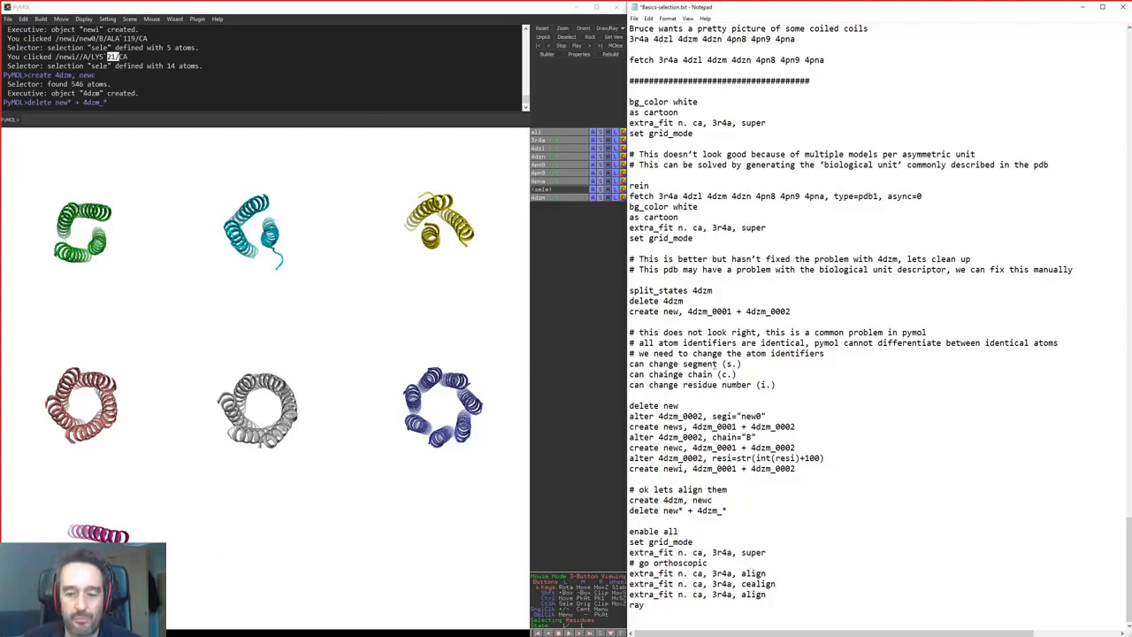
{"action": "left_click_drag", "start_coordinate": [785, 553], "coordinate": [630, 553]}
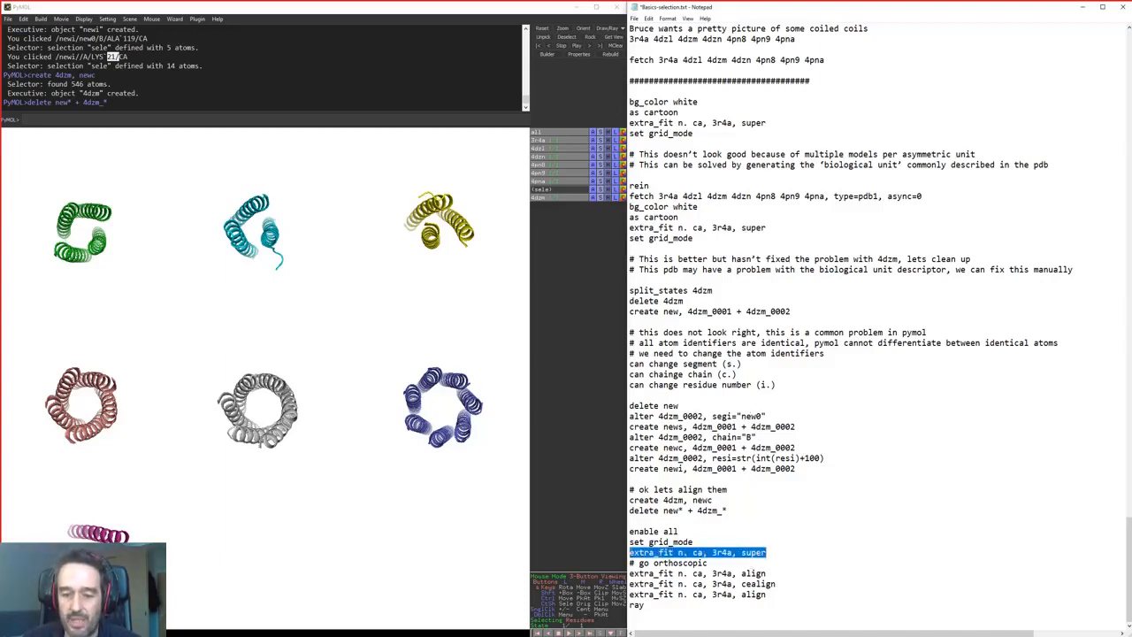
{"action": "left_click", "coordinate": [393, 120]}
{"action": "key", "text": "ctrl+v"}
{"action": "key", "text": "Return"}
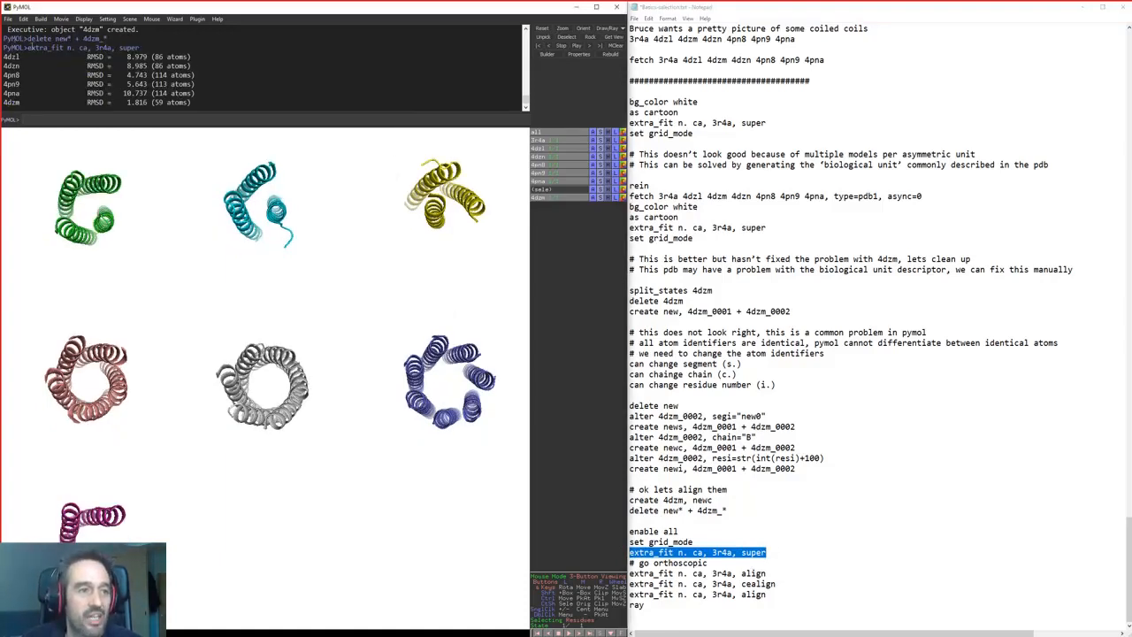
{"action": "left_click_drag", "start_coordinate": [28, 48], "coordinate": [213, 99]}
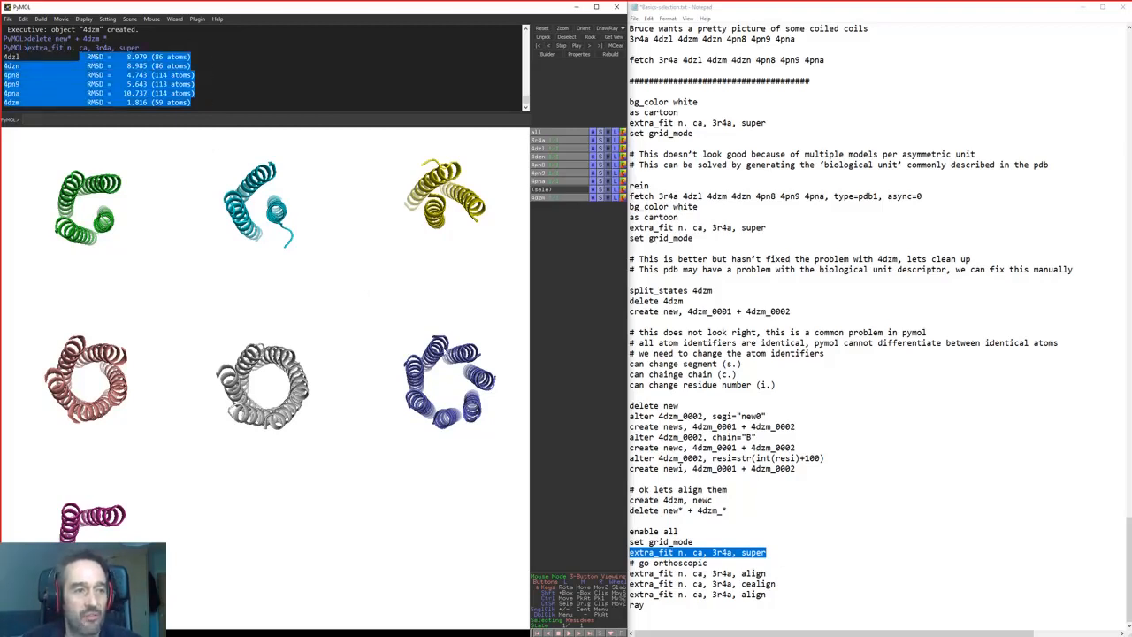
Run "extra_fit n. ca, 3r4a, align" from the notes in PyMOL to refit all coiled coils onto 3r4a
{"action": "left_click_drag", "start_coordinate": [767, 574], "coordinate": [793, 573]}
{"action": "key", "text": "ctrl+c"}
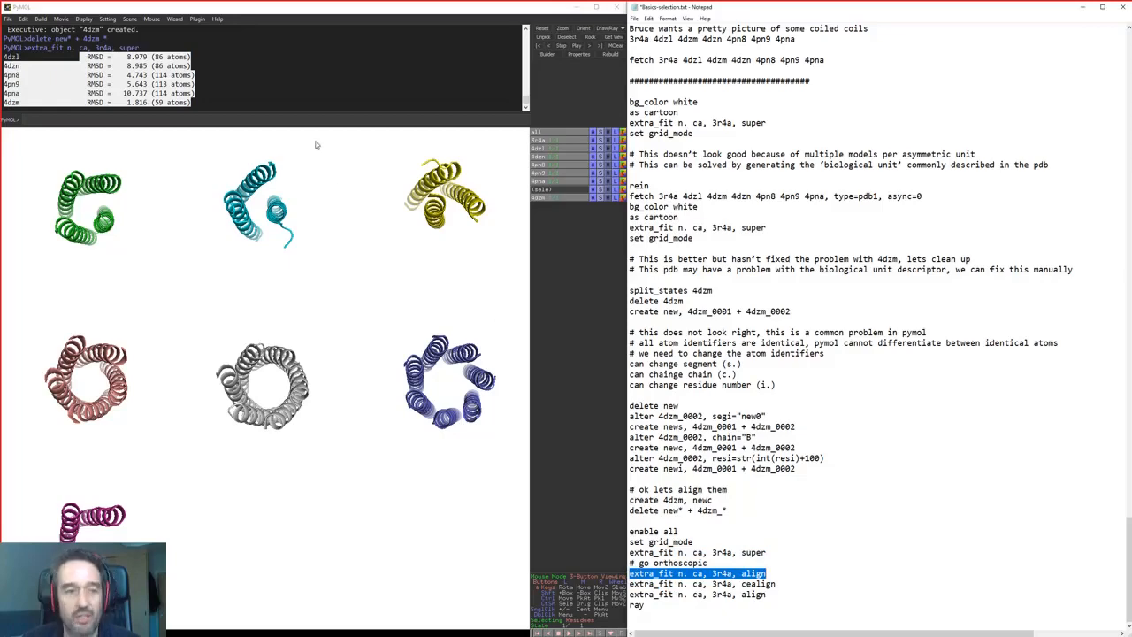
{"action": "left_click", "coordinate": [317, 120]}
{"action": "key", "text": "ctrl+v"}
{"action": "key", "text": "Return"}
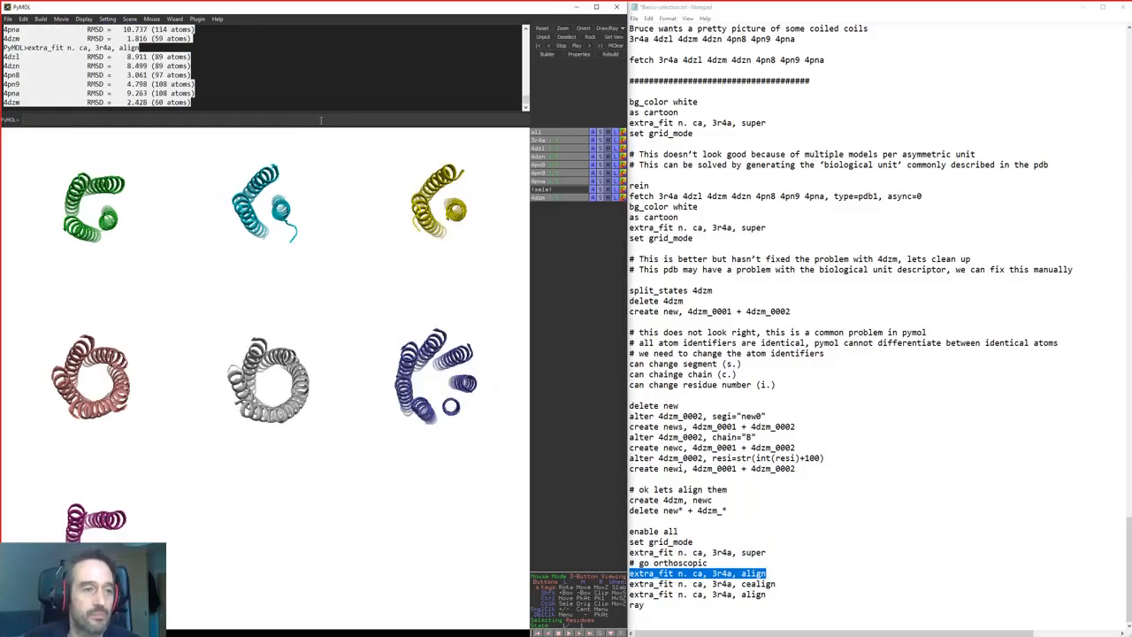
{"action": "left_click", "coordinate": [315, 102]}
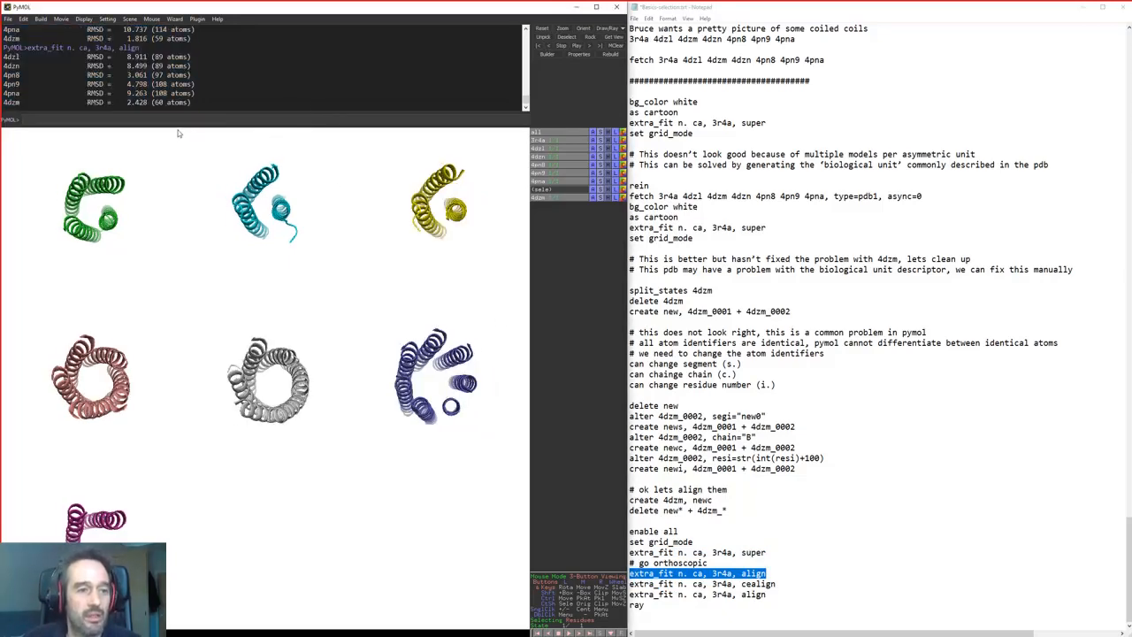
Enlarge the log area and compare the 4pna and 4pn9 RMSD values between the super and align fits
{"action": "left_click_drag", "start_coordinate": [177, 124], "coordinate": [183, 203]}
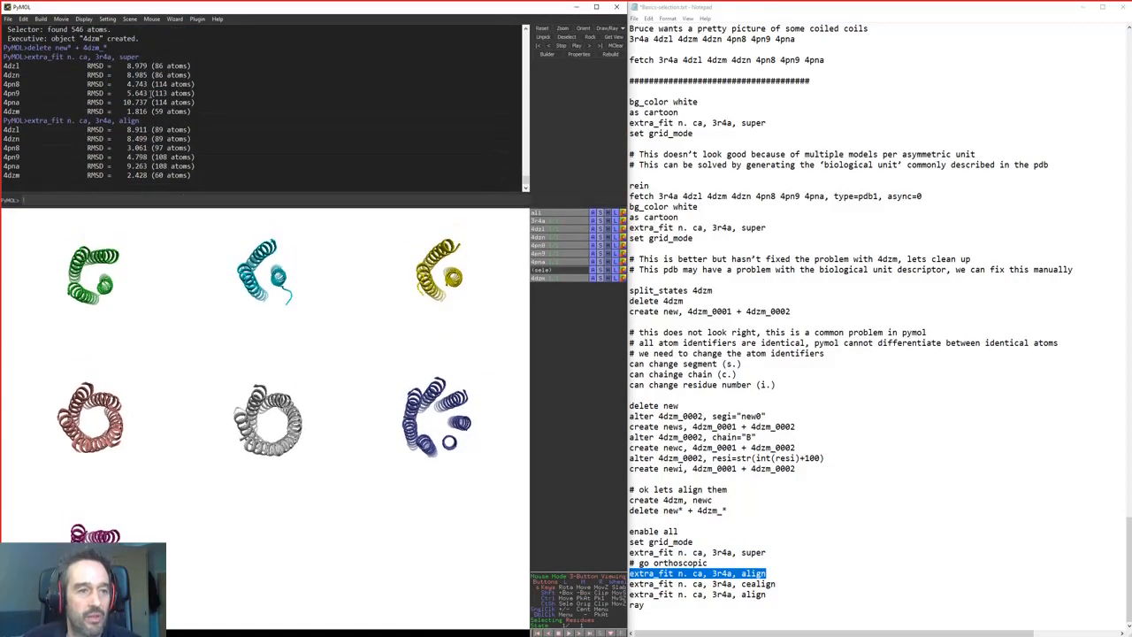
{"action": "left_click_drag", "start_coordinate": [120, 102], "coordinate": [145, 102]}
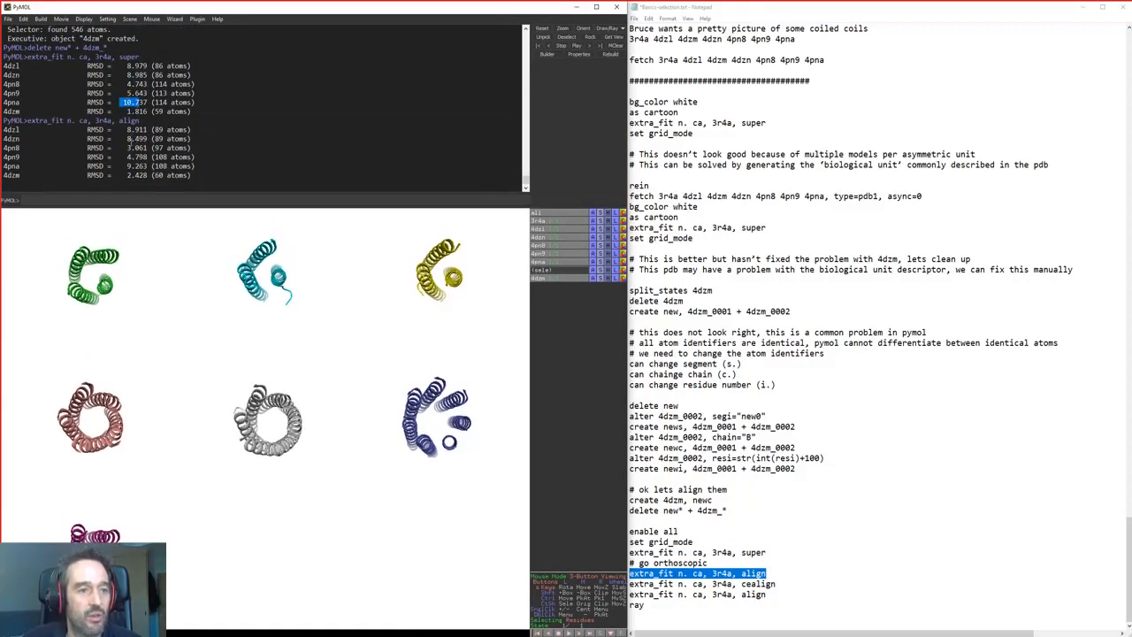
{"action": "left_click_drag", "start_coordinate": [127, 166], "coordinate": [140, 156]}
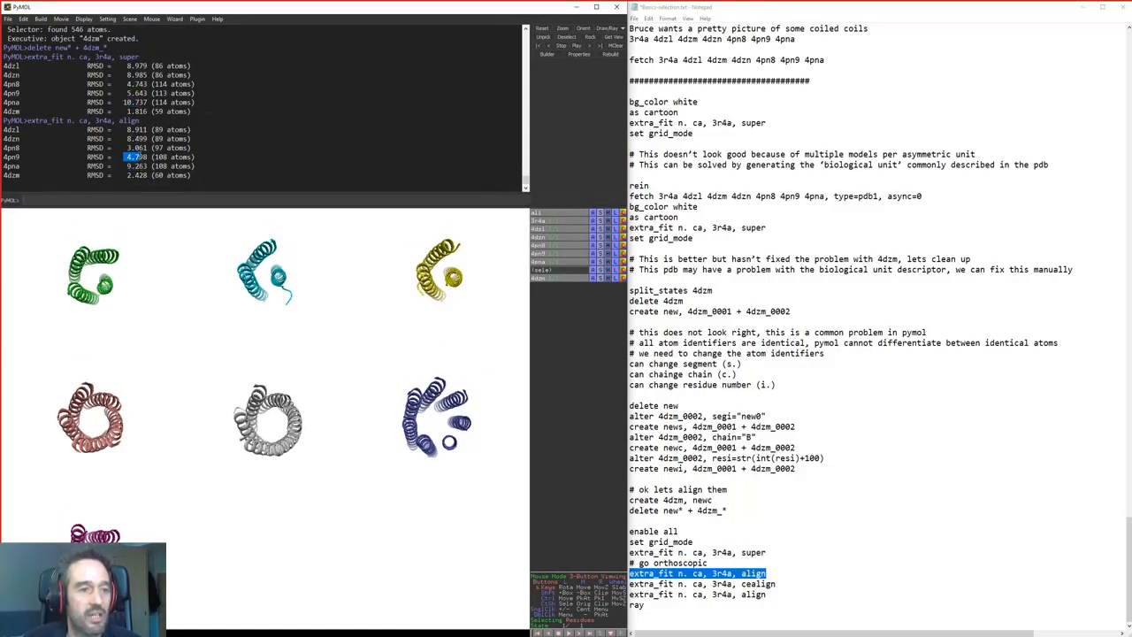
{"action": "left_click_drag", "start_coordinate": [126, 93], "coordinate": [141, 93]}
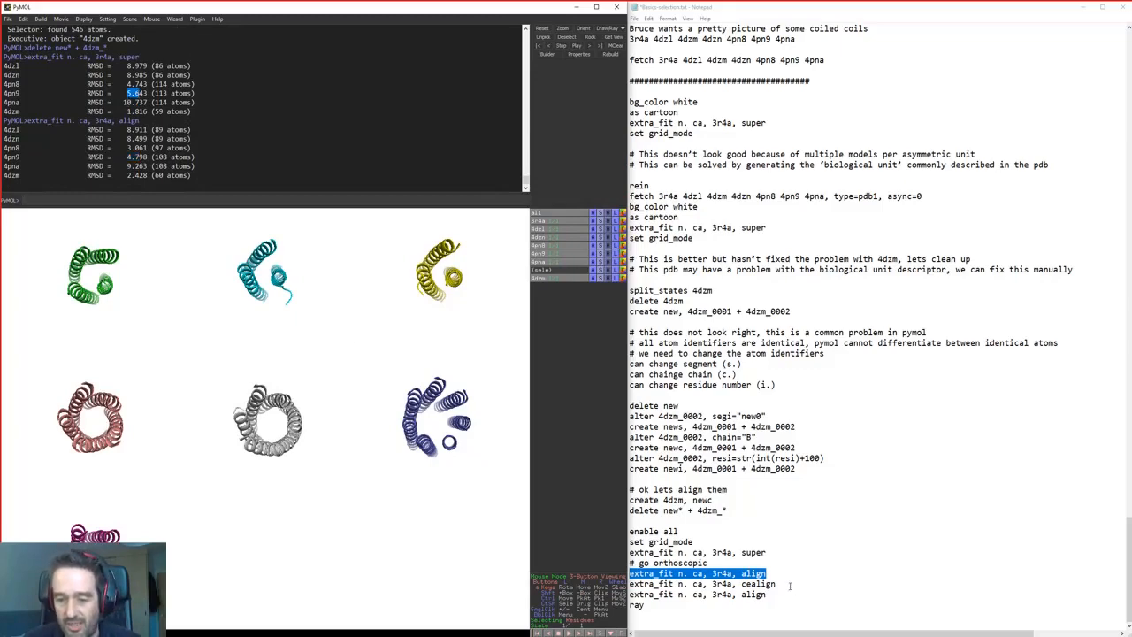
Run "extra_fit n. ca, 3r4a, cealign" from the notes in PyMOL to try the cealign method
{"action": "left_click_drag", "start_coordinate": [777, 585], "coordinate": [629, 584]}
{"action": "left_click", "coordinate": [363, 203]}
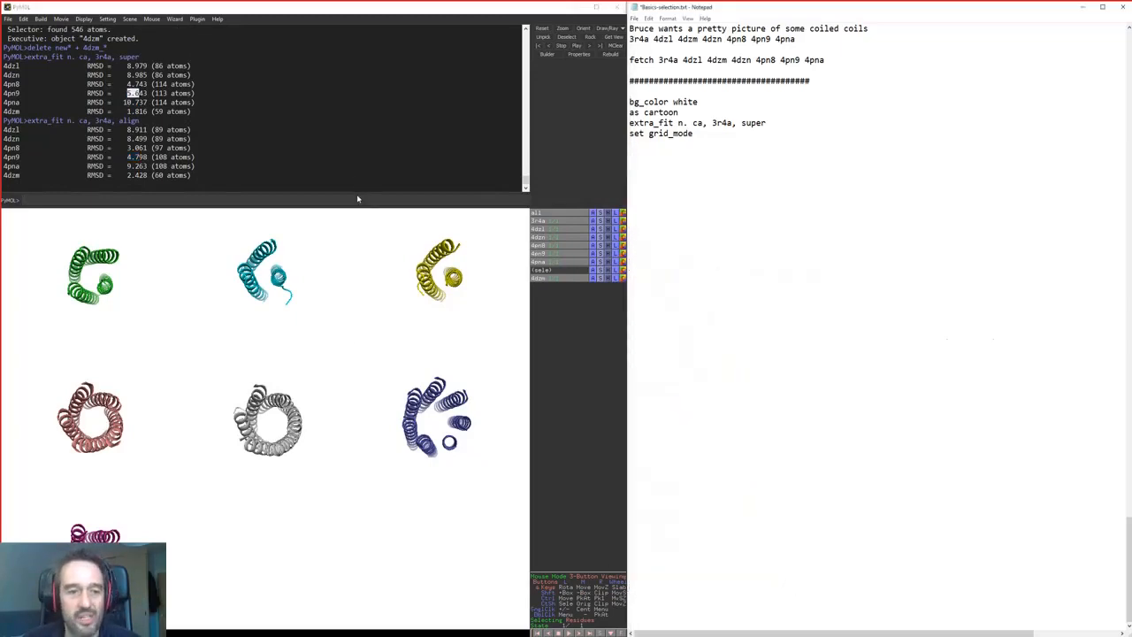
{"action": "key", "text": "ctrl+v"}
{"action": "key", "text": "Return"}
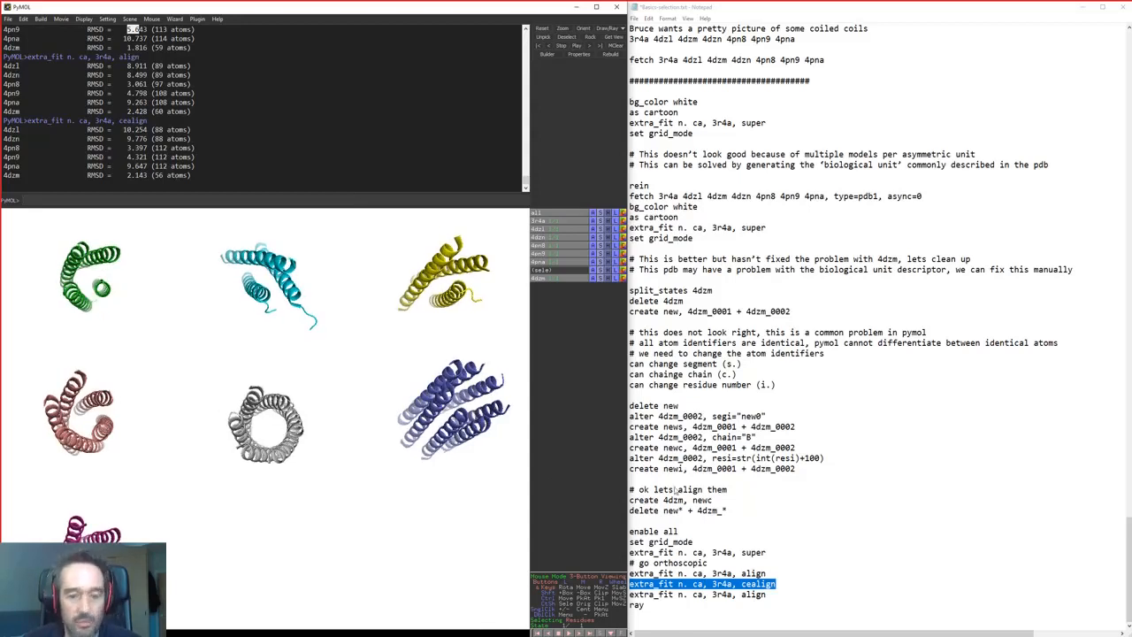
Return to the align method by running "extra_fit n. ca, 3r4a, align" from the notes again
{"action": "left_click_drag", "start_coordinate": [767, 595], "coordinate": [628, 595]}
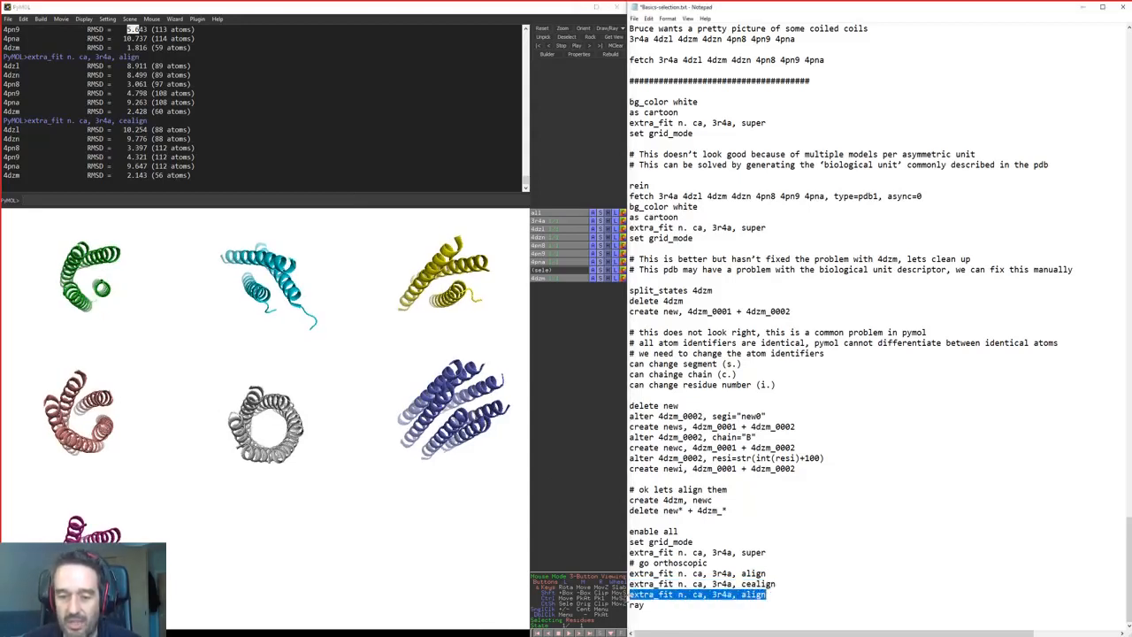
{"action": "left_click", "coordinate": [285, 200]}
{"action": "key", "text": "ctrl+v"}
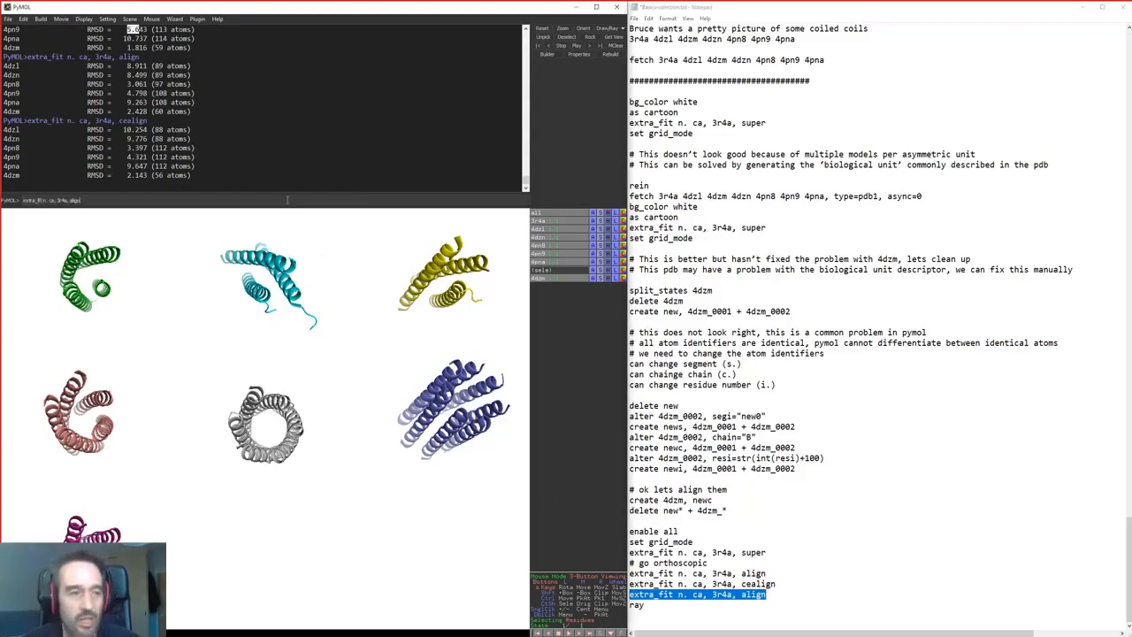
{"action": "key", "text": "Return"}
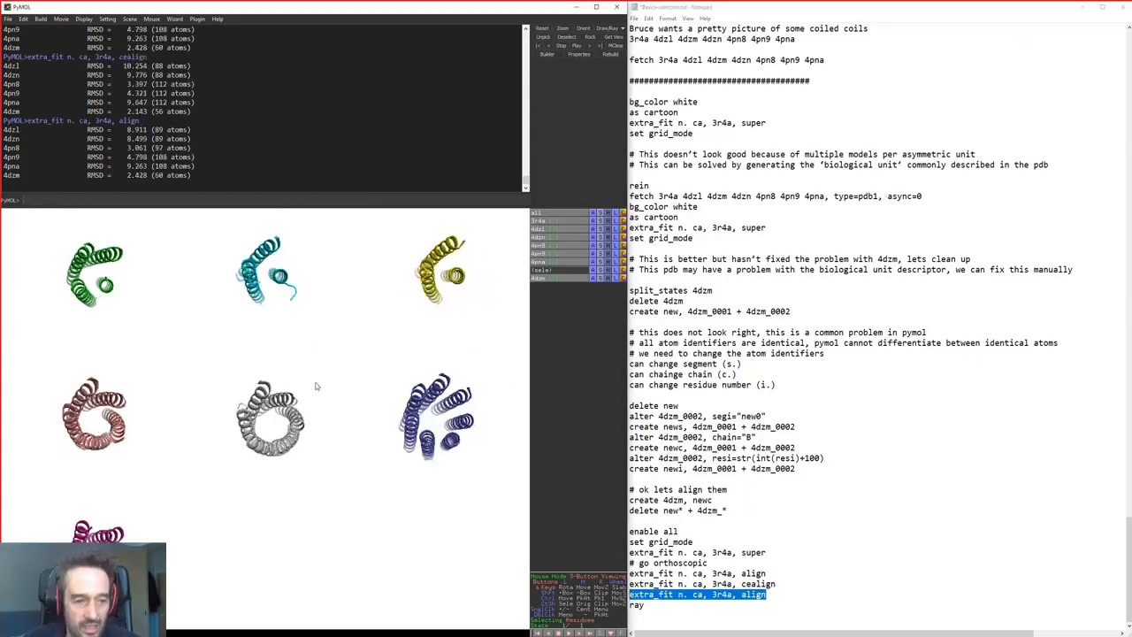
Change to the 3-Button Editing mouse mode and adjust the orientations of 3r4a, 4dzl, 4pna and 4dzm individually
{"action": "left_click_drag", "start_coordinate": [317, 384], "coordinate": [290, 372]}
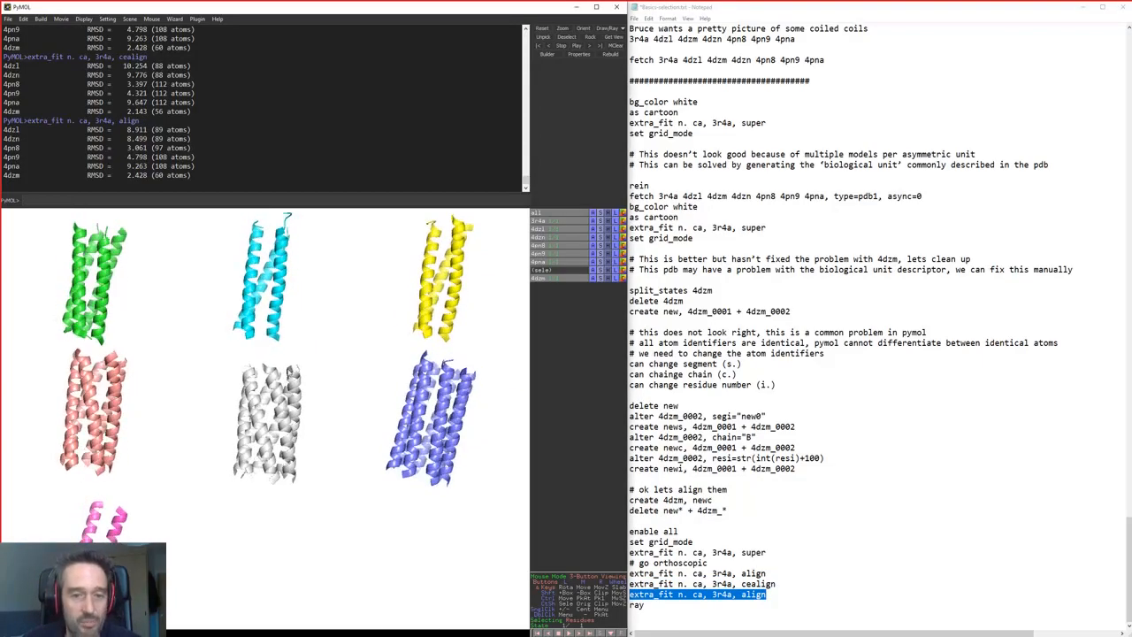
{"action": "left_click_drag", "start_coordinate": [472, 428], "coordinate": [475, 417]}
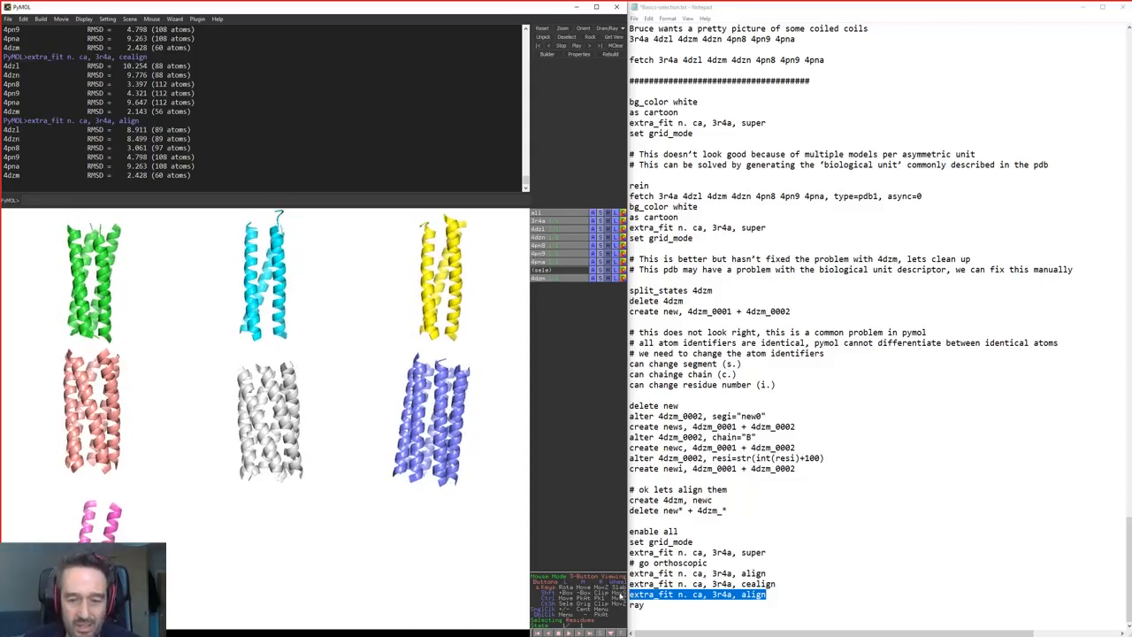
{"action": "left_click", "coordinate": [118, 511]}
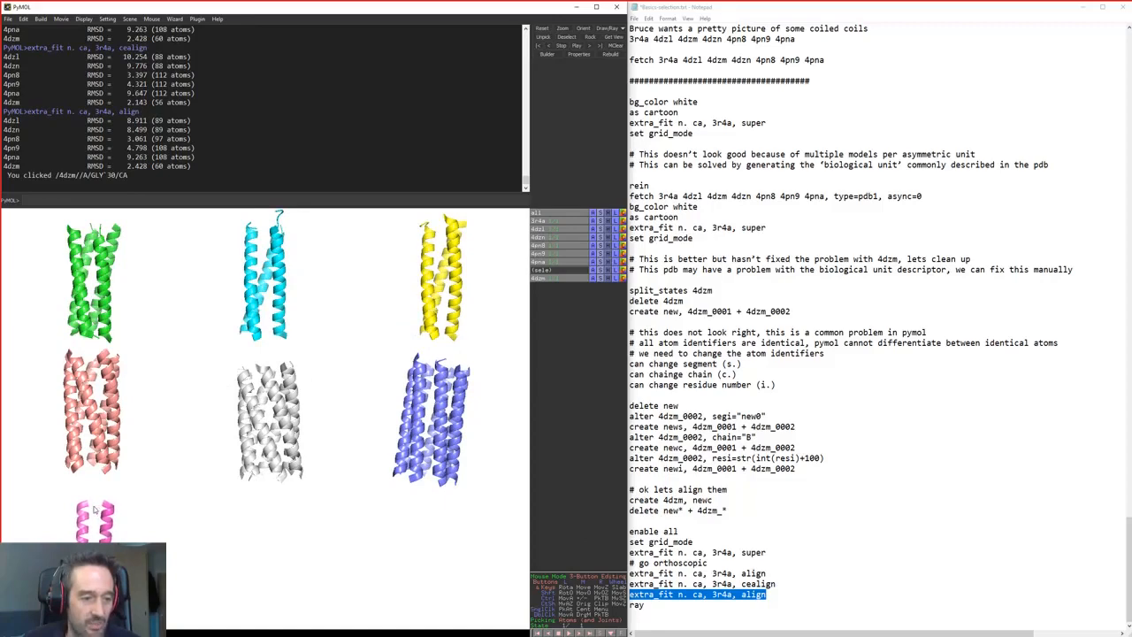
{"action": "left_click_drag", "start_coordinate": [193, 436], "coordinate": [259, 521]}
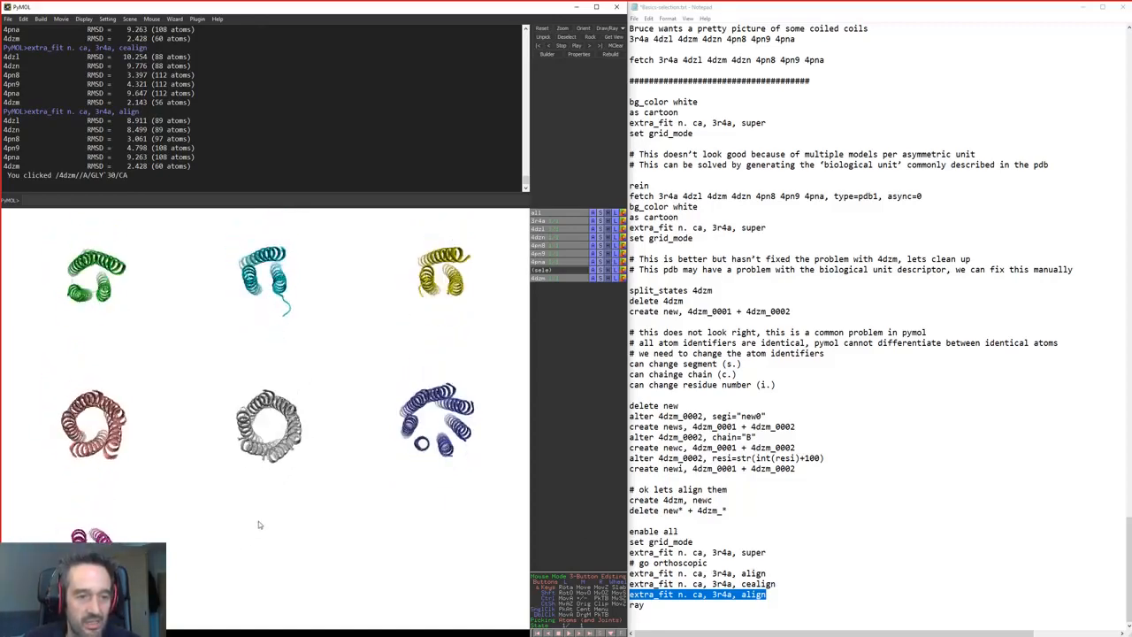
{"action": "left_click", "coordinate": [91, 265]}
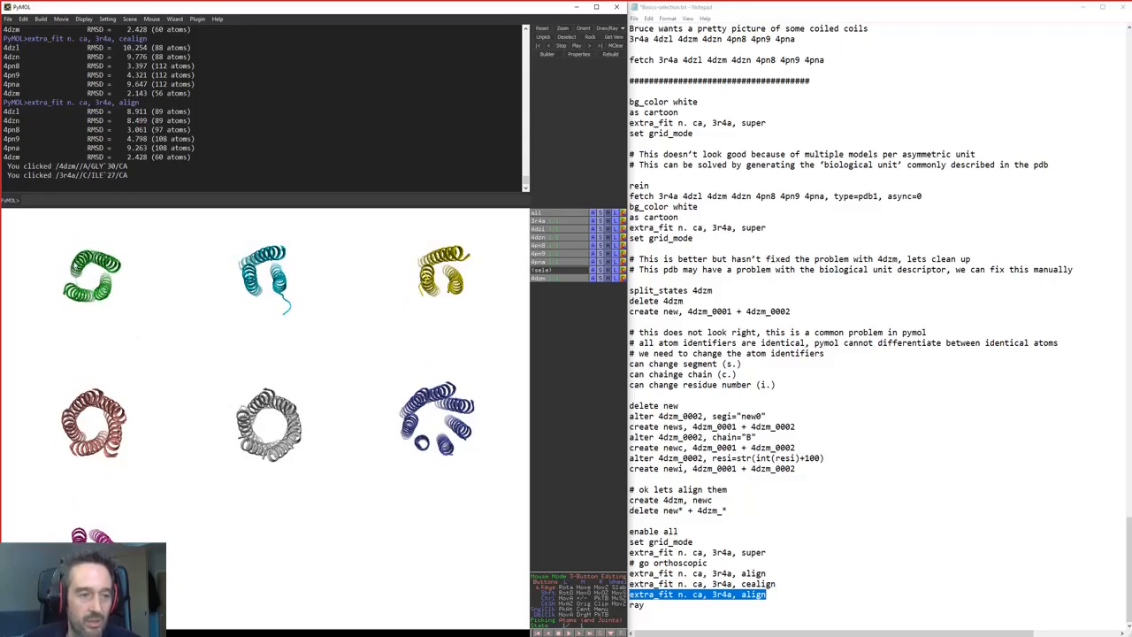
{"action": "left_click", "coordinate": [273, 262]}
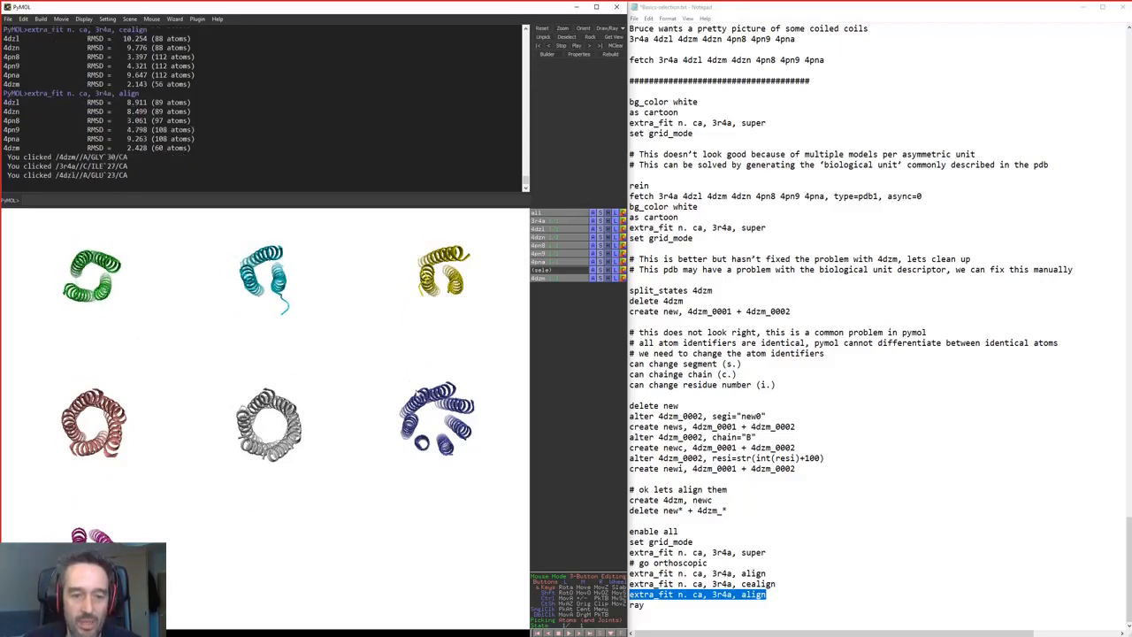
{"action": "left_click", "coordinate": [409, 387]}
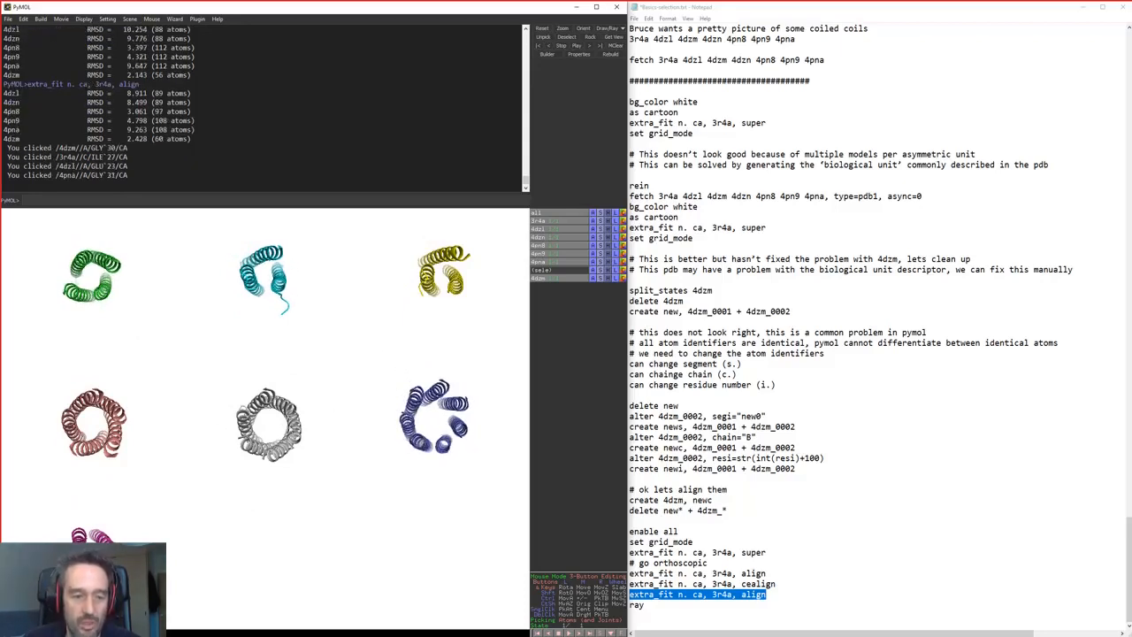
{"action": "left_click", "coordinate": [99, 552]}
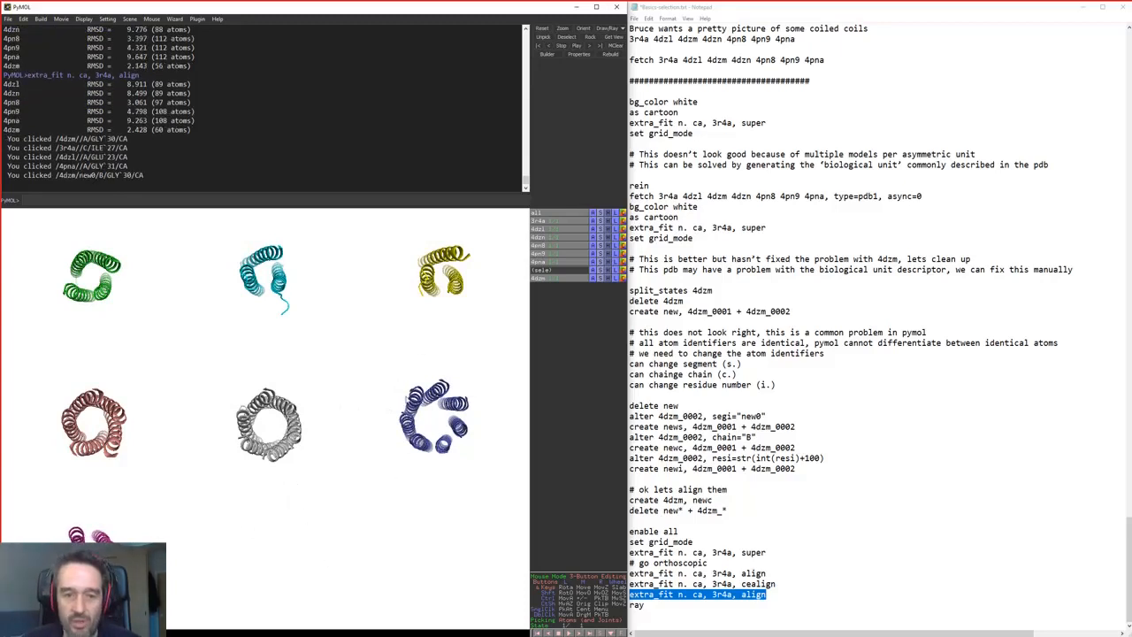
Ray-trace the side view of the gridded coiled coils with the "ray" command
{"action": "left_click_drag", "start_coordinate": [323, 513], "coordinate": [343, 430]}
{"action": "left_click_drag", "start_coordinate": [119, 397], "coordinate": [314, 336]}
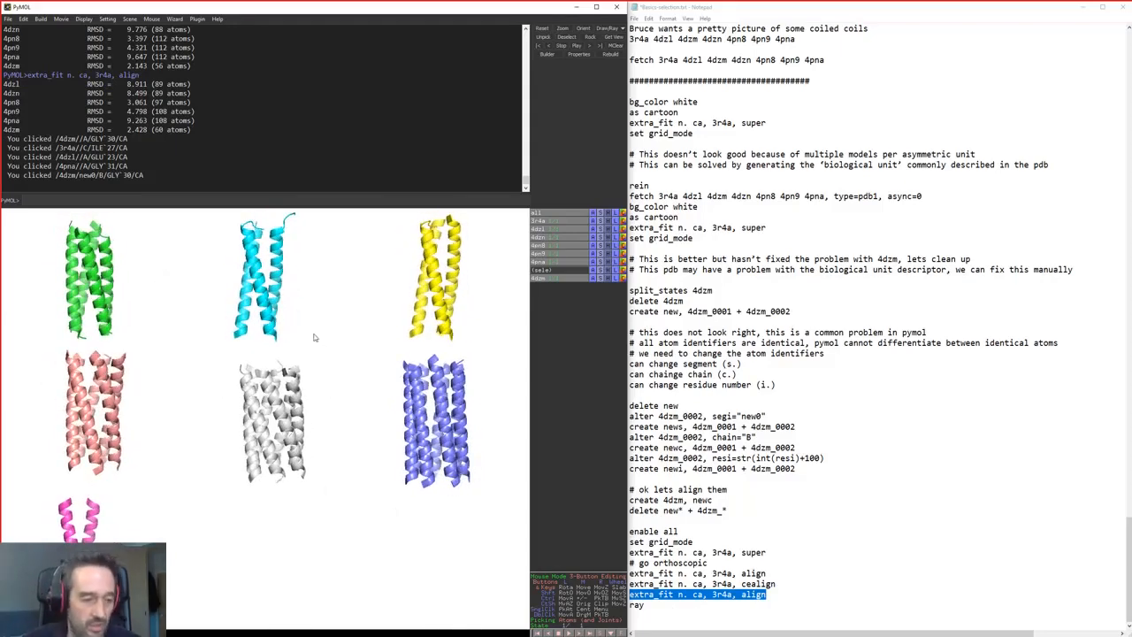
{"action": "key", "text": "Return"}
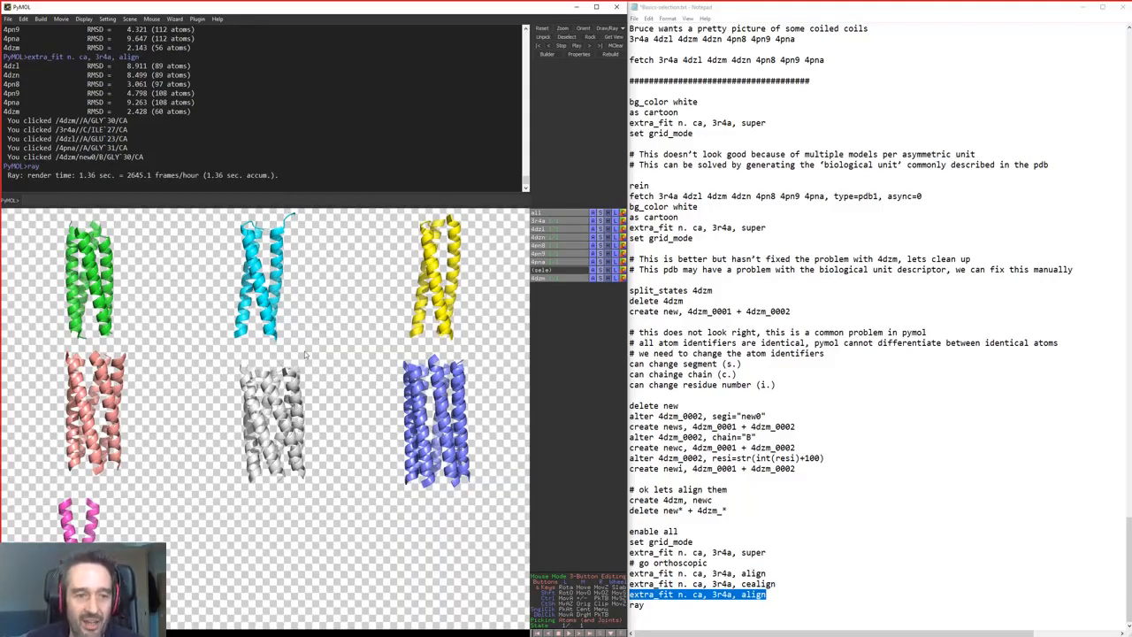
Review the Exercise 1 commands in the notes, going back to the Examples section above them
{"action": "left_click", "coordinate": [672, 607]}
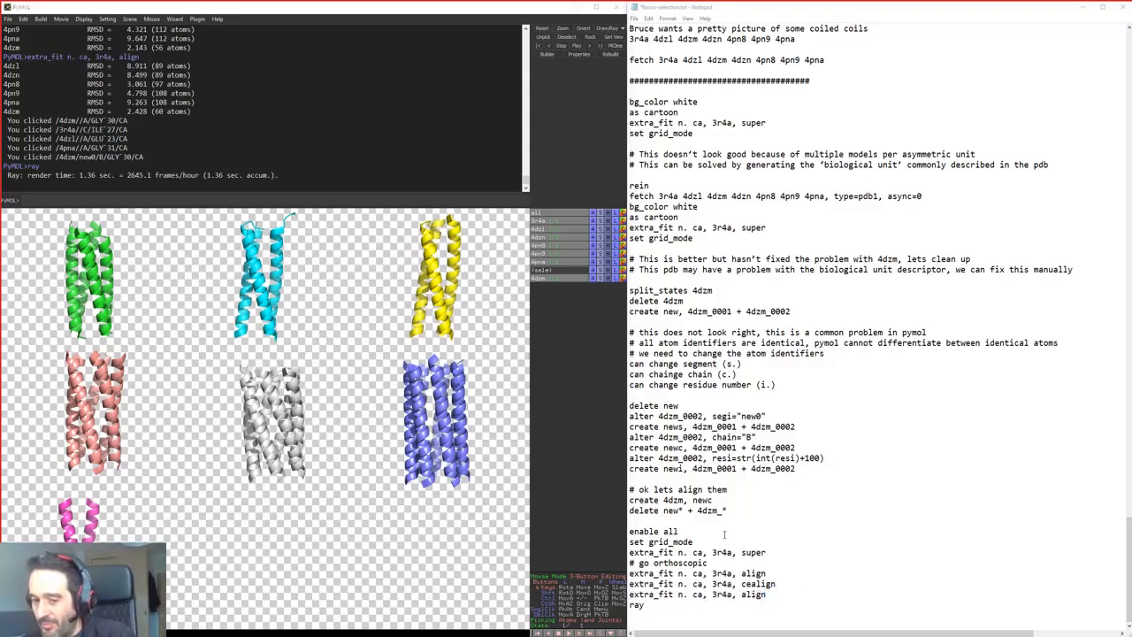
{"action": "left_click_drag", "start_coordinate": [796, 470], "coordinate": [629, 152]}
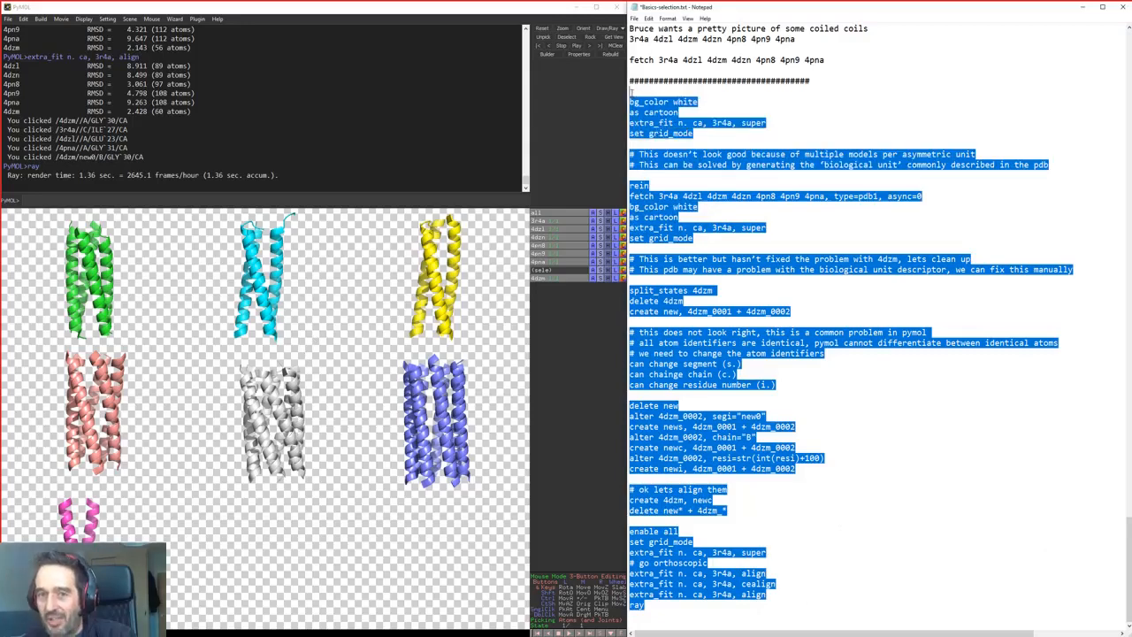
{"action": "left_click", "coordinate": [828, 434]}
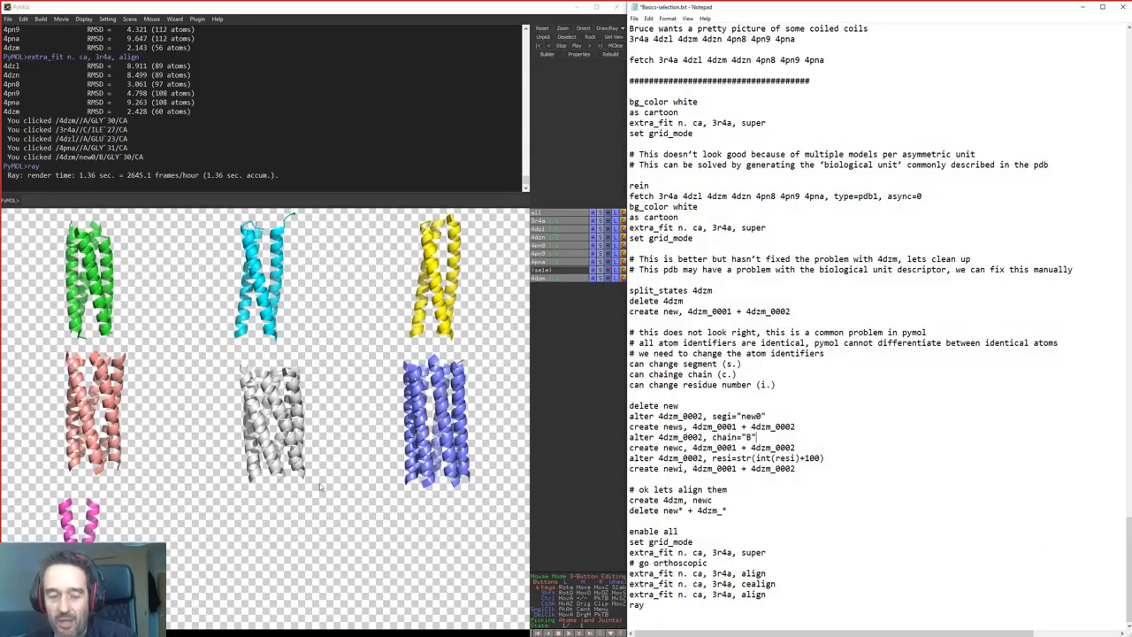
{"action": "scroll", "coordinate": [699, 396], "scroll_direction": "up", "scroll_amount": 14}
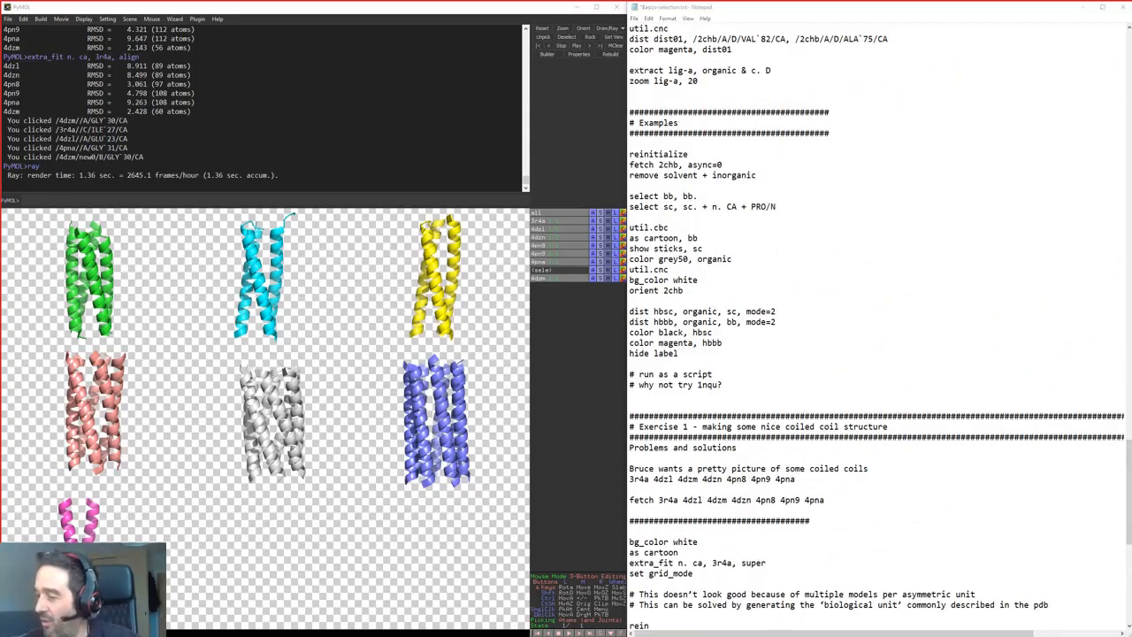
Switch to Notepad++ and select the entire contents of this-is-a-script.pml, moving its window slightly aside
{"action": "key", "text": "alt+Tab"}
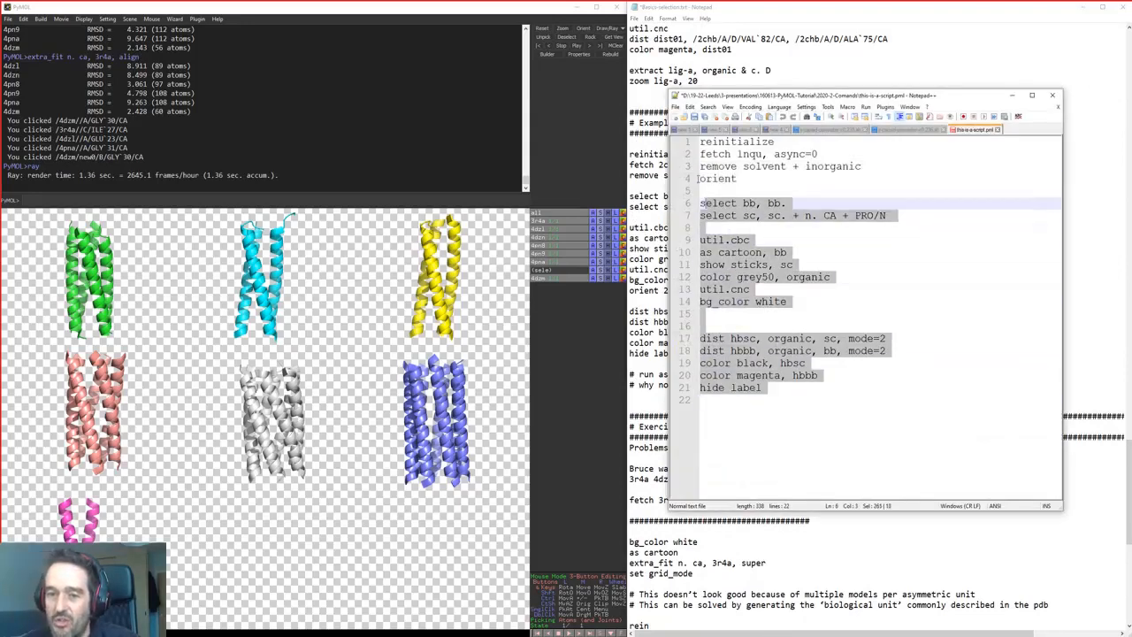
{"action": "key", "text": "ctrl+a"}
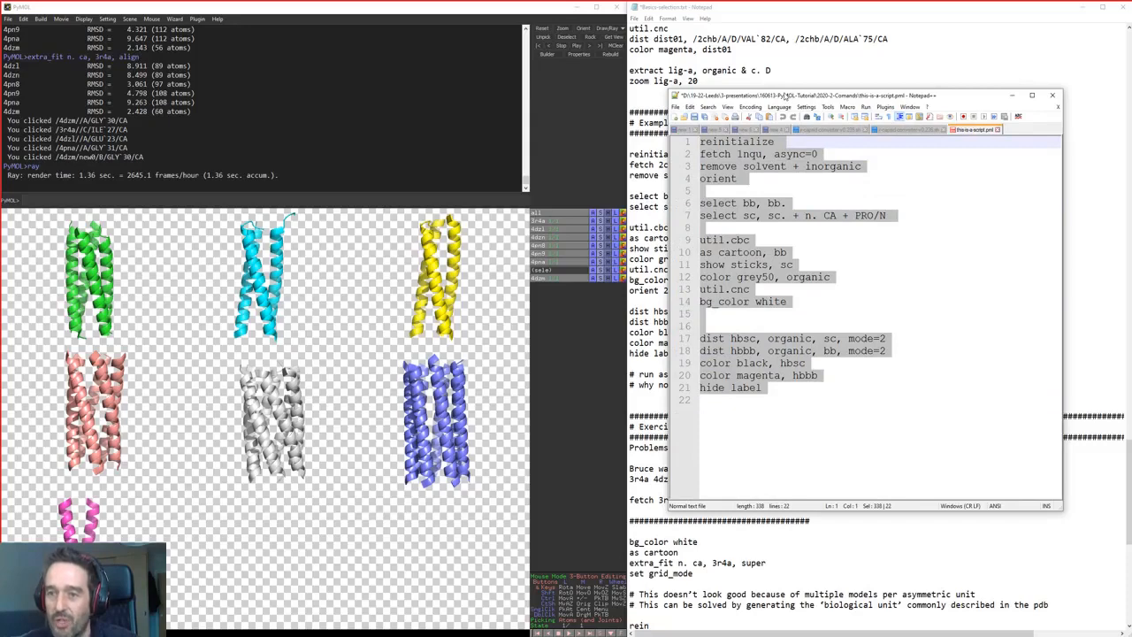
{"action": "left_click_drag", "start_coordinate": [785, 96], "coordinate": [810, 95]}
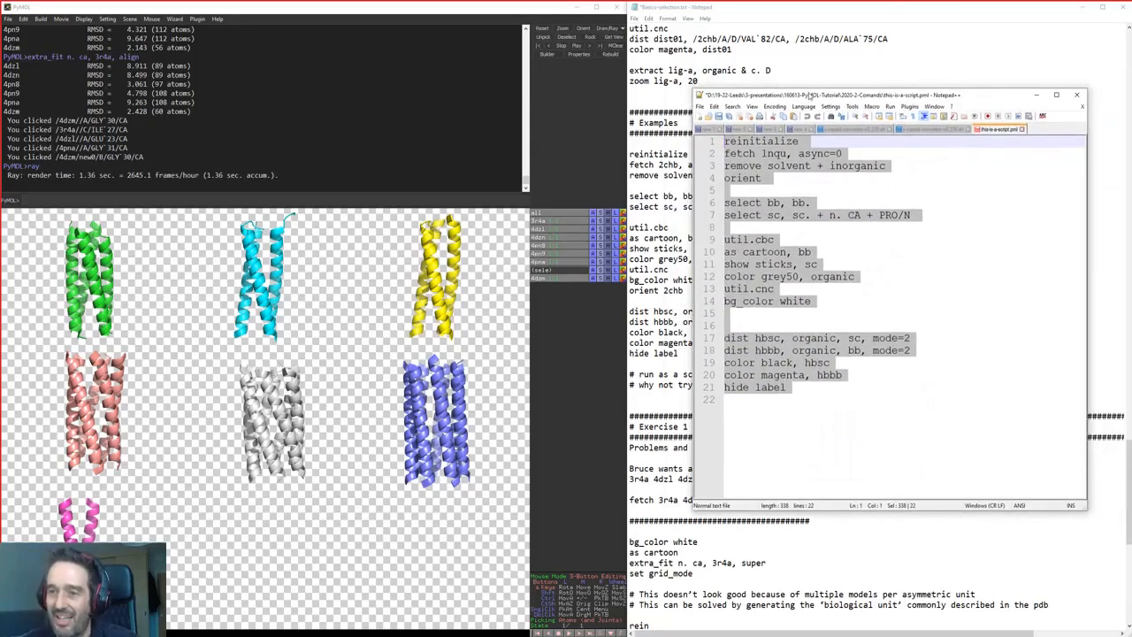
Look through PyMOL's file commands for running a script, and move the Notepad++ script window off the notes
{"action": "left_click", "coordinate": [7, 18]}
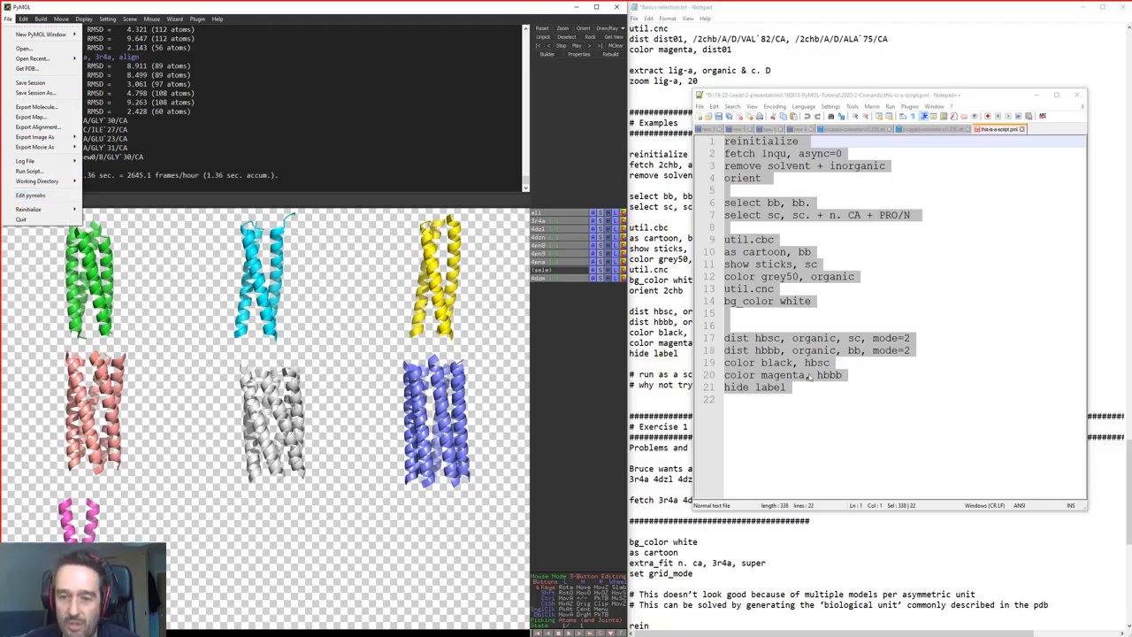
{"action": "left_click", "coordinate": [261, 162]}
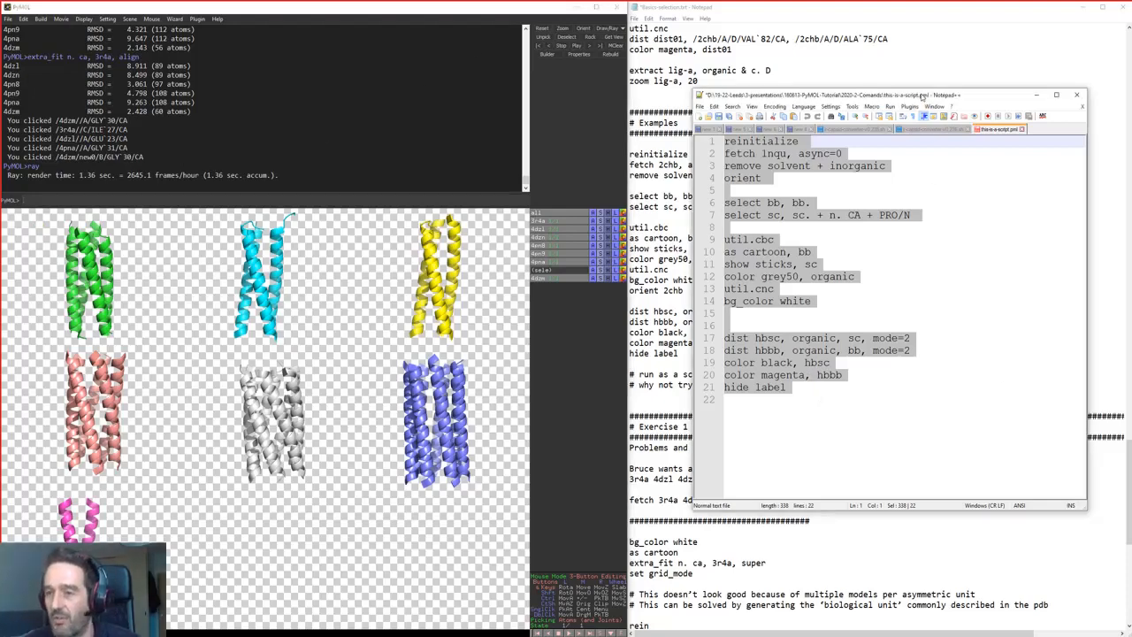
{"action": "left_click_drag", "start_coordinate": [923, 100], "coordinate": [1131, 99]}
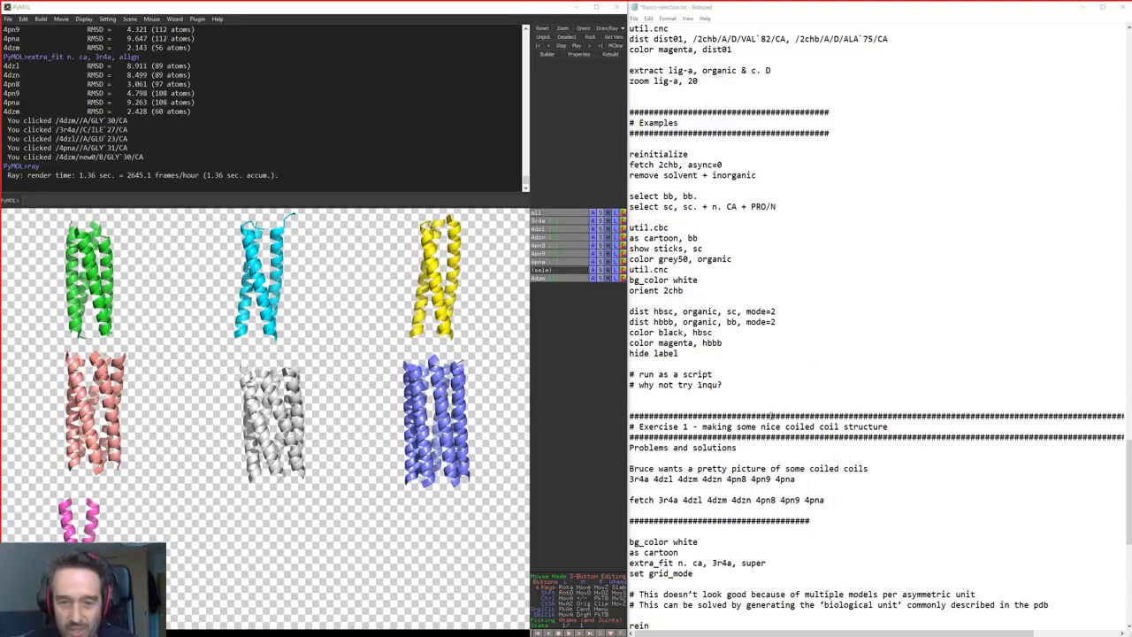
Go back through the notes to the "Two ways to select" section and highlight the command "select 2chb & c. D & i. 10"
{"action": "left_click", "coordinate": [786, 425]}
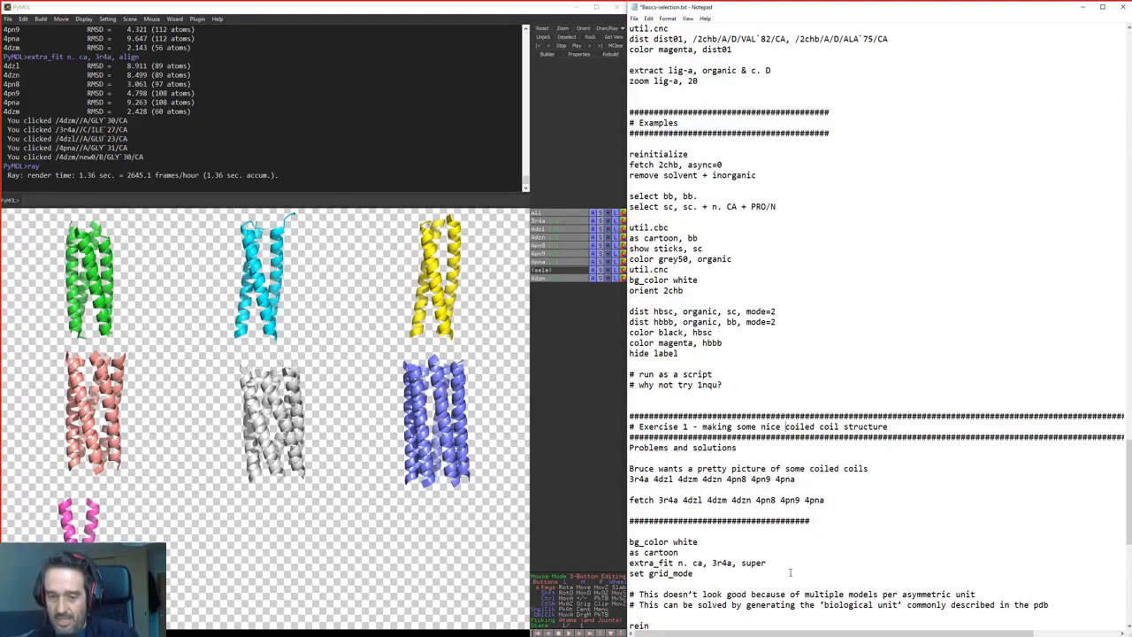
{"action": "scroll", "coordinate": [790, 572], "scroll_direction": "up", "scroll_amount": 16}
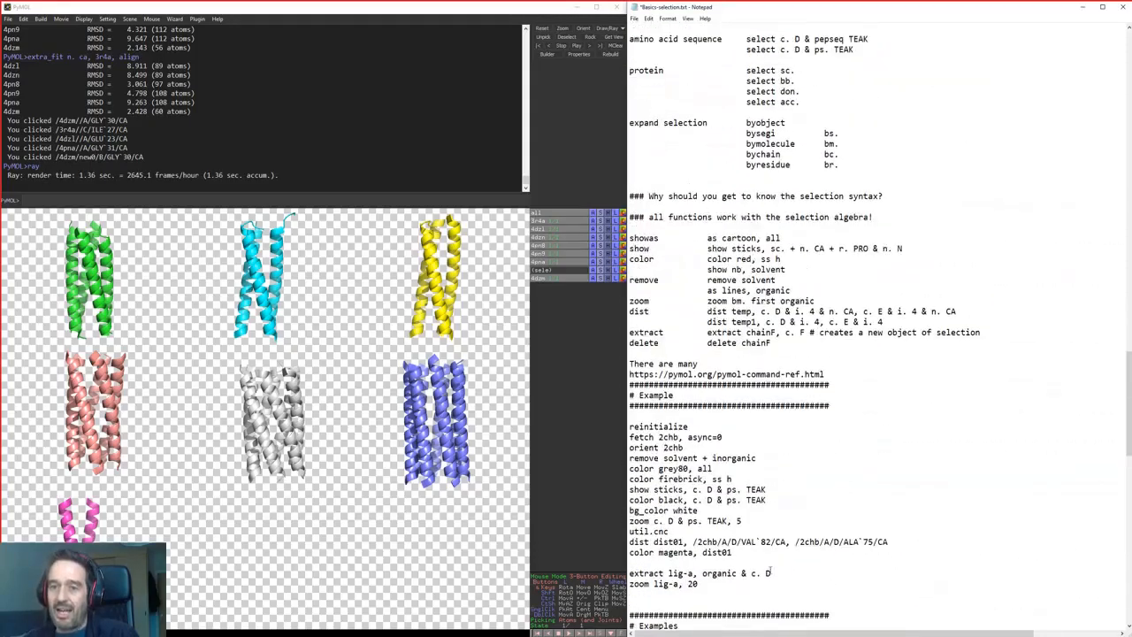
{"action": "scroll", "coordinate": [769, 572], "scroll_direction": "up", "scroll_amount": 20}
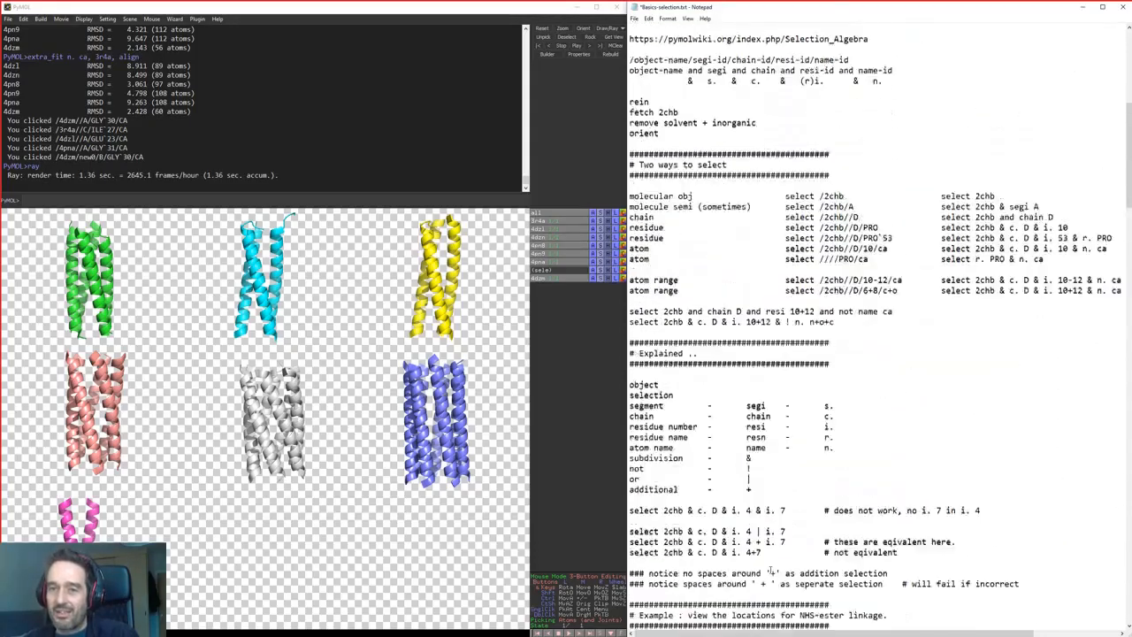
{"action": "scroll", "coordinate": [770, 572], "scroll_direction": "up", "scroll_amount": 13}
{"action": "scroll", "coordinate": [769, 569], "scroll_direction": "down", "scroll_amount": 10}
{"action": "left_click_drag", "start_coordinate": [940, 333], "coordinate": [1068, 333]}
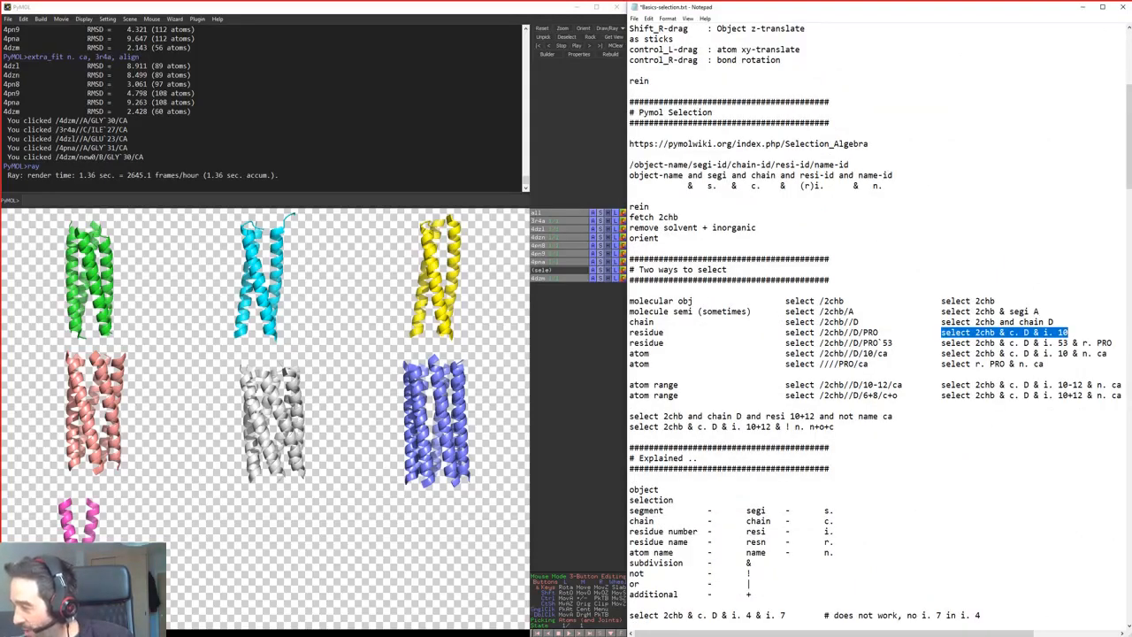
{"action": "key", "text": "alt+Tab"}
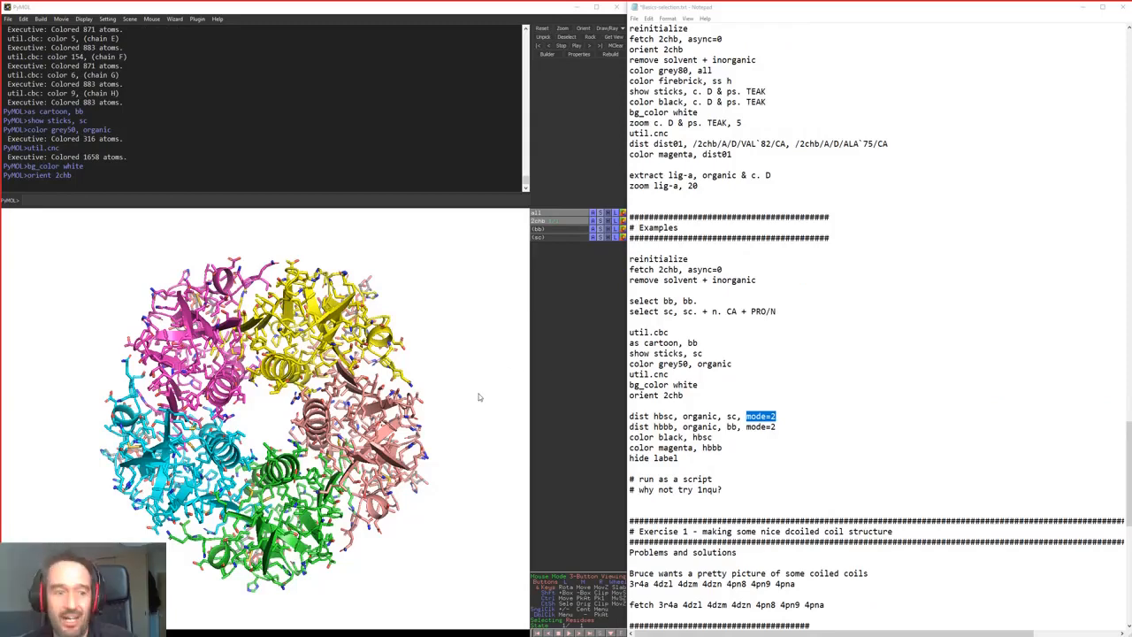
Reinitialize PyMOL with "rein" and fetch the structure 6nu9
{"action": "left_click", "coordinate": [266, 202]}
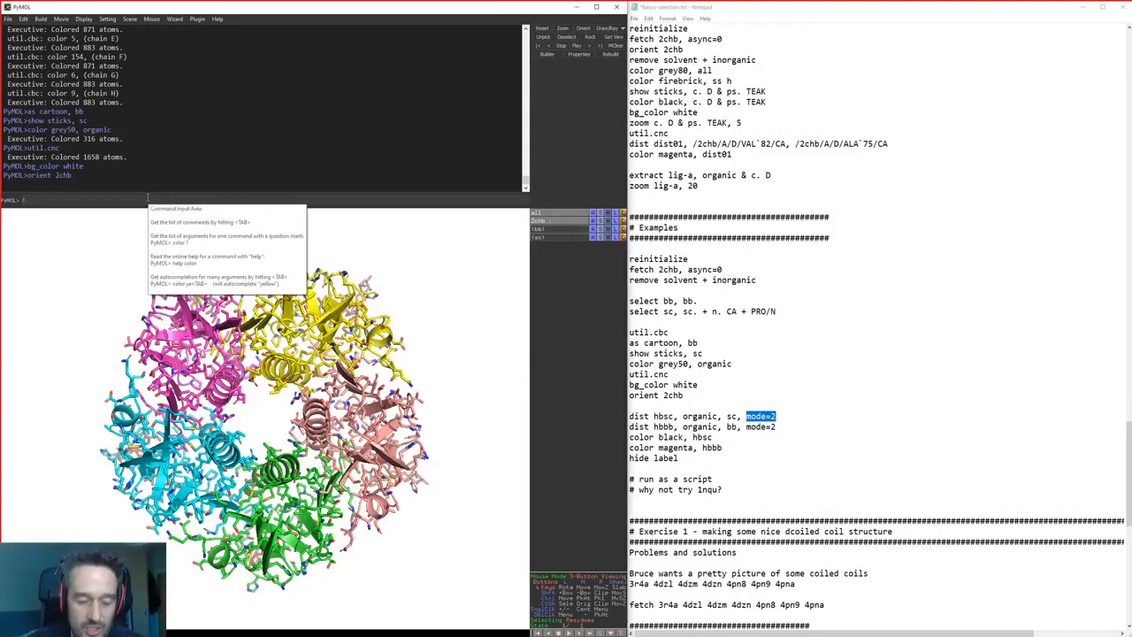
{"action": "type", "text": "rein"}
{"action": "key", "text": "Return"}
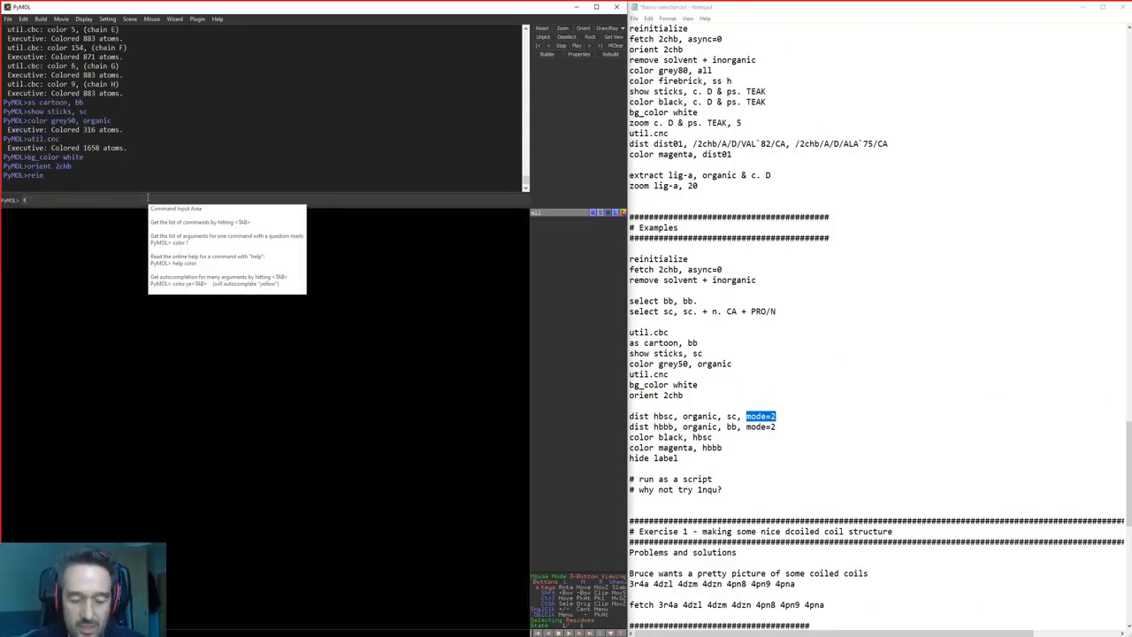
{"action": "type", "text": "fetch 4nu8"}
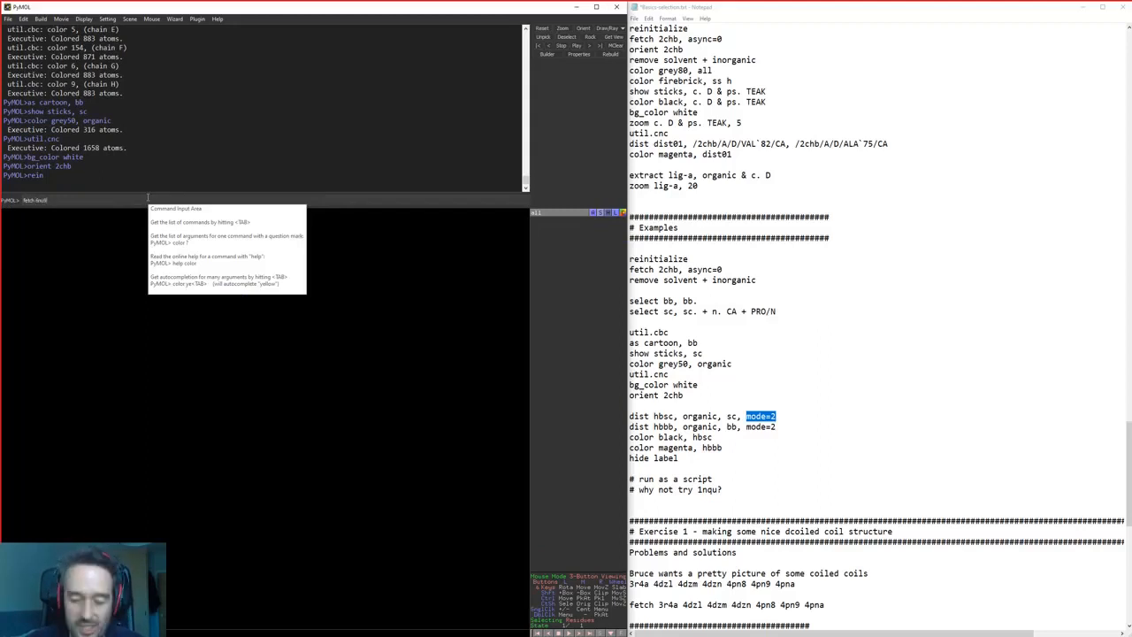
{"action": "key", "text": "Return"}
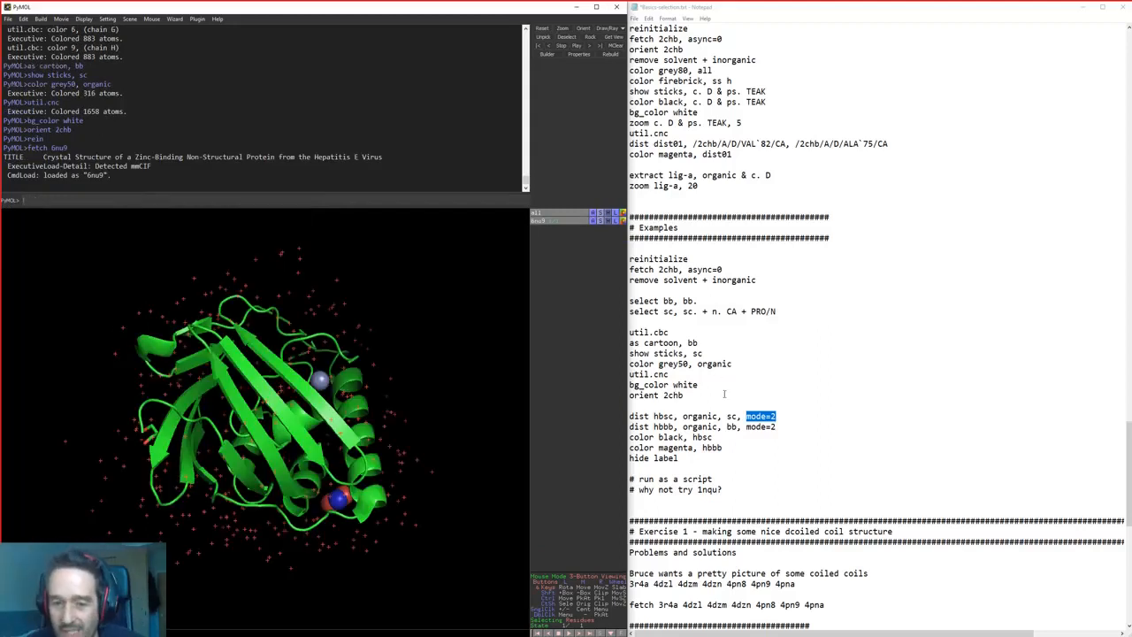
Run the Examples commands from "select bb, bb." through "orient 2chb" from the notes on 6nu9
{"action": "left_click_drag", "start_coordinate": [724, 394], "coordinate": [622, 284]}
{"action": "left_click", "coordinate": [723, 313]}
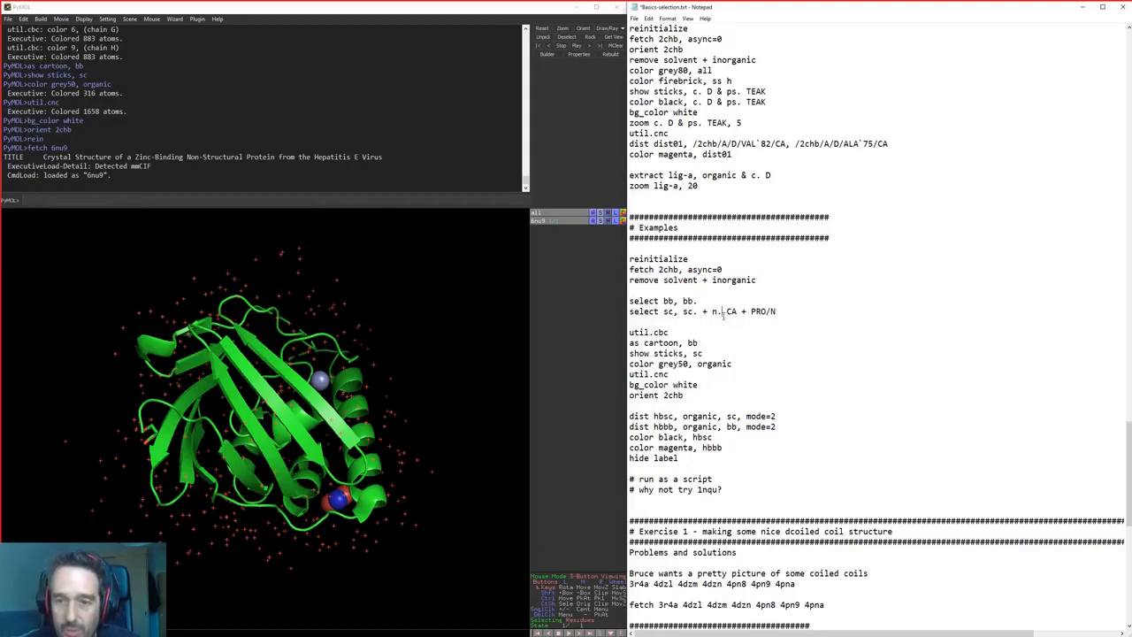
{"action": "left_click_drag", "start_coordinate": [698, 281], "coordinate": [801, 284]}
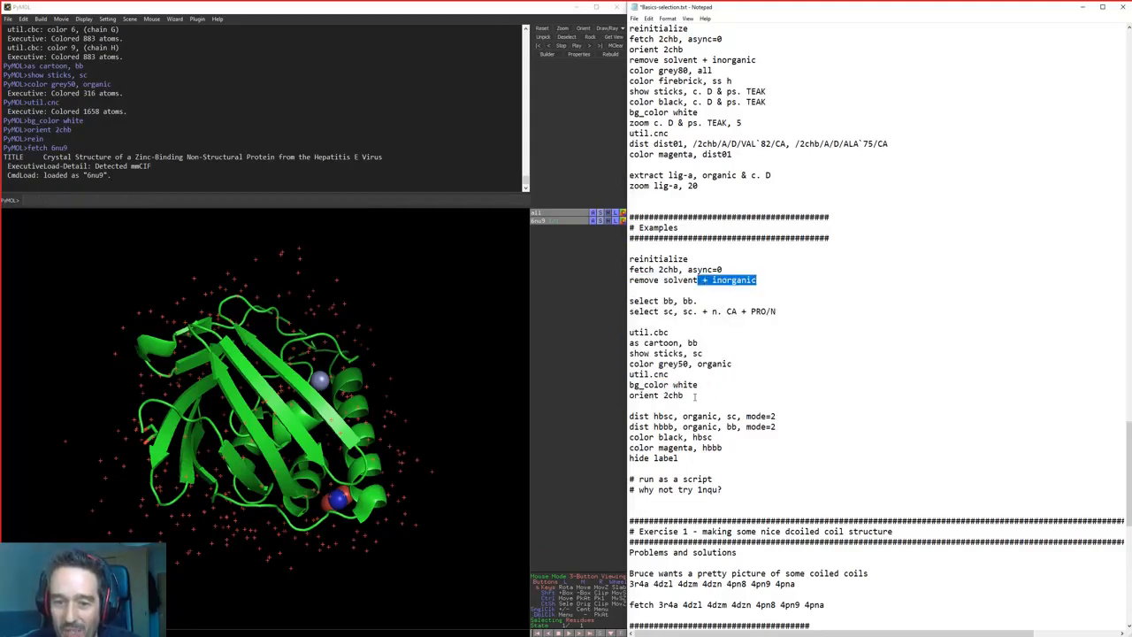
{"action": "left_click_drag", "start_coordinate": [684, 395], "coordinate": [622, 301]}
{"action": "key", "text": "ctrl+c"}
{"action": "left_click", "coordinate": [292, 199]}
{"action": "key", "text": "ctrl+v"}
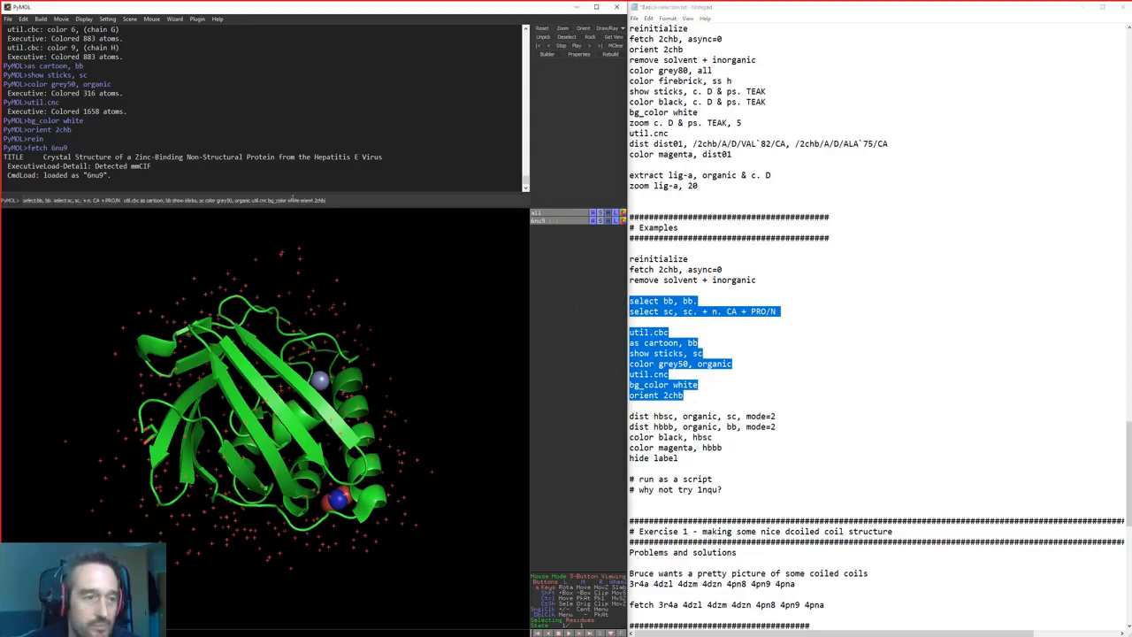
{"action": "key", "text": "Return"}
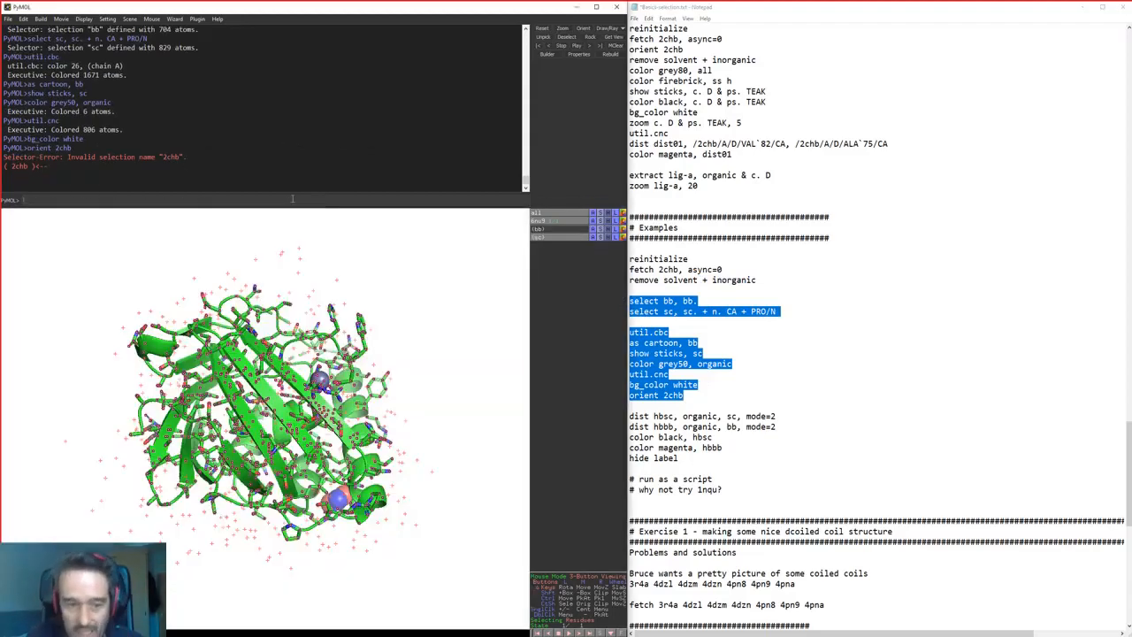
Change "organic" to "inorganic" in the "dist hbsc" line of the notes
{"action": "left_click", "coordinate": [641, 440]}
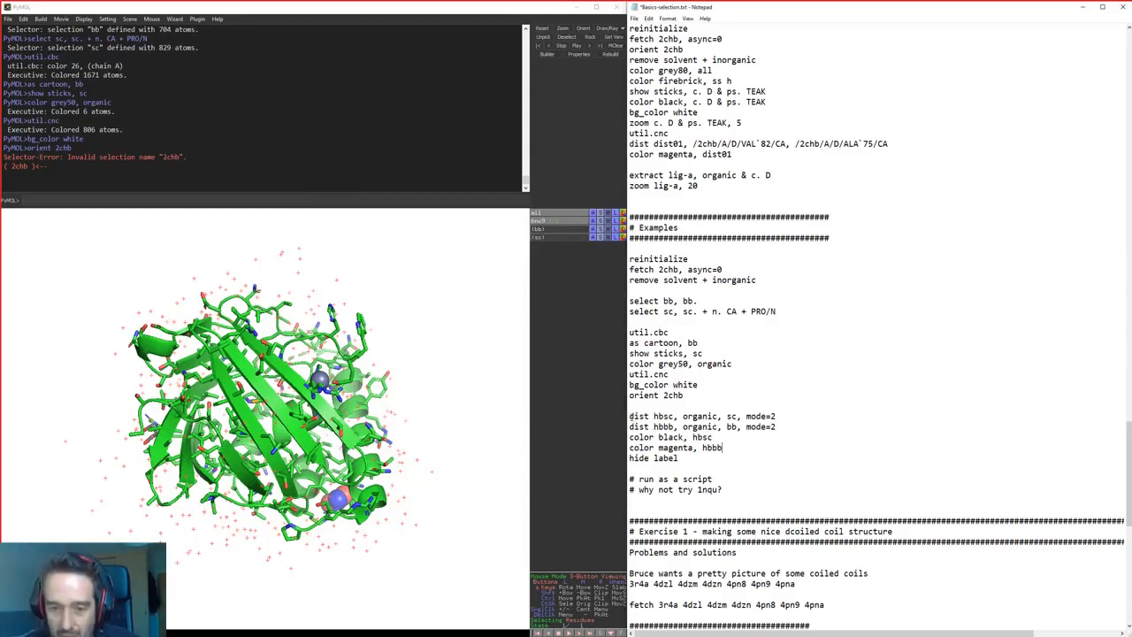
{"action": "left_click_drag", "start_coordinate": [389, 442], "coordinate": [534, 408]}
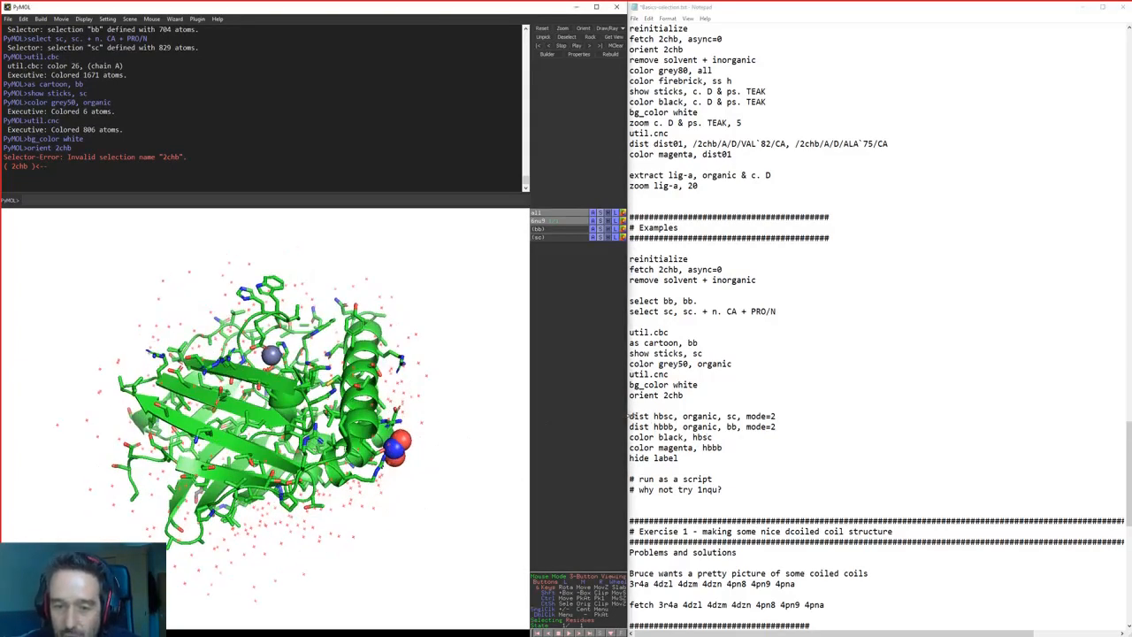
{"action": "left_click_drag", "start_coordinate": [630, 415], "coordinate": [678, 417]}
{"action": "left_click", "coordinate": [671, 416]}
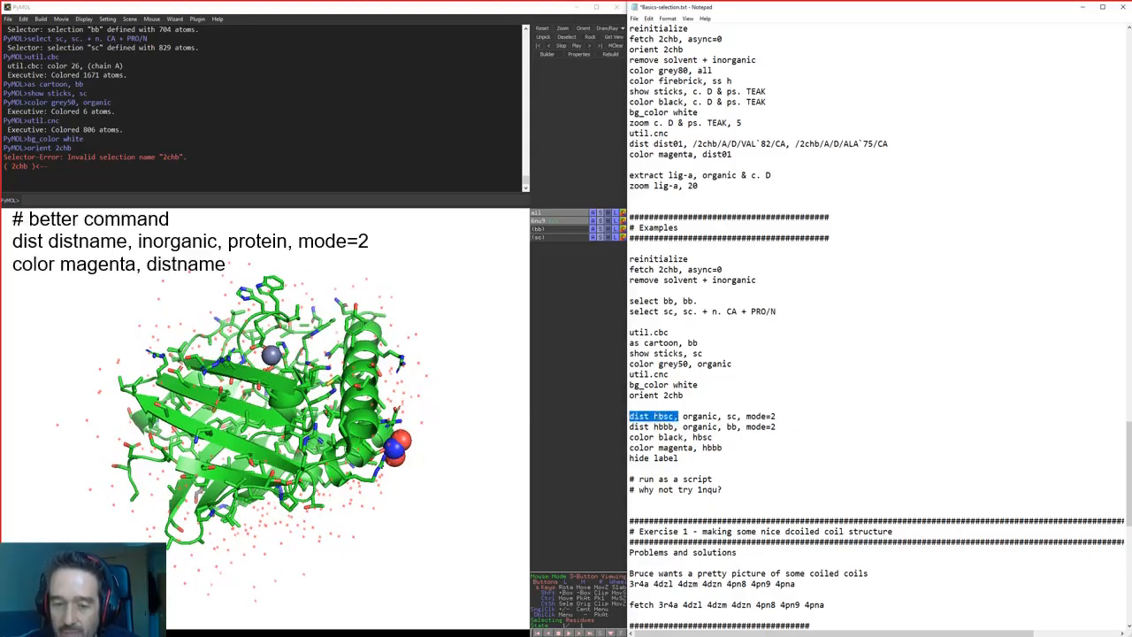
{"action": "double_click", "coordinate": [664, 417]}
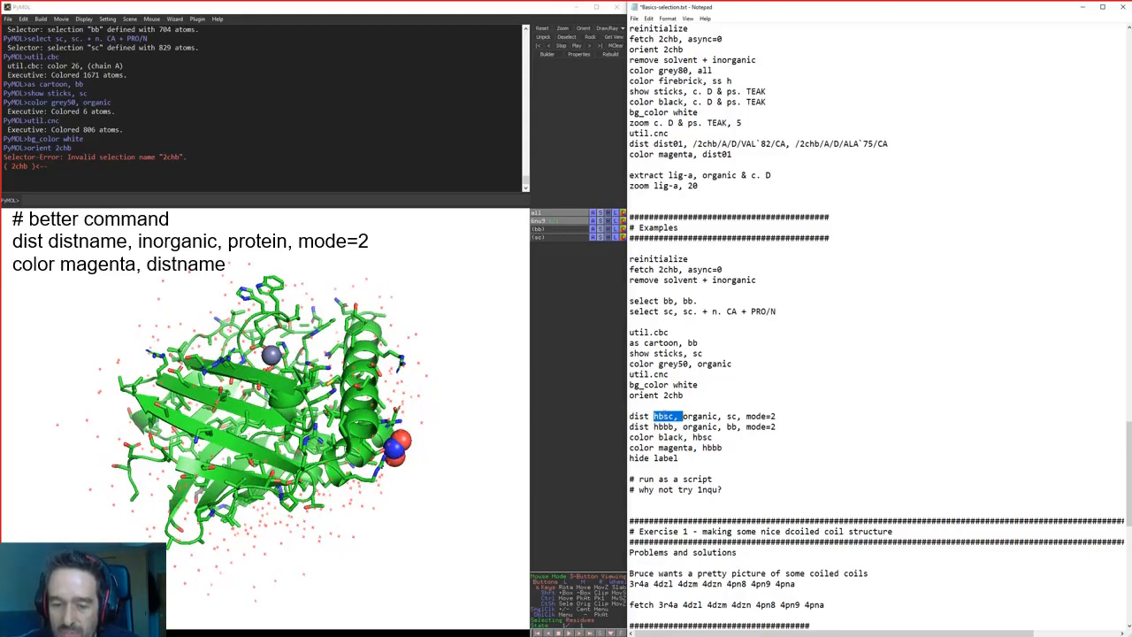
{"action": "left_click", "coordinate": [676, 416]}
{"action": "mouse_move", "coordinate": [684, 415]}
{"action": "left_mouse_down"}
{"action": "mouse_move", "coordinate": [697, 416]}
{"action": "mouse_move", "coordinate": [683, 416]}
{"action": "left_mouse_up"}
{"action": "type", "text": "in"}
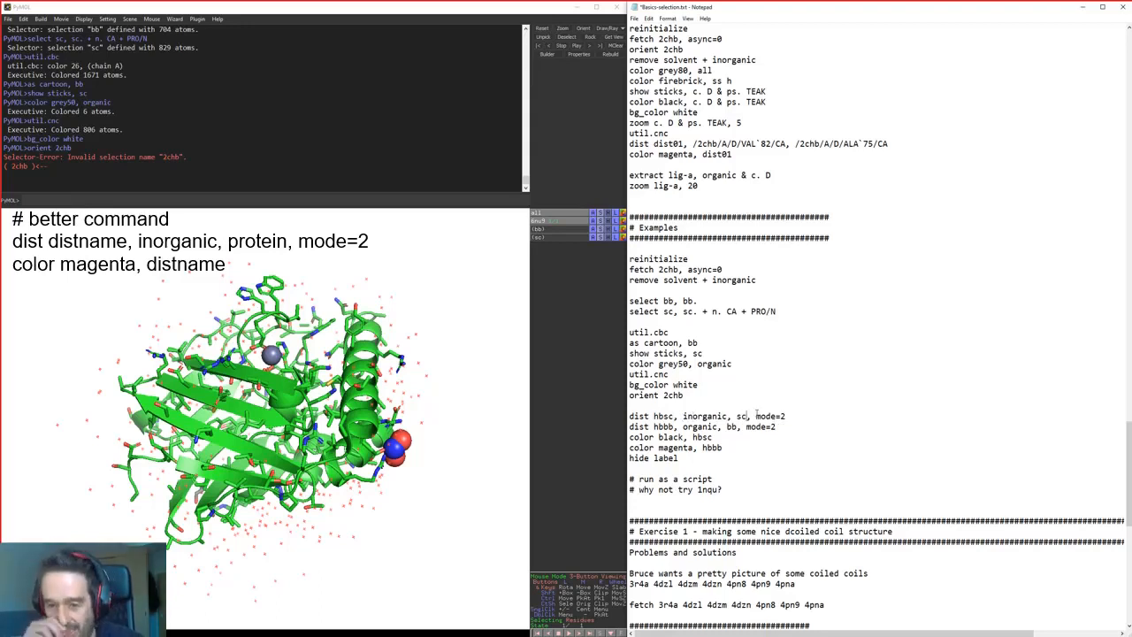
Run the edited command "dist hbsc, inorganic, sc, mode=2" from the notes in PyMOL
{"action": "left_click_drag", "start_coordinate": [801, 417], "coordinate": [629, 416]}
{"action": "key", "text": "ctrl+c"}
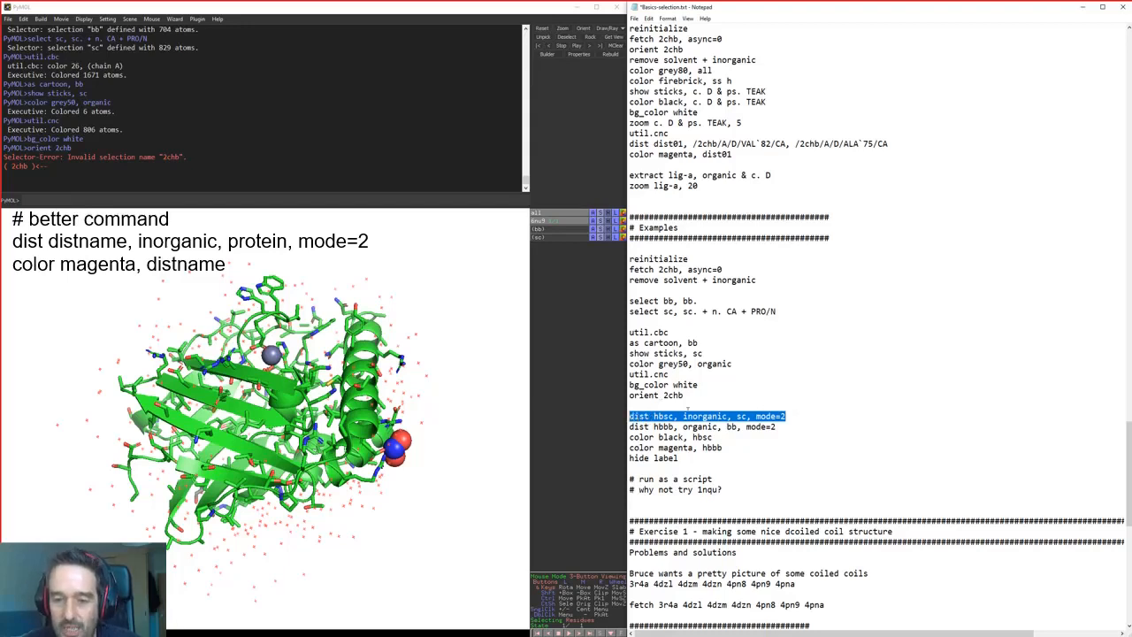
{"action": "left_click", "coordinate": [351, 203]}
{"action": "key", "text": "ctrl+v"}
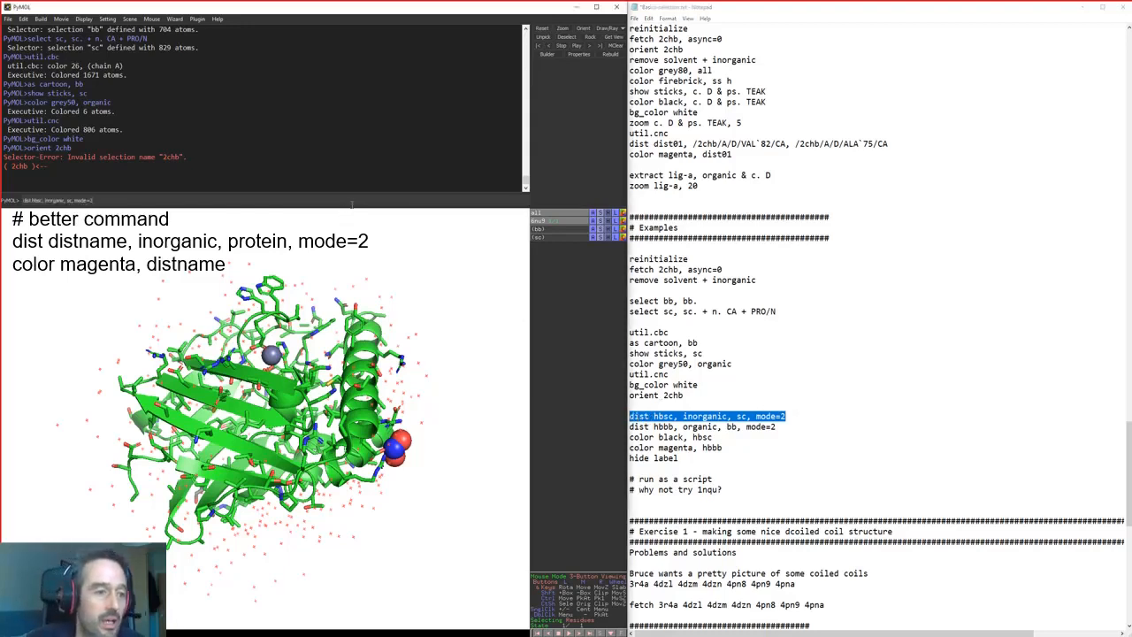
{"action": "key", "text": "Return"}
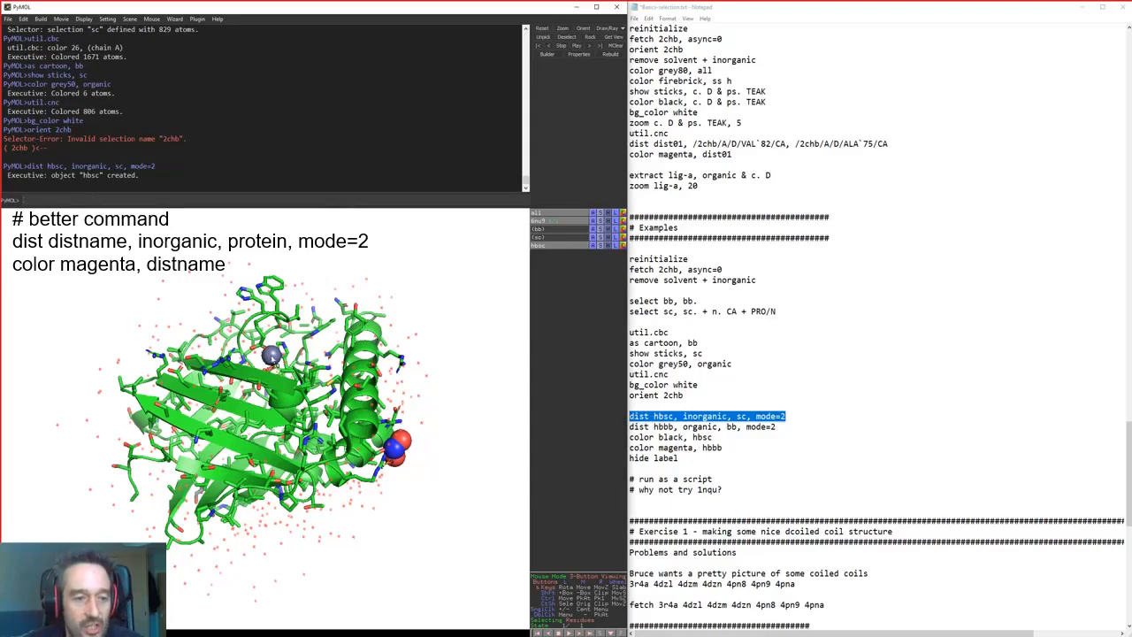
Examine the distance contacts around the zinc ion up close and relate them to the mode=2 "dist hbsc" command in the notes
{"action": "middle_click", "coordinate": [272, 354]}
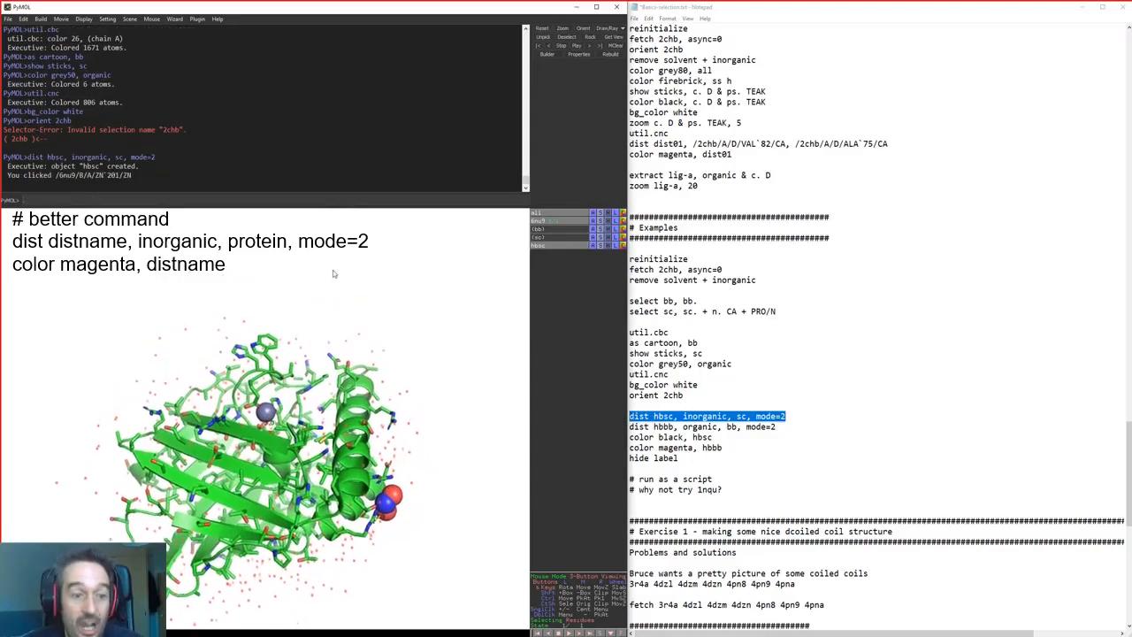
{"action": "right_click_drag", "start_coordinate": [332, 270], "coordinate": [364, 410]}
{"action": "left_click_drag", "start_coordinate": [757, 416], "coordinate": [793, 417]}
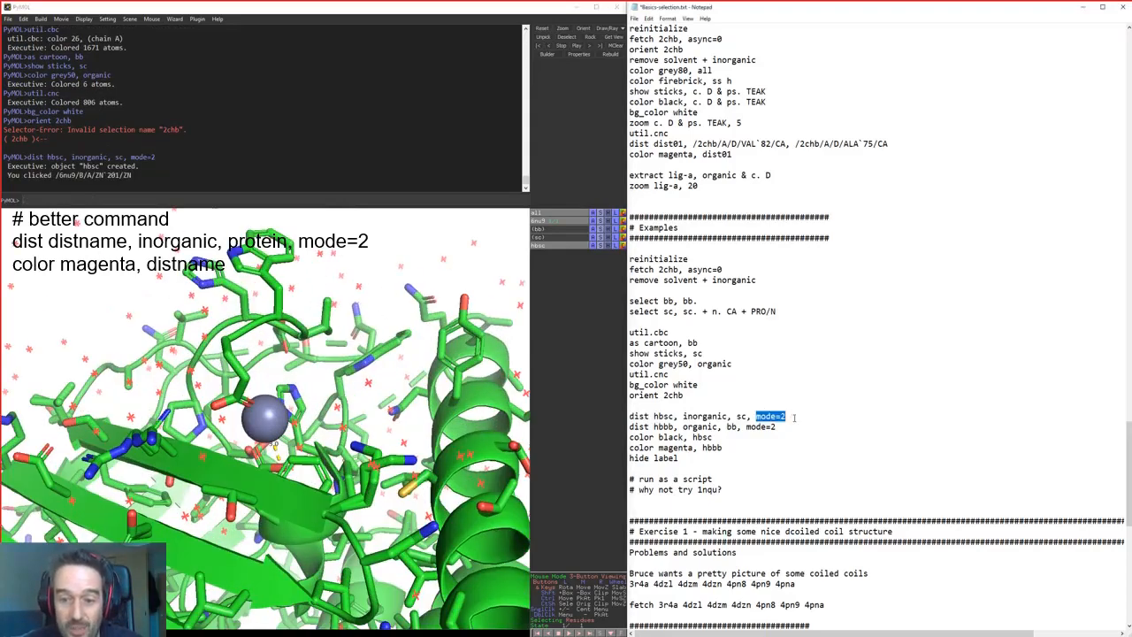
{"action": "left_click_drag", "start_coordinate": [309, 445], "coordinate": [281, 456]}
{"action": "scroll", "coordinate": [317, 443], "scroll_direction": "down", "scroll_amount": 5}
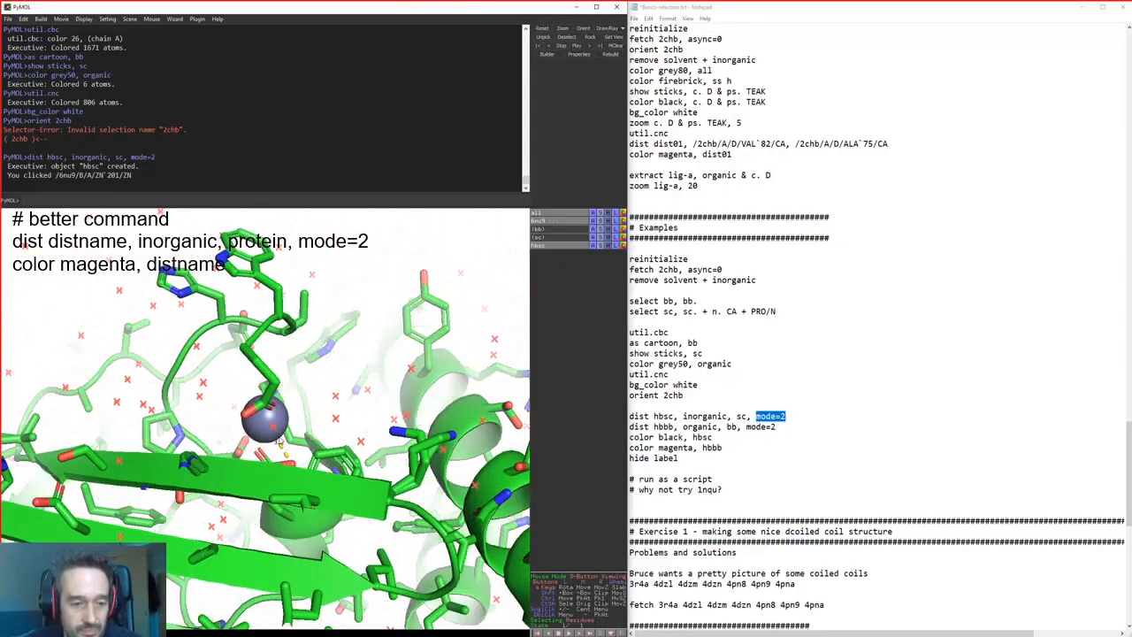
{"action": "middle_click", "coordinate": [272, 419]}
{"action": "right_click_drag", "start_coordinate": [273, 419], "coordinate": [274, 474]}
{"action": "left_click_drag", "start_coordinate": [274, 473], "coordinate": [274, 442]}
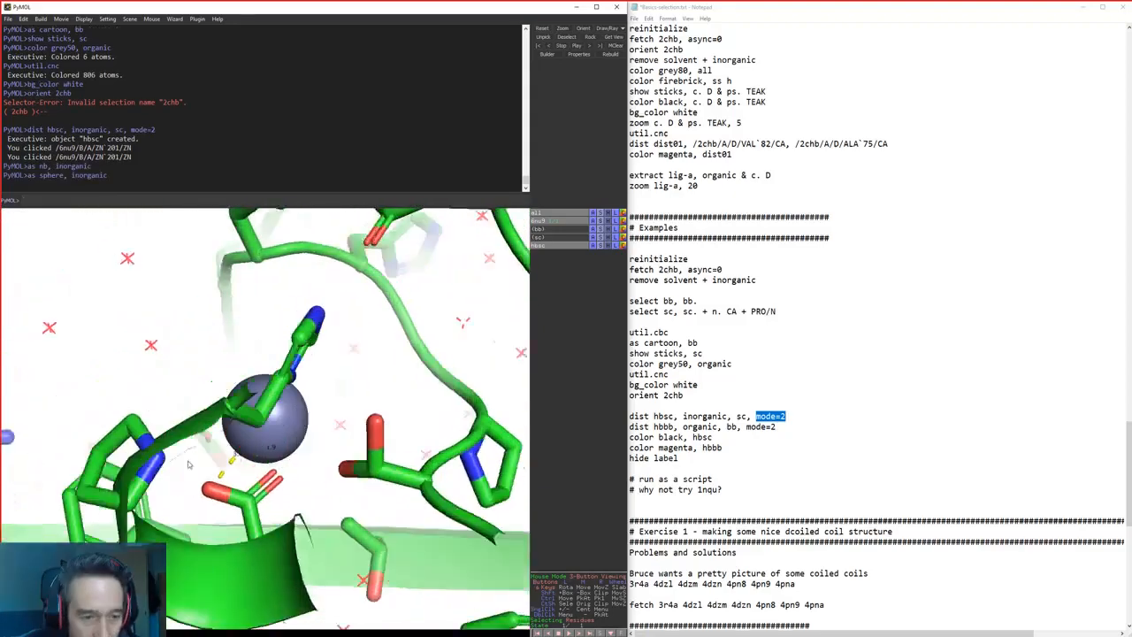
{"action": "left_click_drag", "start_coordinate": [228, 449], "coordinate": [266, 432]}
{"action": "left_click", "coordinate": [785, 415]}
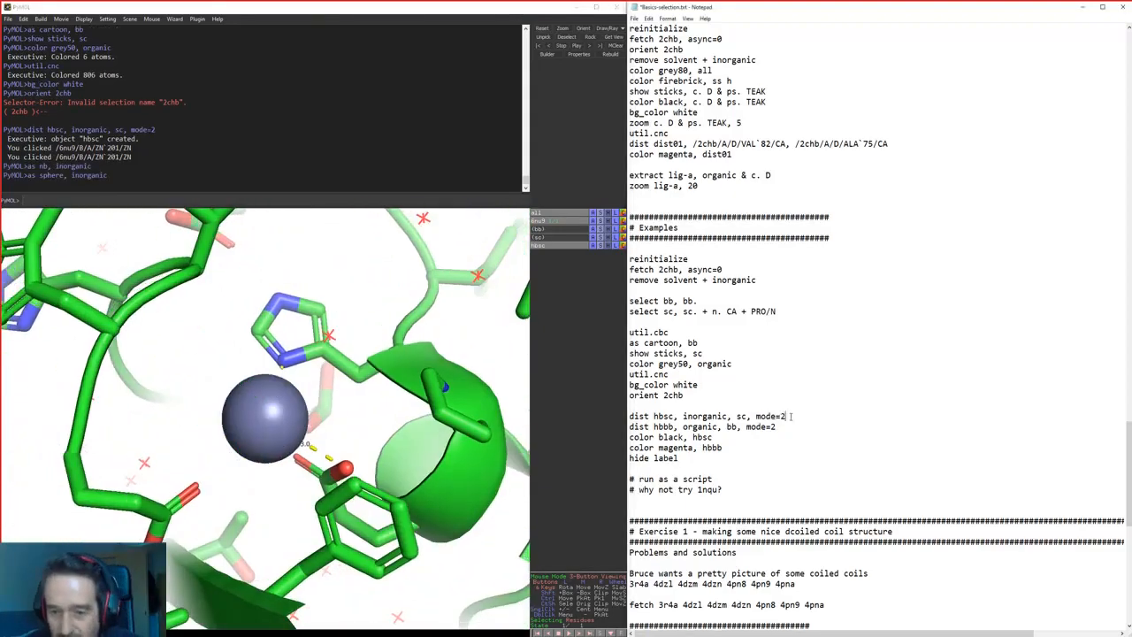
{"action": "left_click_drag", "start_coordinate": [785, 416], "coordinate": [591, 415]}
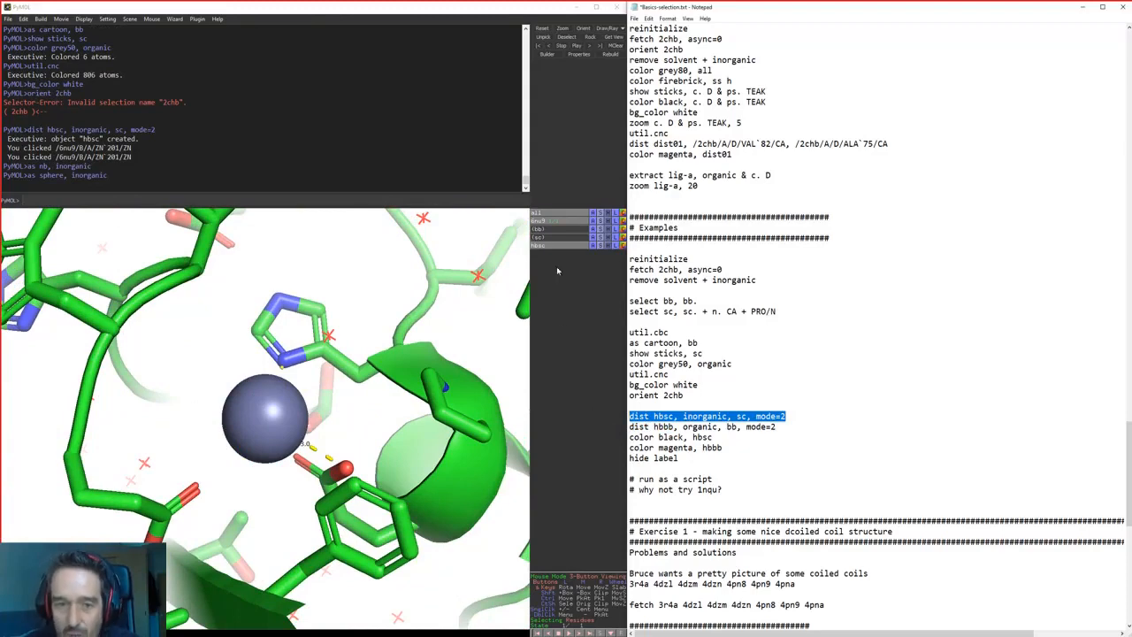
Toggle the hbsc distance object off and on, and color it magenta
{"action": "left_click", "coordinate": [546, 245]}
{"action": "left_click", "coordinate": [545, 245]}
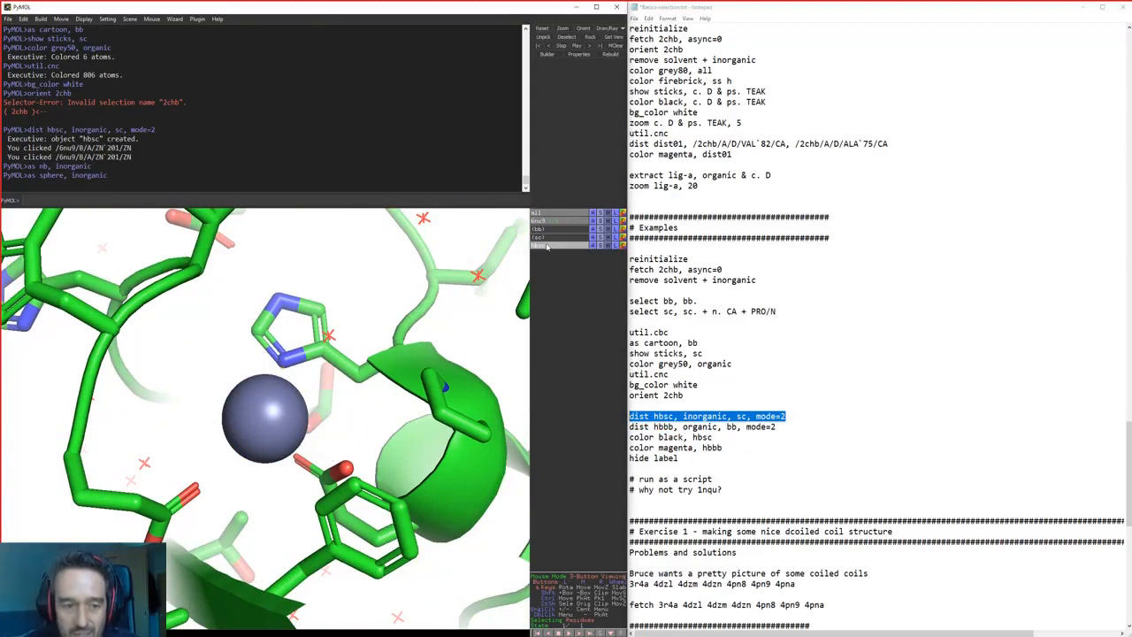
{"action": "left_click", "coordinate": [622, 245]}
{"action": "mouse_move", "coordinate": [609, 296]}
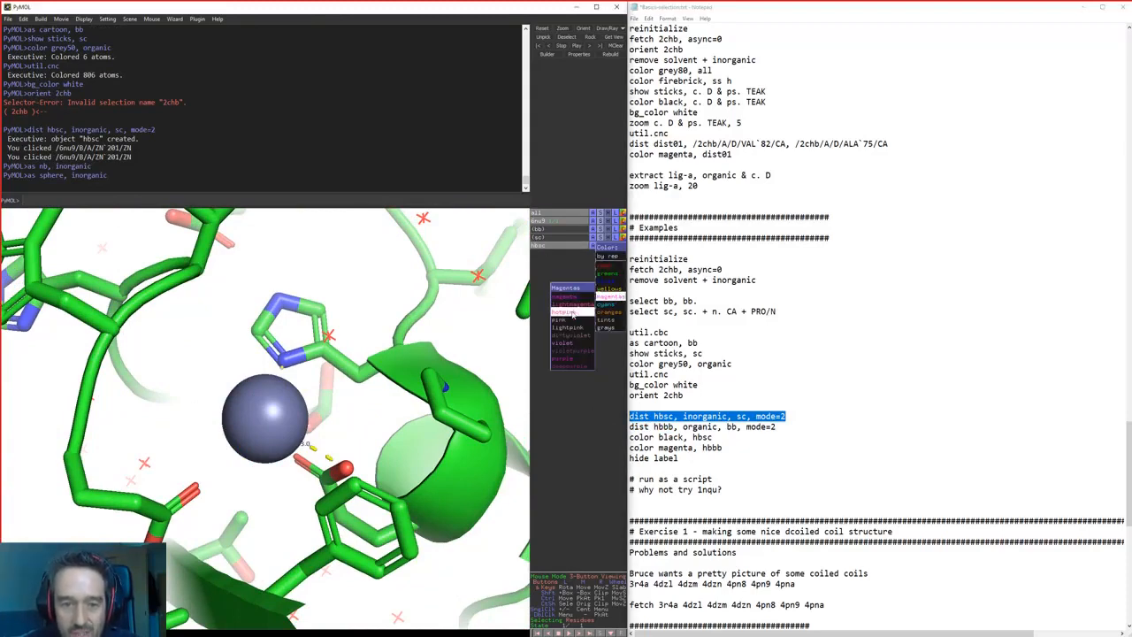
{"action": "left_click", "coordinate": [575, 295]}
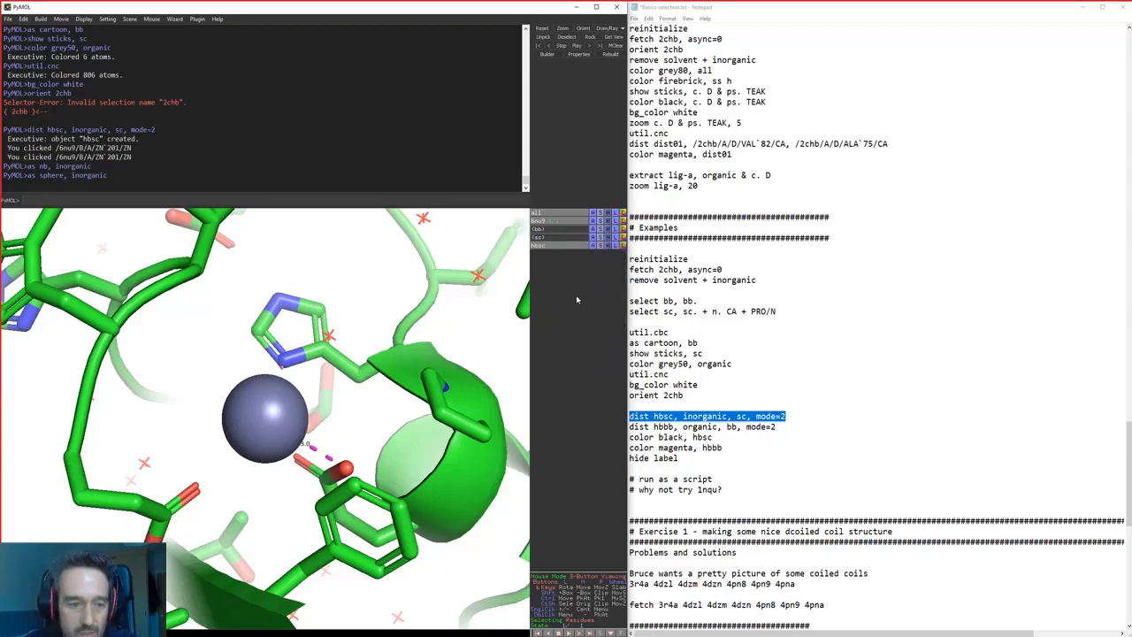
Remove the water molecules around the zinc site with the "remove solvent" command
{"action": "left_click_drag", "start_coordinate": [353, 404], "coordinate": [323, 433]}
{"action": "middle_click", "coordinate": [292, 415]}
{"action": "middle_click", "coordinate": [283, 398]}
{"action": "left_click_drag", "start_coordinate": [283, 398], "coordinate": [250, 251]}
{"action": "left_click", "coordinate": [264, 204]}
{"action": "type", "text": "r"}
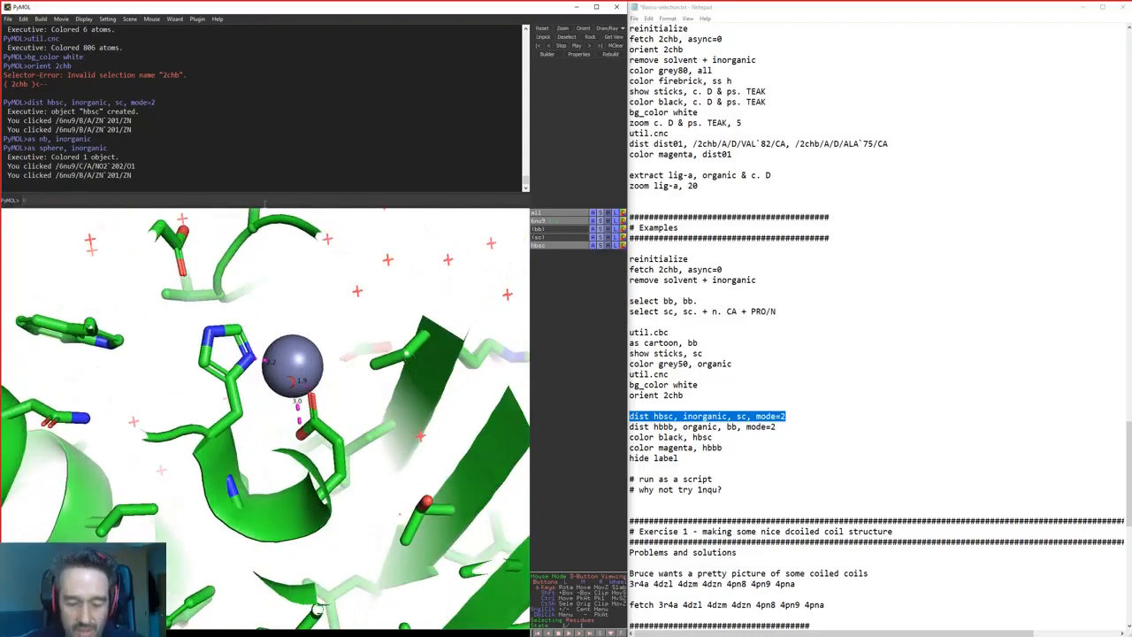
{"action": "type", "text": "emove sol"}
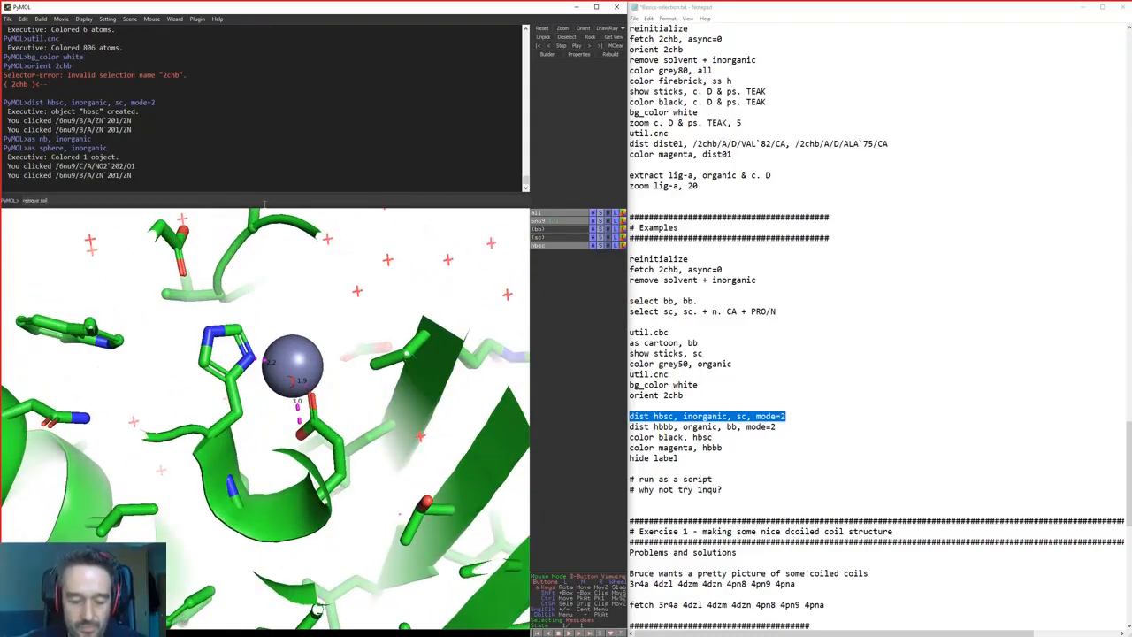
{"action": "type", "text": "vent"}
{"action": "key", "text": "Return"}
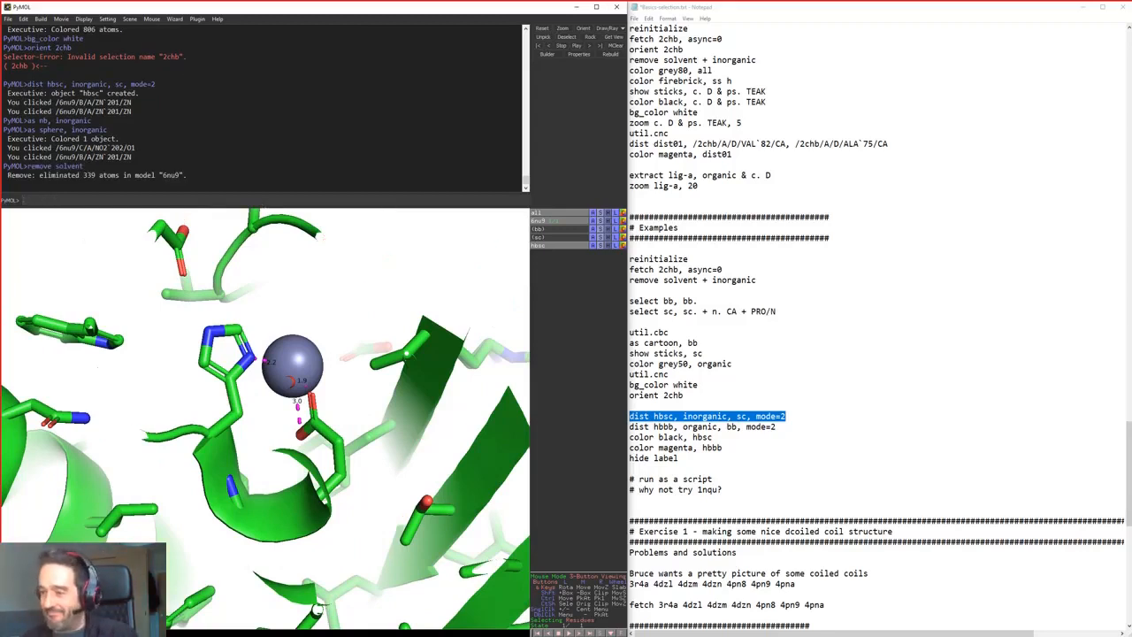
{"action": "left_click", "coordinate": [800, 418]}
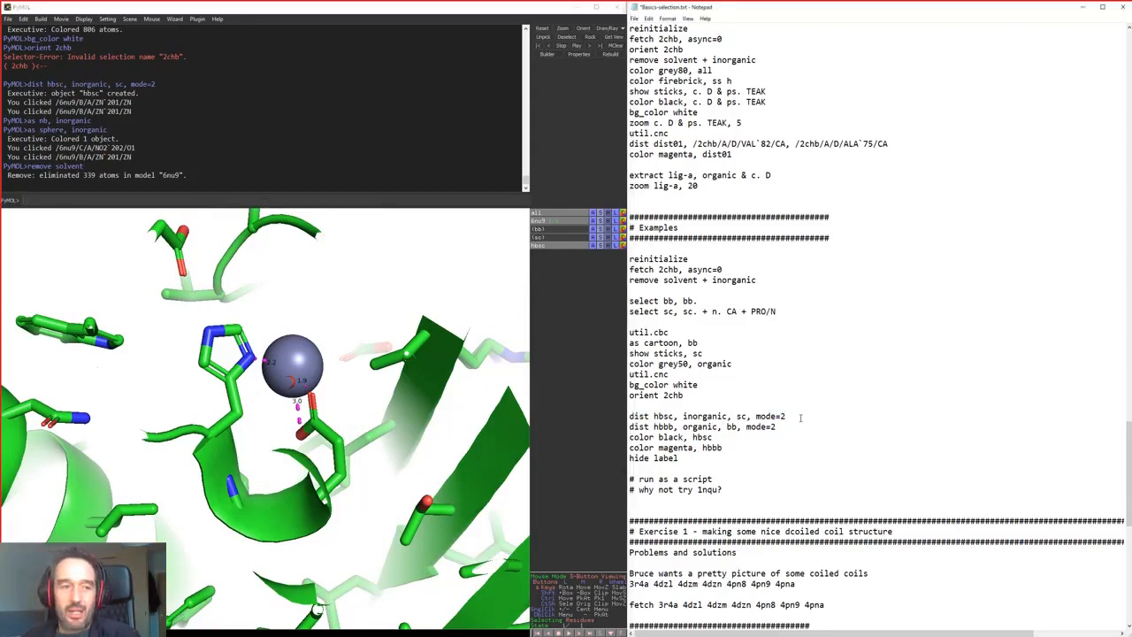